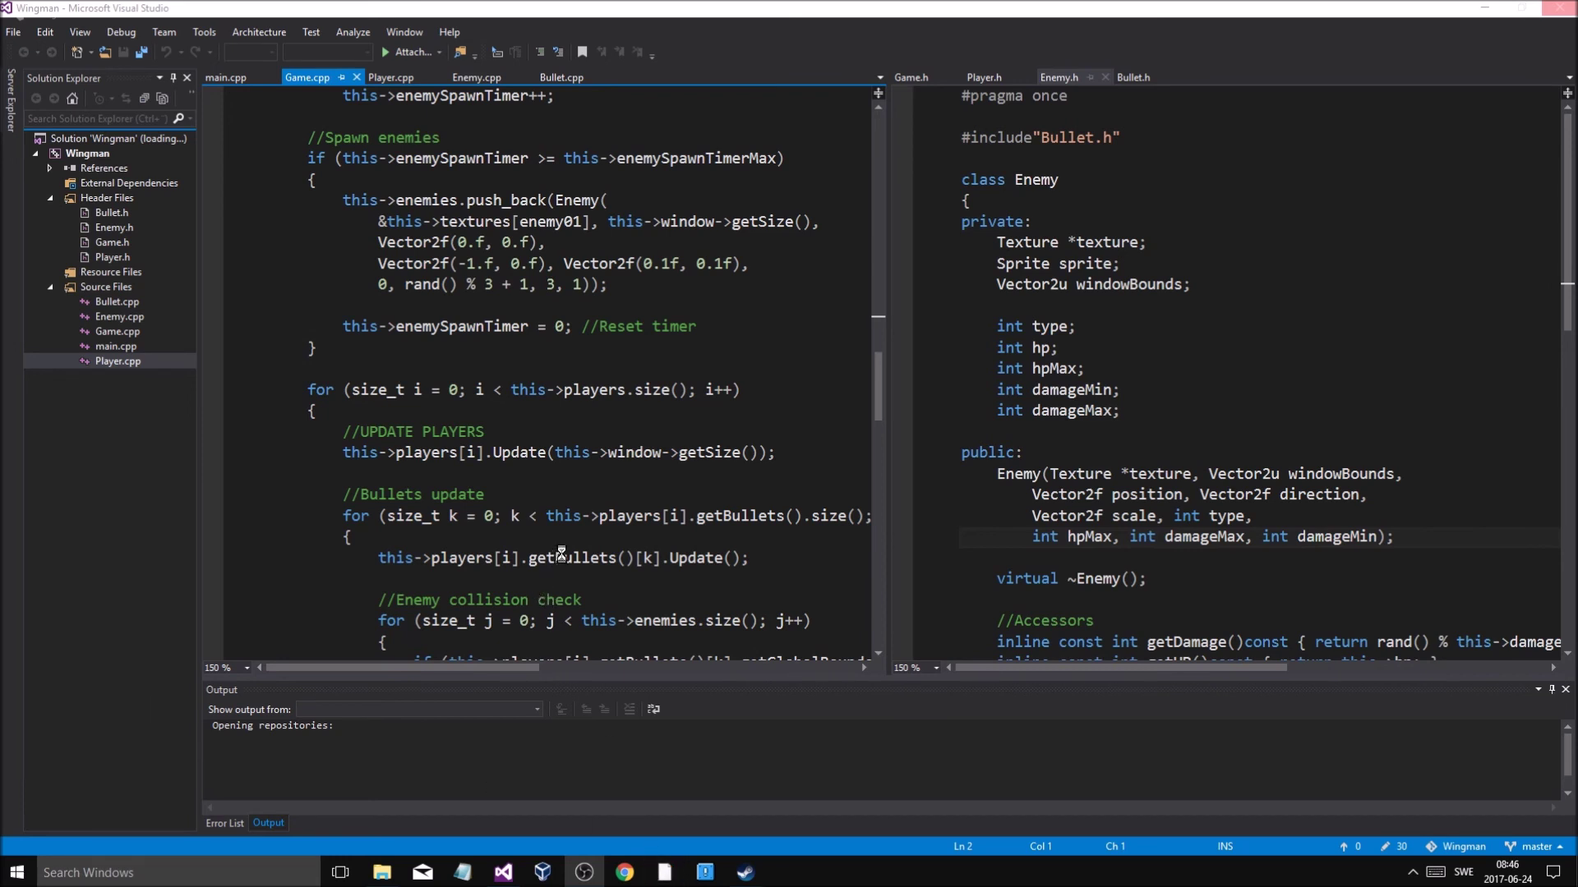
{"action": "scroll", "coordinate": [636, 438], "scroll_direction": "up", "scroll_amount": 3}
{"action": "scroll", "coordinate": [636, 438], "scroll_direction": "up", "scroll_amount": 3}
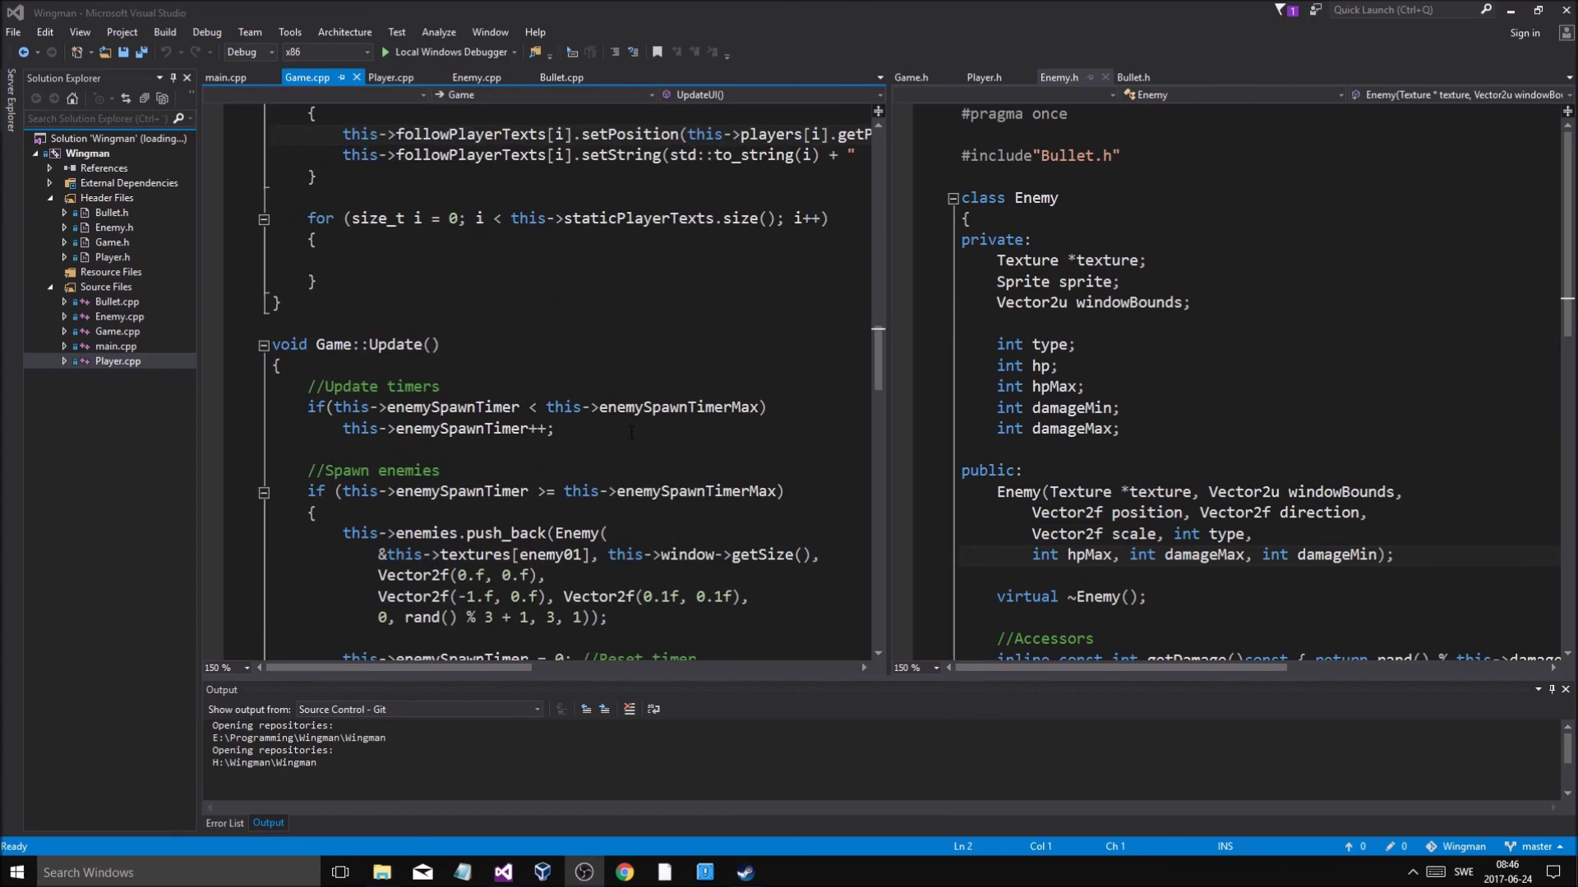
{"action": "scroll", "coordinate": [636, 438], "scroll_direction": "up", "scroll_amount": 1}
{"action": "scroll", "coordinate": [636, 438], "scroll_direction": "up", "scroll_amount": 2}
{"action": "scroll", "coordinate": [636, 438], "scroll_direction": "up", "scroll_amount": 9}
{"action": "scroll", "coordinate": [636, 438], "scroll_direction": "up", "scroll_amount": 6}
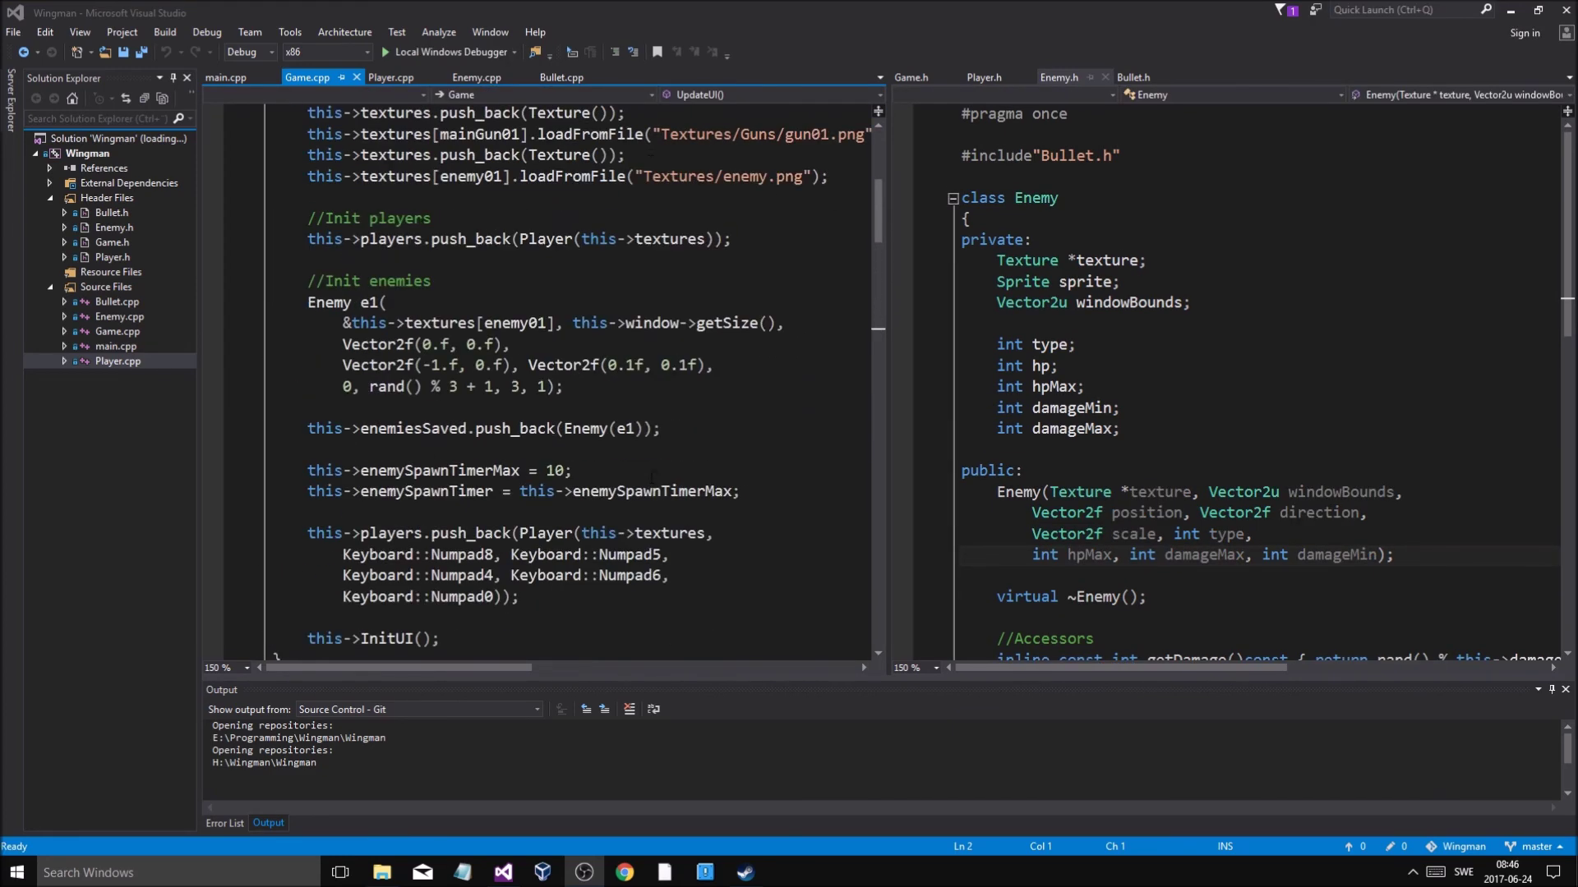
{"action": "scroll", "coordinate": [641, 456], "scroll_direction": "up", "scroll_amount": 7}
{"action": "scroll", "coordinate": [656, 490], "scroll_direction": "down", "scroll_amount": 3}
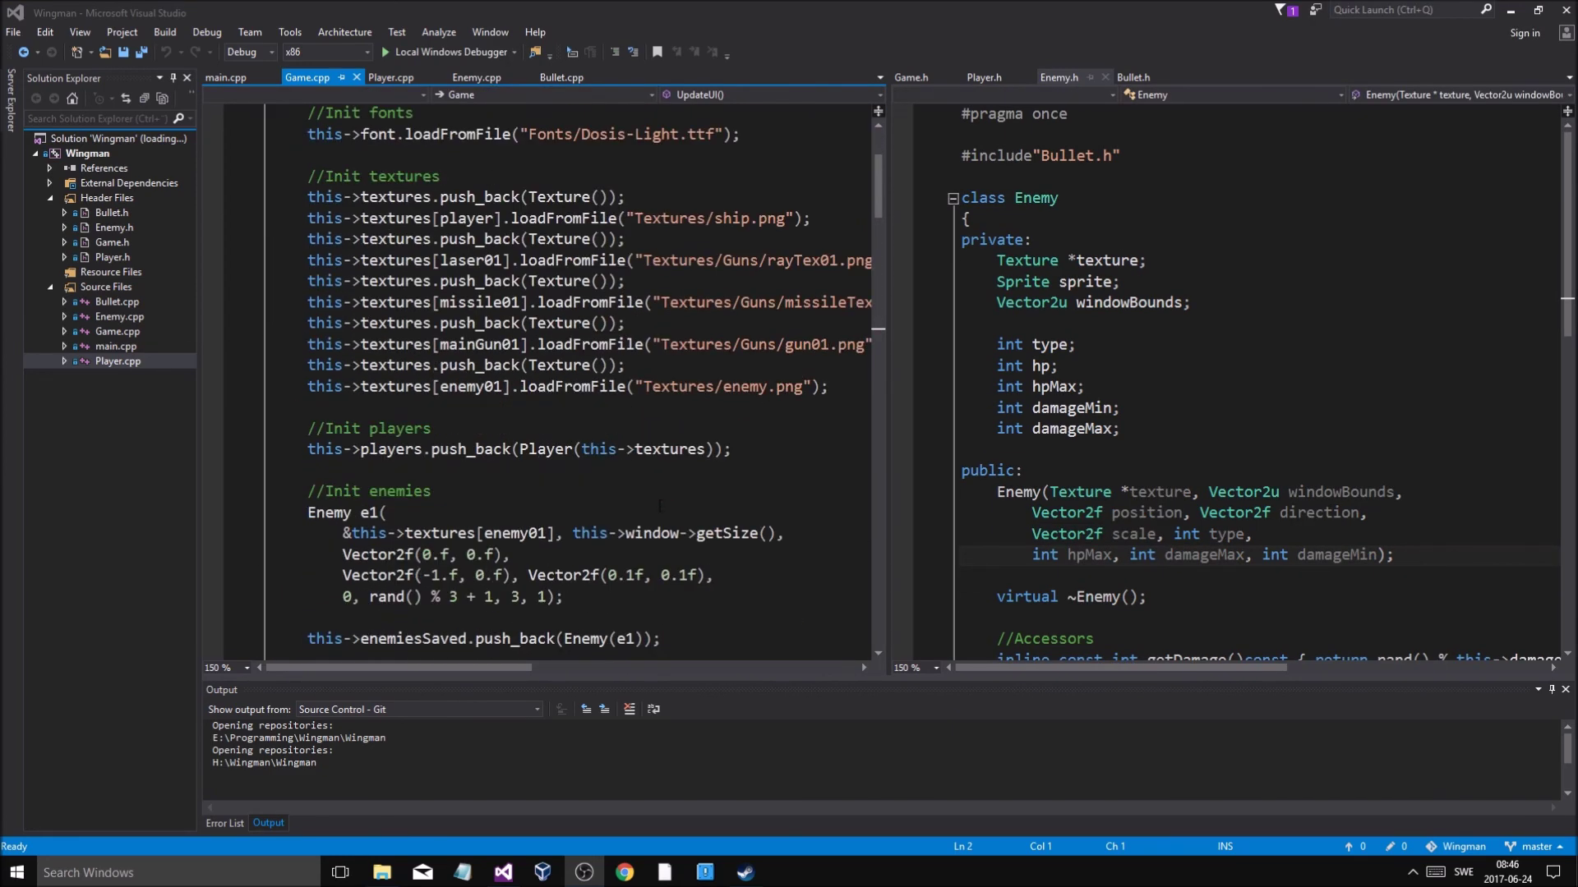
{"action": "scroll", "coordinate": [660, 505], "scroll_direction": "down", "scroll_amount": 1}
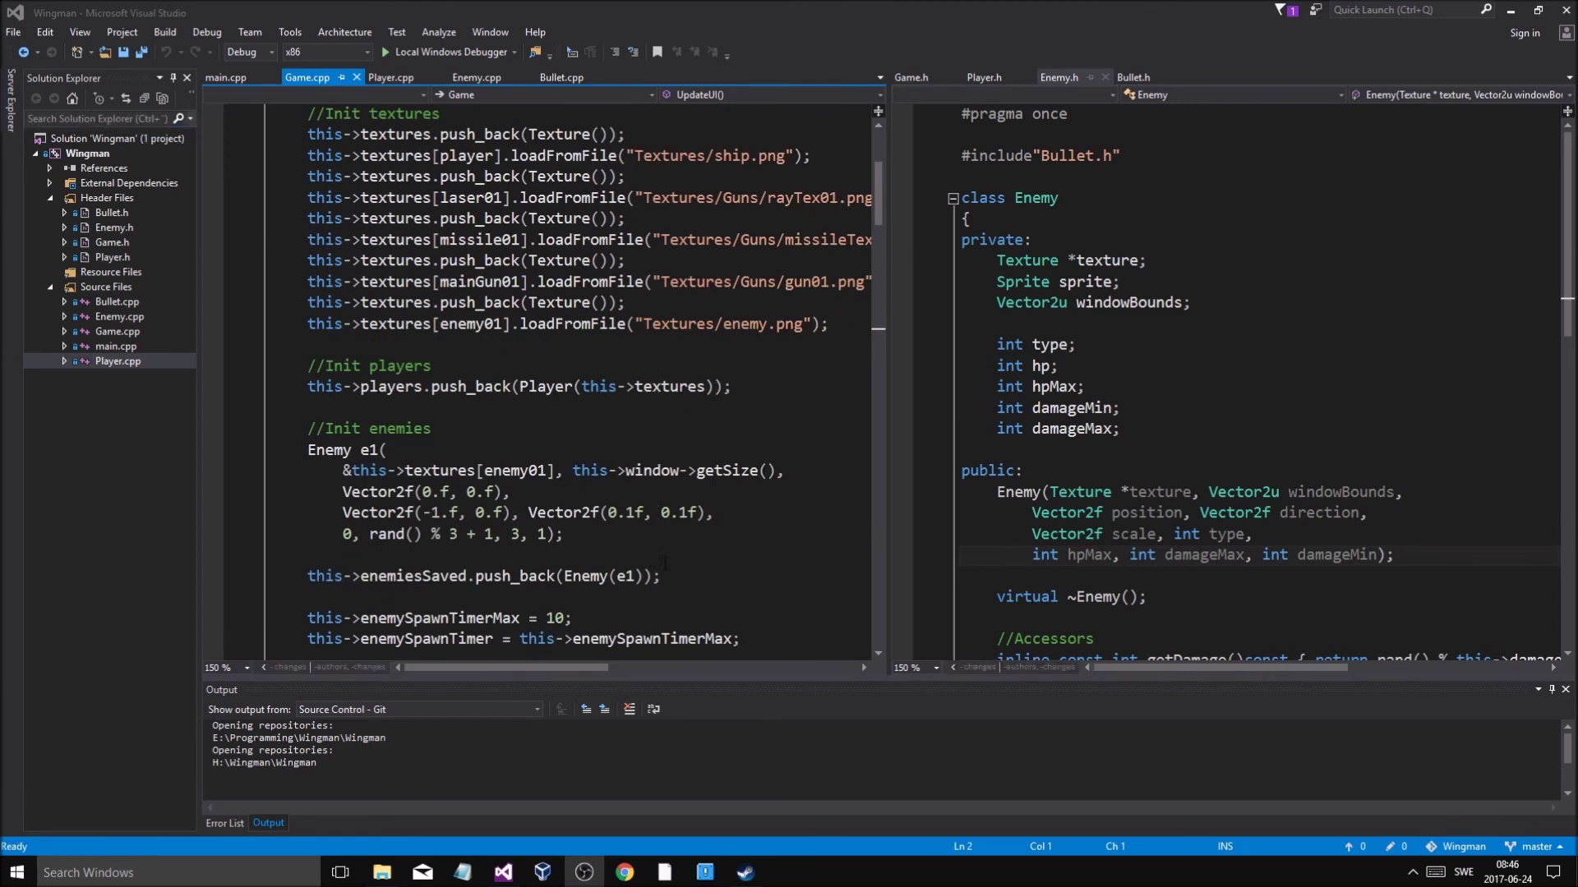
{"action": "scroll", "coordinate": [660, 580], "scroll_direction": "down", "scroll_amount": 2}
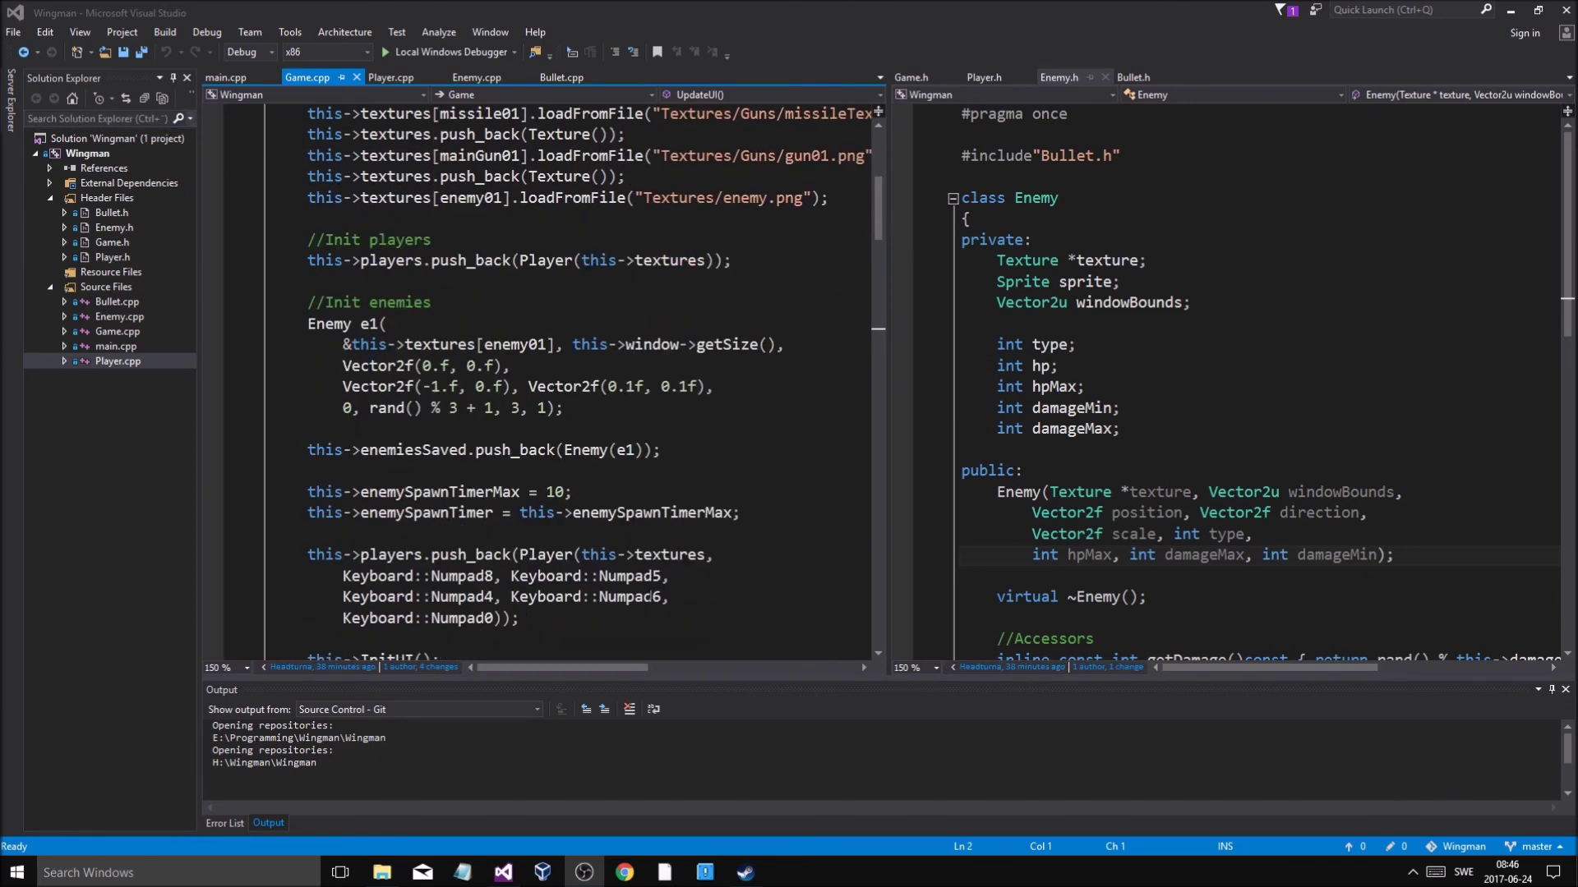
Review the enemy initialization block and enemiesSaved line in Game.cpp
{"action": "left_click", "coordinate": [697, 450]}
{"action": "left_click", "coordinate": [582, 450]}
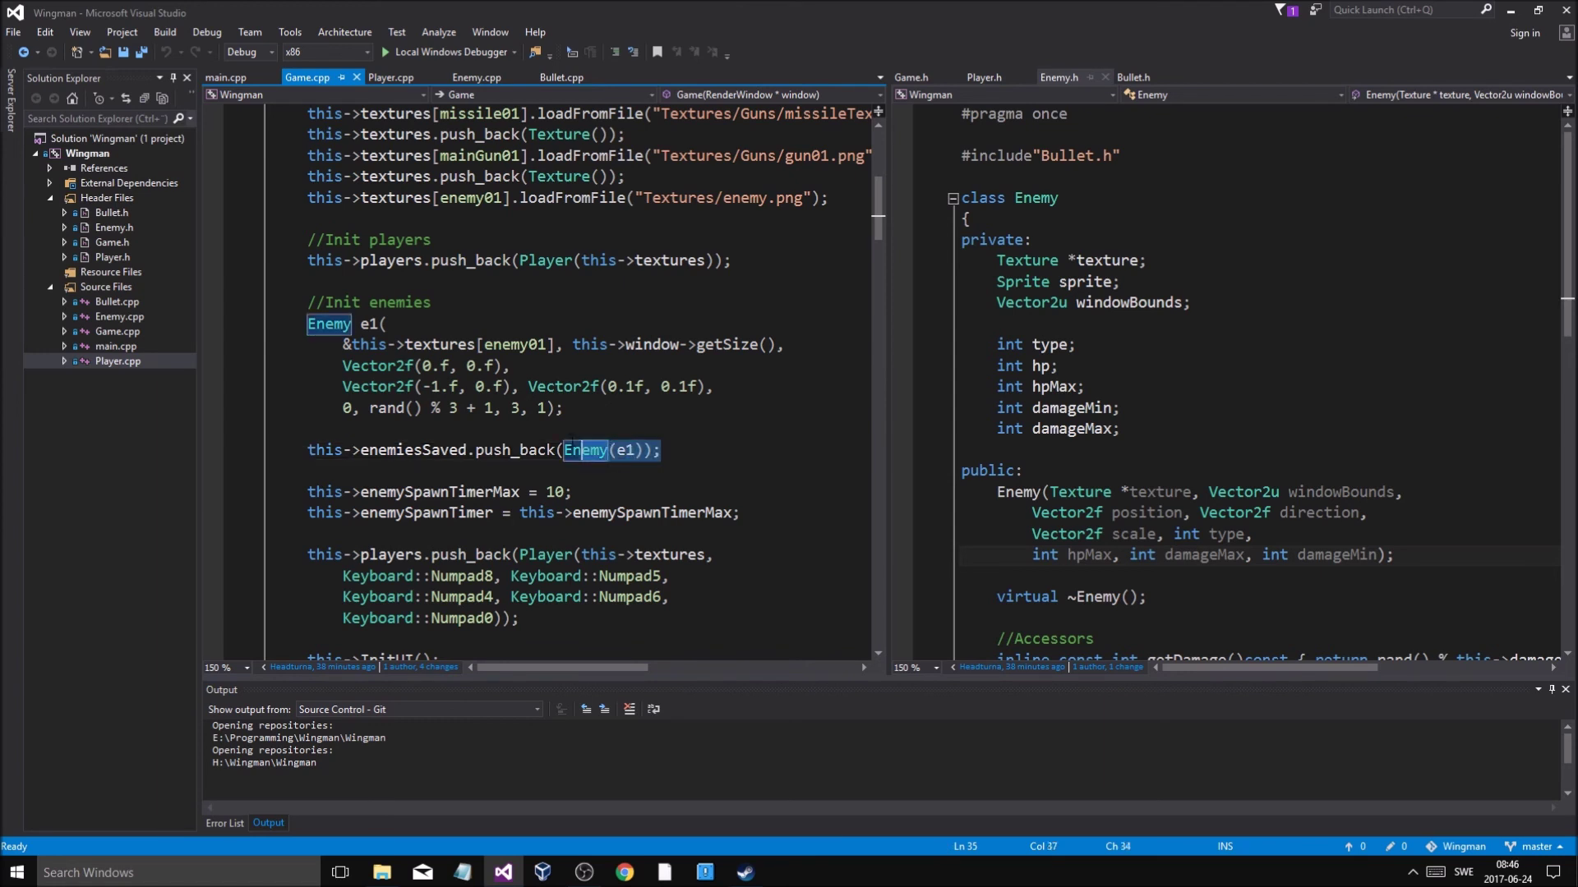
{"action": "left_click_drag", "start_coordinate": [661, 450], "coordinate": [274, 324]}
{"action": "left_click", "coordinate": [493, 367]}
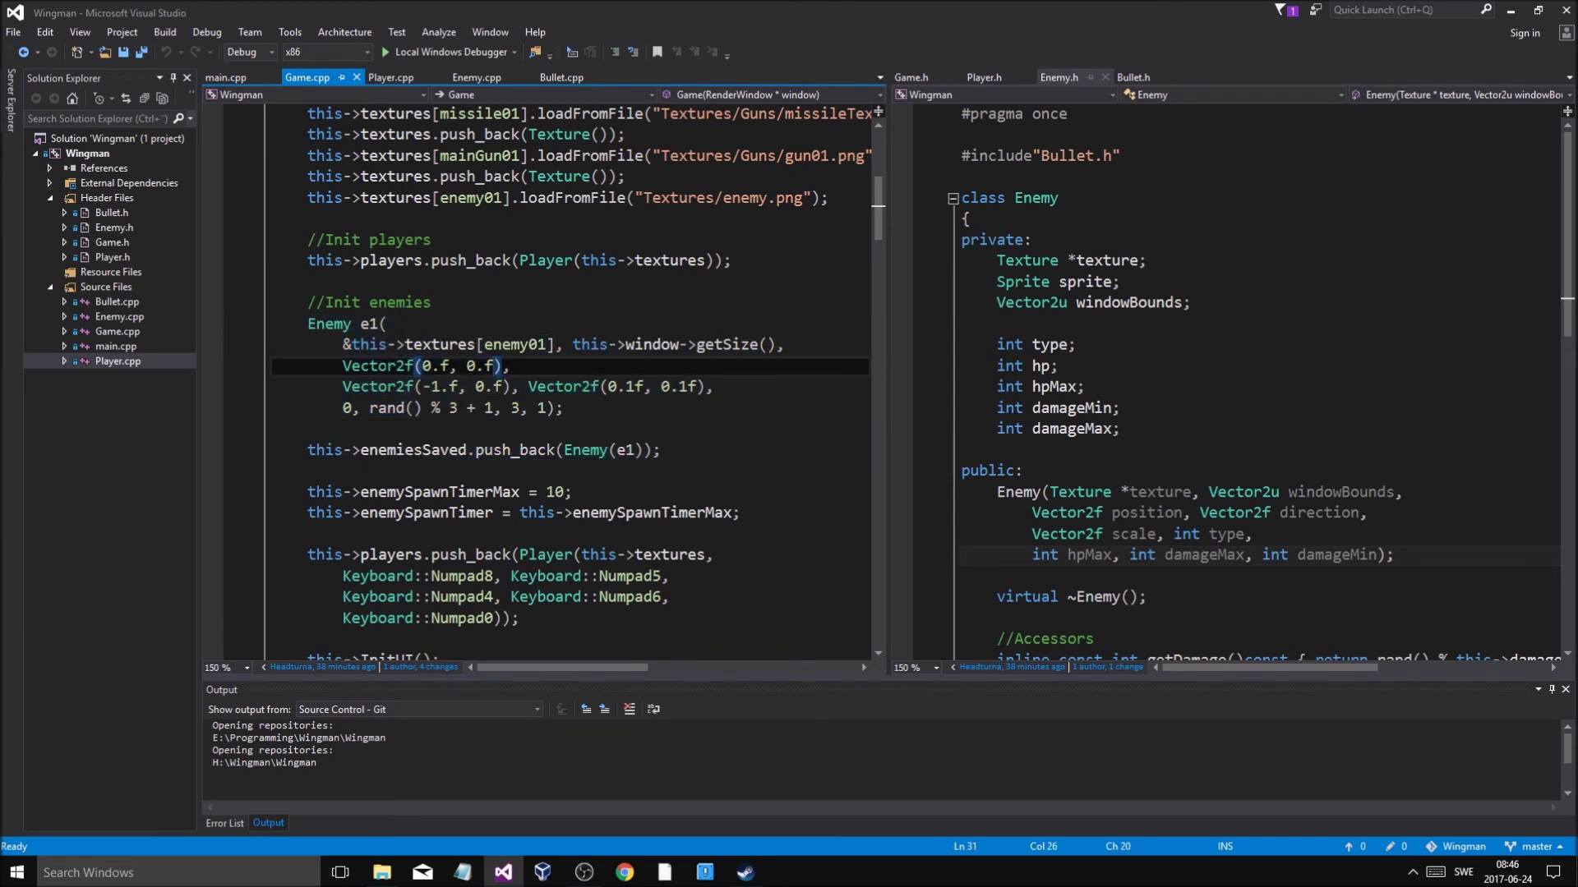
{"action": "left_click", "coordinate": [632, 452]}
{"action": "key", "text": "End"}
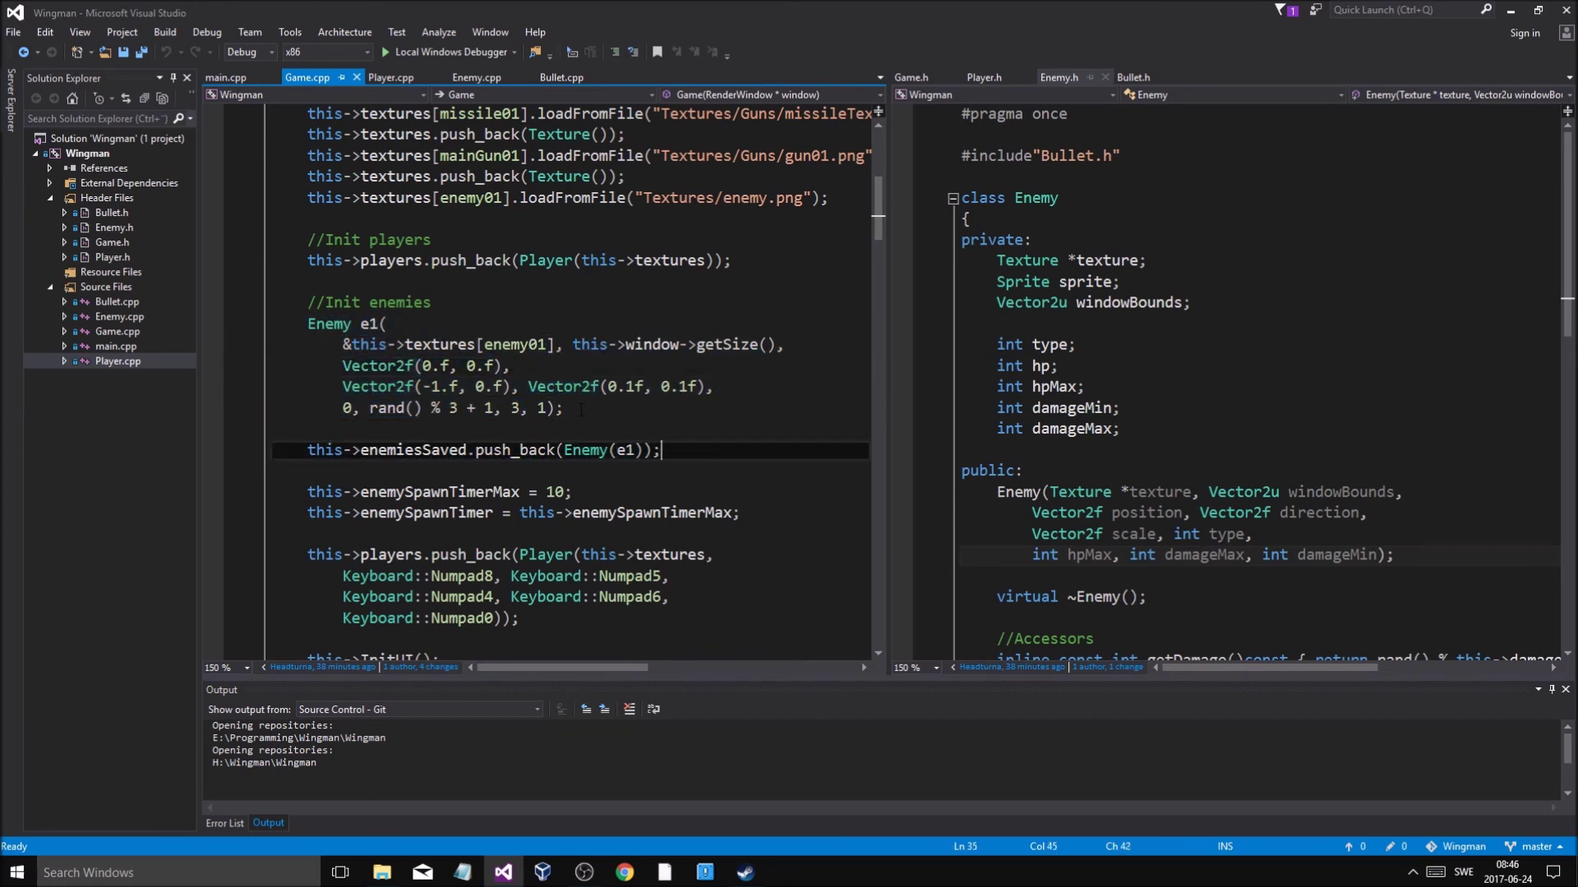
Show Game.h beside Game.cpp and inspect the enemies vector and spawn timer declarations
{"action": "left_click", "coordinate": [922, 80]}
{"action": "scroll", "coordinate": [1281, 474], "scroll_direction": "down", "scroll_amount": 1}
{"action": "left_click", "coordinate": [1282, 449]}
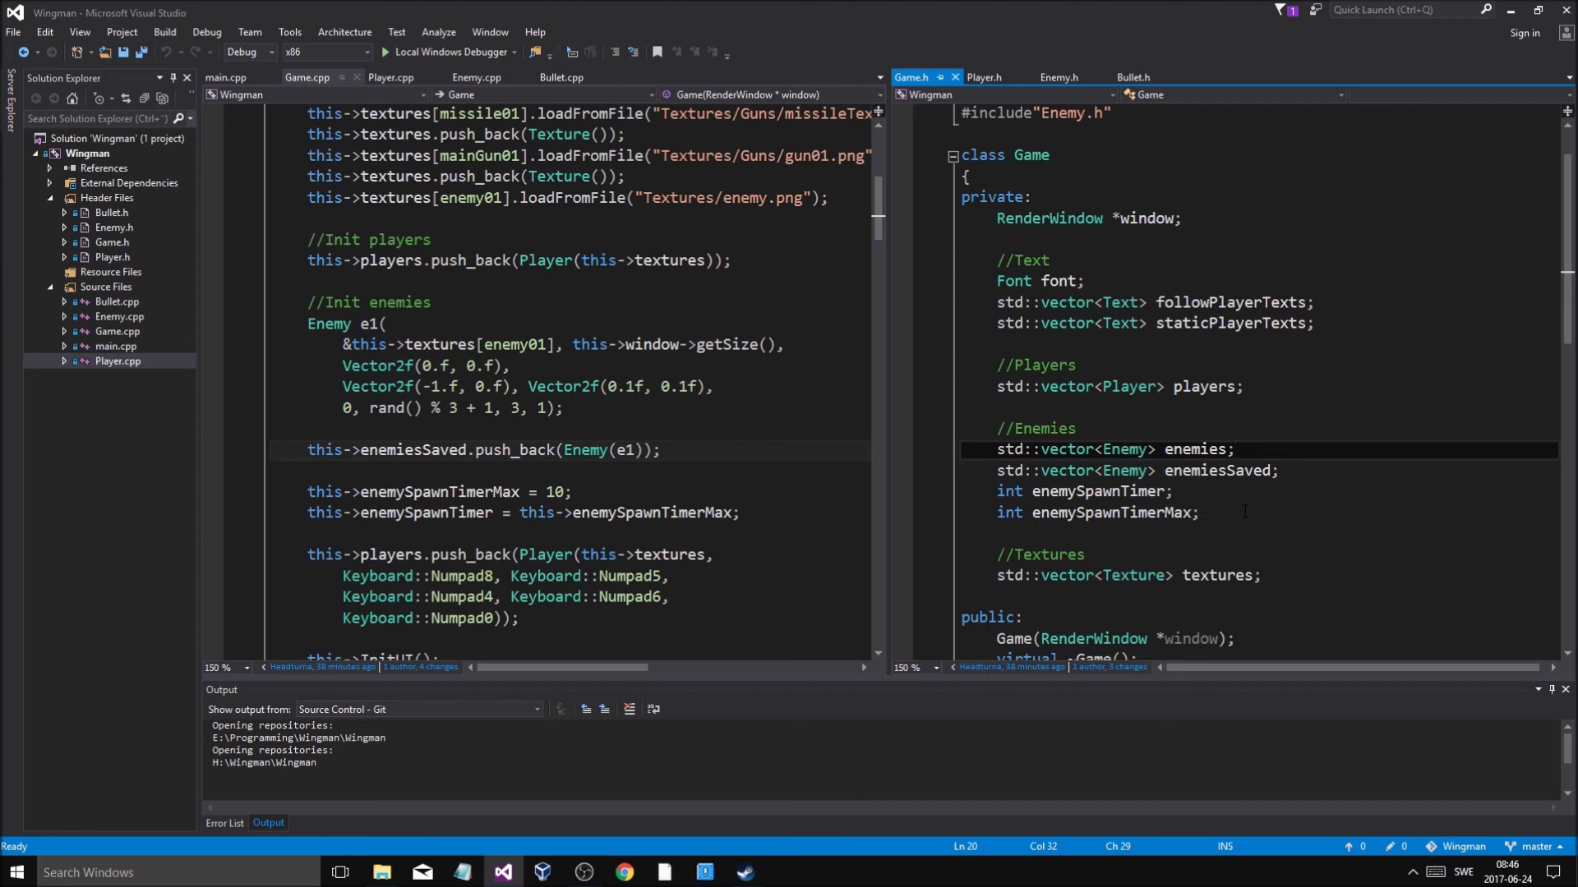
{"action": "key", "text": "Down"}
{"action": "key", "text": "Down"}
{"action": "key", "text": "Down"}
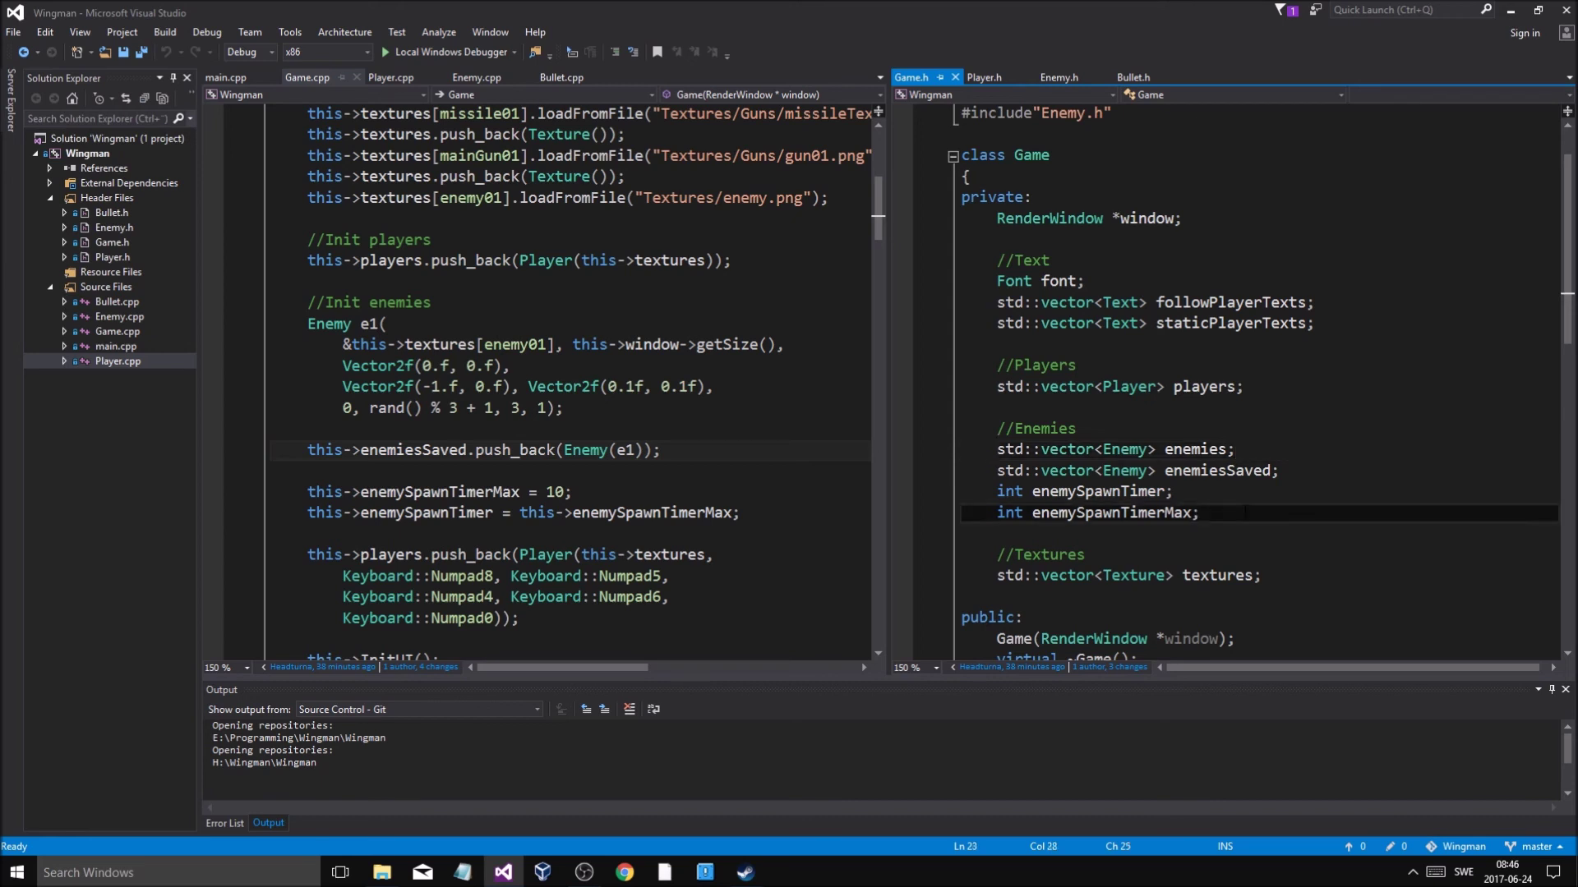
{"action": "left_click_drag", "start_coordinate": [1198, 514], "coordinate": [962, 514]}
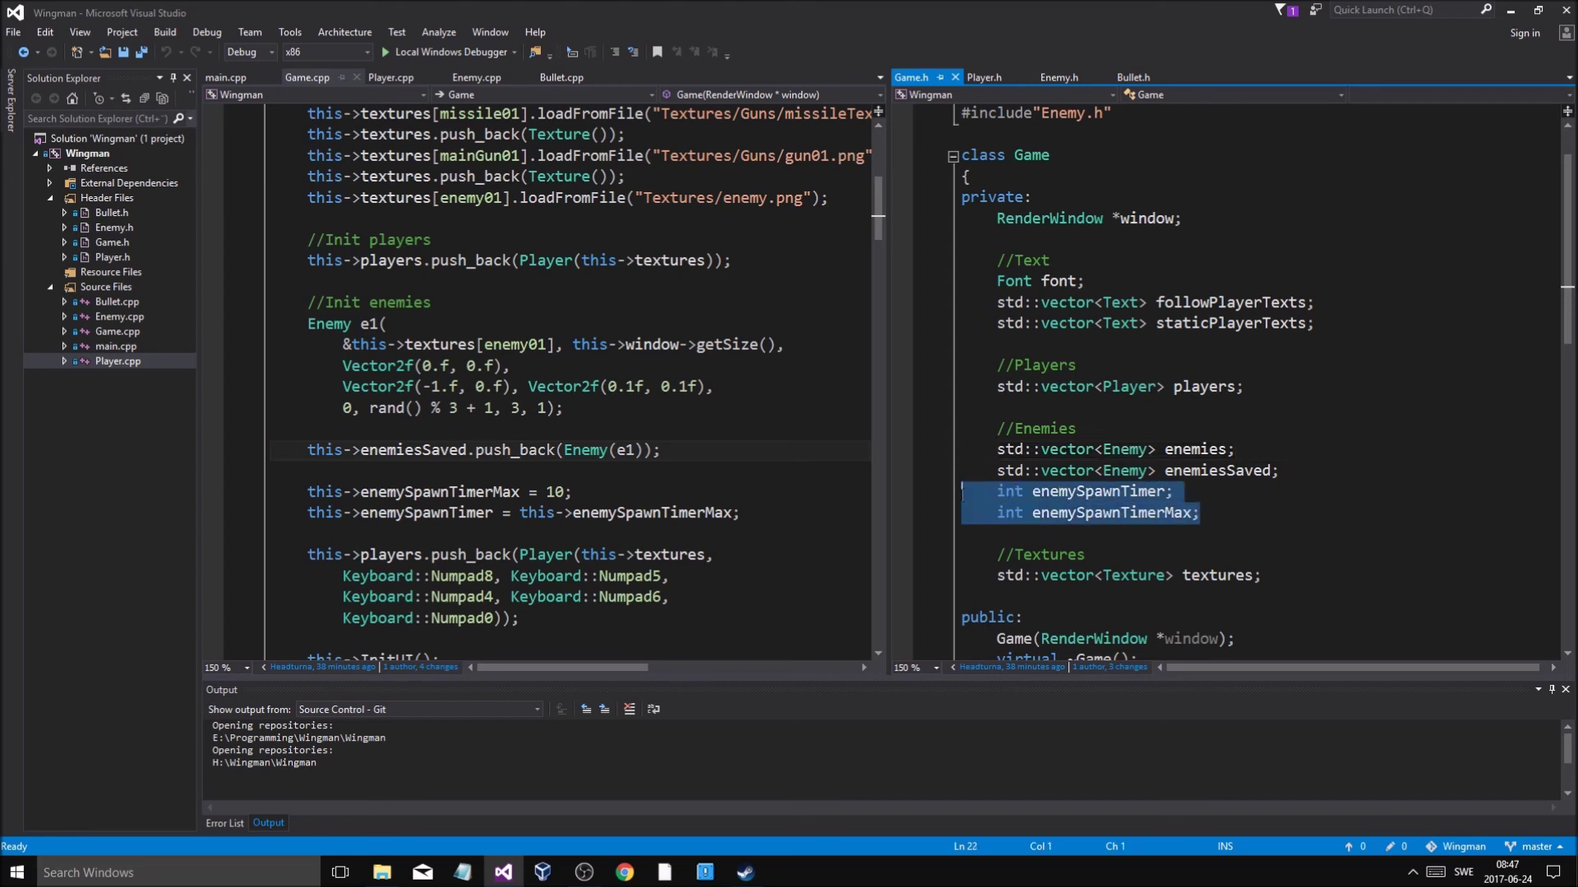
{"action": "left_click", "coordinate": [1199, 513]}
{"action": "key", "text": "shift+Up"}
{"action": "key", "text": "shift+Home"}
Locate the spawn timer assignment lines in Game.cpp's constructor
{"action": "left_click", "coordinate": [493, 534]}
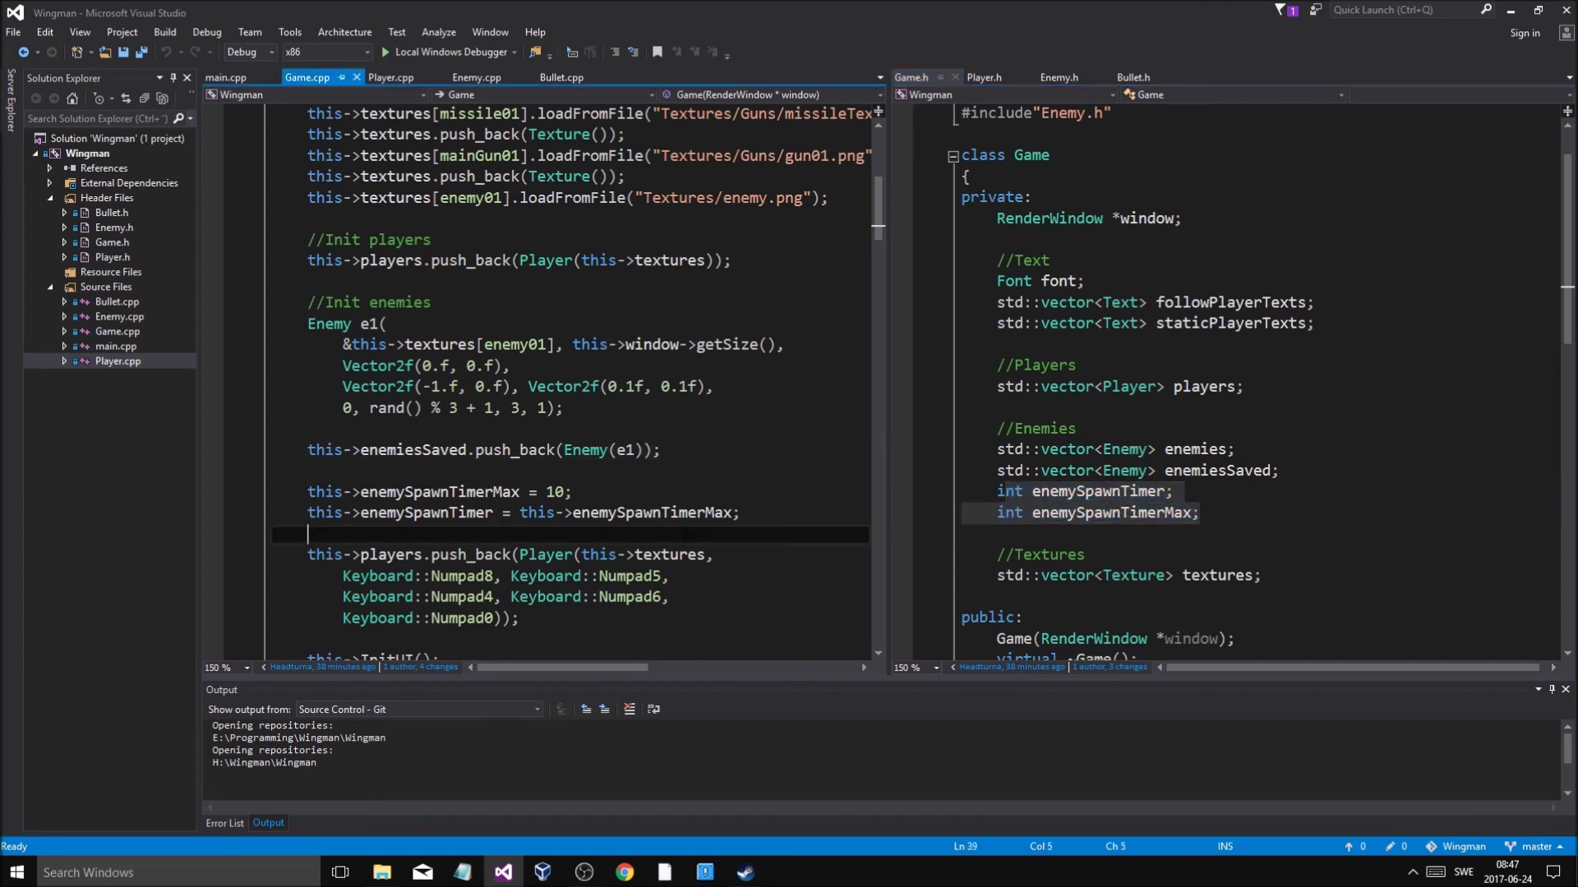
{"action": "key", "text": "Up"}
{"action": "key", "text": "End"}
{"action": "key", "text": "shift+Up"}
{"action": "key", "text": "shift+Home"}
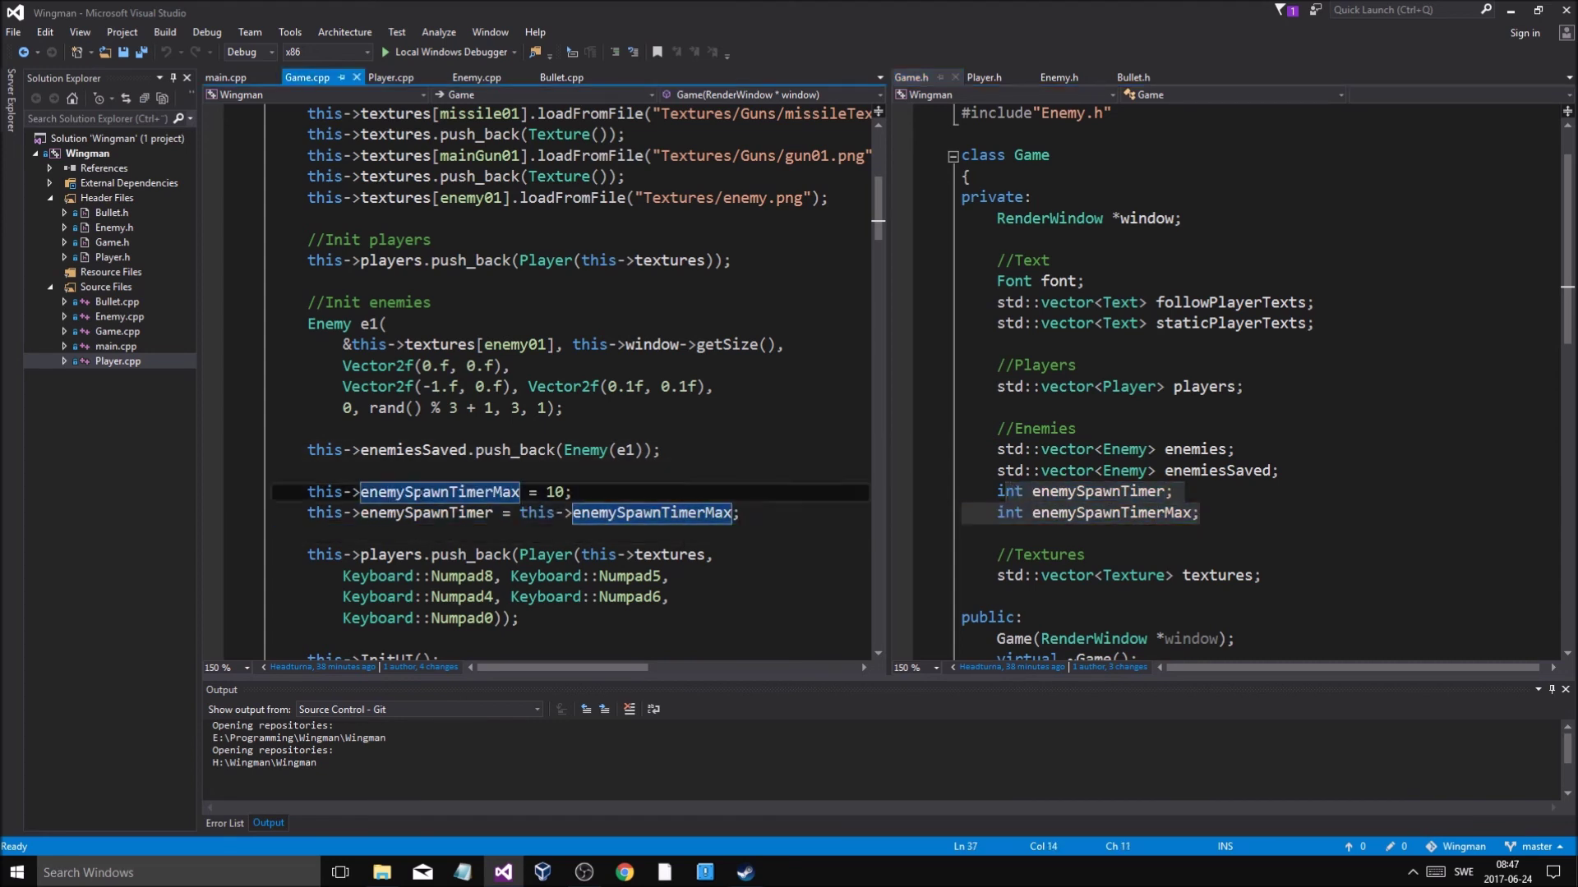
{"action": "left_click", "coordinate": [387, 492]}
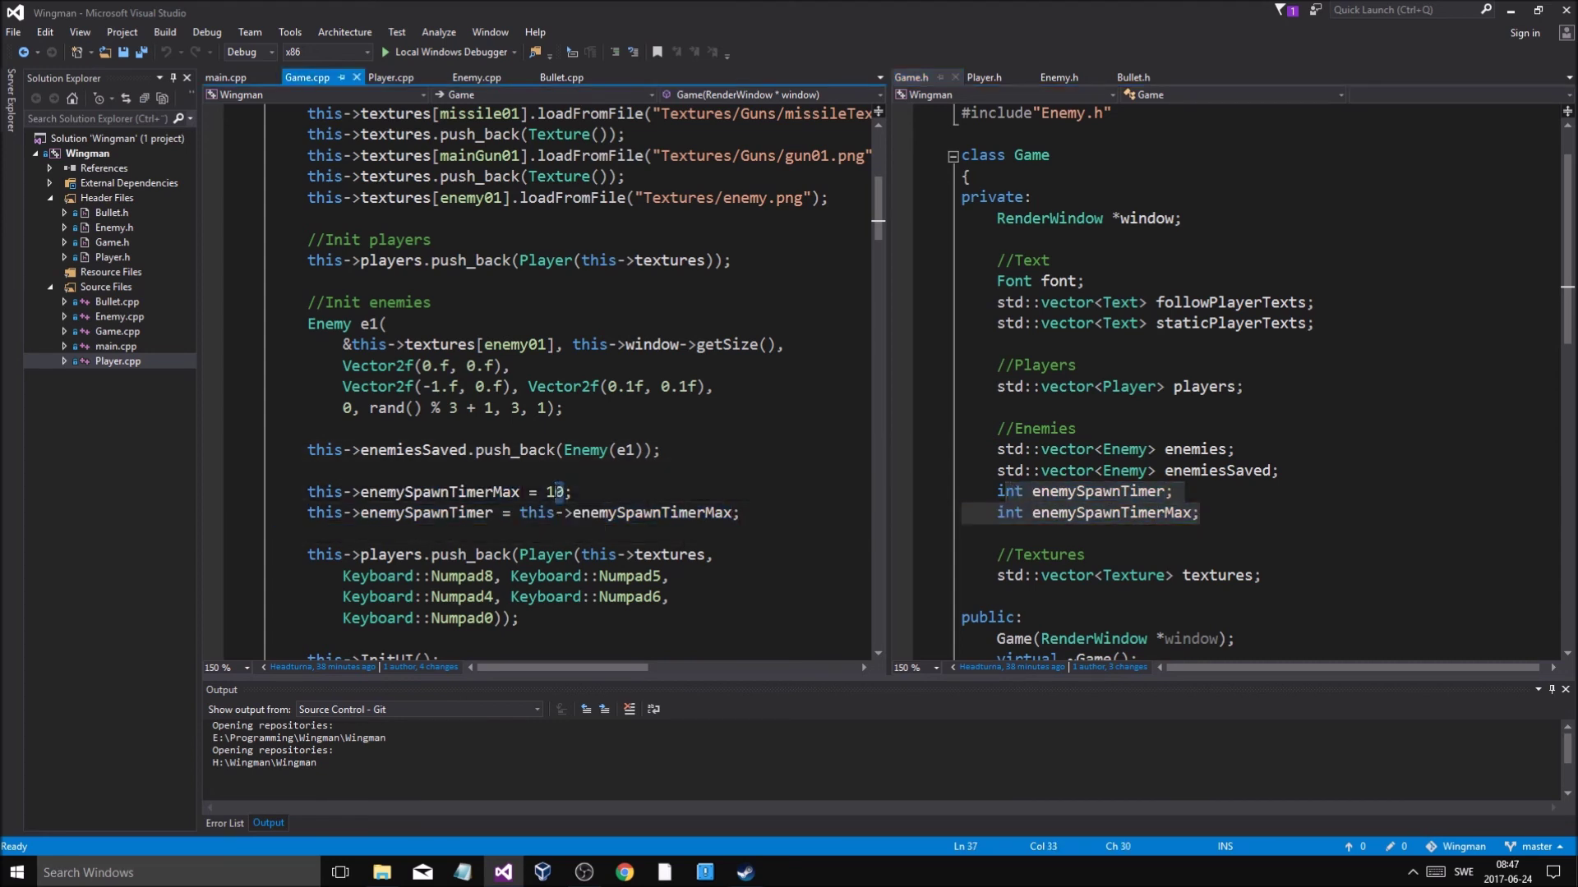
Change enemySpawnTimerMax from 10 to 20 in Game.cpp and save
{"action": "left_click", "coordinate": [554, 492]}
{"action": "key", "text": "BackSpace"}
{"action": "type", "text": "2"}
{"action": "key", "text": "End"}
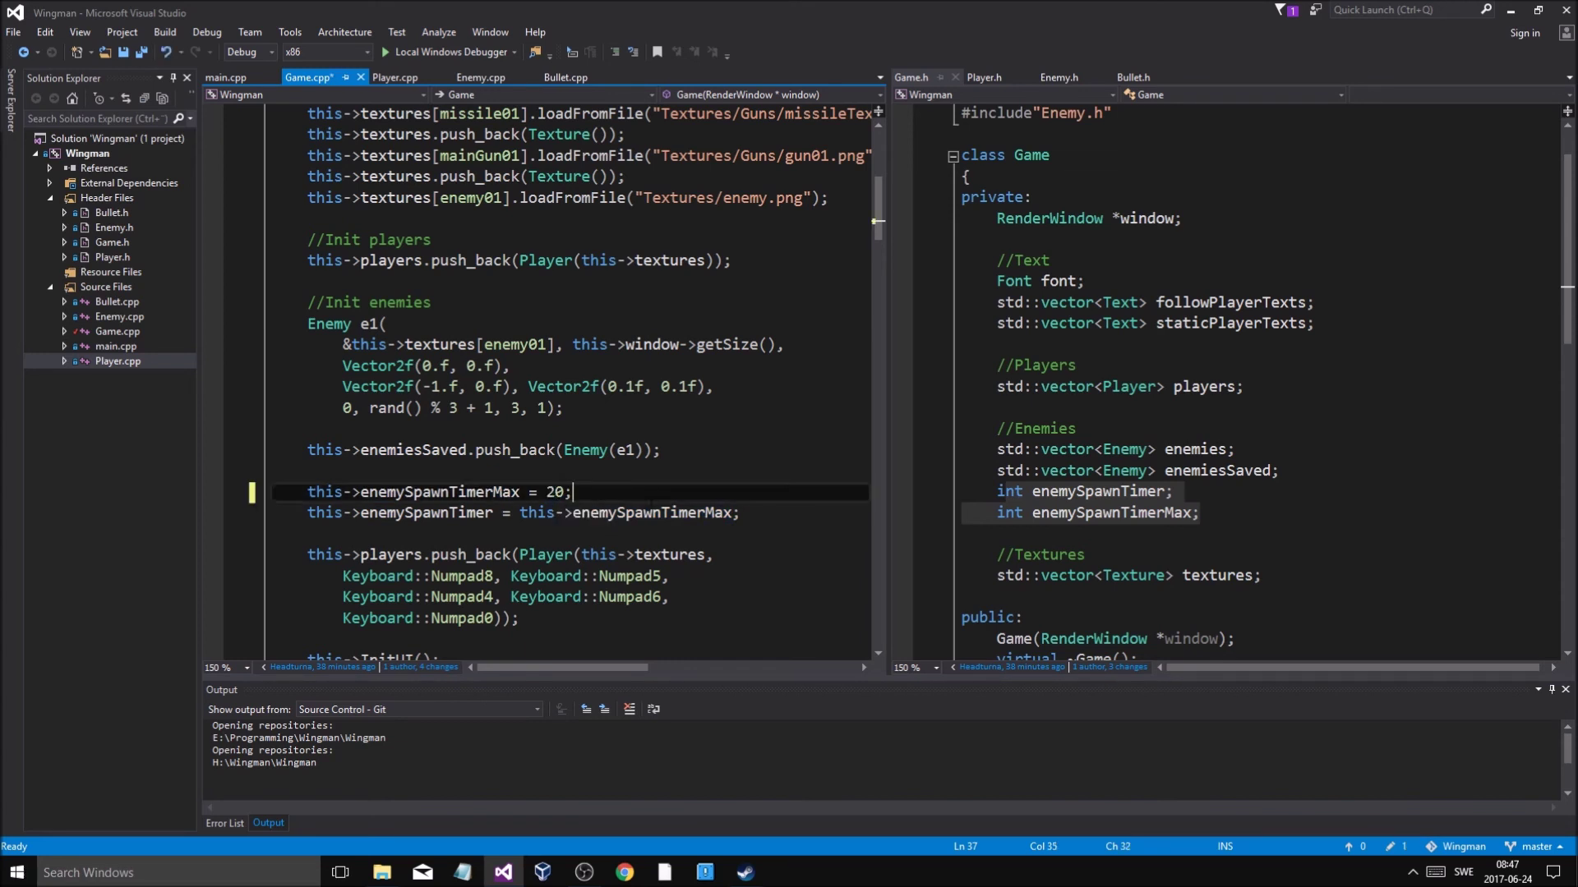
{"action": "key", "text": "ctrl+s"}
{"action": "left_click", "coordinate": [555, 492]}
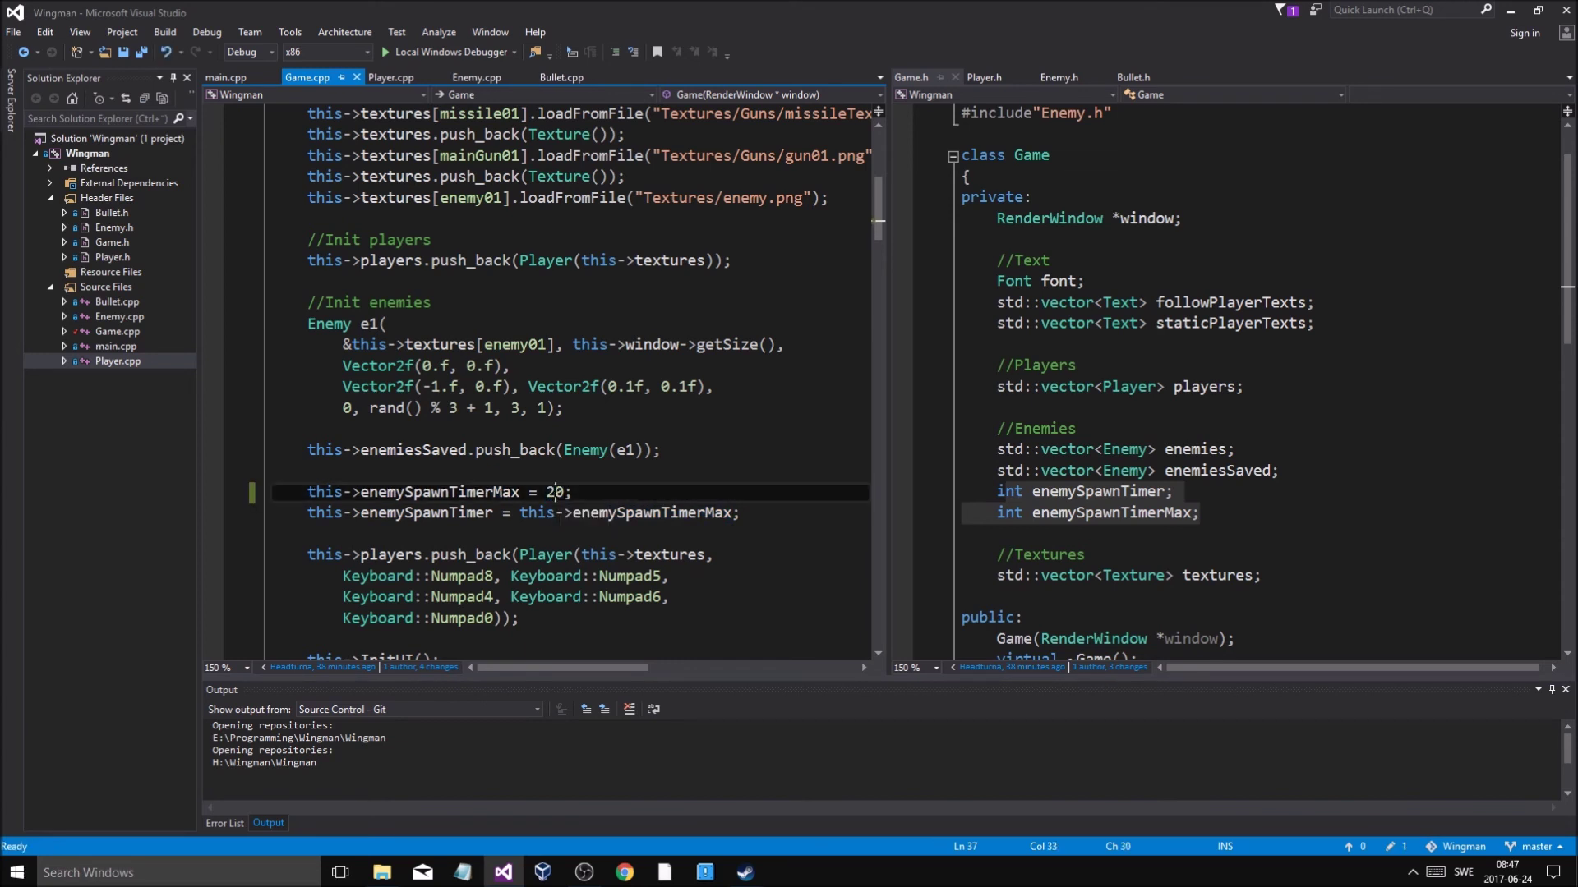
{"action": "left_click", "coordinate": [630, 492]}
{"action": "key", "text": "Down"}
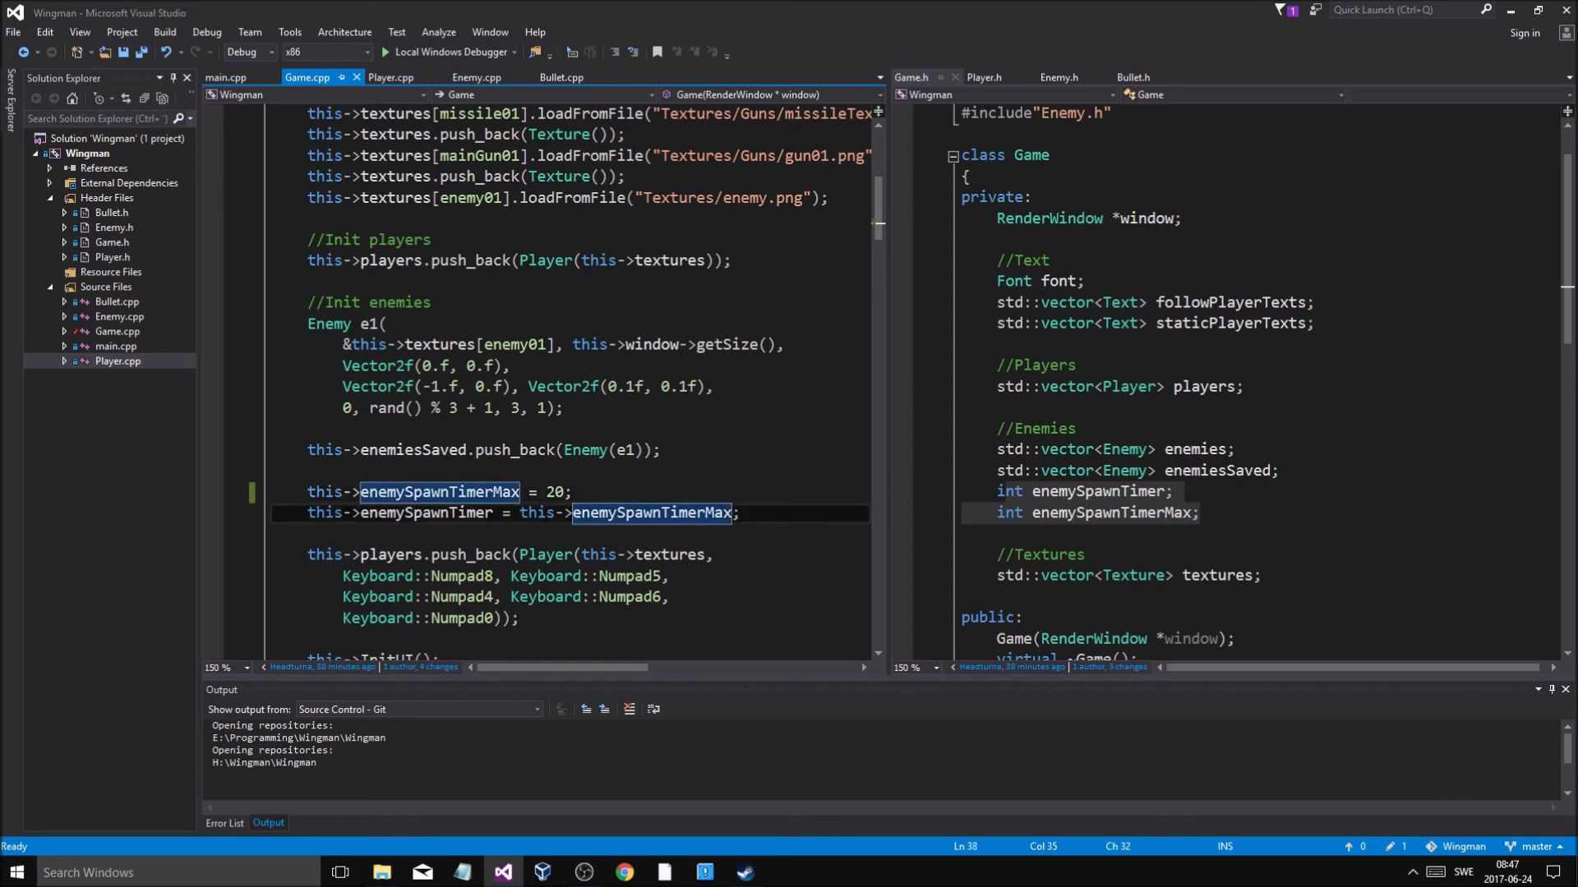
{"action": "scroll", "coordinate": [561, 492], "scroll_direction": "down", "scroll_amount": 1}
{"action": "scroll", "coordinate": [561, 492], "scroll_direction": "down", "scroll_amount": 5}
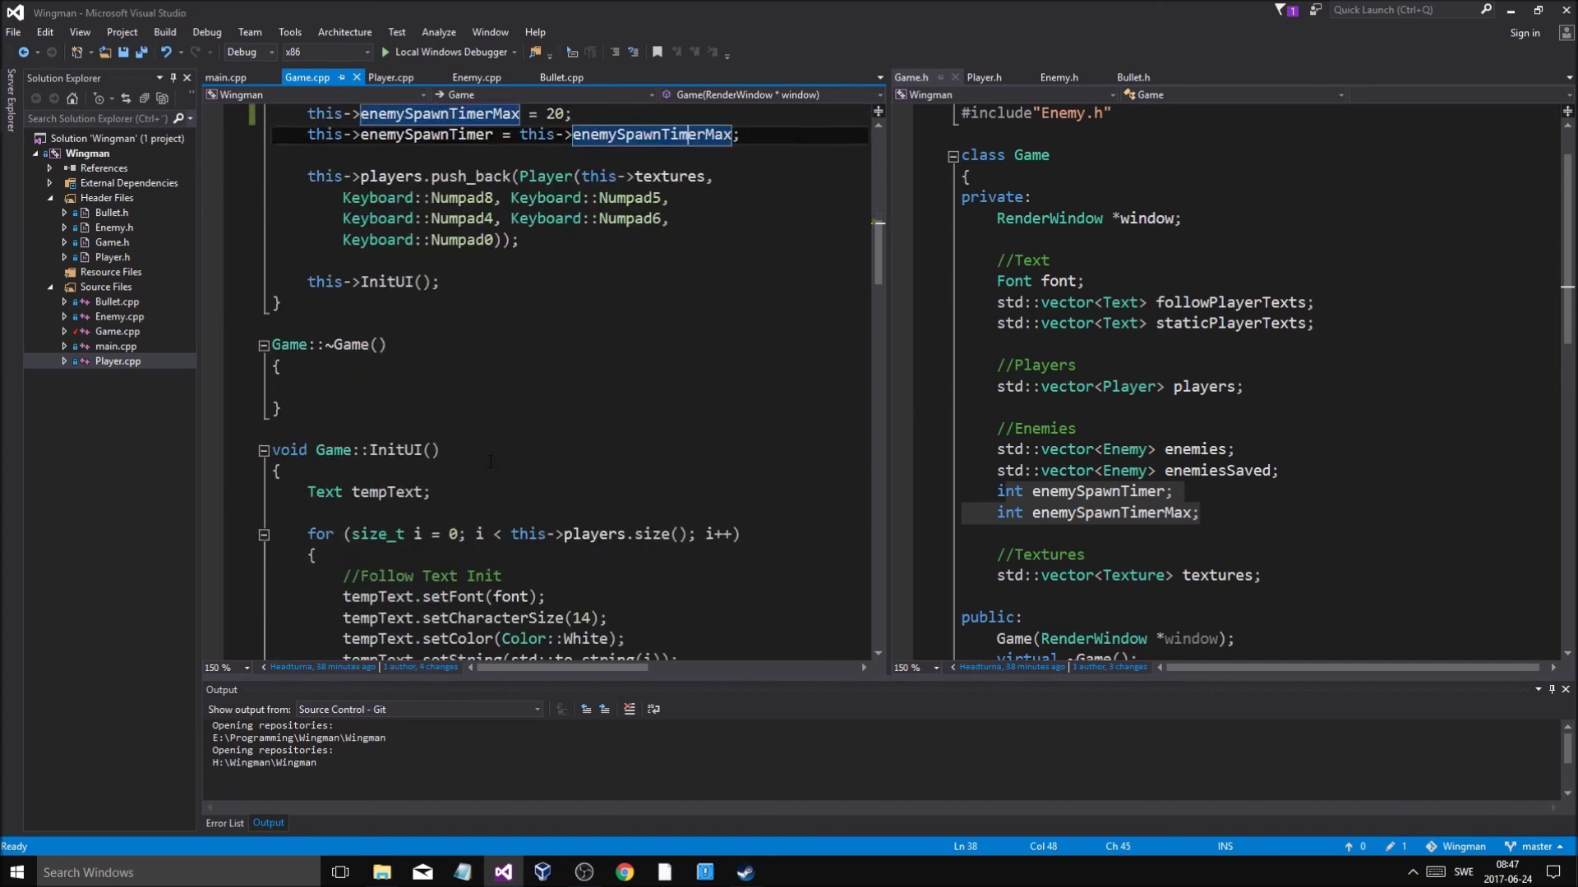
{"action": "scroll", "coordinate": [560, 492], "scroll_direction": "down", "scroll_amount": 2}
{"action": "scroll", "coordinate": [530, 370], "scroll_direction": "up", "scroll_amount": 1}
{"action": "scroll", "coordinate": [530, 370], "scroll_direction": "up", "scroll_amount": 3}
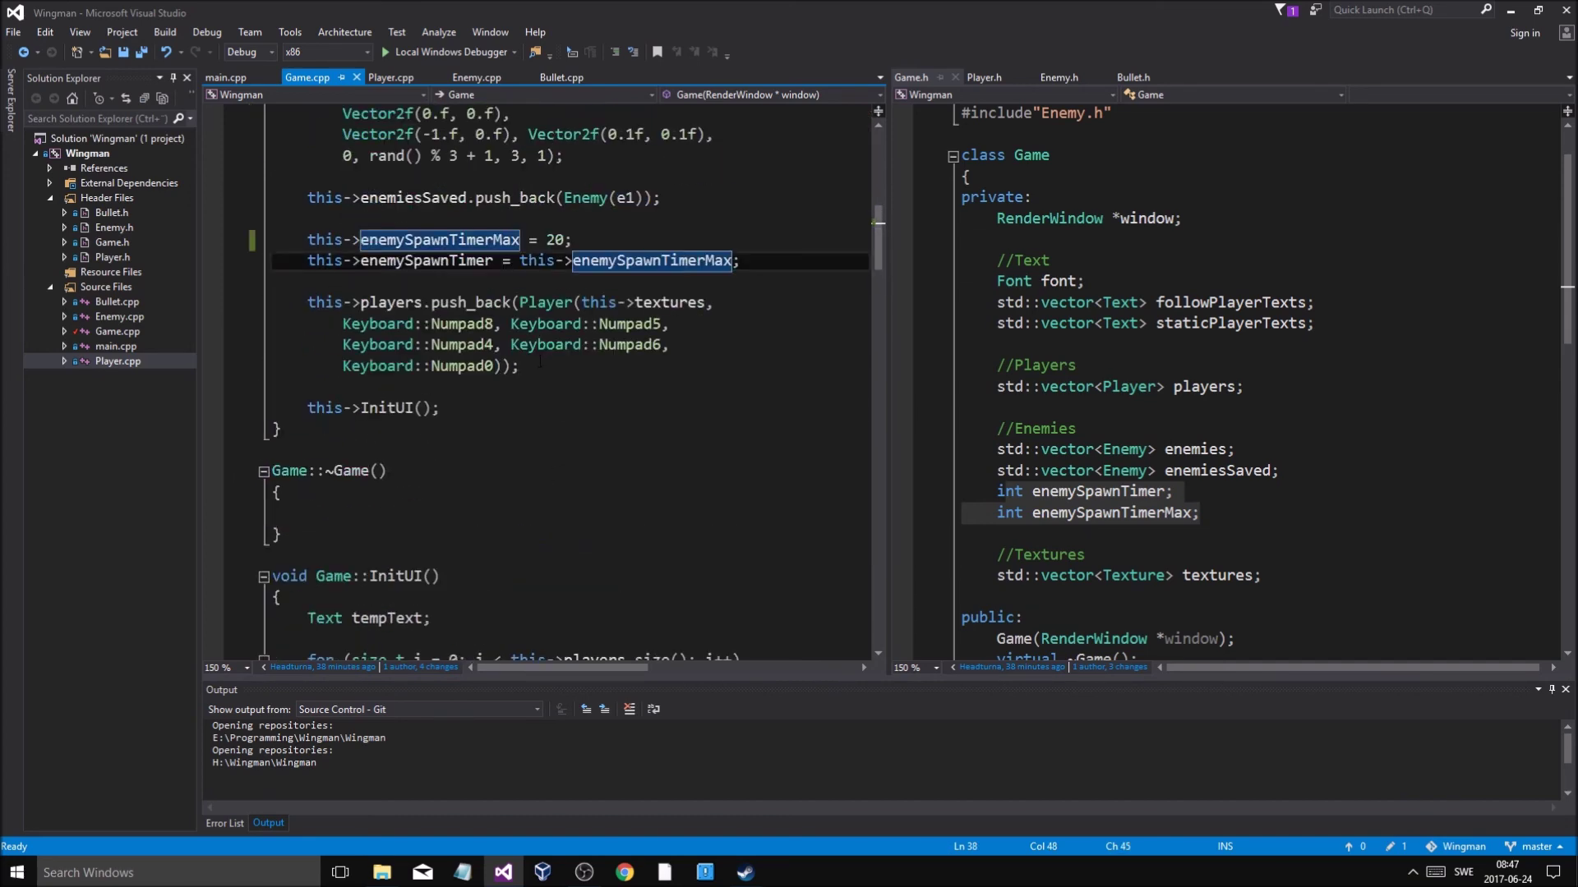
{"action": "left_click_drag", "start_coordinate": [523, 367], "coordinate": [306, 291]}
{"action": "key", "text": "ctrl+k"}
{"action": "key", "text": "ctrl+c"}
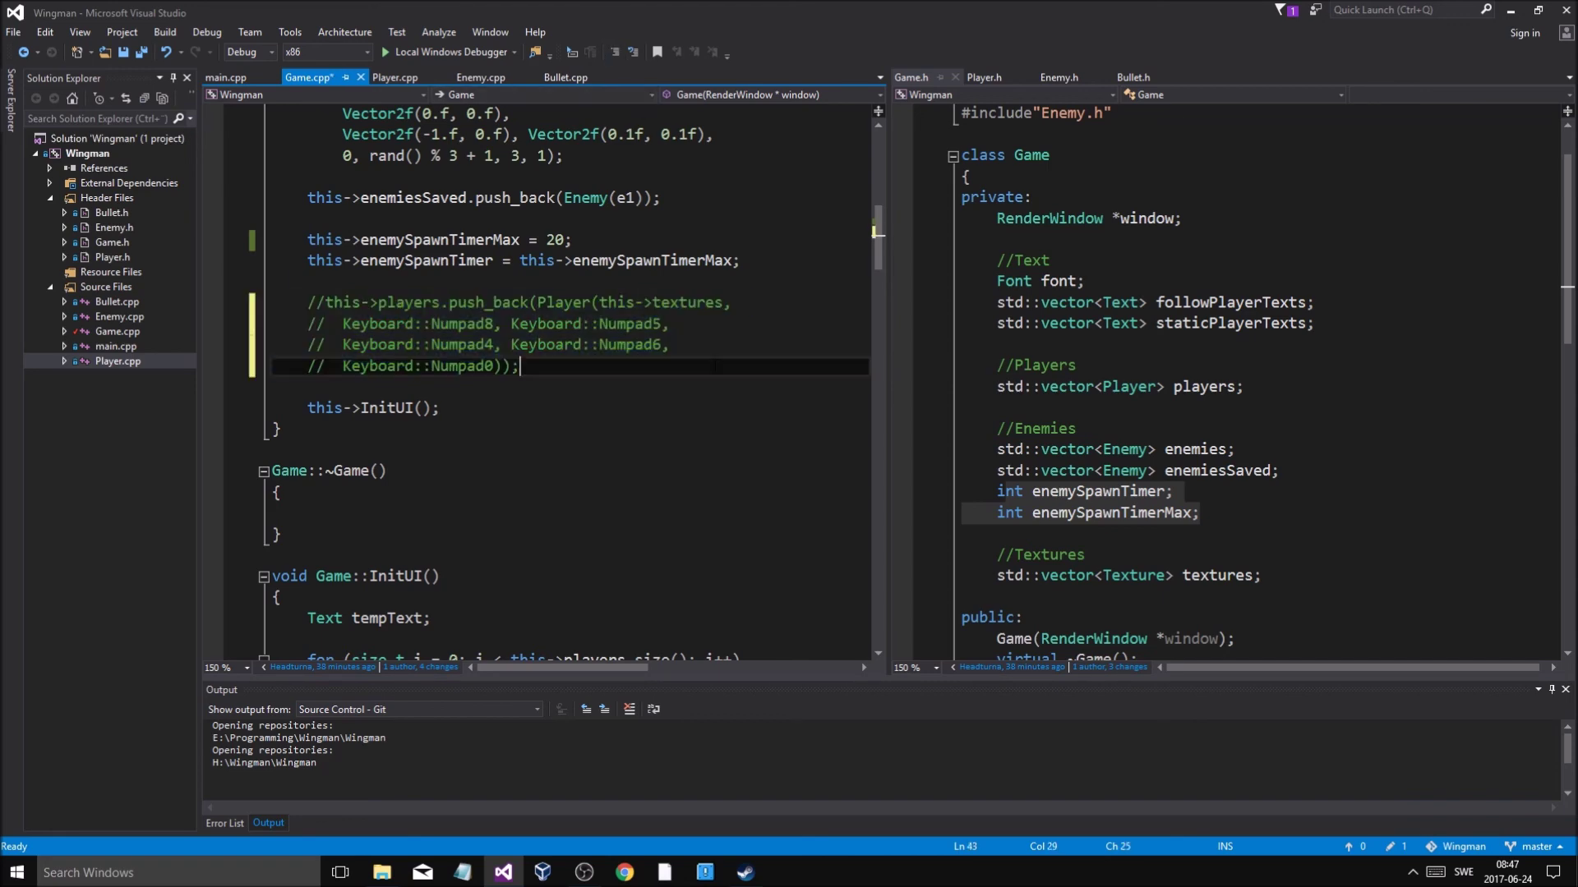
{"action": "key", "text": "ctrl+s"}
{"action": "scroll", "coordinate": [704, 441], "scroll_direction": "down", "scroll_amount": 5}
{"action": "scroll", "coordinate": [703, 441], "scroll_direction": "down", "scroll_amount": 3}
{"action": "scroll", "coordinate": [626, 379], "scroll_direction": "down", "scroll_amount": 2}
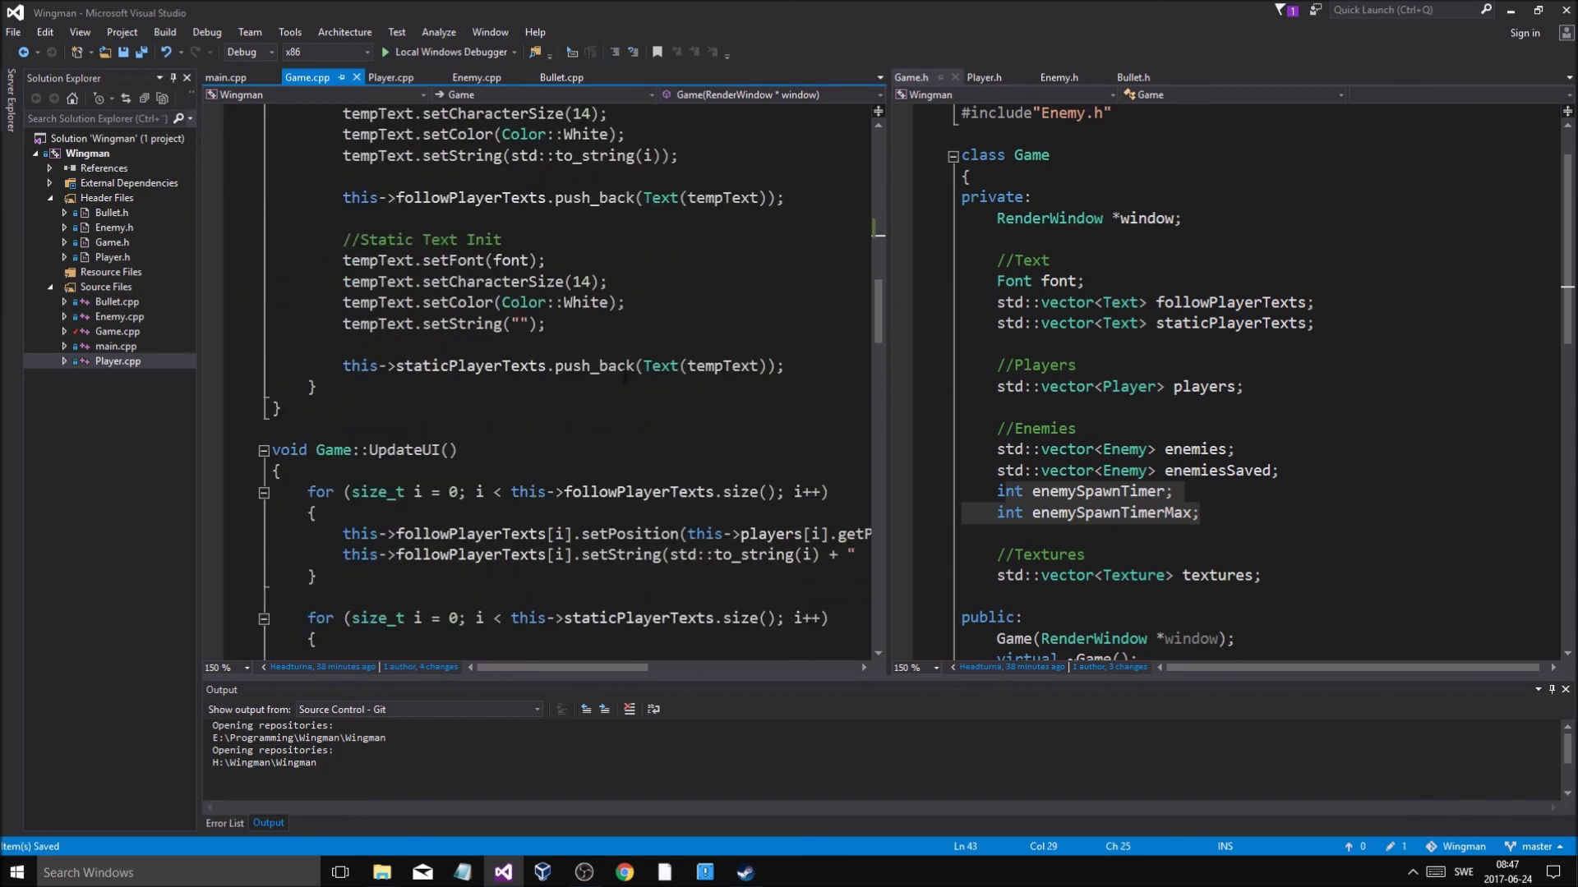
{"action": "scroll", "coordinate": [622, 421], "scroll_direction": "down", "scroll_amount": 2}
{"action": "scroll", "coordinate": [622, 422], "scroll_direction": "down", "scroll_amount": 3}
{"action": "scroll", "coordinate": [621, 421], "scroll_direction": "down", "scroll_amount": 2}
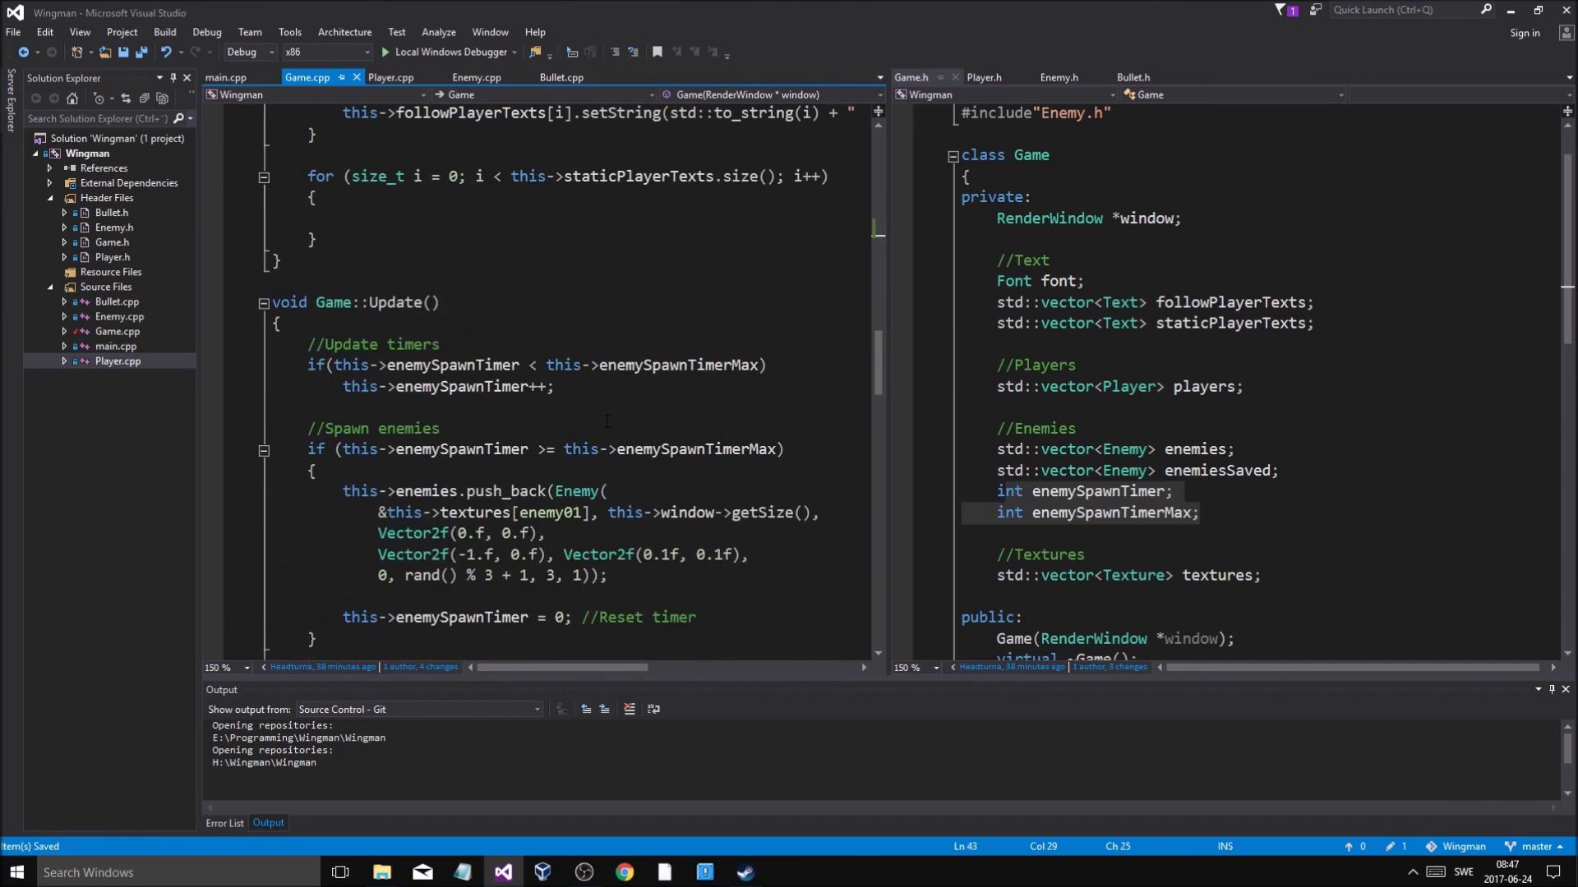
{"action": "scroll", "coordinate": [606, 427], "scroll_direction": "down", "scroll_amount": 1}
{"action": "left_click_drag", "start_coordinate": [571, 322], "coordinate": [272, 281]}
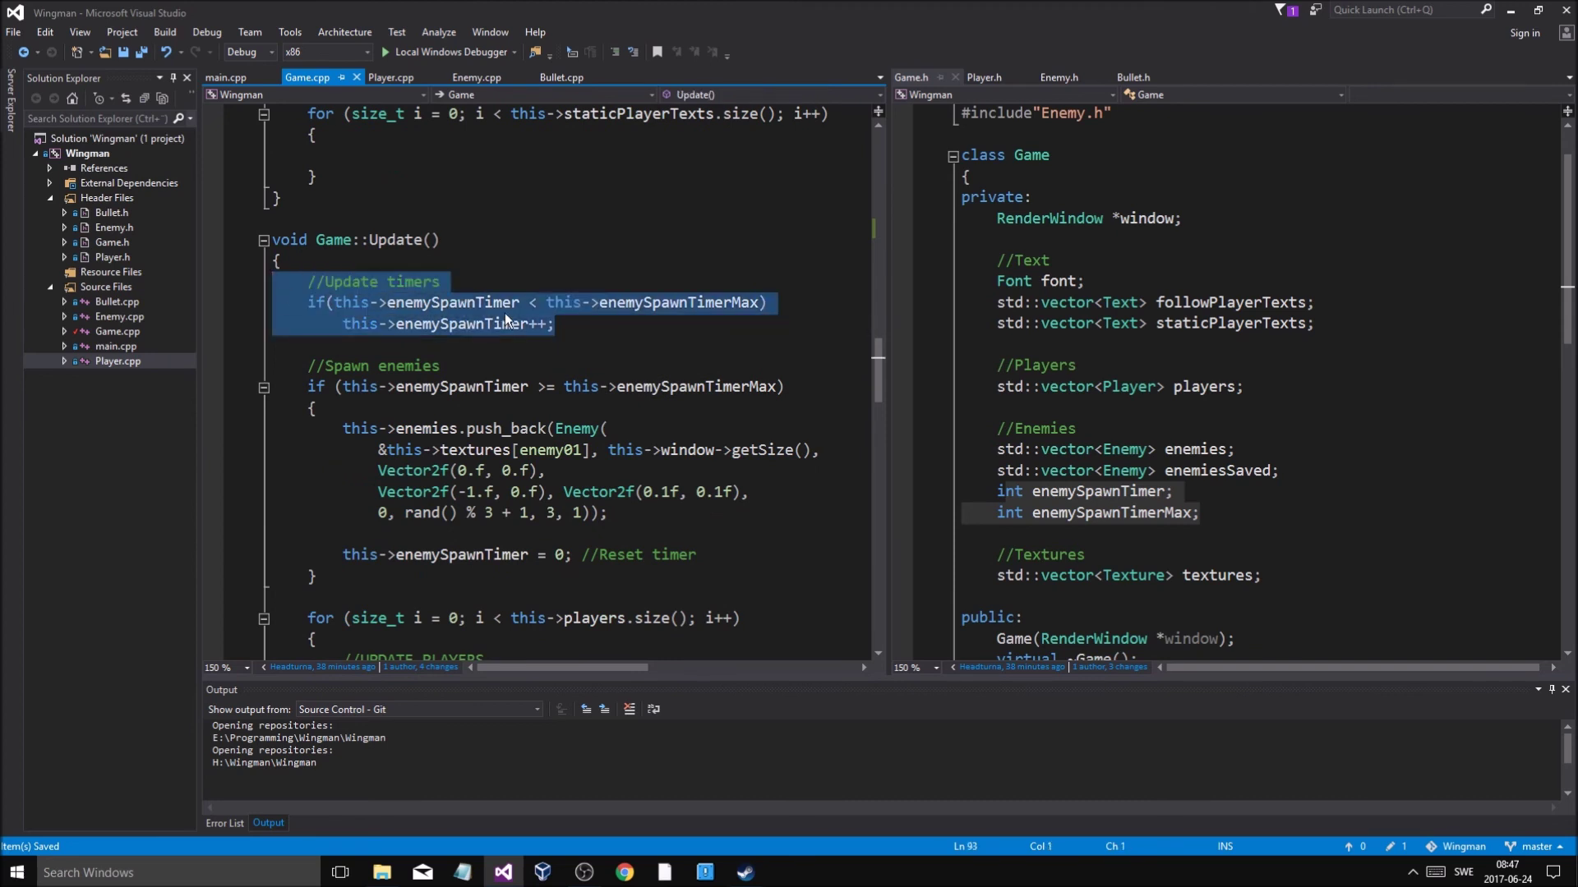
{"action": "left_click", "coordinate": [551, 324]}
{"action": "scroll", "coordinate": [542, 386], "scroll_direction": "down", "scroll_amount": 2}
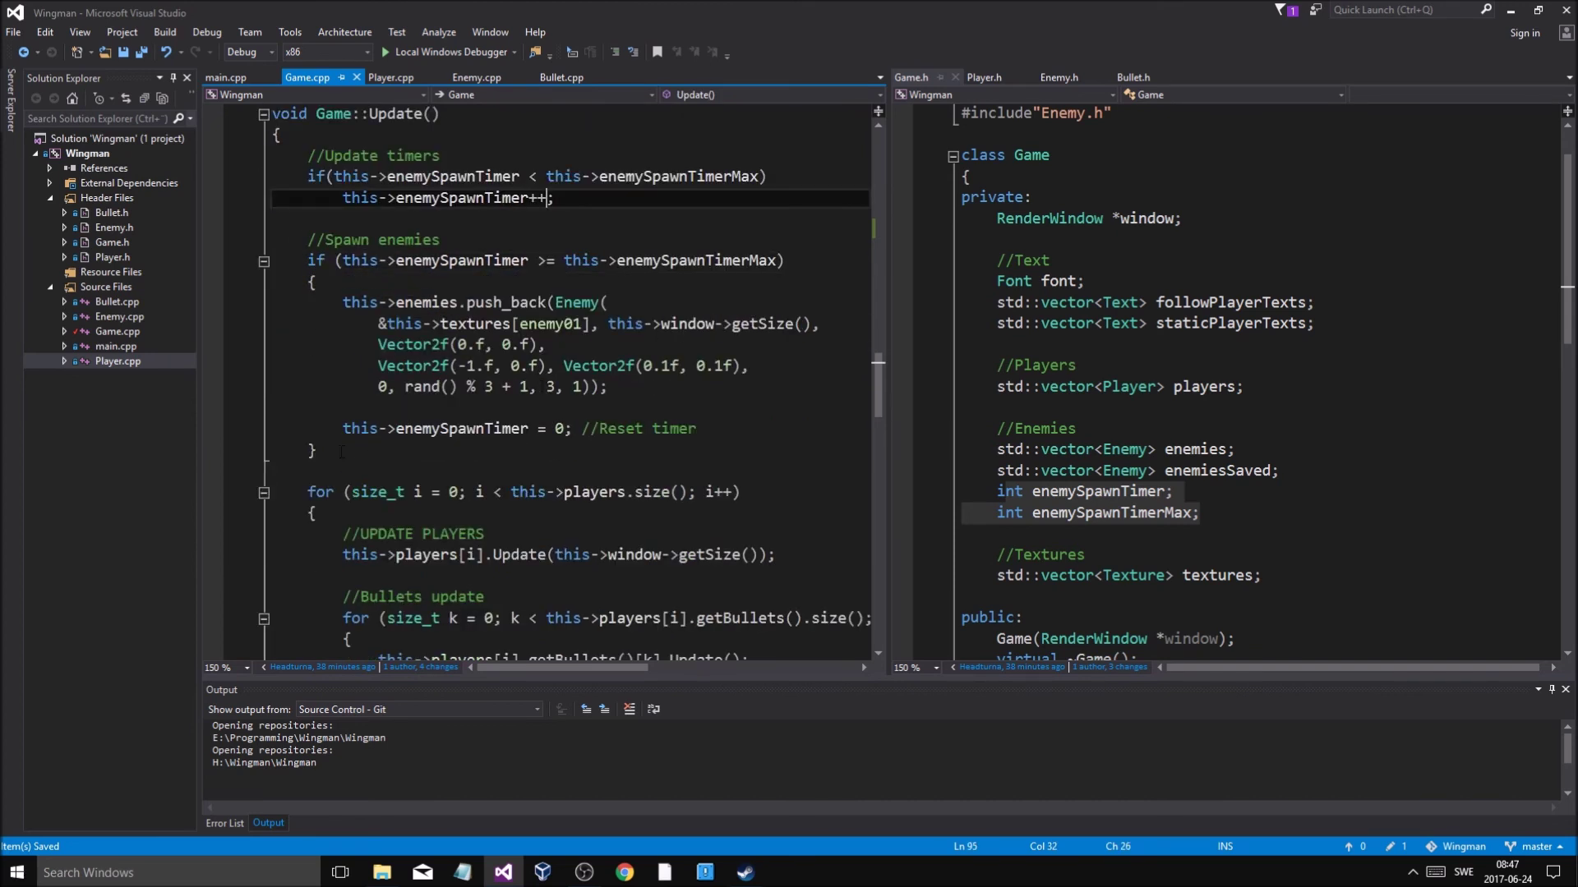
{"action": "left_click", "coordinate": [622, 390]}
{"action": "key", "text": "Left"}
{"action": "key", "text": "Left"}
{"action": "key", "text": "Left"}
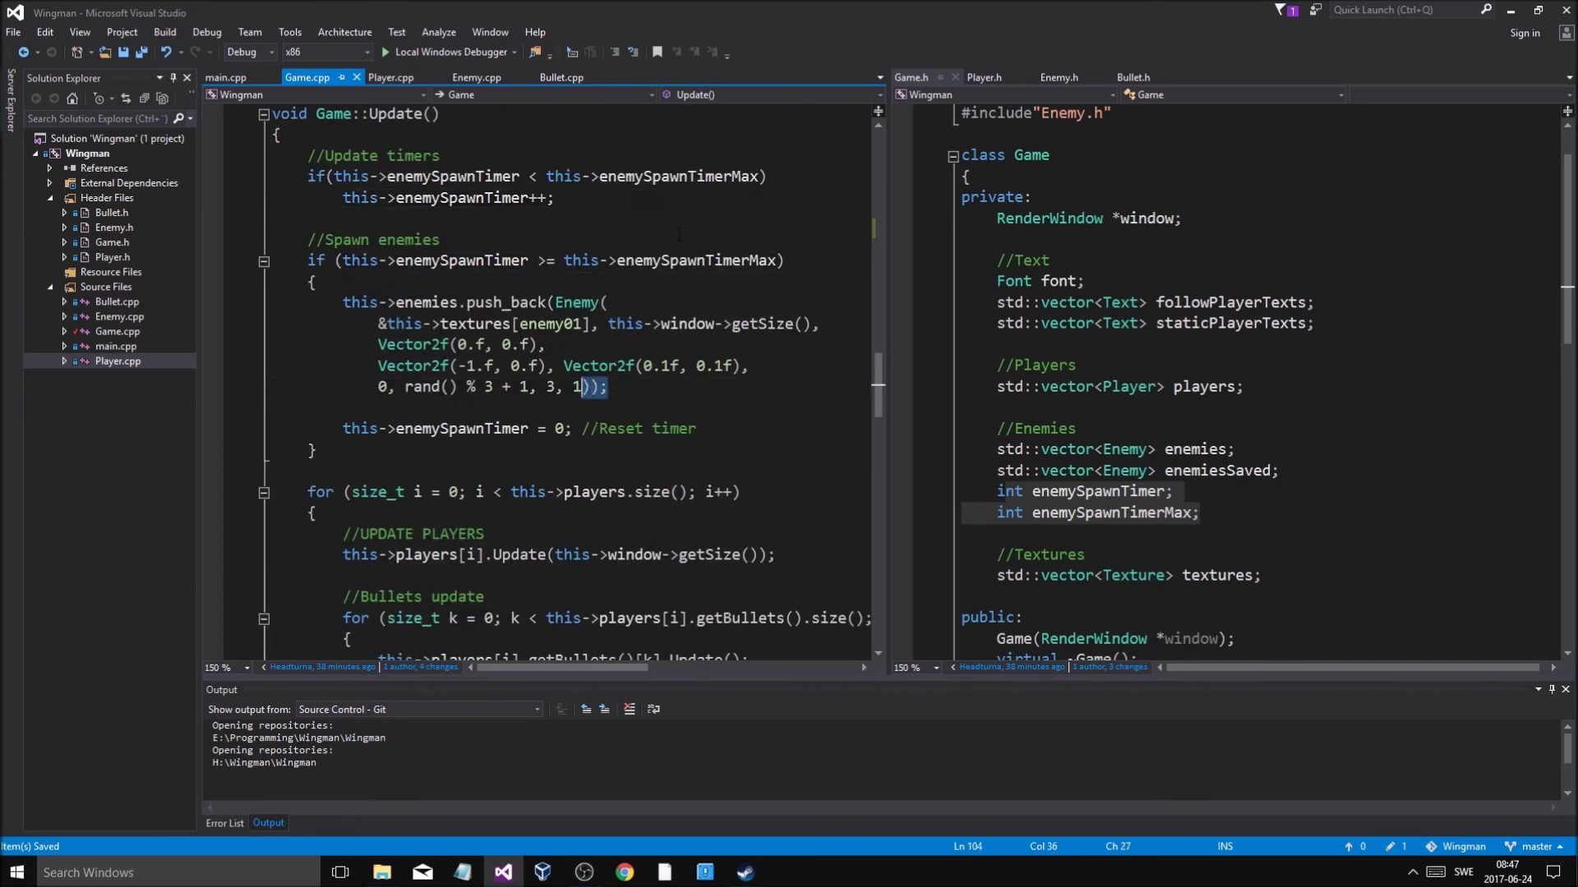
{"action": "left_click", "coordinate": [369, 325], "text": "shift"}
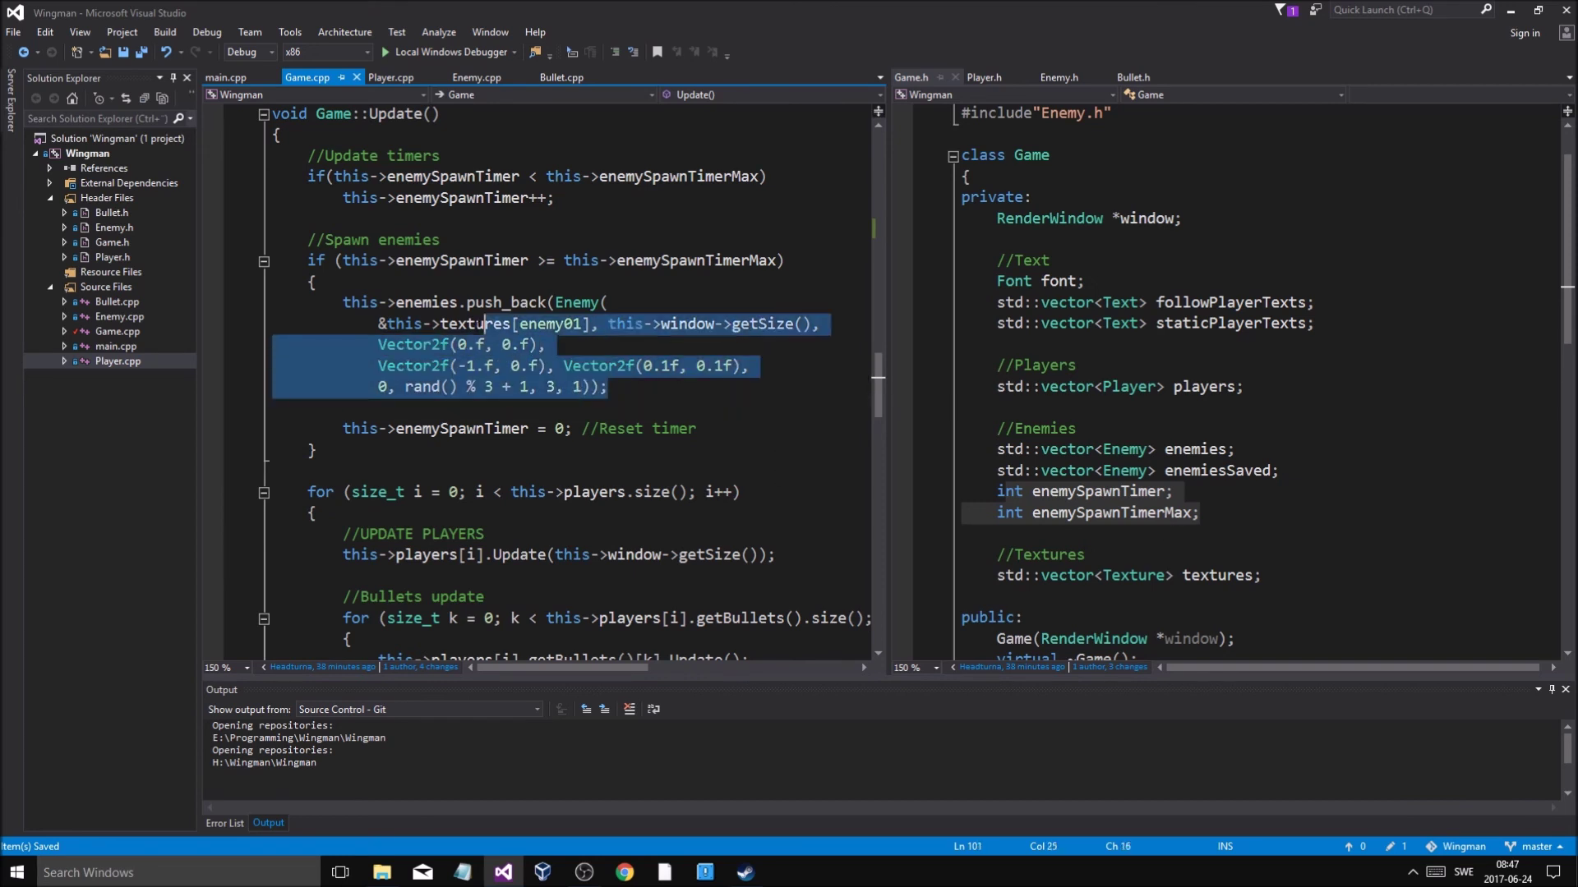
{"action": "left_click", "coordinate": [554, 324]}
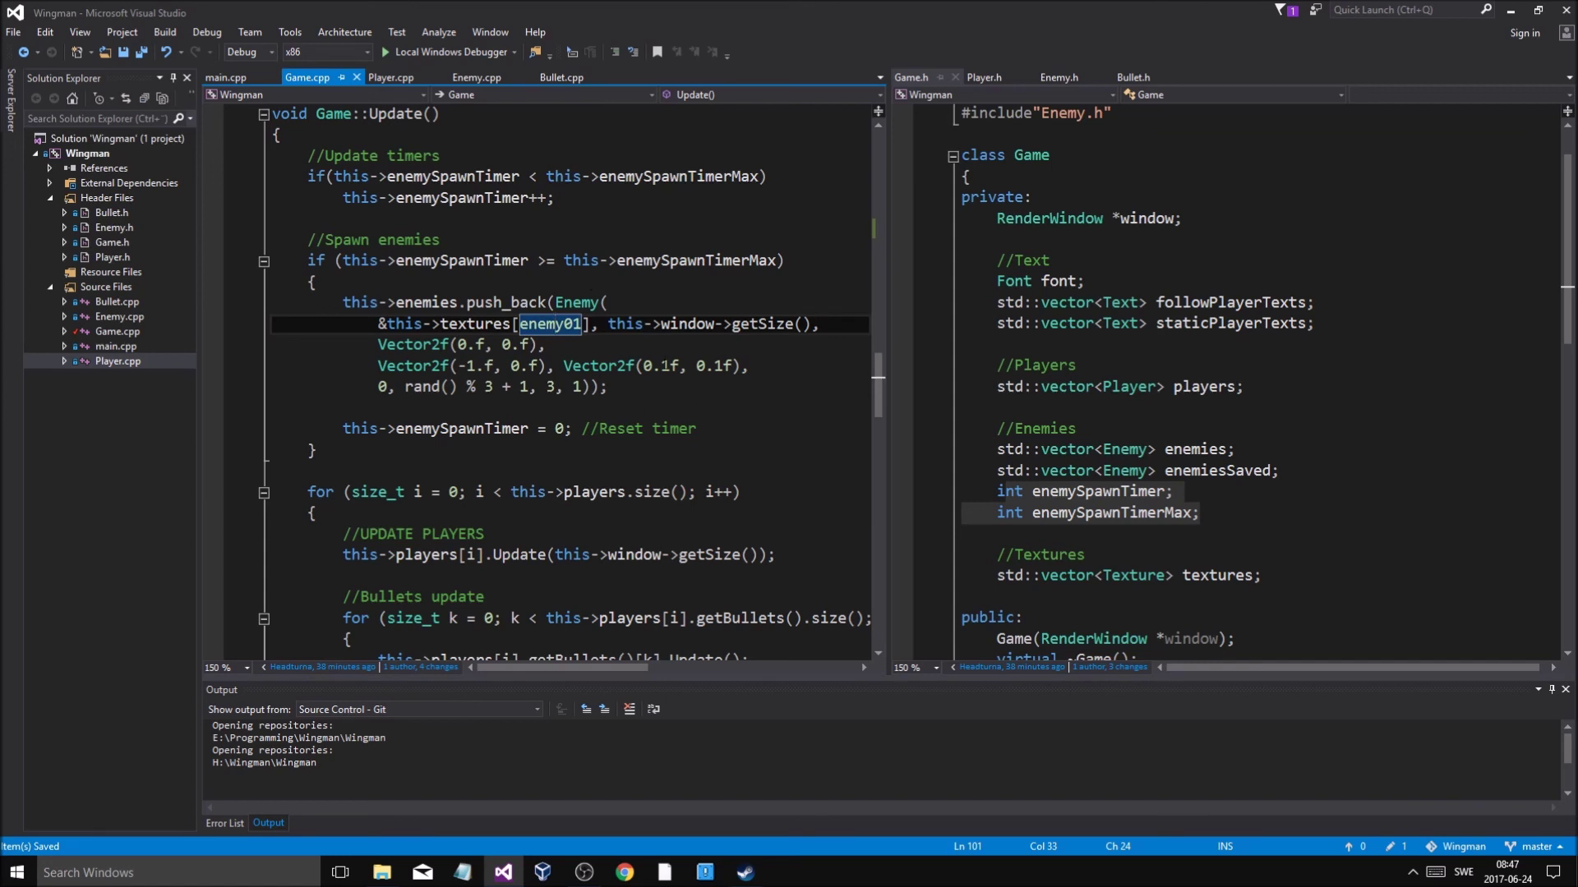
{"action": "left_click", "coordinate": [665, 408]}
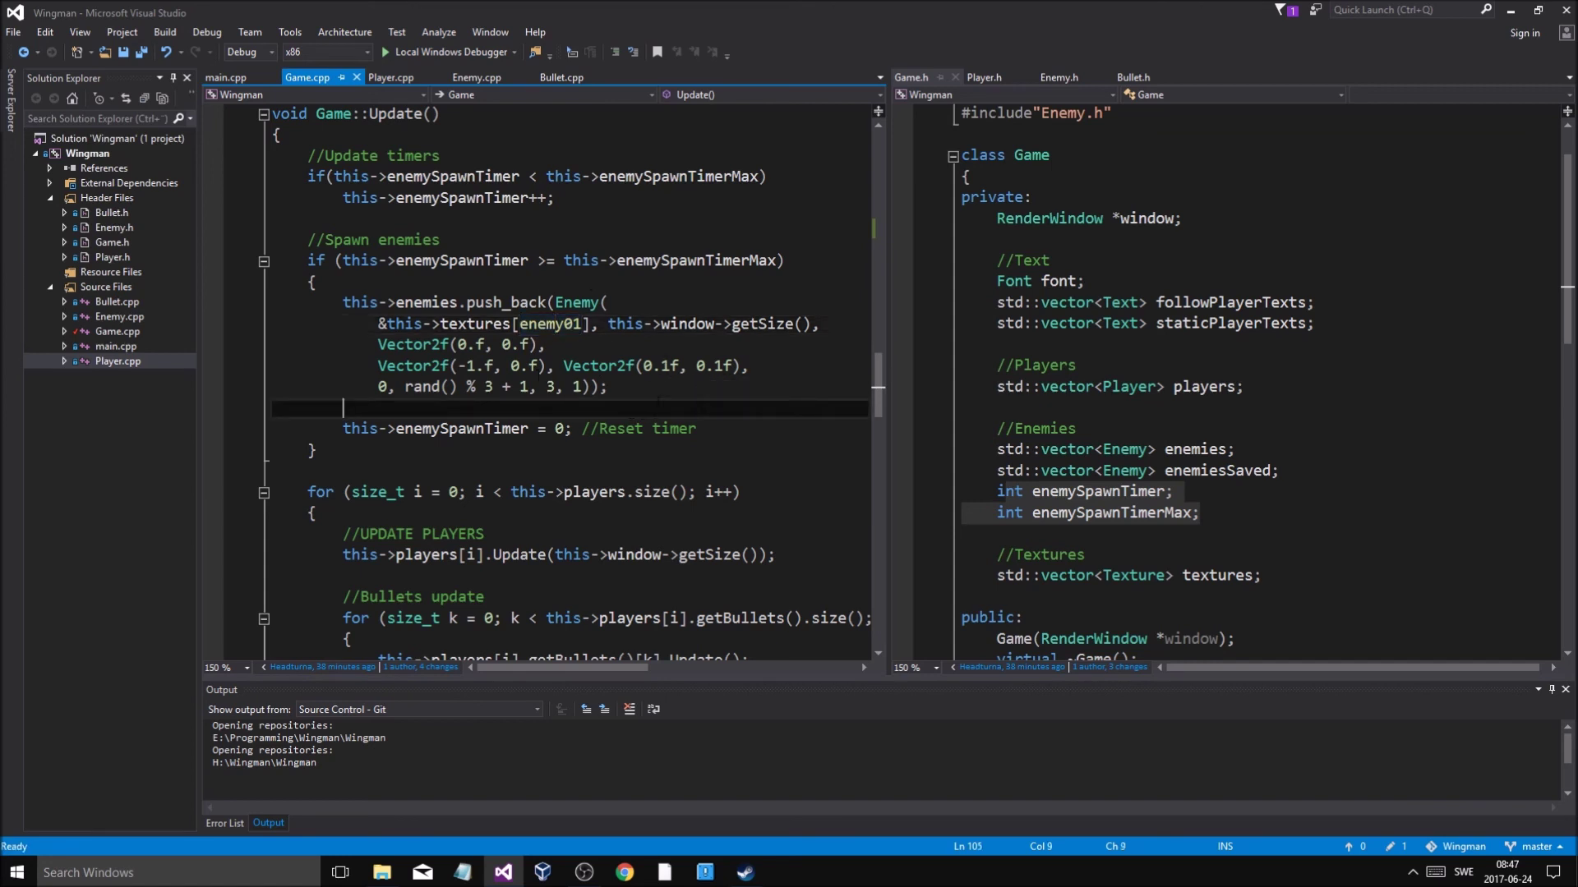
{"action": "left_click_drag", "start_coordinate": [616, 387], "coordinate": [558, 325]}
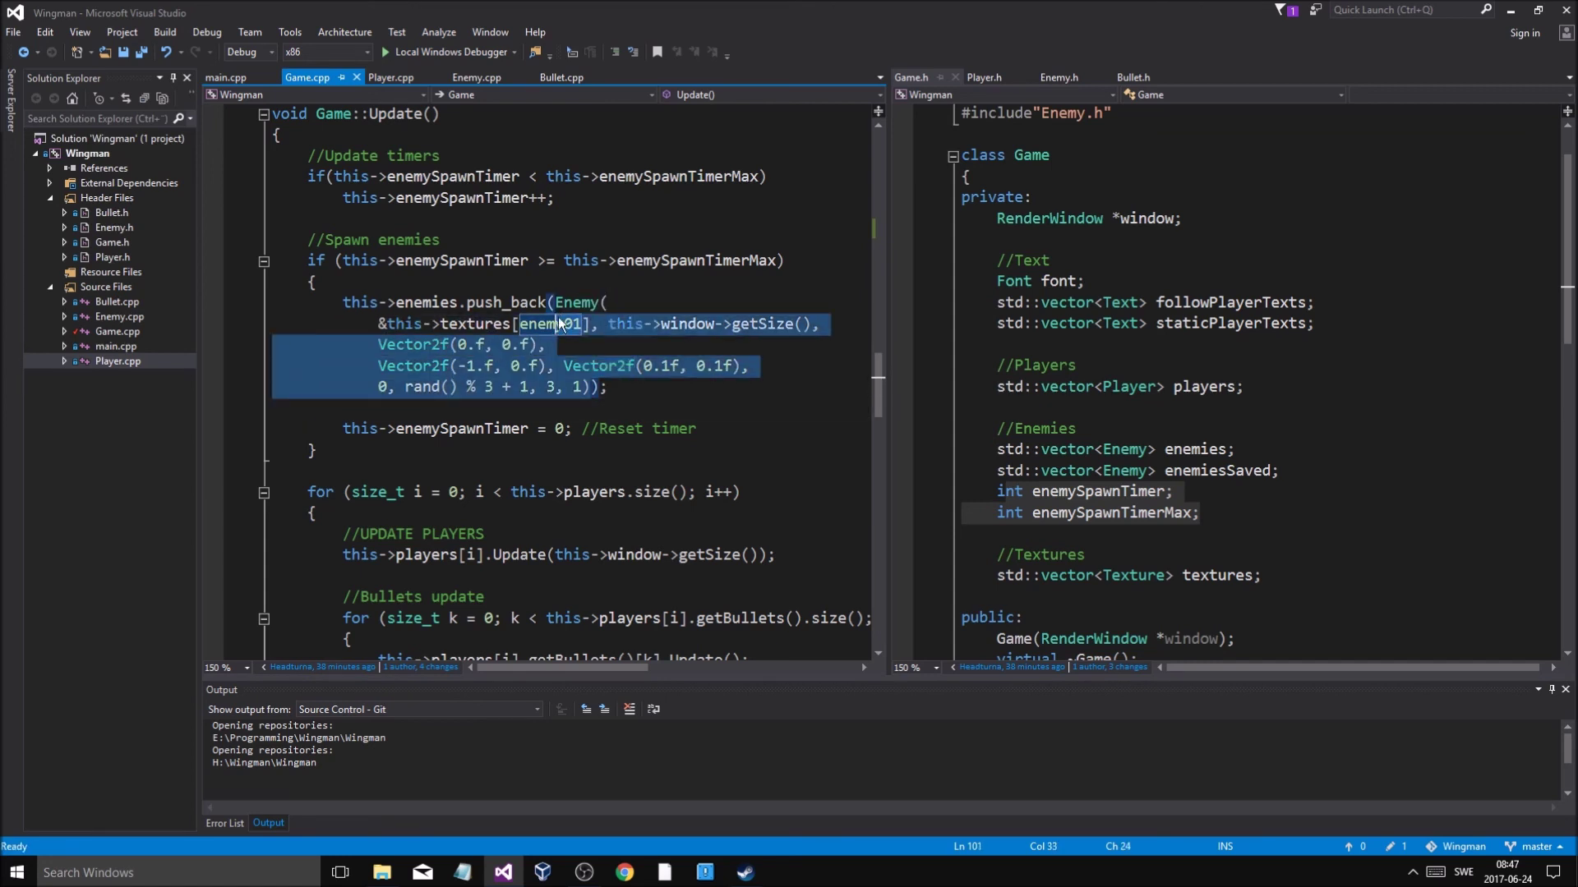
{"action": "left_click_drag", "start_coordinate": [554, 301], "coordinate": [580, 387]}
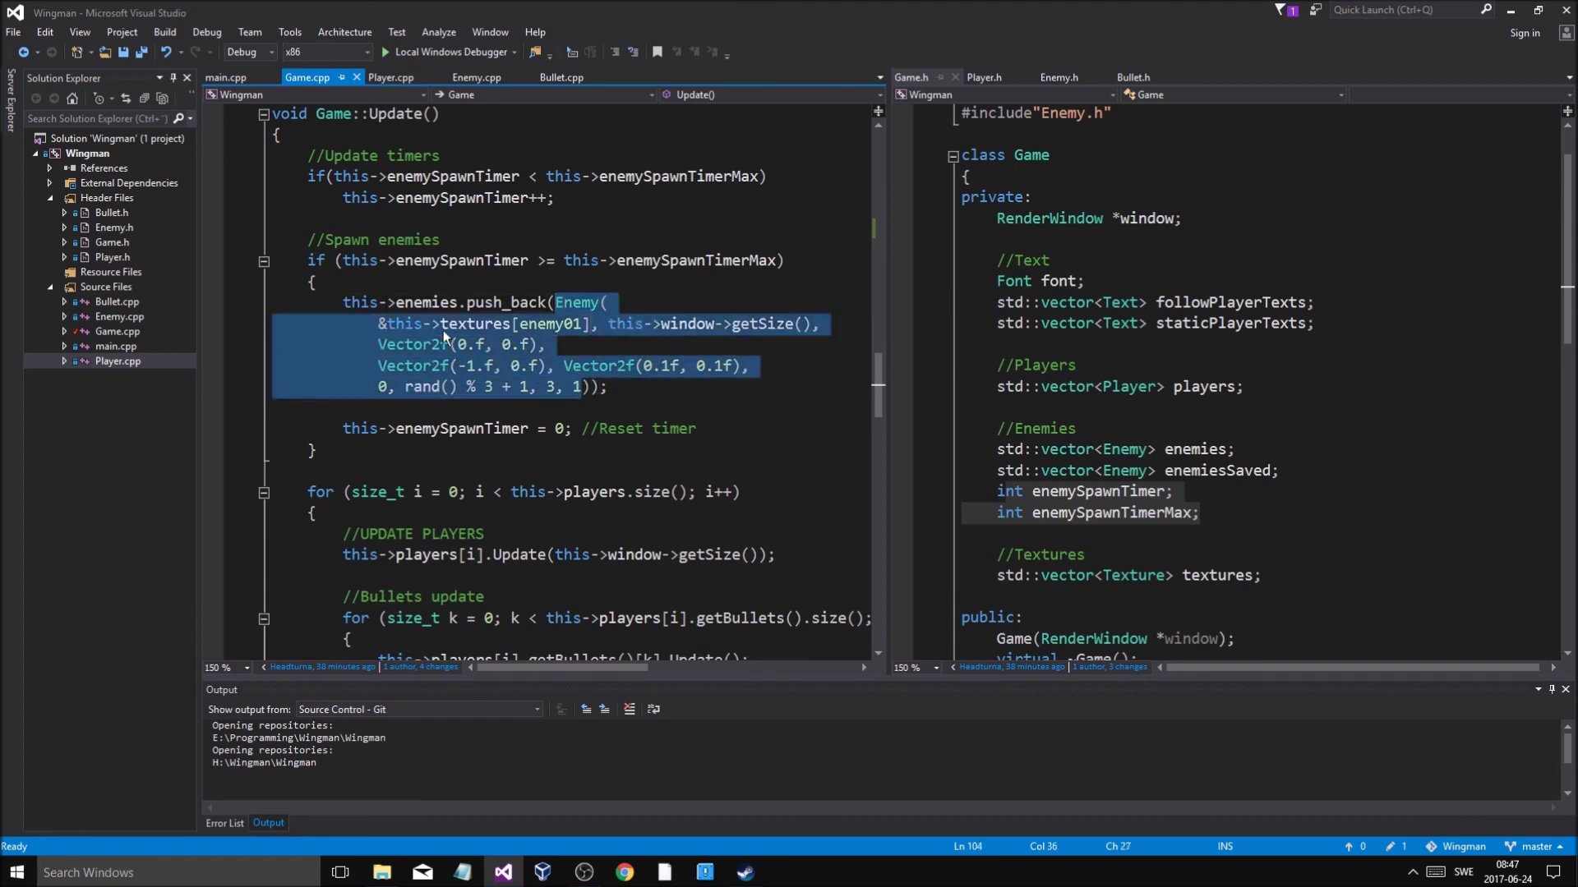
{"action": "left_click", "coordinate": [316, 283]}
{"action": "left_click", "coordinate": [678, 407]}
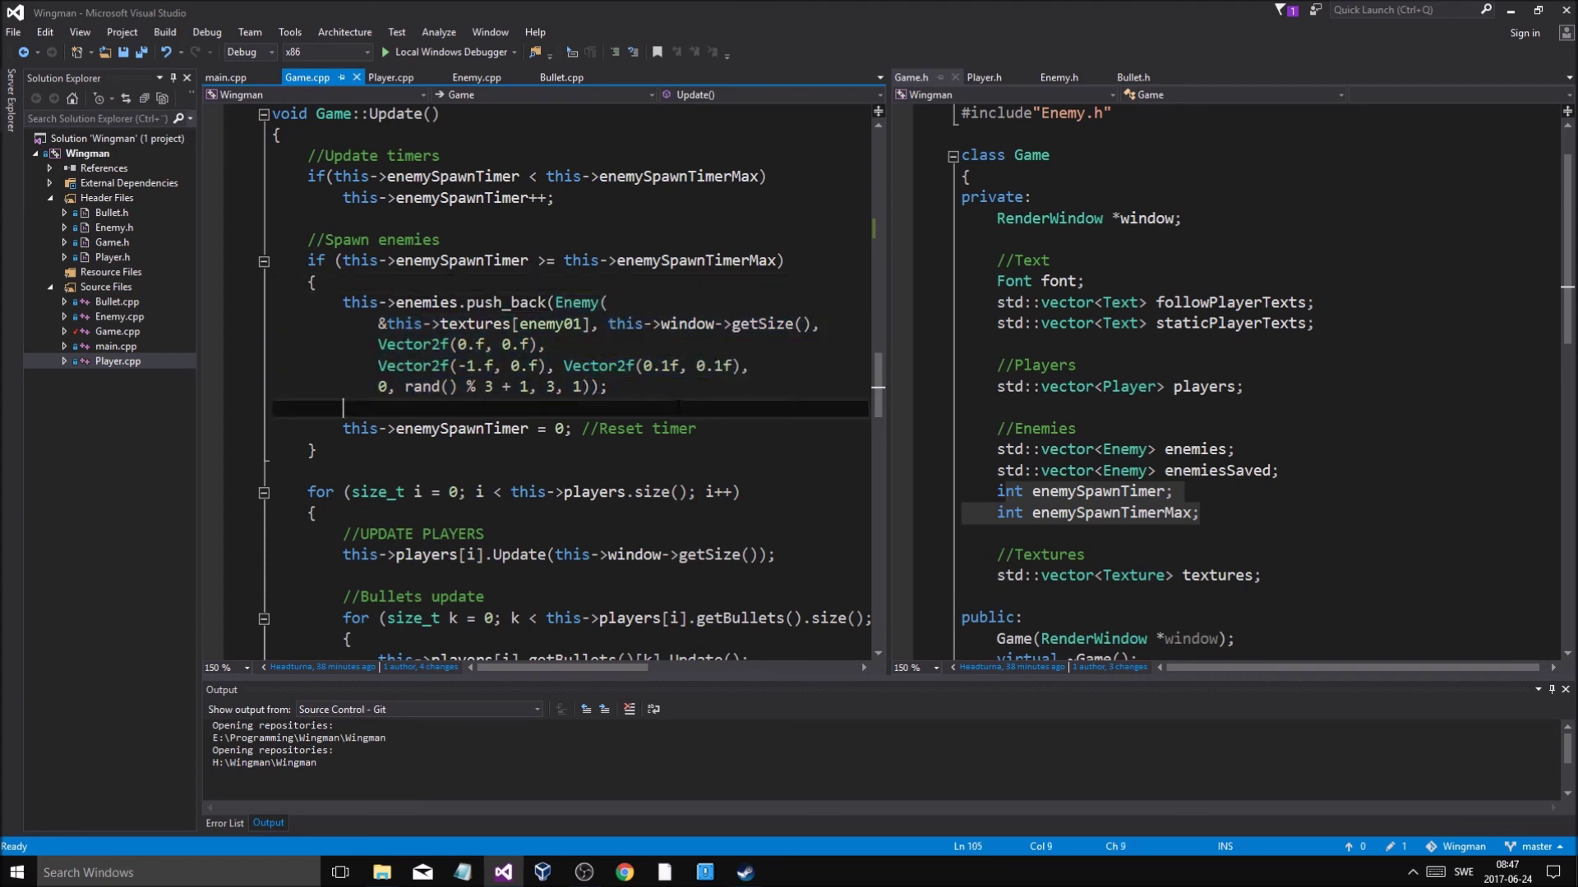
{"action": "scroll", "coordinate": [679, 407], "scroll_direction": "down", "scroll_amount": 1}
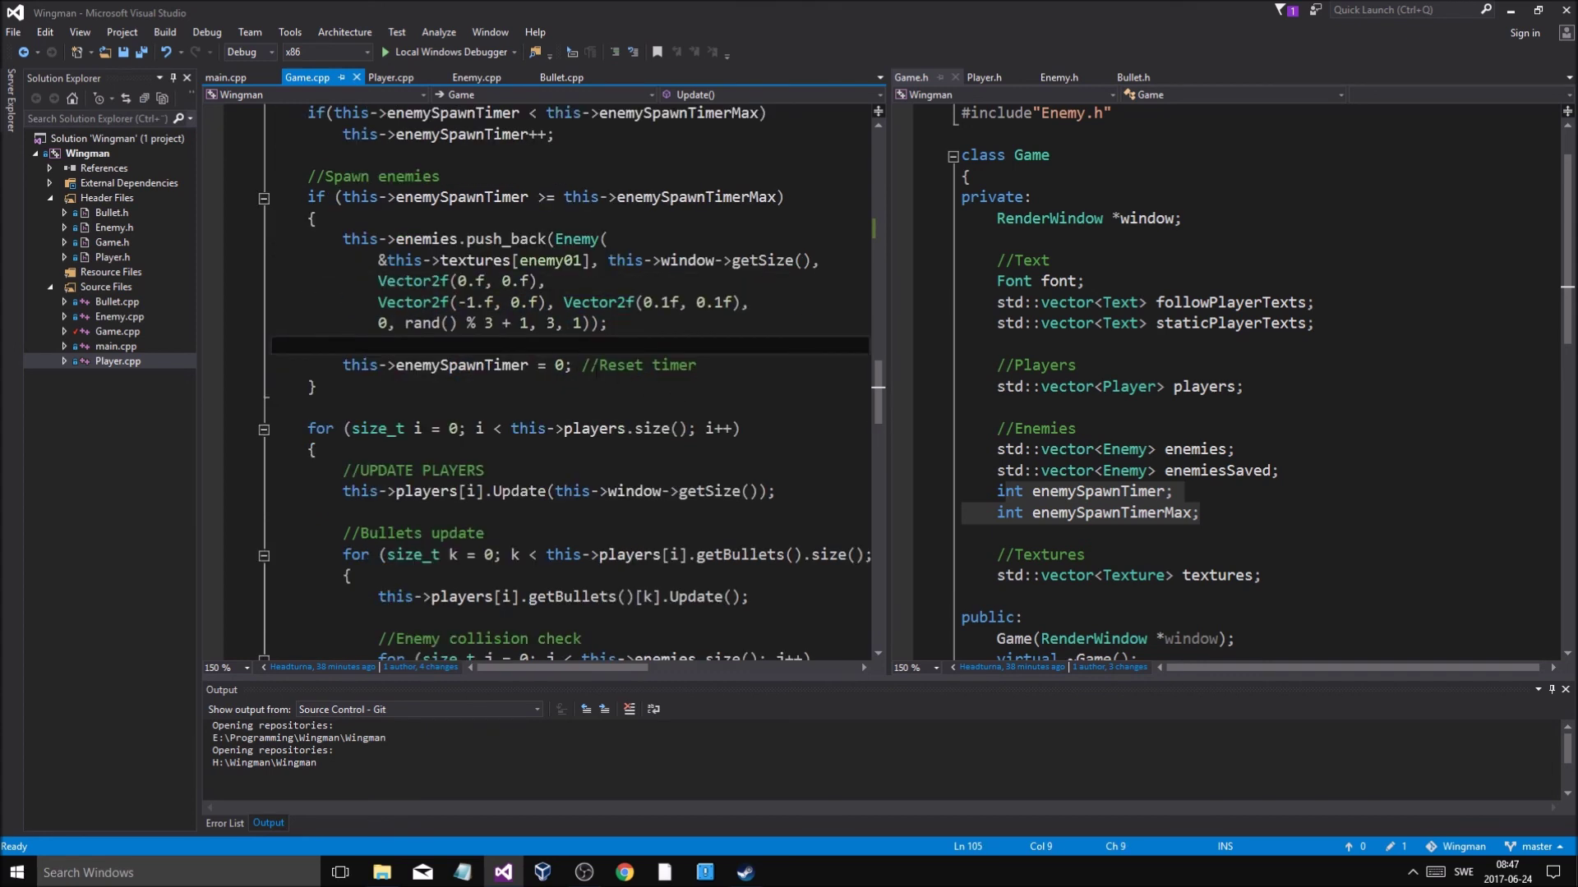
{"action": "scroll", "coordinate": [679, 406], "scroll_direction": "down", "scroll_amount": 2}
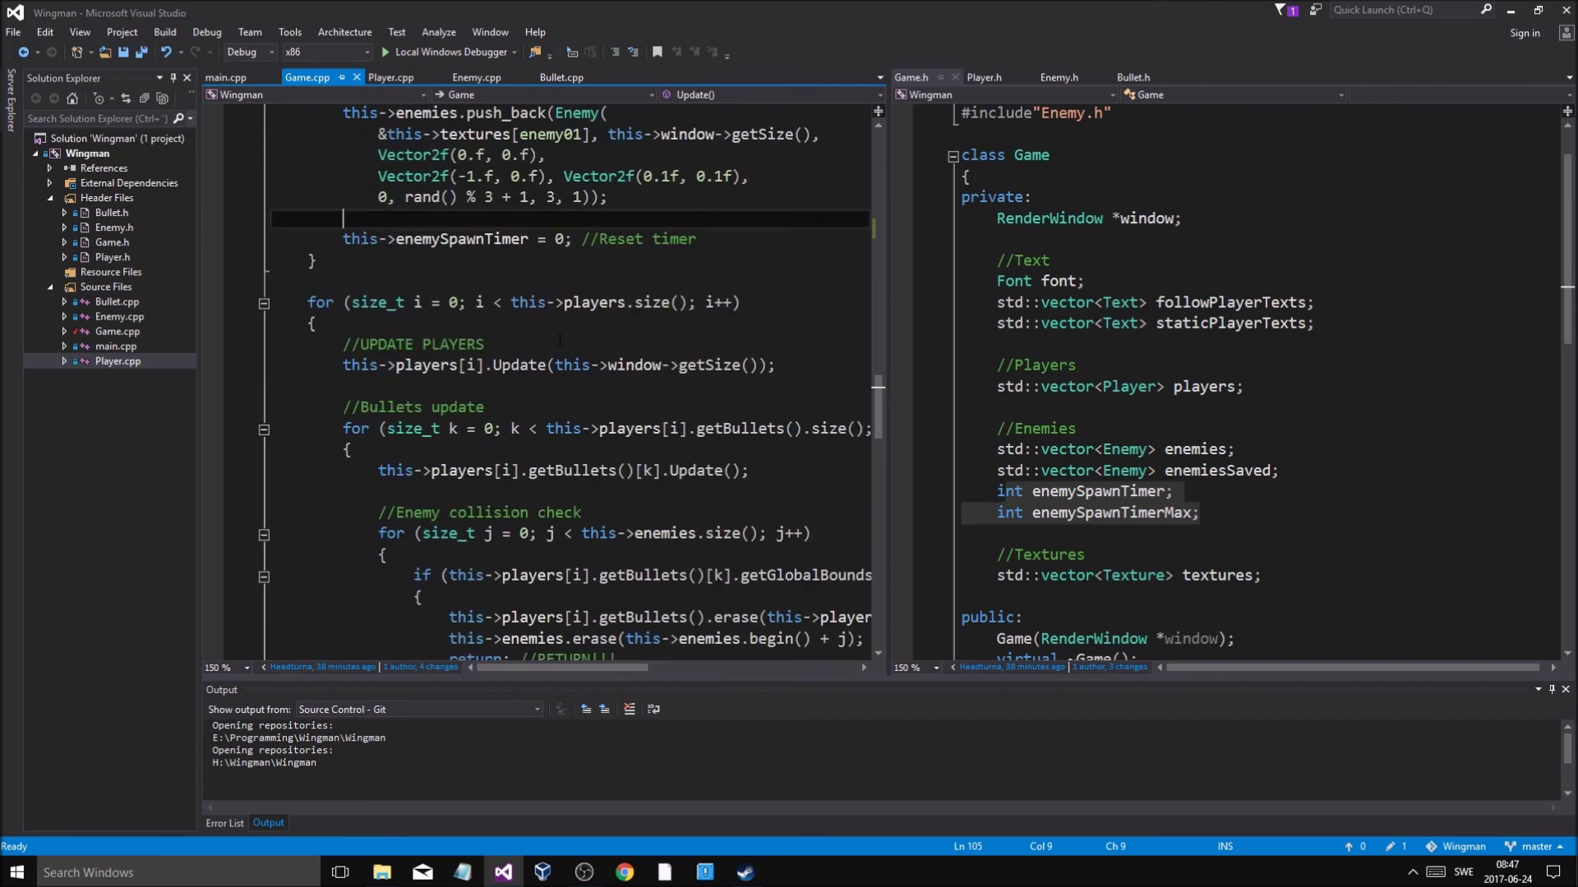
{"action": "scroll", "coordinate": [570, 346], "scroll_direction": "down", "scroll_amount": 1}
{"action": "scroll", "coordinate": [571, 346], "scroll_direction": "down", "scroll_amount": 1}
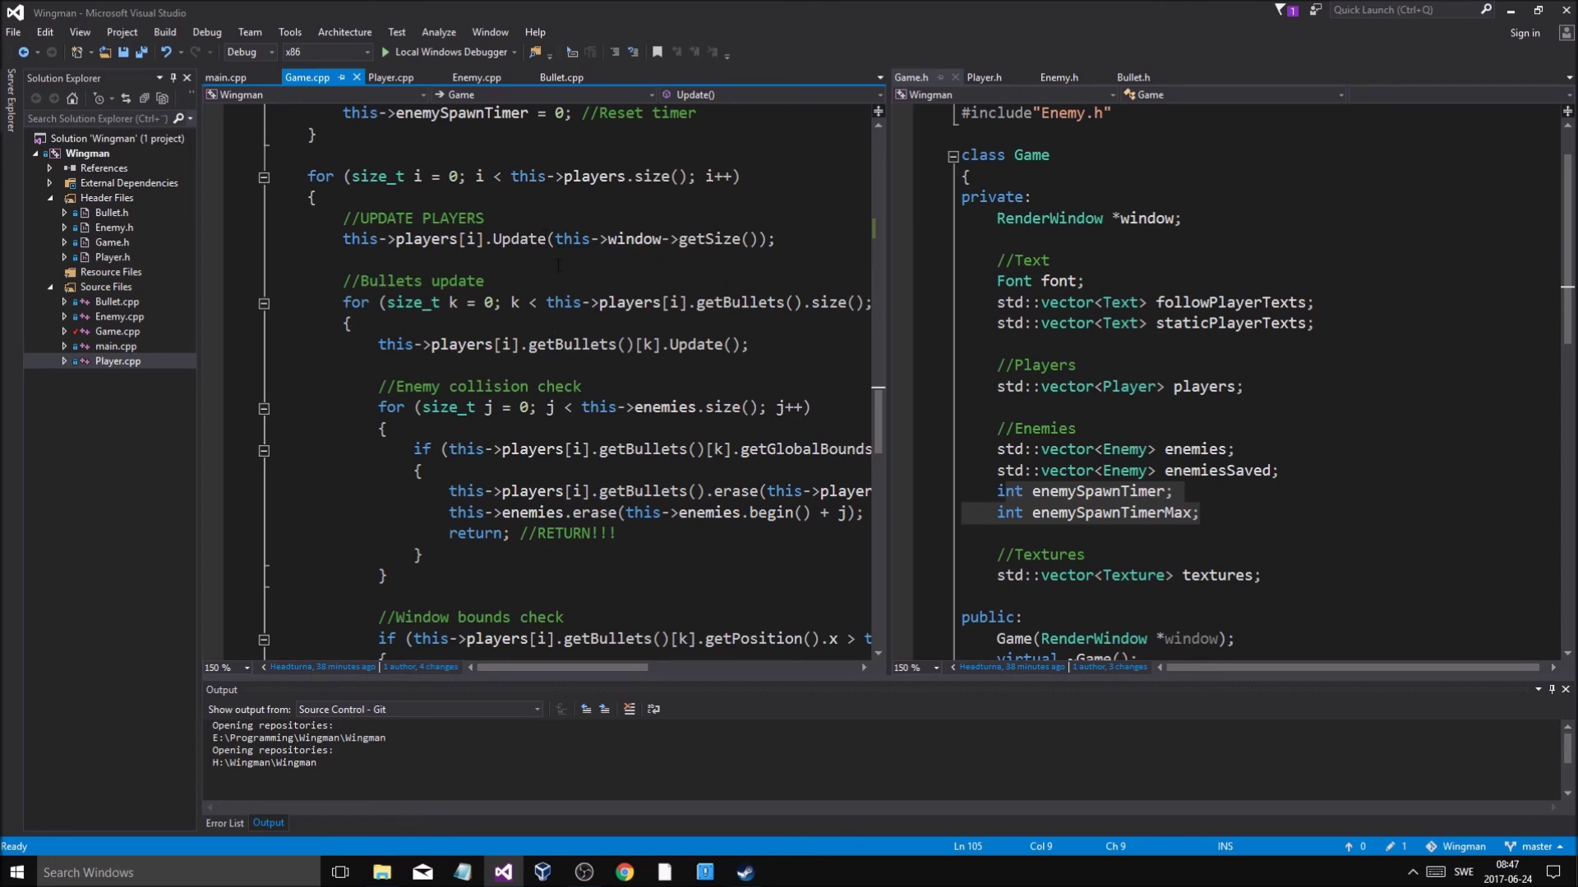
{"action": "scroll", "coordinate": [639, 261], "scroll_direction": "down", "scroll_amount": 1}
{"action": "scroll", "coordinate": [617, 309], "scroll_direction": "down", "scroll_amount": 1}
{"action": "scroll", "coordinate": [598, 345], "scroll_direction": "down", "scroll_amount": 2}
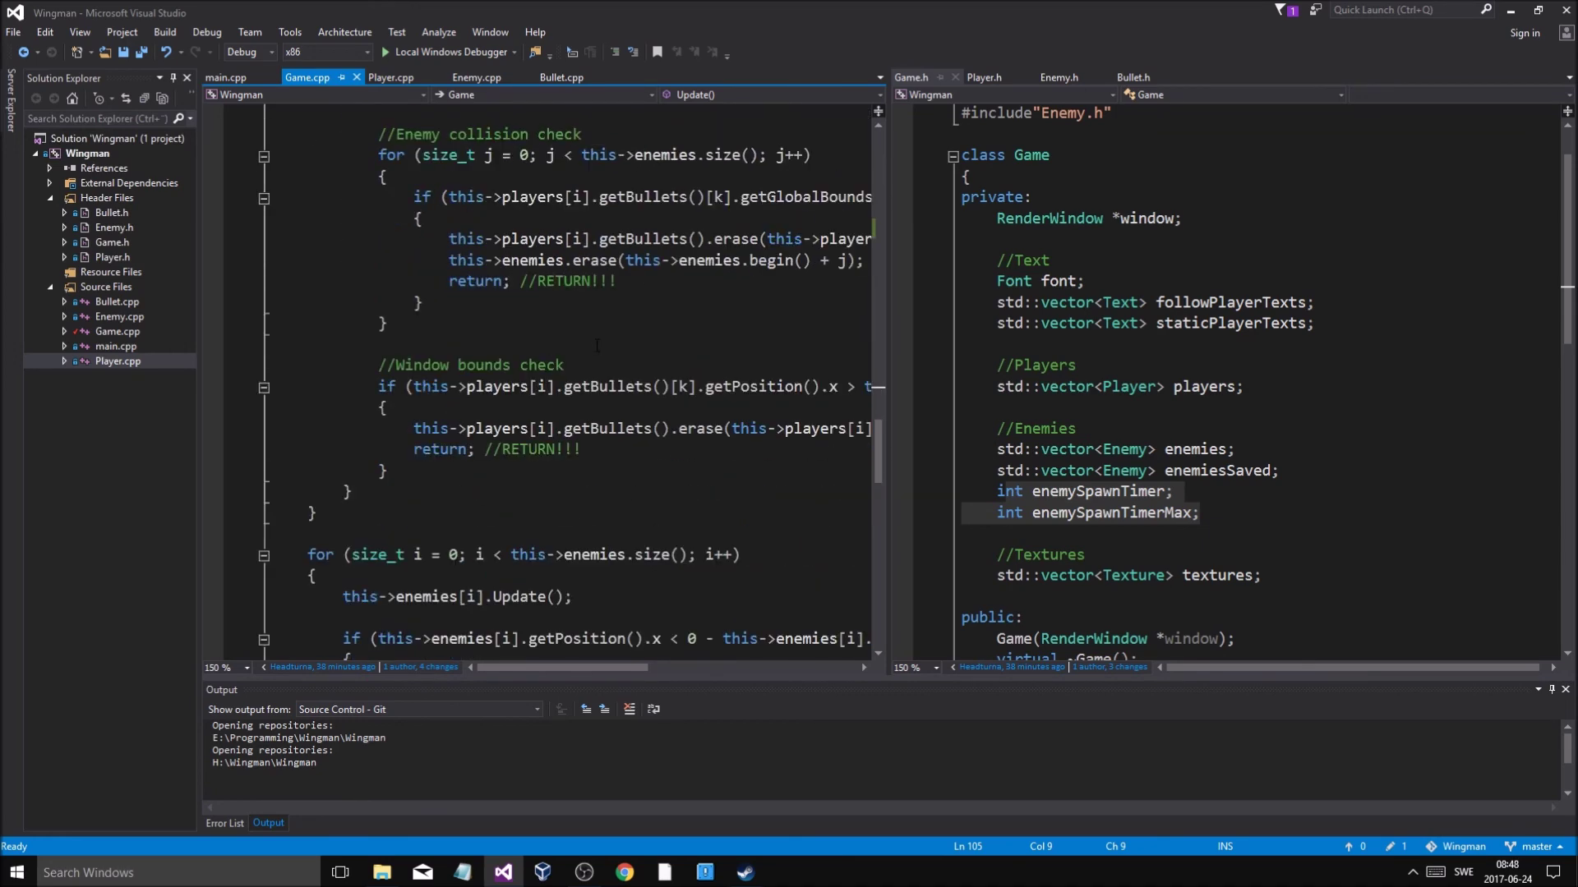
{"action": "scroll", "coordinate": [617, 668], "scroll_direction": "down", "scroll_amount": 2}
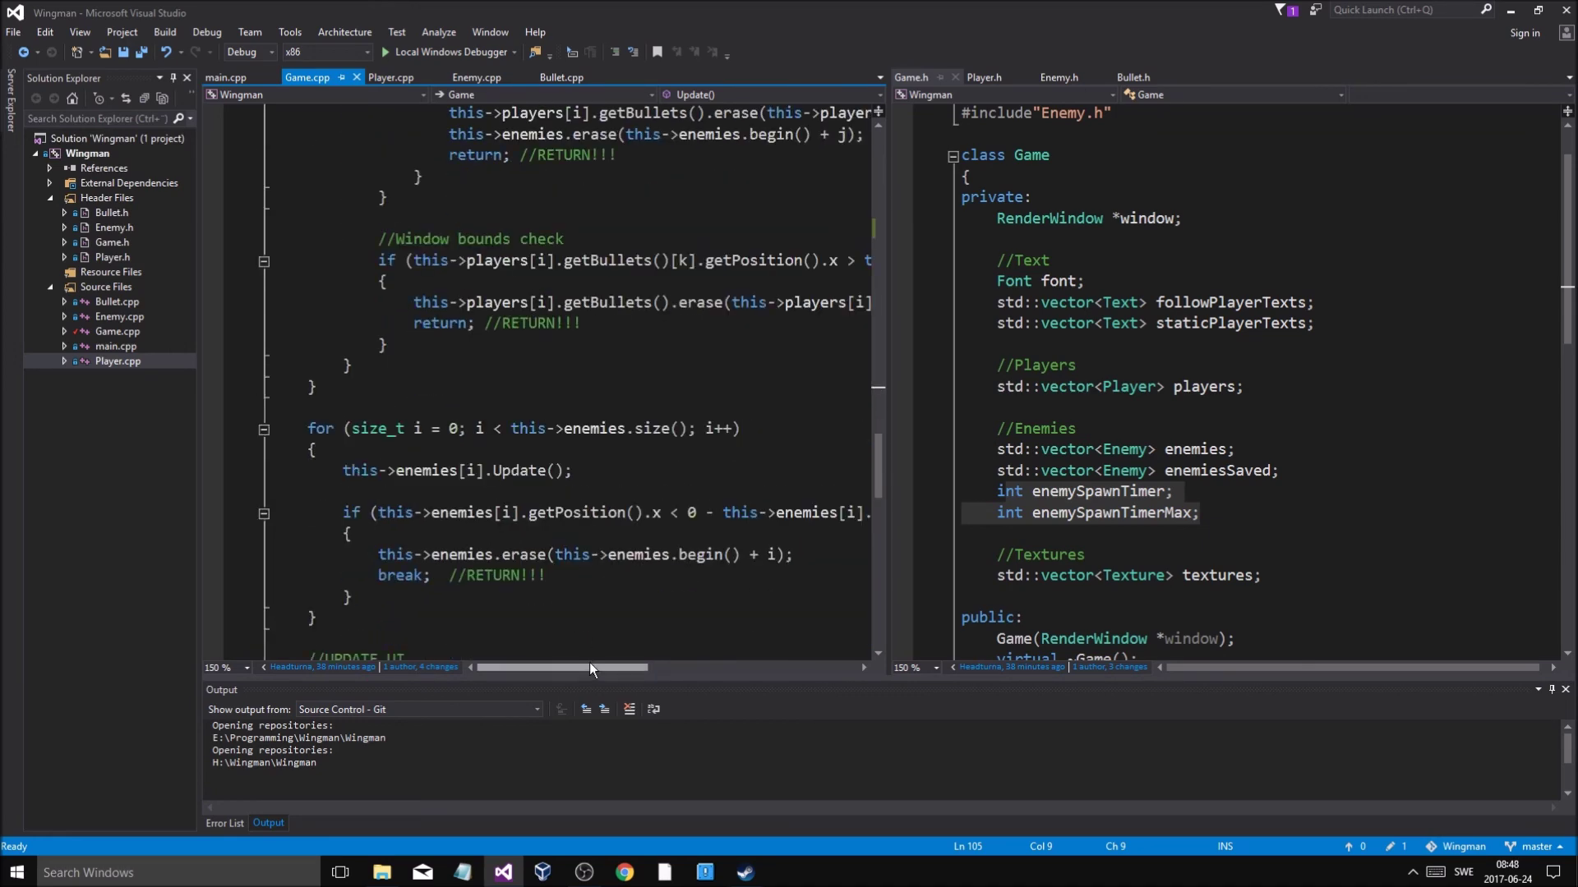
{"action": "left_click_drag", "start_coordinate": [593, 668], "coordinate": [587, 666]}
{"action": "scroll", "coordinate": [608, 573], "scroll_direction": "up", "scroll_amount": 2}
{"action": "scroll", "coordinate": [571, 569], "scroll_direction": "up", "scroll_amount": 3}
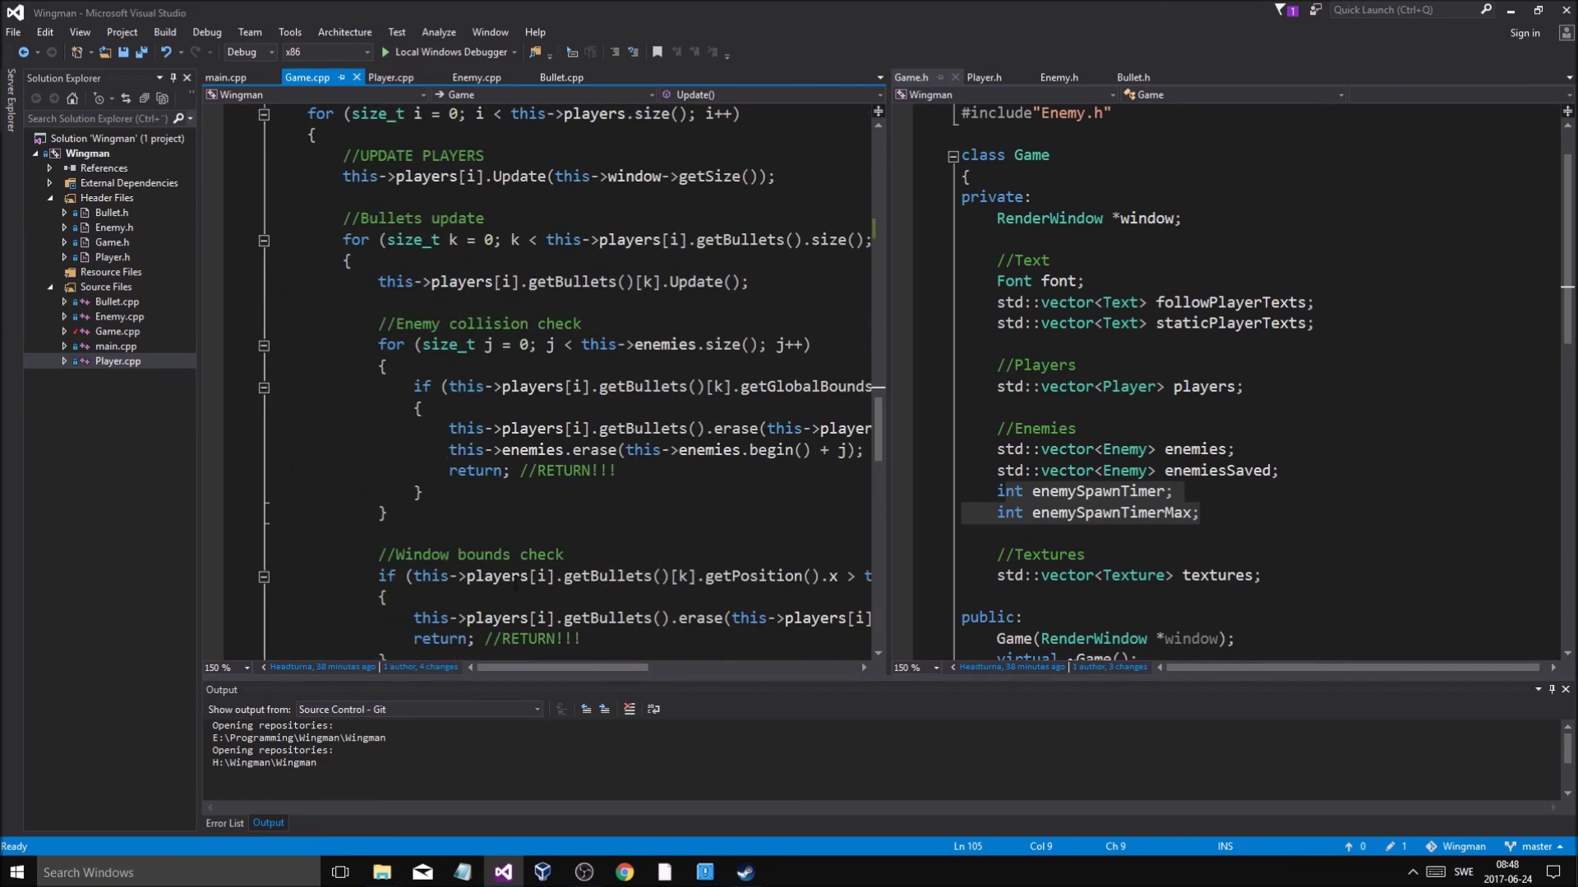
{"action": "mouse_move", "coordinate": [524, 677]}
{"action": "left_mouse_down"}
{"action": "mouse_move", "coordinate": [649, 676]}
{"action": "mouse_move", "coordinate": [555, 672]}
{"action": "left_mouse_up"}
{"action": "scroll", "coordinate": [568, 383], "scroll_direction": "up", "scroll_amount": 3}
{"action": "scroll", "coordinate": [536, 560], "scroll_direction": "down", "scroll_amount": 4}
{"action": "scroll", "coordinate": [535, 561], "scroll_direction": "down", "scroll_amount": 3}
{"action": "scroll", "coordinate": [534, 561], "scroll_direction": "down", "scroll_amount": 1}
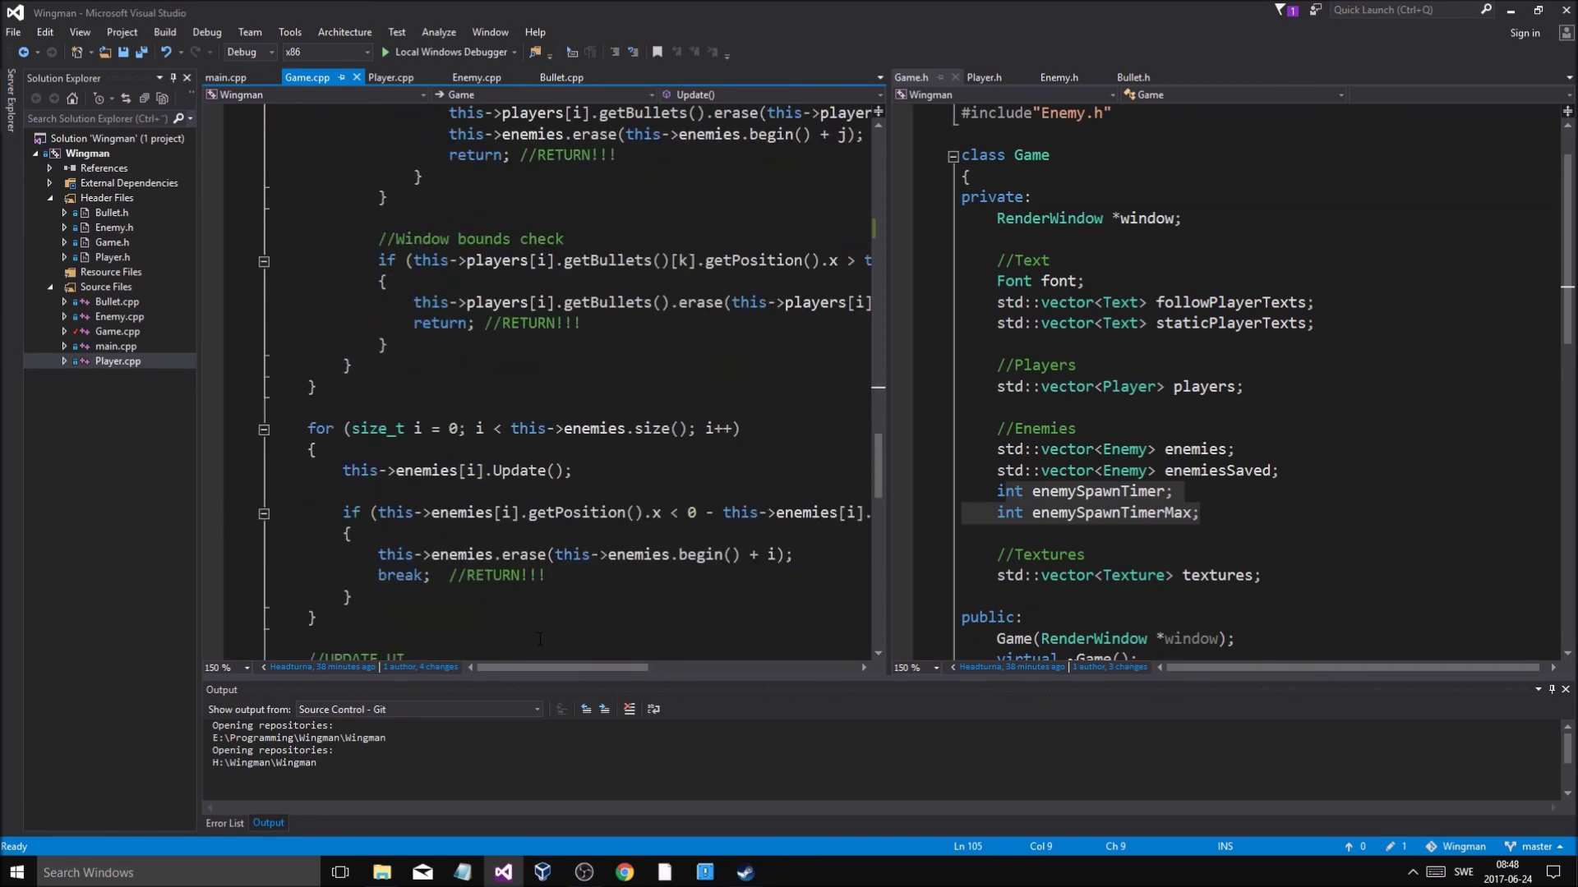
{"action": "scroll", "coordinate": [596, 440], "scroll_direction": "down", "scroll_amount": 2}
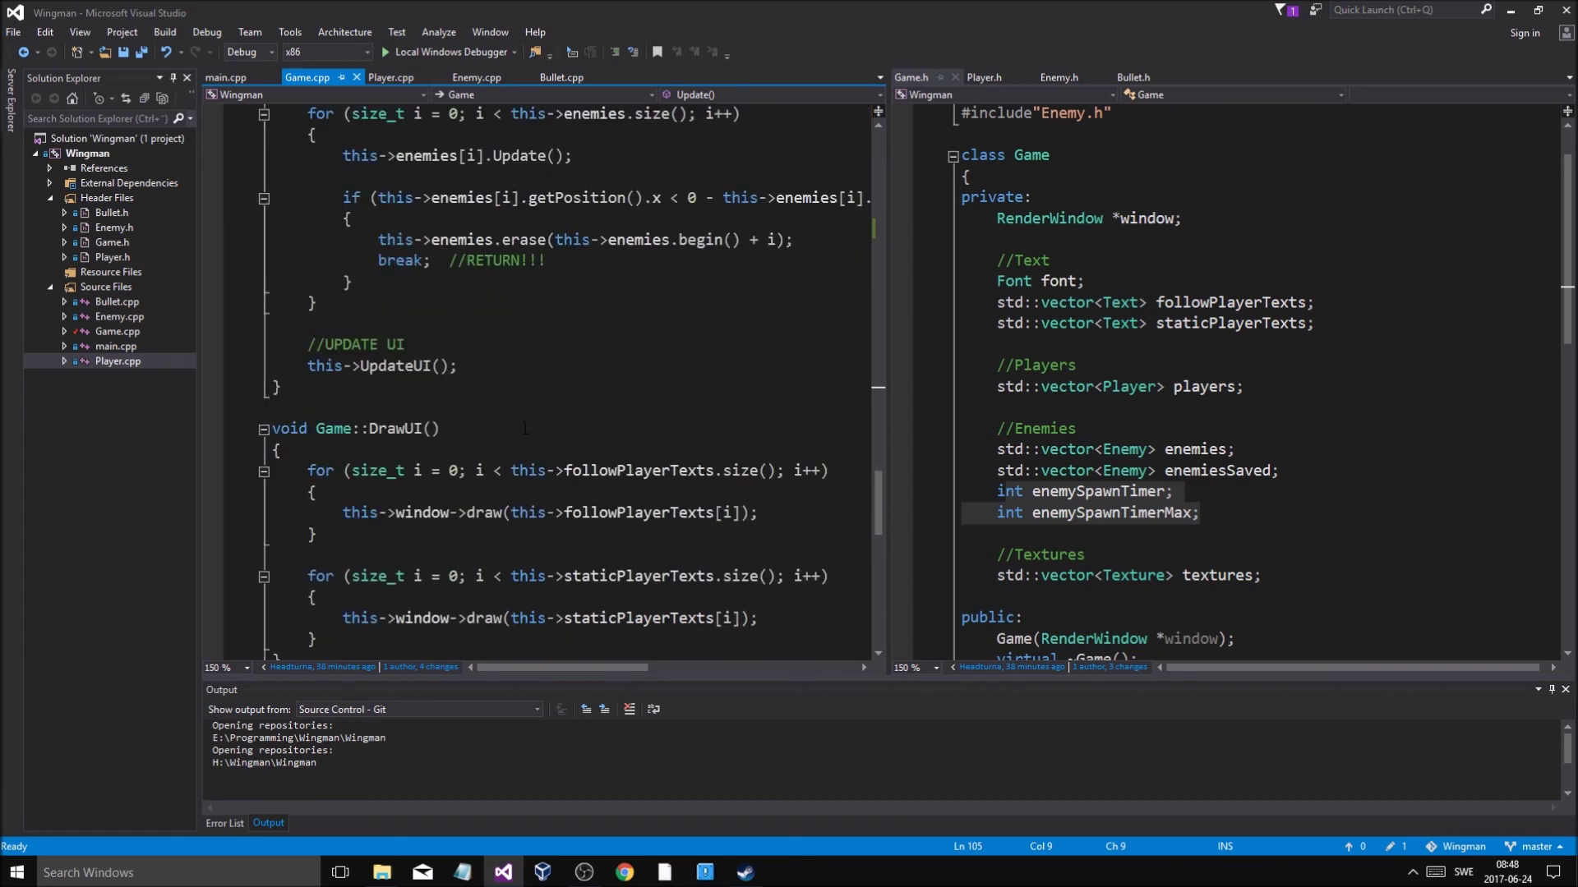
{"action": "scroll", "coordinate": [598, 457], "scroll_direction": "down", "scroll_amount": 2}
{"action": "scroll", "coordinate": [602, 475], "scroll_direction": "down", "scroll_amount": 1}
{"action": "scroll", "coordinate": [609, 502], "scroll_direction": "down", "scroll_amount": 3}
{"action": "scroll", "coordinate": [609, 493], "scroll_direction": "down", "scroll_amount": 3}
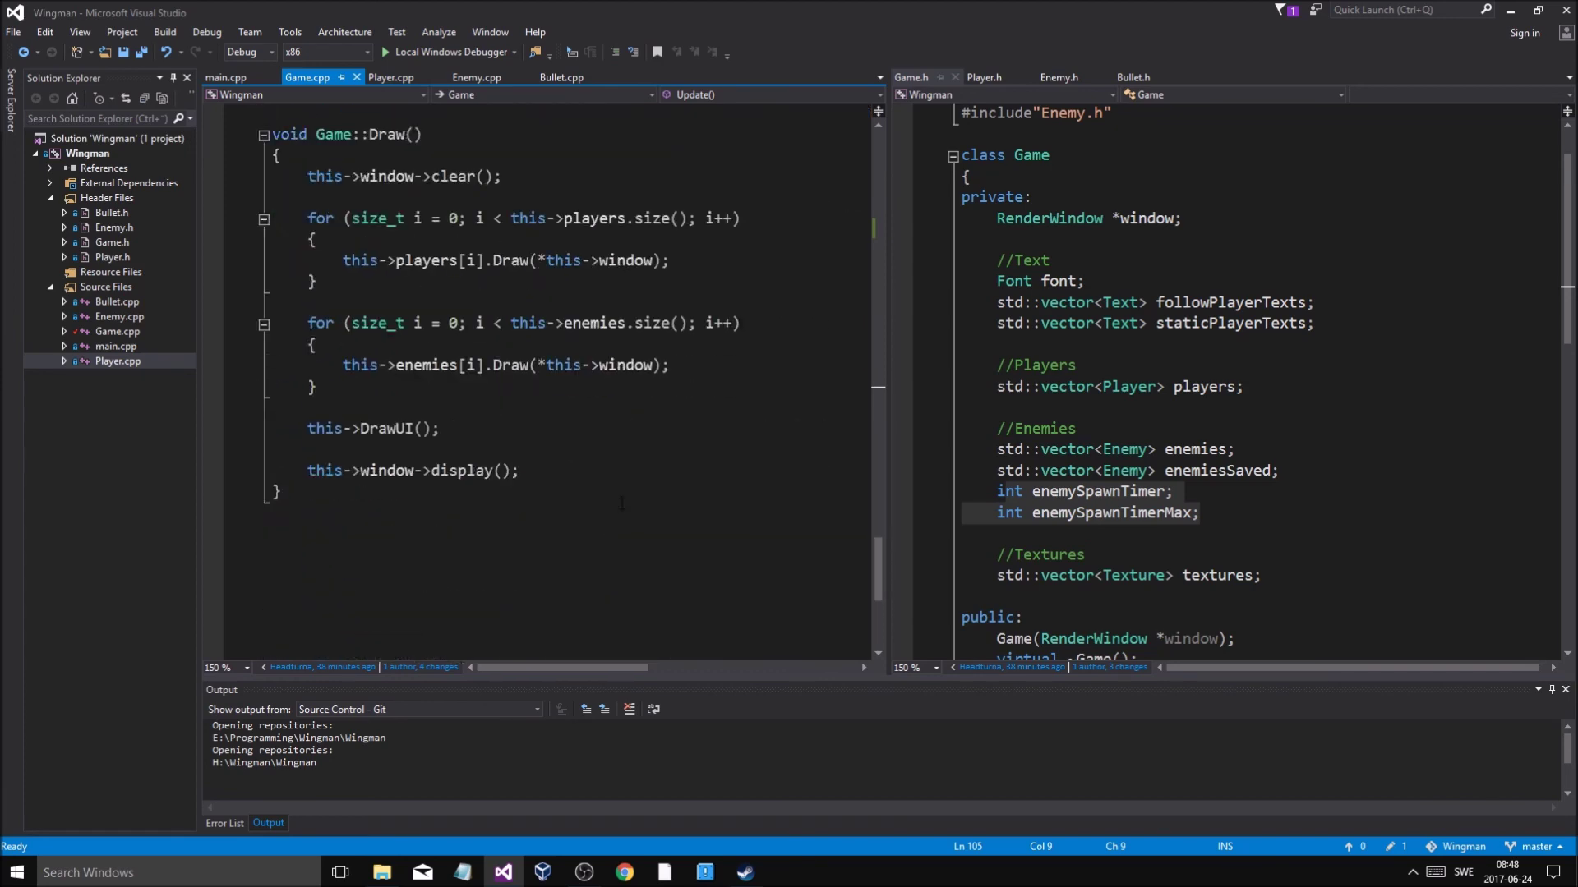
{"action": "scroll", "coordinate": [609, 494], "scroll_direction": "up", "scroll_amount": 5}
{"action": "scroll", "coordinate": [1109, 432], "scroll_direction": "up", "scroll_amount": 1}
Compare Enemy.cpp's constructor and takeDamage with their declarations, including windowBounds, in Enemy.h
{"action": "left_click", "coordinate": [1064, 79]}
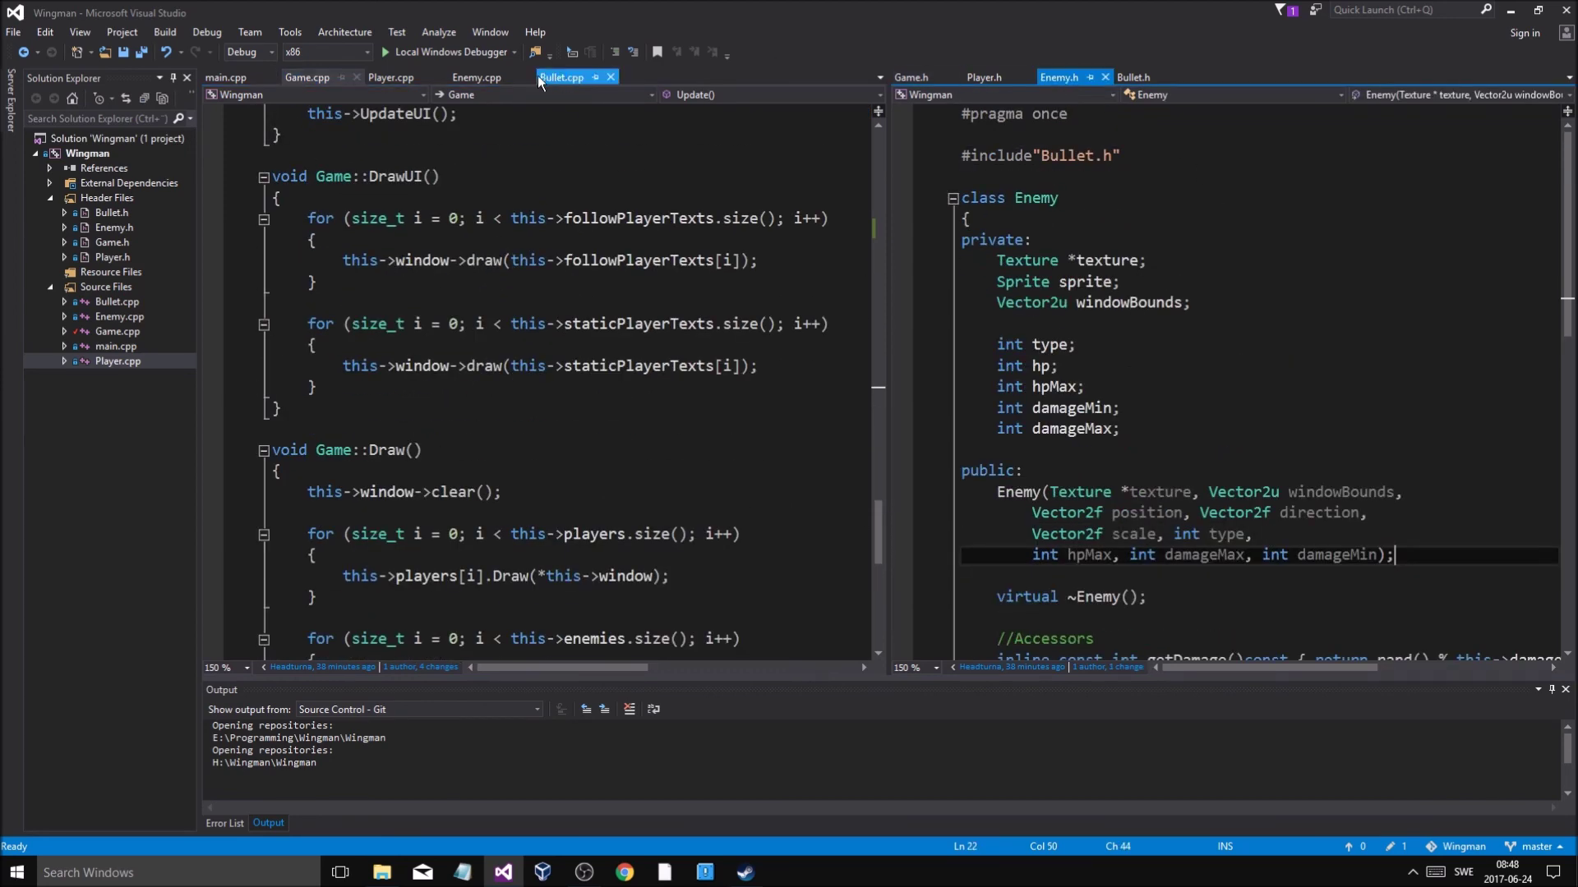
{"action": "left_click", "coordinate": [466, 79]}
{"action": "scroll", "coordinate": [1213, 485], "scroll_direction": "down", "scroll_amount": 2}
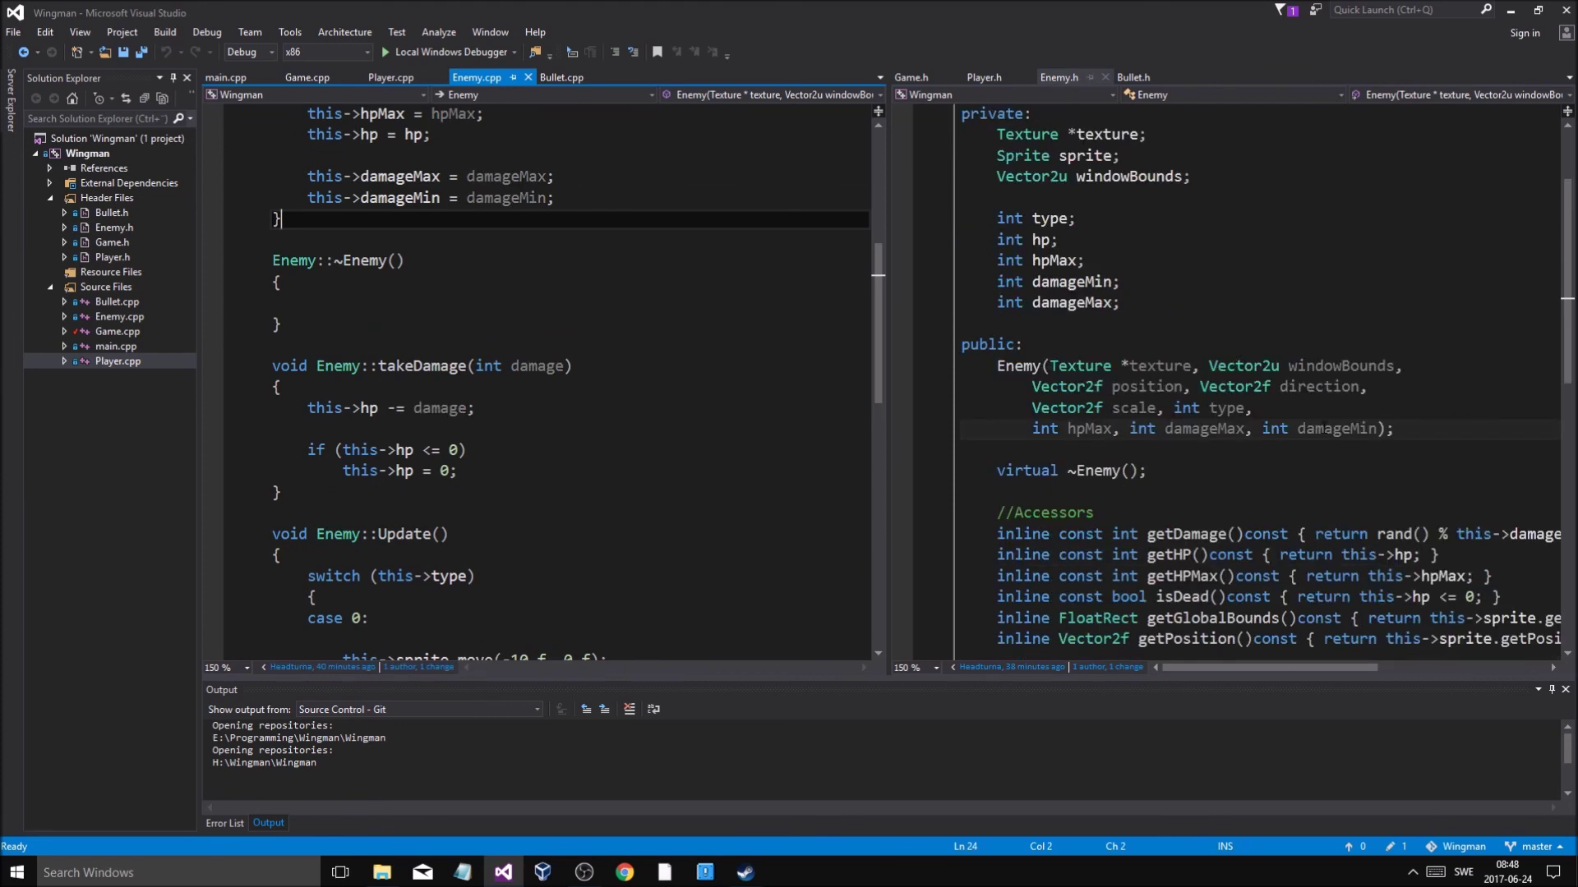
{"action": "left_click", "coordinate": [1371, 387]}
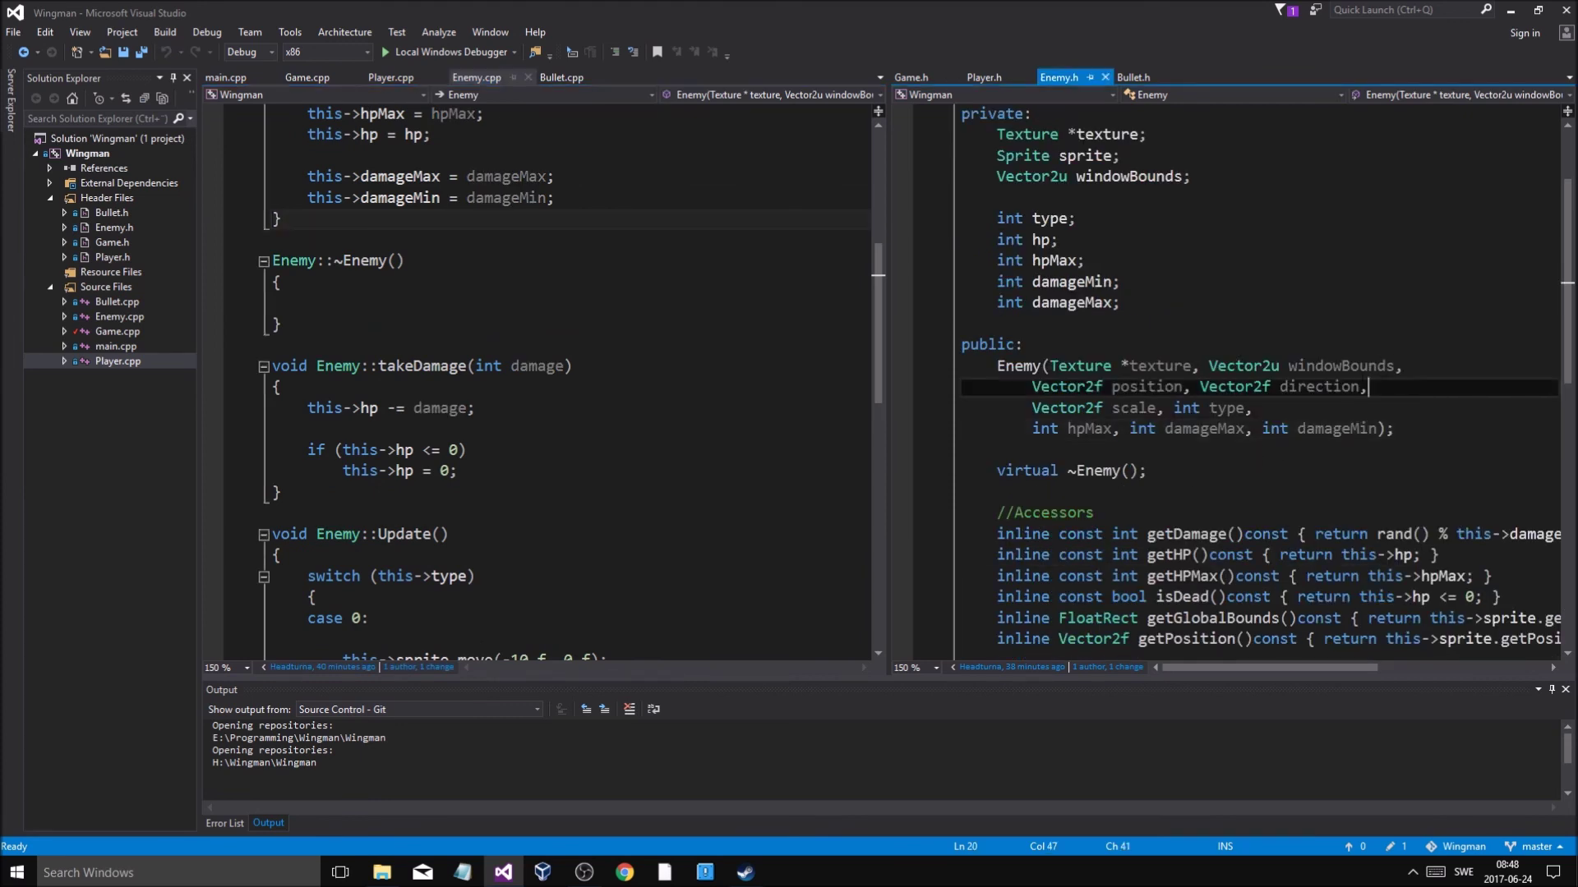
{"action": "key", "text": "Up"}
{"action": "left_click", "coordinate": [686, 368]}
{"action": "scroll", "coordinate": [687, 367], "scroll_direction": "up", "scroll_amount": 5}
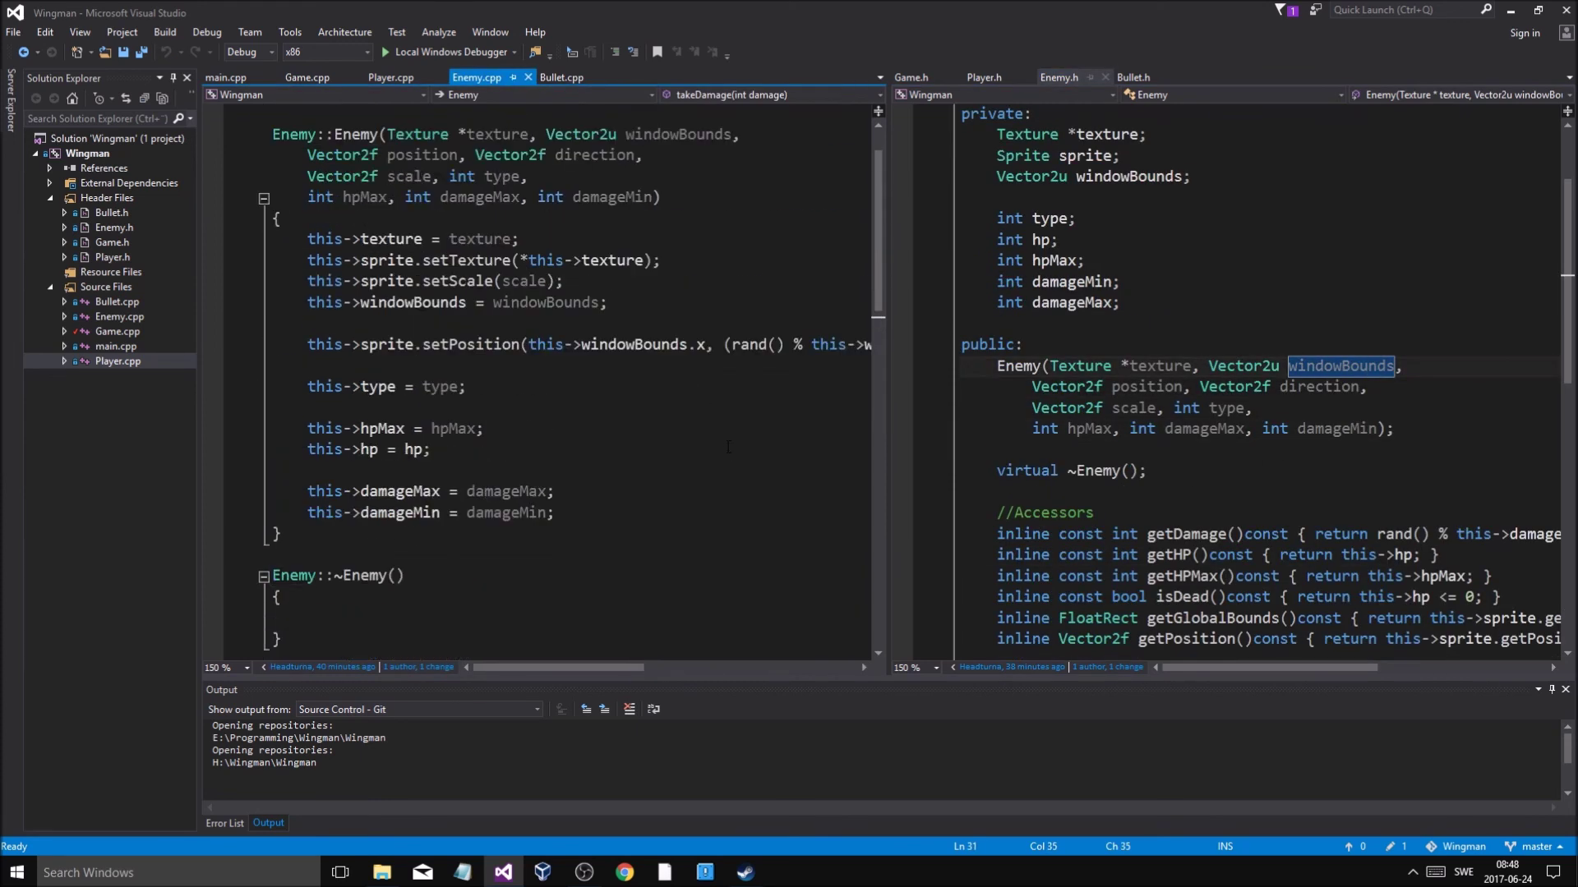
{"action": "scroll", "coordinate": [749, 469], "scroll_direction": "up", "scroll_amount": 1}
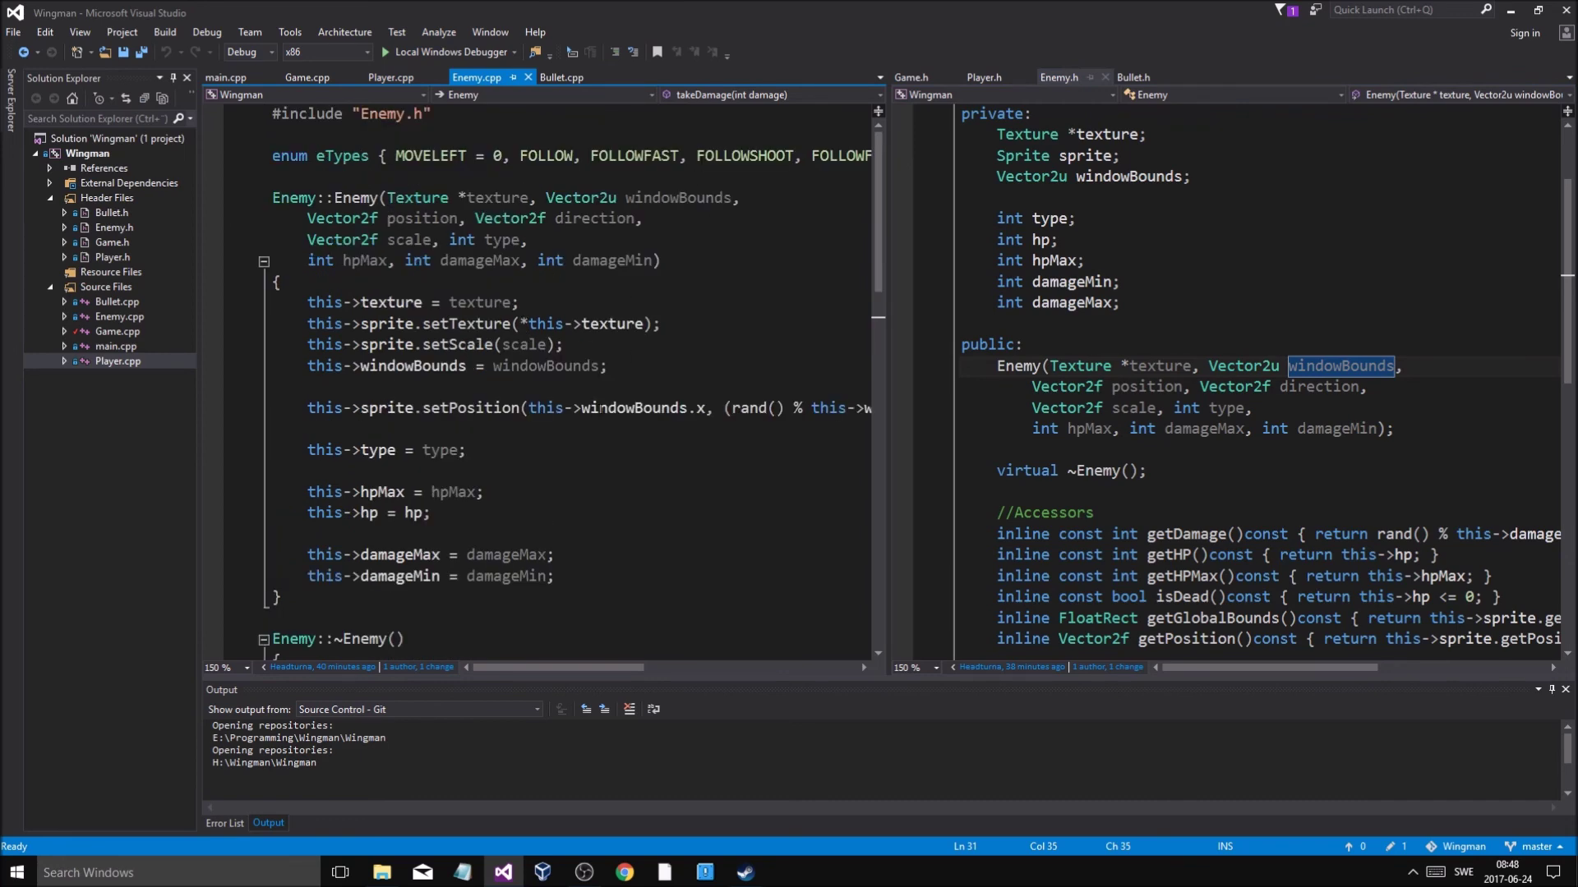
{"action": "scroll", "coordinate": [336, 246], "scroll_direction": "down", "scroll_amount": 2}
{"action": "scroll", "coordinate": [337, 245], "scroll_direction": "down", "scroll_amount": 4}
{"action": "scroll", "coordinate": [337, 245], "scroll_direction": "down", "scroll_amount": 2}
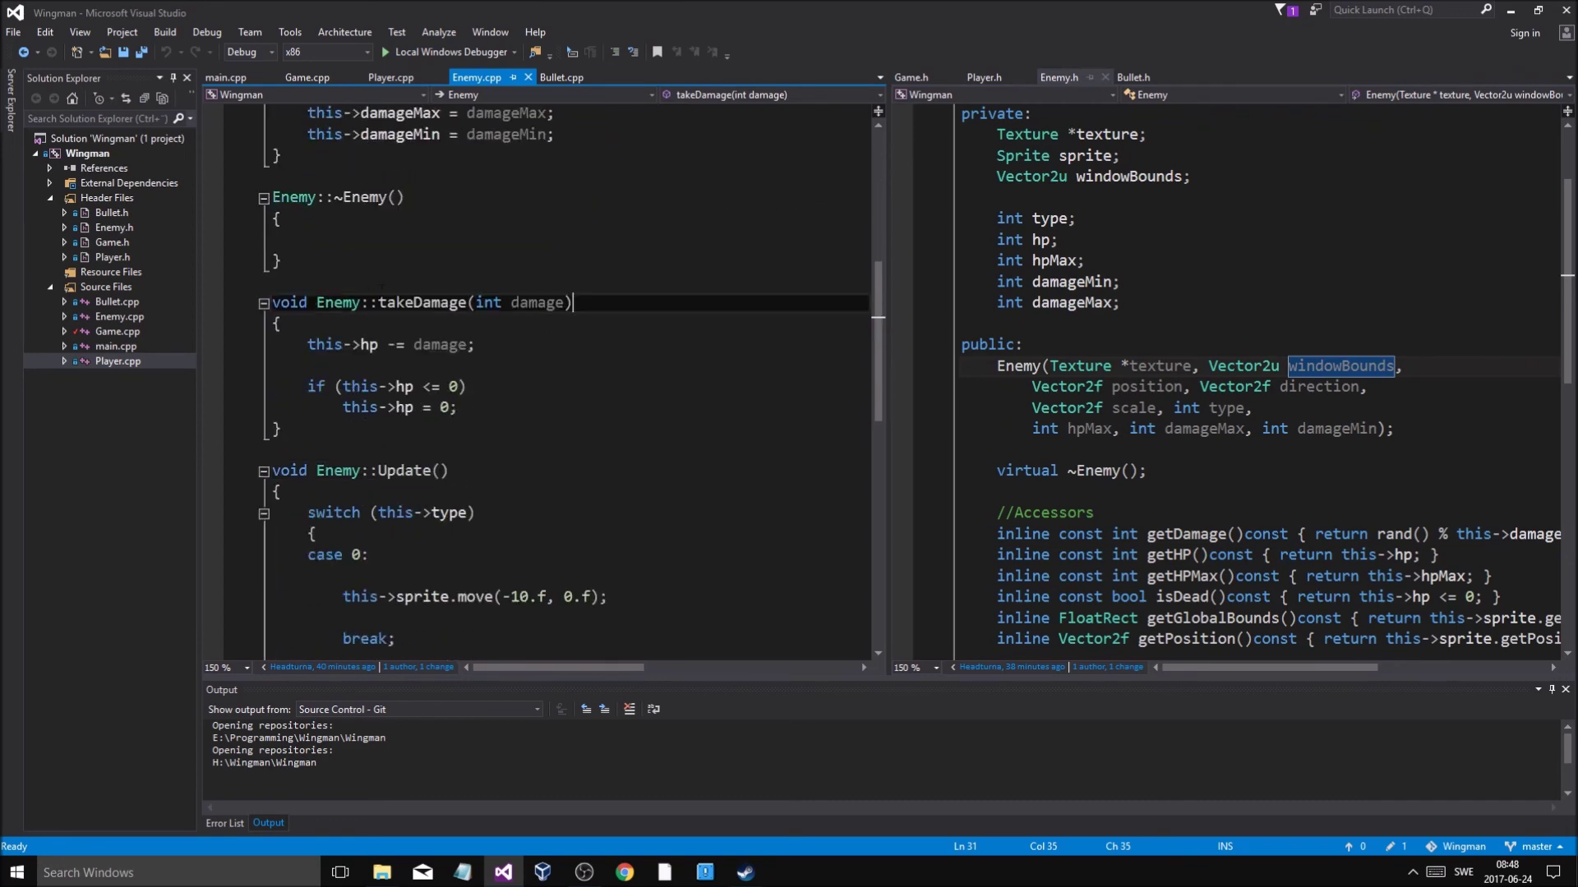
{"action": "scroll", "coordinate": [1257, 470], "scroll_direction": "down", "scroll_amount": 3}
{"action": "scroll", "coordinate": [1257, 471], "scroll_direction": "up", "scroll_amount": 3}
{"action": "scroll", "coordinate": [1258, 470], "scroll_direction": "up", "scroll_amount": 2}
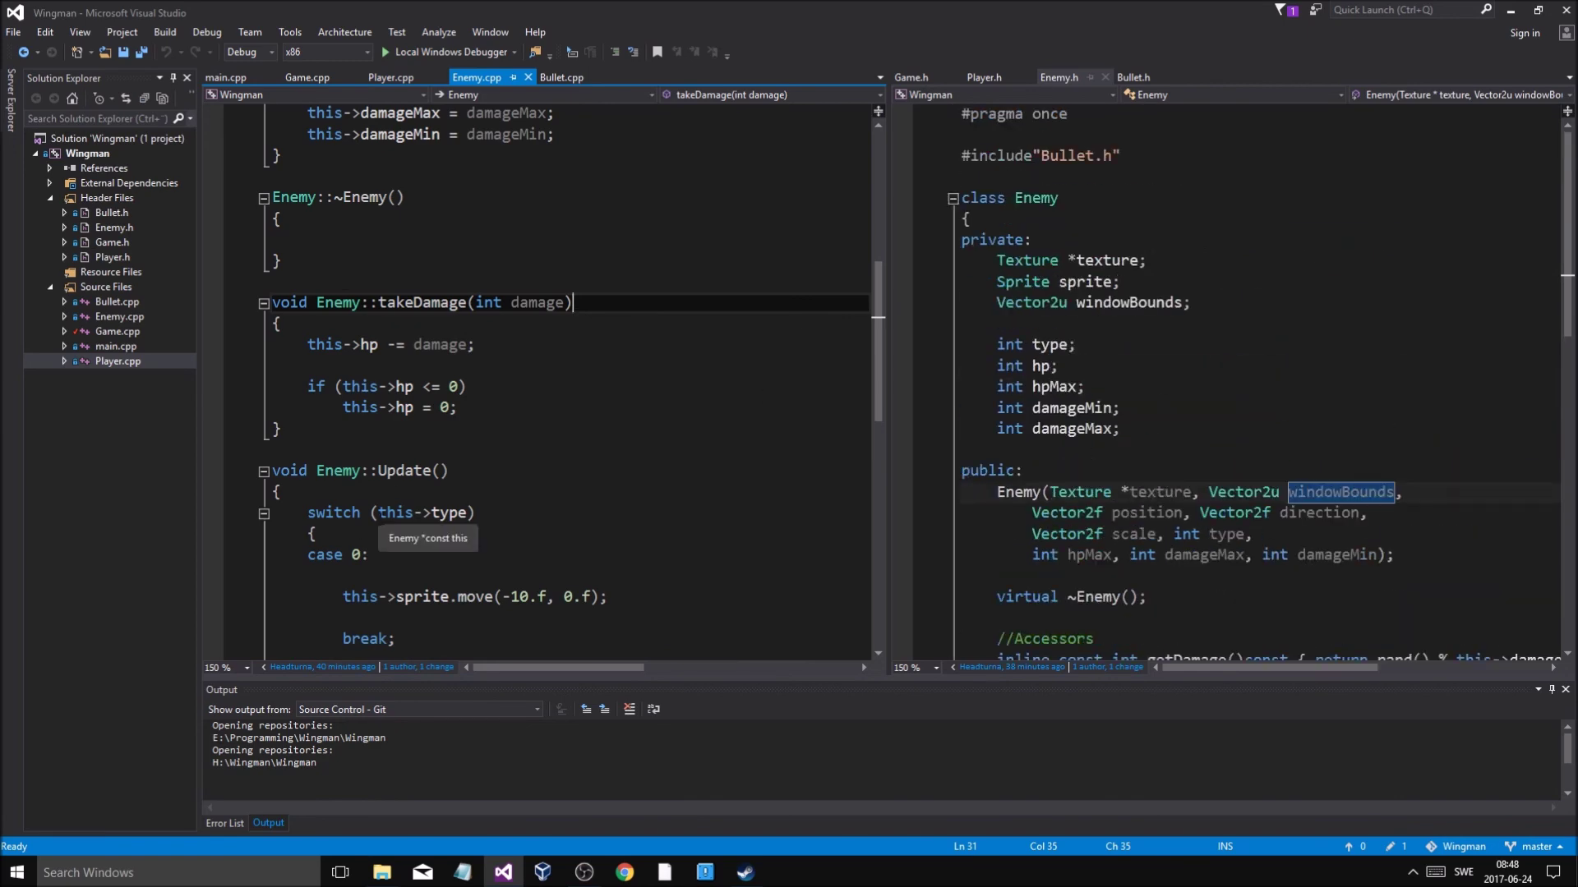
{"action": "left_click", "coordinate": [357, 276]}
{"action": "scroll", "coordinate": [358, 263], "scroll_direction": "up", "scroll_amount": 2}
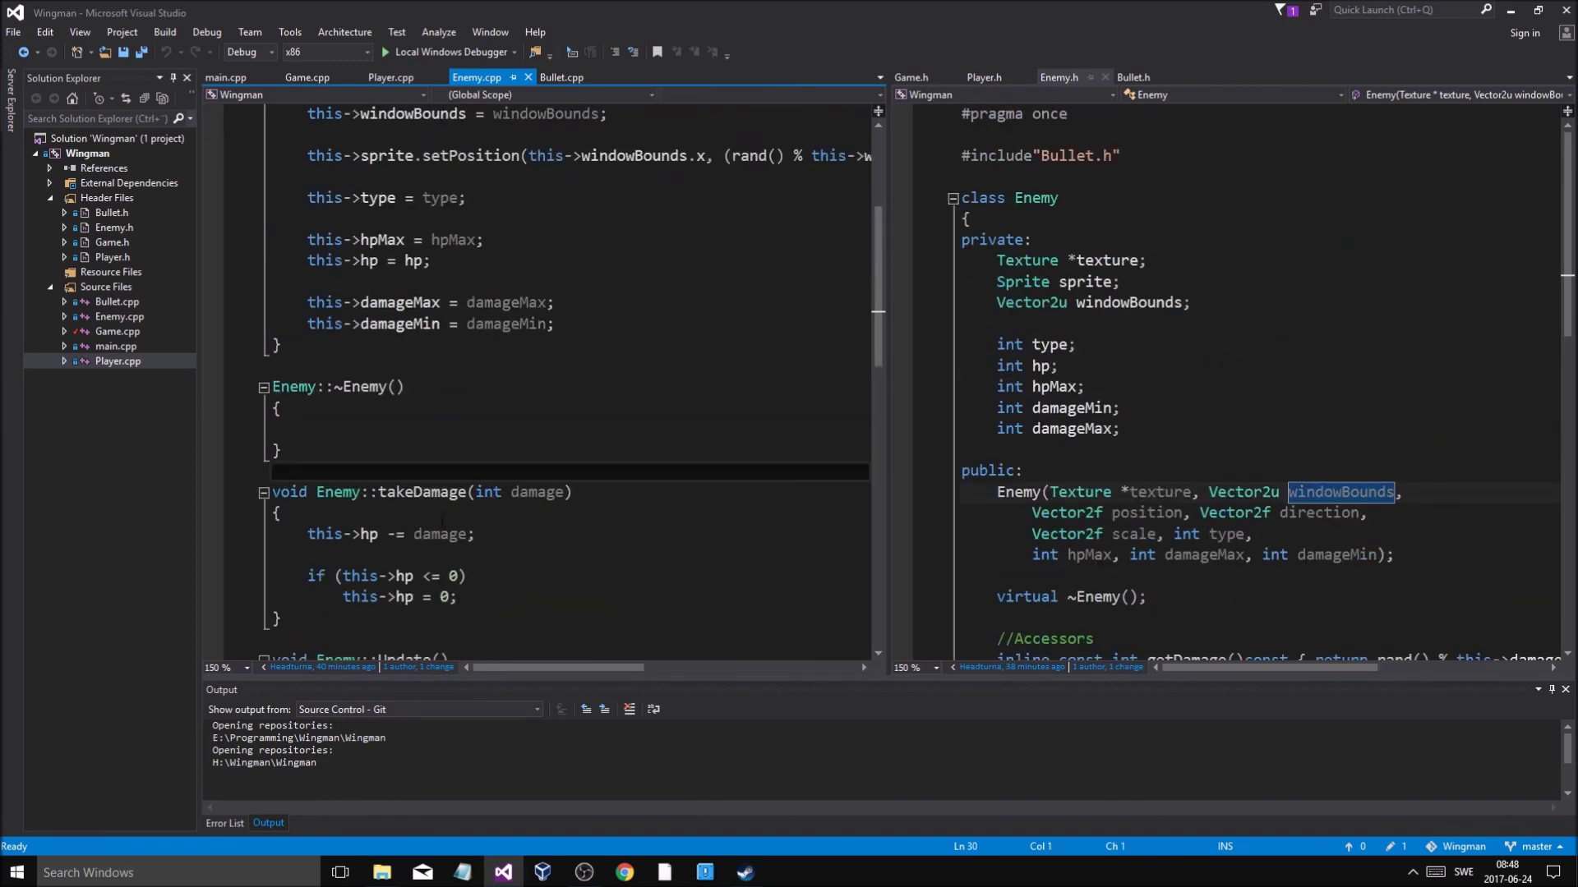
{"action": "scroll", "coordinate": [358, 262], "scroll_direction": "down", "scroll_amount": 3}
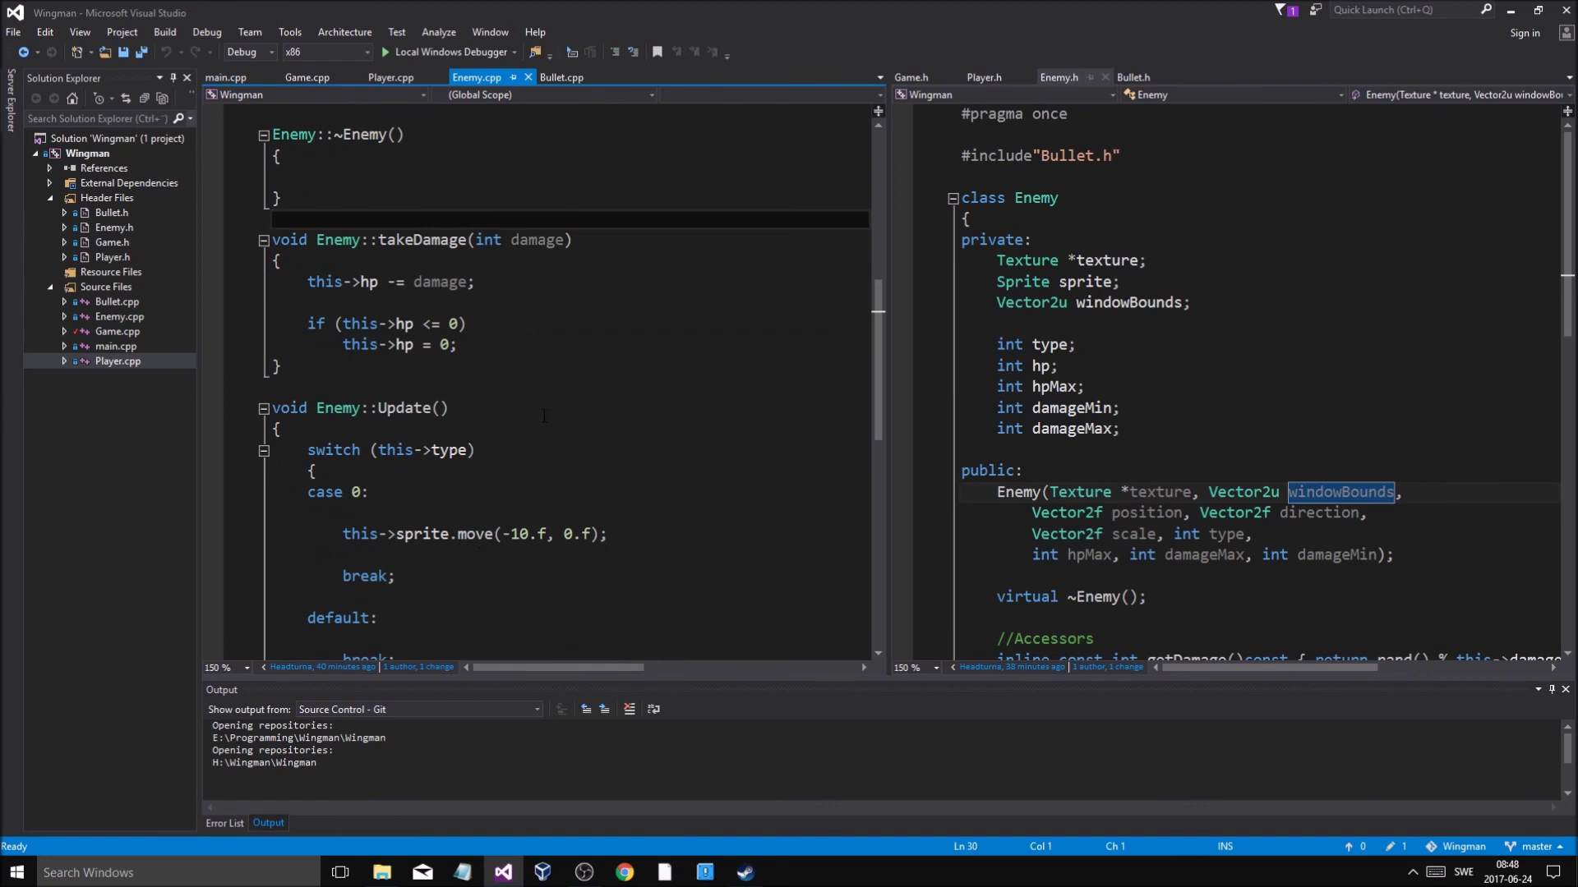
{"action": "scroll", "coordinate": [615, 429], "scroll_direction": "up", "scroll_amount": 5}
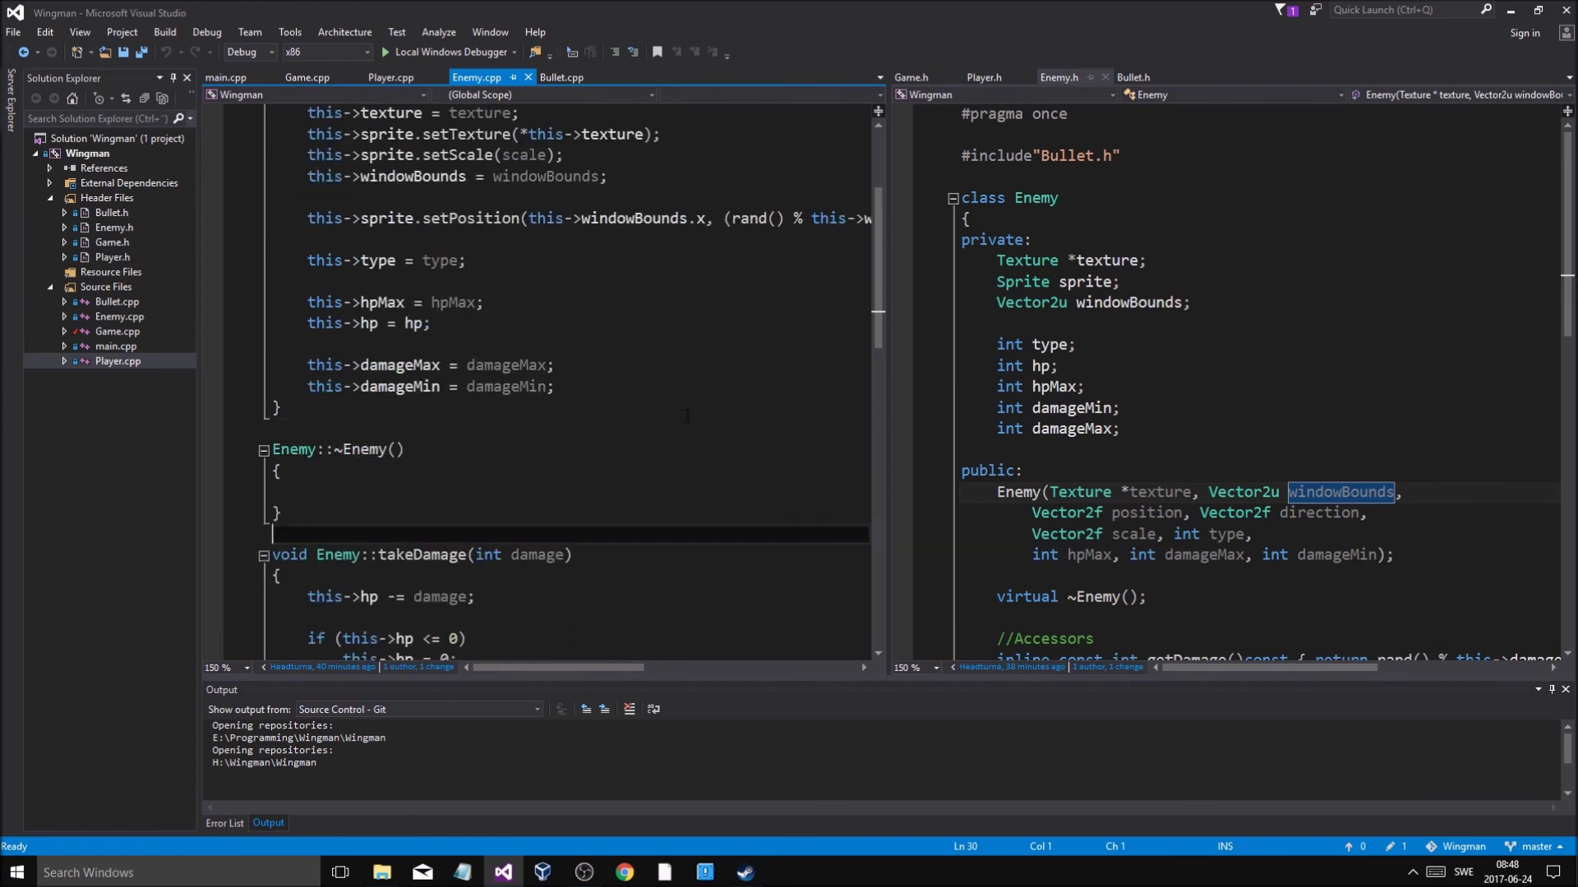
{"action": "scroll", "coordinate": [616, 430], "scroll_direction": "up", "scroll_amount": 1}
{"action": "scroll", "coordinate": [411, 401], "scroll_direction": "up", "scroll_amount": 3}
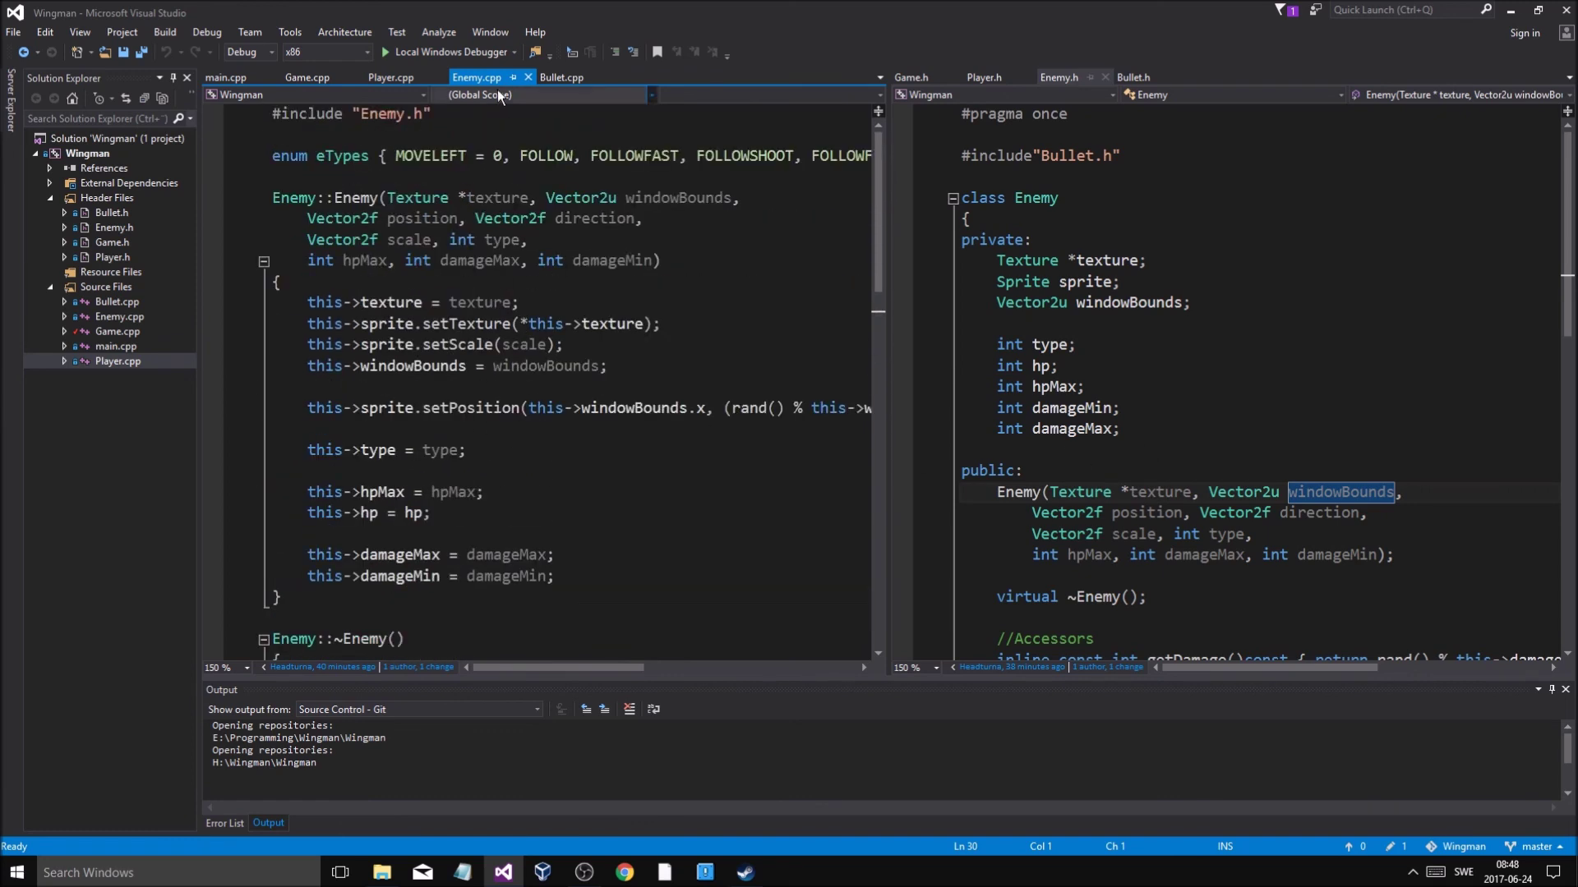
Check Player.cpp, review enemy spawning in Game::Update, then return to Enemy.cpp's constructor
{"action": "left_click", "coordinate": [409, 76]}
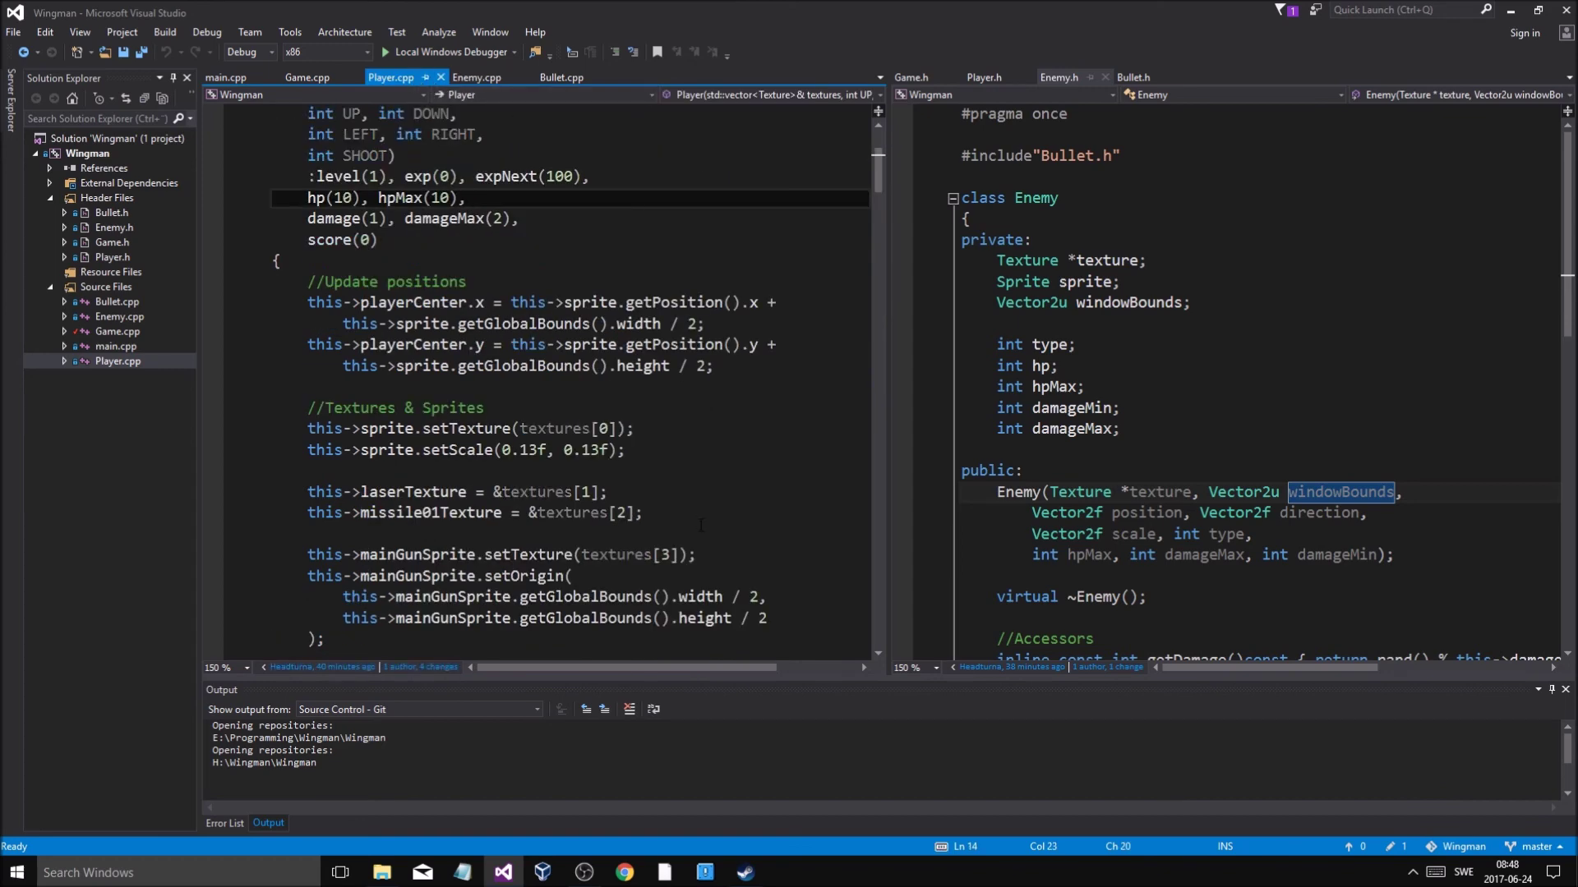
{"action": "scroll", "coordinate": [700, 526], "scroll_direction": "up", "scroll_amount": 3}
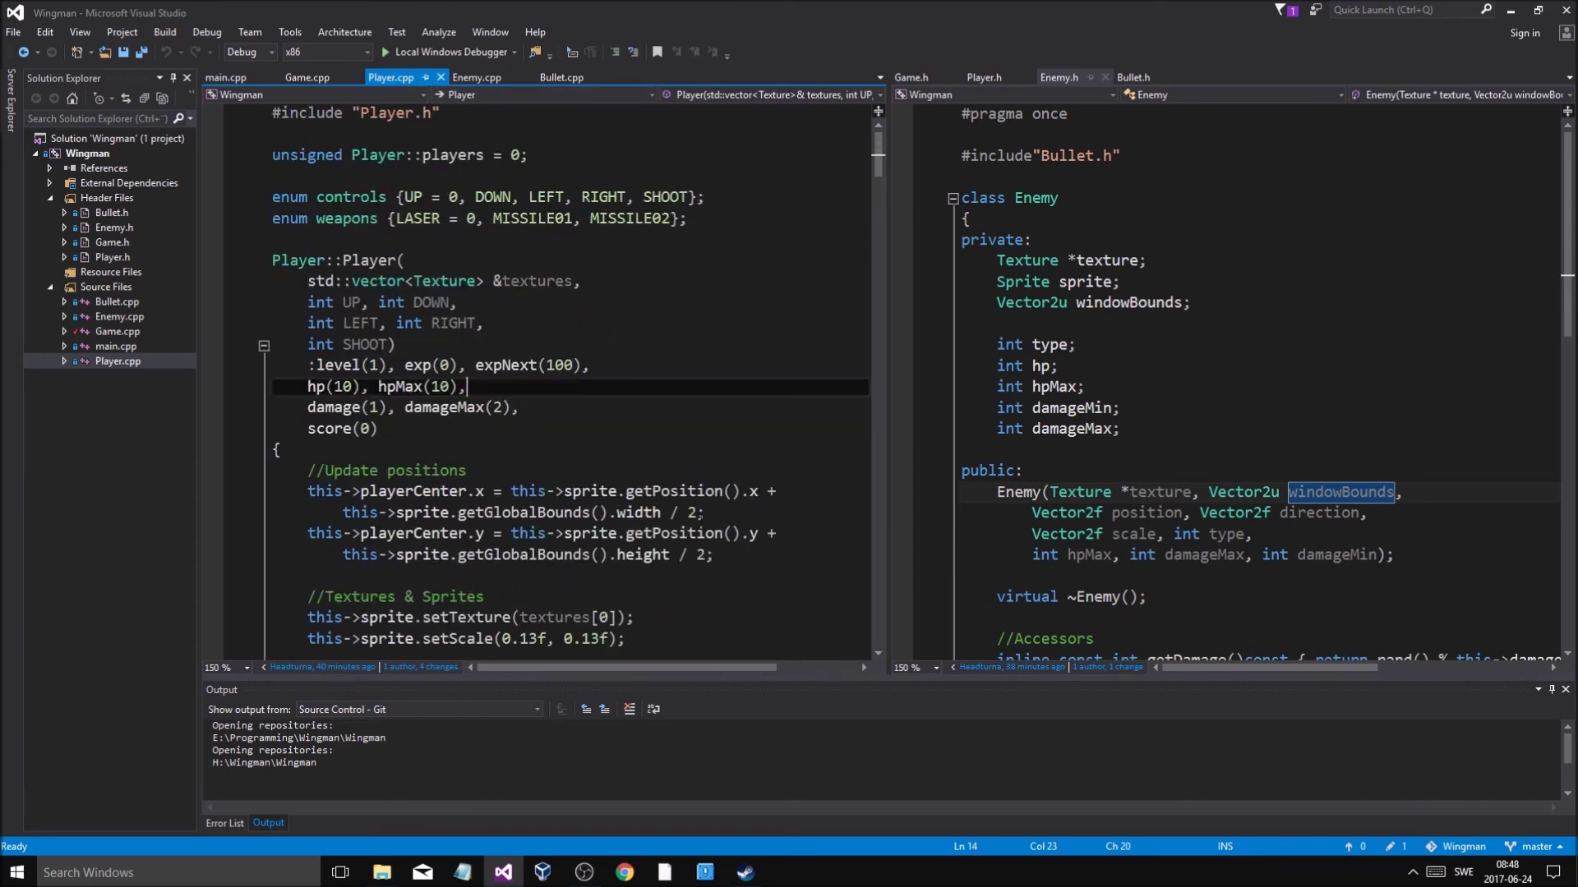
{"action": "left_click", "coordinate": [308, 78]}
{"action": "scroll", "coordinate": [672, 433], "scroll_direction": "down", "scroll_amount": 3}
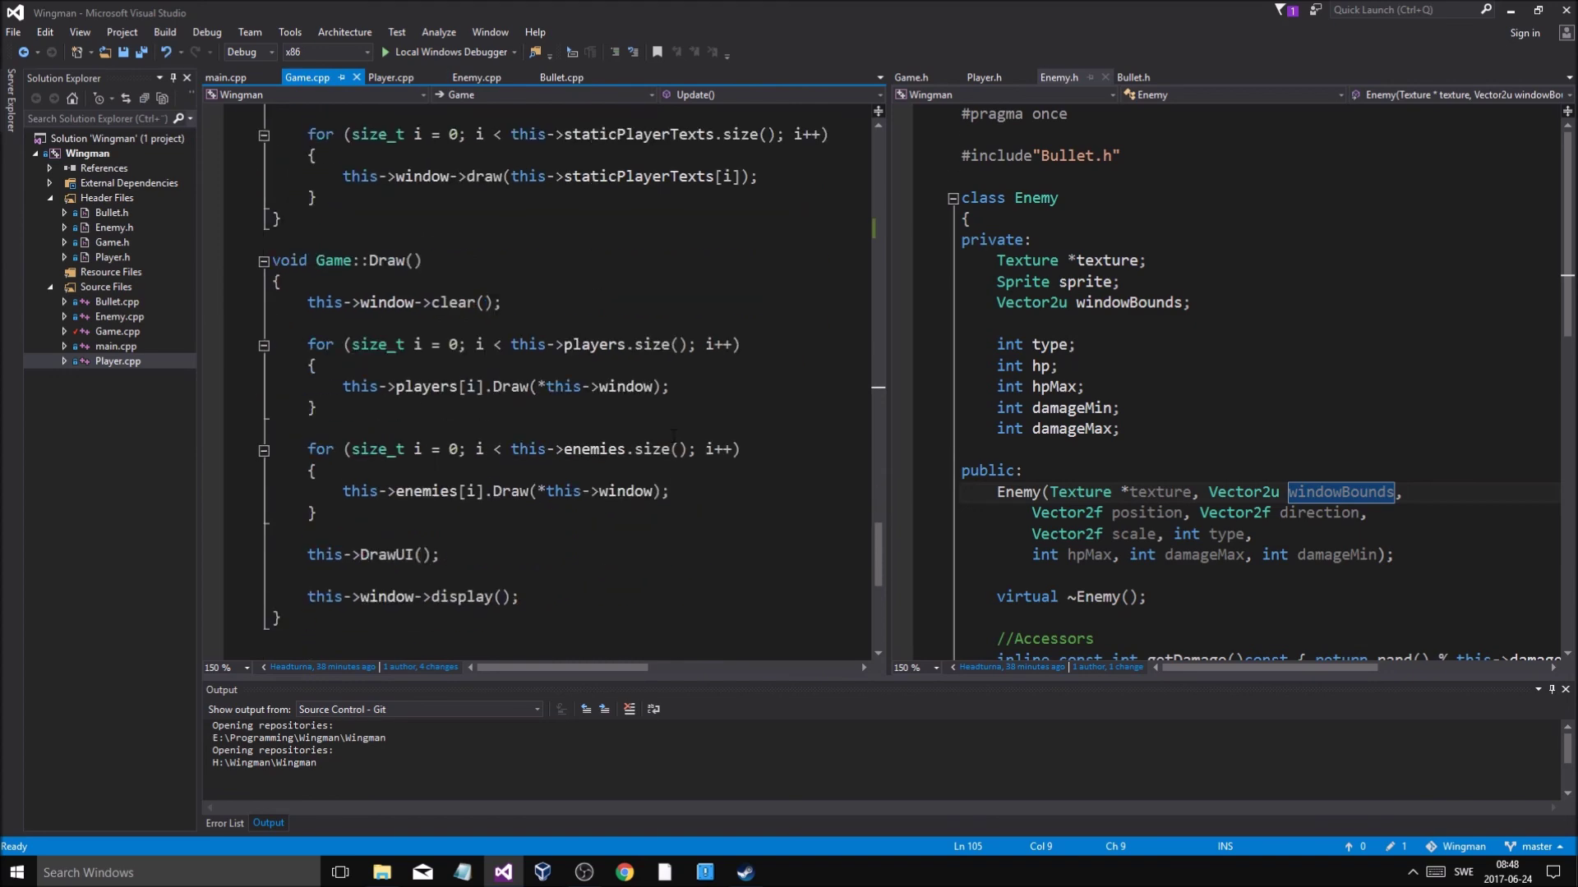
{"action": "scroll", "coordinate": [673, 435], "scroll_direction": "down", "scroll_amount": 2}
{"action": "scroll", "coordinate": [666, 425], "scroll_direction": "down", "scroll_amount": 3}
{"action": "scroll", "coordinate": [641, 394], "scroll_direction": "up", "scroll_amount": 7}
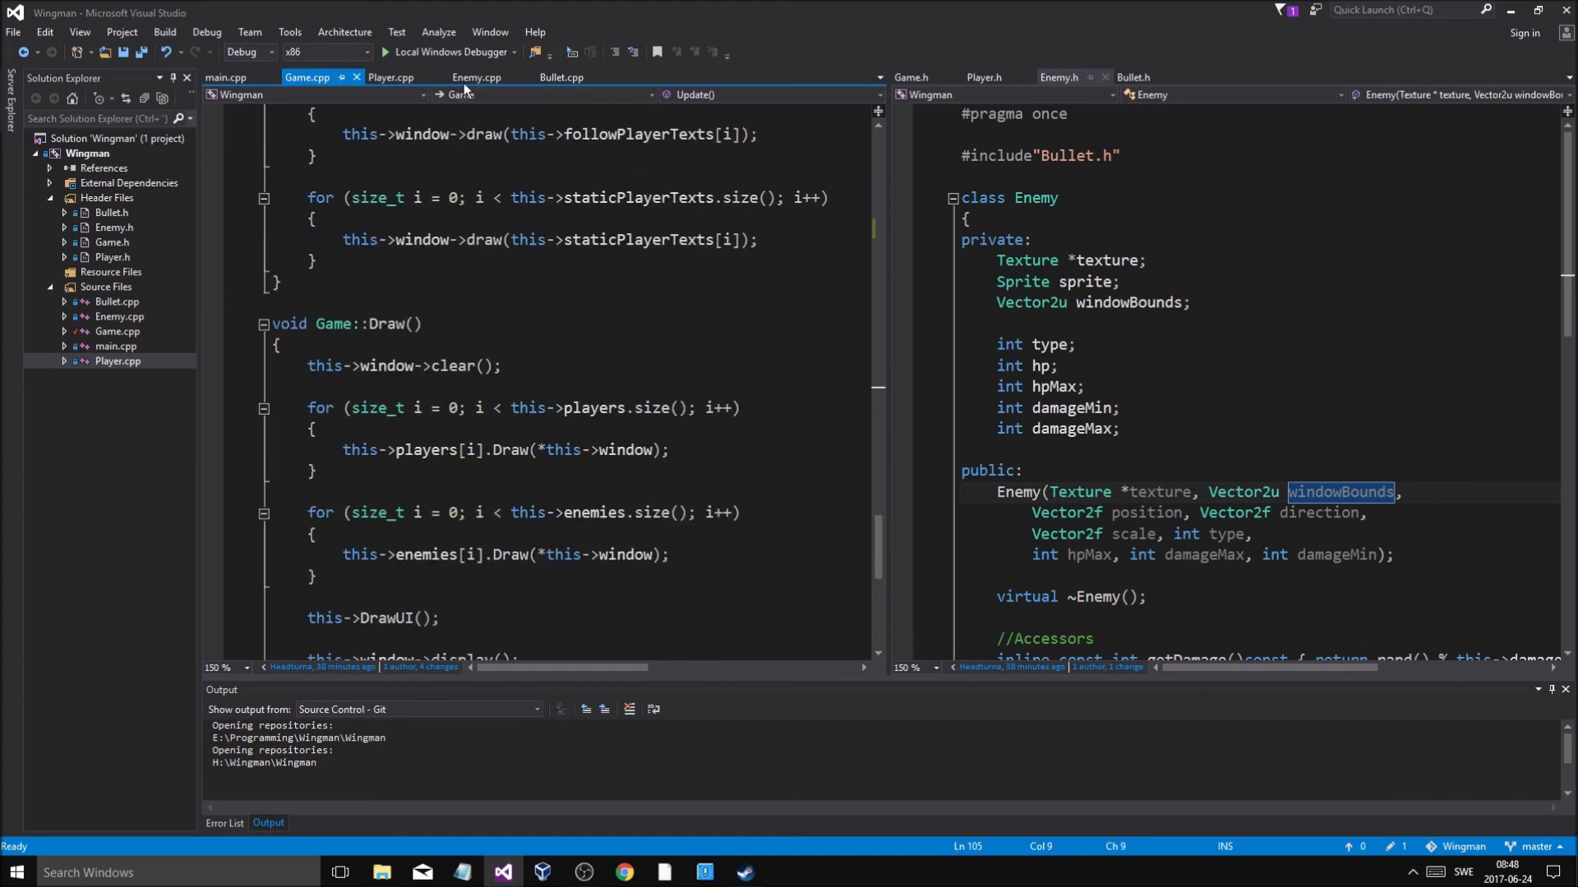
{"action": "scroll", "coordinate": [619, 366], "scroll_direction": "up", "scroll_amount": 4}
{"action": "scroll", "coordinate": [619, 367], "scroll_direction": "up", "scroll_amount": 3}
{"action": "scroll", "coordinate": [653, 388], "scroll_direction": "up", "scroll_amount": 3}
{"action": "scroll", "coordinate": [690, 413], "scroll_direction": "up", "scroll_amount": 3}
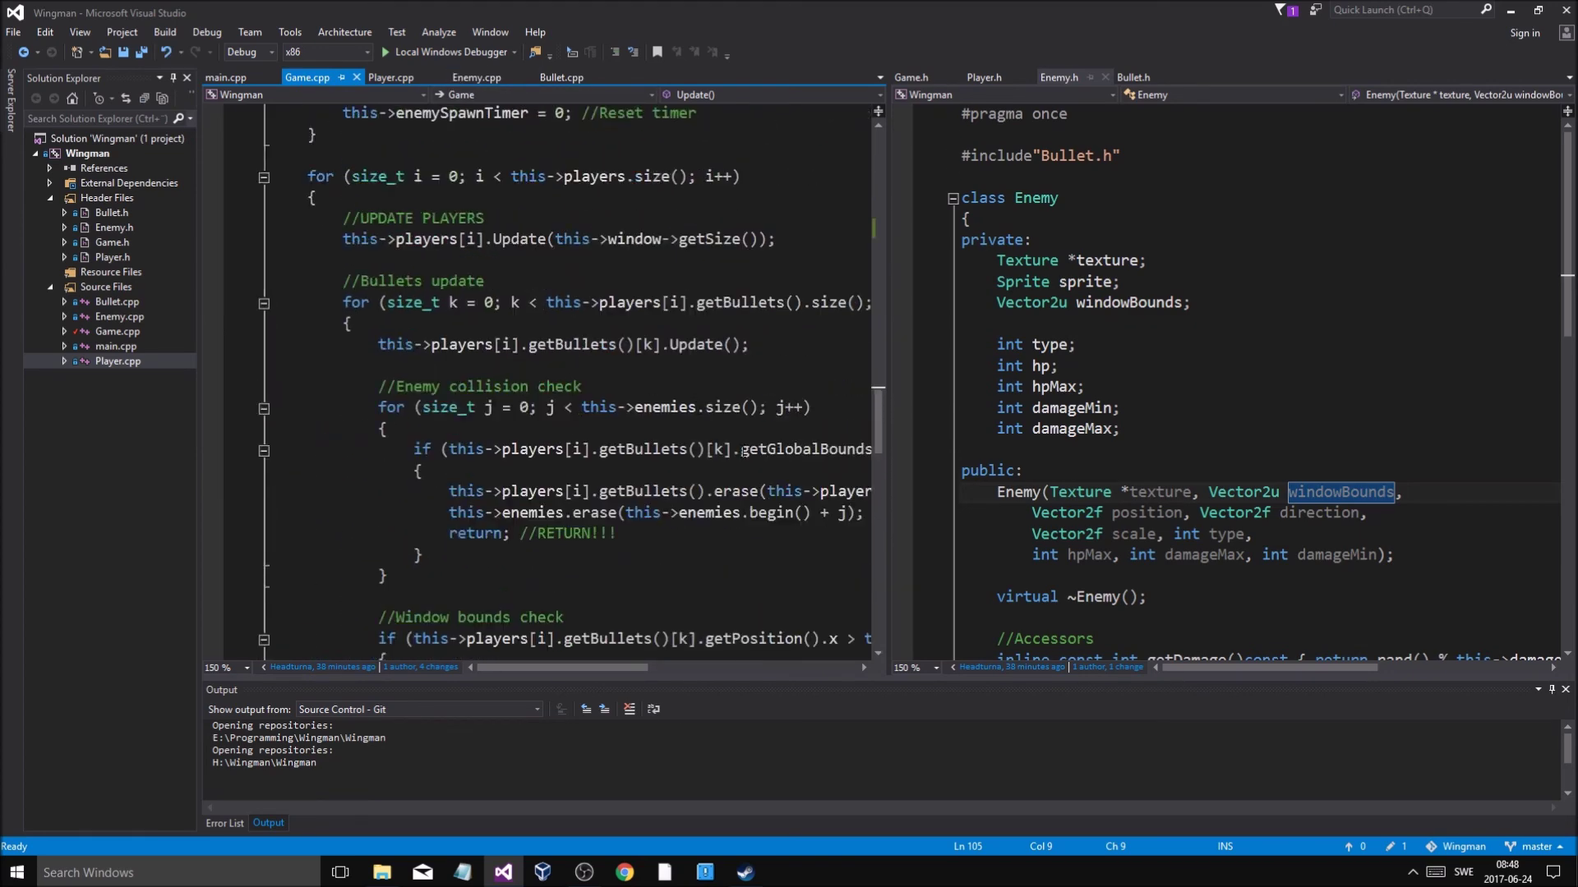
{"action": "scroll", "coordinate": [746, 456], "scroll_direction": "up", "scroll_amount": 3}
{"action": "scroll", "coordinate": [746, 456], "scroll_direction": "down", "scroll_amount": 3}
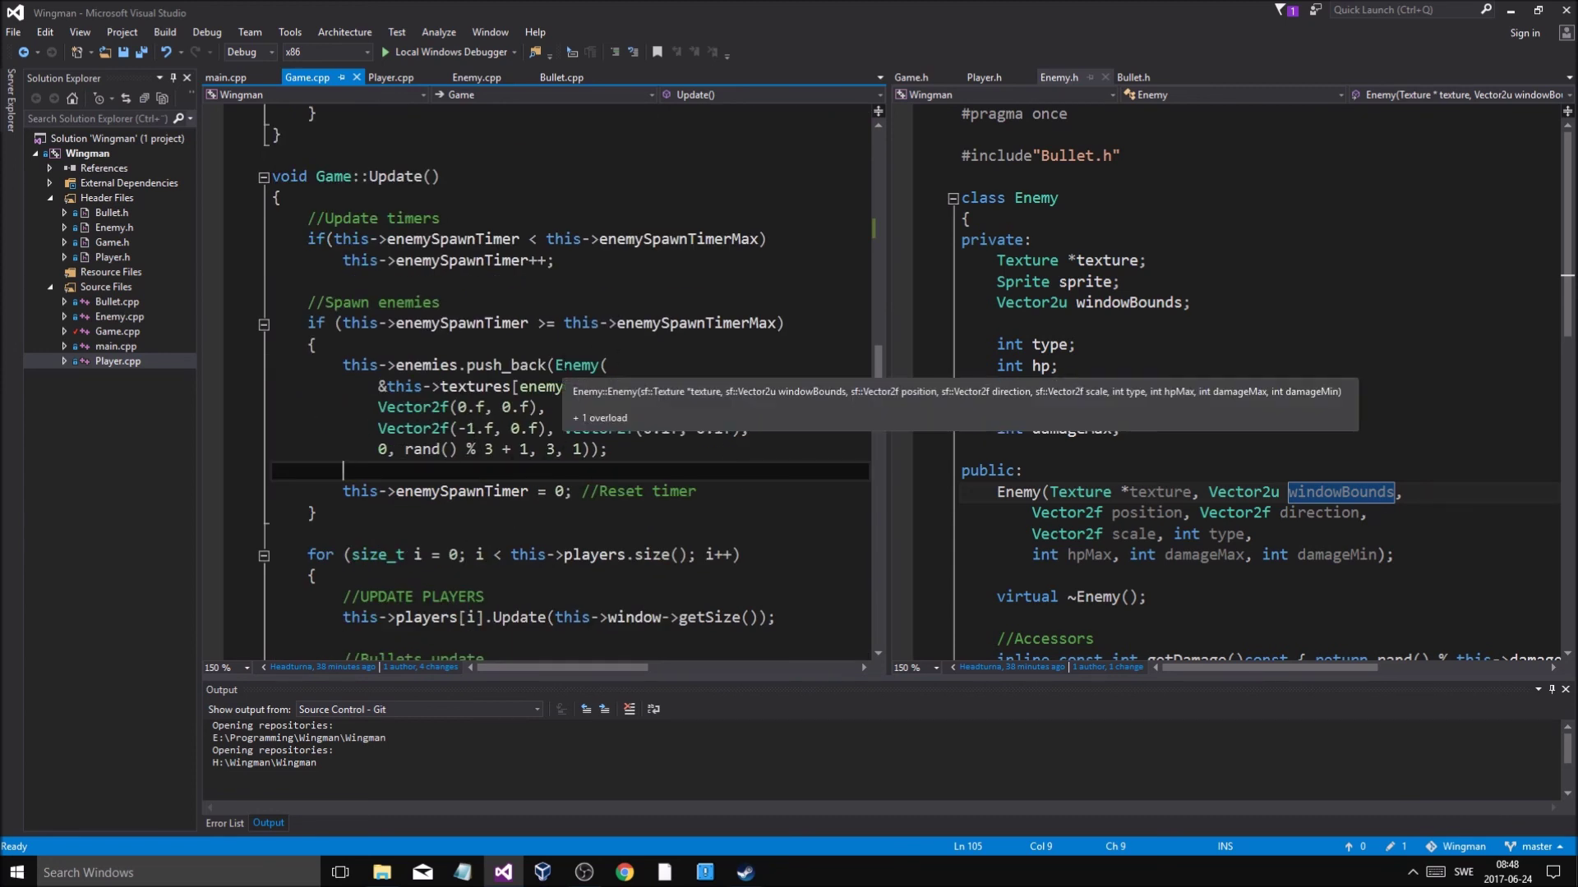
{"action": "mouse_move", "coordinate": [580, 365]}
{"action": "key", "text": "Escape"}
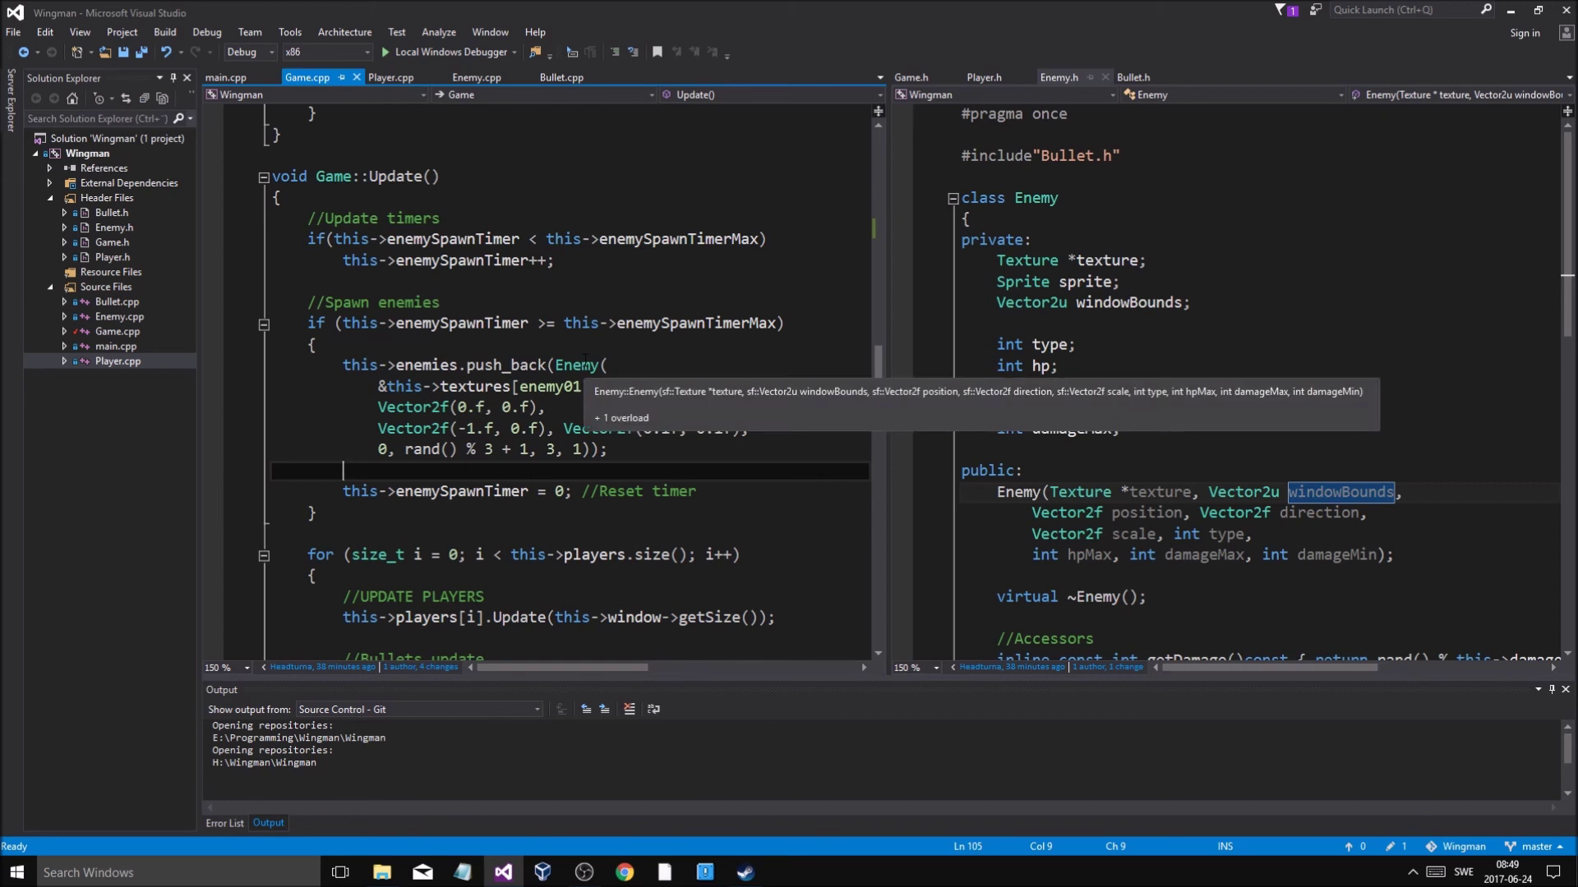
{"action": "scroll", "coordinate": [737, 451], "scroll_direction": "down", "scroll_amount": 1}
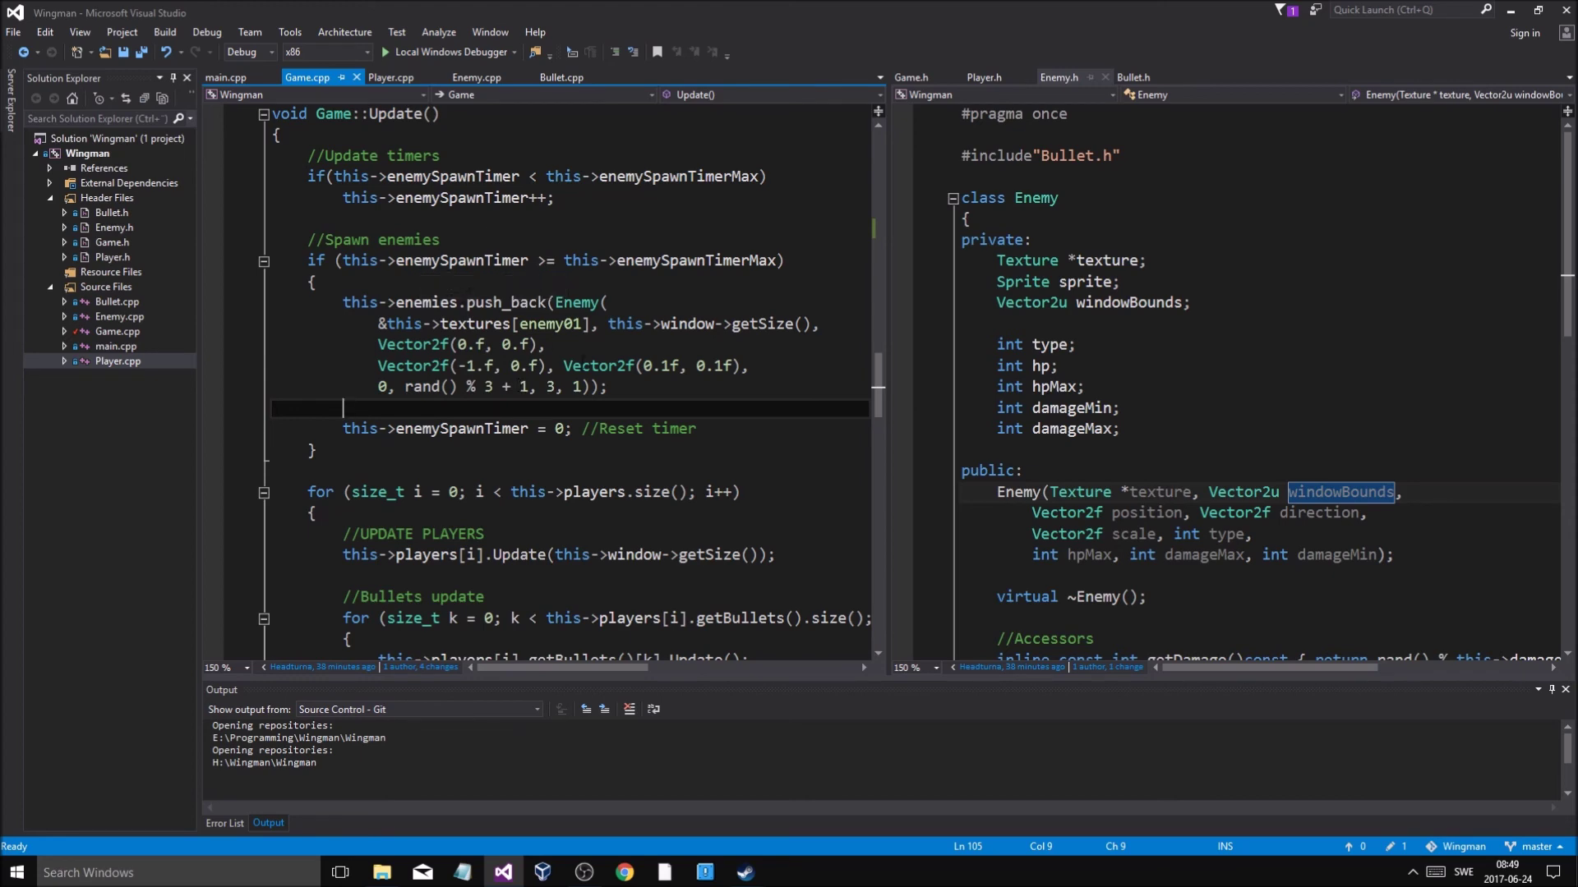
{"action": "scroll", "coordinate": [567, 370], "scroll_direction": "up", "scroll_amount": 3}
{"action": "left_click", "coordinate": [482, 78]}
{"action": "scroll", "coordinate": [599, 431], "scroll_direction": "down", "scroll_amount": 2}
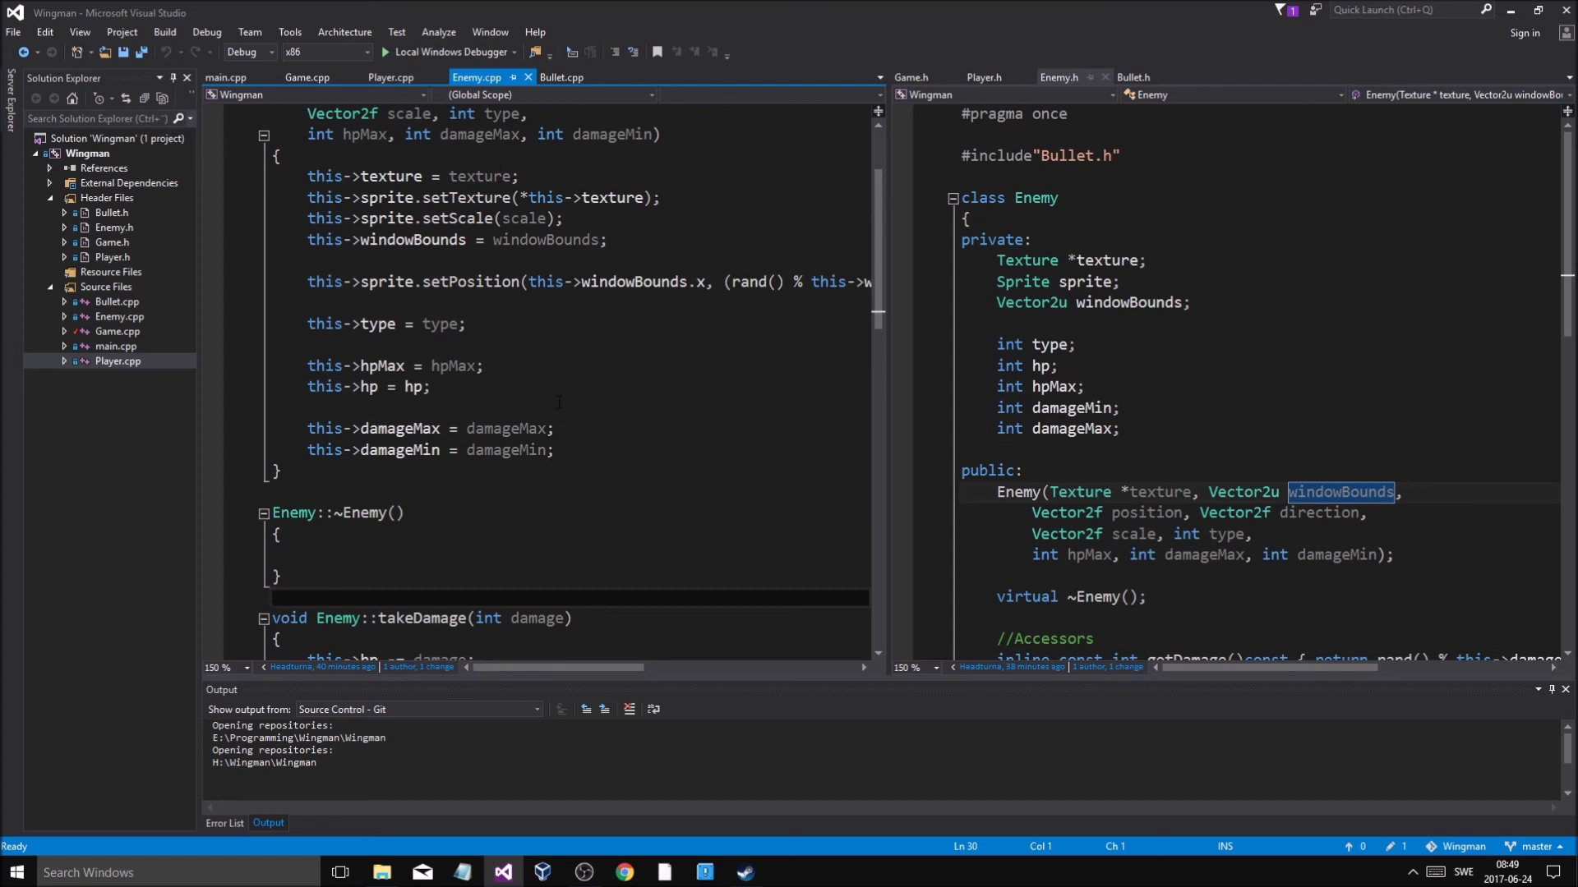
{"action": "scroll", "coordinate": [558, 404], "scroll_direction": "up", "scroll_amount": 2}
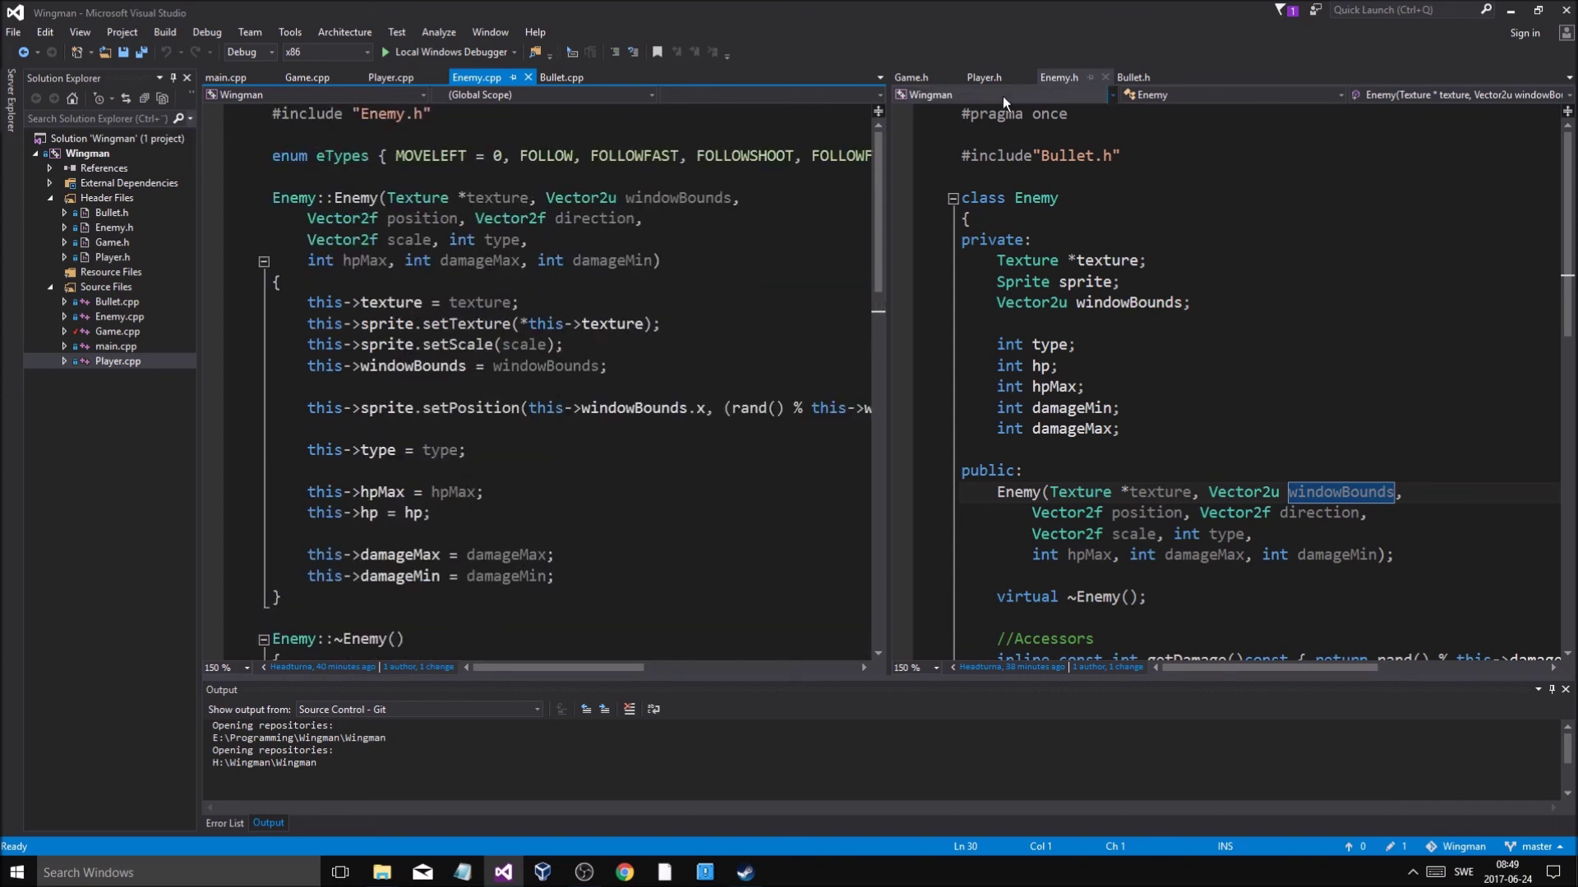
Add a 'Vector2f direction;' member below windowBounds in Enemy.h and save
{"action": "left_click", "coordinate": [1052, 78]}
{"action": "left_click", "coordinate": [1121, 408]}
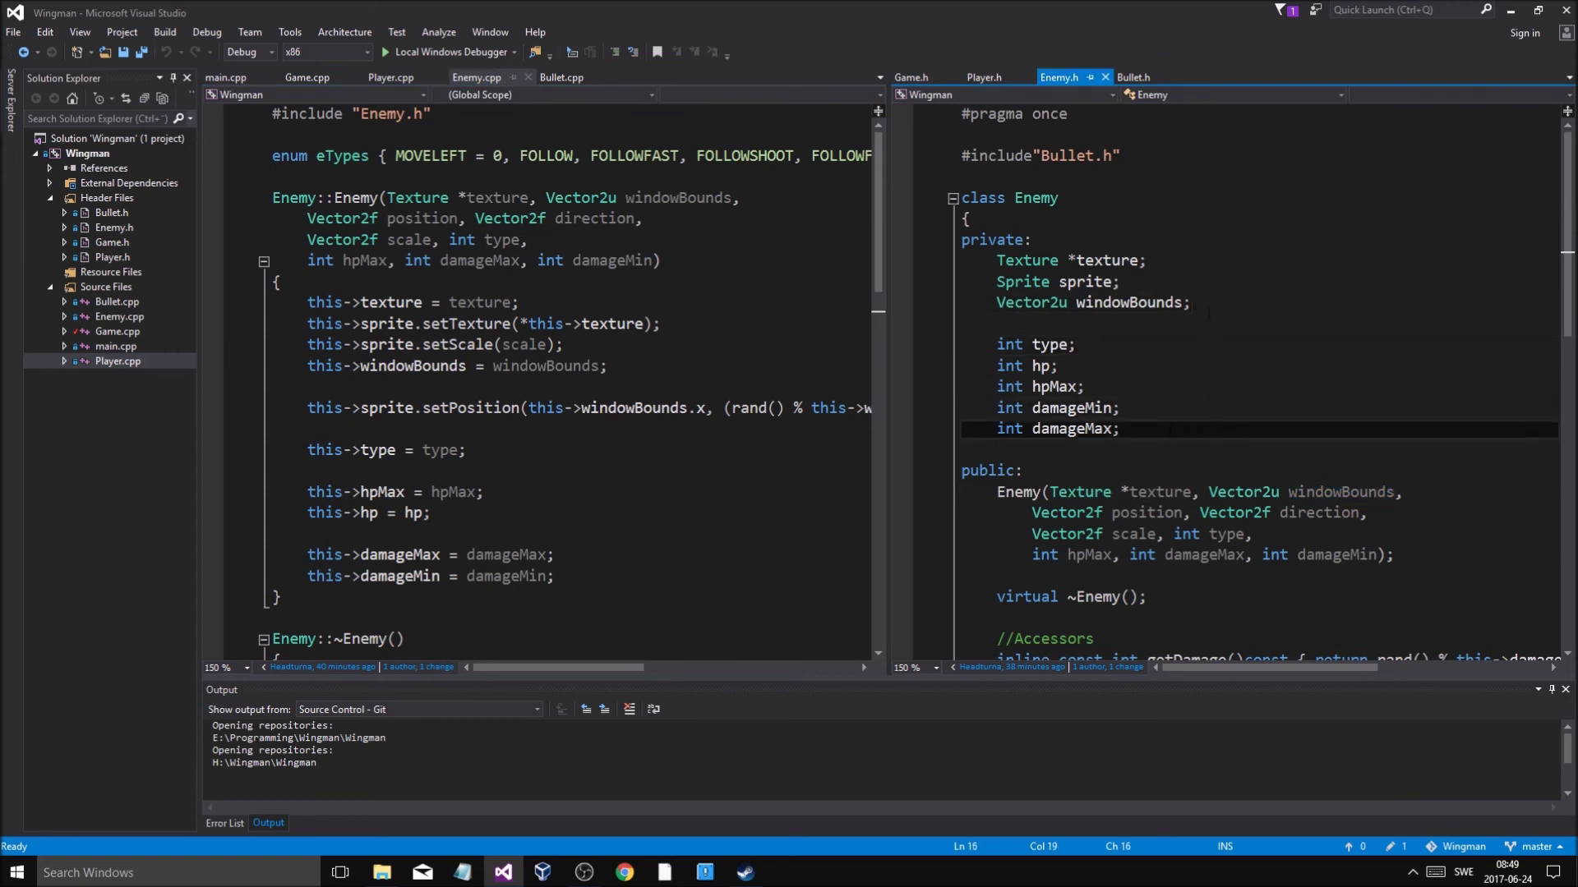
{"action": "left_click", "coordinate": [1191, 303]}
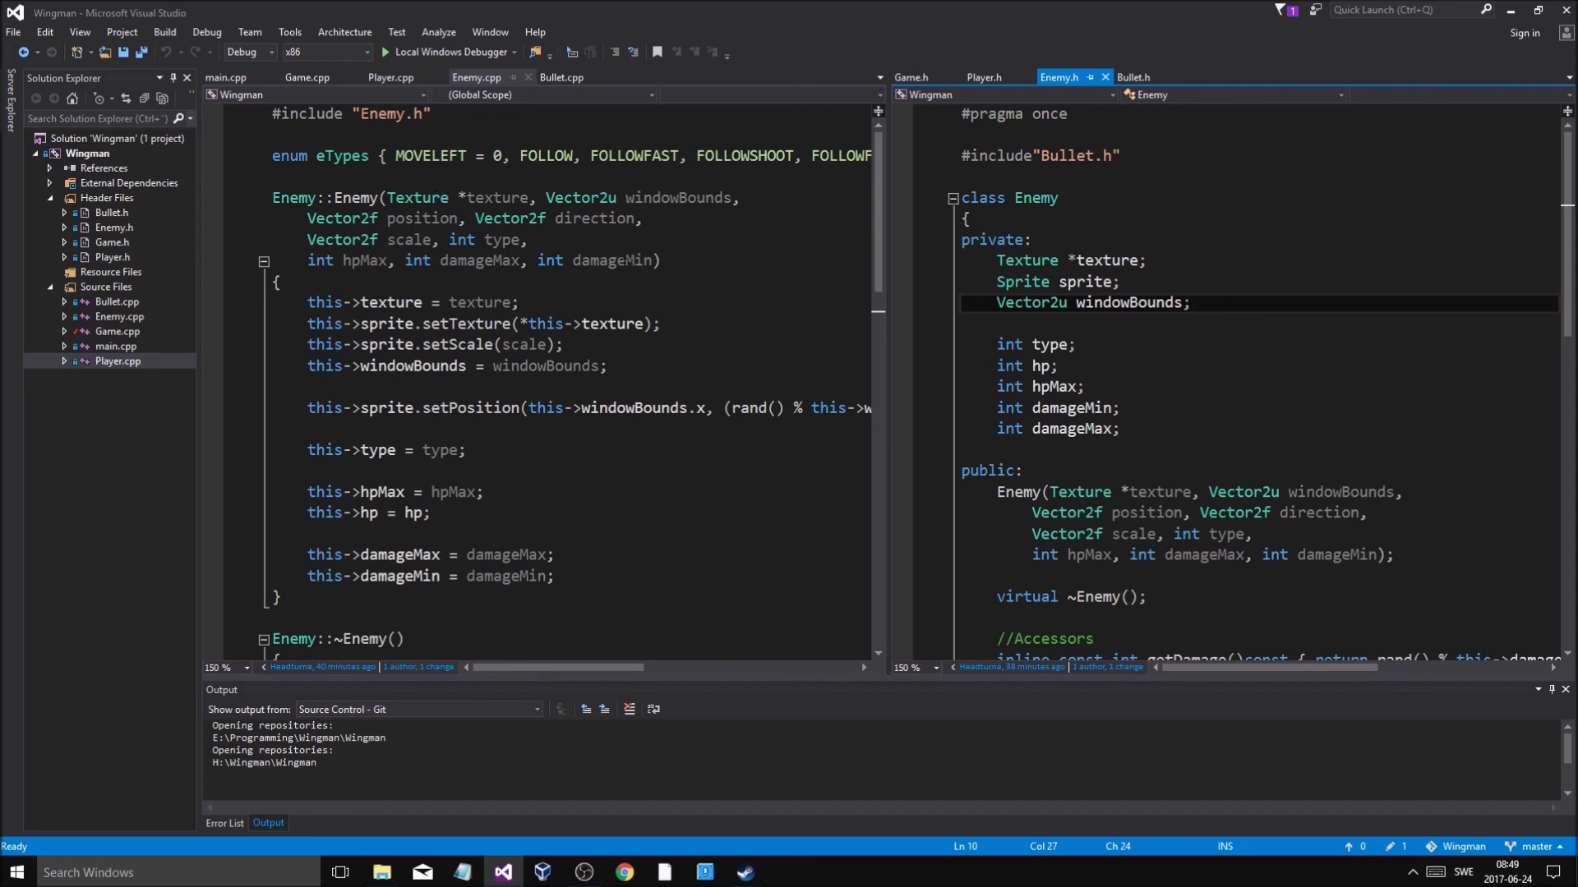
{"action": "key", "text": "Return"}
{"action": "type", "text": "vect"}
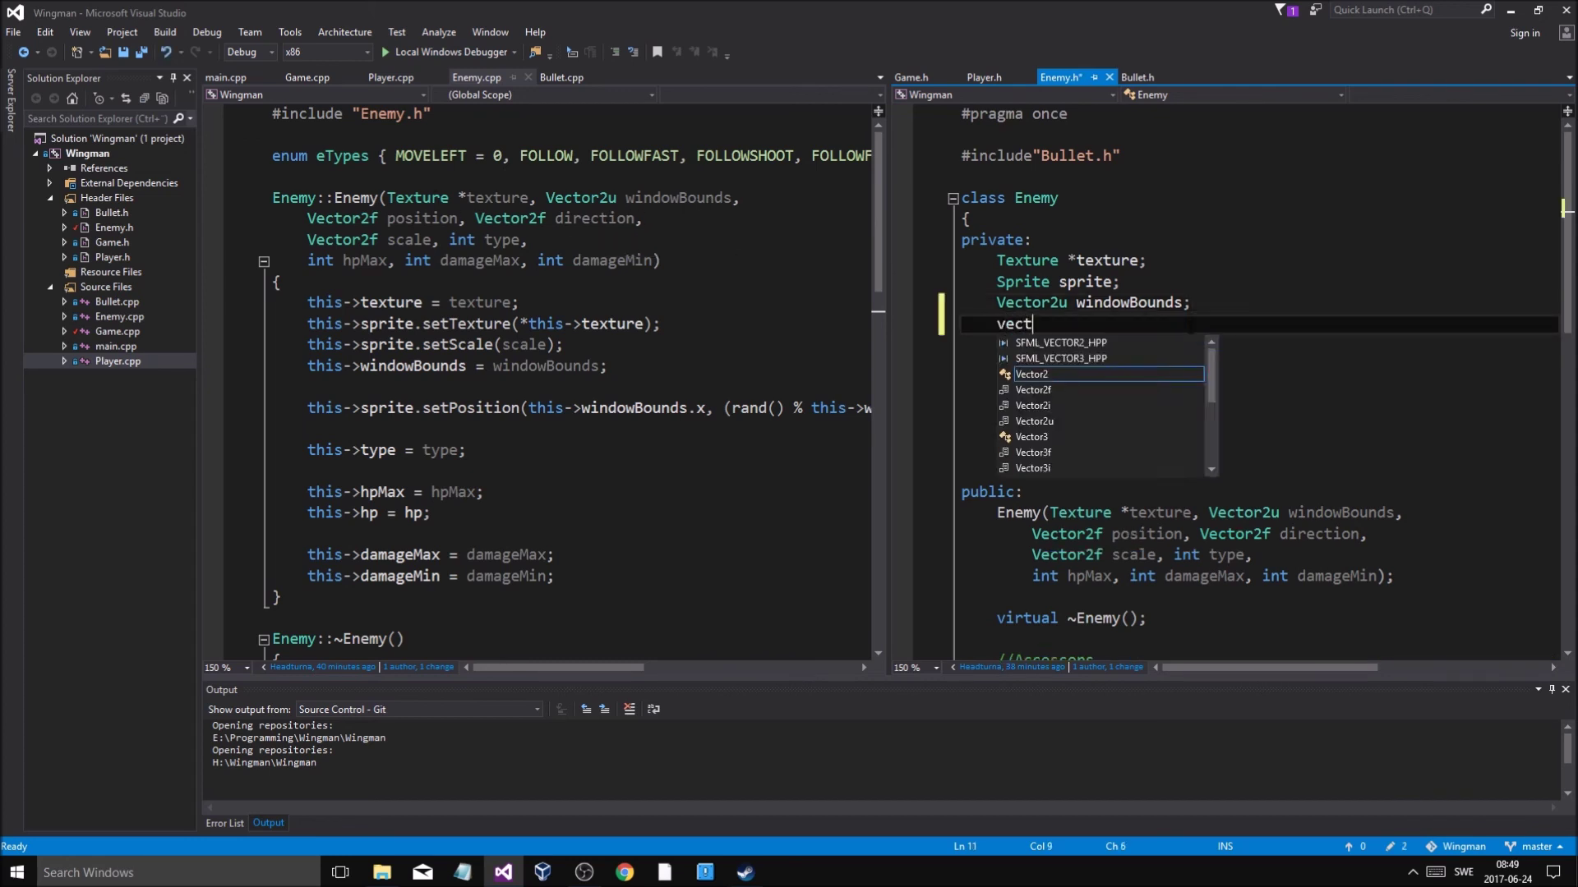
{"action": "type", "text": "or2f"}
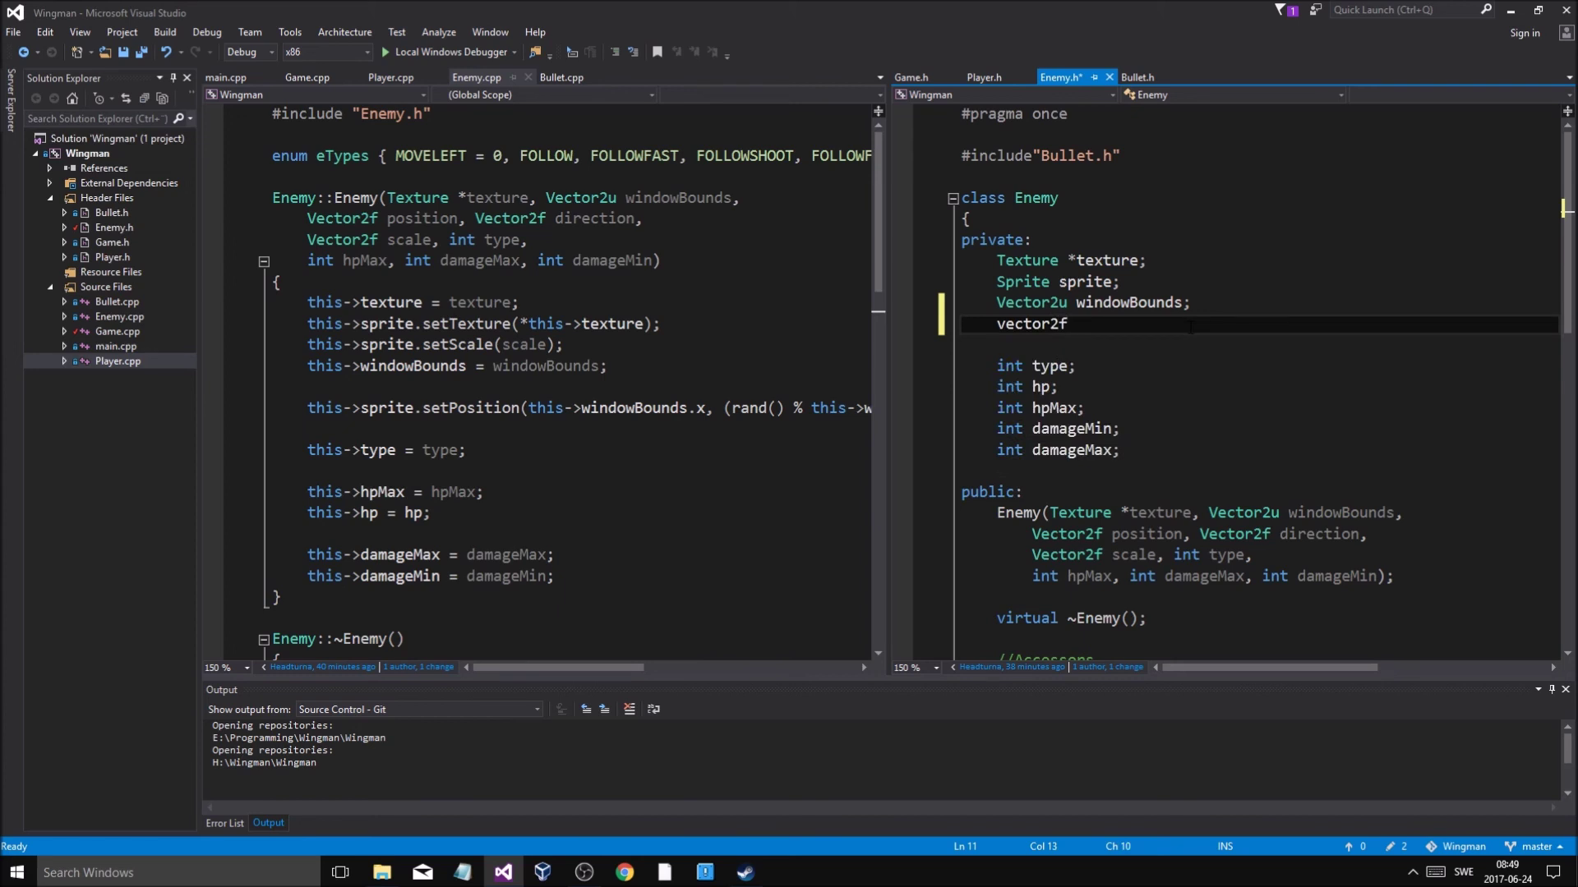
{"action": "key", "text": "shift+Home"}
{"action": "type", "text": "direction;"}
{"action": "key", "text": "ctrl+s"}
Add 'this->direction = direction;' to the Enemy constructor and save Enemy.cpp
{"action": "left_click", "coordinate": [309, 386]}
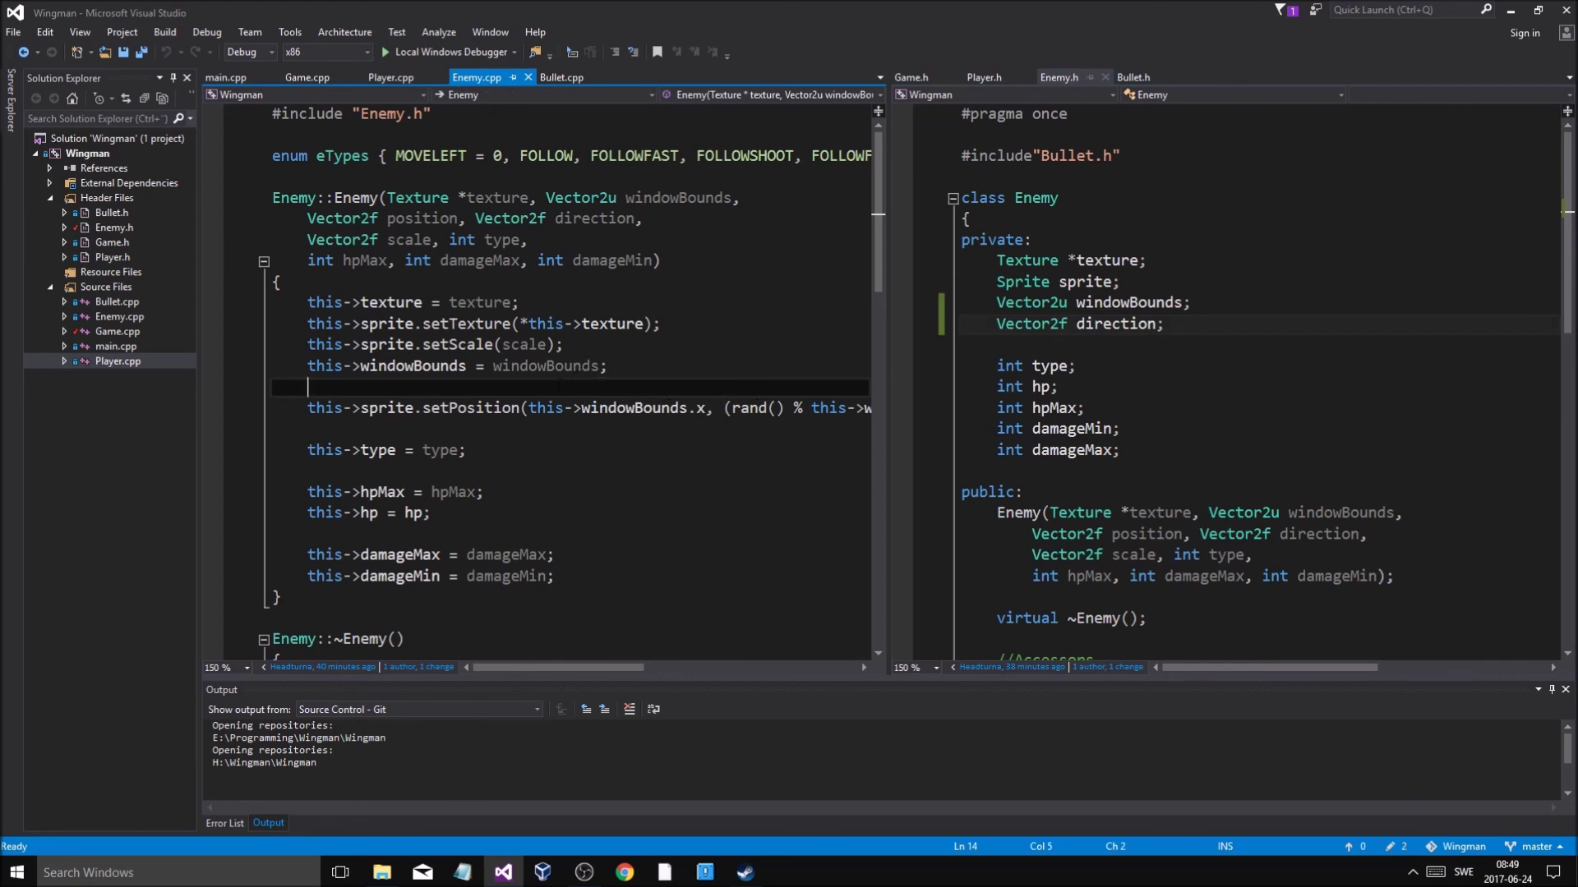
{"action": "key", "text": "Return"}
{"action": "type", "text": "th"}
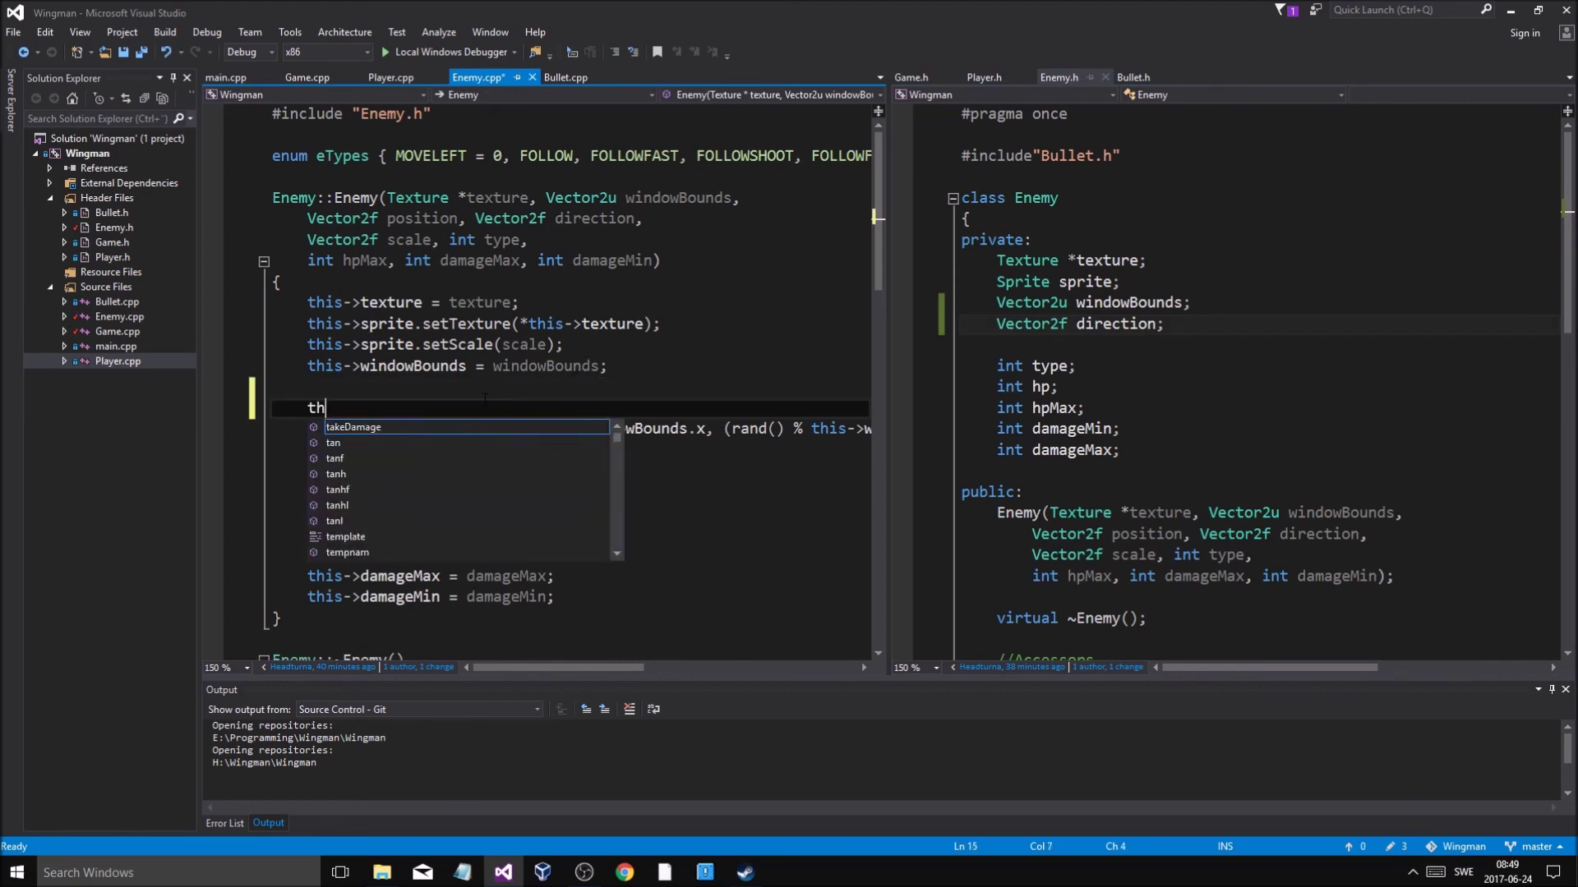
{"action": "type", "text": "is->di"}
{"action": "key", "text": "Tab"}
{"action": "type", "text": "= "}
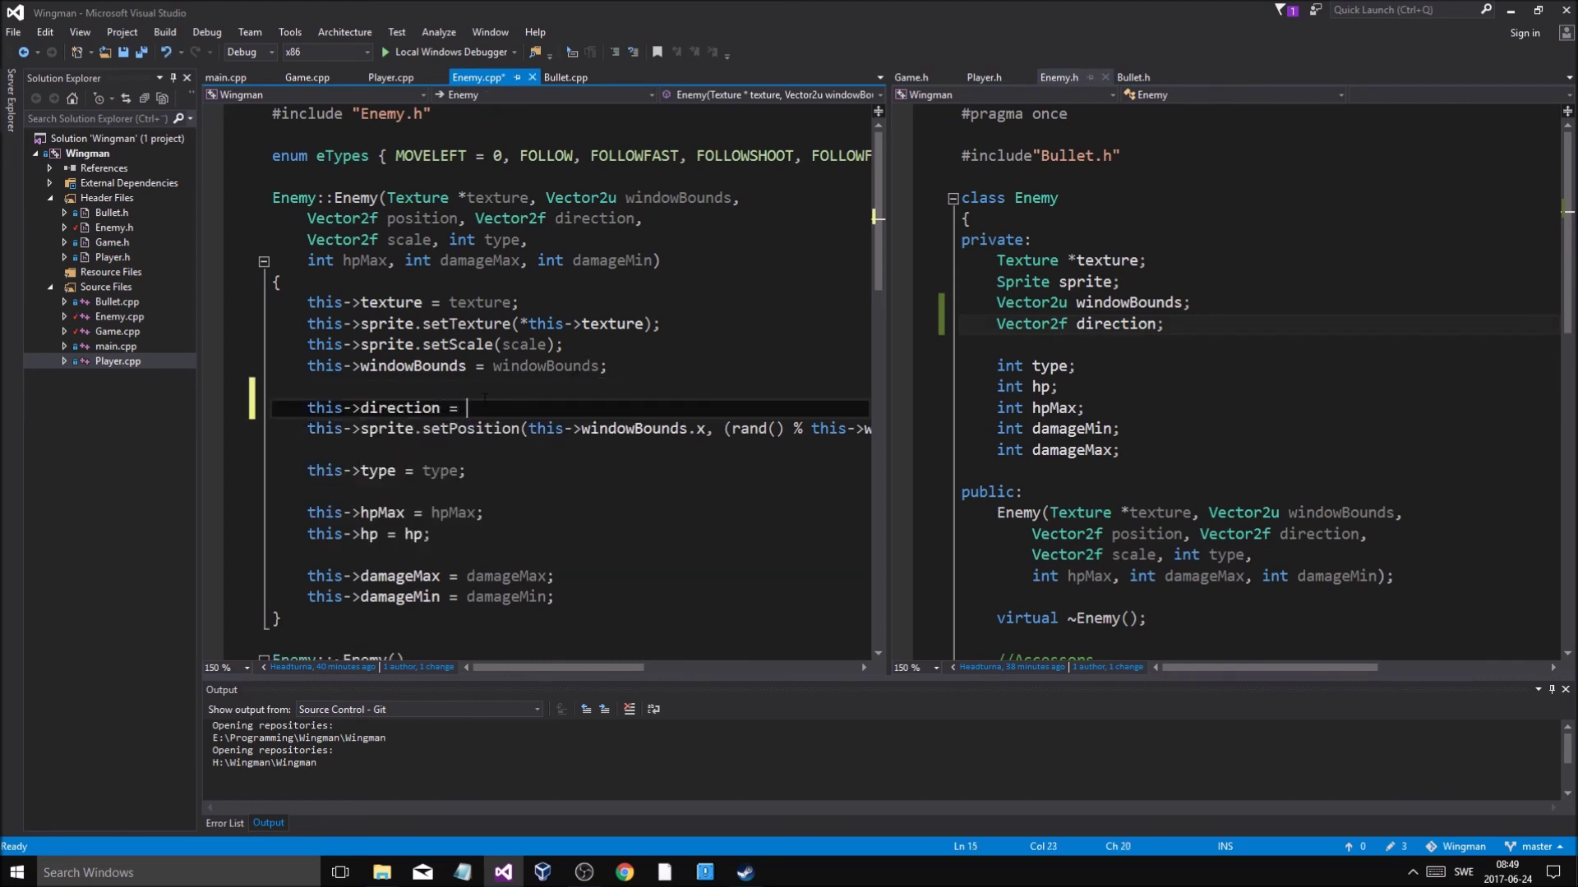
{"action": "type", "text": "dir"}
{"action": "key", "text": "Tab"}
{"action": "type", "text": ";"}
{"action": "key", "text": "ctrl+s"}
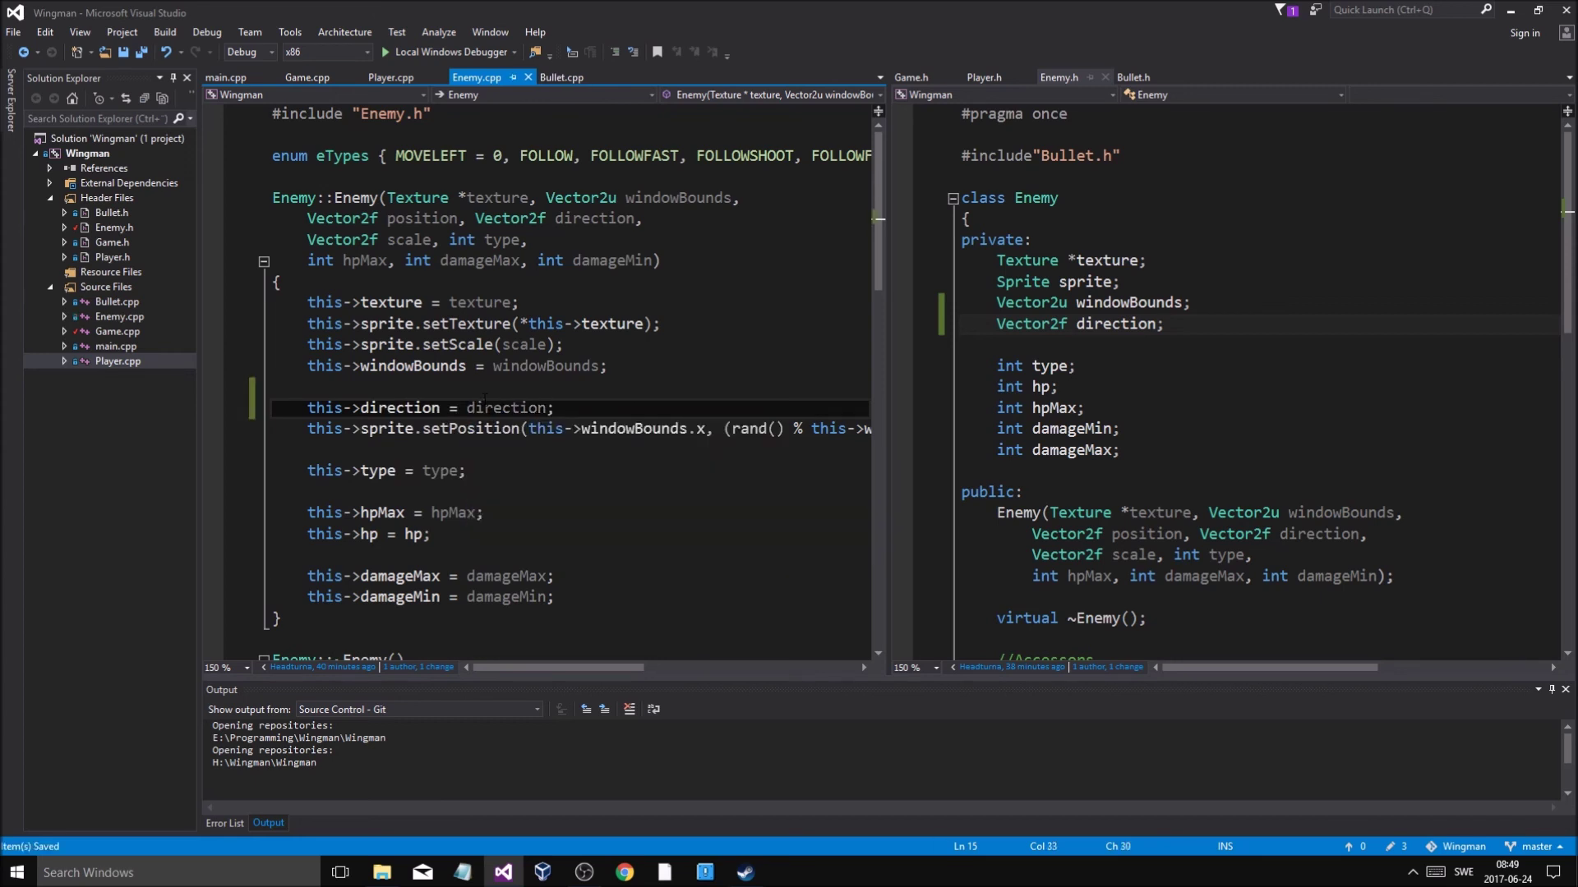
{"action": "scroll", "coordinate": [607, 563], "scroll_direction": "down", "scroll_amount": 8}
{"action": "scroll", "coordinate": [538, 456], "scroll_direction": "down", "scroll_amount": 4}
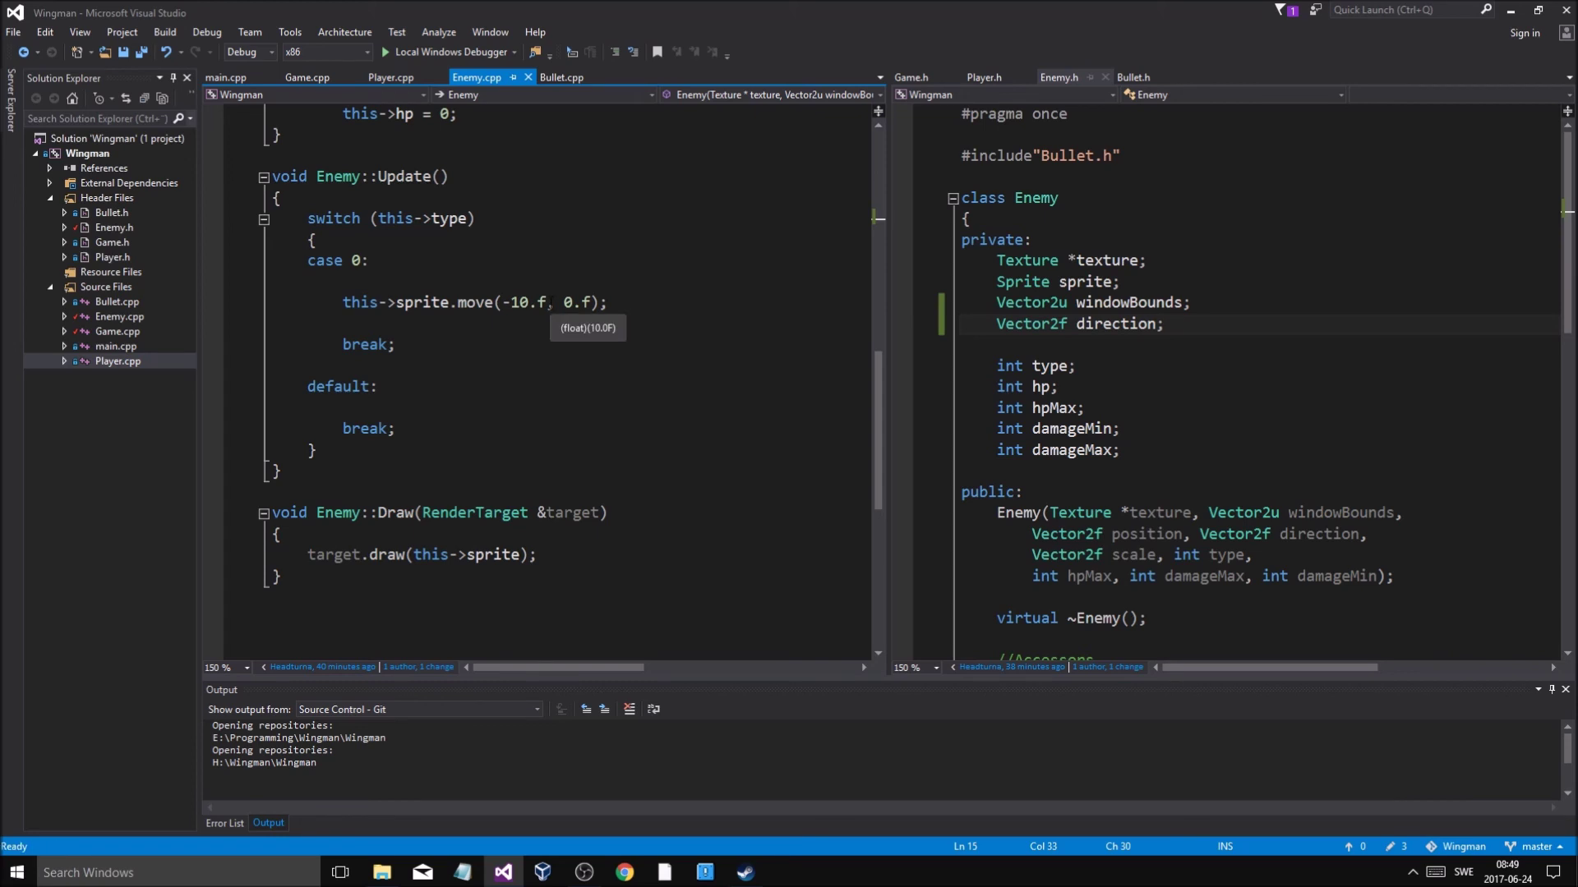
{"action": "scroll", "coordinate": [685, 473], "scroll_direction": "up", "scroll_amount": 3}
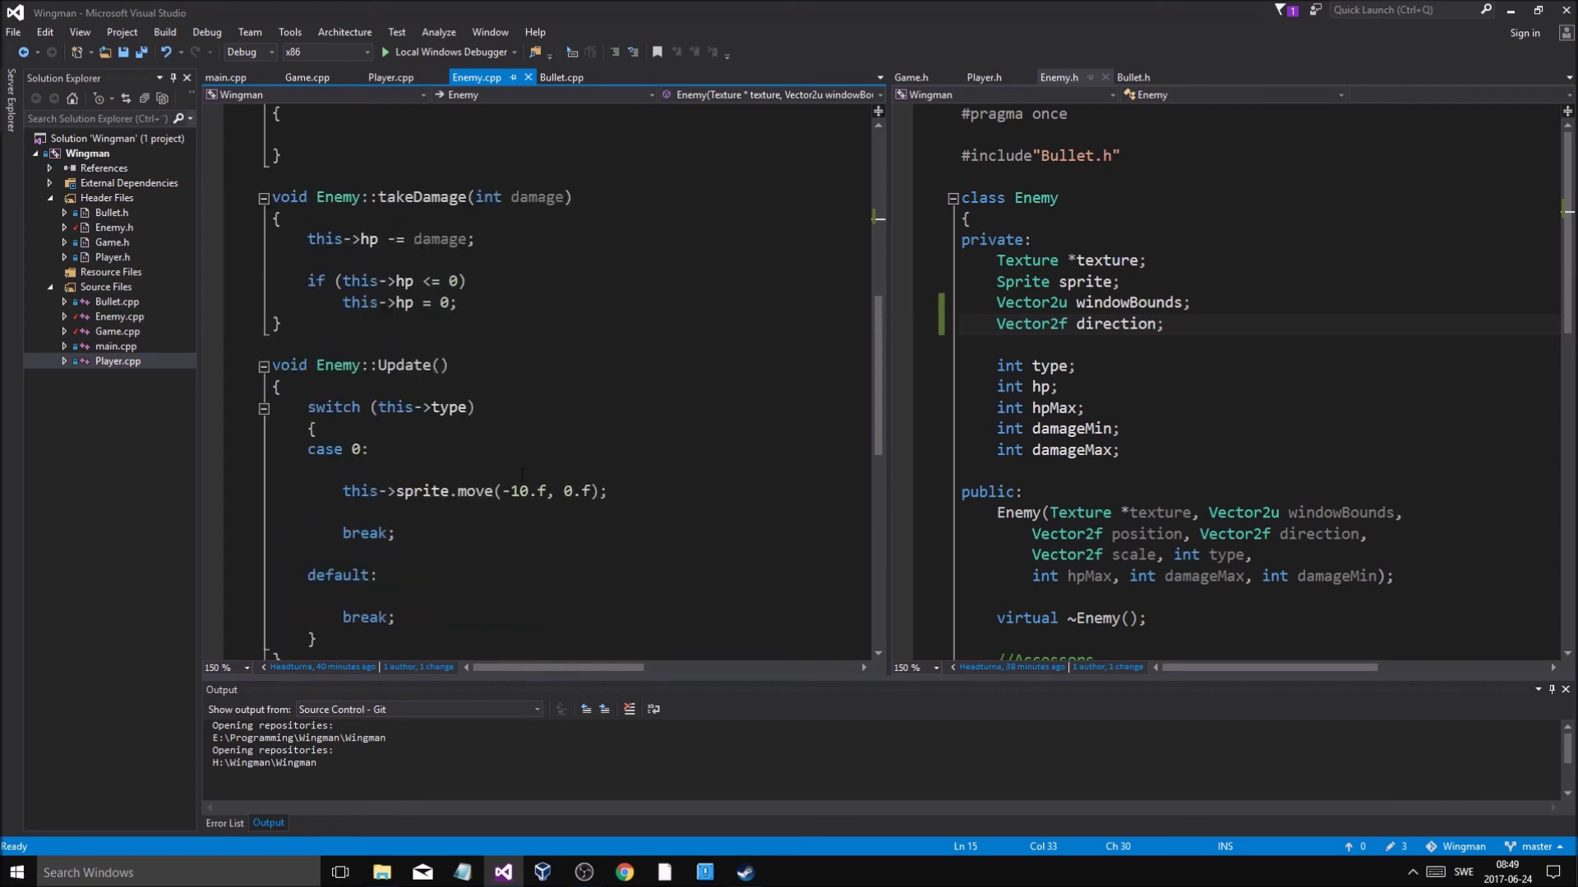
Change case 0's sprite.move to direction.x * -10.f, direction.y * -10.f, save, and run
{"action": "left_click", "coordinate": [371, 449]}
{"action": "key", "text": "Down"}
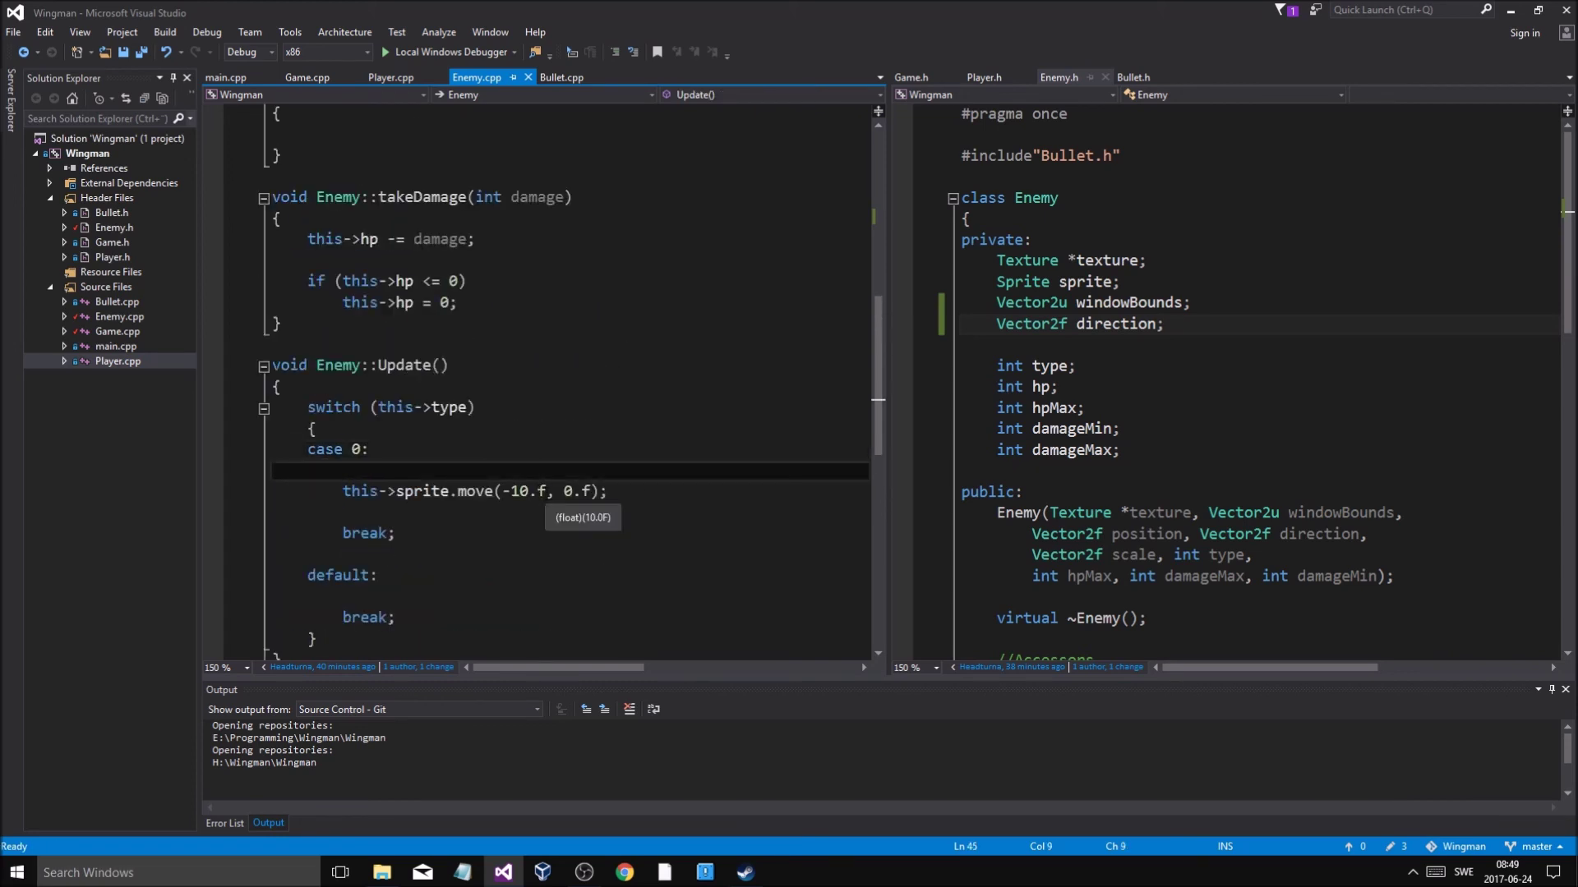
{"action": "left_click_drag", "start_coordinate": [546, 491], "coordinate": [503, 490]}
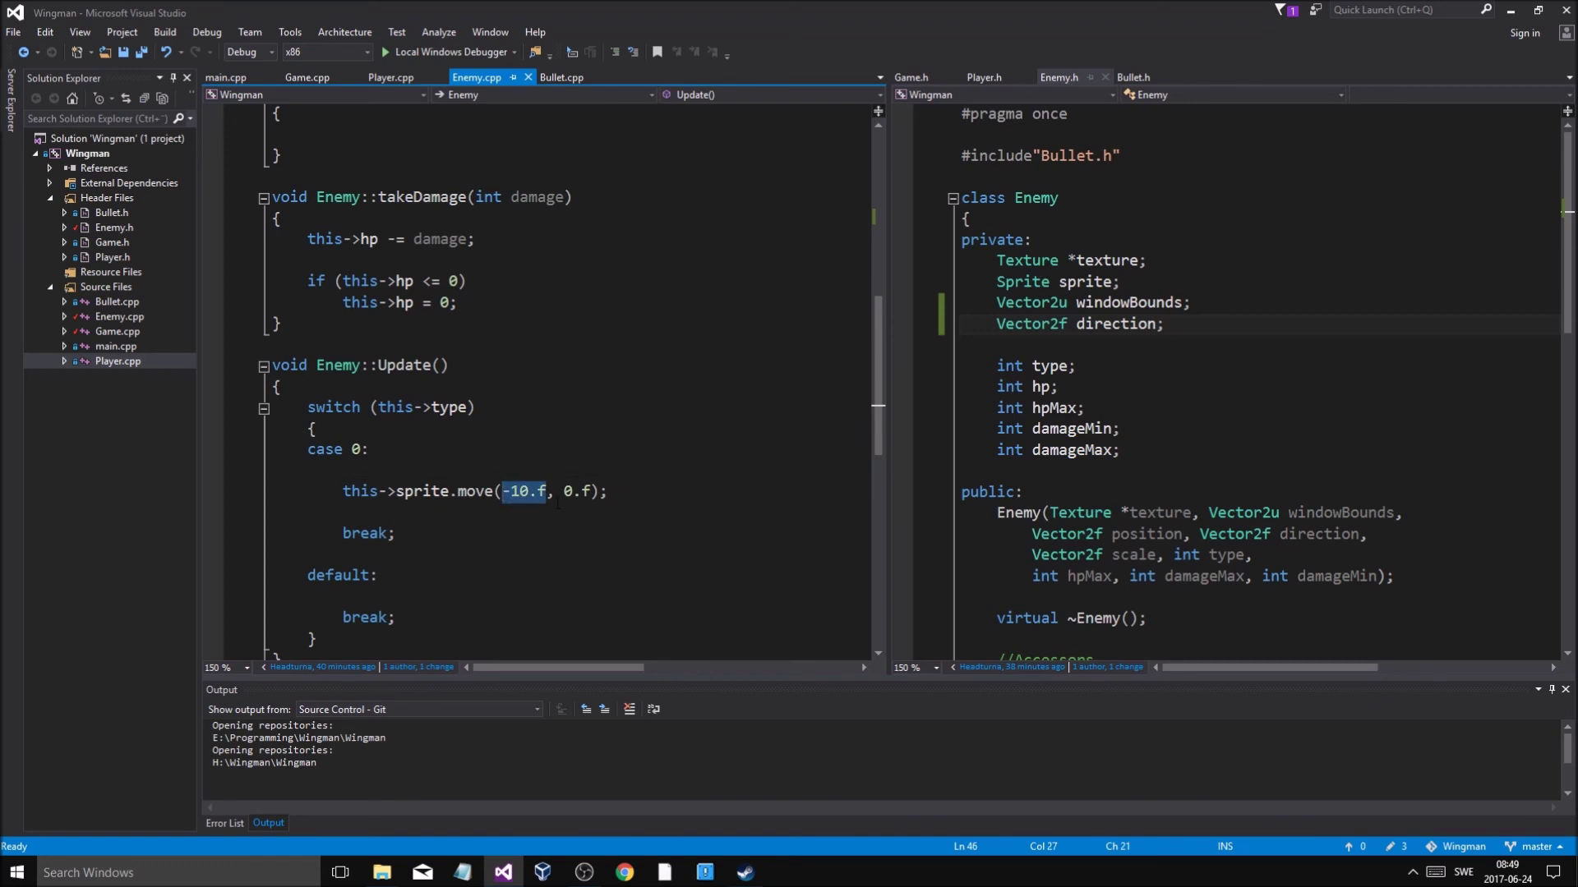
{"action": "type", "text": "directio"}
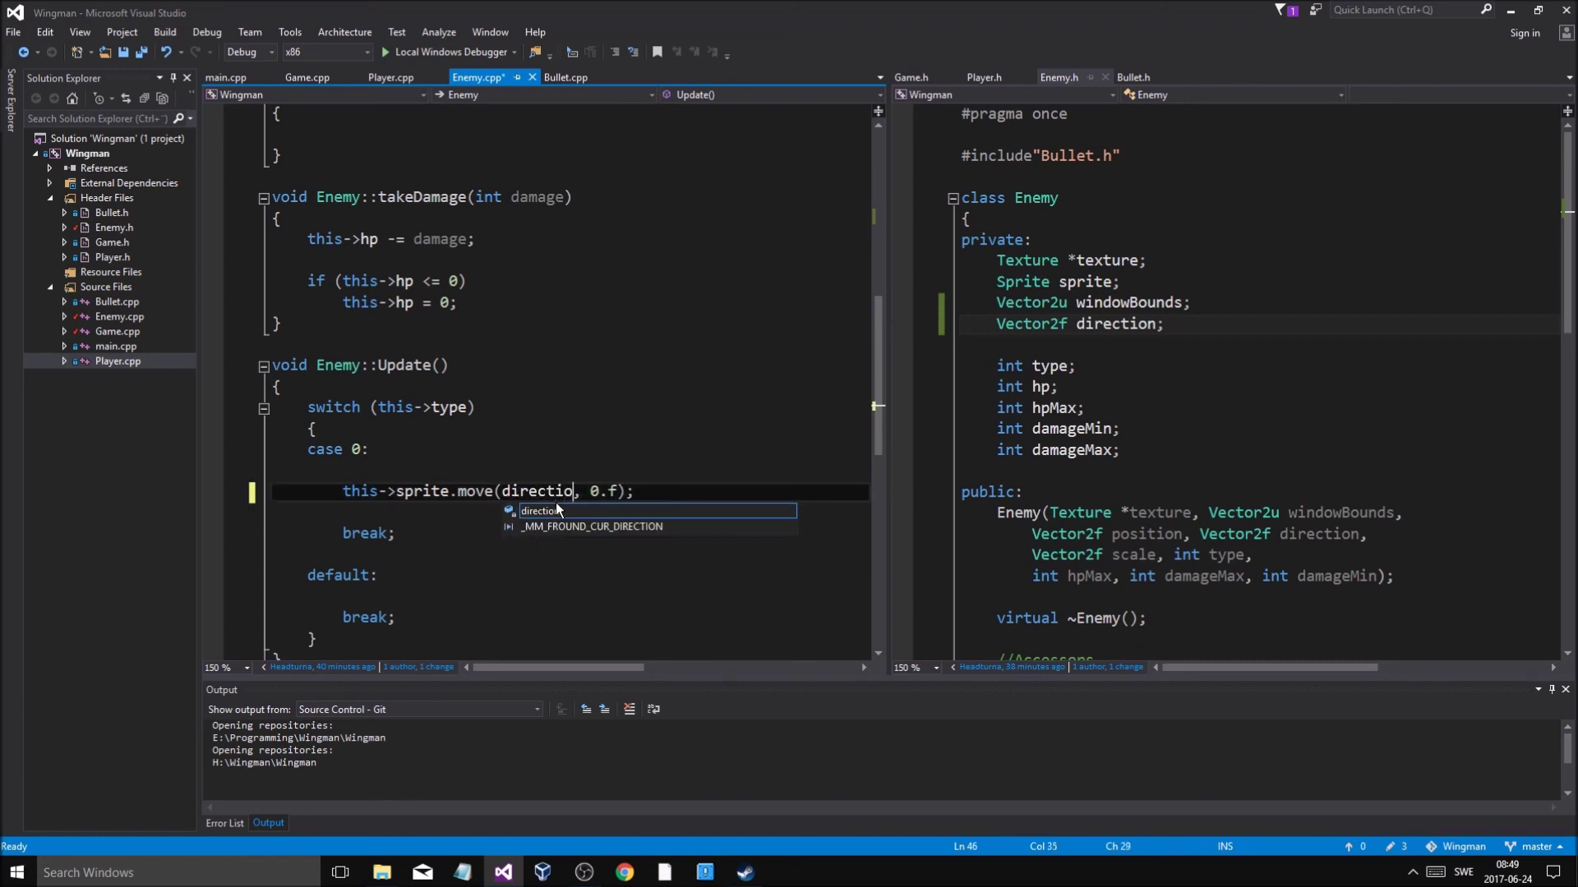
{"action": "type", "text": "n.x * "}
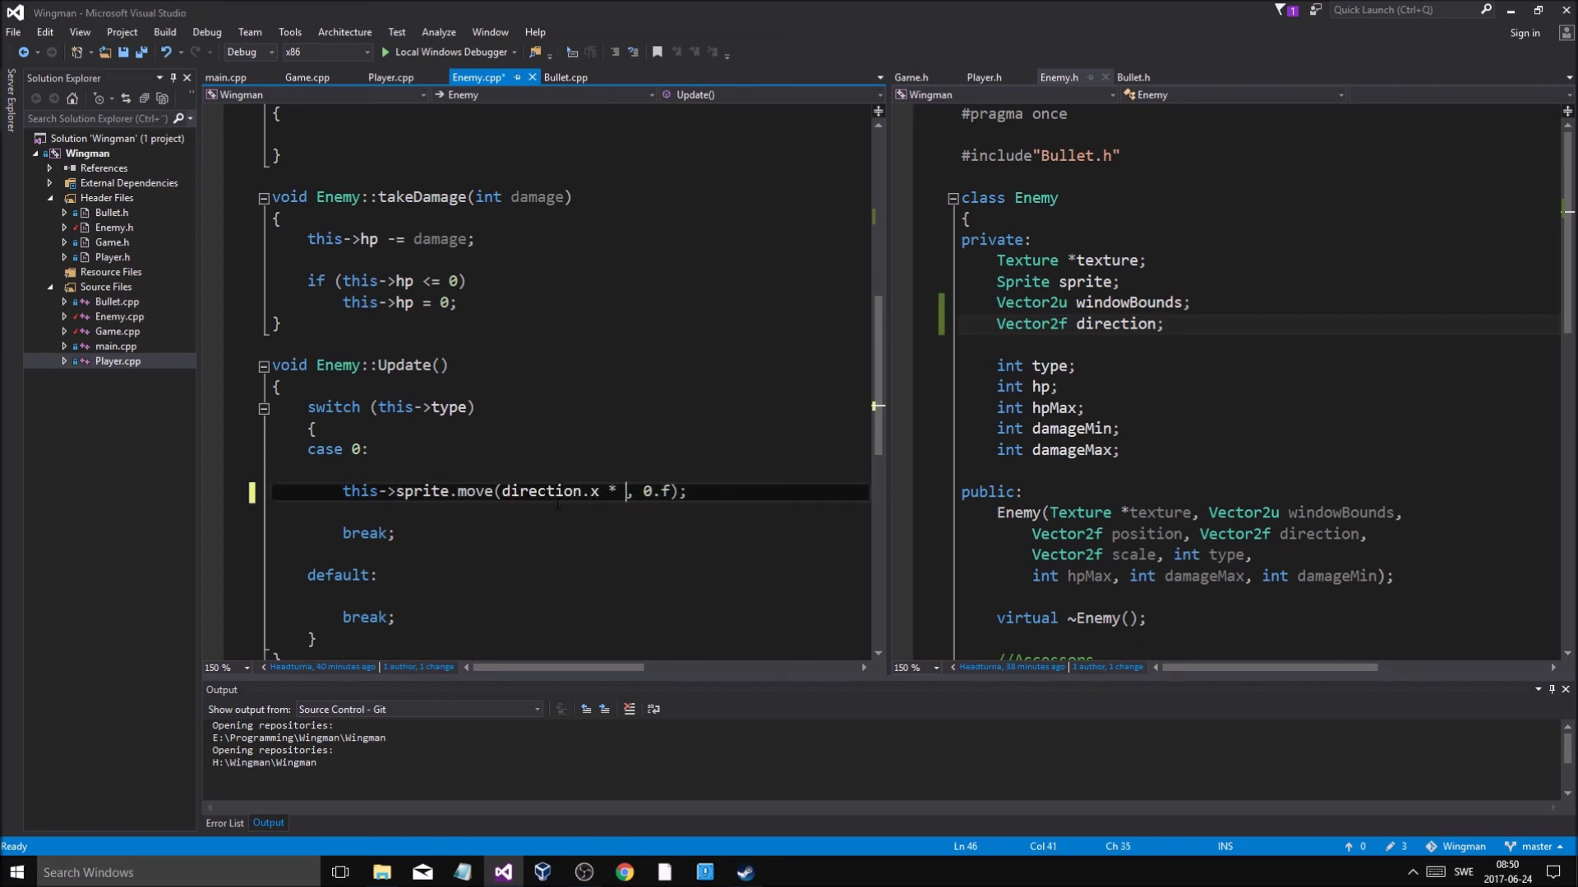
{"action": "type", "text": "-10.f"}
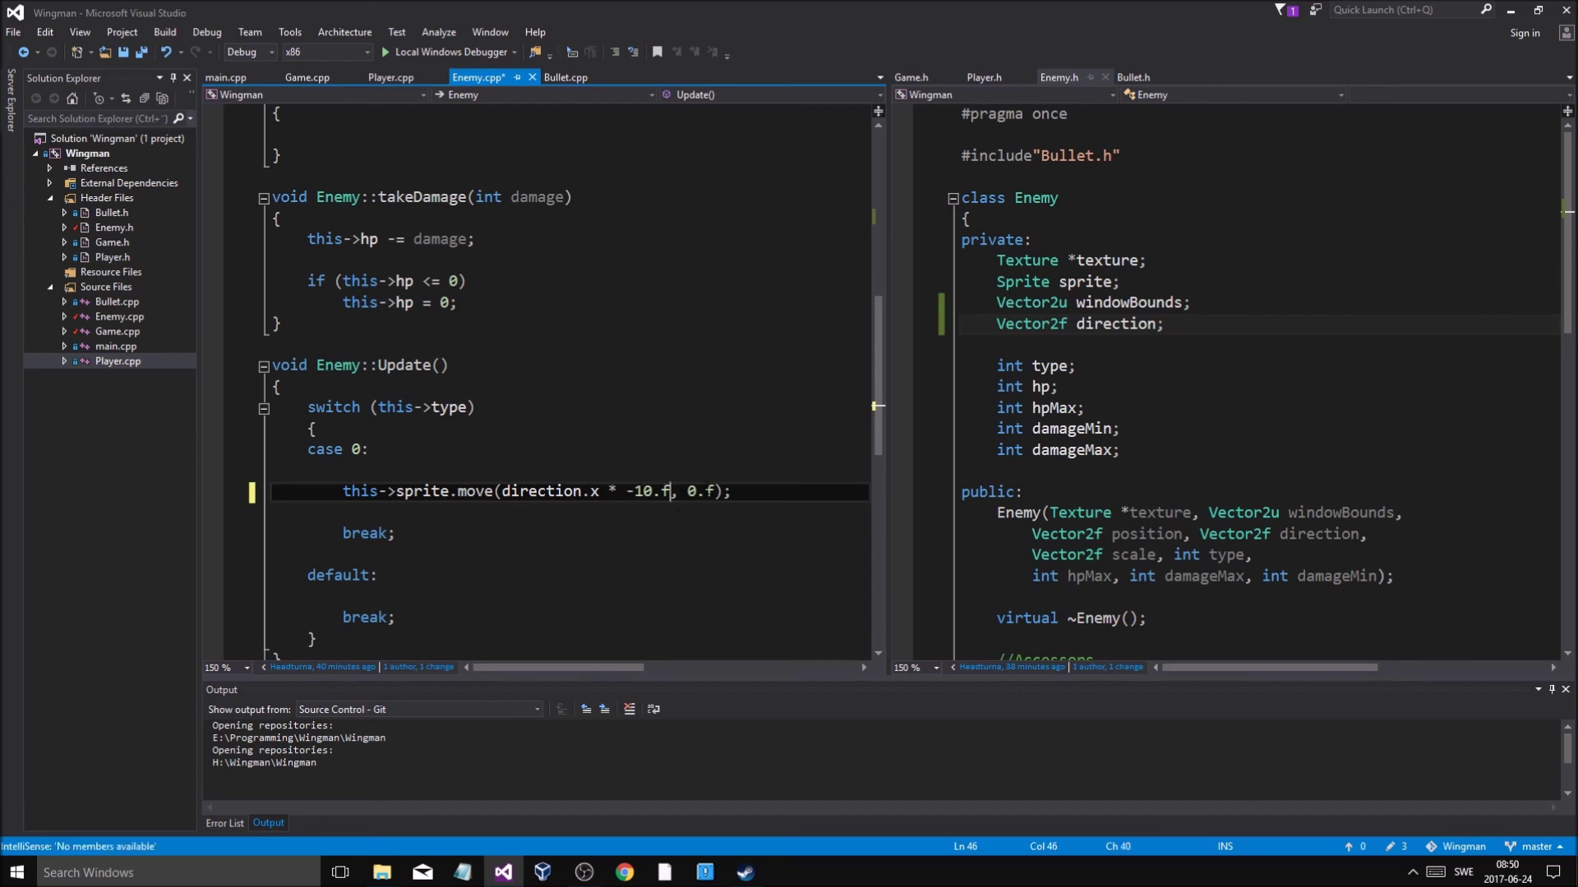
{"action": "left_click", "coordinate": [684, 493]}
{"action": "key", "text": "Delete"}
{"action": "key", "text": "Delete"}
{"action": "key", "text": "Delete"}
{"action": "type", "text": "direction.y"}
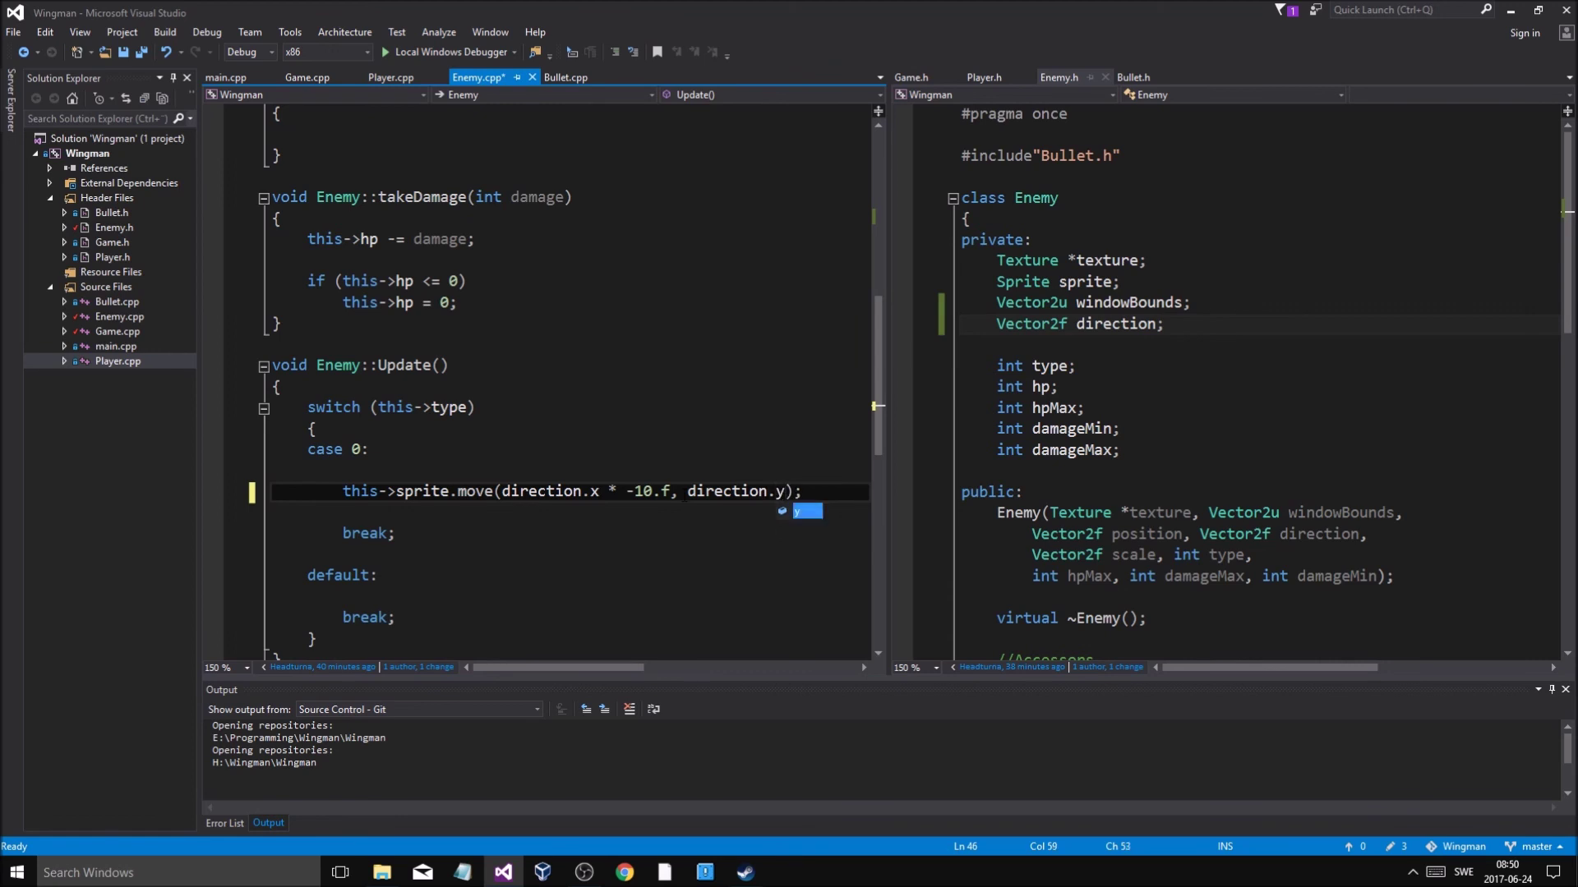
{"action": "type", "text": " * -10"}
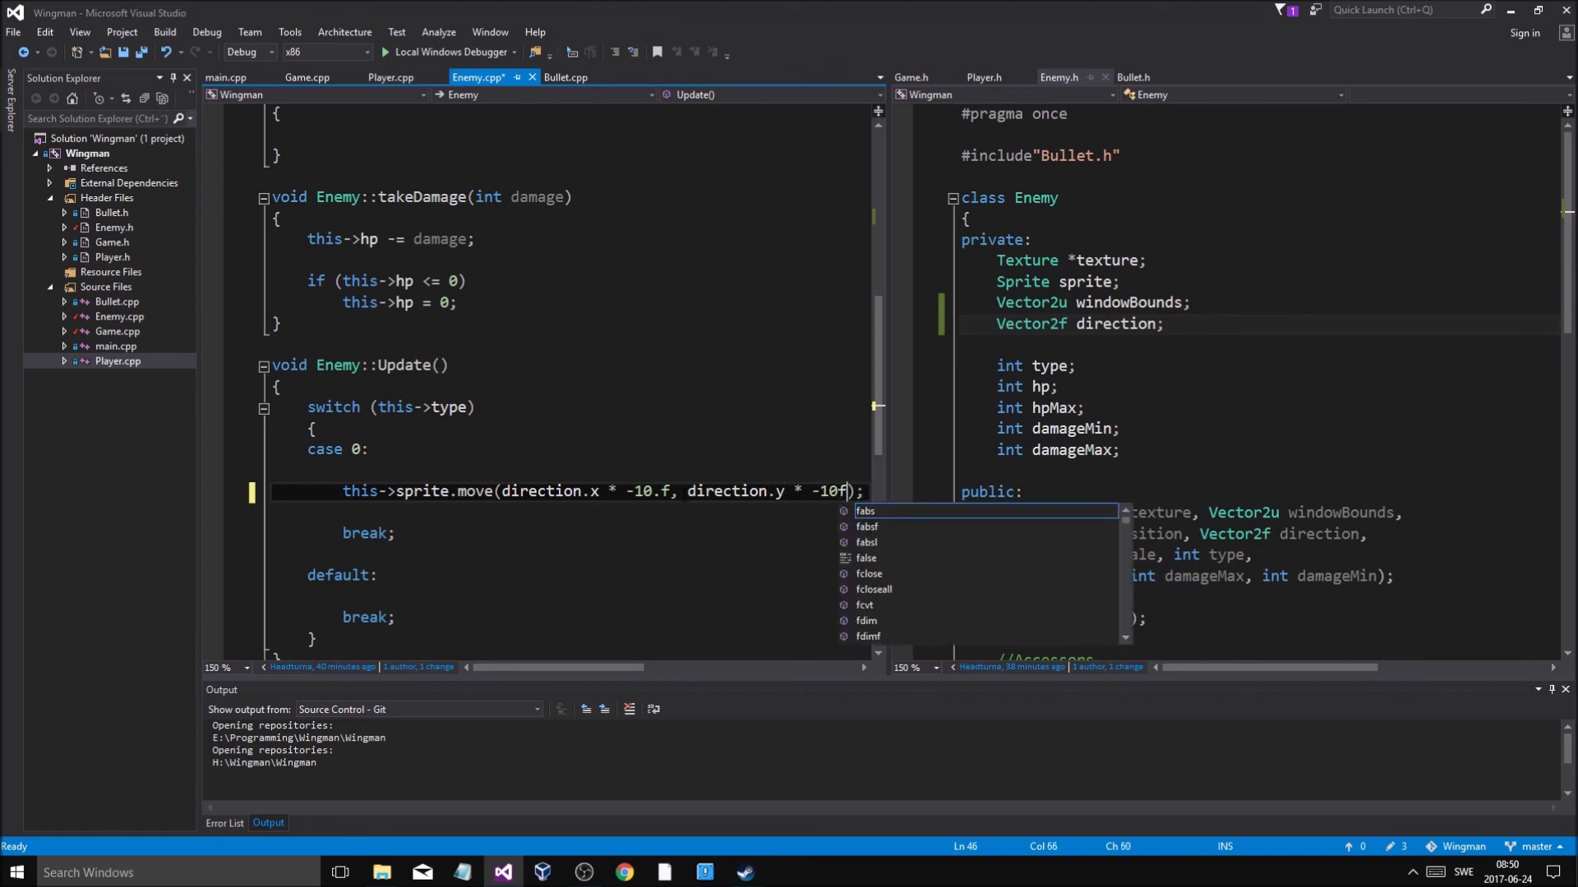
{"action": "type", "text": ".f"}
{"action": "key", "text": "ctrl+s"}
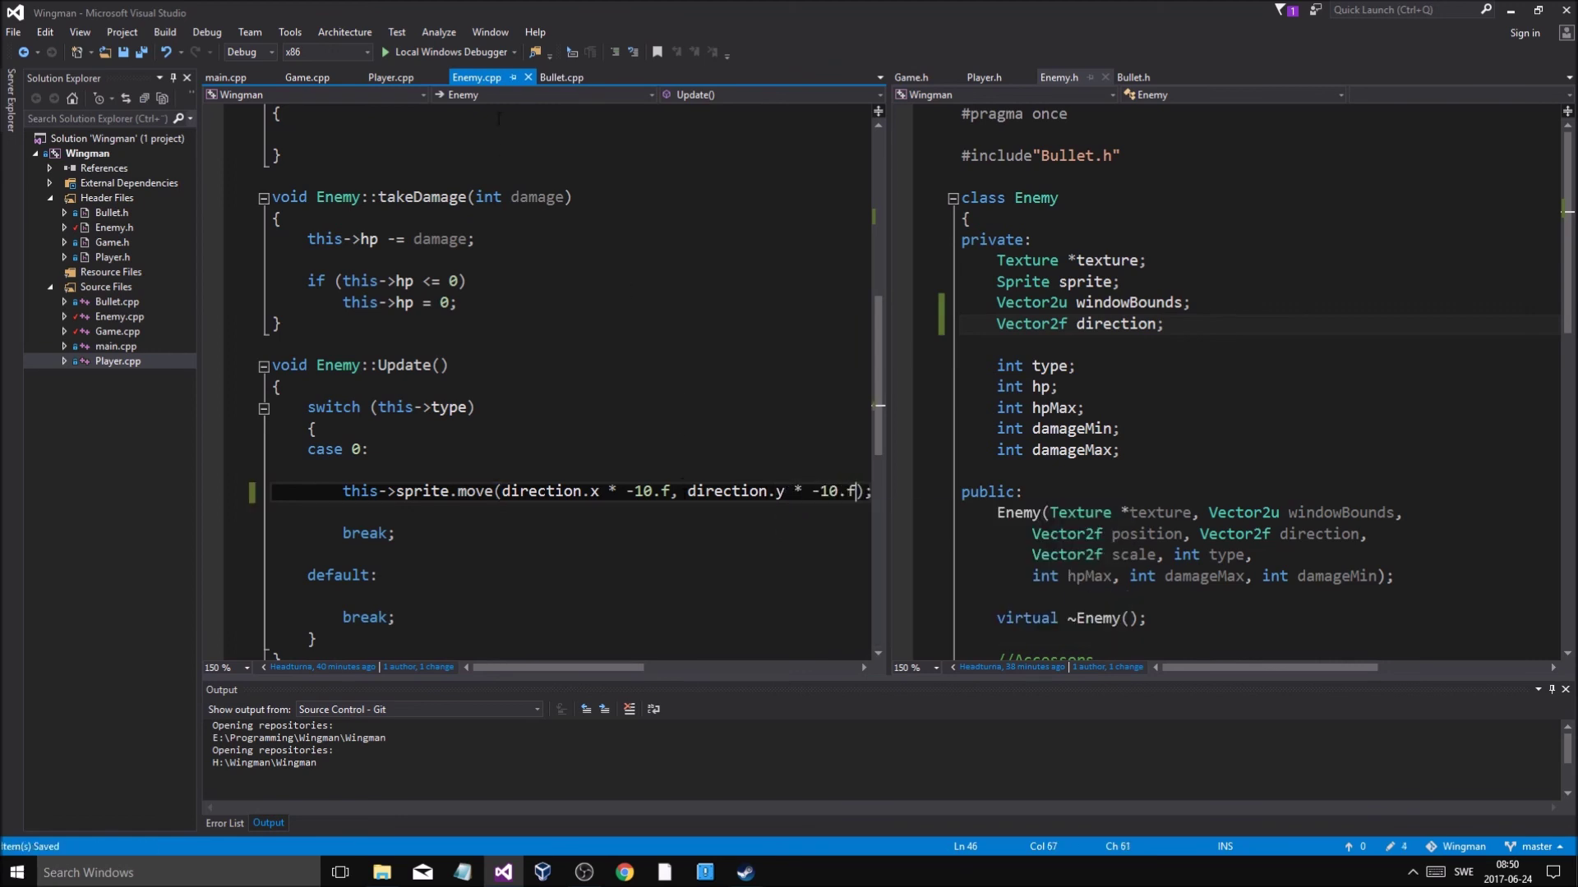
{"action": "left_click", "coordinate": [456, 52]}
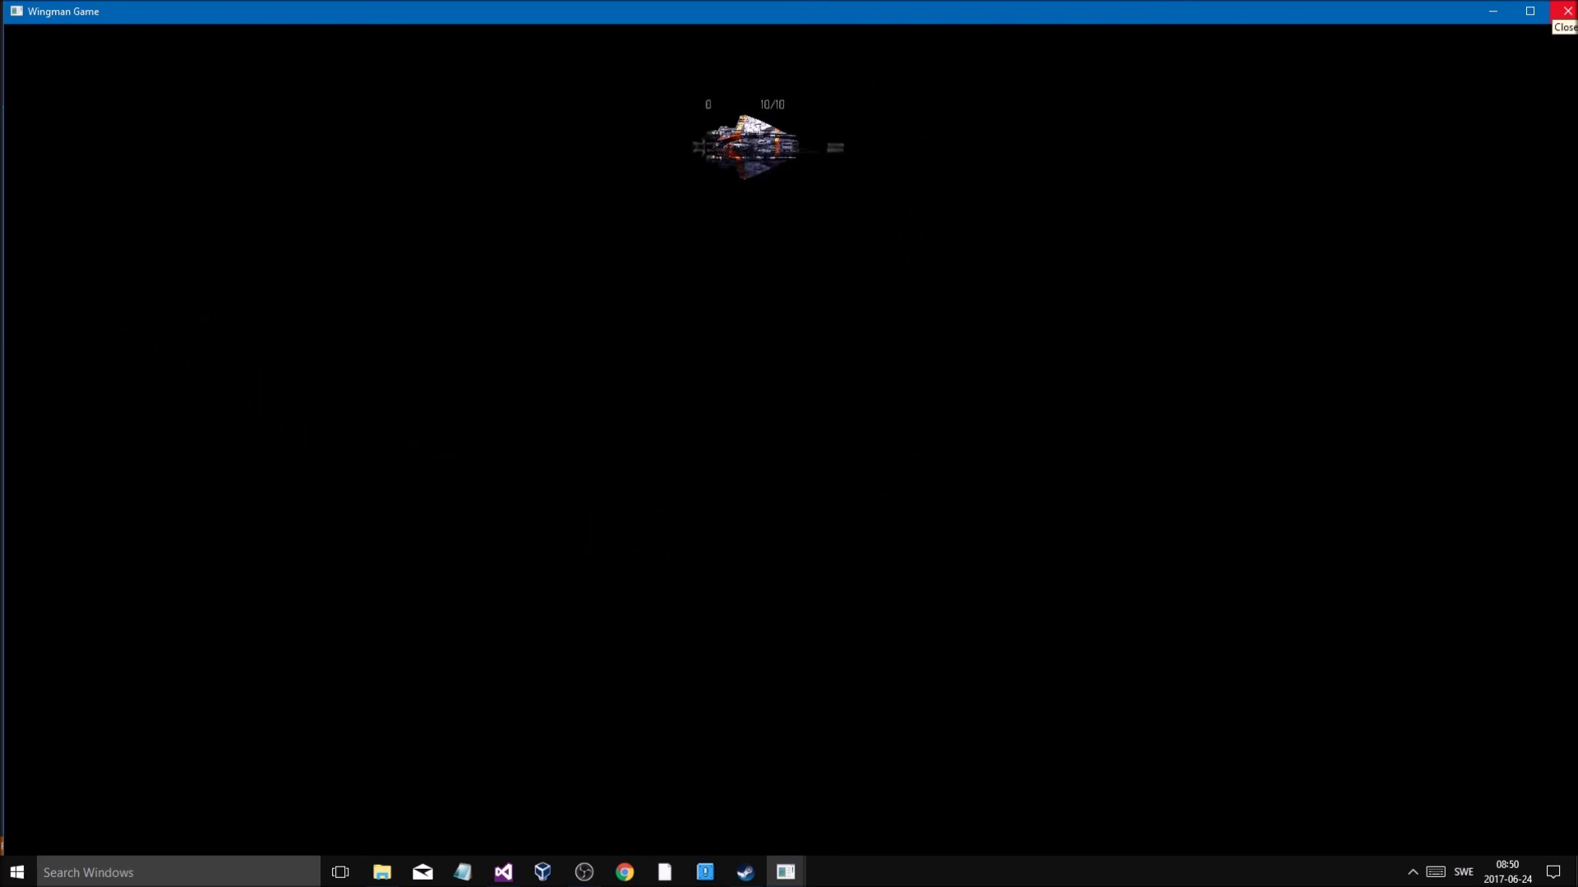
Close the Wingman window after an enemy with its HP label appears
{"action": "left_click", "coordinate": [1567, 12]}
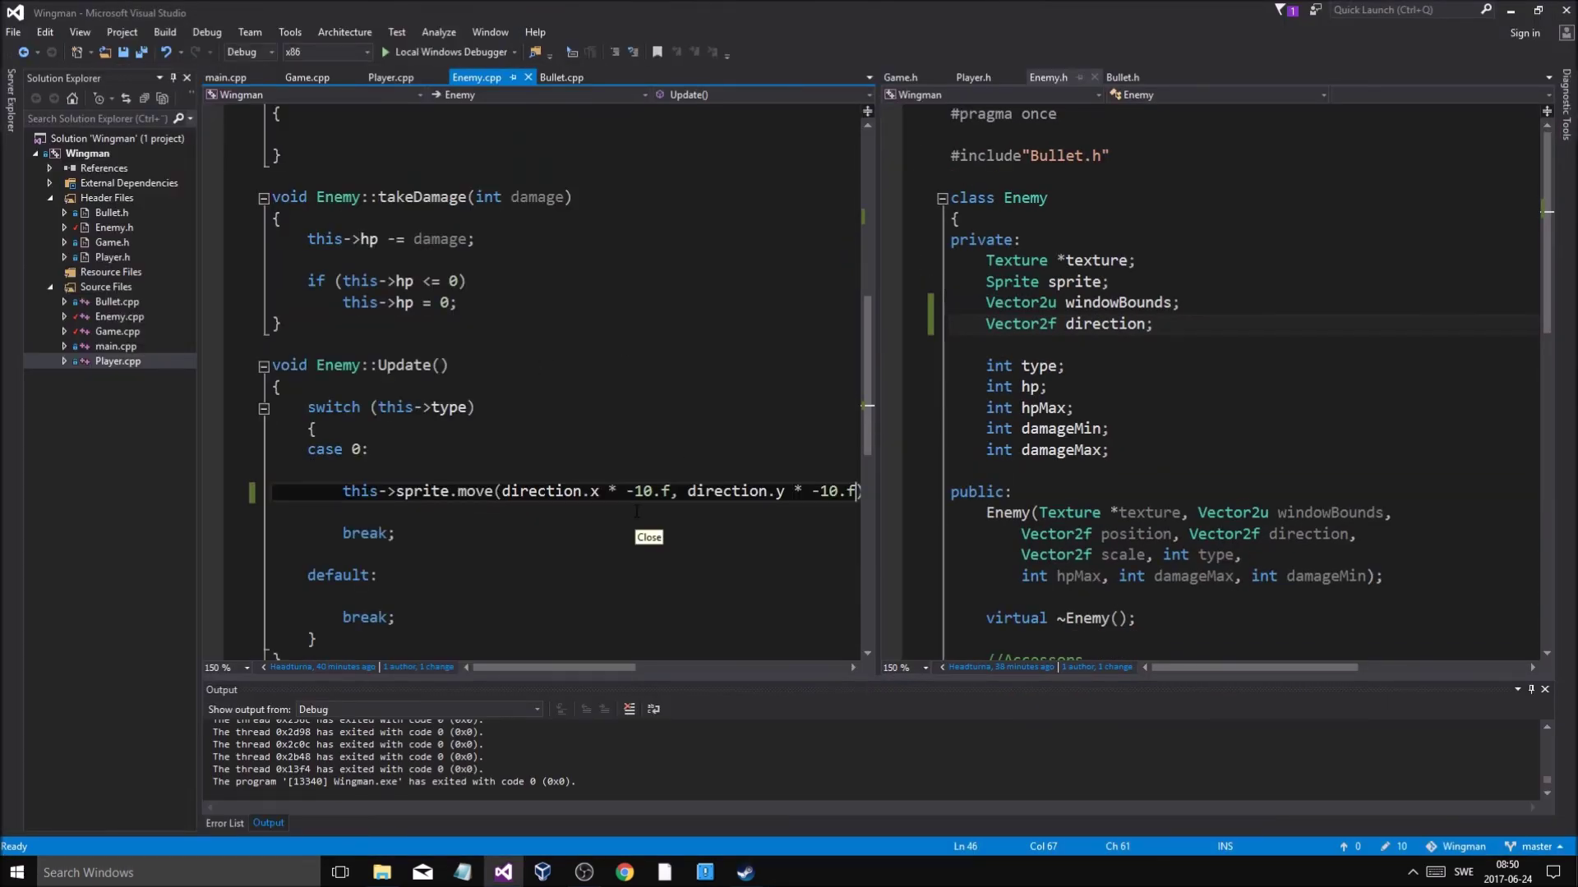
Use this->direction.x and this->direction.y, with direction.y on its own line, and save
{"action": "left_click", "coordinate": [634, 492]}
{"action": "mouse_move", "coordinate": [588, 668]}
{"action": "left_mouse_down"}
{"action": "mouse_move", "coordinate": [619, 668]}
{"action": "mouse_move", "coordinate": [564, 660]}
{"action": "left_mouse_up"}
{"action": "type", "text": "this->"}
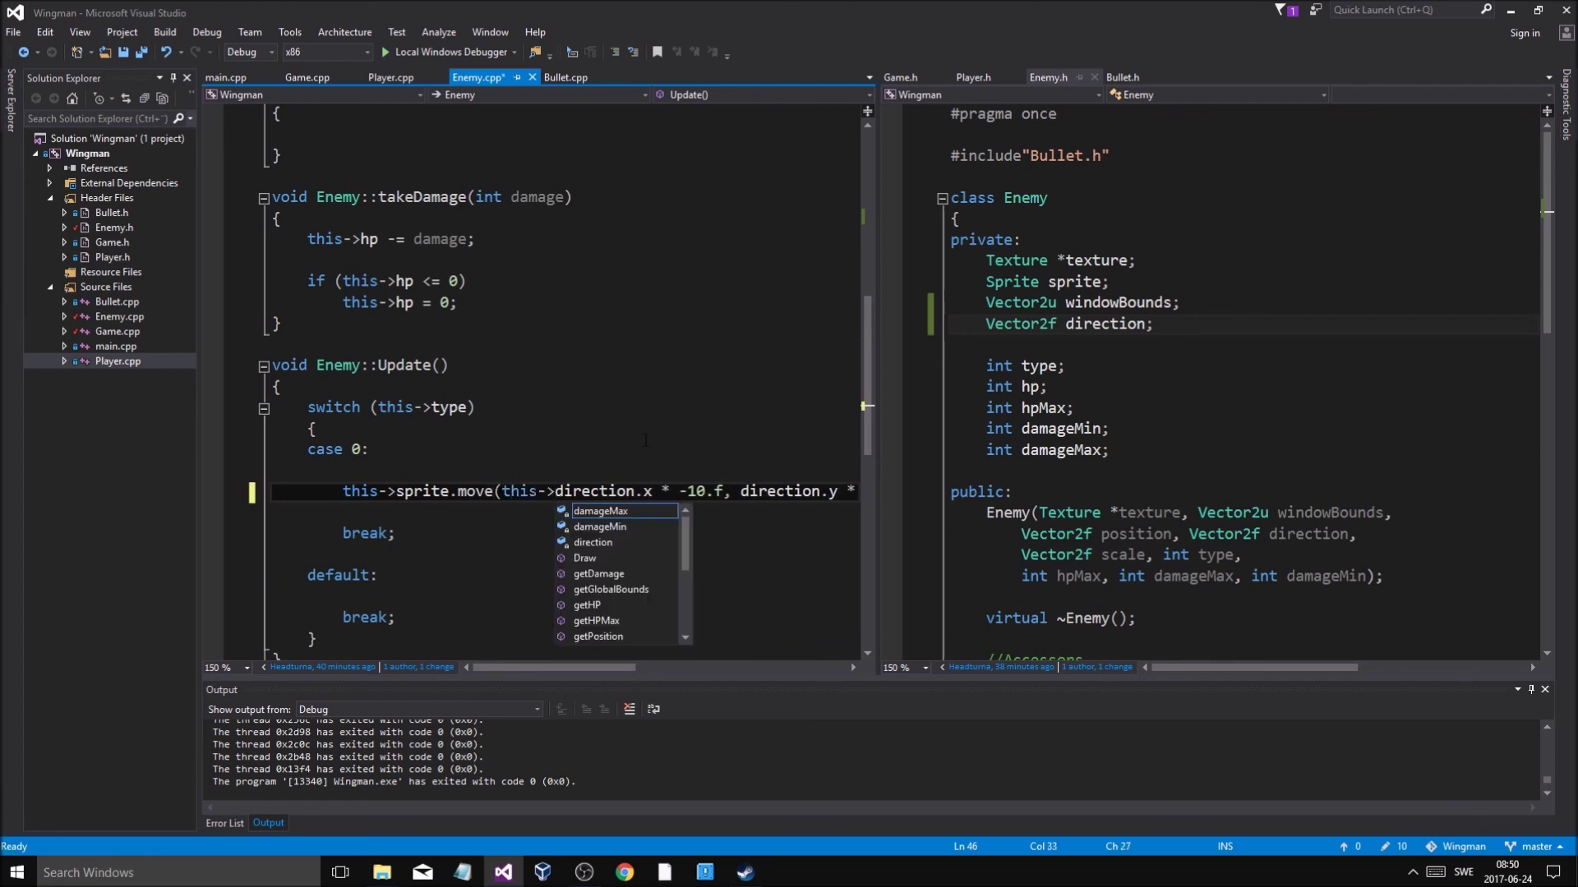
{"action": "left_click", "coordinate": [739, 491]}
{"action": "key", "text": "Return"}
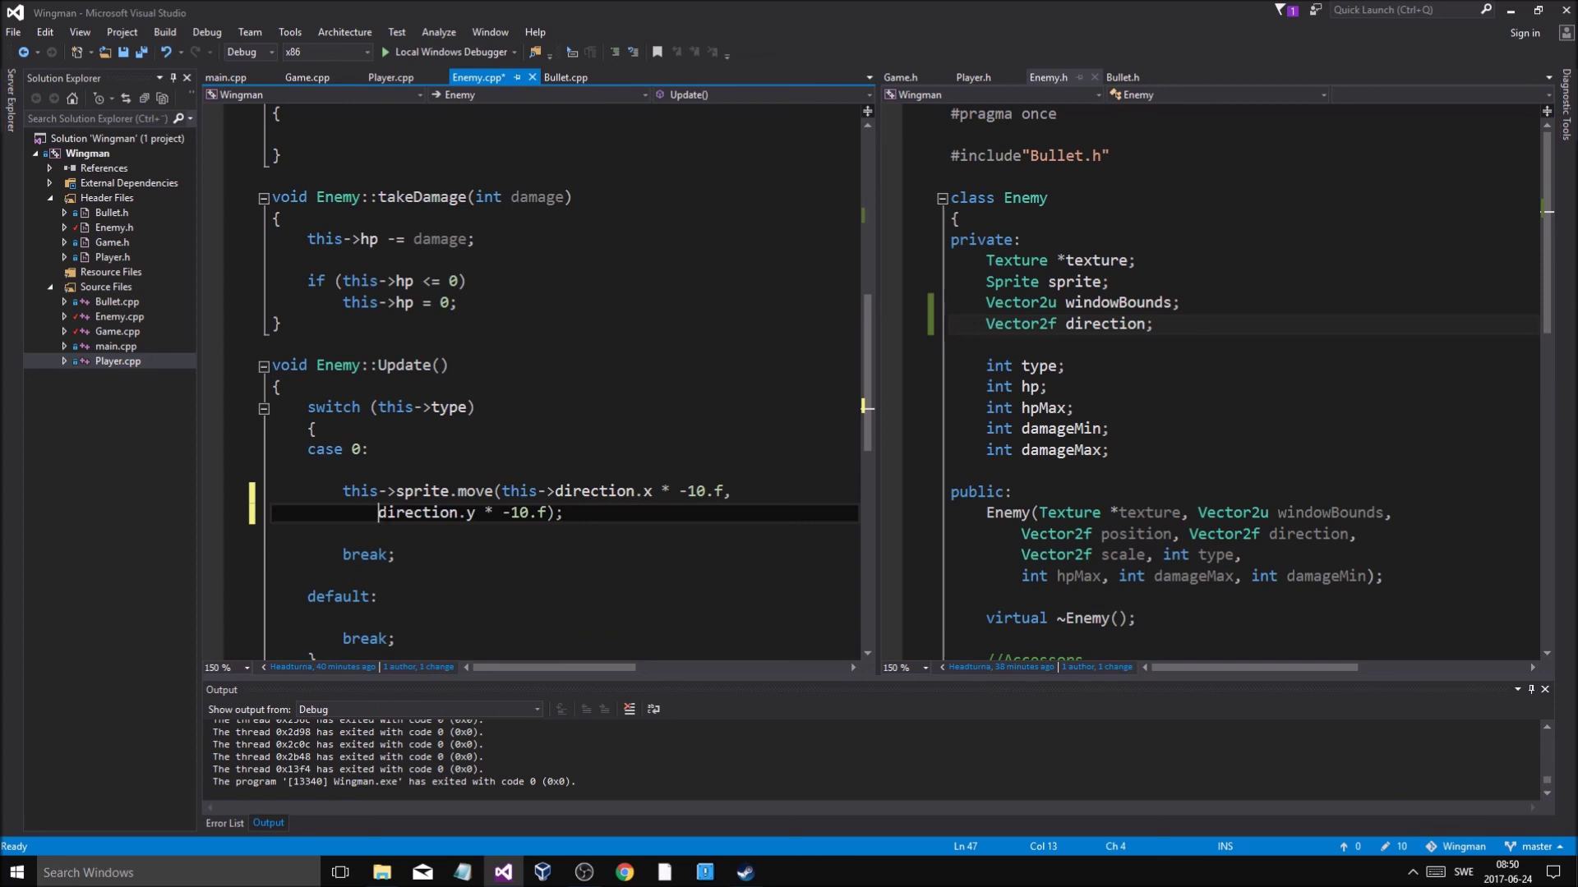
{"action": "type", "text": "this->"}
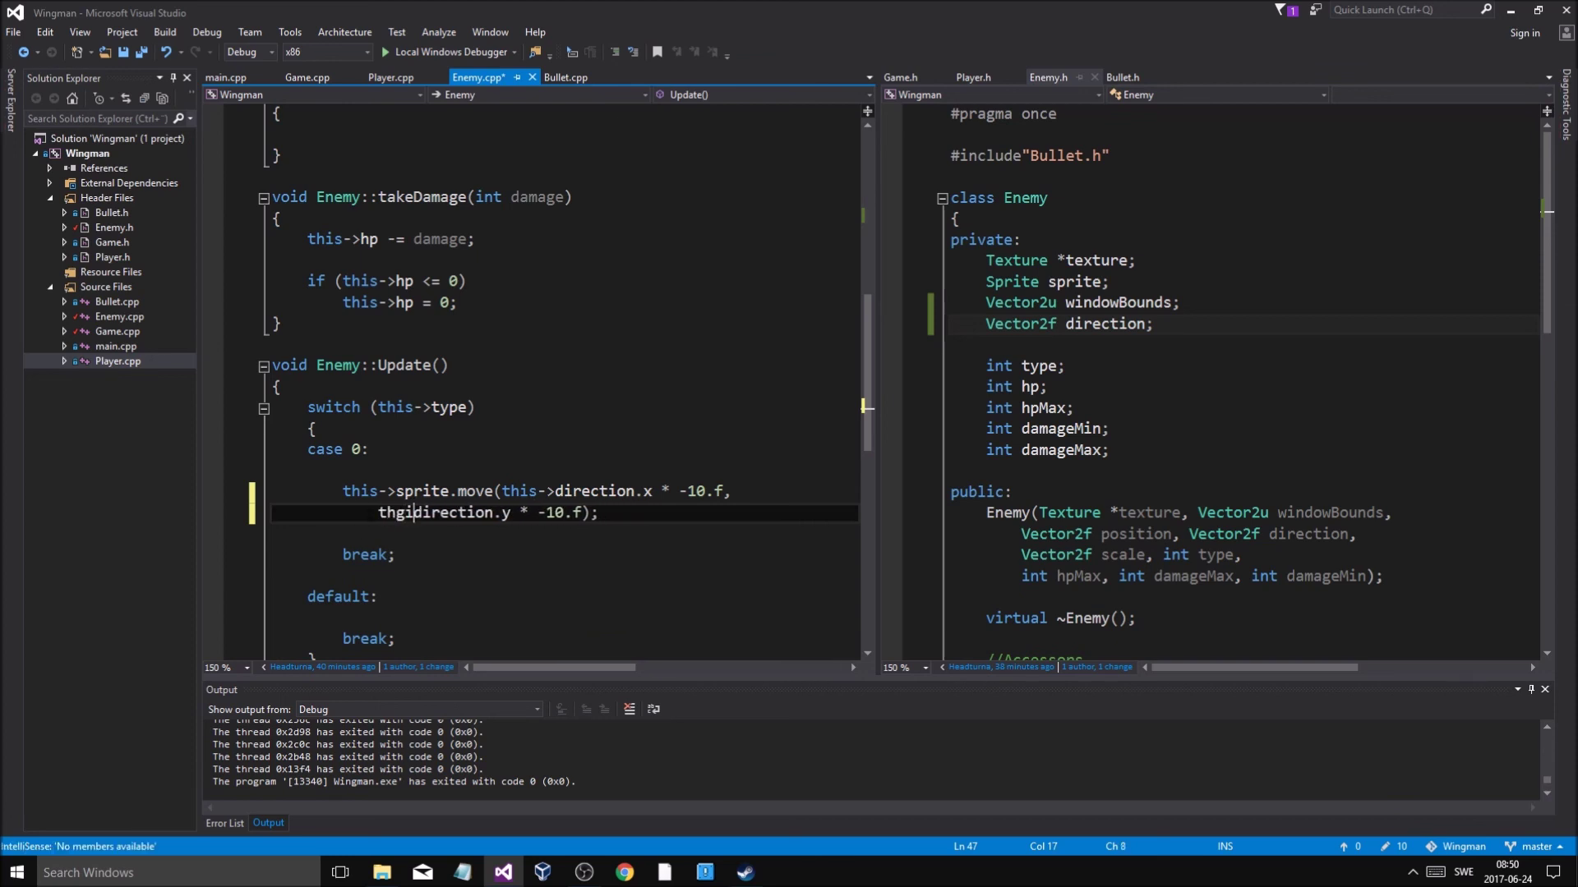
{"action": "key", "text": "BackSpace"}
{"action": "key", "text": "BackSpace"}
{"action": "key", "text": "BackSpace"}
{"action": "type", "text": "is->"}
{"action": "key", "text": "ctrl+s"}
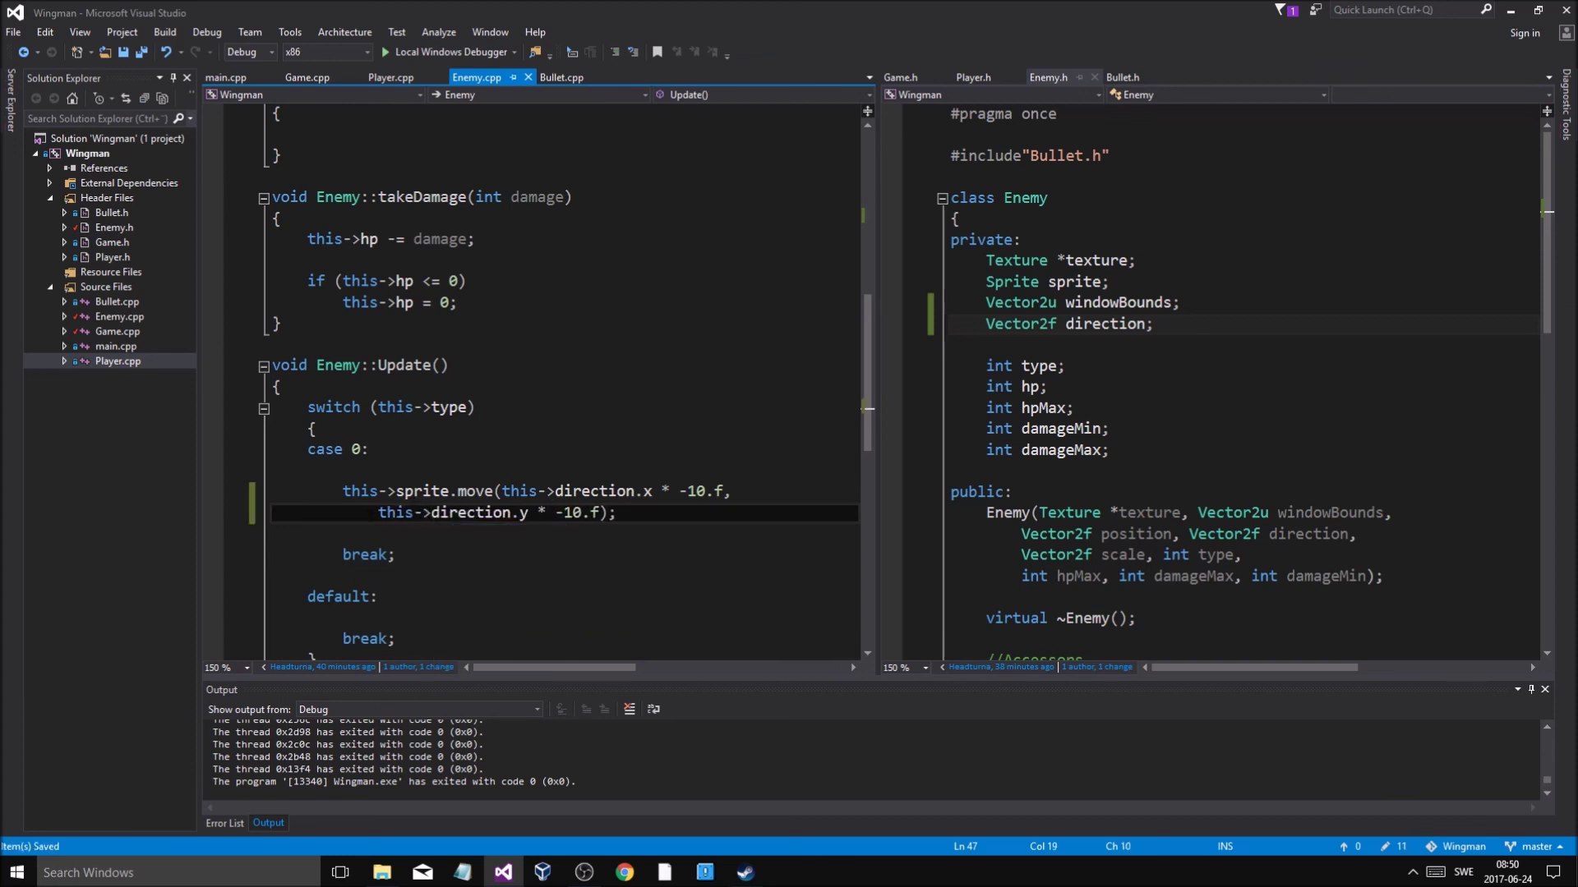
{"action": "scroll", "coordinate": [614, 524], "scroll_direction": "up", "scroll_amount": 6}
{"action": "scroll", "coordinate": [614, 525], "scroll_direction": "up", "scroll_amount": 3}
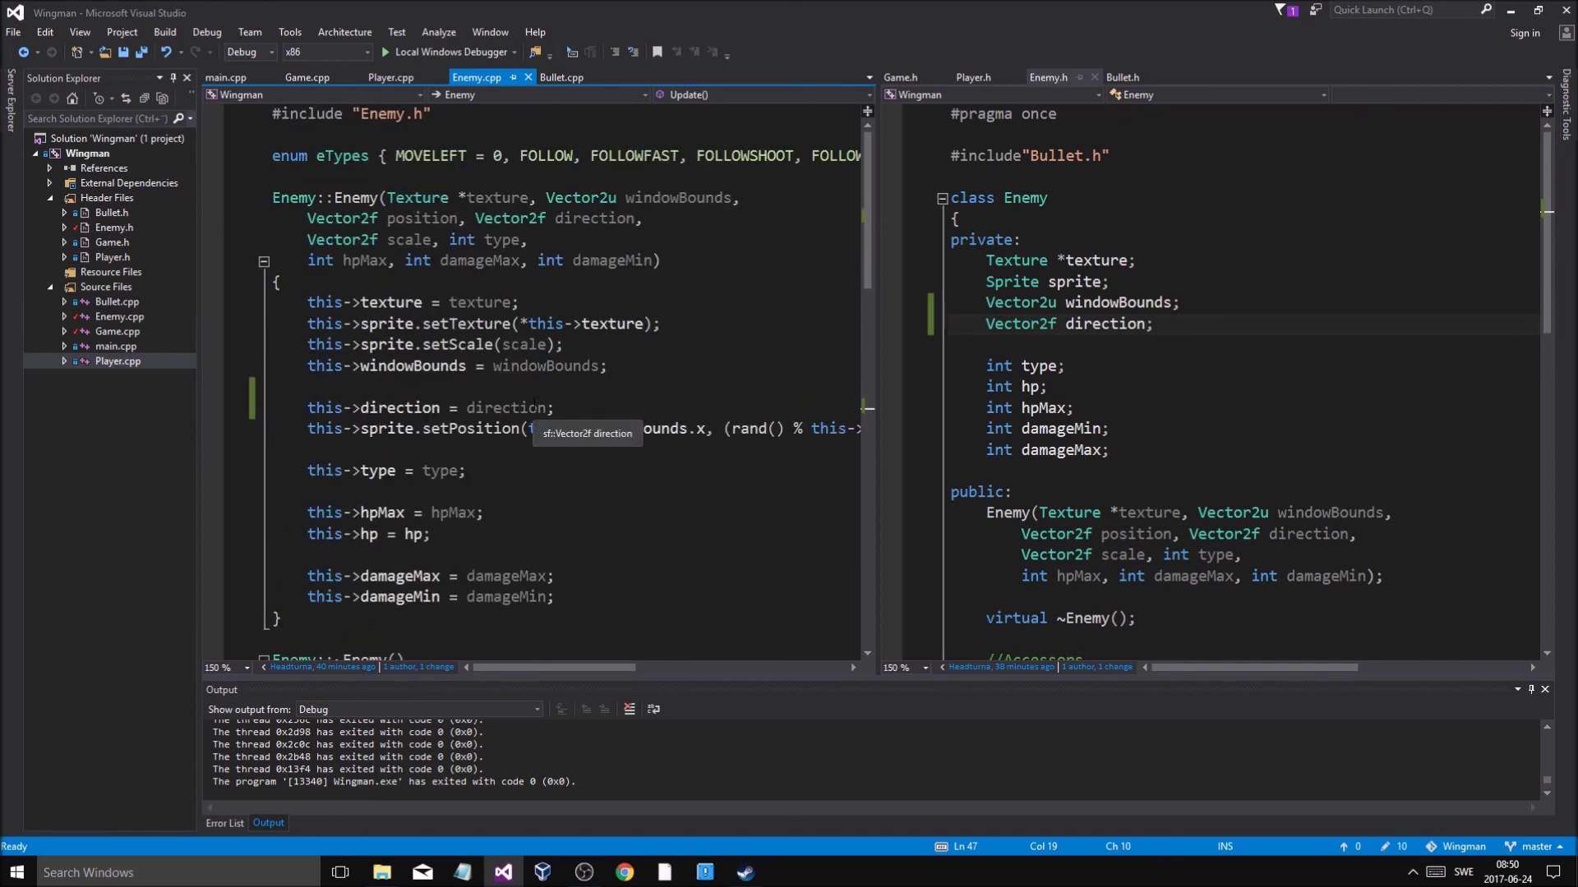
Show Game::Update's Vector2f(-1.f, 0.f) enemy spawn call, then run and close Wingman
{"action": "left_click", "coordinate": [390, 78]}
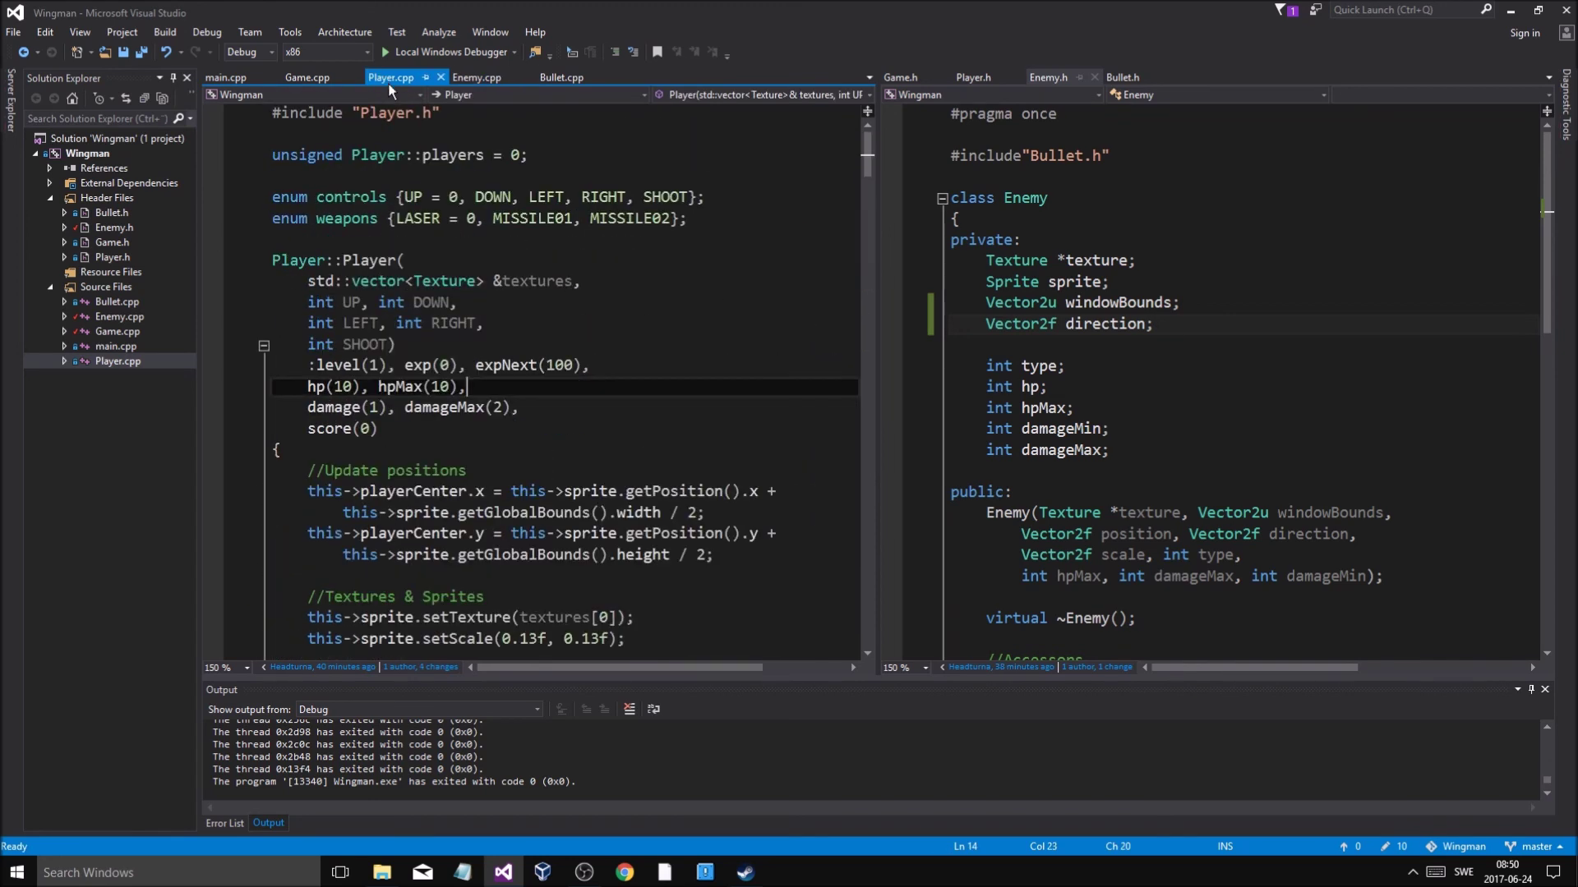
{"action": "left_click", "coordinate": [489, 77]}
{"action": "left_click", "coordinate": [307, 77]}
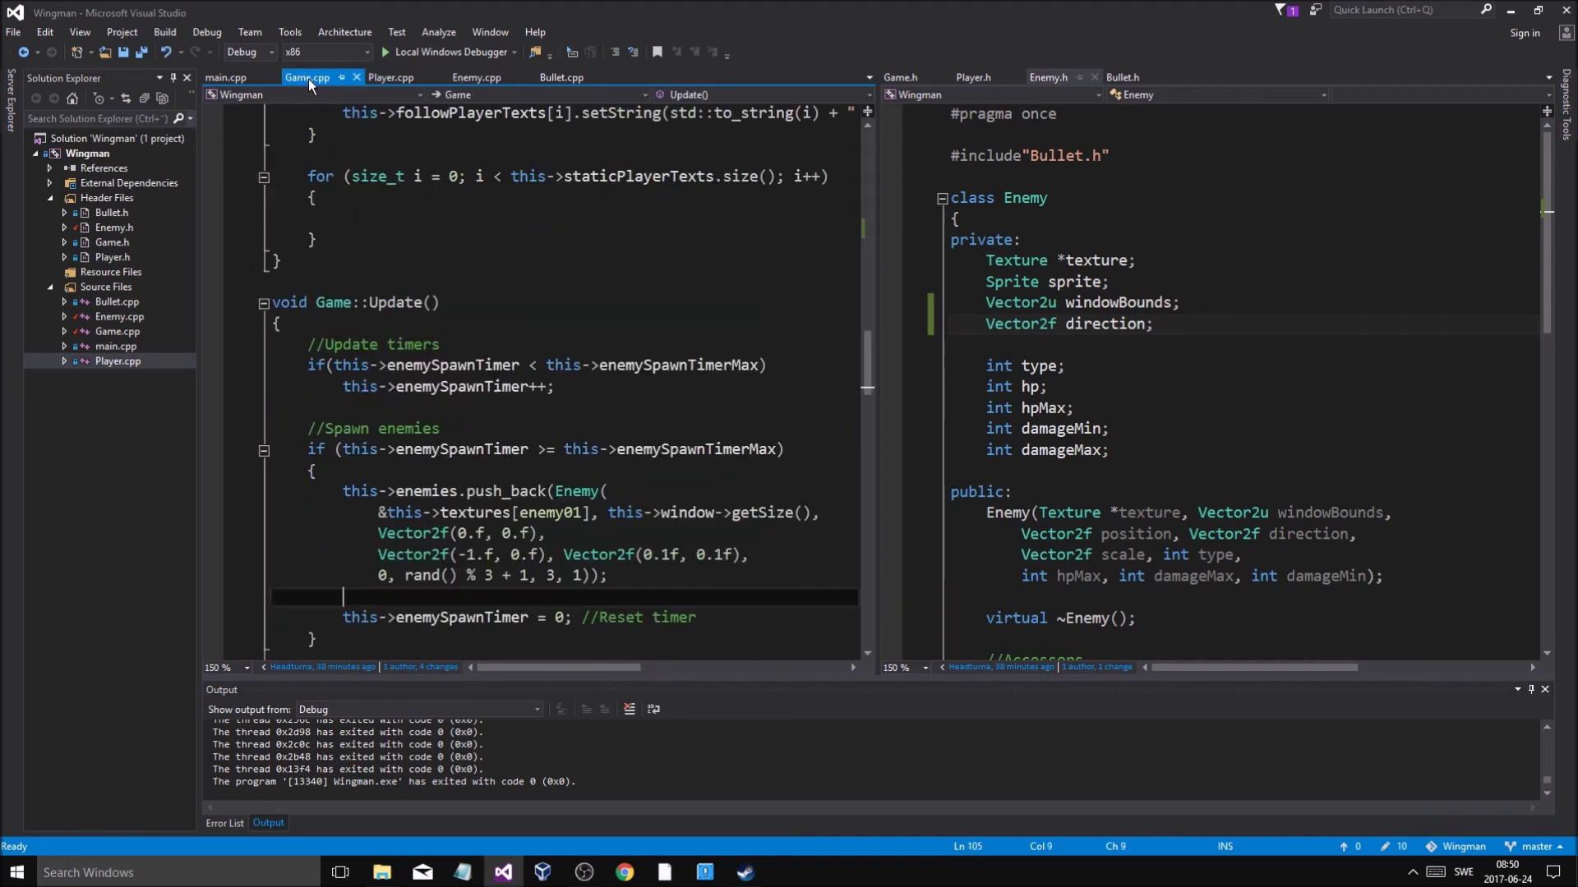
{"action": "key", "text": "Up"}
{"action": "key", "text": "Up"}
{"action": "key", "text": "Up"}
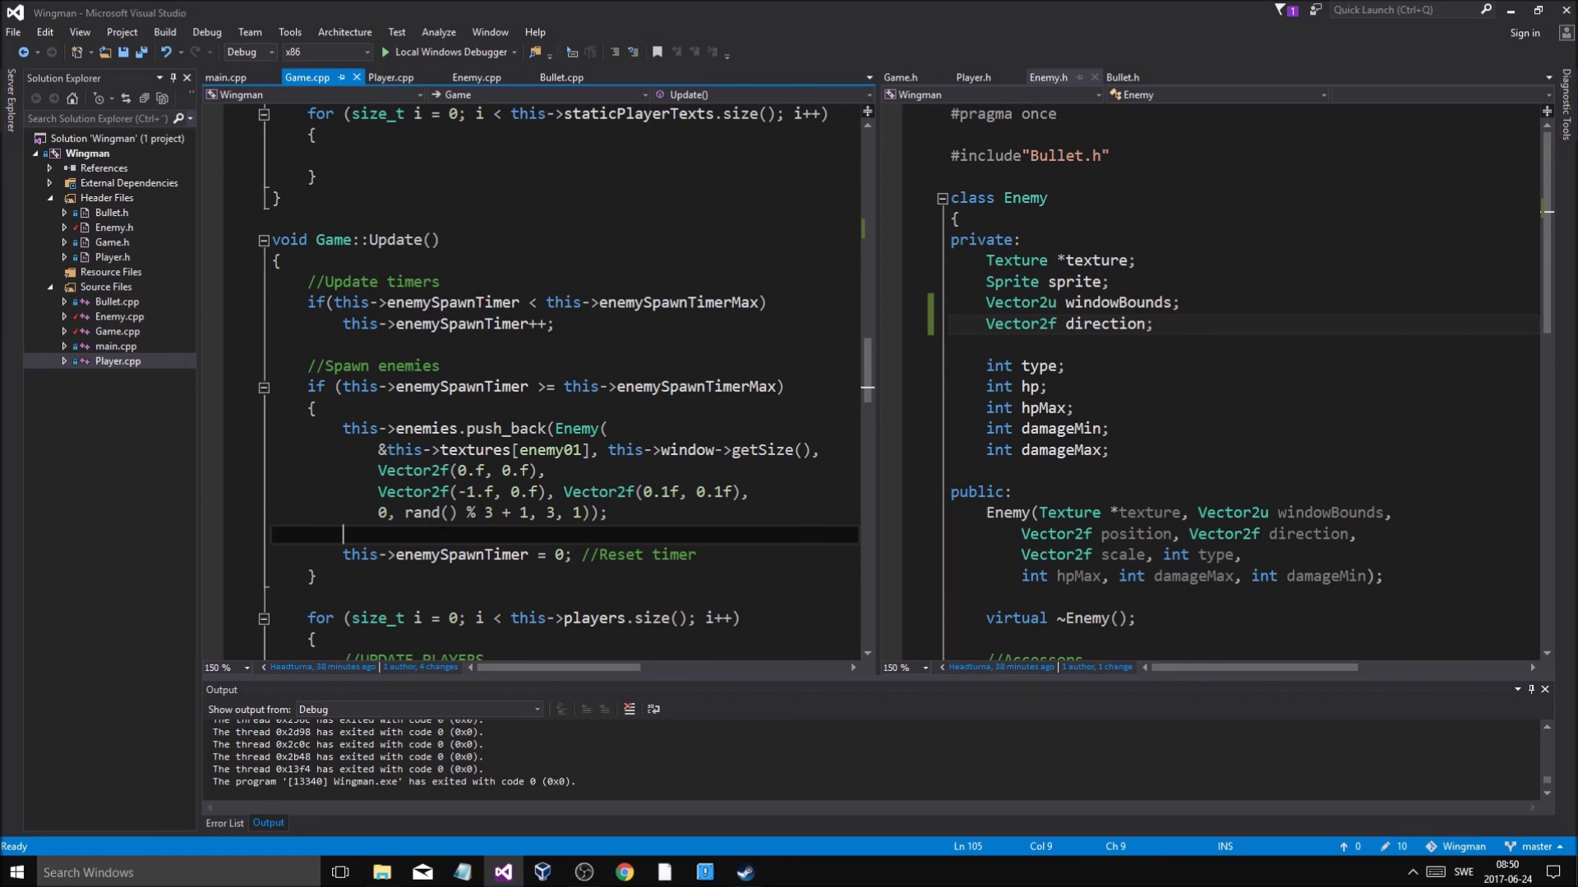
{"action": "key", "text": "Up"}
{"action": "key", "text": "Up"}
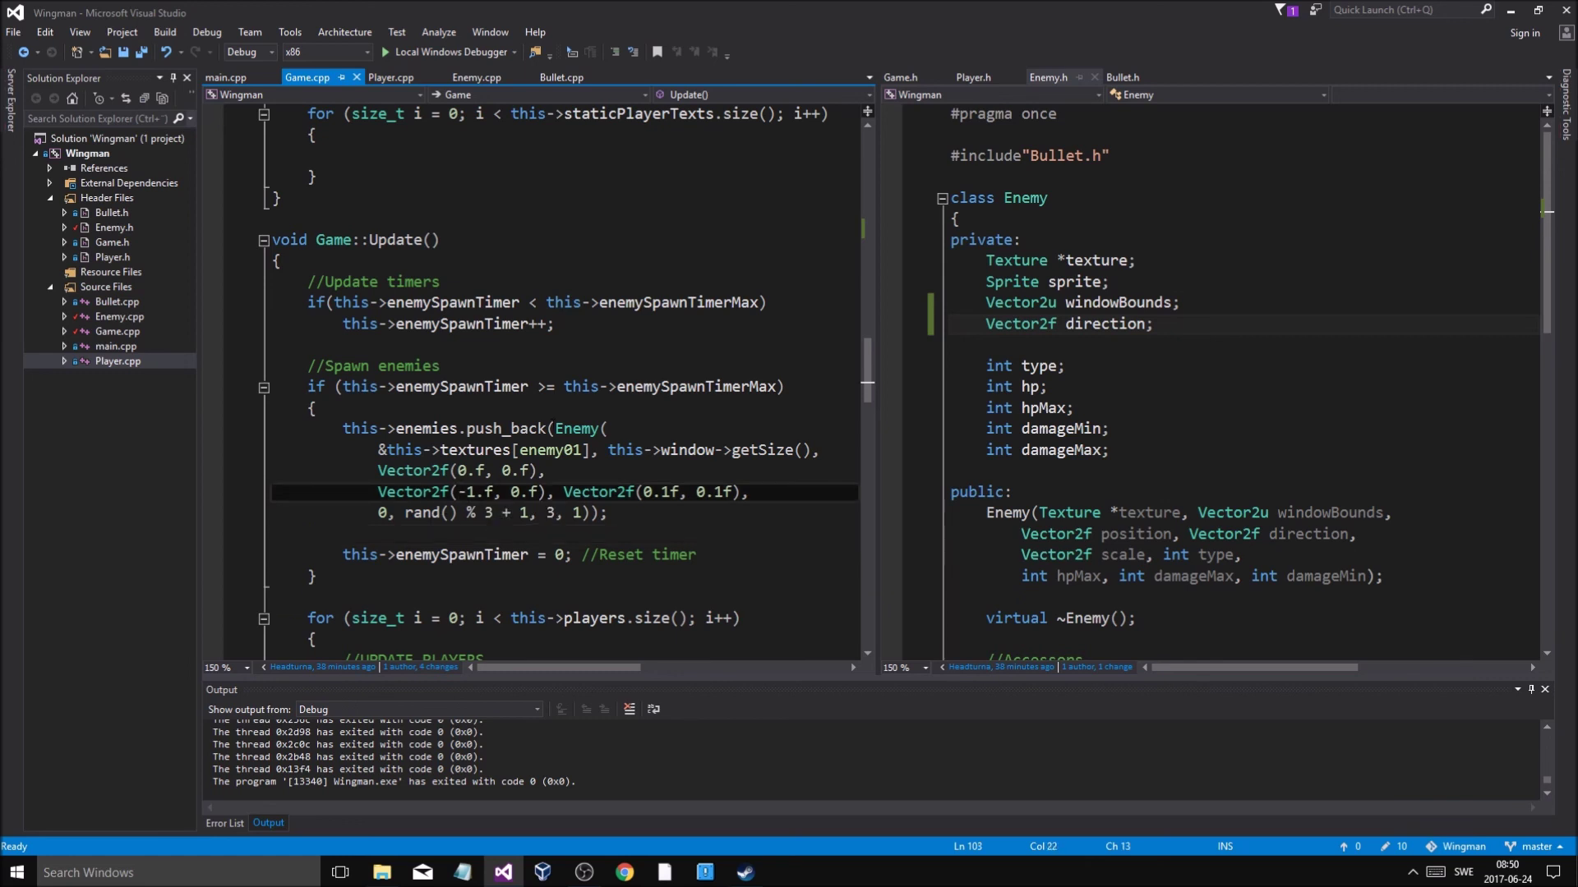
{"action": "left_click", "coordinate": [472, 53]}
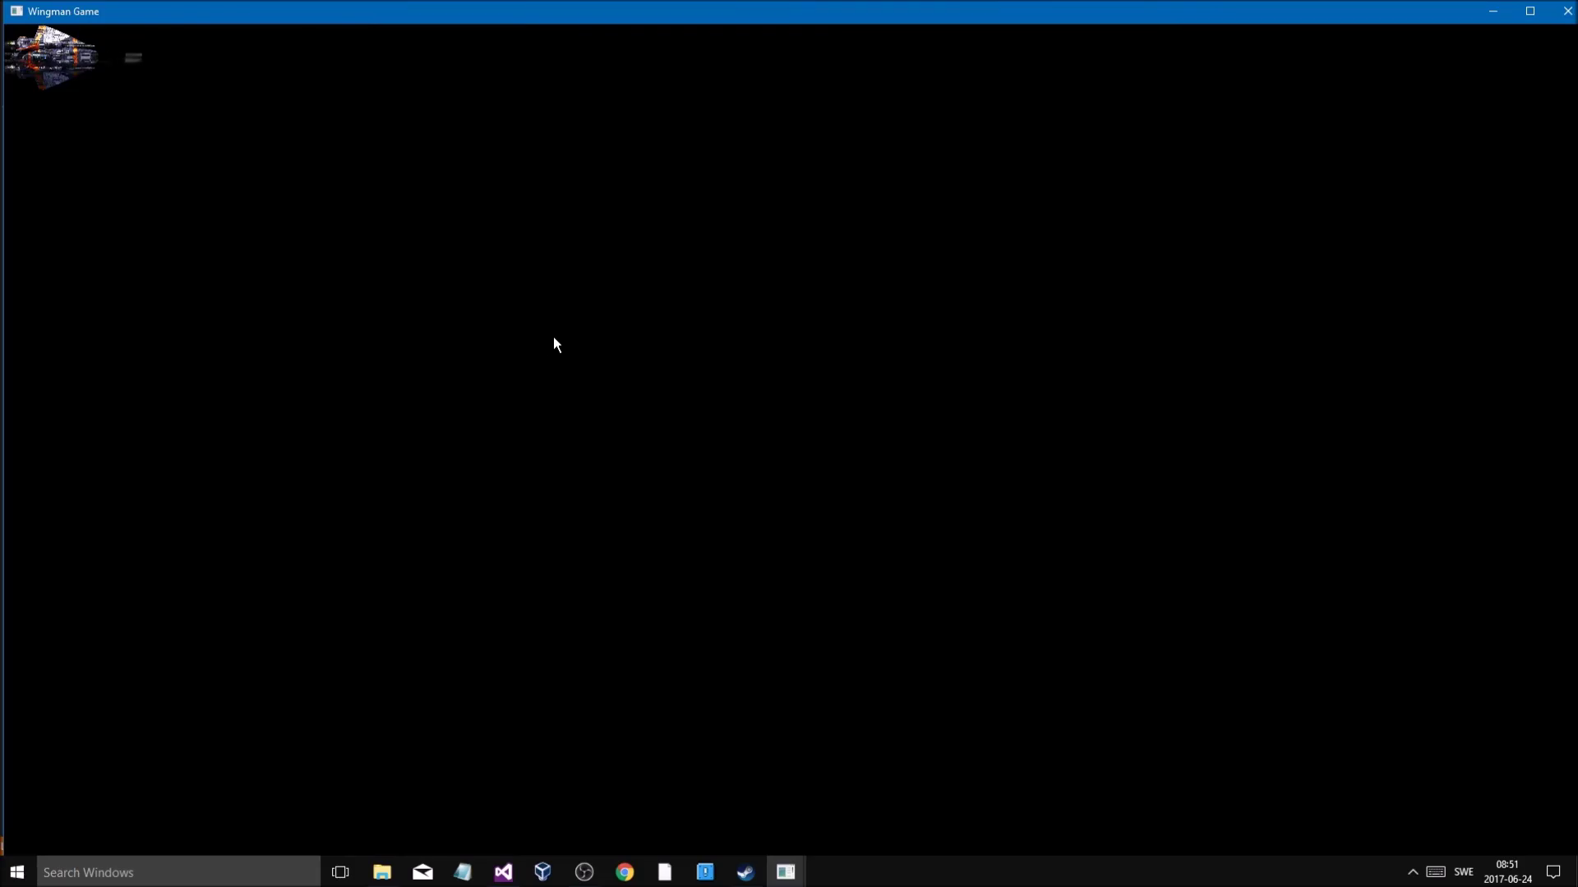
{"action": "left_click", "coordinate": [1567, 10]}
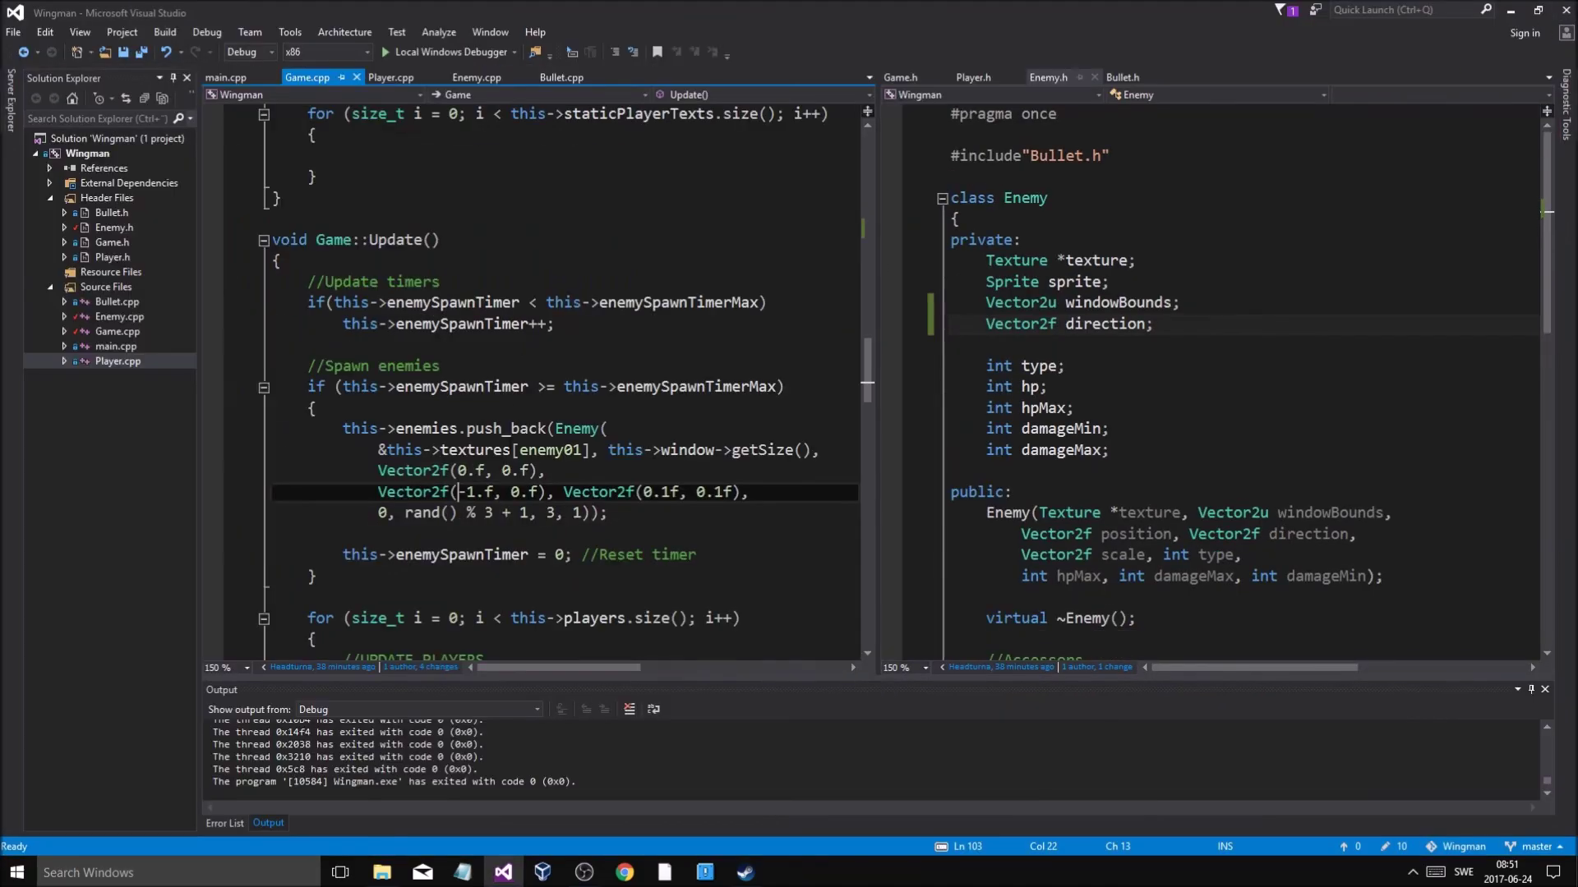
Undo the direction edits to restore sprite.move(-10.f, 0.f) and launch the build
{"action": "left_click", "coordinate": [476, 77]}
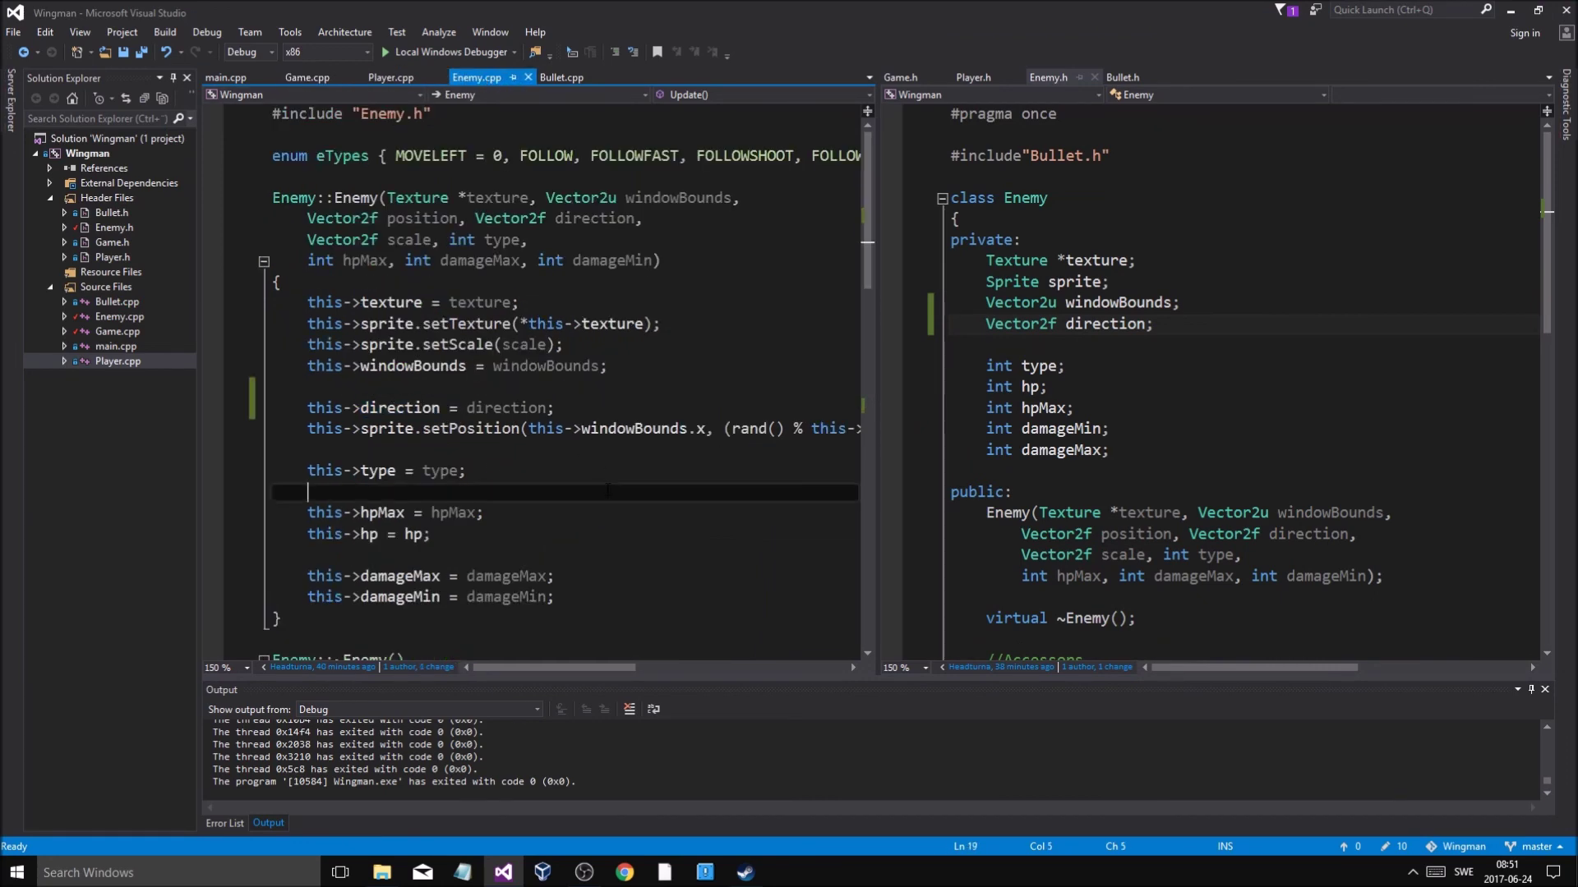
{"action": "key", "text": "Up"}
{"action": "key", "text": "Up"}
{"action": "key", "text": "Up"}
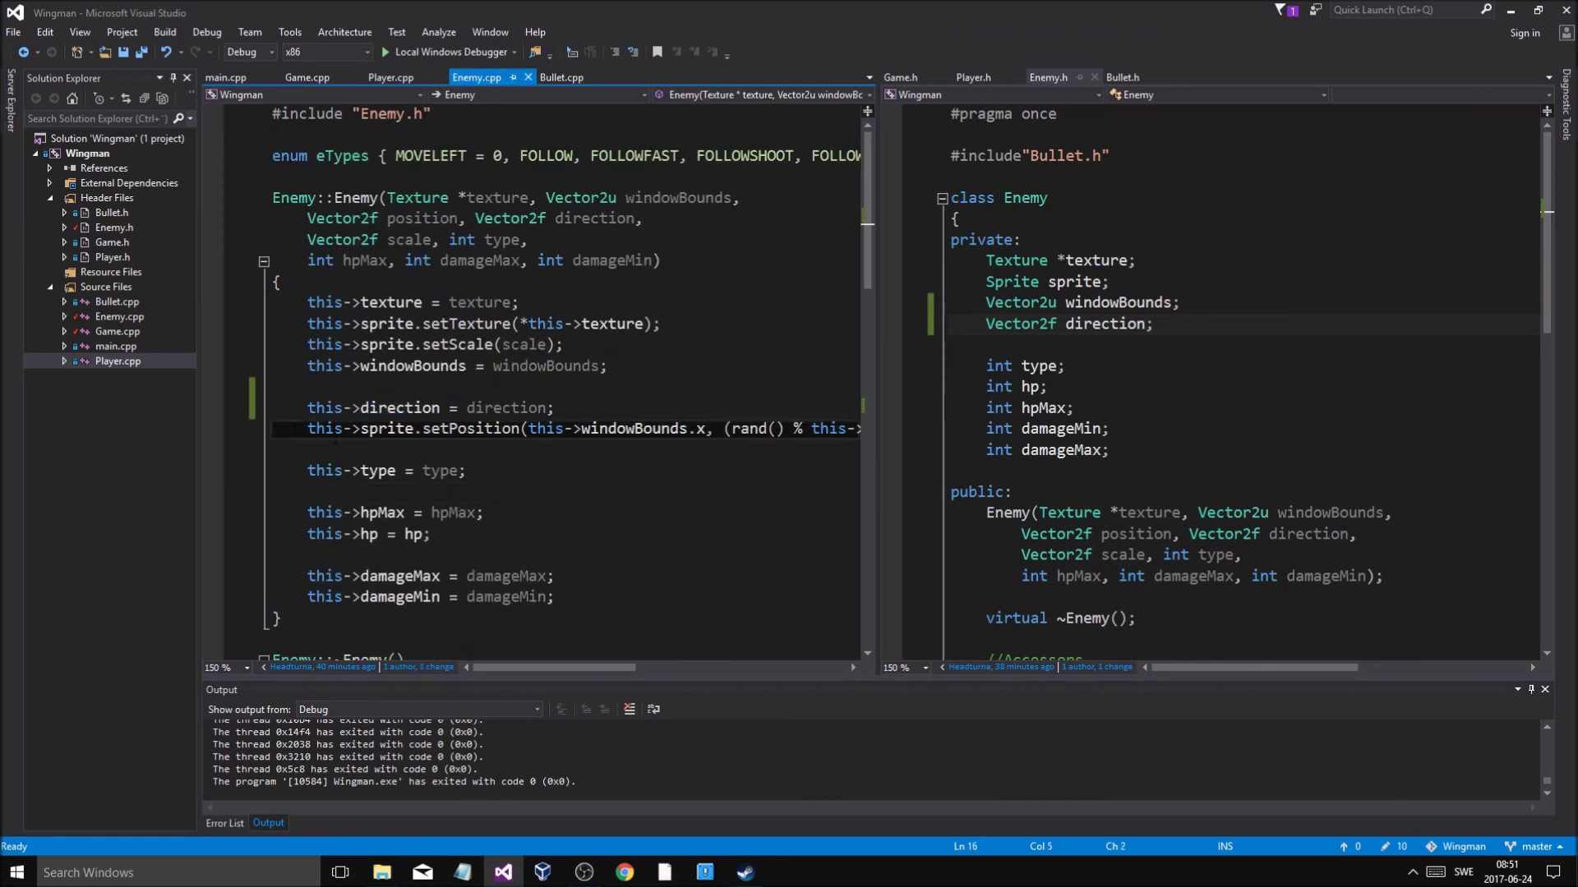
{"action": "scroll", "coordinate": [653, 476], "scroll_direction": "down", "scroll_amount": 10}
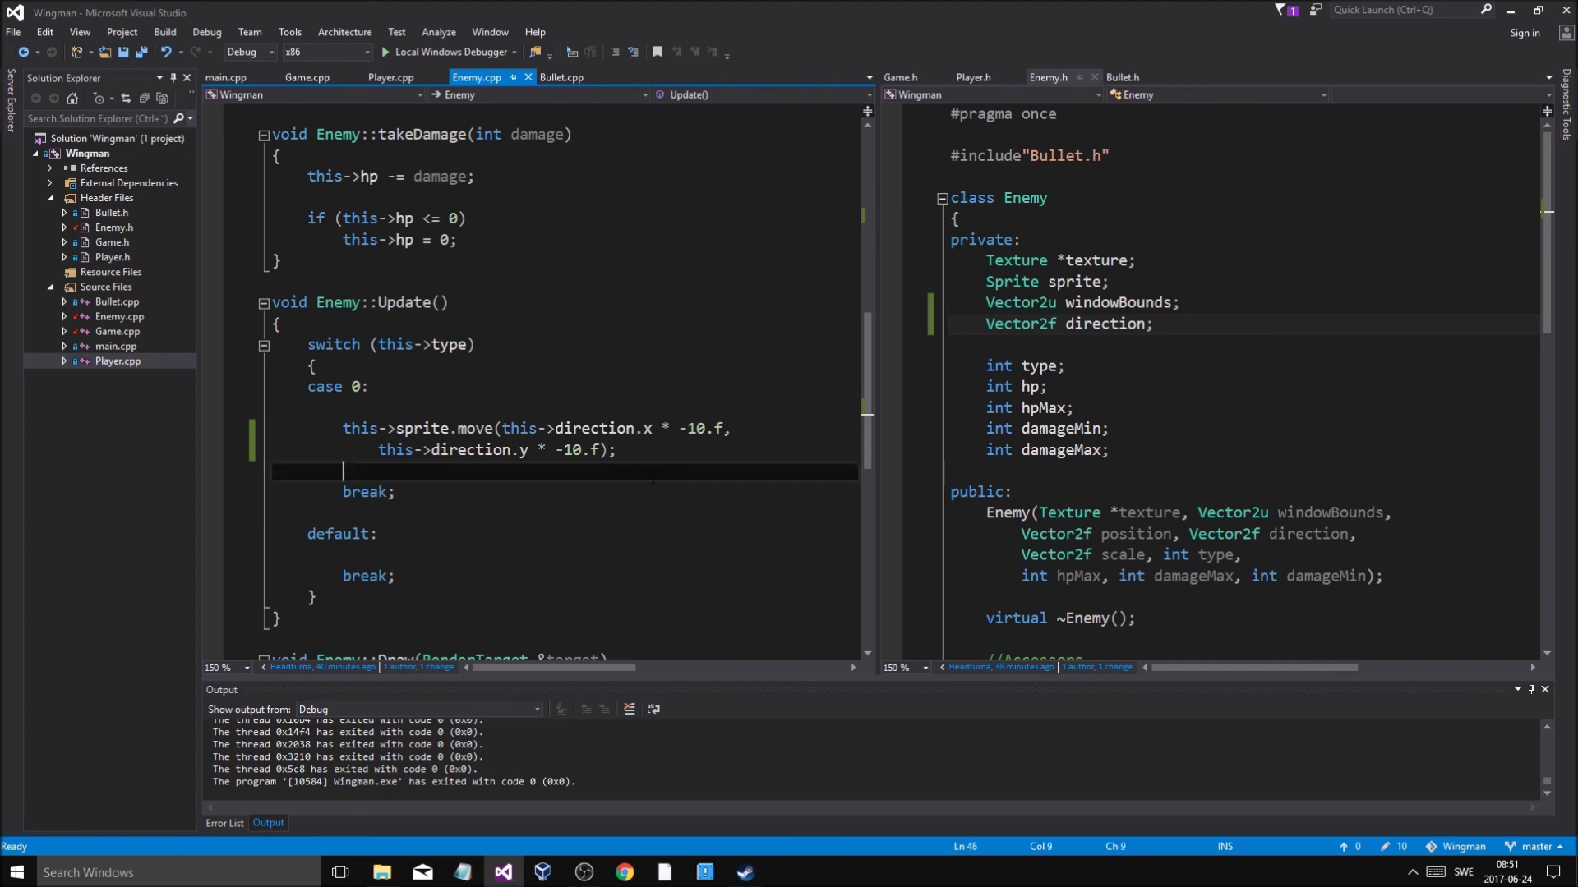
{"action": "left_click", "coordinate": [432, 449]}
{"action": "key", "text": "BackSpace"}
{"action": "key", "text": "BackSpace"}
{"action": "key", "text": "BackSpace"}
{"action": "key", "text": "BackSpace"}
{"action": "key", "text": "BackSpace"}
{"action": "key", "text": "BackSpace"}
{"action": "key", "text": "ctrl+minus"}
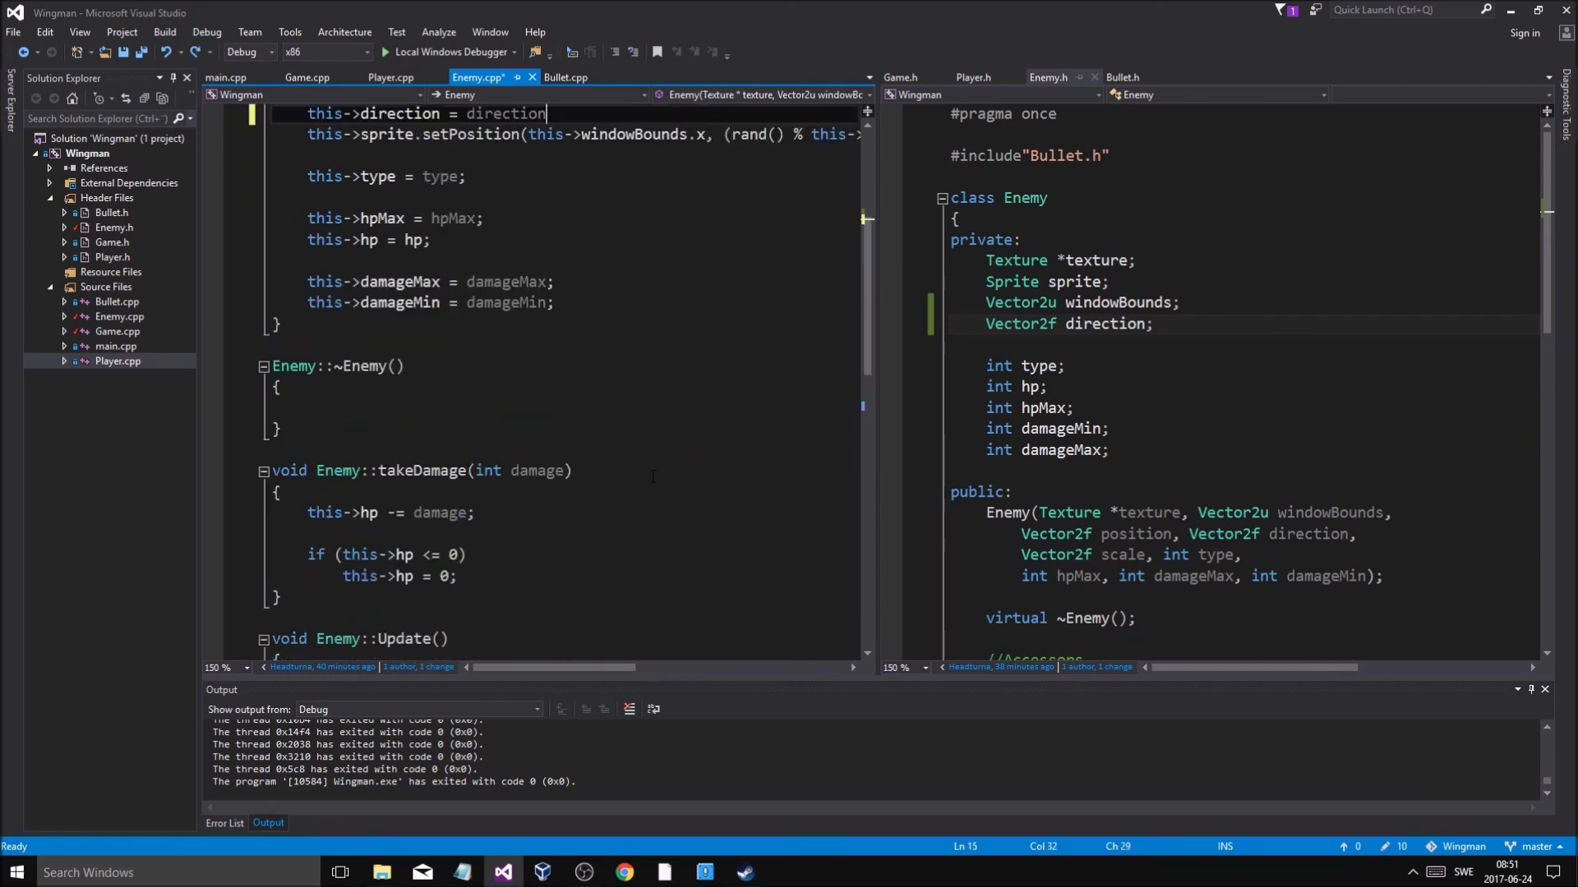
{"action": "key", "text": "ctrl+shift+minus"}
{"action": "key", "text": "ctrl+z"}
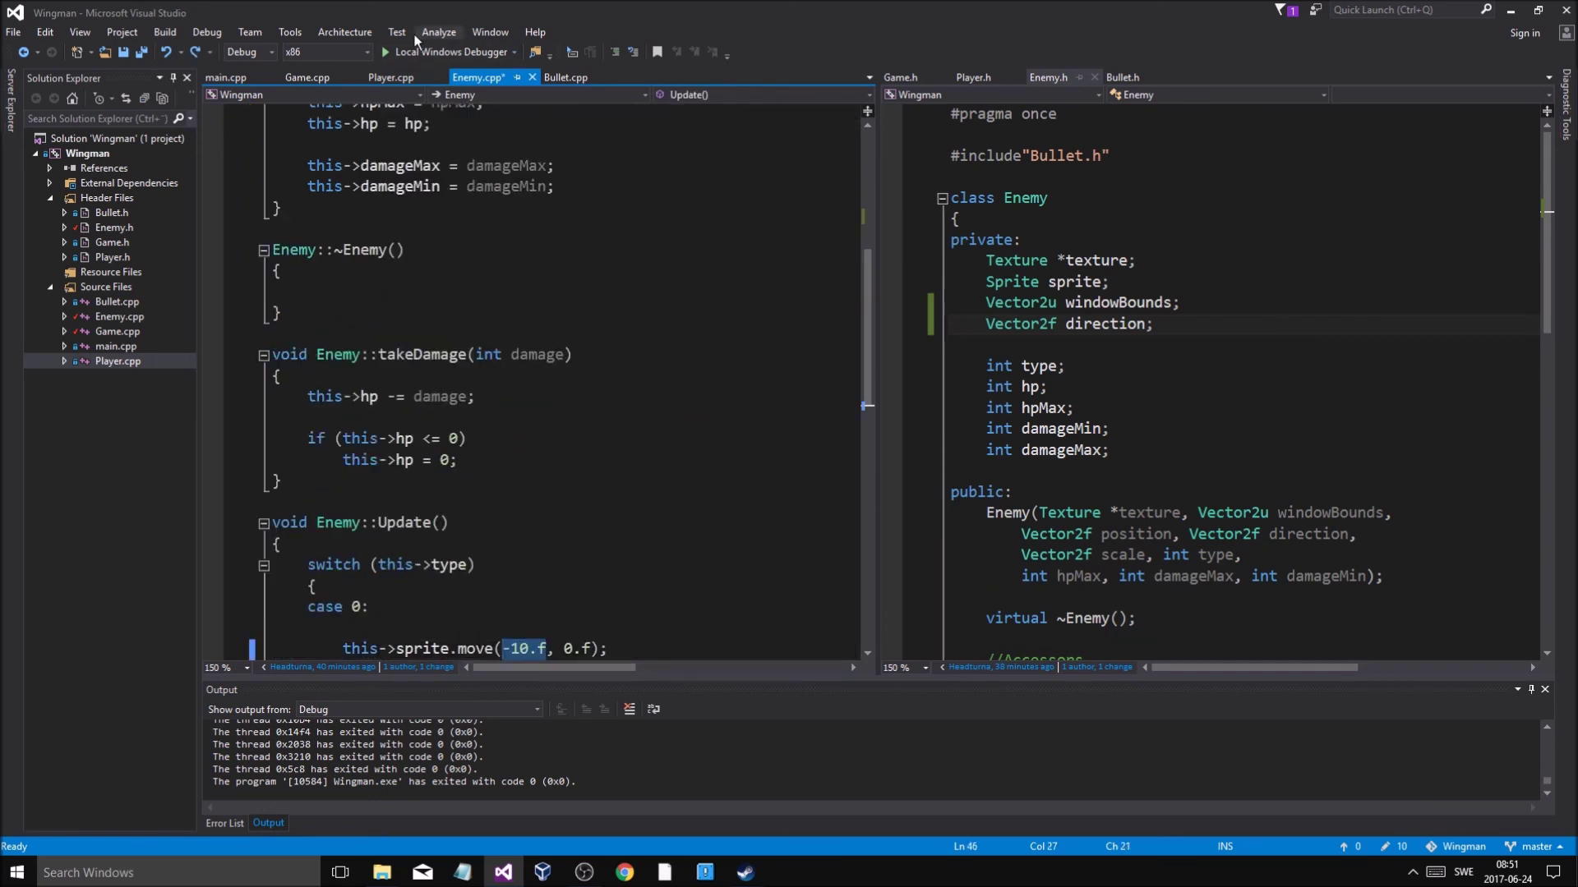
{"action": "left_click", "coordinate": [427, 51]}
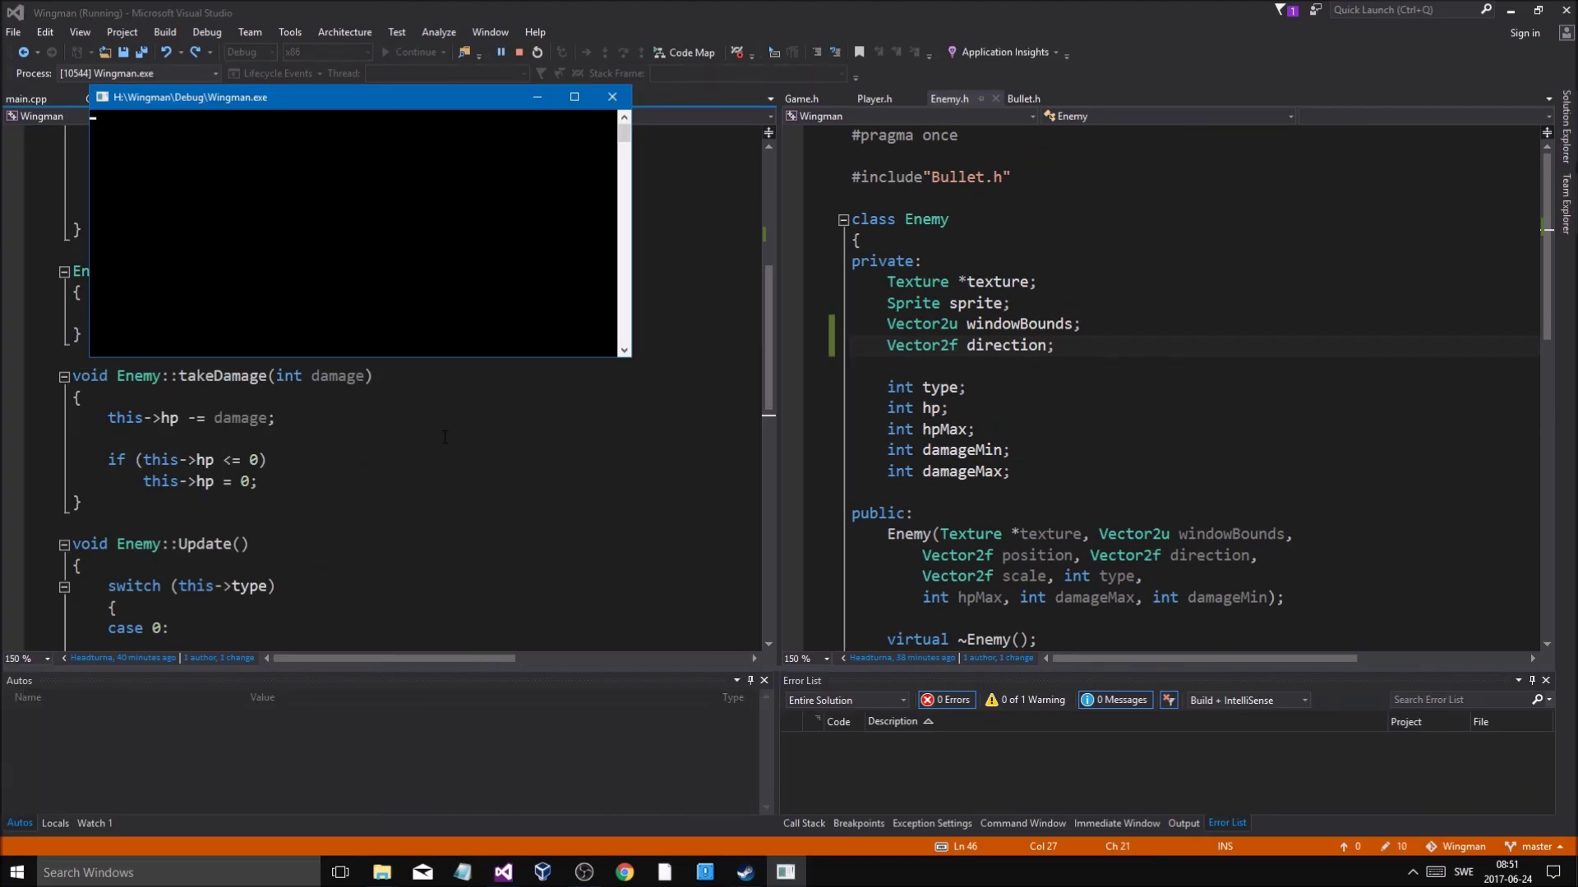
Weave the ship up and down with W/S while firing Space at the first enemies
{"action": "key", "text": "s"}
{"action": "key", "text": "space"}
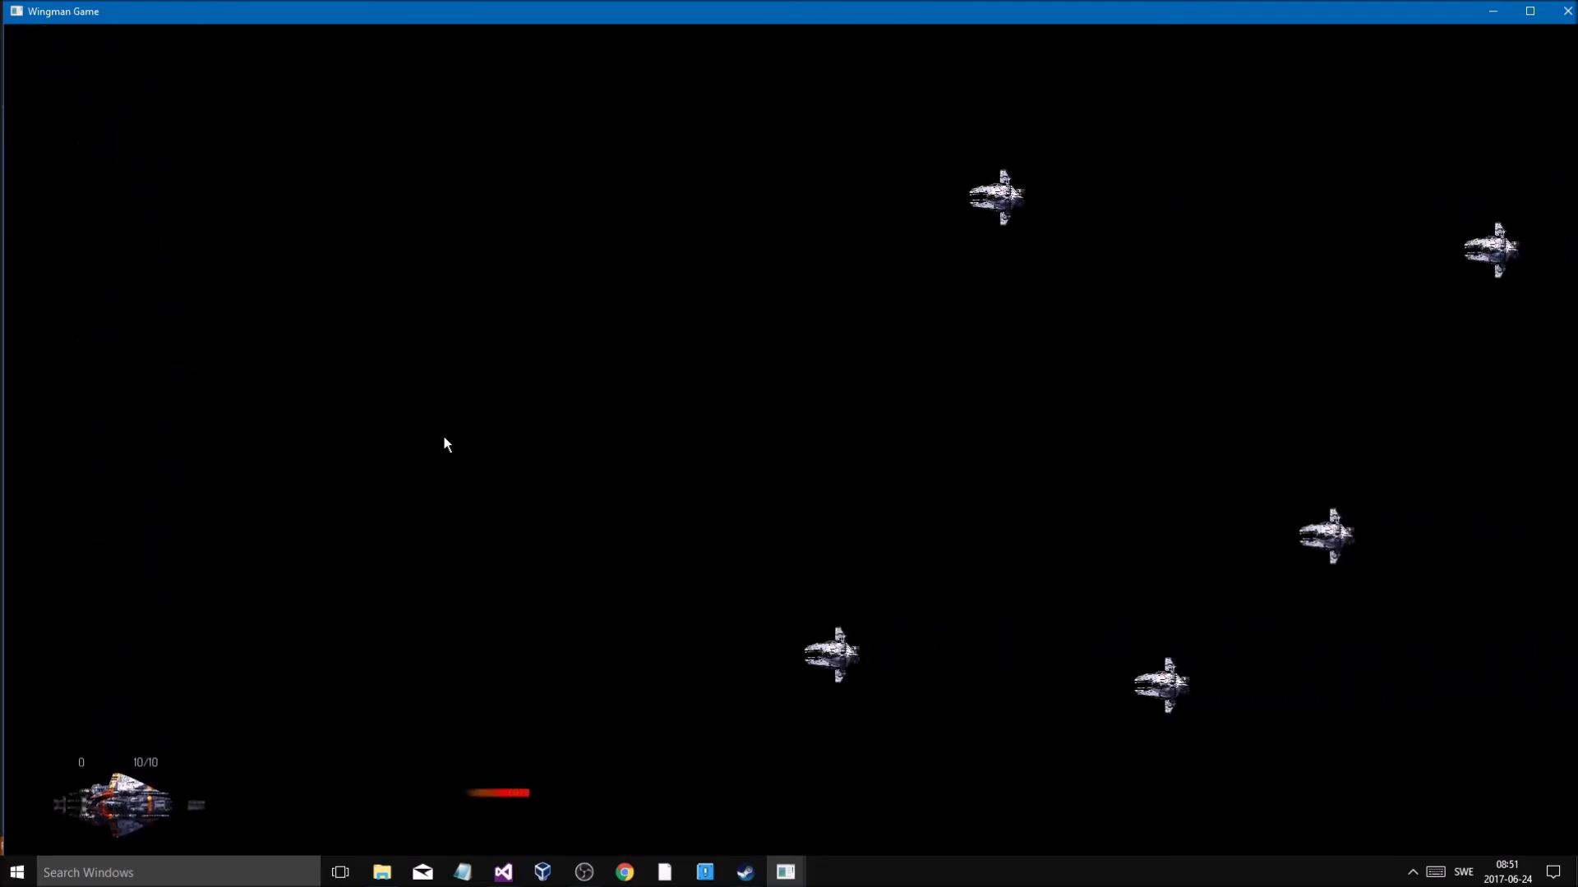
{"action": "key", "text": "w"}
{"action": "key", "text": "s"}
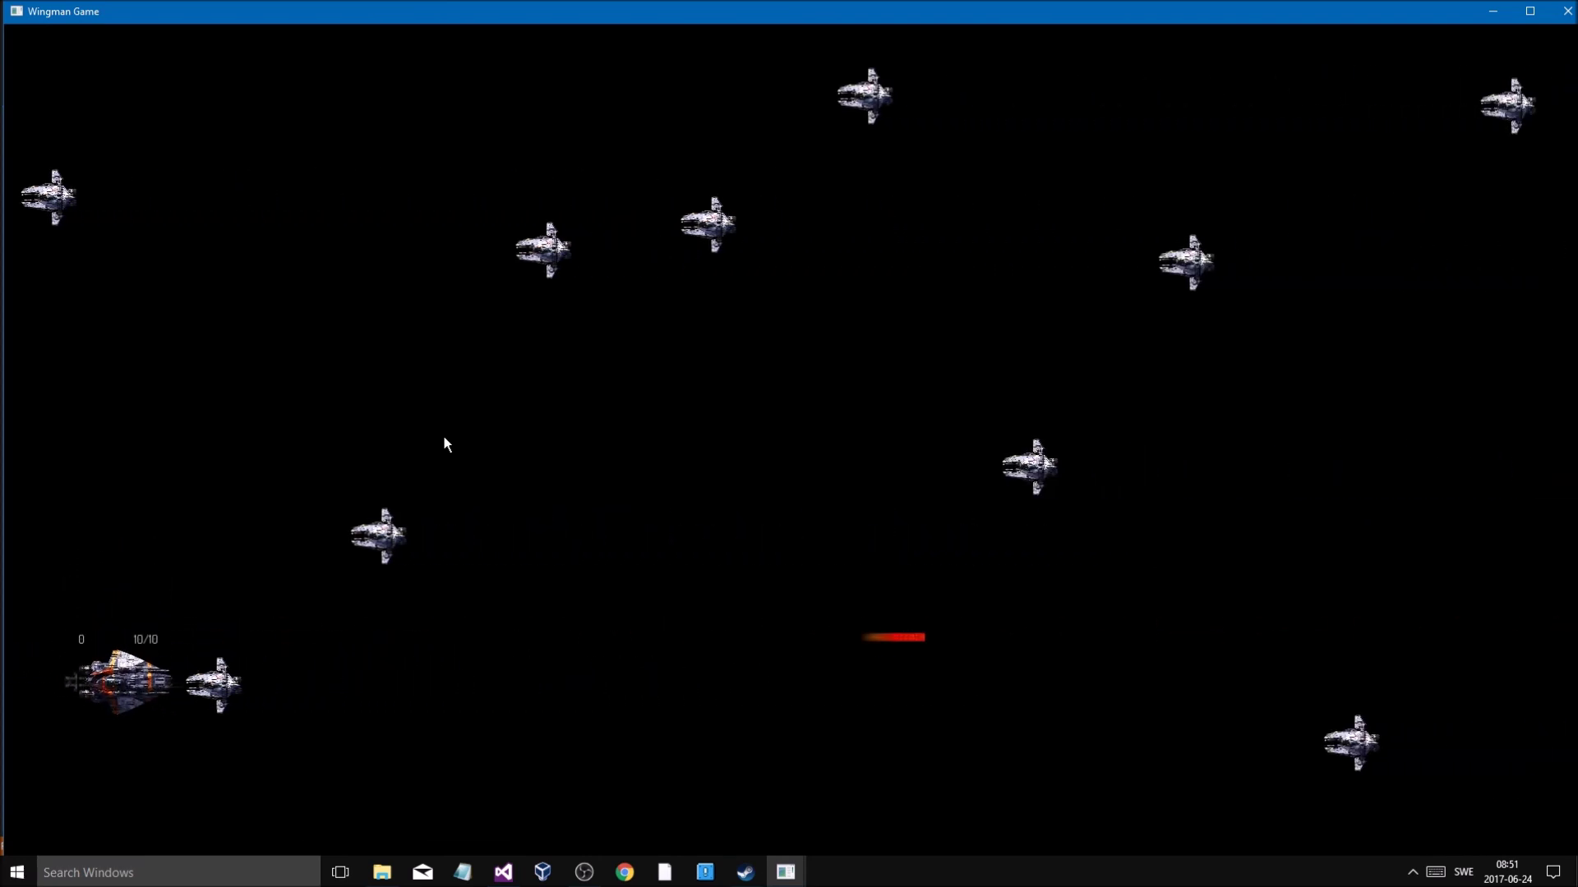
{"action": "key", "text": "s"}
{"action": "key", "text": "space"}
{"action": "key", "text": "w"}
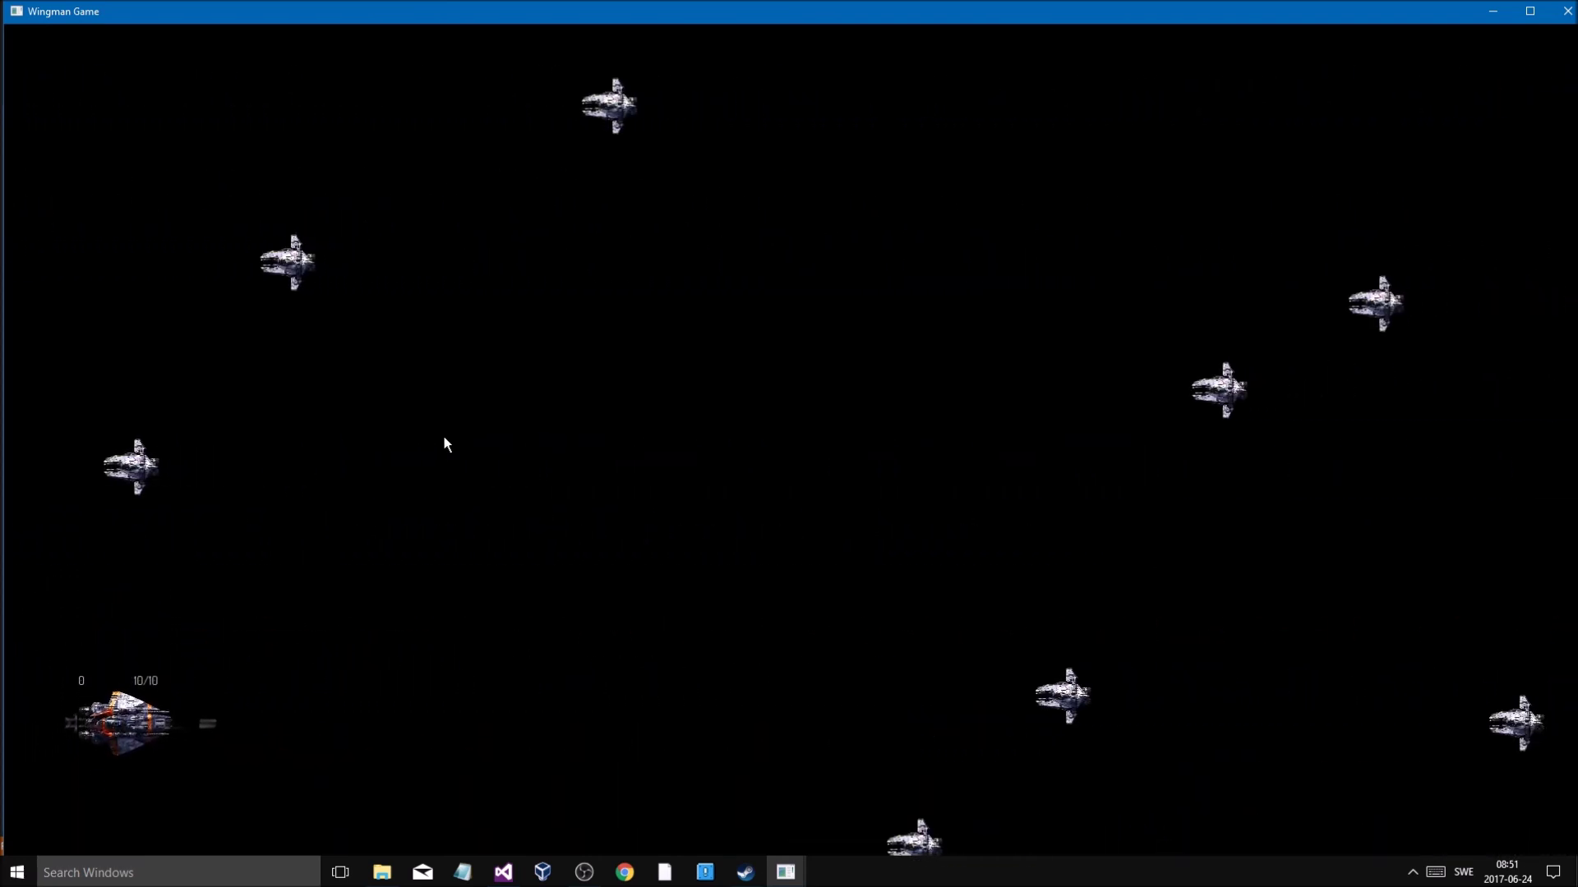
{"action": "key", "text": "w"}
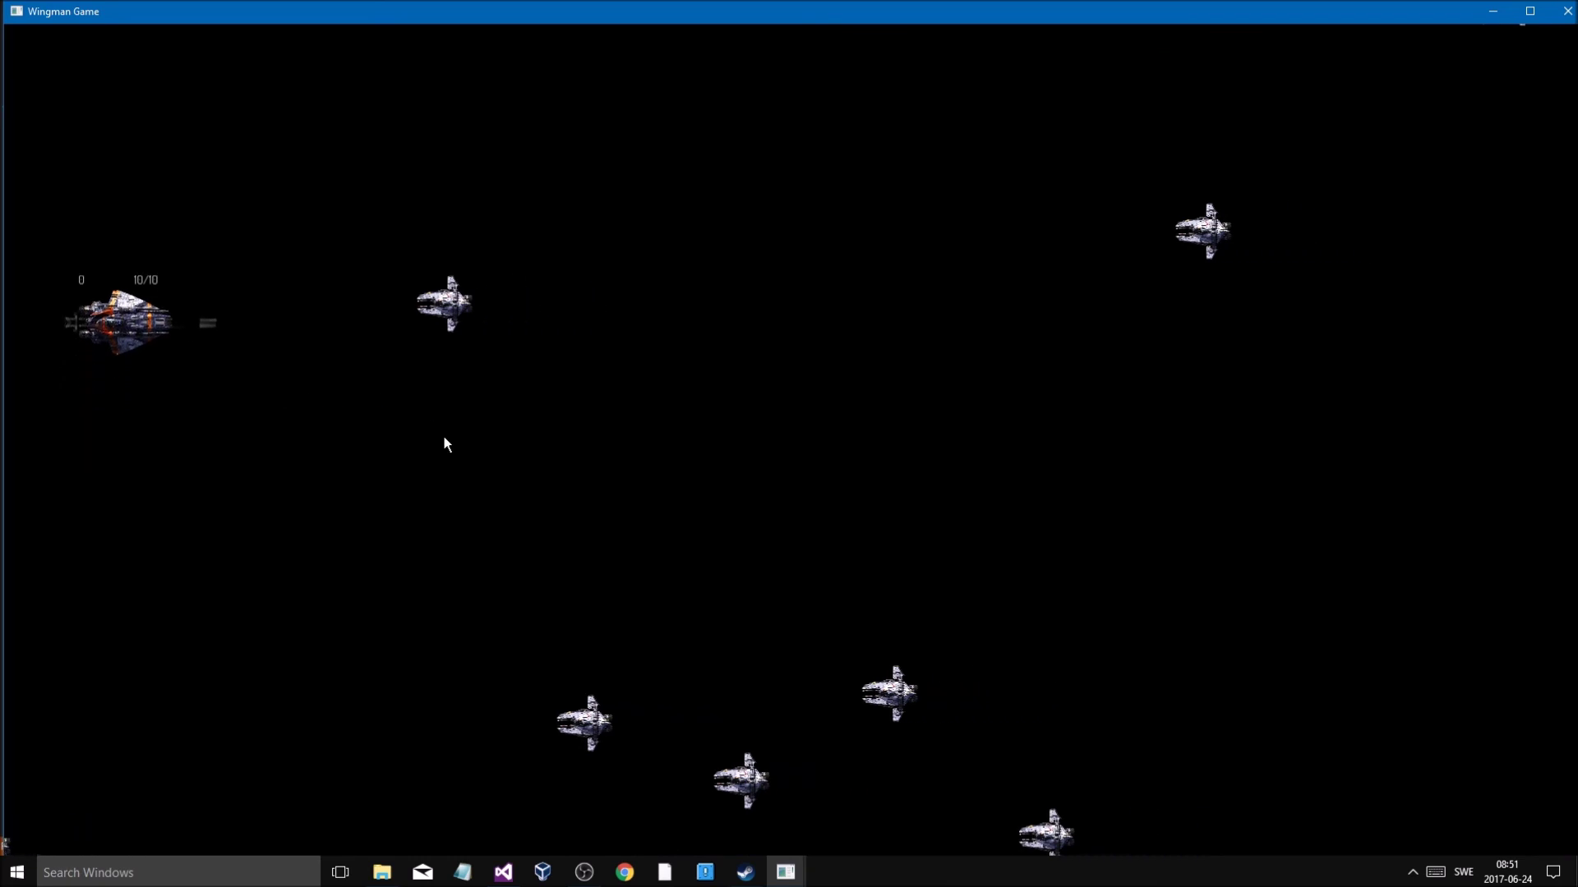
{"action": "key", "text": "w"}
{"action": "key", "text": "s"}
{"action": "key", "text": "space"}
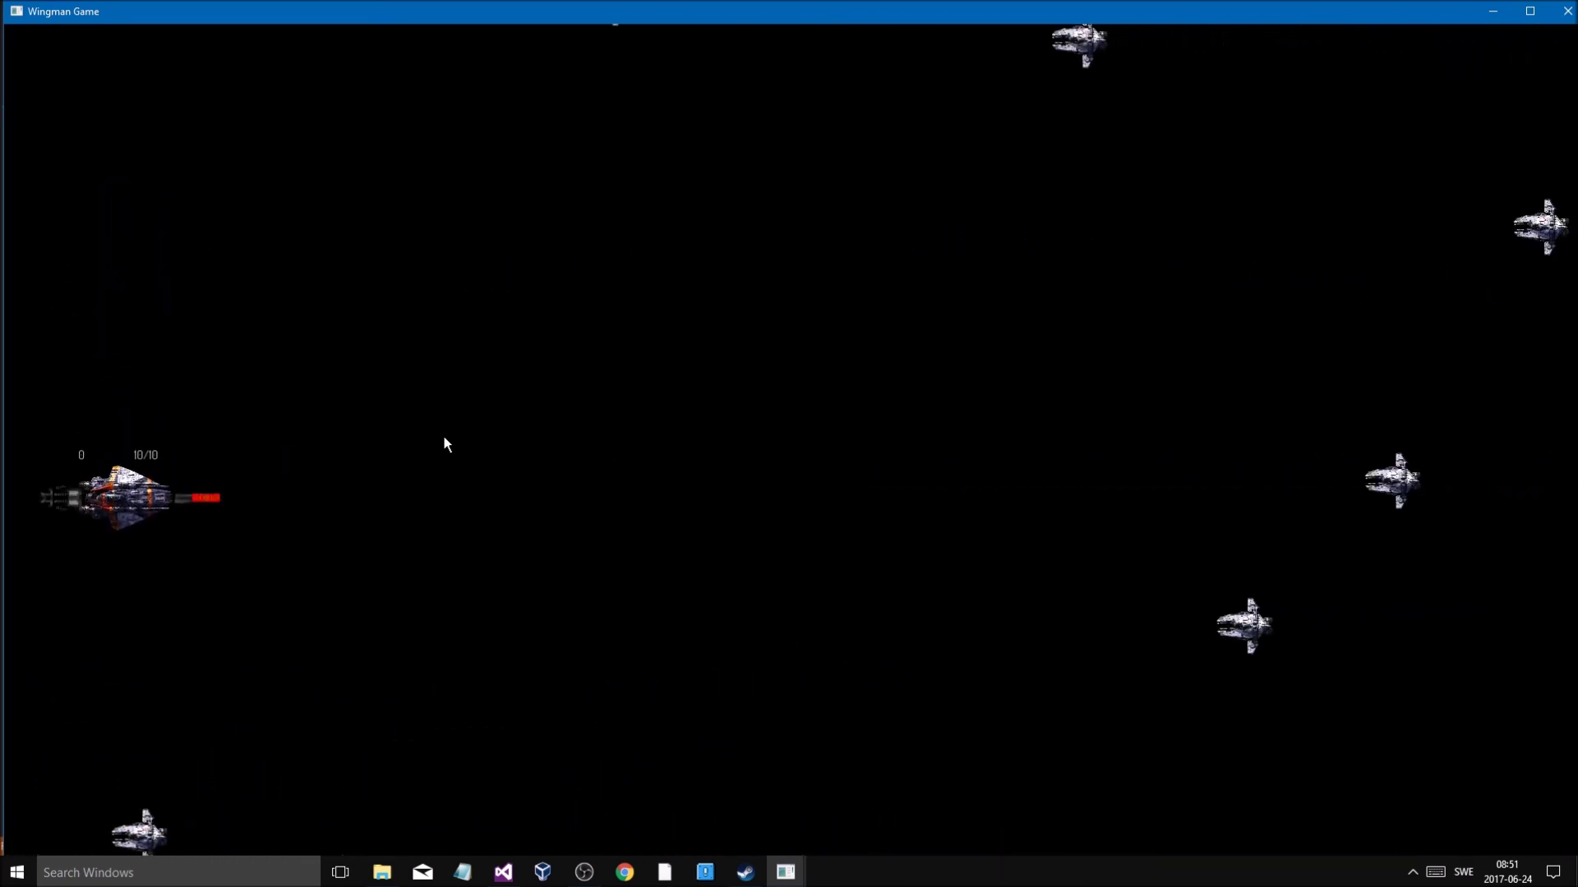
{"action": "key", "text": "s"}
{"action": "key", "text": "space"}
{"action": "key", "text": "space"}
{"action": "key", "text": "w"}
{"action": "key", "text": "space"}
{"action": "key", "text": "space"}
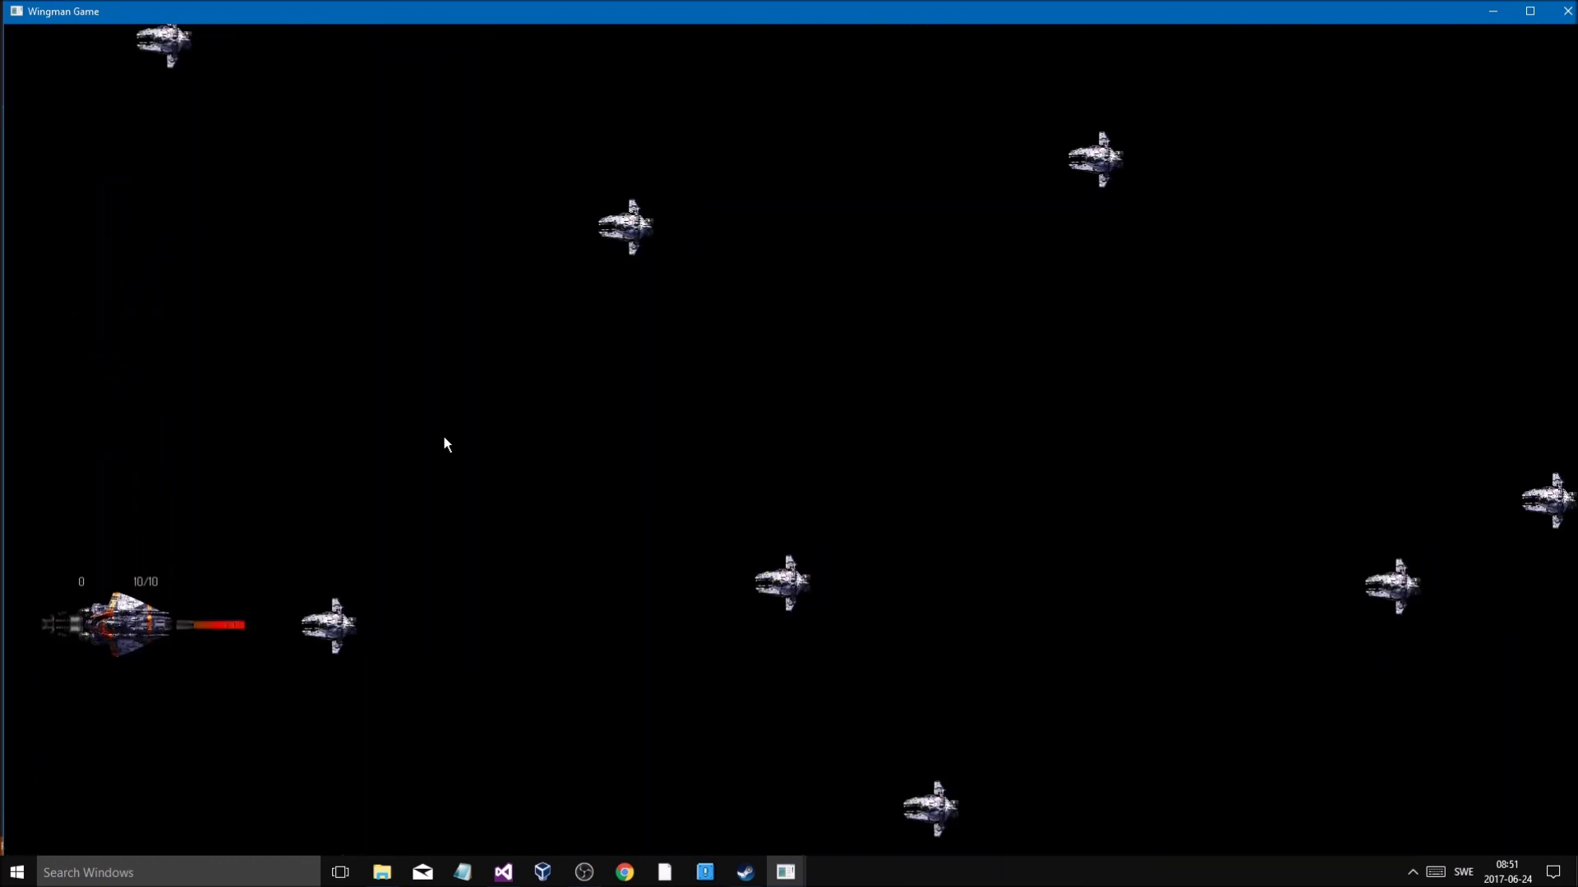
Keep dodging and shooting the incoming enemies, then quit the game with Escape
{"action": "key", "text": "w"}
{"action": "key", "text": "space"}
{"action": "key", "text": "s"}
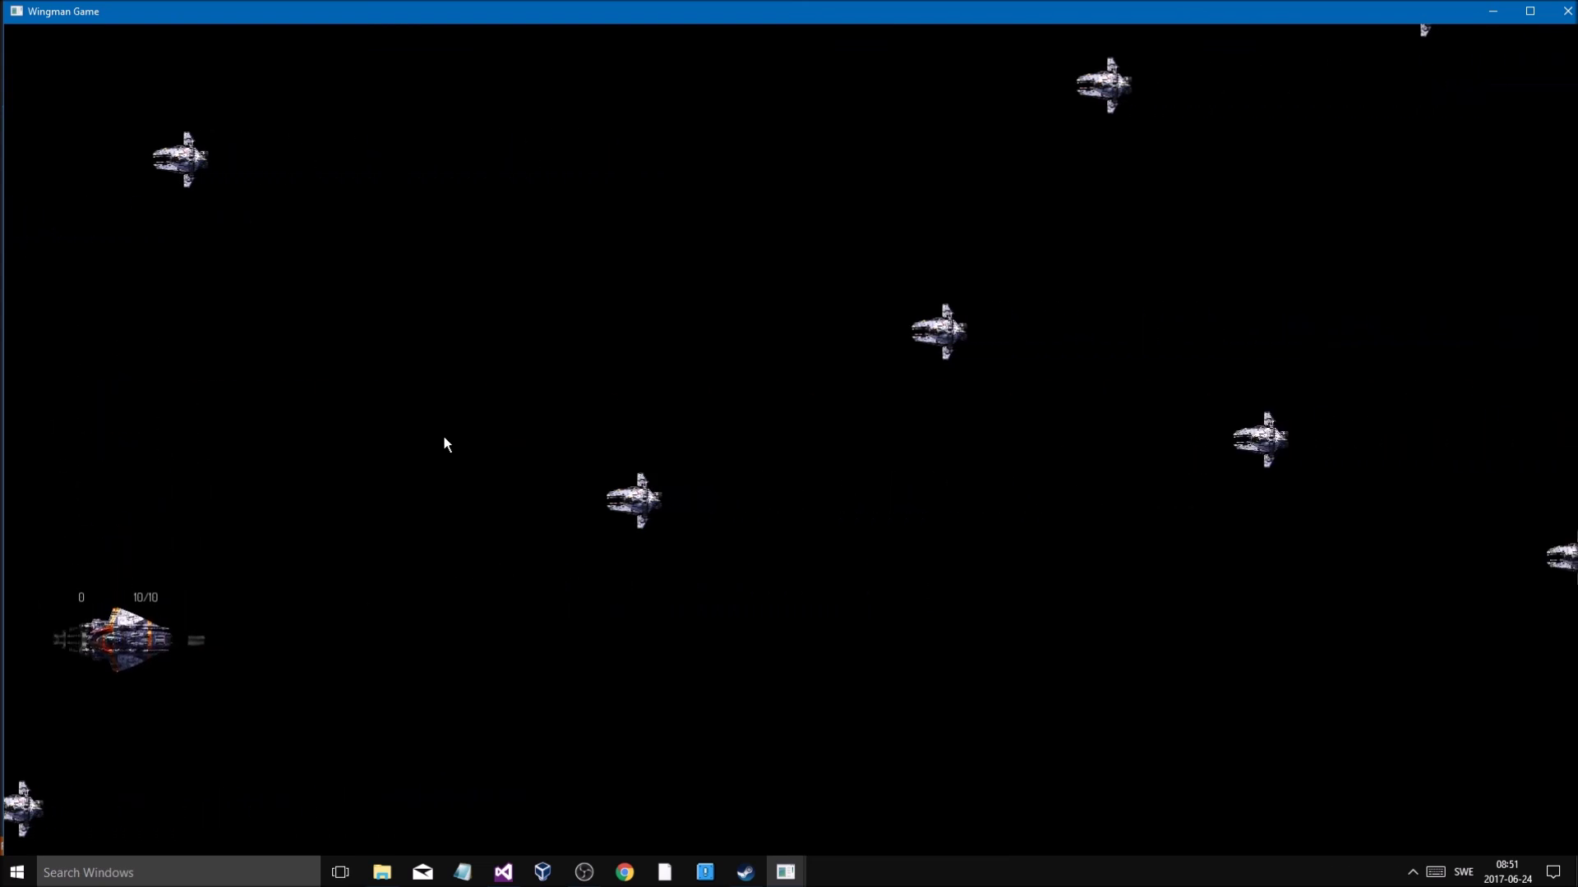
{"action": "key", "text": "w"}
{"action": "key", "text": "s"}
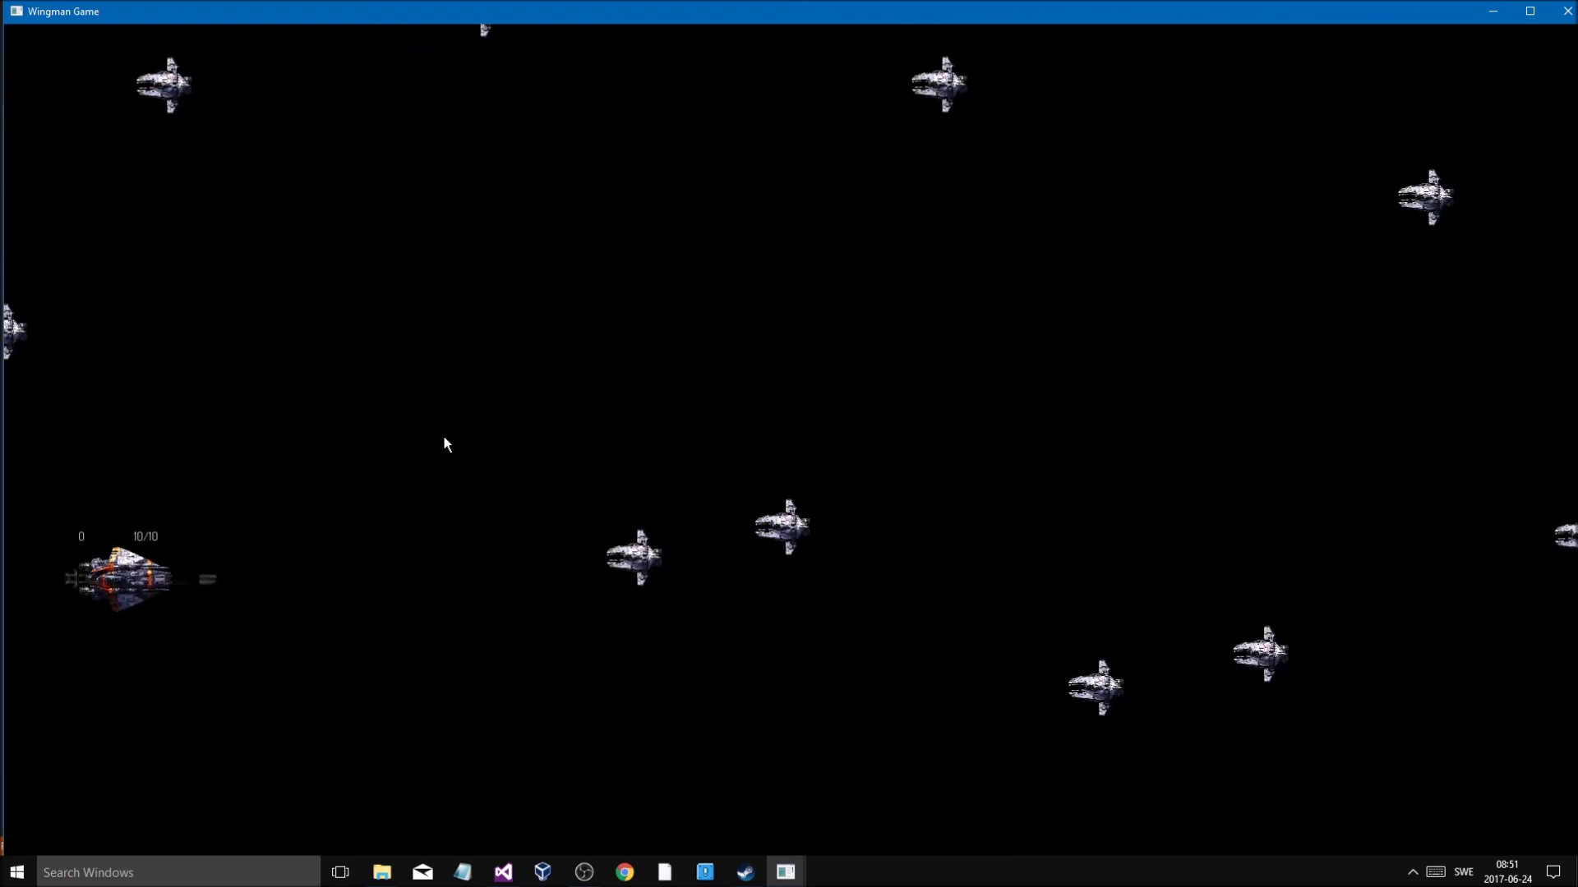
{"action": "key", "text": "s"}
{"action": "key", "text": "space"}
{"action": "key", "text": "space"}
{"action": "key", "text": "space"}
{"action": "key", "text": "w"}
{"action": "key", "text": "space"}
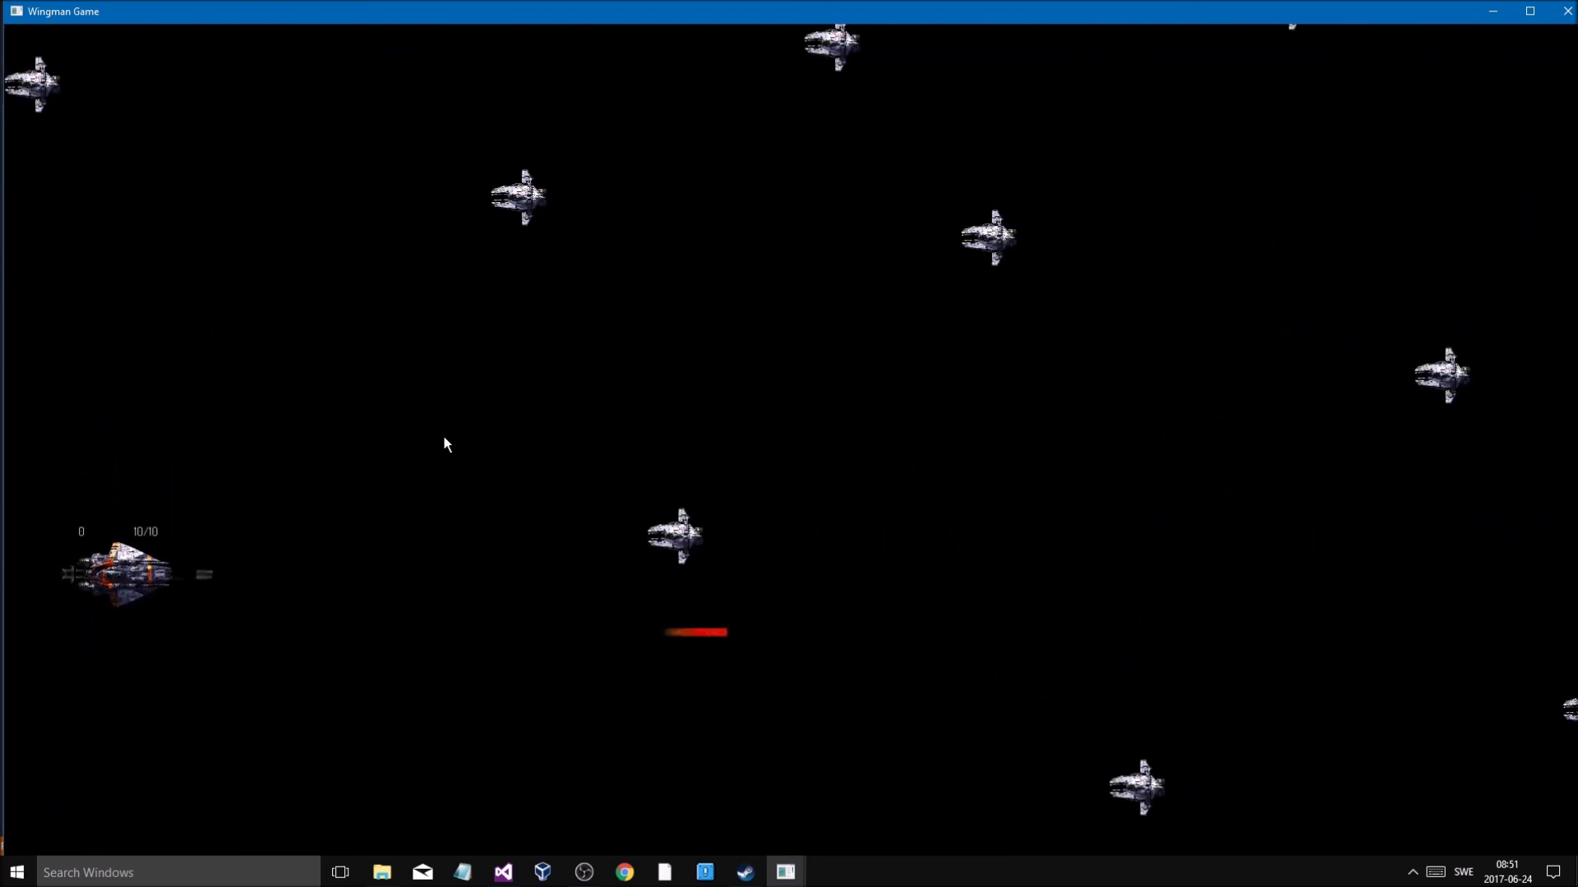
{"action": "key", "text": "w"}
{"action": "key", "text": "s"}
{"action": "key", "text": "Escape"}
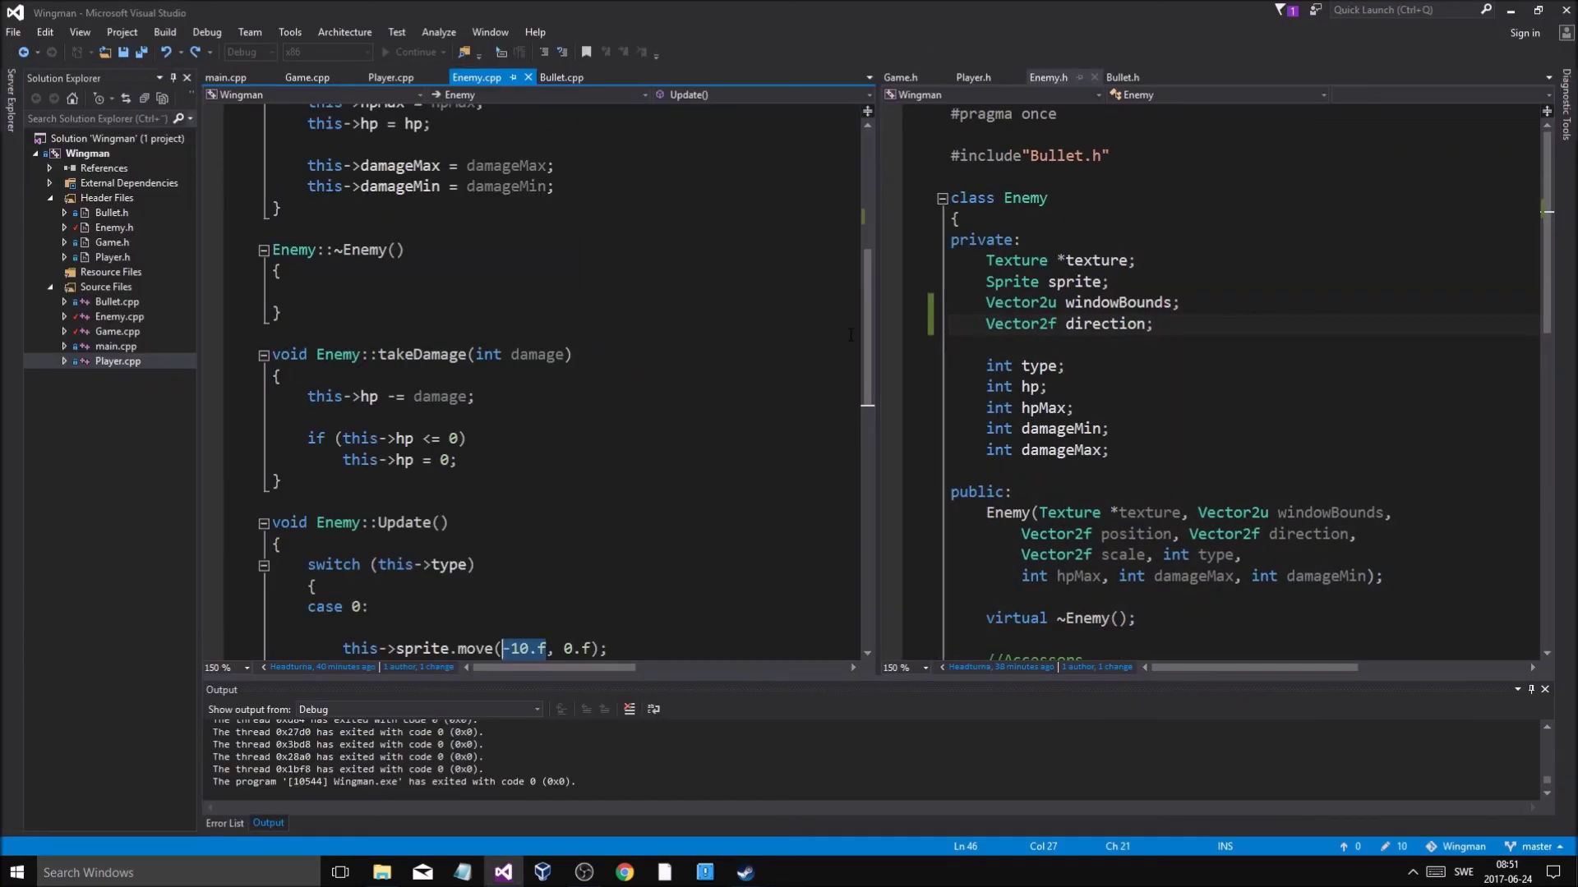
{"action": "scroll", "coordinate": [639, 499], "scroll_direction": "down", "scroll_amount": 2}
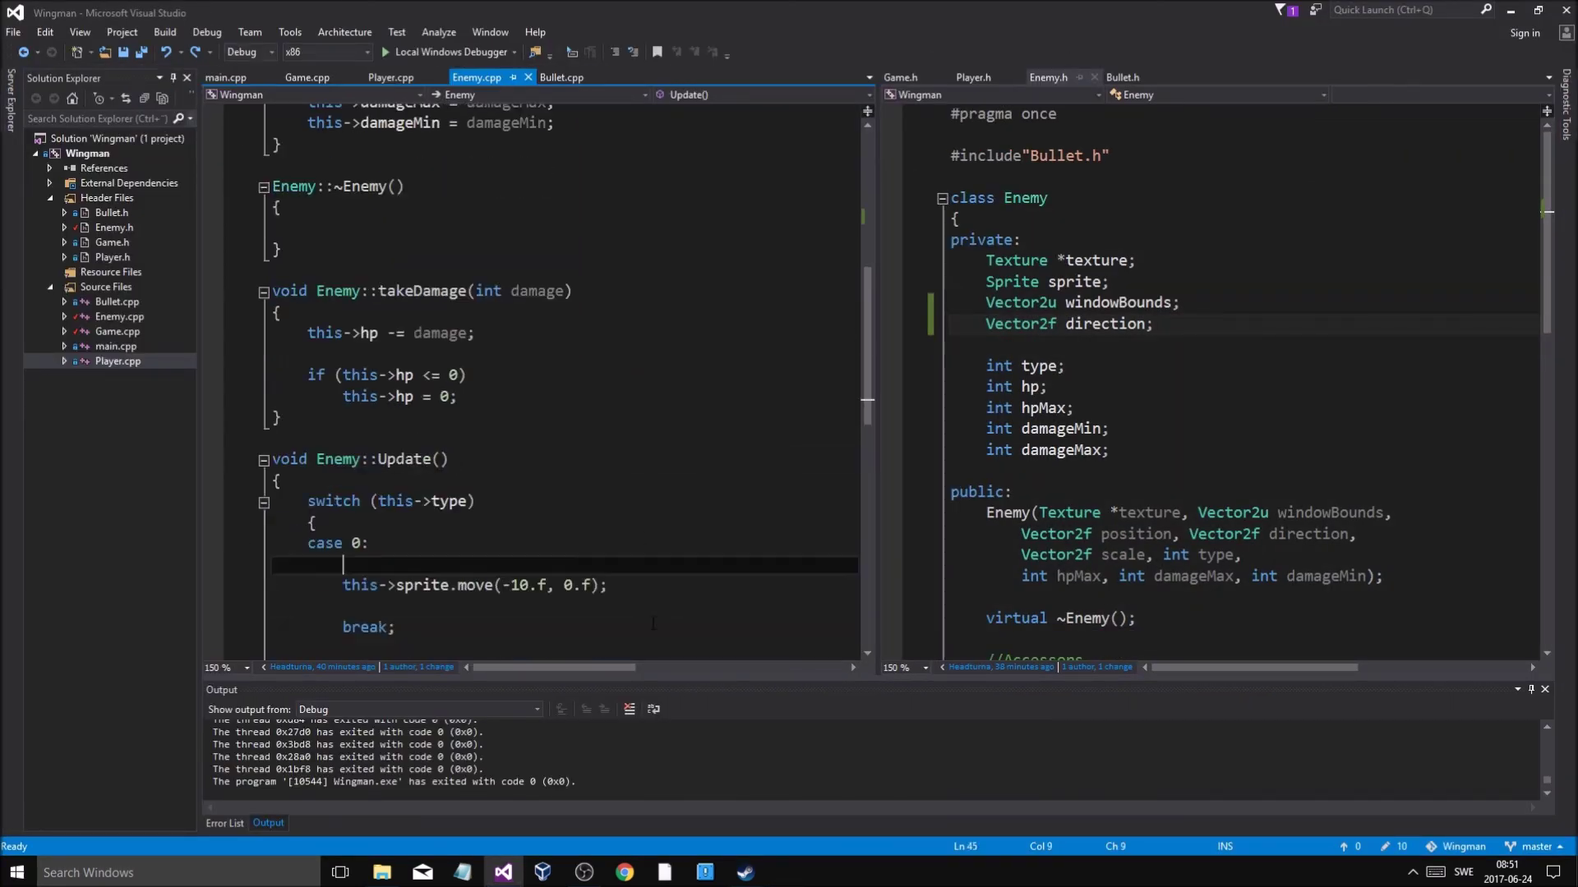
Undo the stray edits, prefix direction.x with this-> in sprite.move, and save Enemy.cpp
{"action": "key", "text": "ctrl+z"}
{"action": "key", "text": "ctrl+z"}
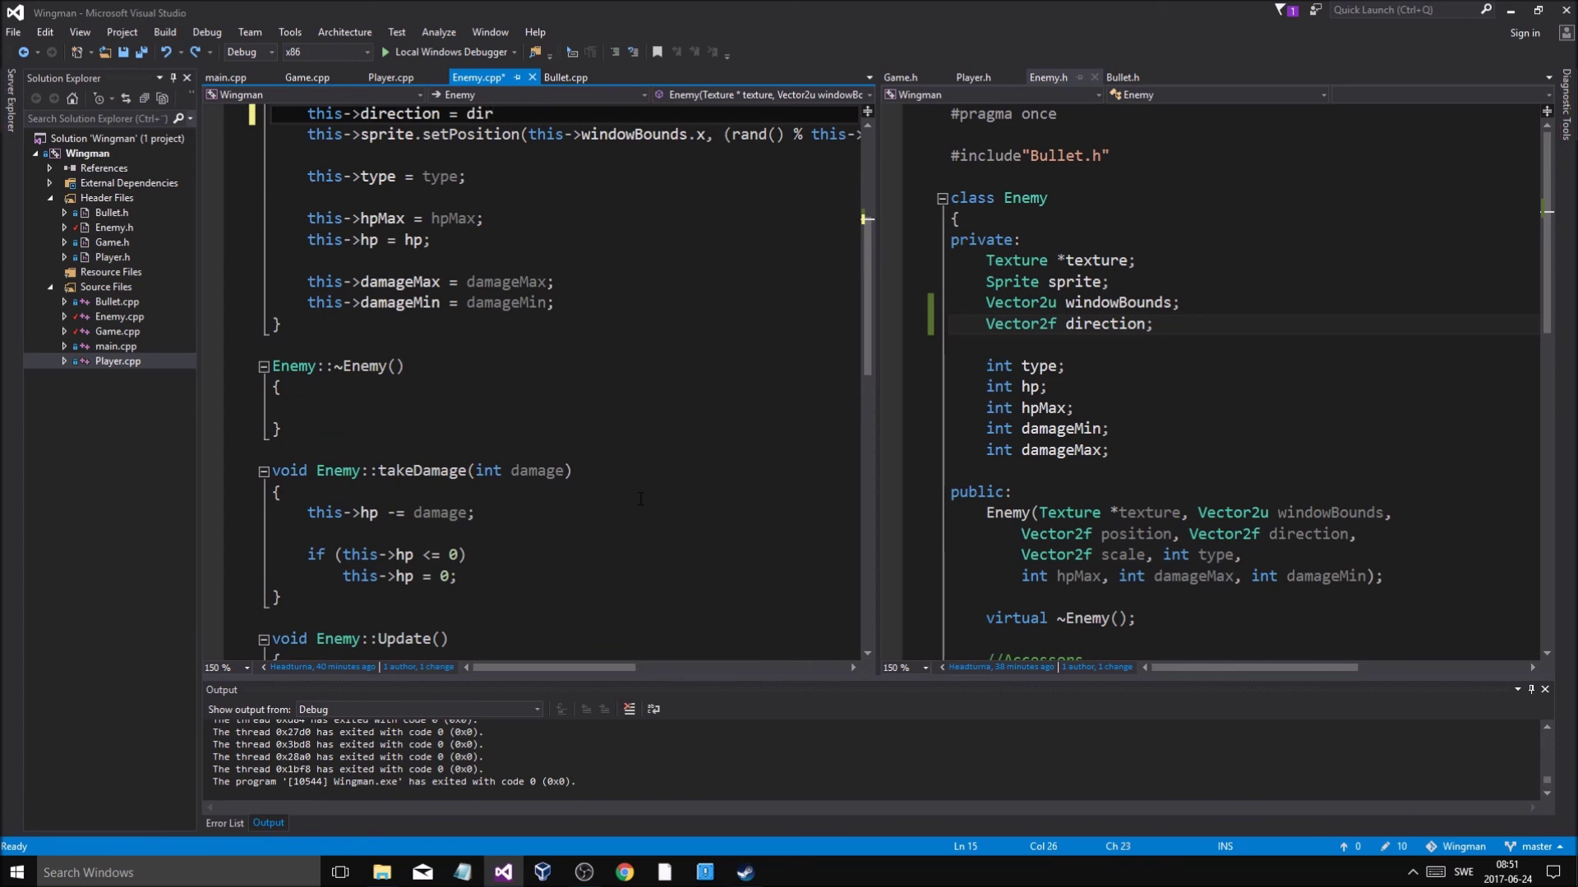
{"action": "key", "text": "ctrl+z"}
{"action": "key", "text": "ctrl+z"}
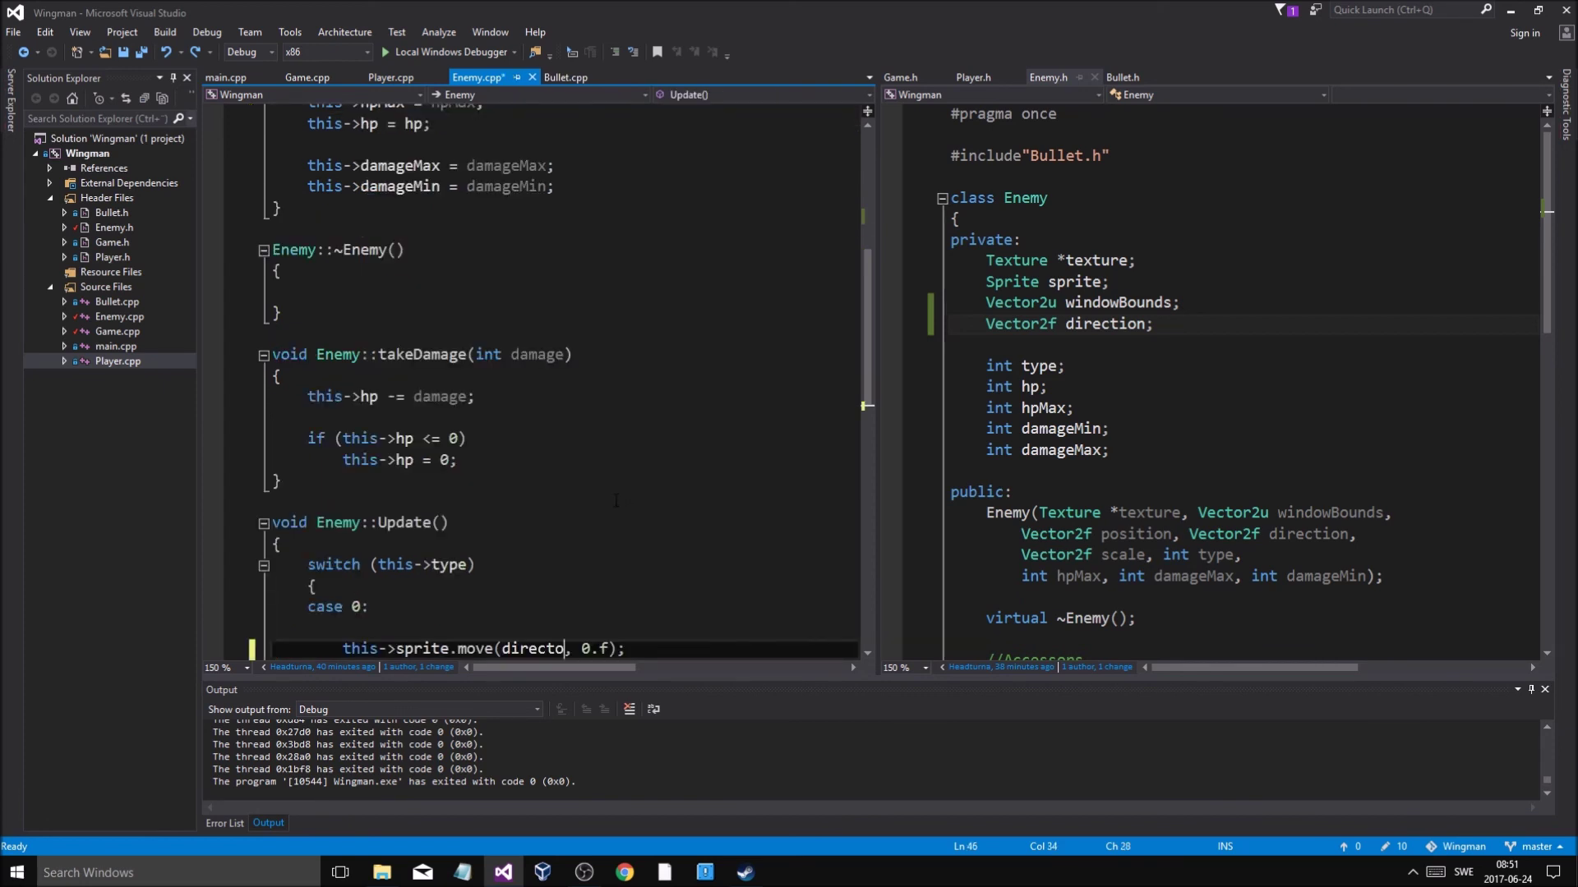
{"action": "key", "text": "ctrl+z"}
{"action": "key", "text": "ctrl+z"}
{"action": "mouse_move", "coordinate": [532, 650]}
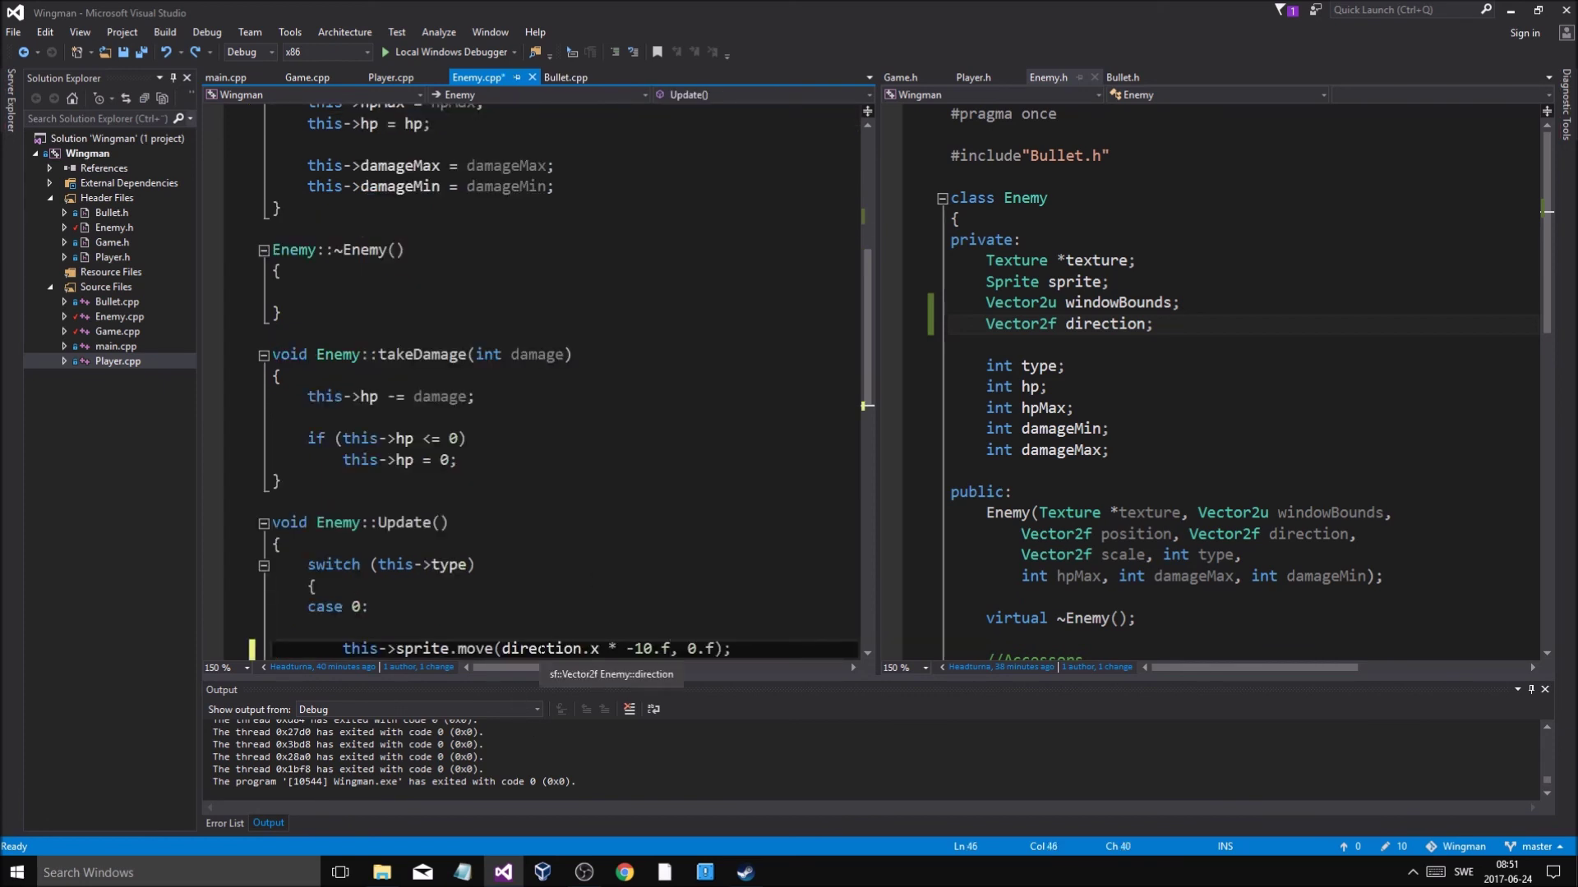
{"action": "left_click", "coordinate": [503, 649]}
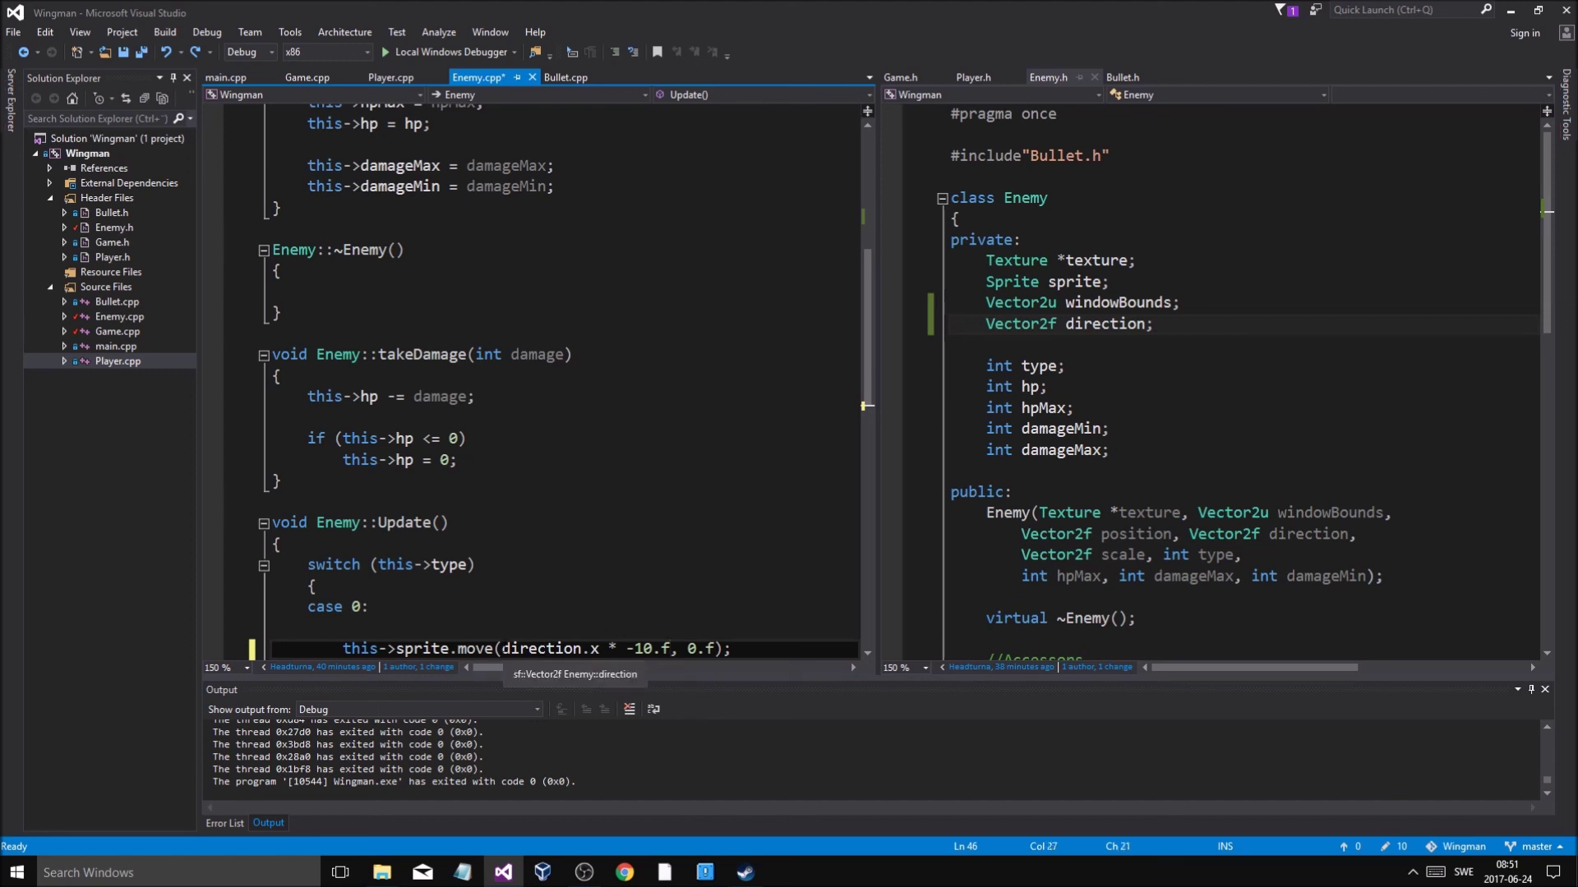
{"action": "type", "text": "this.-"}
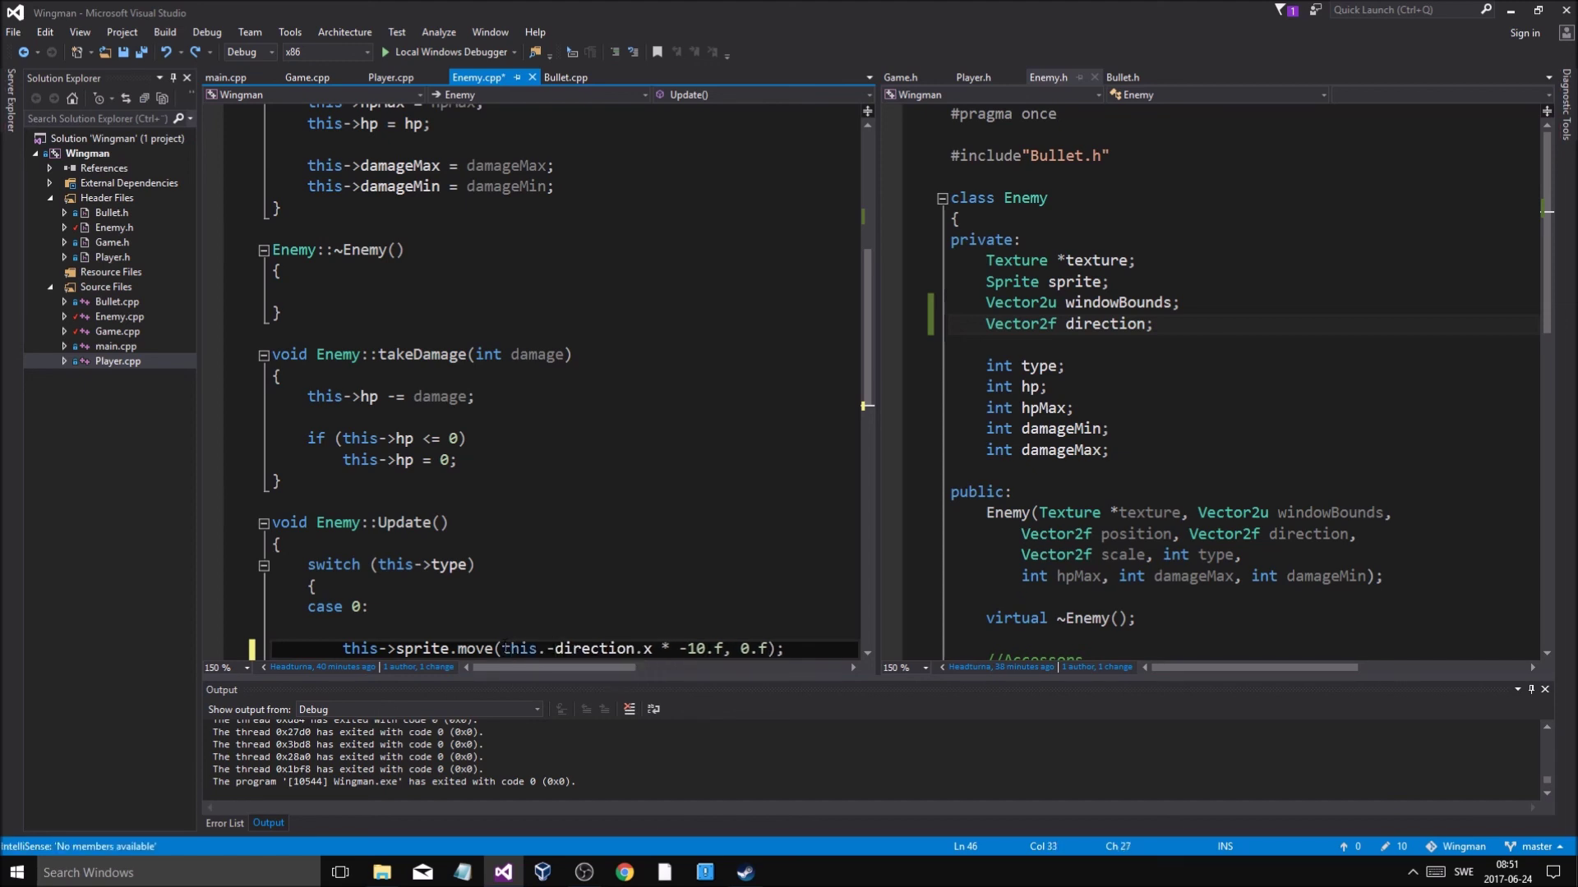
{"action": "type", "text": ">"}
{"action": "key", "text": "ctrl+s"}
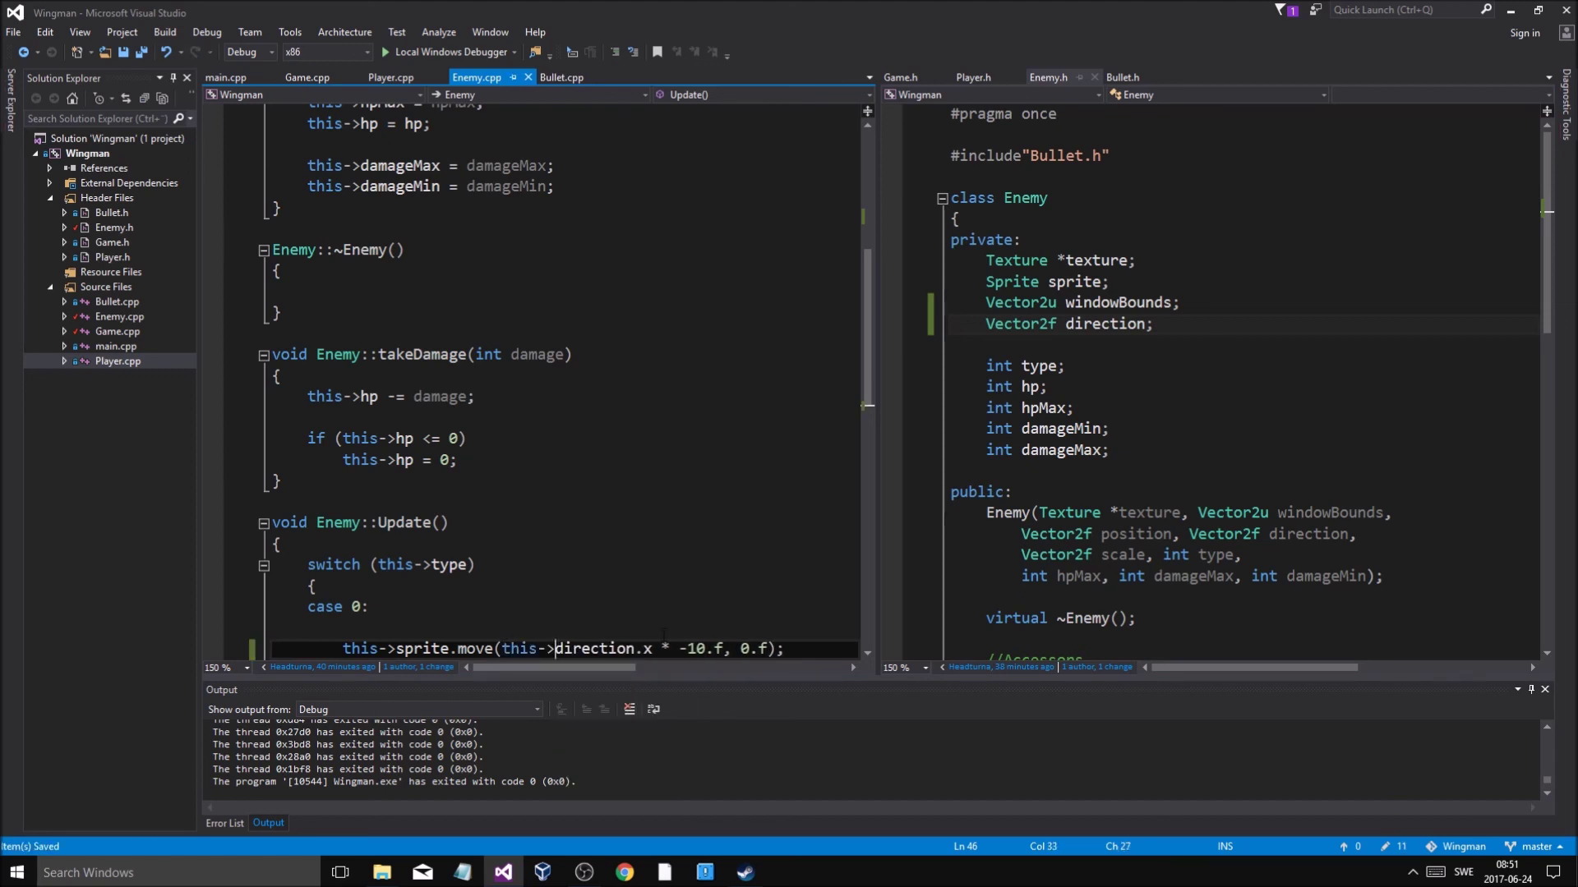
{"action": "scroll", "coordinate": [666, 634], "scroll_direction": "up", "scroll_amount": 7}
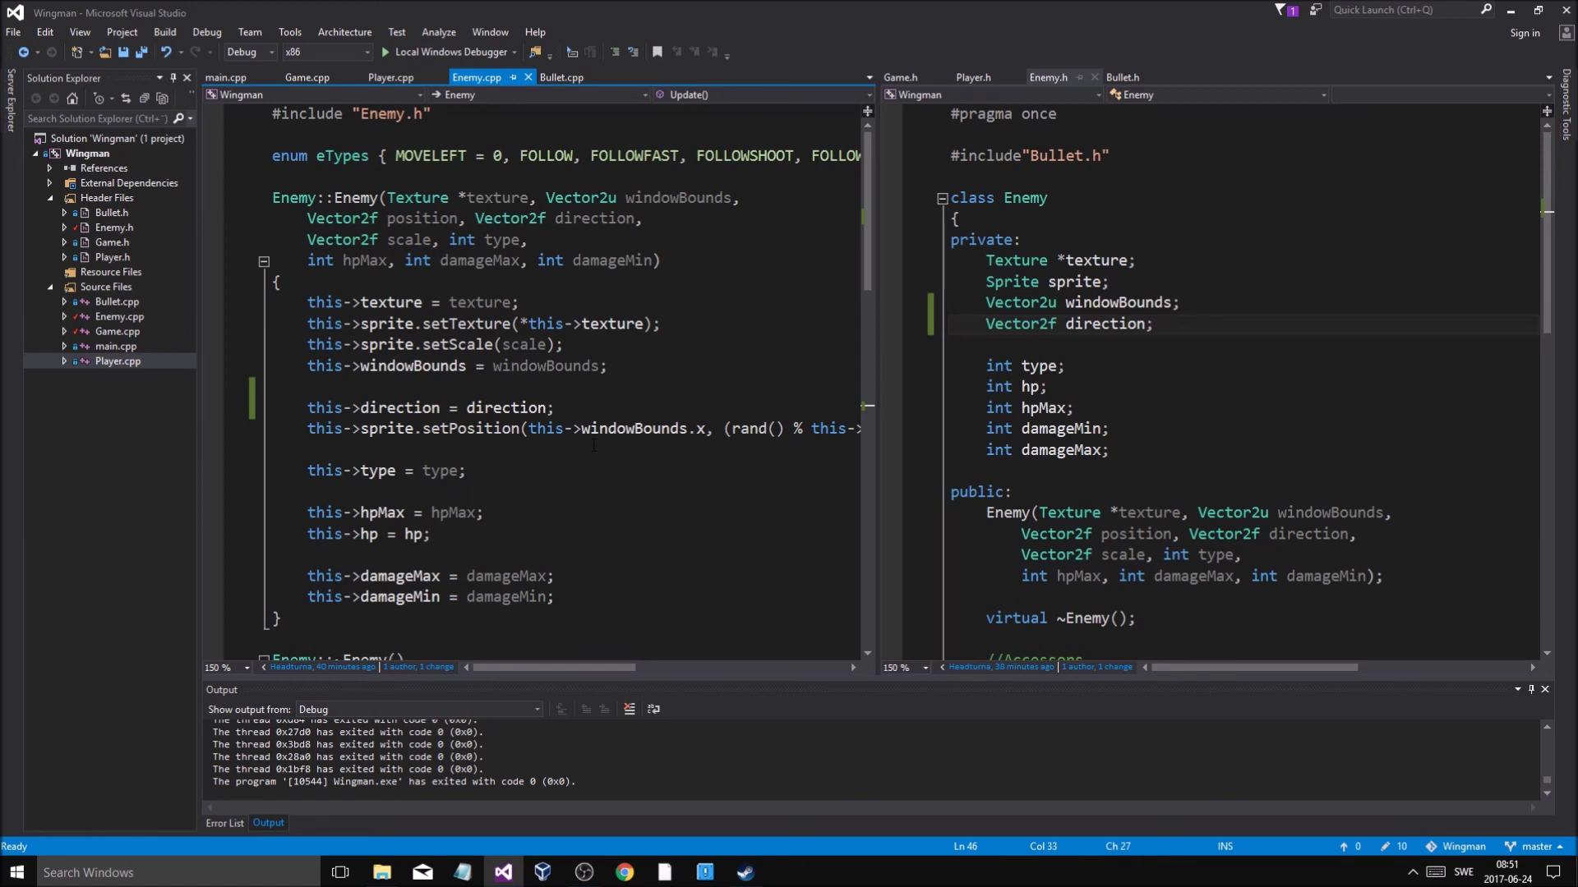
{"action": "left_click", "coordinate": [581, 408]}
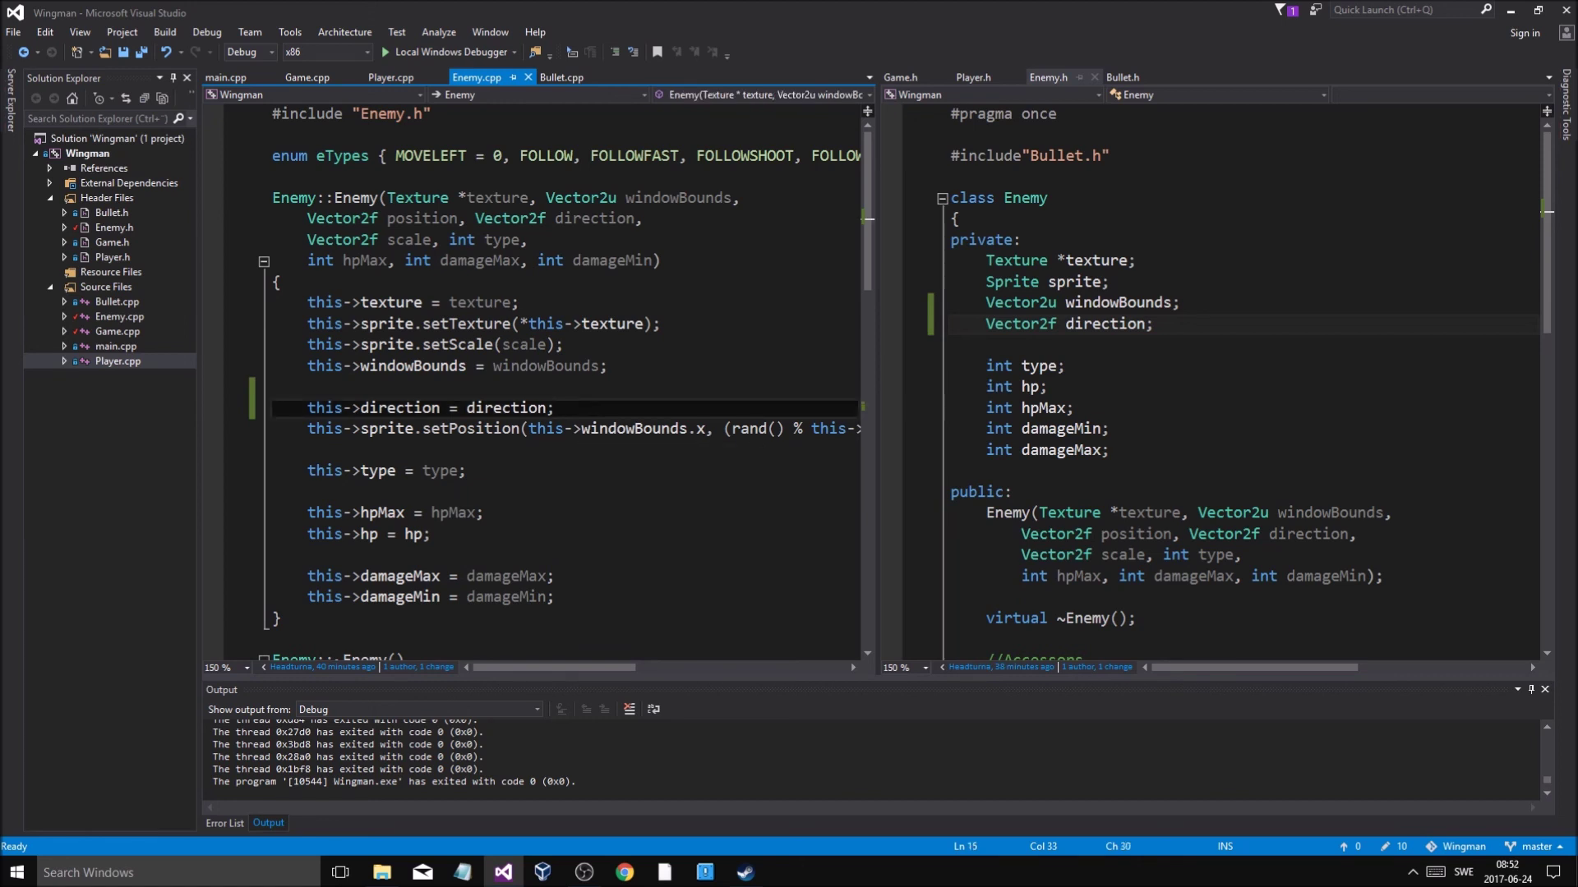
{"action": "double_click", "coordinate": [596, 219]}
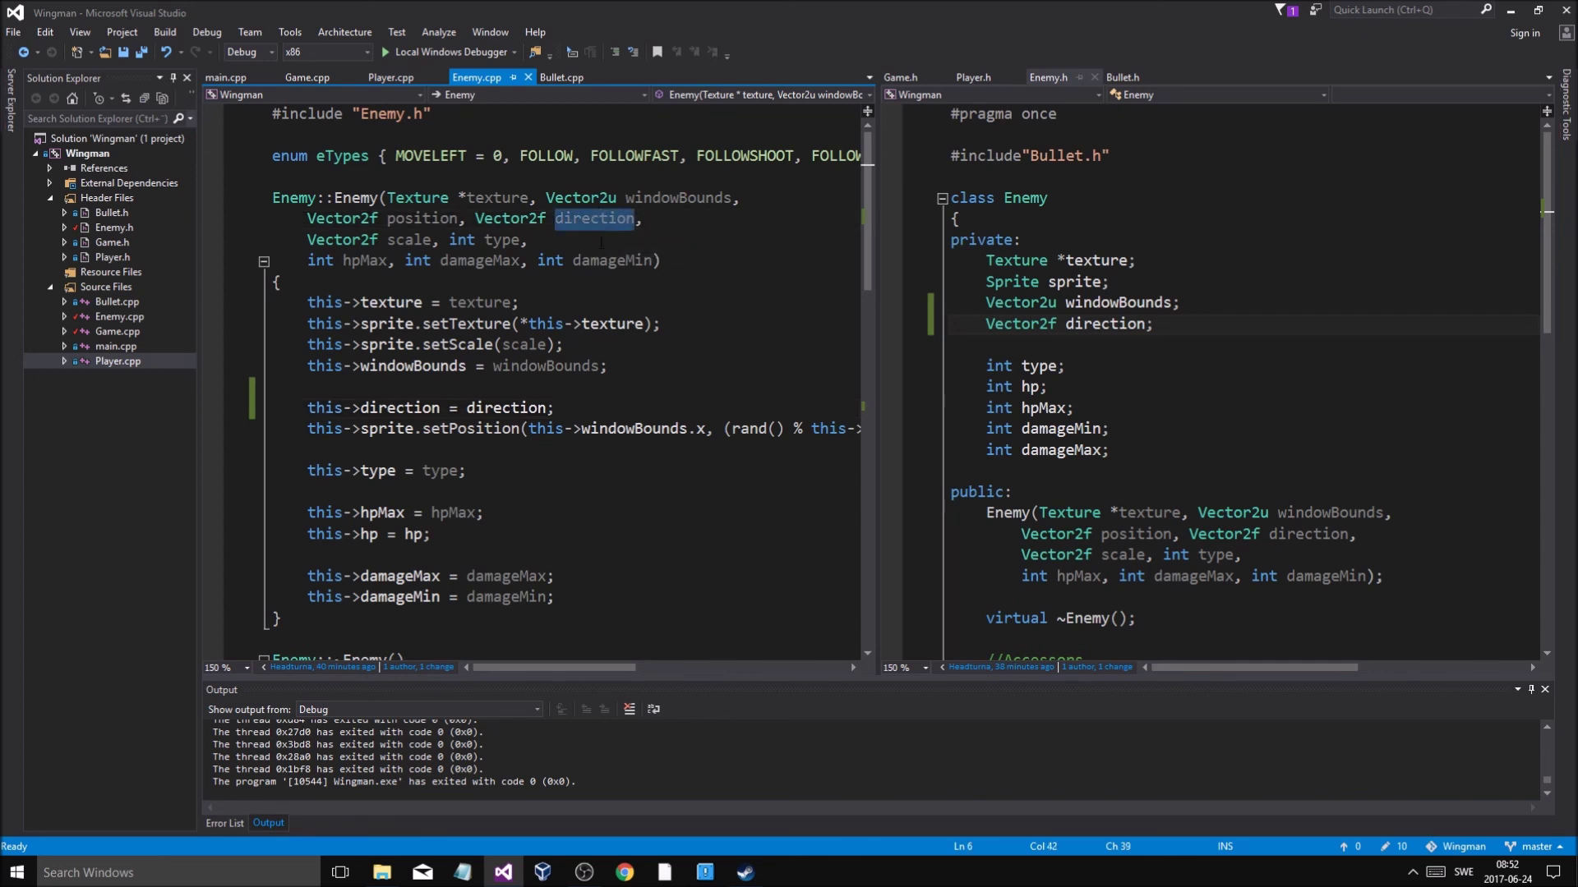
{"action": "left_click", "coordinate": [567, 408]}
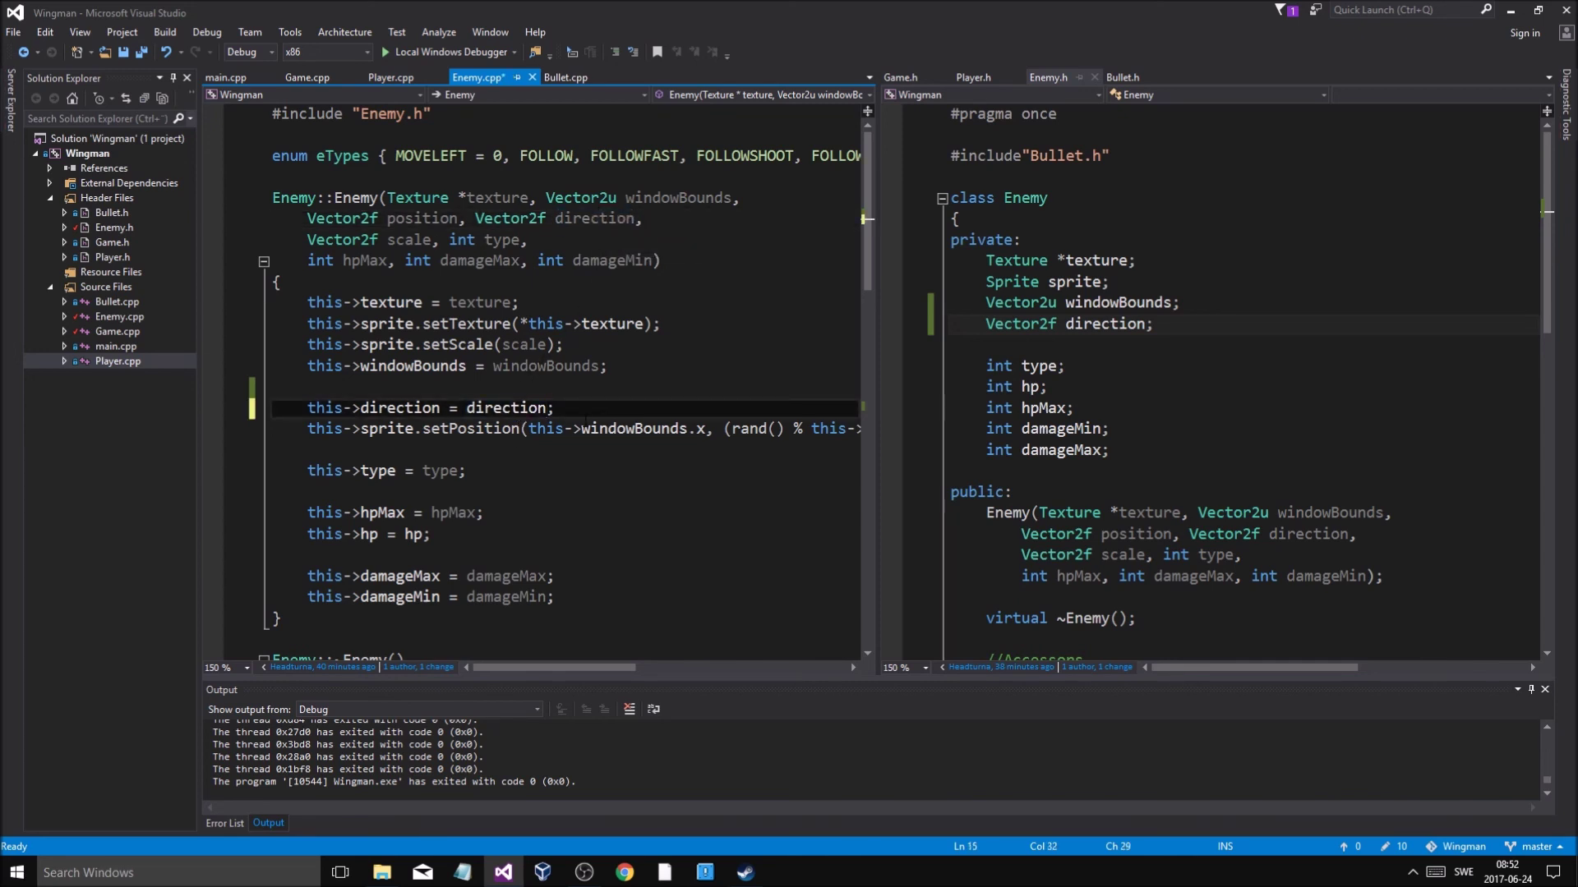
{"action": "key", "text": "ctrl+s"}
{"action": "left_click", "coordinate": [635, 217]}
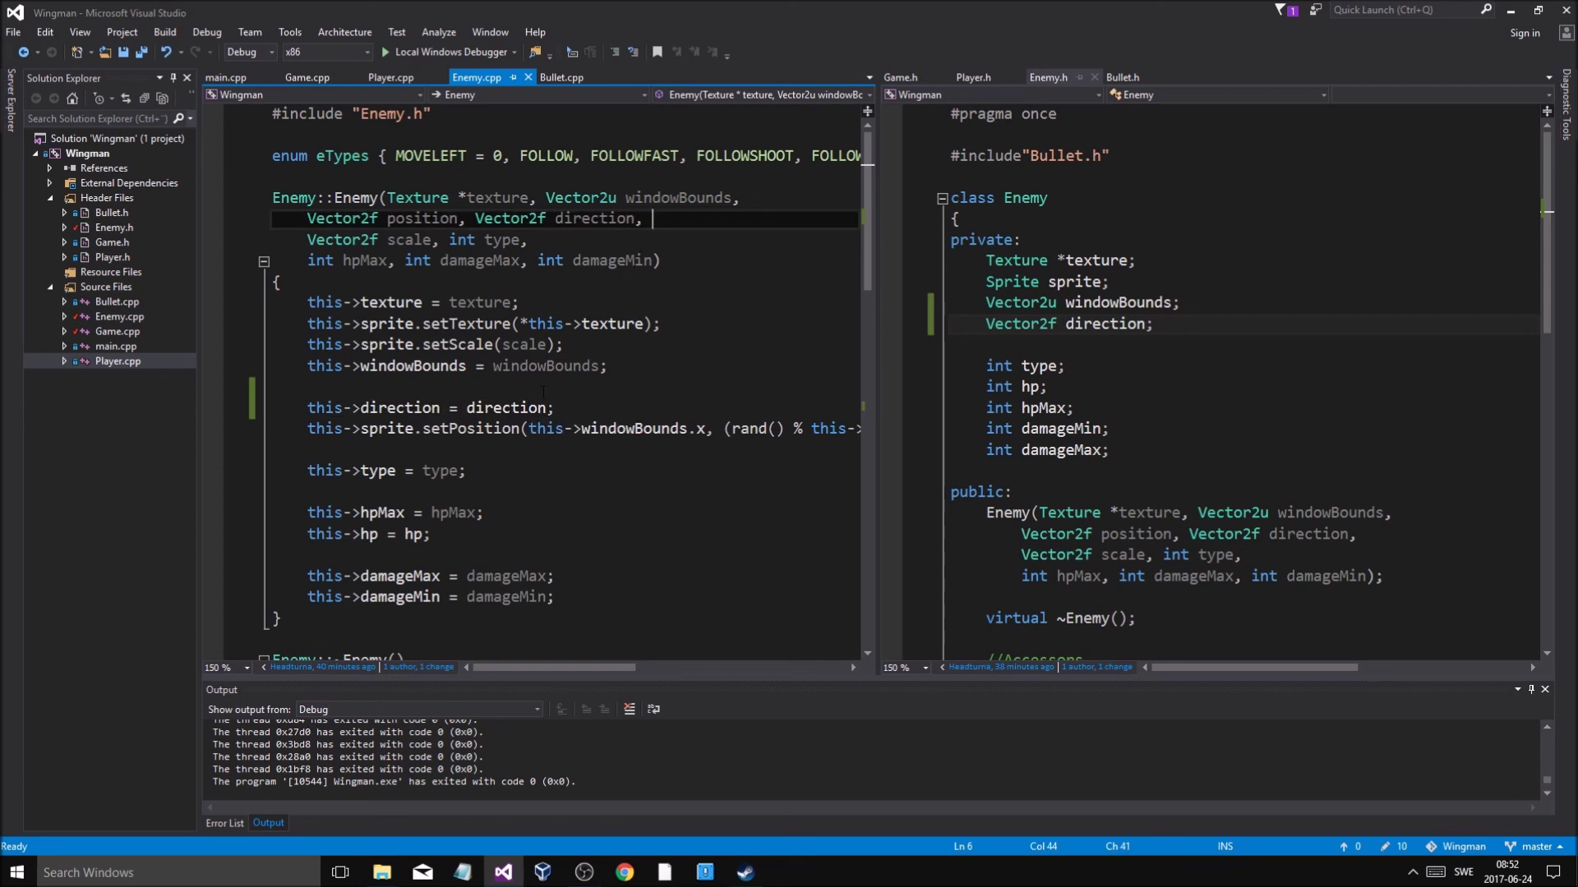
{"action": "left_click", "coordinate": [423, 407]}
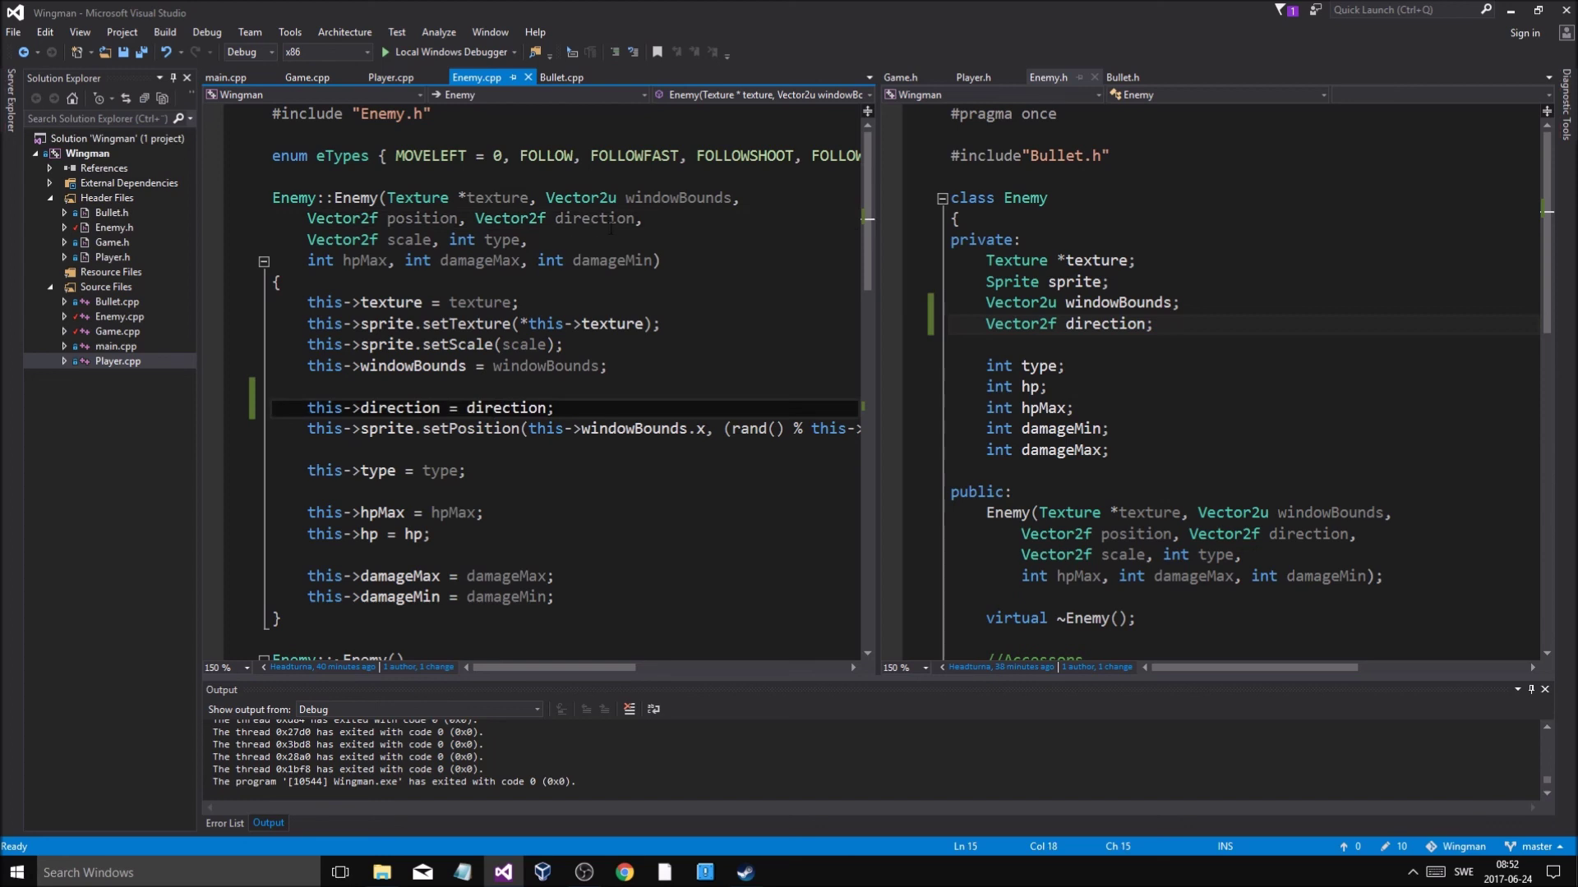
{"action": "left_click", "coordinate": [641, 218]}
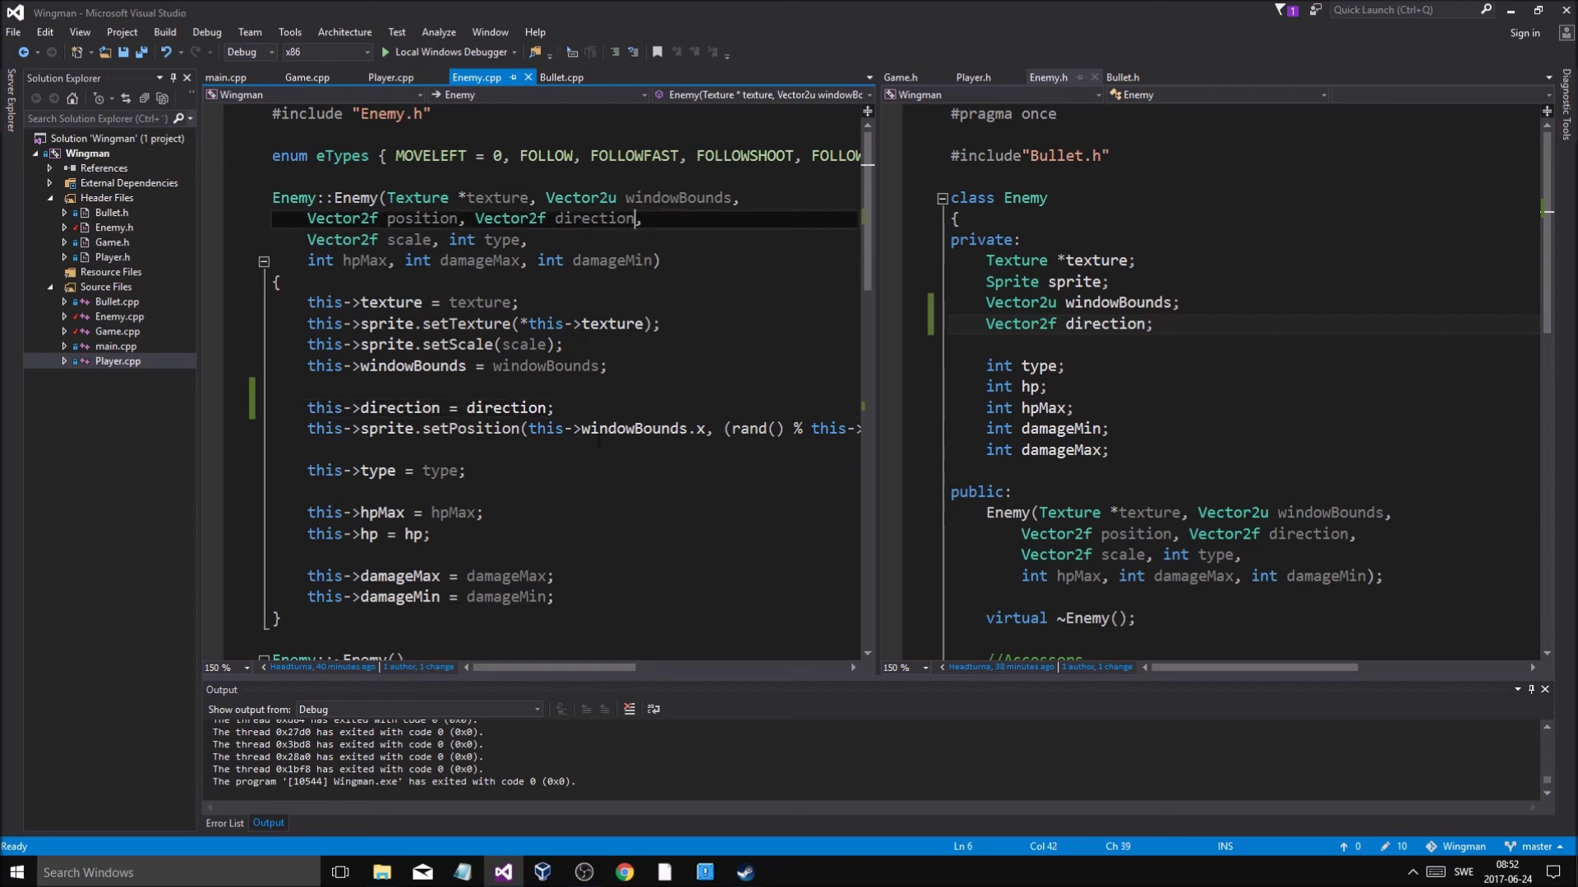
{"action": "left_click", "coordinate": [466, 408]}
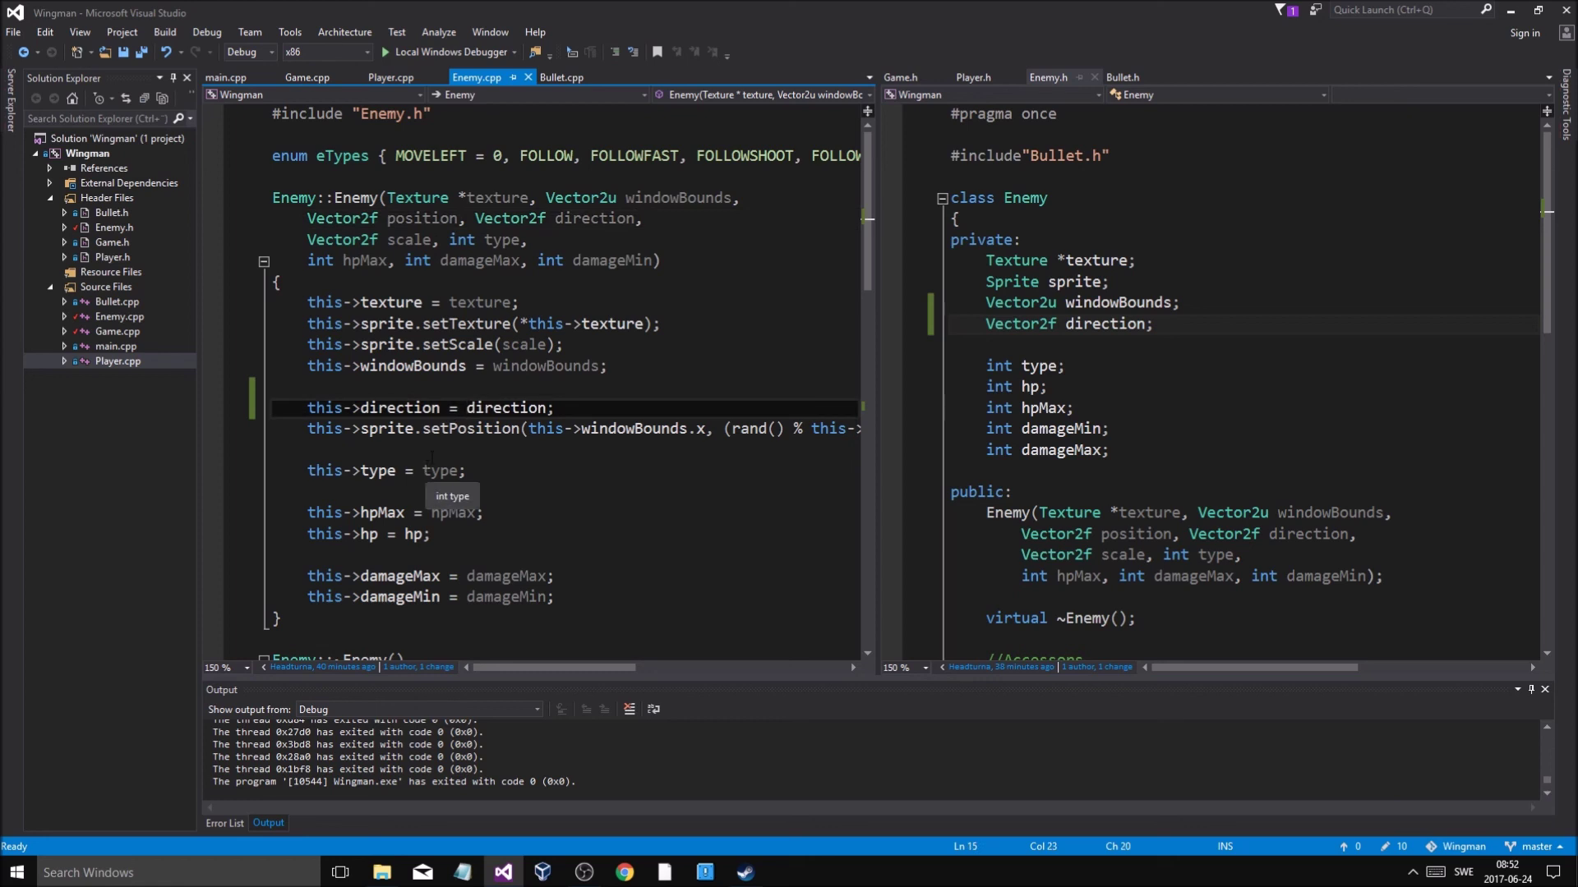
{"action": "double_click", "coordinate": [493, 408]}
{"action": "key", "text": "ctrl+c"}
{"action": "left_click", "coordinate": [557, 408]}
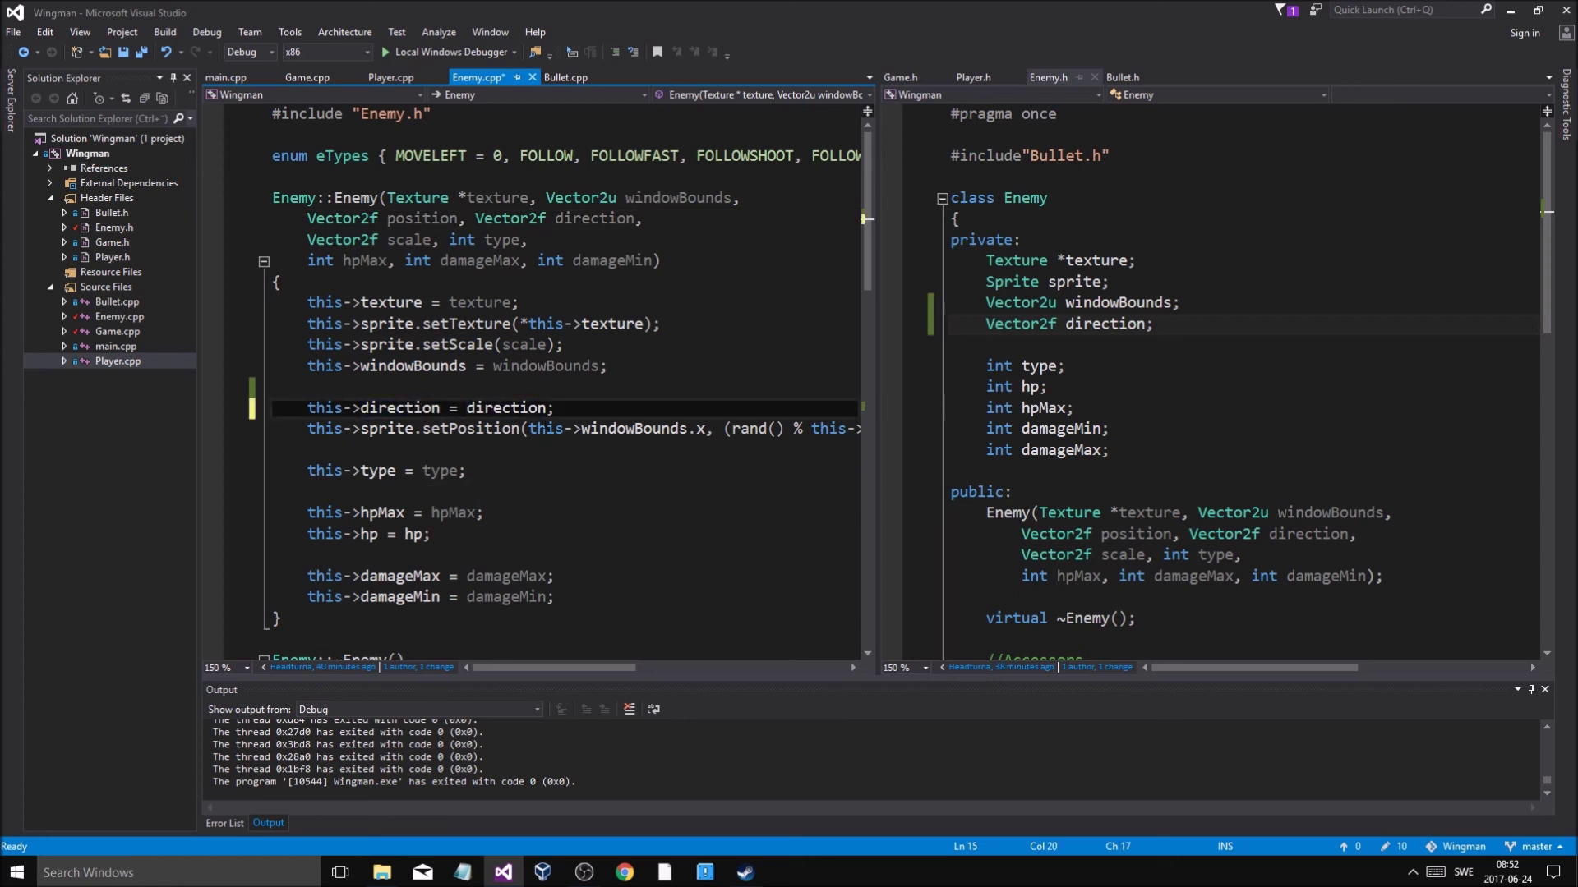
{"action": "key", "text": "Up"}
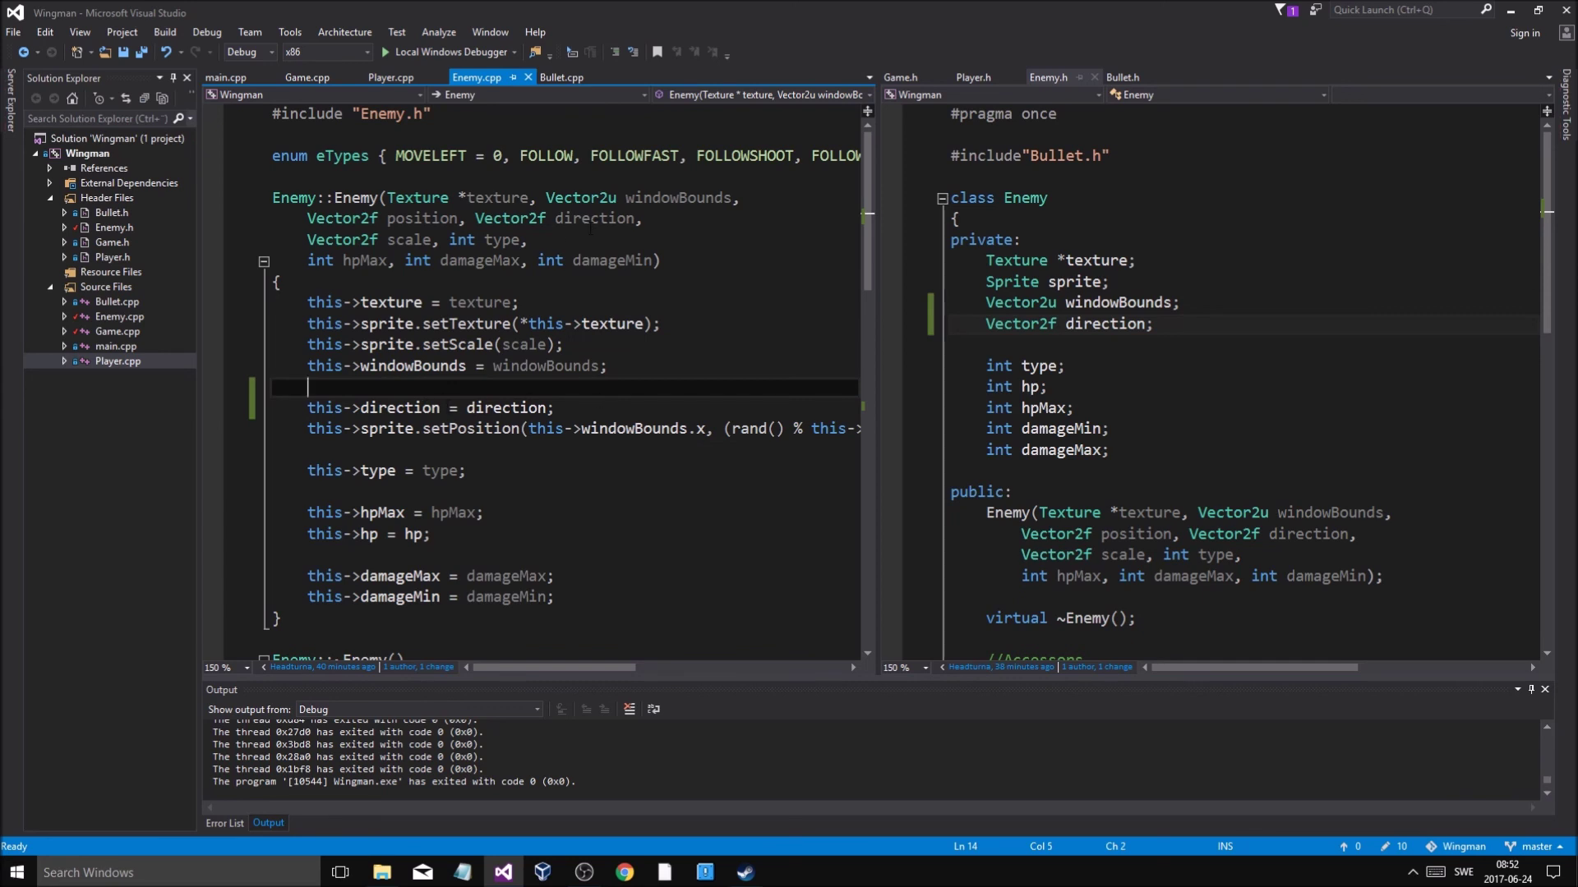
{"action": "left_click", "coordinate": [647, 221]}
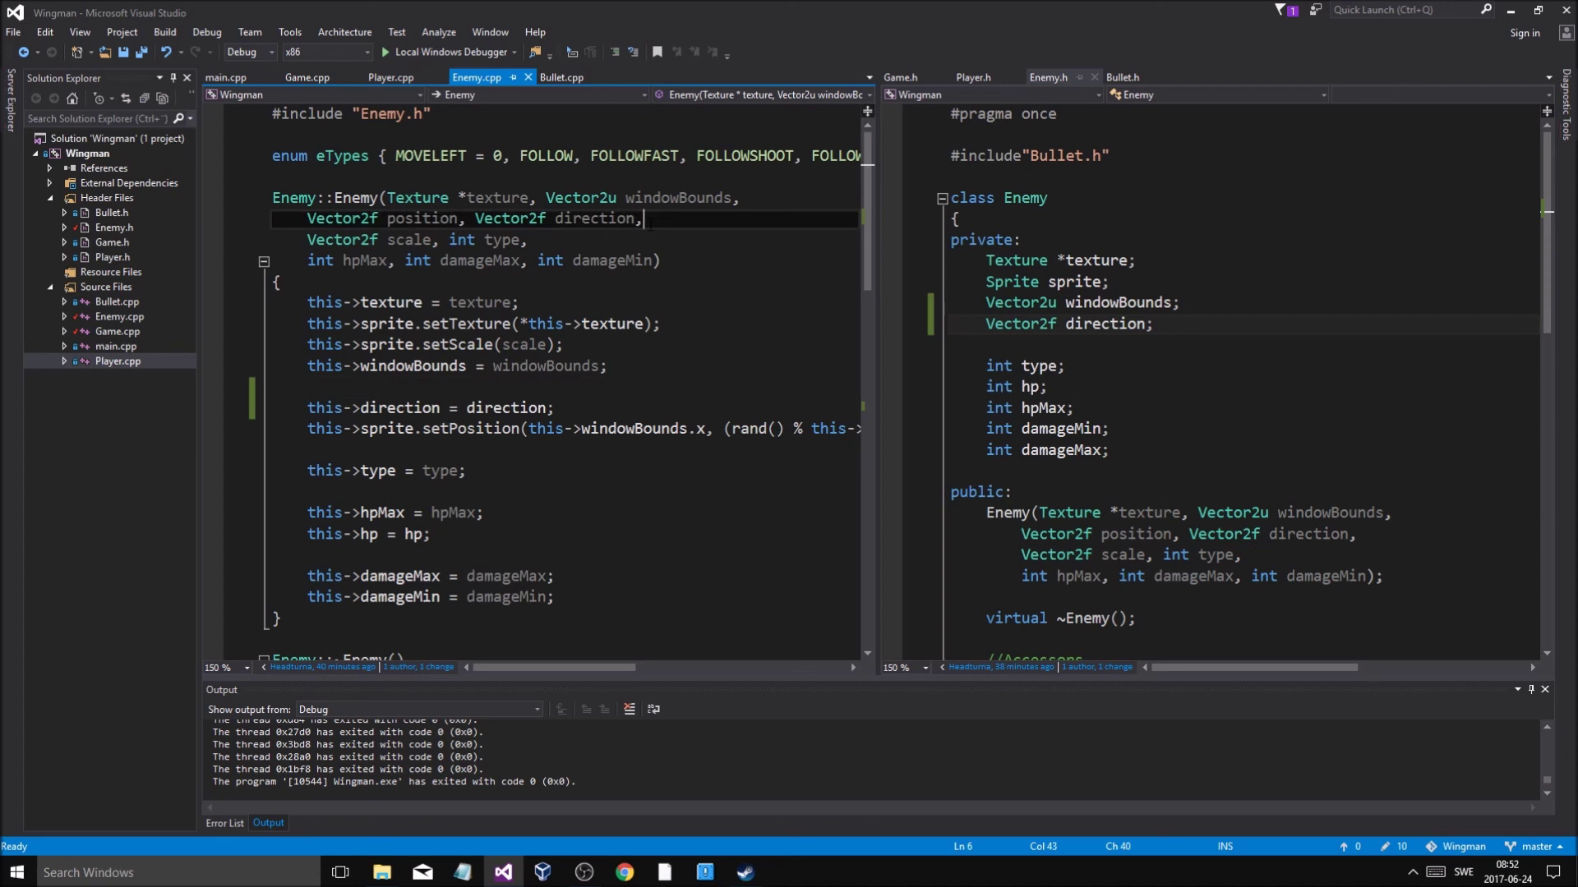
{"action": "key", "text": "ctrl+s"}
{"action": "left_click", "coordinate": [1346, 534]}
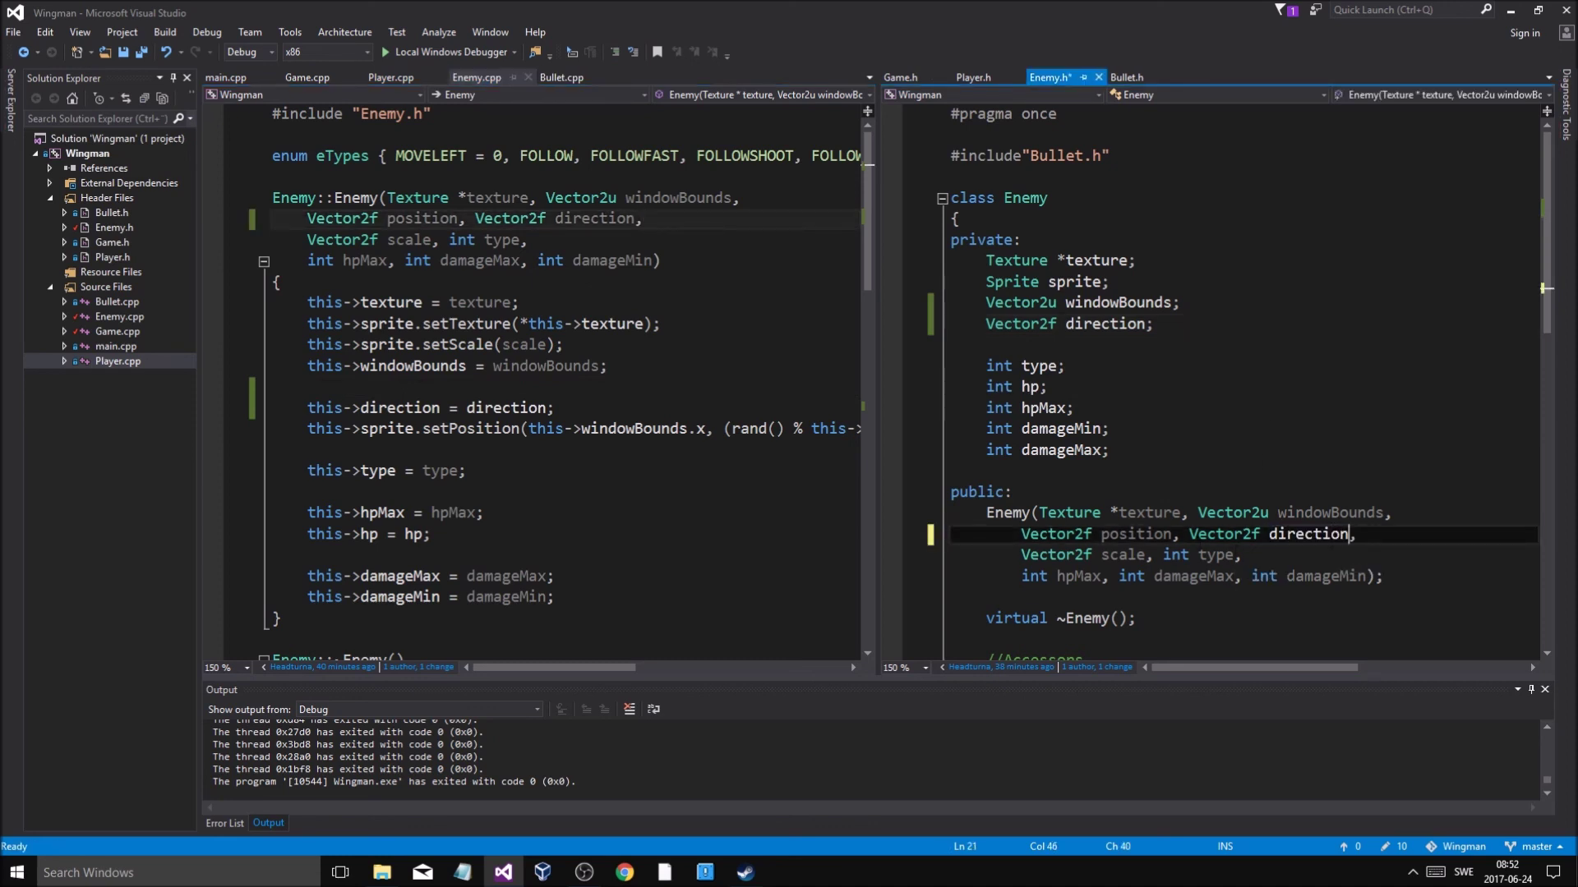
{"action": "left_click", "coordinate": [1136, 533]}
{"action": "left_click", "coordinate": [635, 219]}
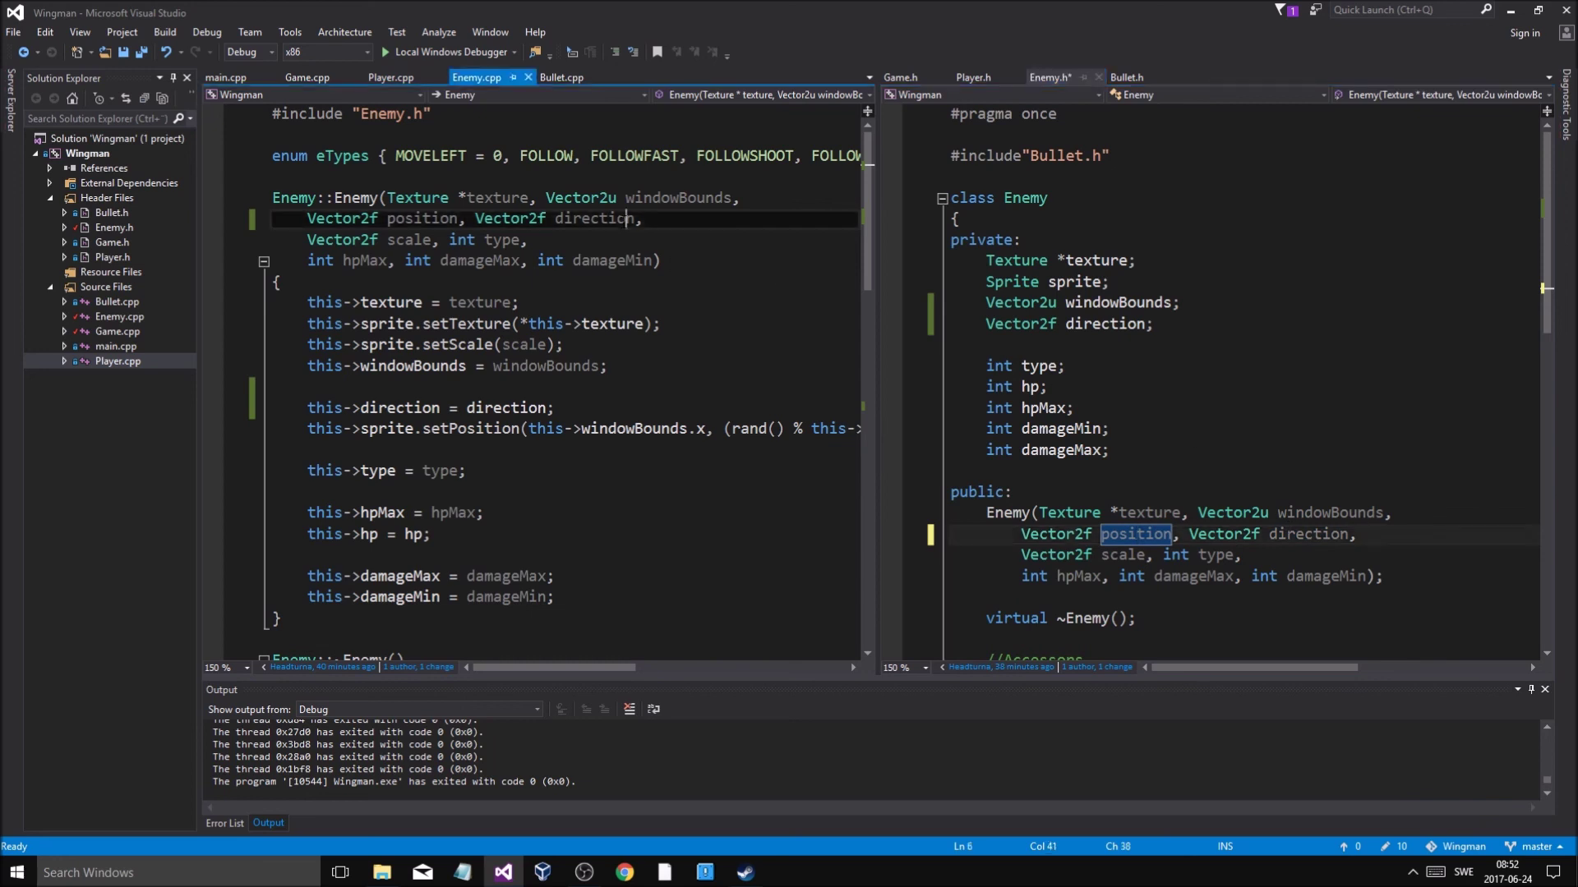
{"action": "left_click", "coordinate": [1146, 323]}
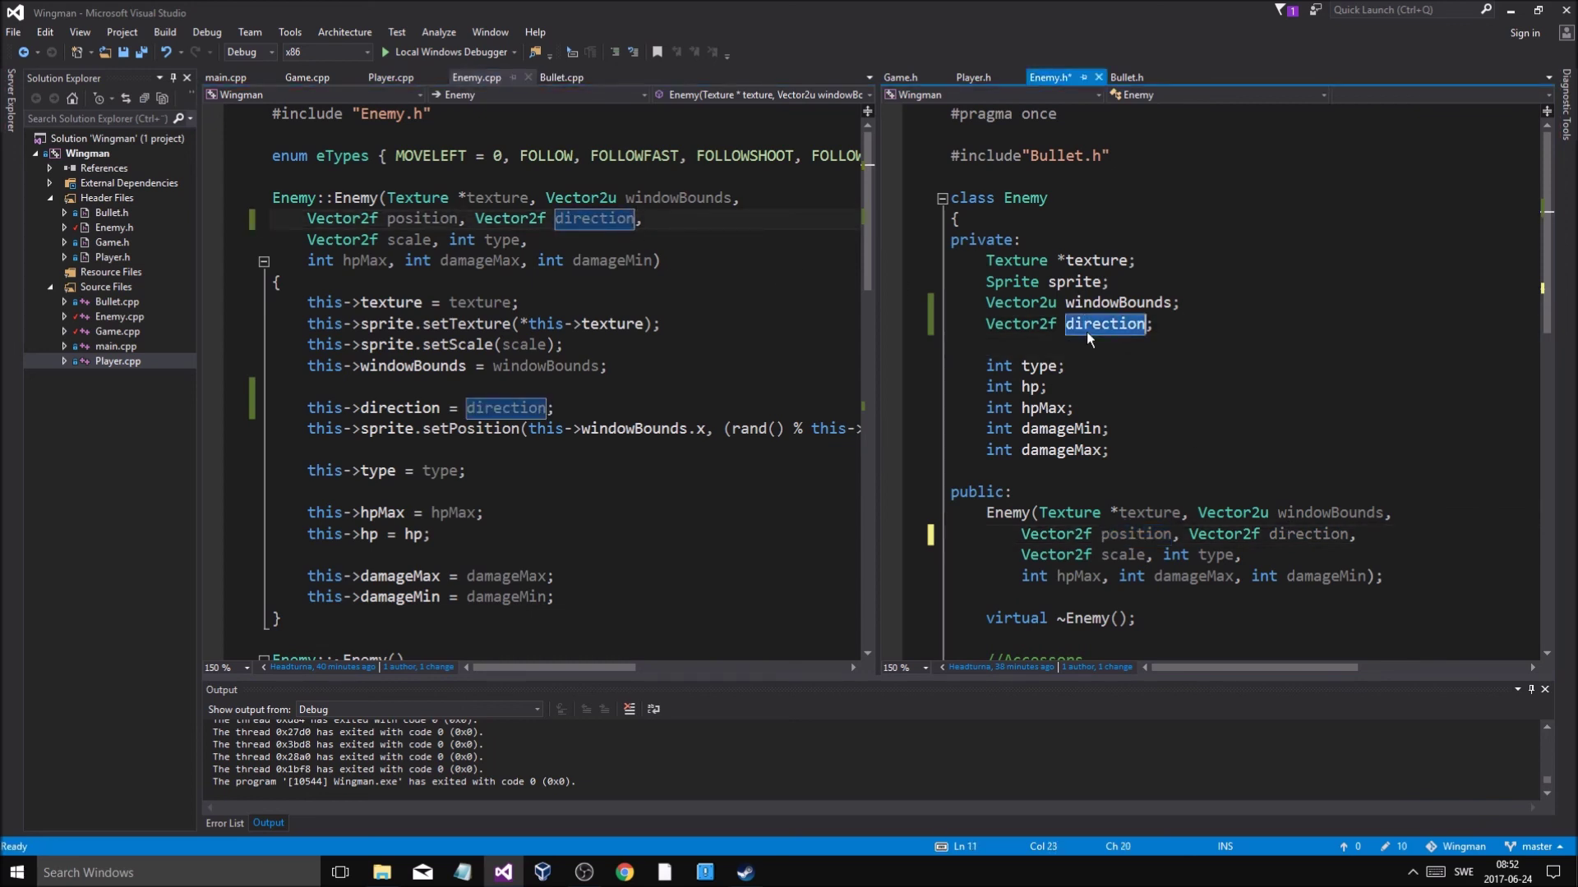
{"action": "key", "text": "ctrl+v"}
{"action": "left_click", "coordinate": [613, 408]}
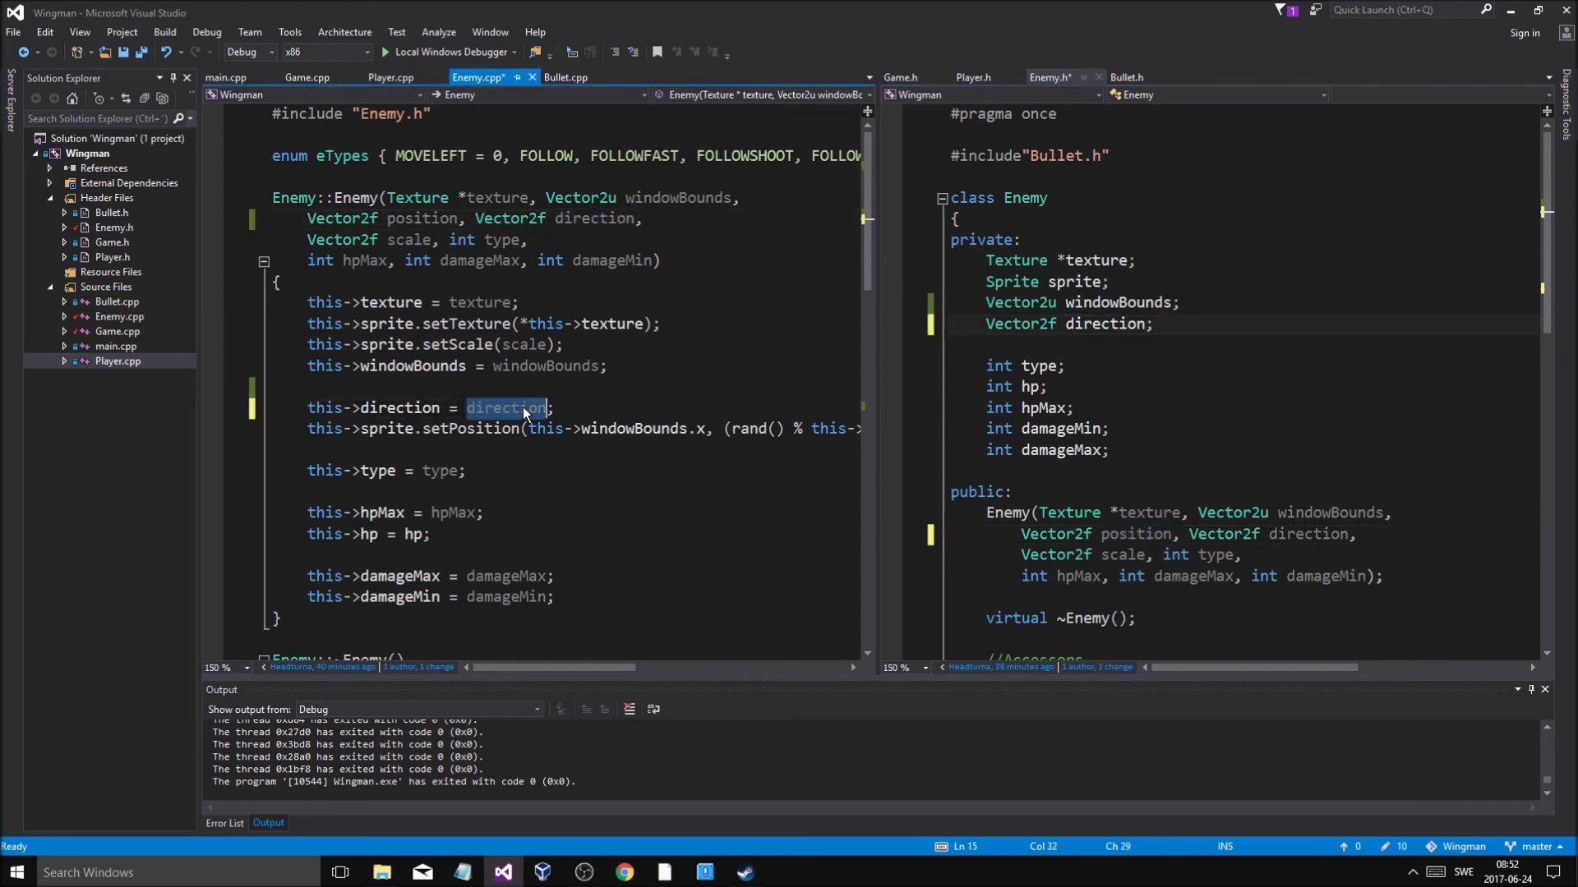
{"action": "key", "text": "ctrl+s"}
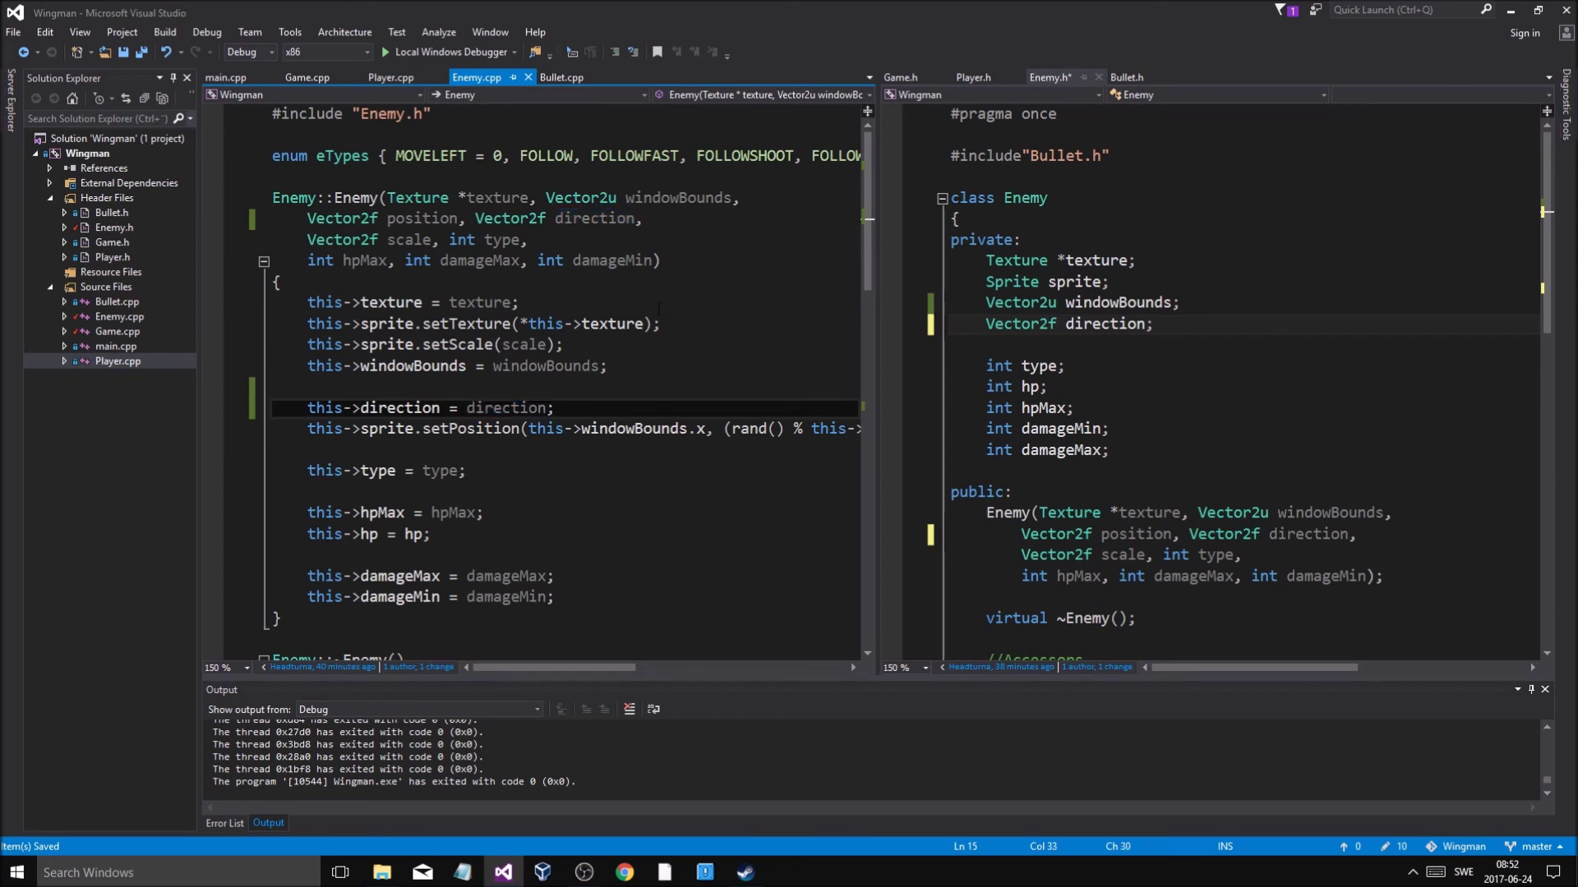
{"action": "scroll", "coordinate": [680, 316], "scroll_direction": "down", "scroll_amount": 4}
{"action": "scroll", "coordinate": [727, 407], "scroll_direction": "down", "scroll_amount": 6}
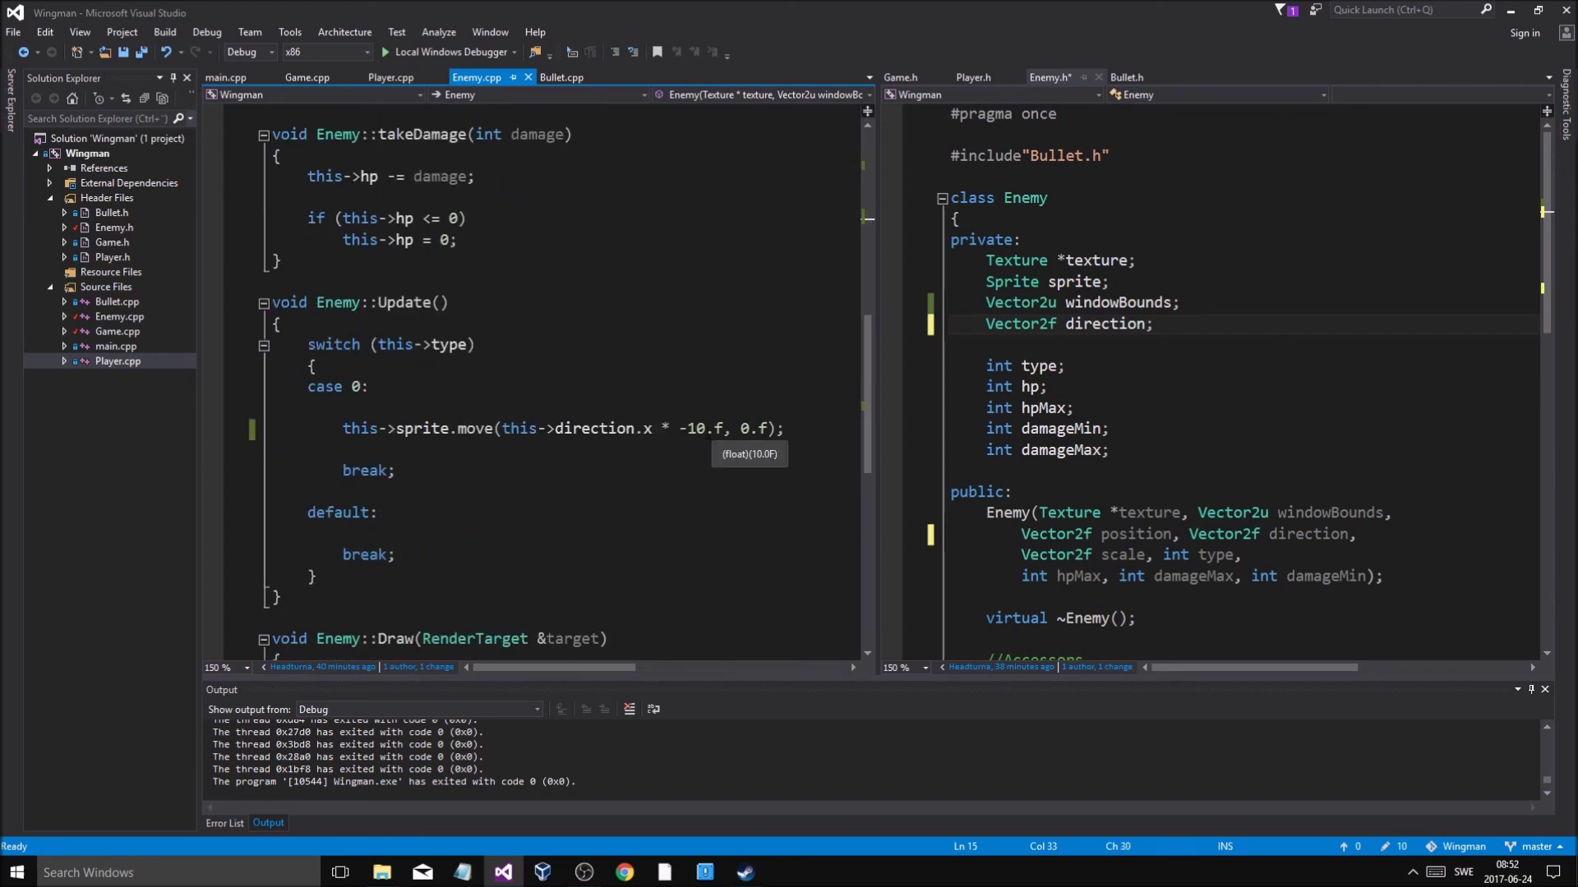
Rewrite the move call as sprite.move(this->direction.x * 10.f, this->direction.y * 10.f)
{"action": "left_click", "coordinate": [652, 429]}
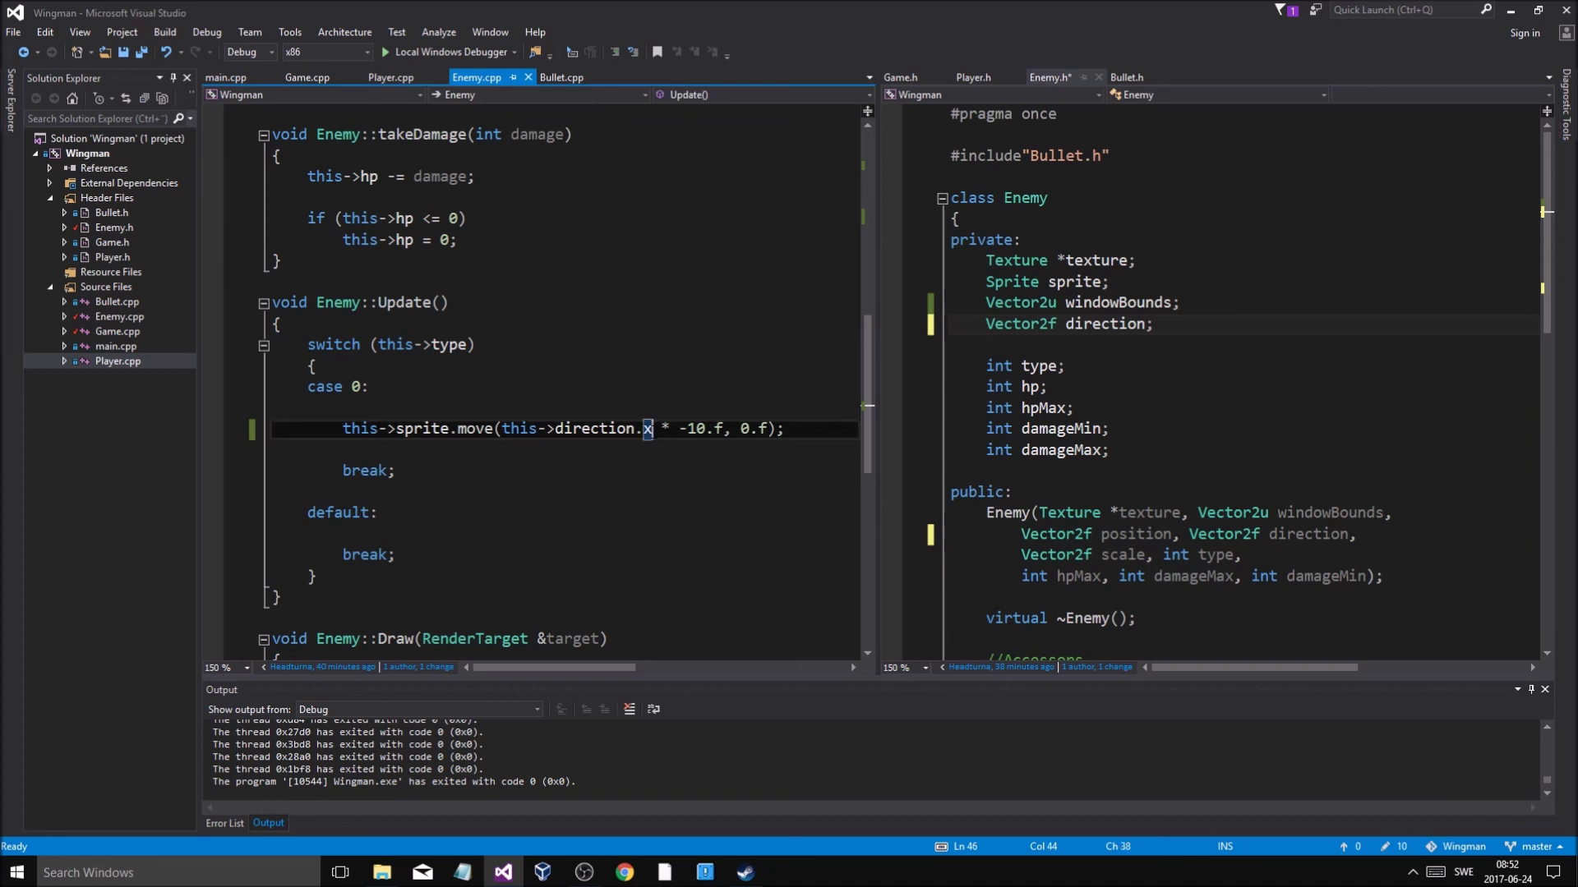
{"action": "left_click_drag", "start_coordinate": [653, 430], "coordinate": [503, 430]}
{"action": "key", "text": "ctrl+c"}
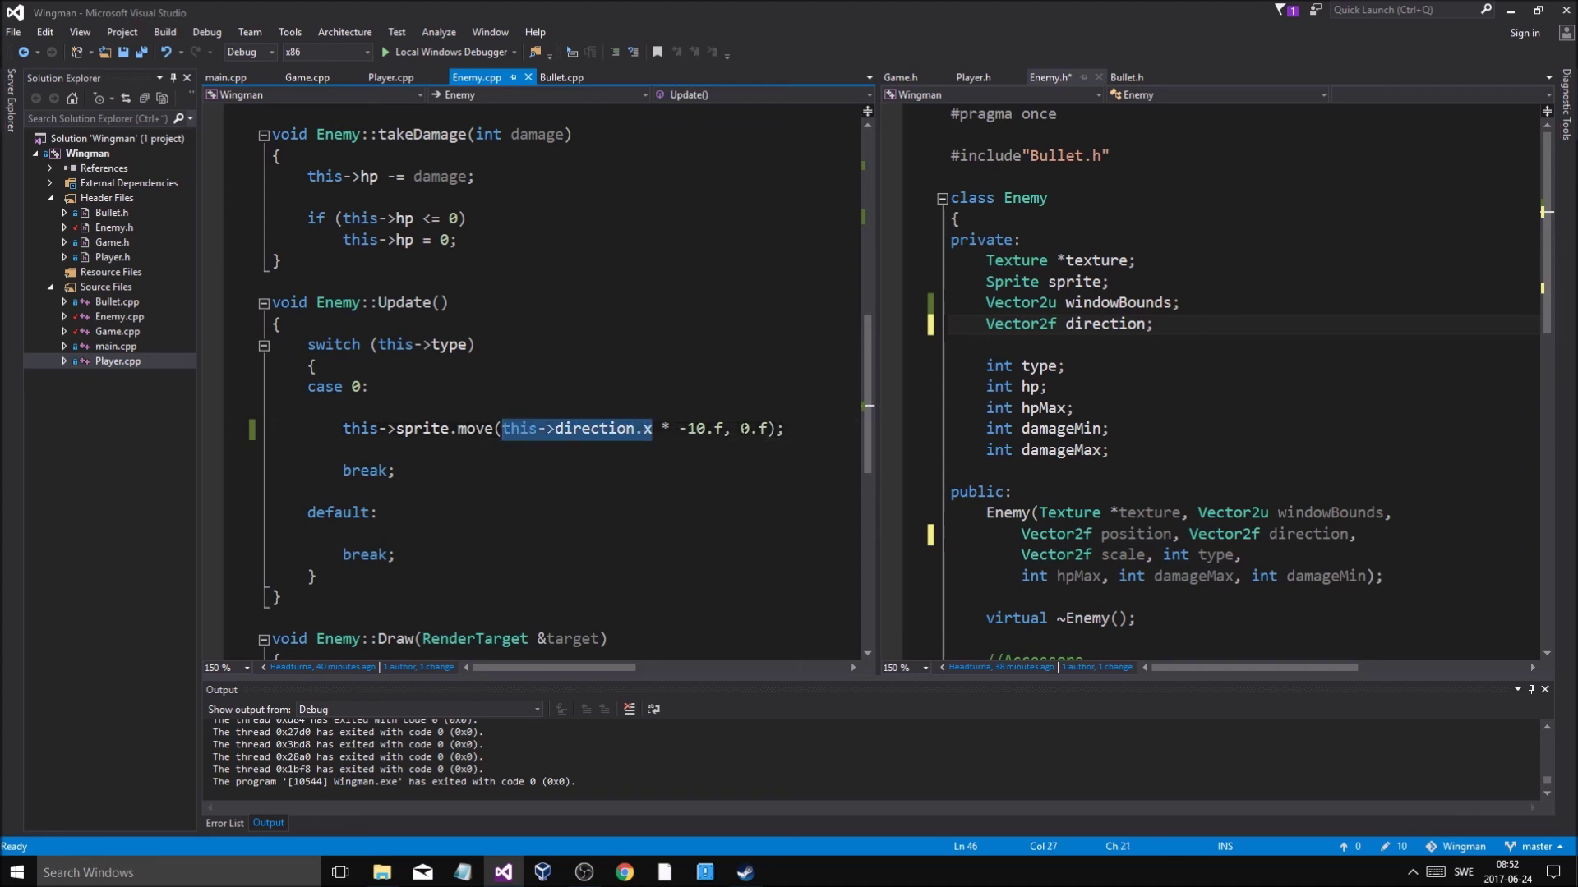
{"action": "left_click", "coordinate": [740, 429]}
{"action": "key", "text": "Return"}
{"action": "key", "text": "ctrl+v"}
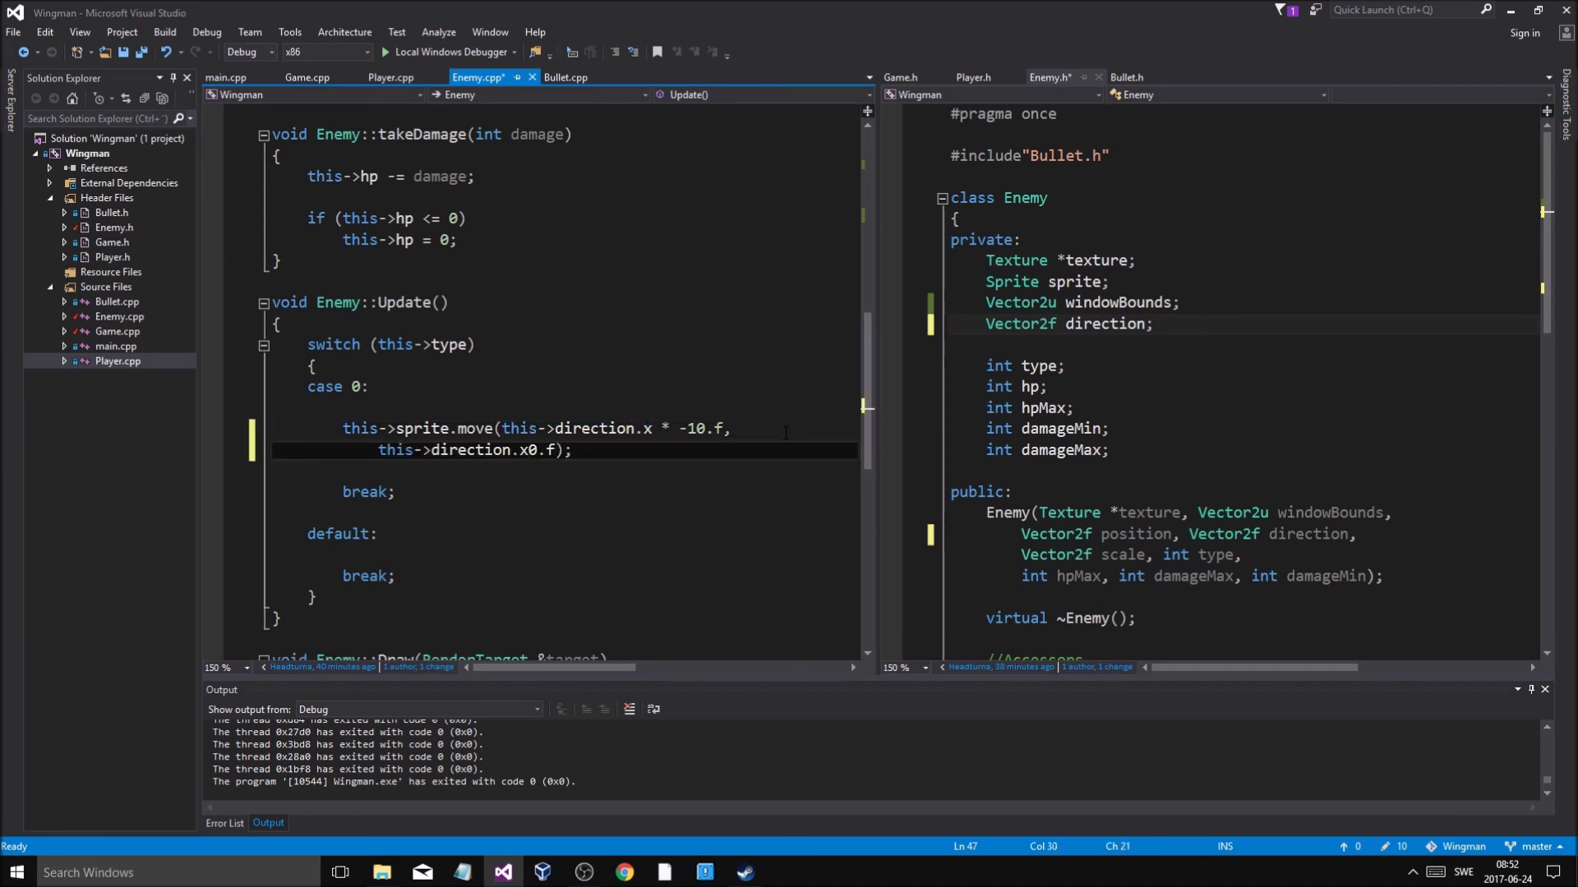
{"action": "type", "text": "*"}
{"action": "left_click", "coordinate": [524, 450]}
{"action": "key", "text": "BackSpace"}
{"action": "type", "text": "y *"}
{"action": "left_click", "coordinate": [554, 451]}
{"action": "type", "text": "1"}
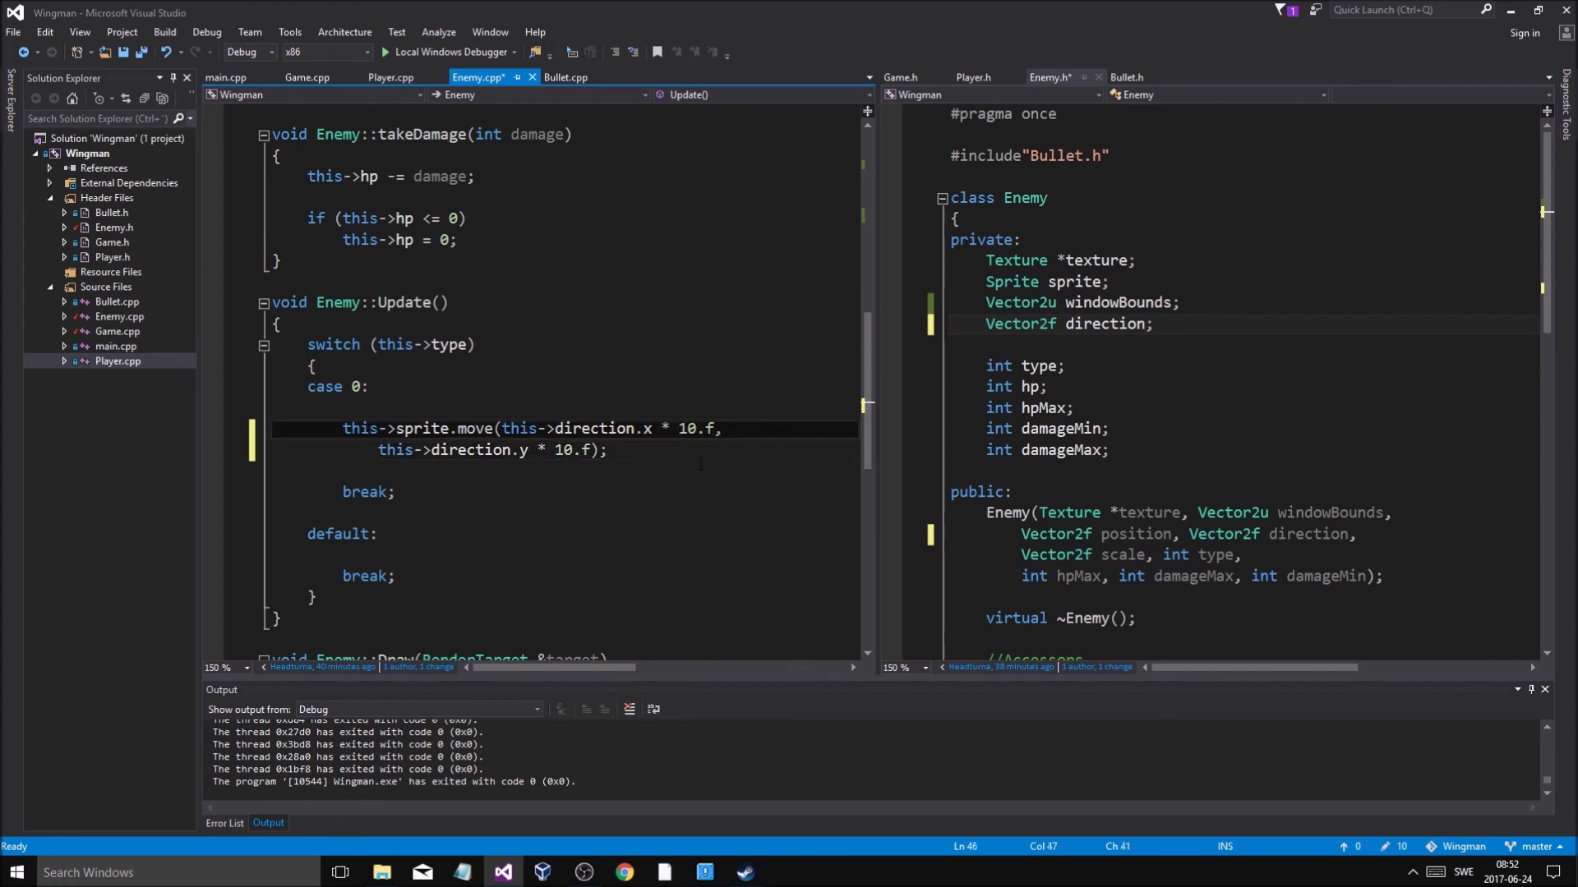
{"action": "left_click", "coordinate": [702, 466]}
Save, build and run Wingman, then close the game window
{"action": "key", "text": "ctrl+s"}
{"action": "left_click", "coordinate": [479, 57]}
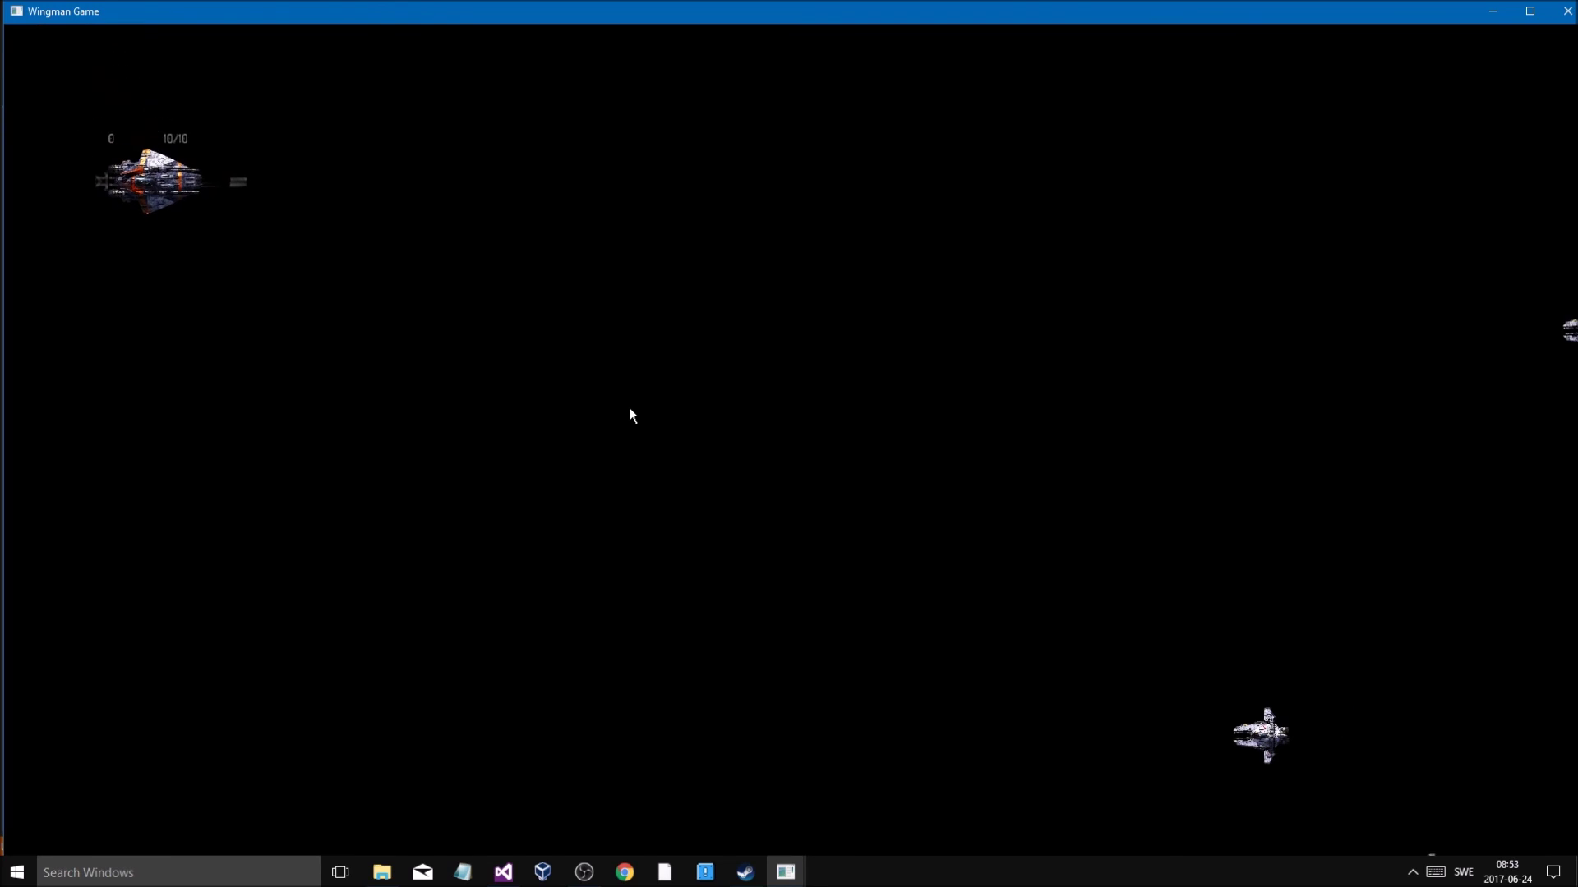
{"action": "key", "text": "Escape"}
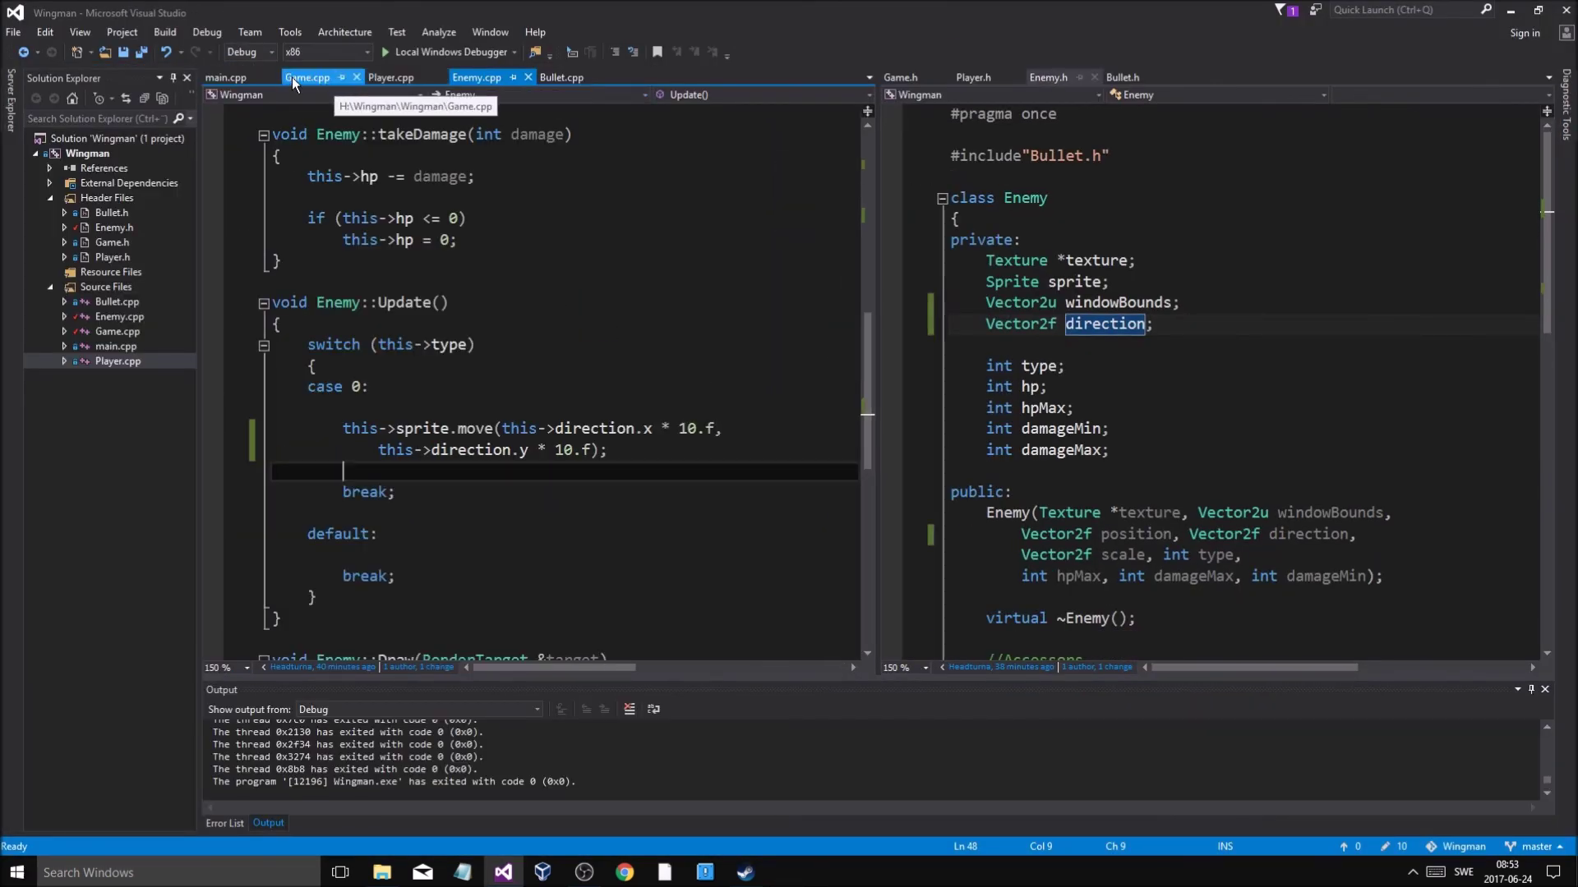
{"action": "left_click", "coordinate": [292, 77]}
{"action": "left_click", "coordinate": [517, 492]}
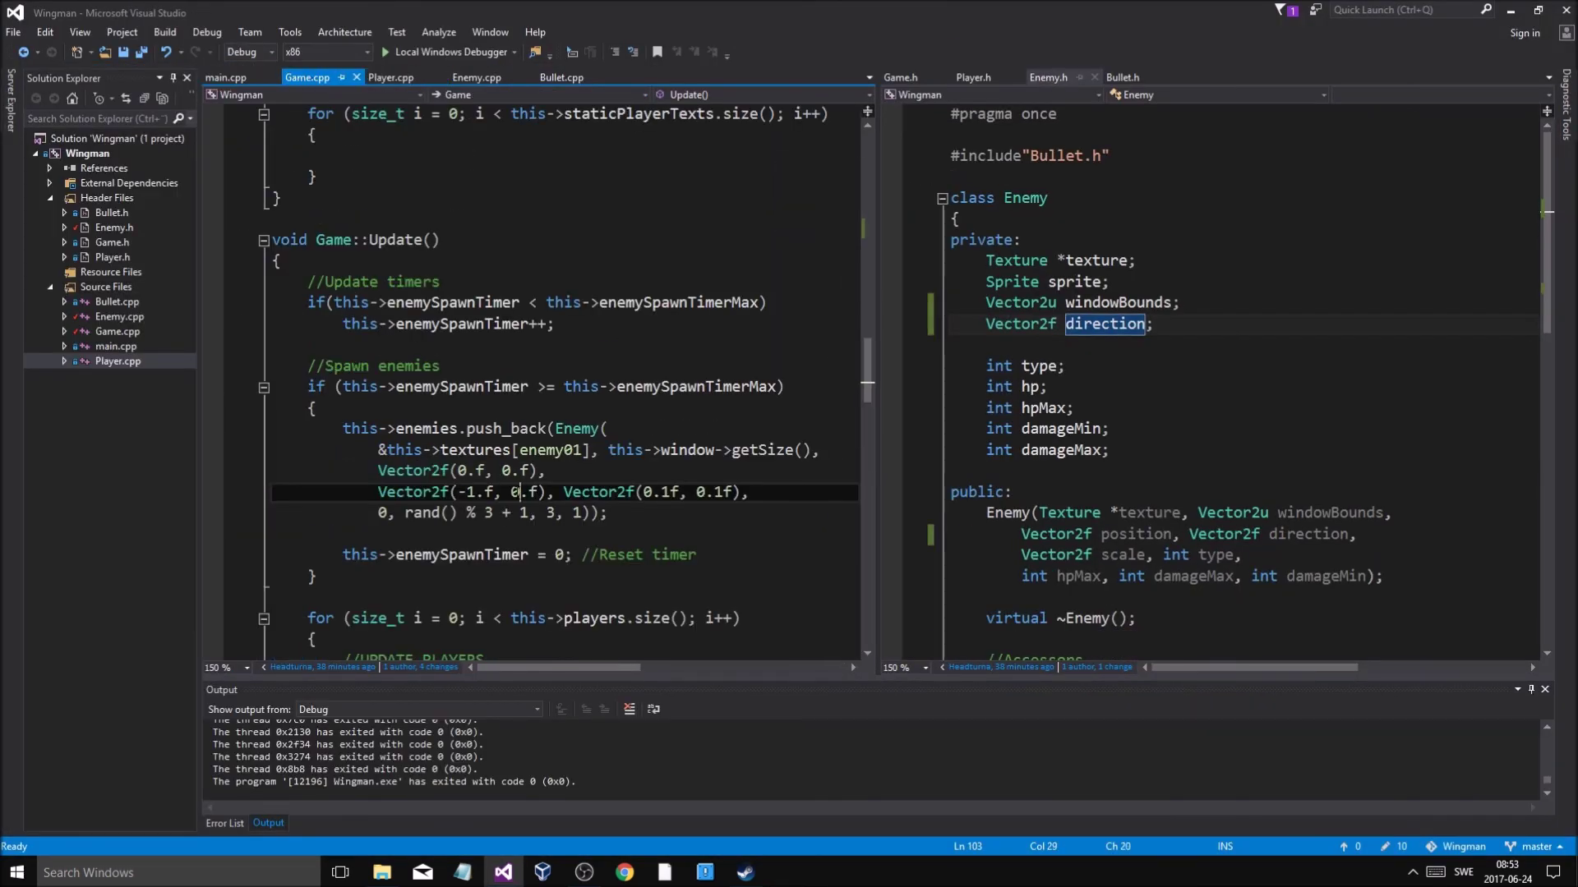
{"action": "type", "text": "-"}
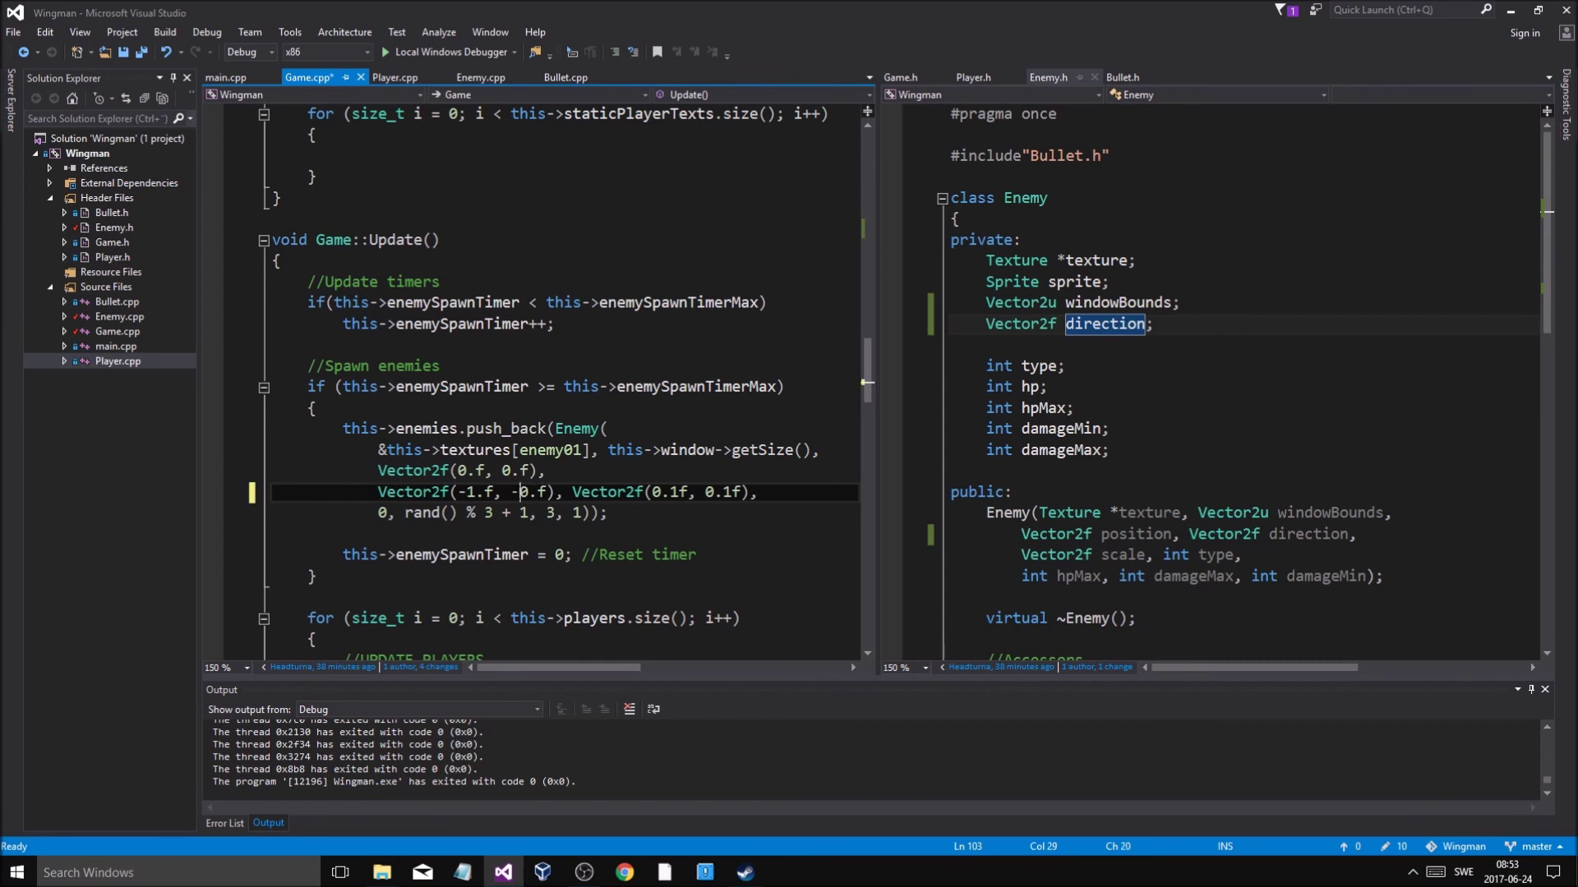
{"action": "key", "text": "BackSpace"}
{"action": "type", "text": "1"}
{"action": "key", "text": "ctrl+s"}
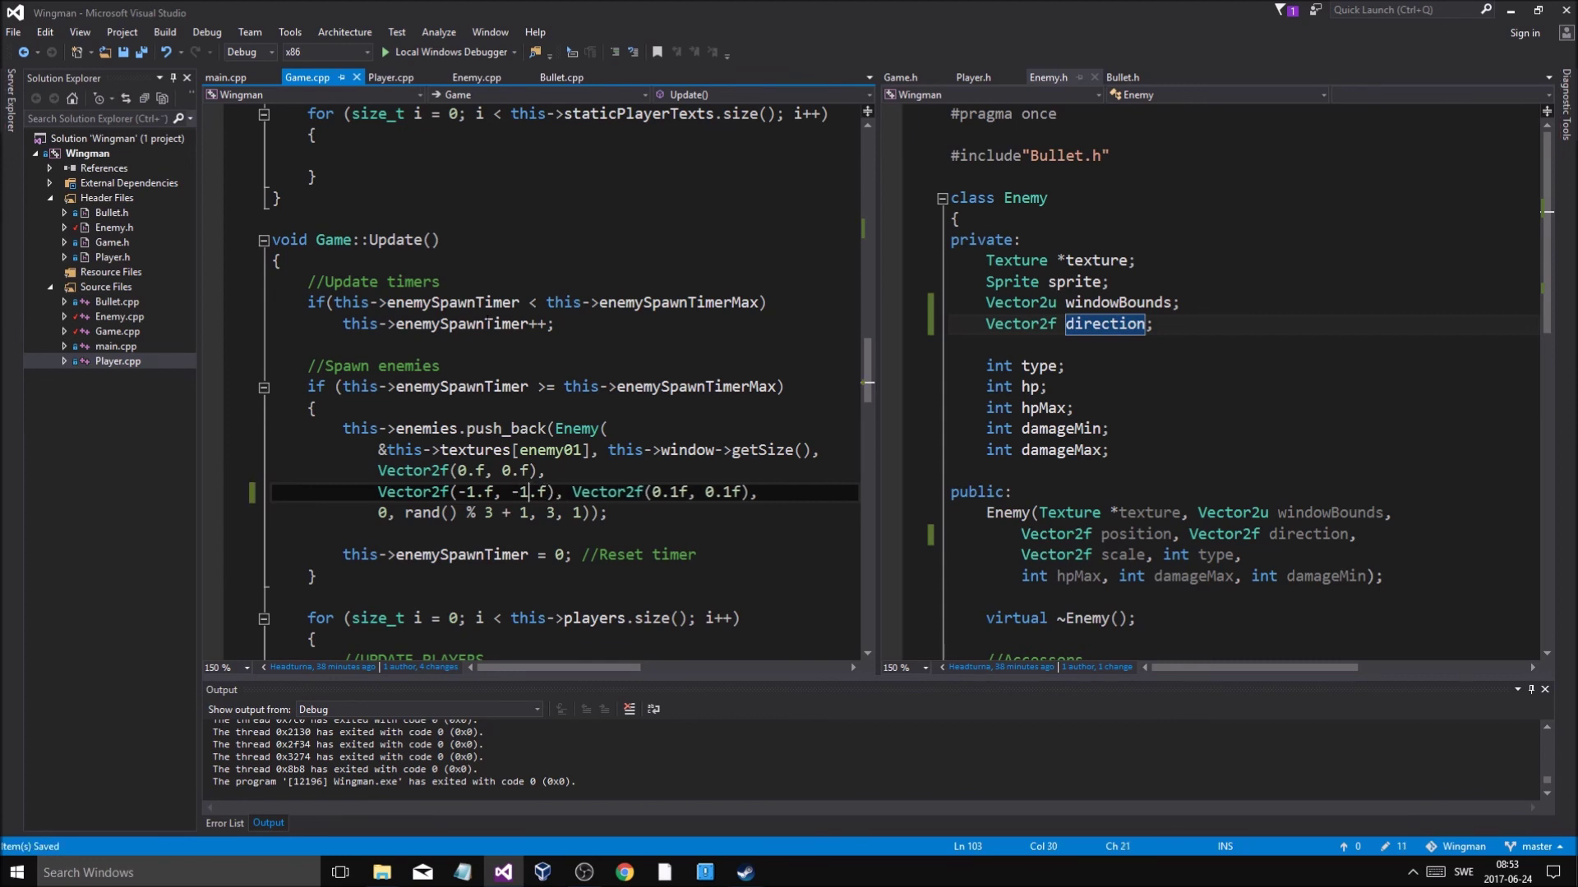
{"action": "left_click", "coordinate": [403, 57]}
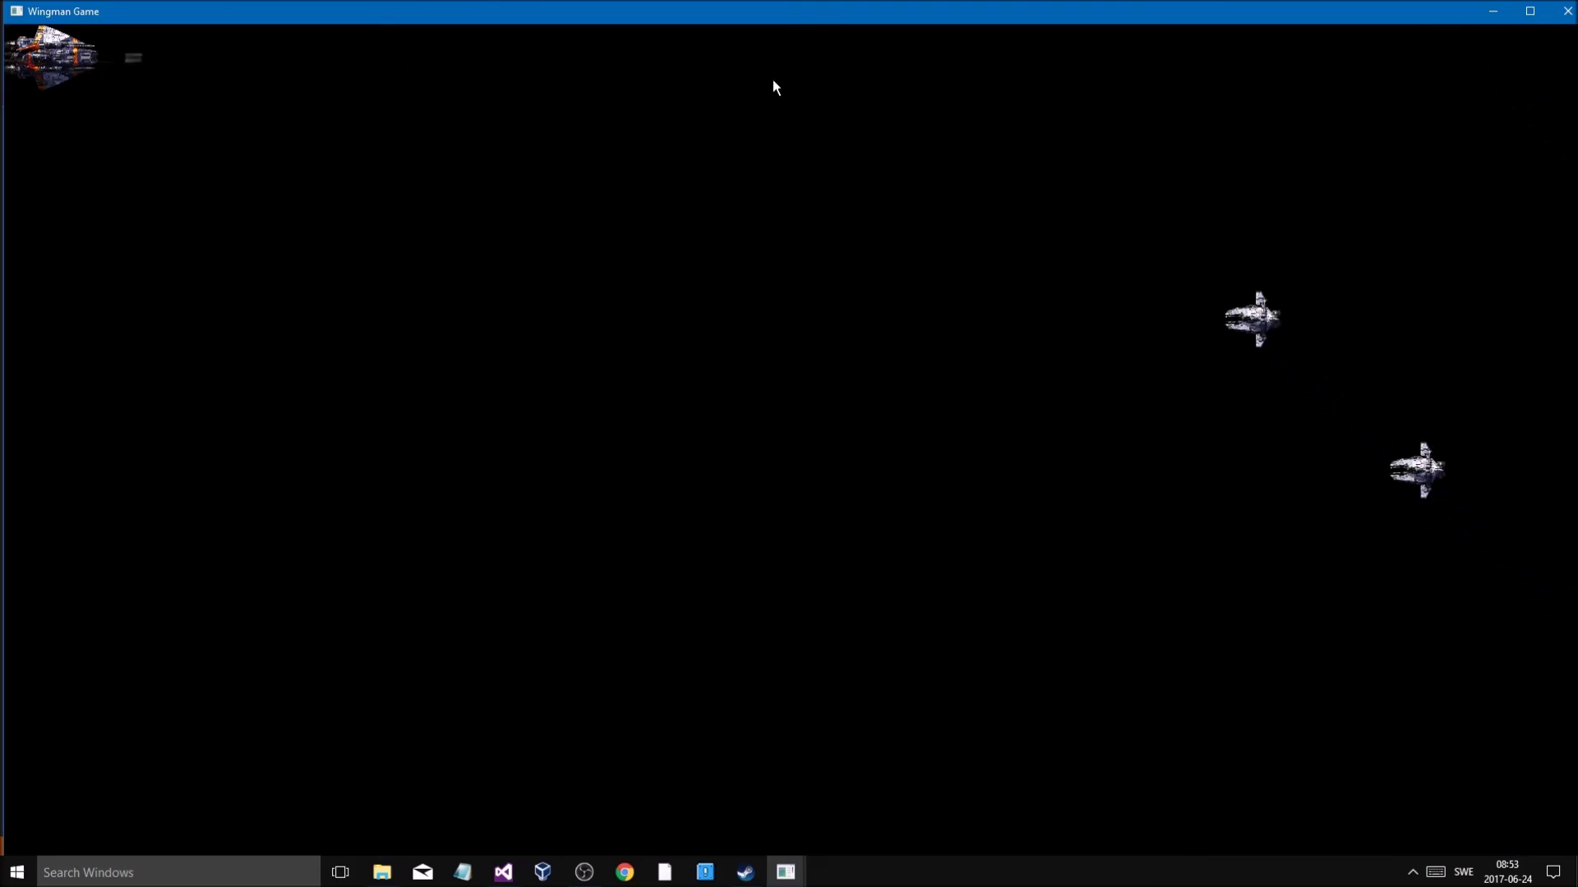
{"action": "left_click", "coordinate": [1567, 10]}
{"action": "key", "text": "BackSpace"}
{"action": "key", "text": "BackSpace"}
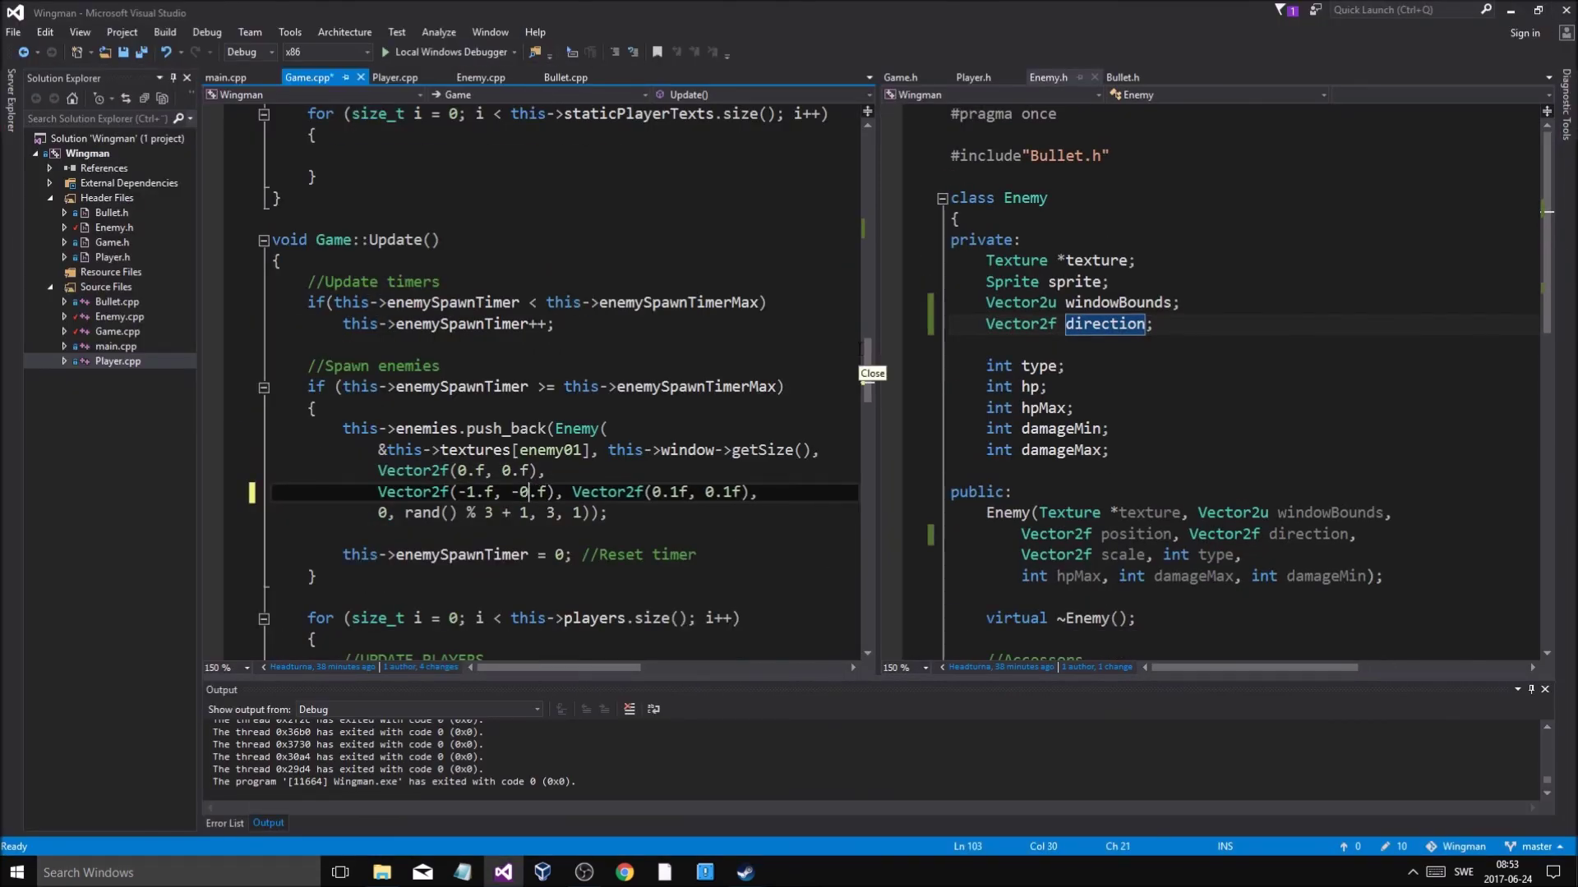
{"action": "type", "text": "0"}
{"action": "key", "text": "ctrl+s"}
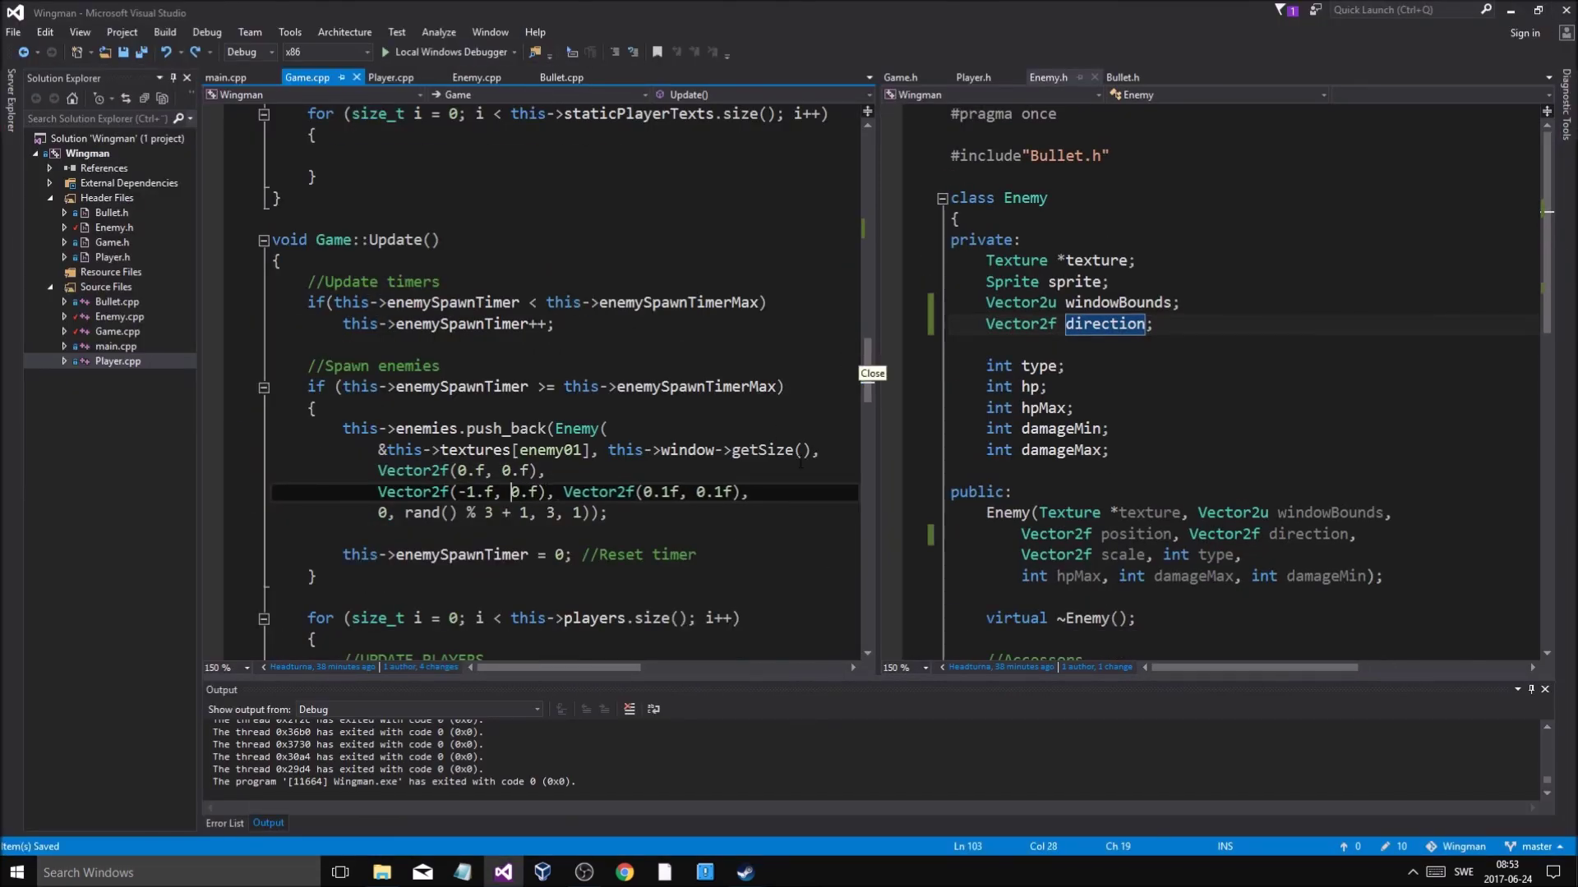
{"action": "scroll", "coordinate": [744, 488], "scroll_direction": "down", "scroll_amount": 1}
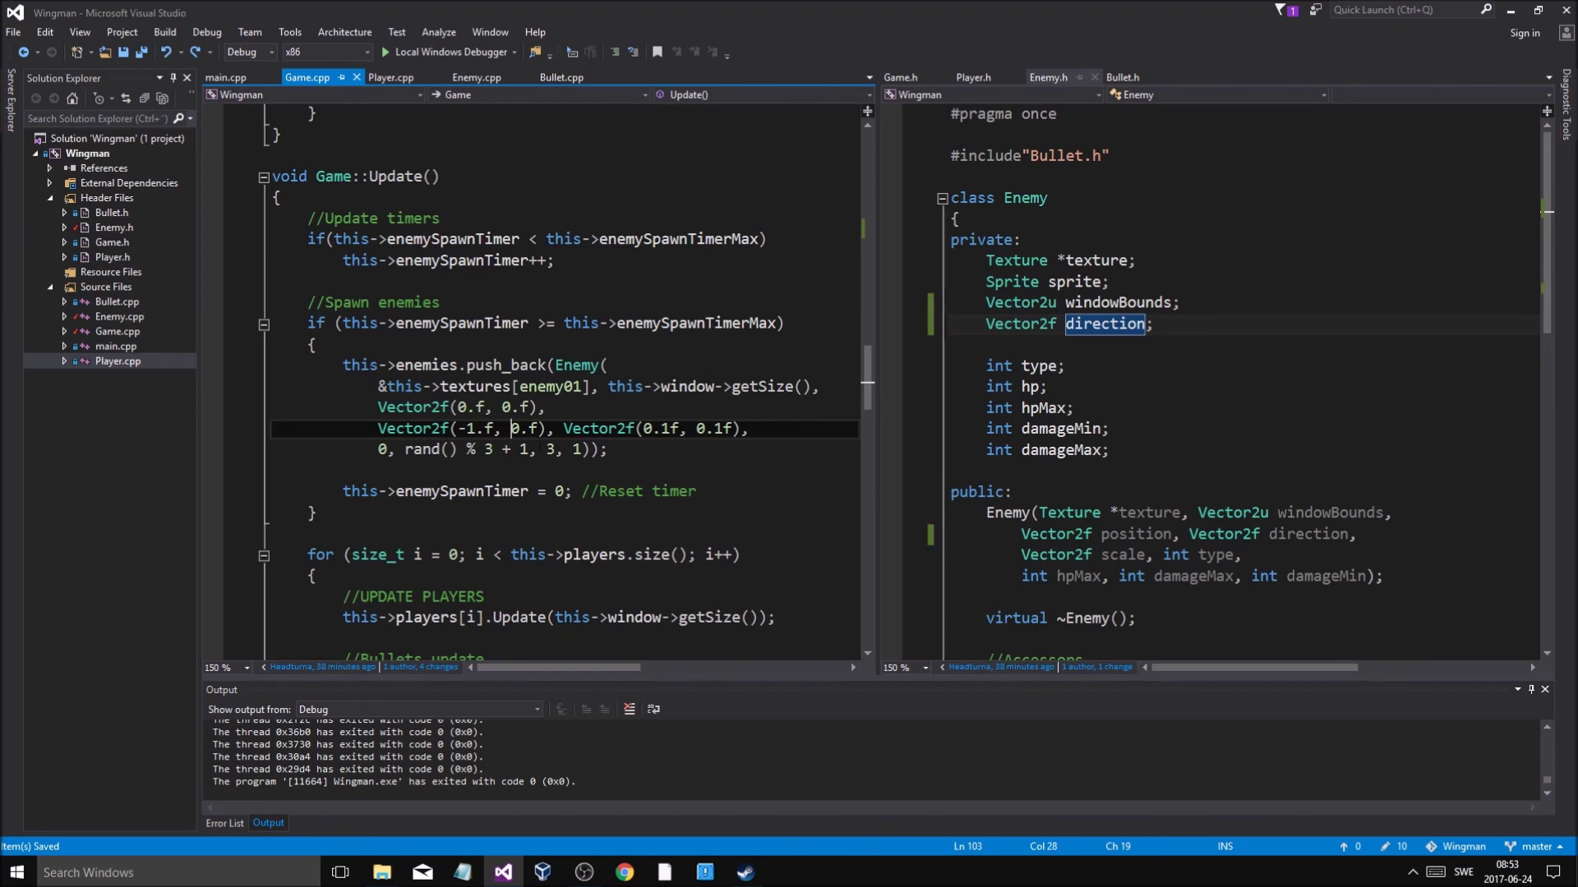
{"action": "scroll", "coordinate": [592, 505], "scroll_direction": "down", "scroll_amount": 7}
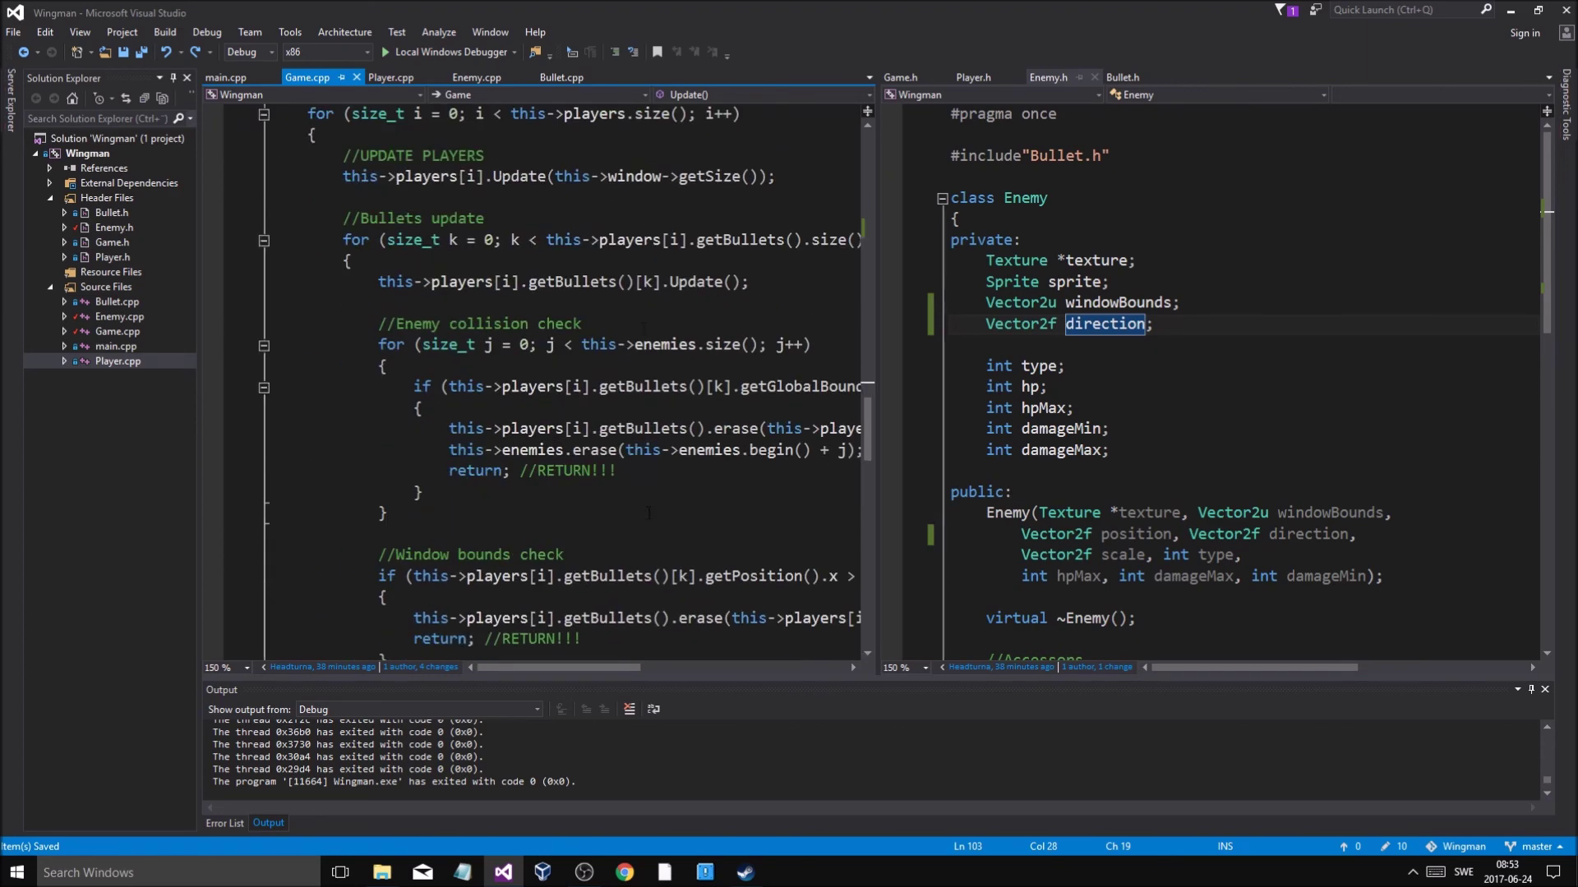
{"action": "scroll", "coordinate": [592, 503], "scroll_direction": "down", "scroll_amount": 2}
{"action": "scroll", "coordinate": [592, 504], "scroll_direction": "up", "scroll_amount": 3}
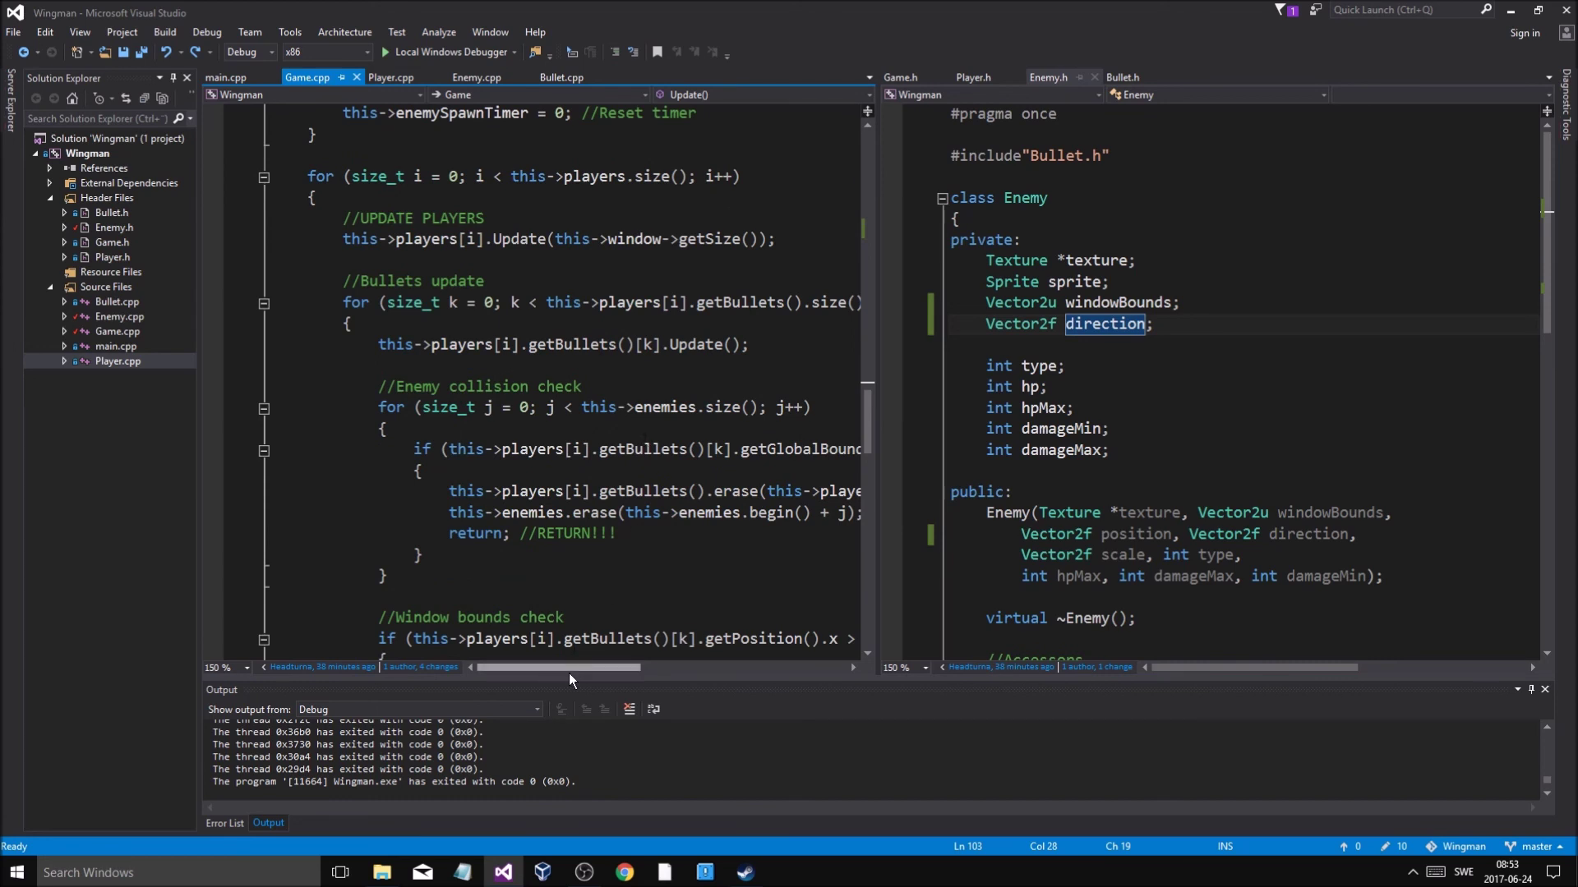
{"action": "mouse_move", "coordinate": [568, 673]}
{"action": "left_mouse_down"}
{"action": "mouse_move", "coordinate": [617, 669]}
{"action": "mouse_move", "coordinate": [358, 669]}
{"action": "left_mouse_up"}
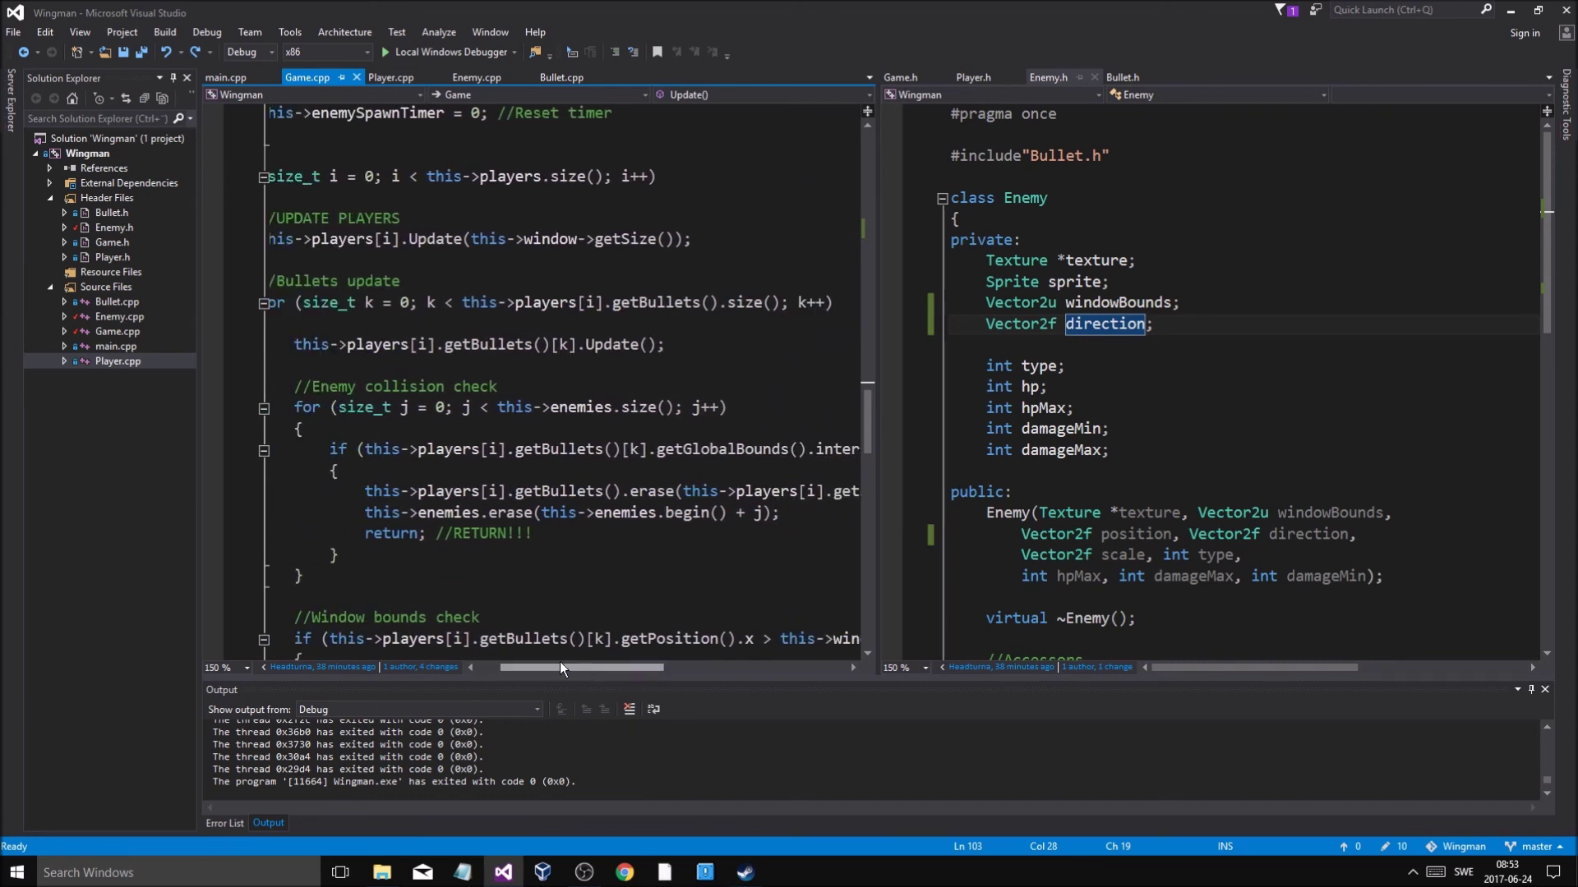
Insert if (this->enemies[j].getHP > 1) above the enemies.erase line
{"action": "left_click", "coordinate": [448, 532]}
{"action": "key", "text": "Down"}
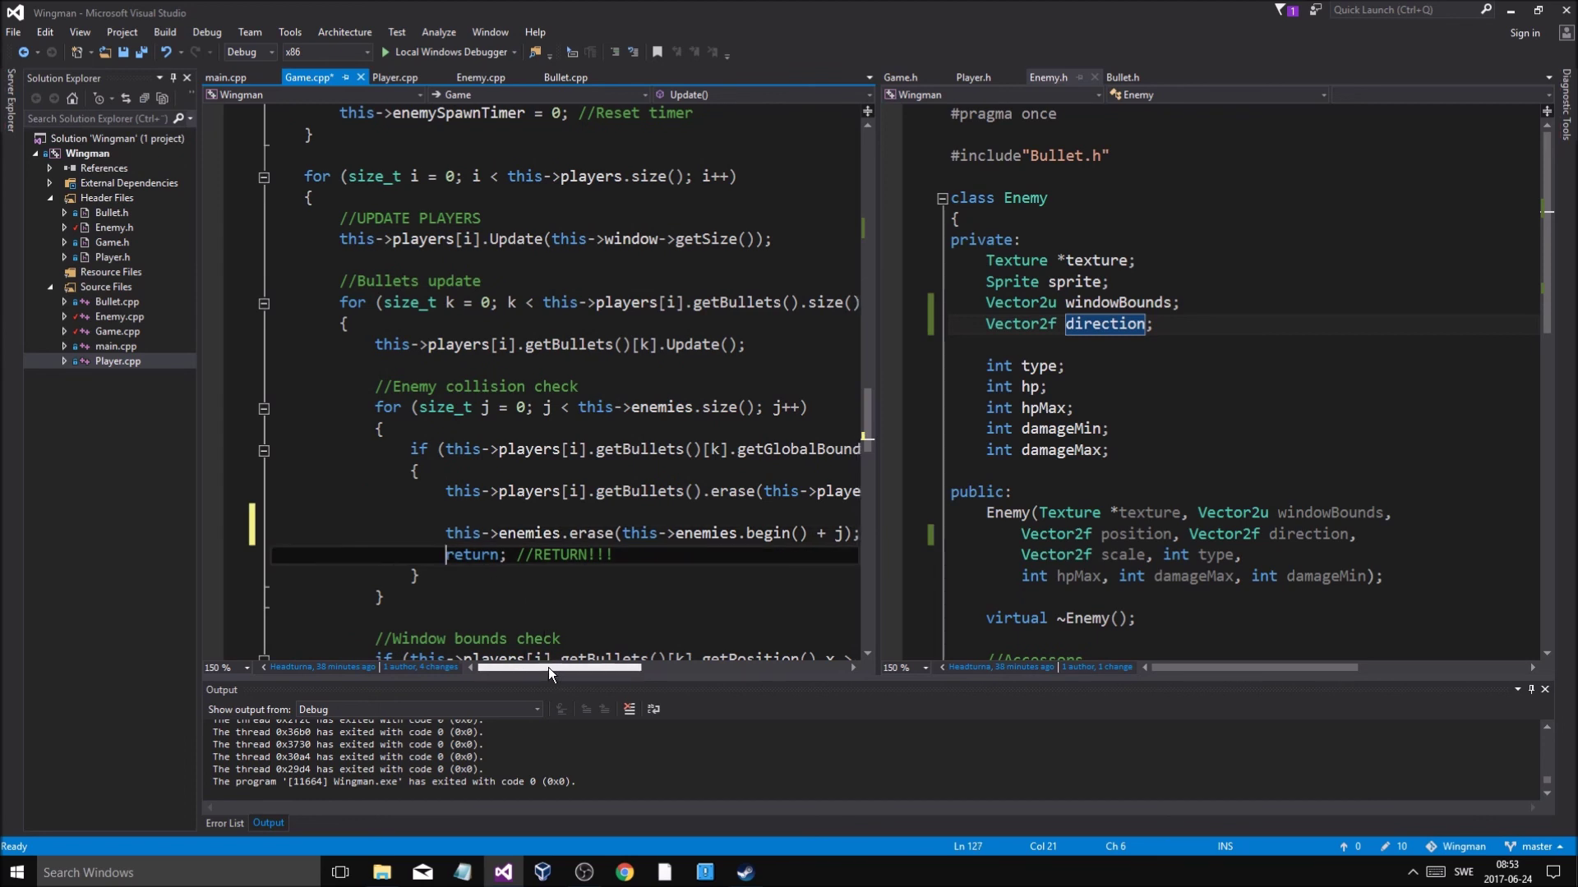
{"action": "key", "text": "Return"}
{"action": "key", "text": "Up"}
{"action": "key", "text": "Up"}
{"action": "key", "text": "Up"}
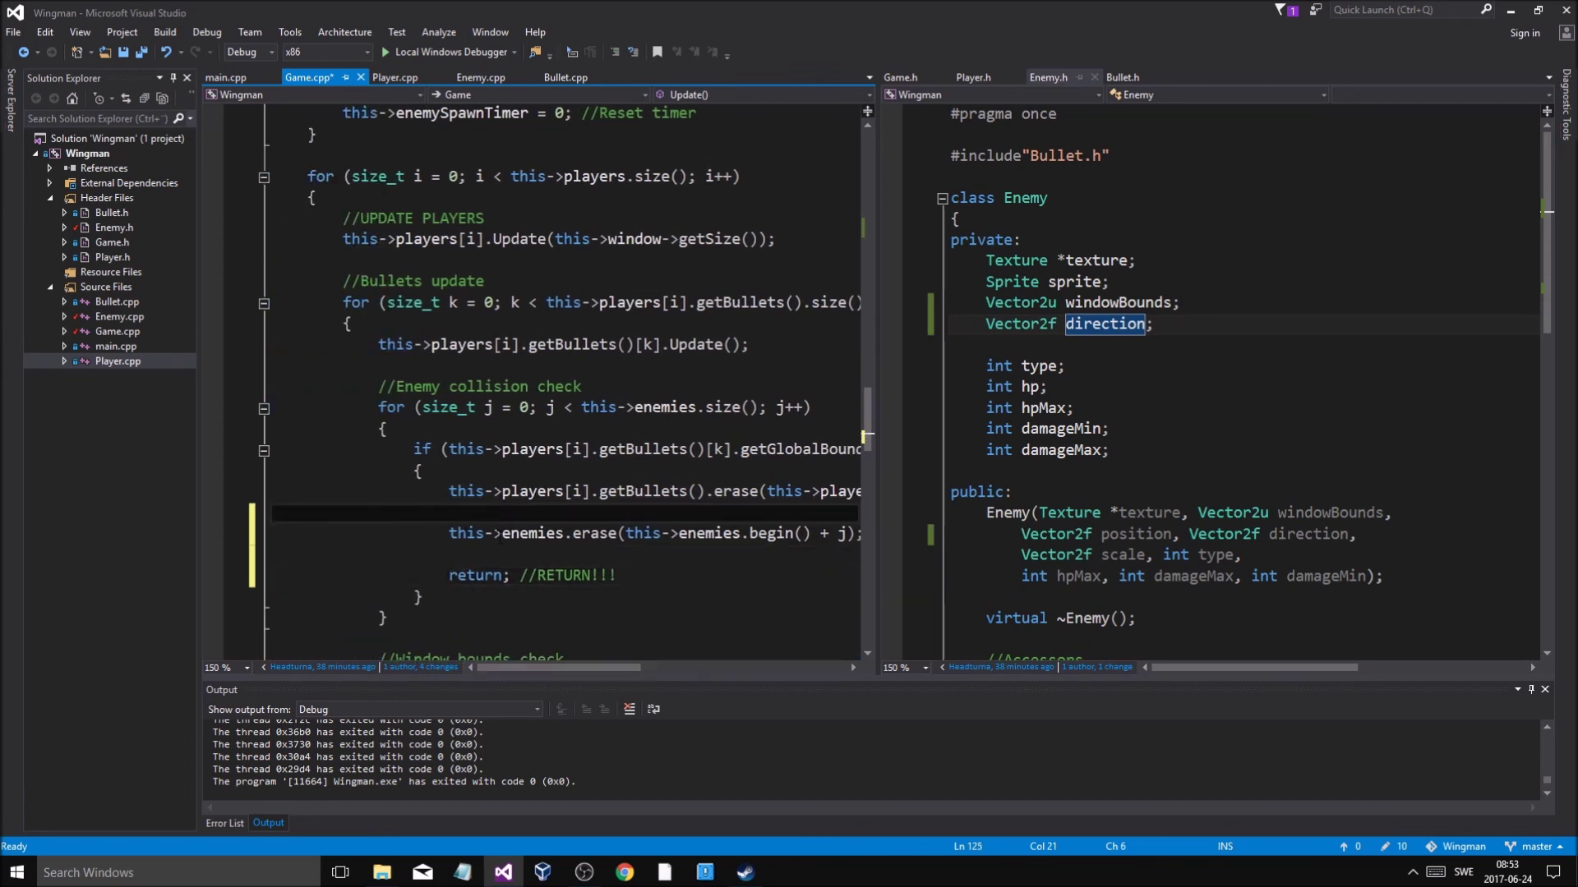
{"action": "key", "text": "Return"}
{"action": "type", "text": "if"}
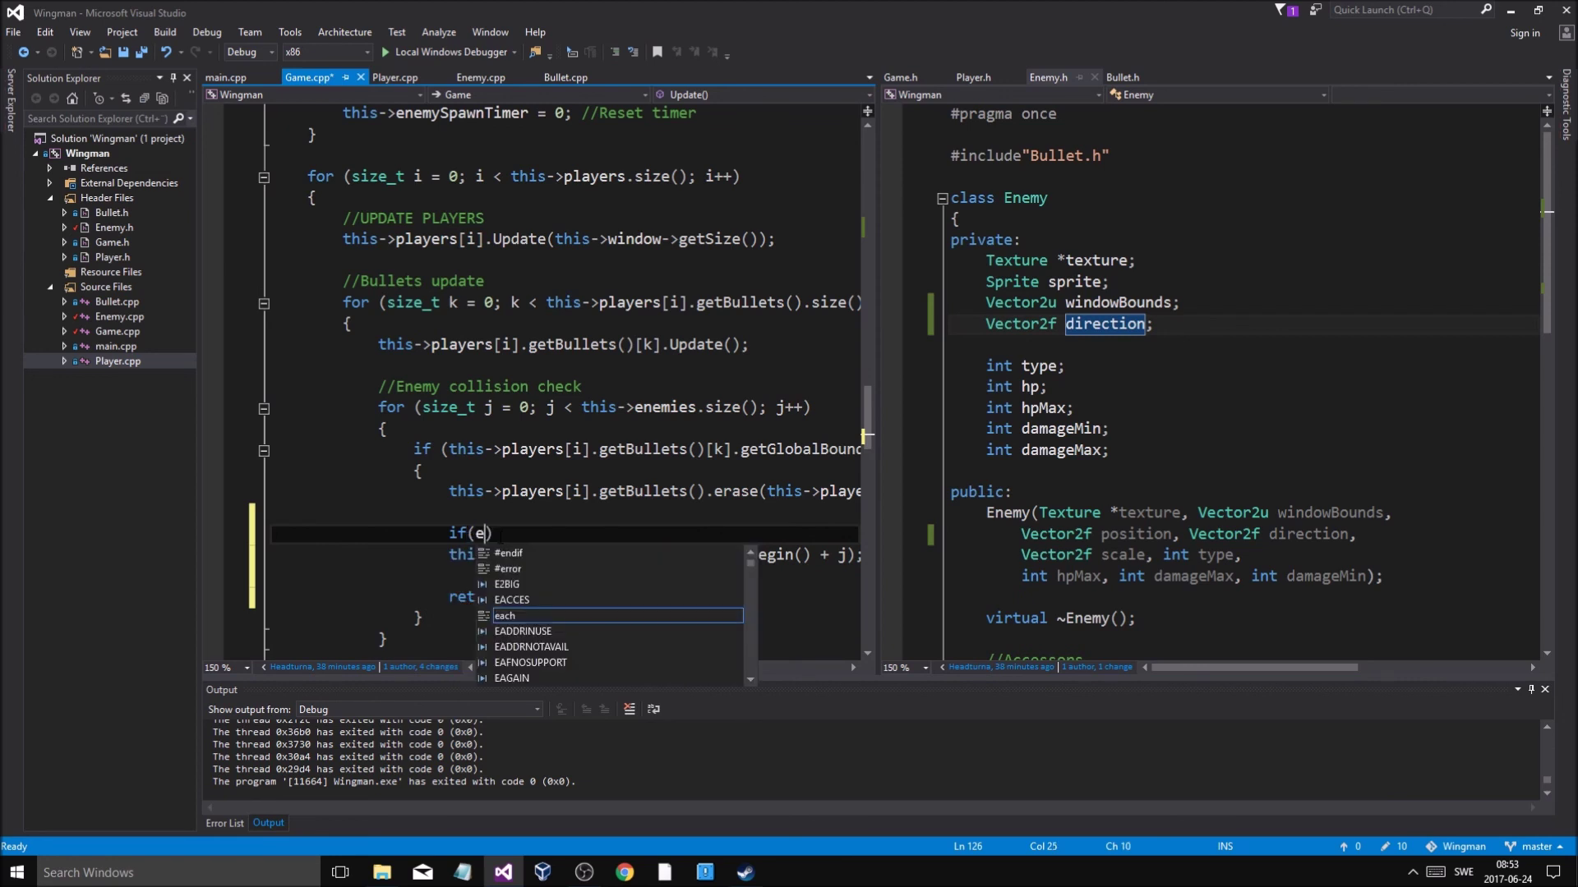
{"action": "type", "text": "("}
{"action": "left_click_drag", "start_coordinate": [448, 555], "coordinate": [564, 556]}
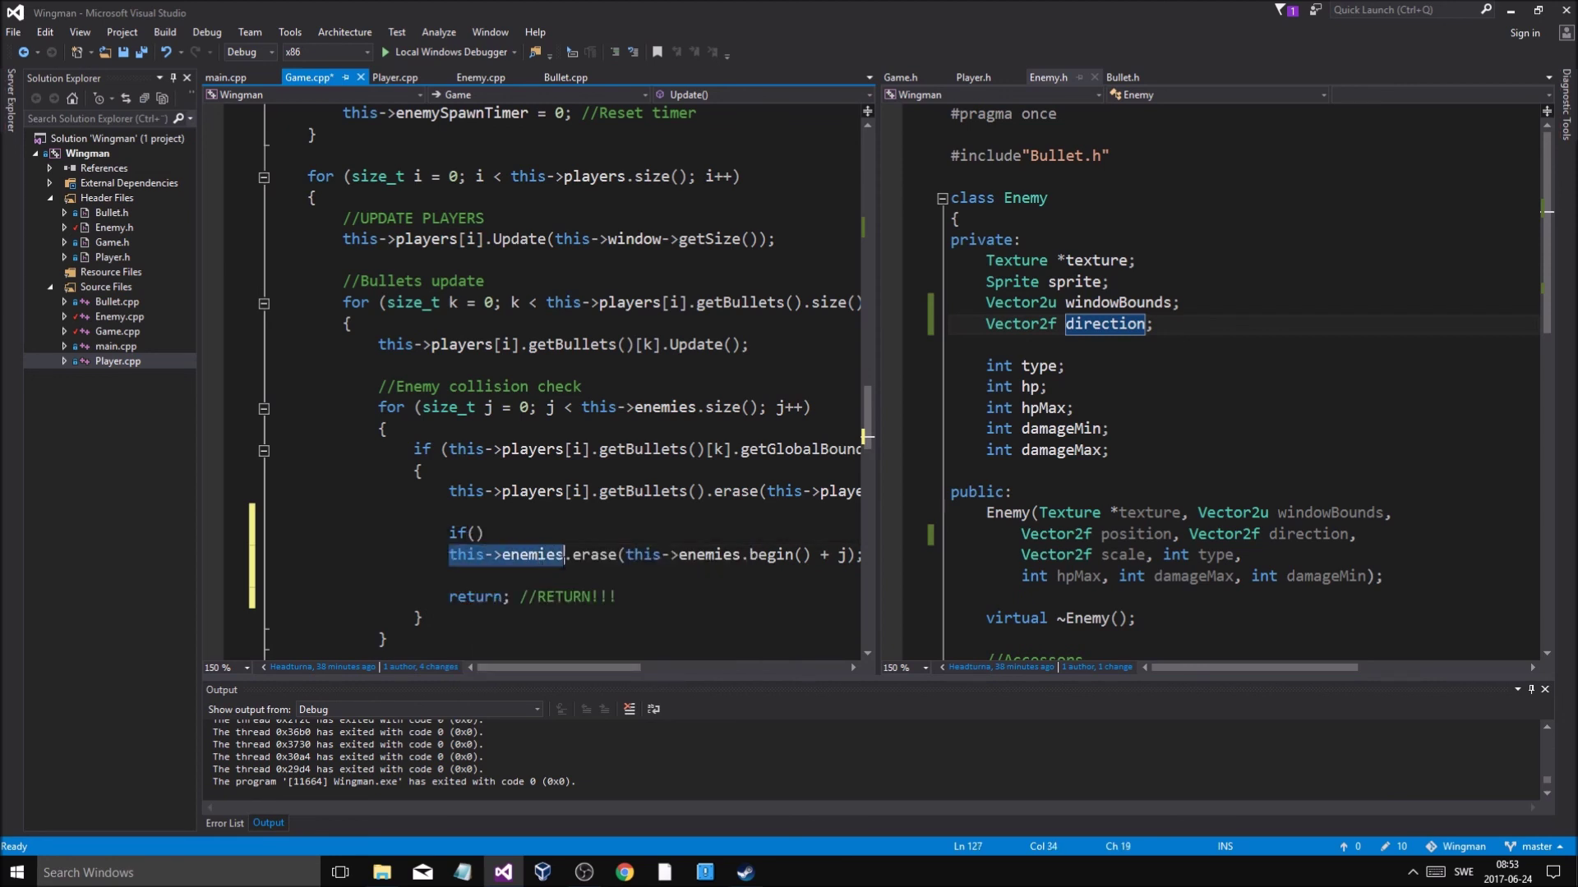
{"action": "key", "text": "ctrl+c"}
{"action": "left_click", "coordinate": [481, 533]}
{"action": "key", "text": "ctrl+v"}
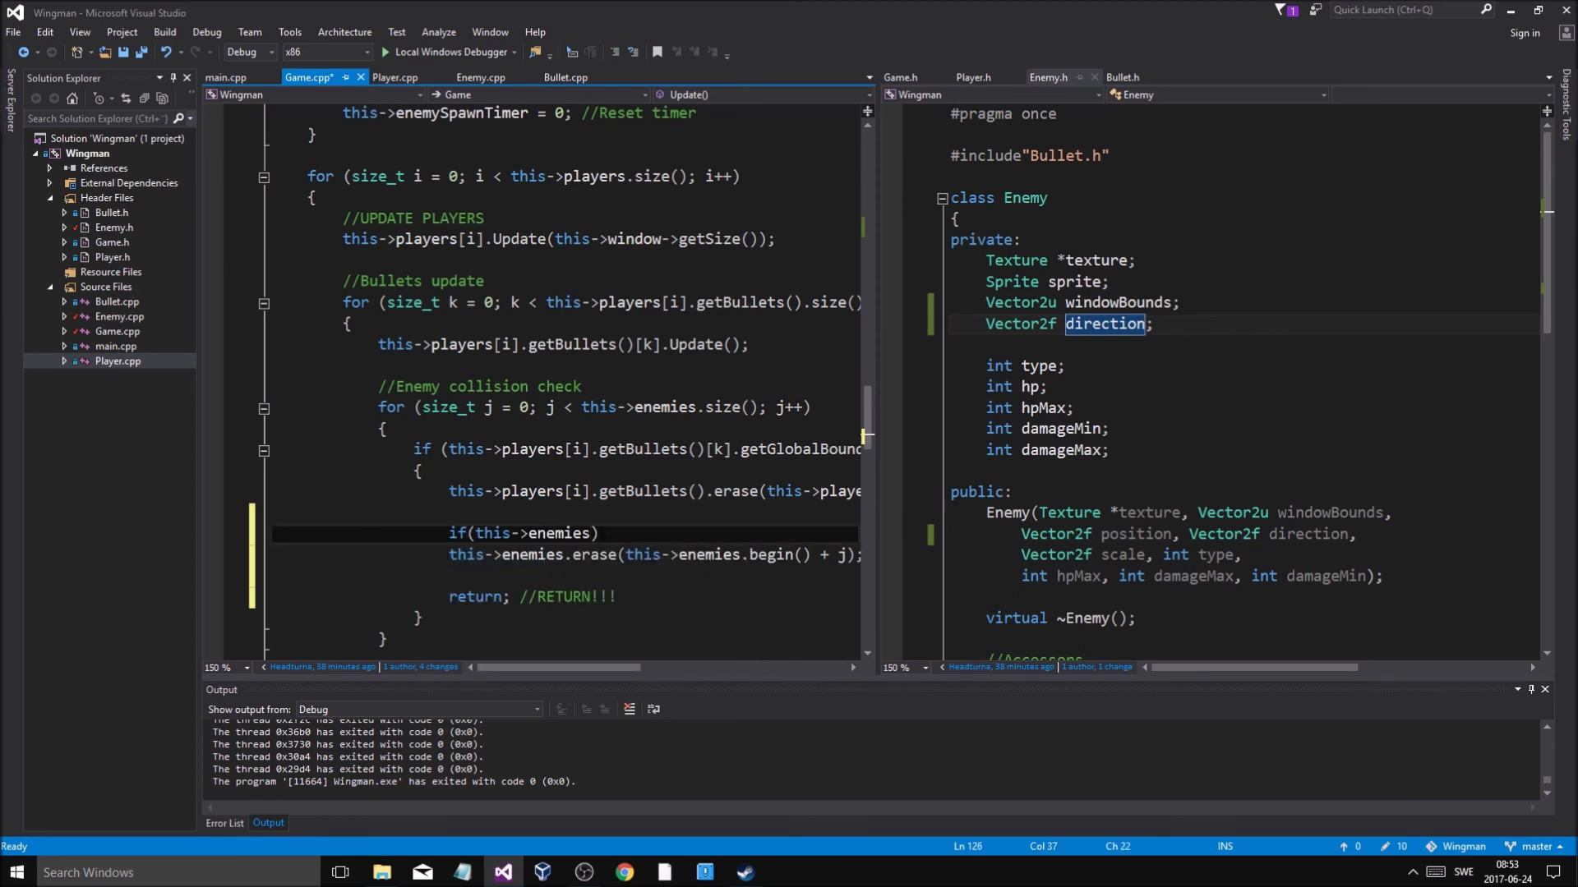
{"action": "type", "text": "[j]"}
{"action": "type", "text": ".g"}
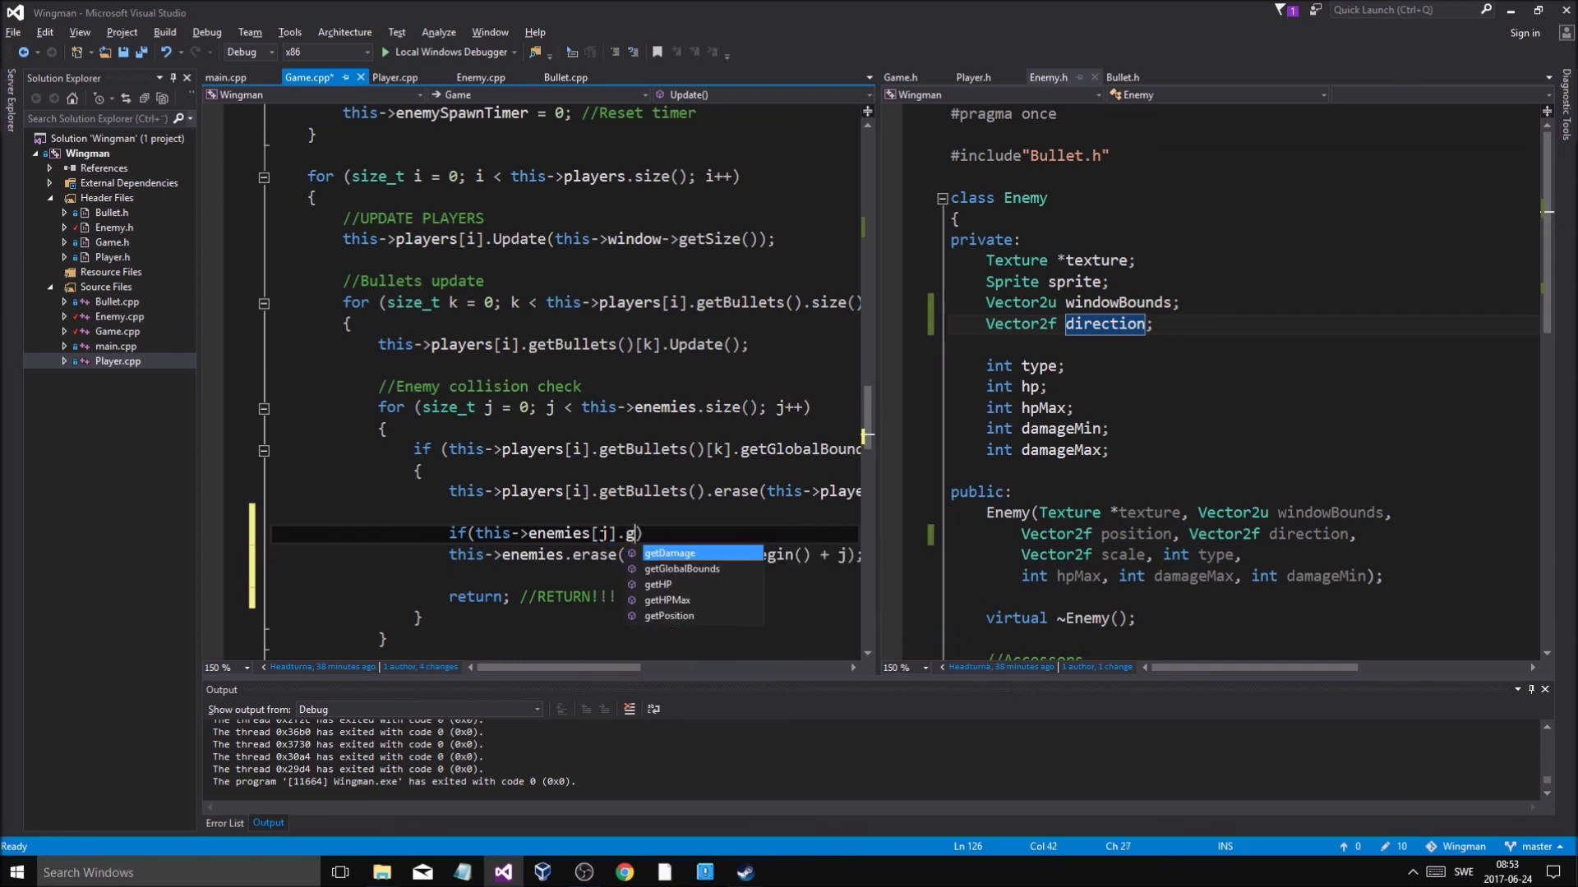
{"action": "type", "text": "et"}
{"action": "type", "text": "HP "}
{"action": "type", "text": ">"}
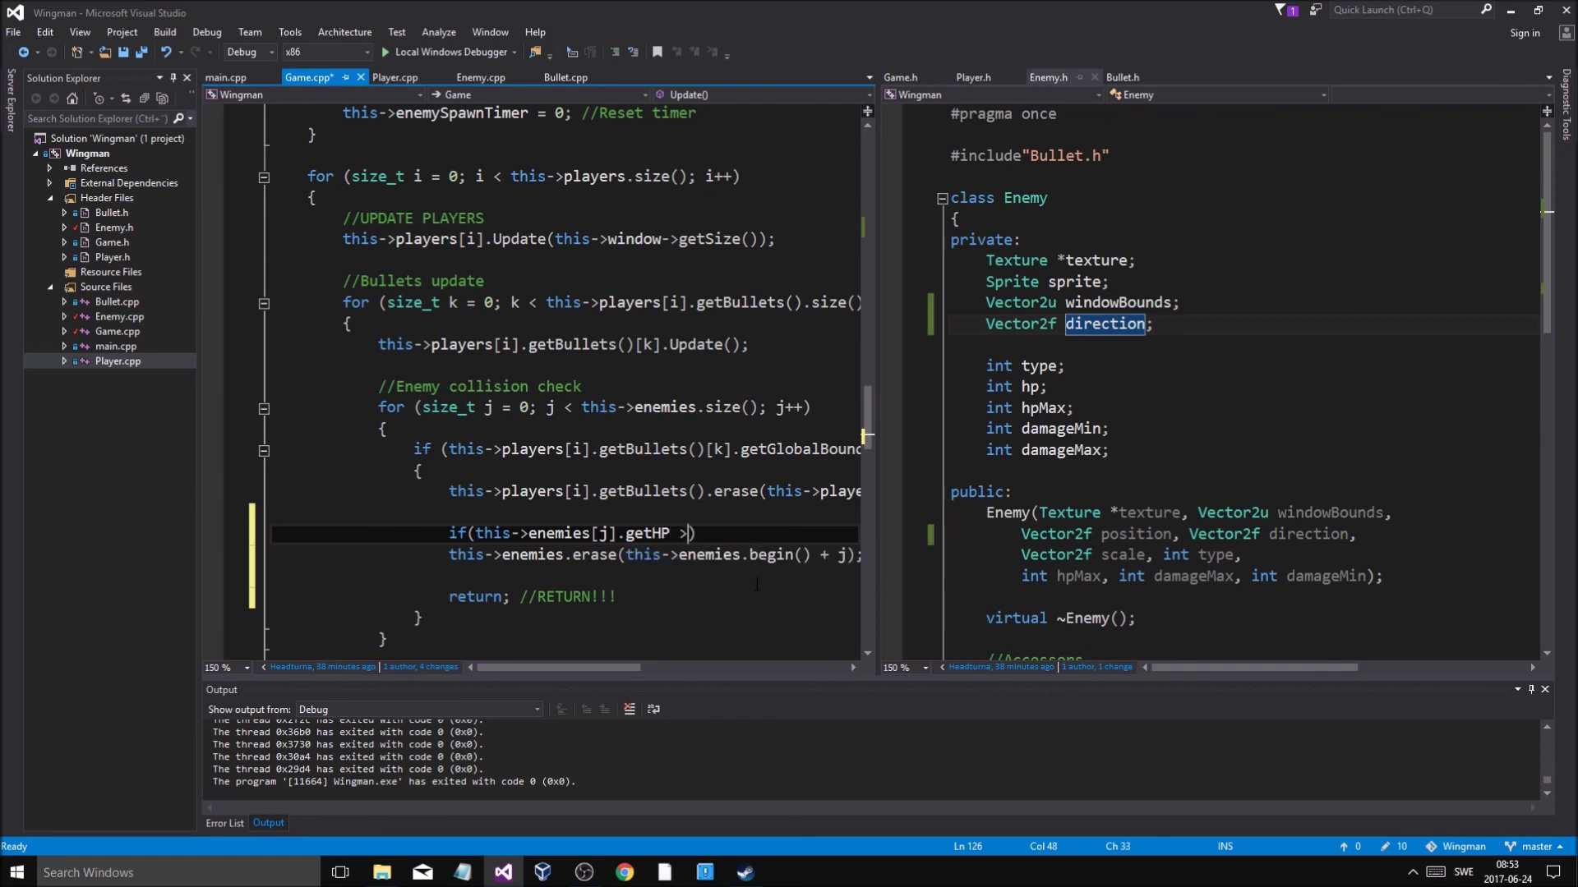
{"action": "type", "text": " 0"}
{"action": "key", "text": "BackSpace"}
{"action": "type", "text": "1"}
{"action": "key", "text": "Right"}
{"action": "key", "text": "Return"}
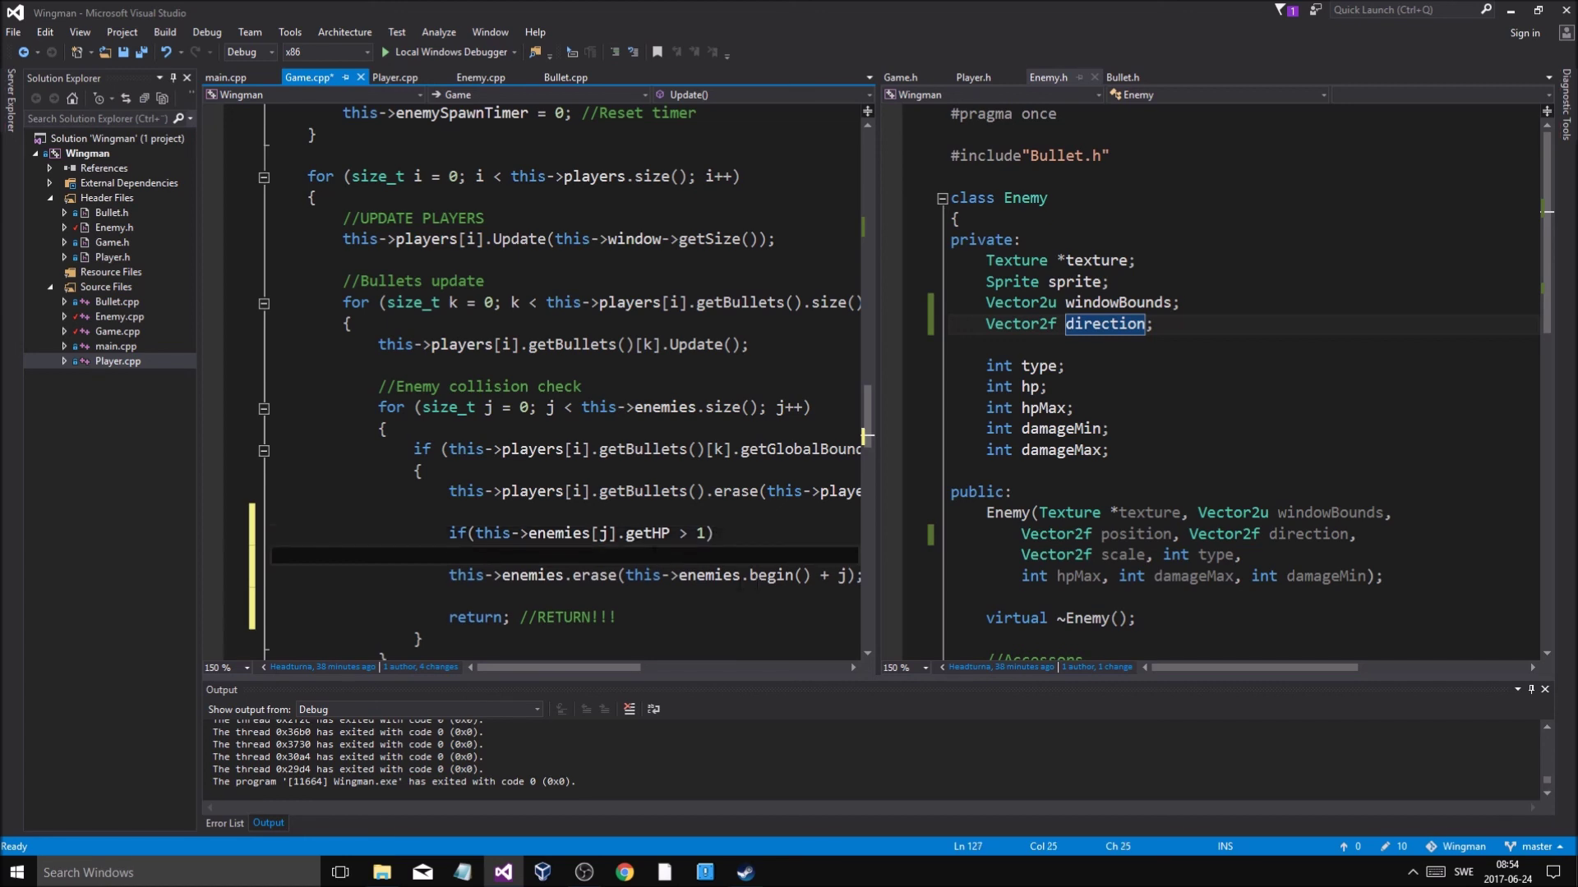
Add this->enemies[j].takeDamage(1); under that condition and save Game.cpp
{"action": "left_click_drag", "start_coordinate": [668, 534], "coordinate": [476, 533]}
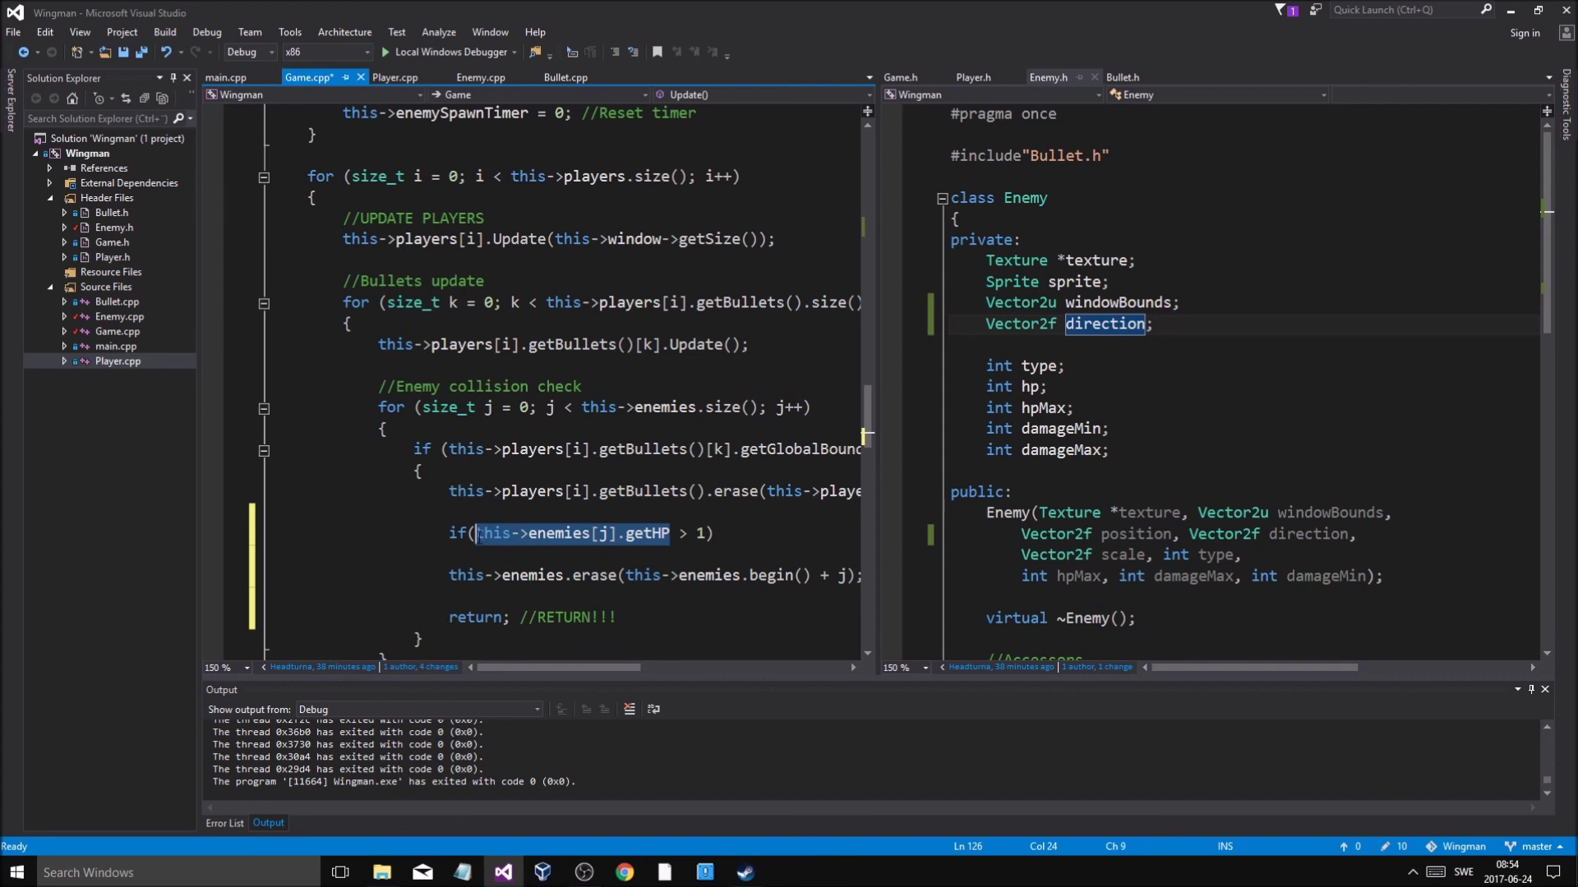
{"action": "key", "text": "ctrl+c"}
{"action": "key", "text": "Down"}
{"action": "key", "text": "ctrl+v"}
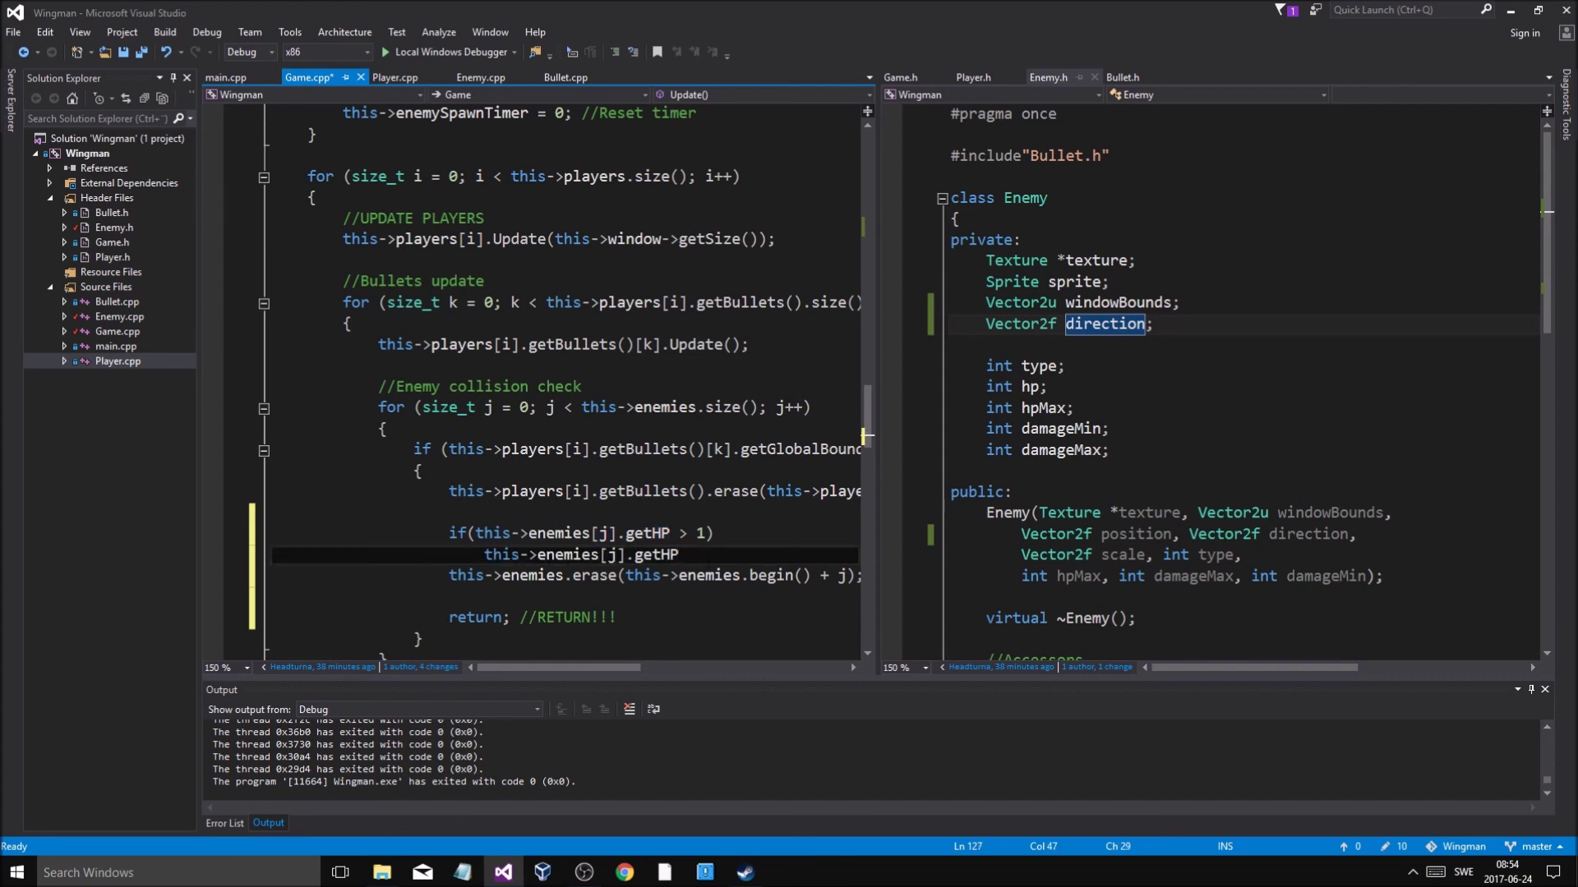
{"action": "key", "text": "ctrl+shift+Left"}
{"action": "type", "text": "ta"}
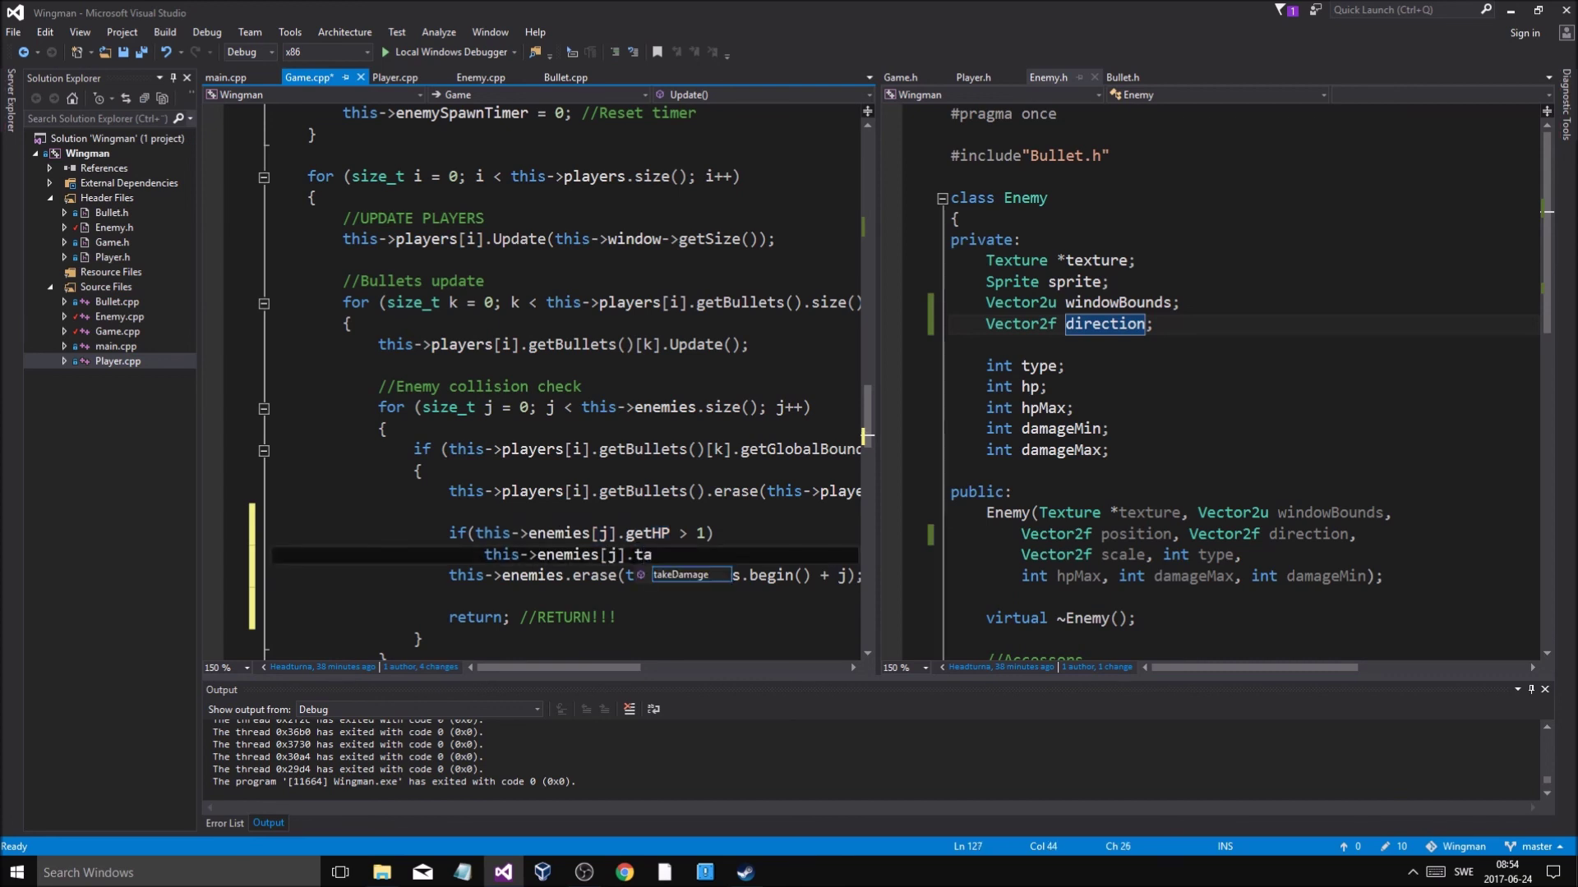
{"action": "type", "text": "keDamage(1"}
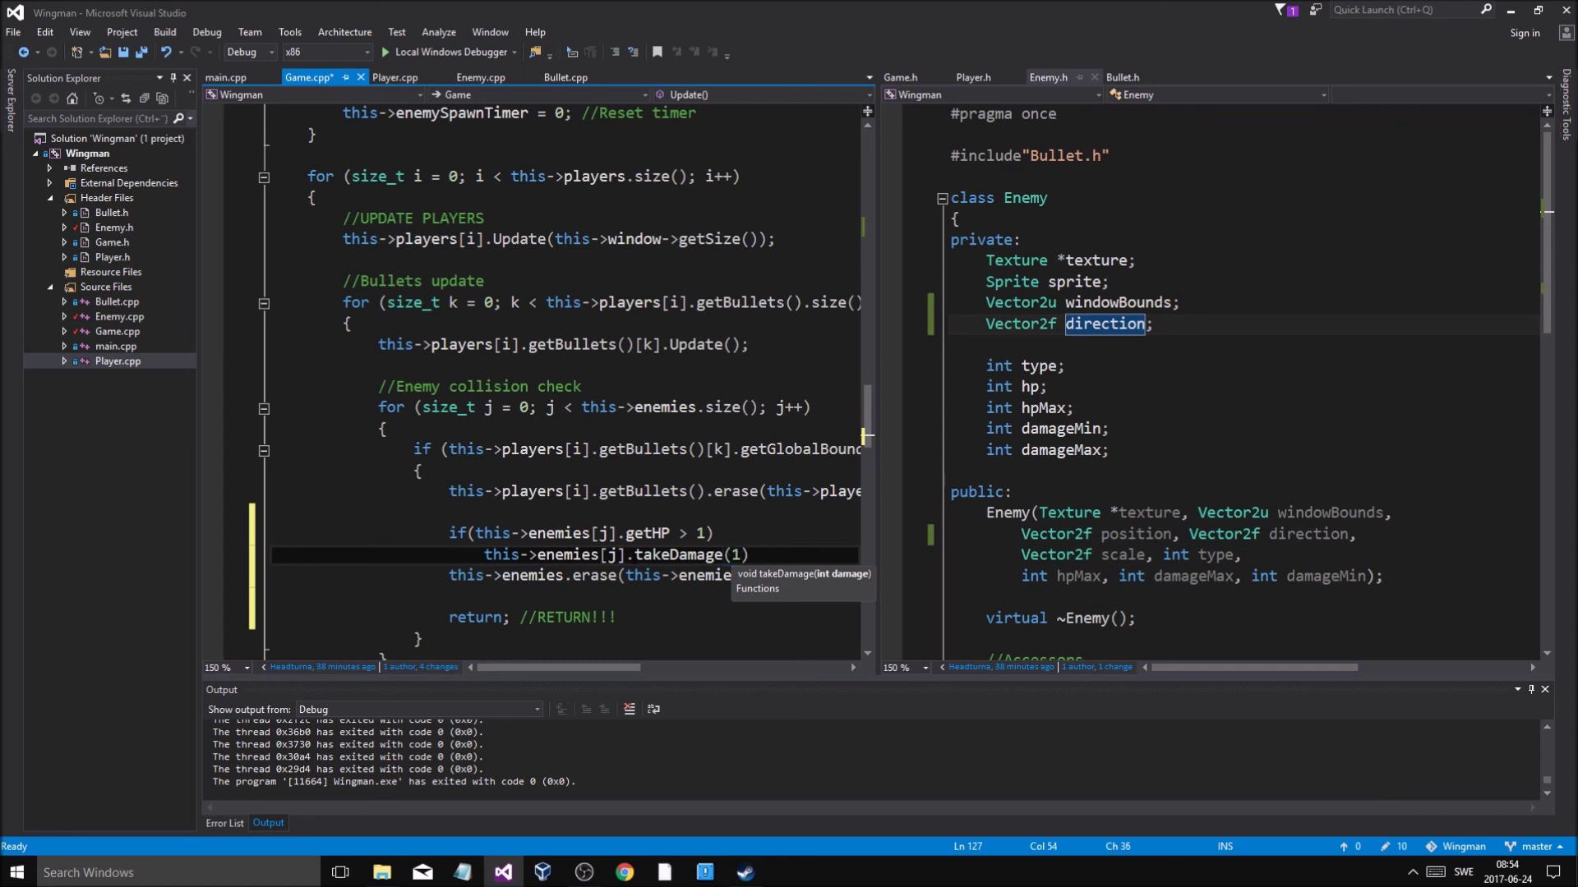
{"action": "type", "text": ");"}
{"action": "key", "text": "ctrl+s"}
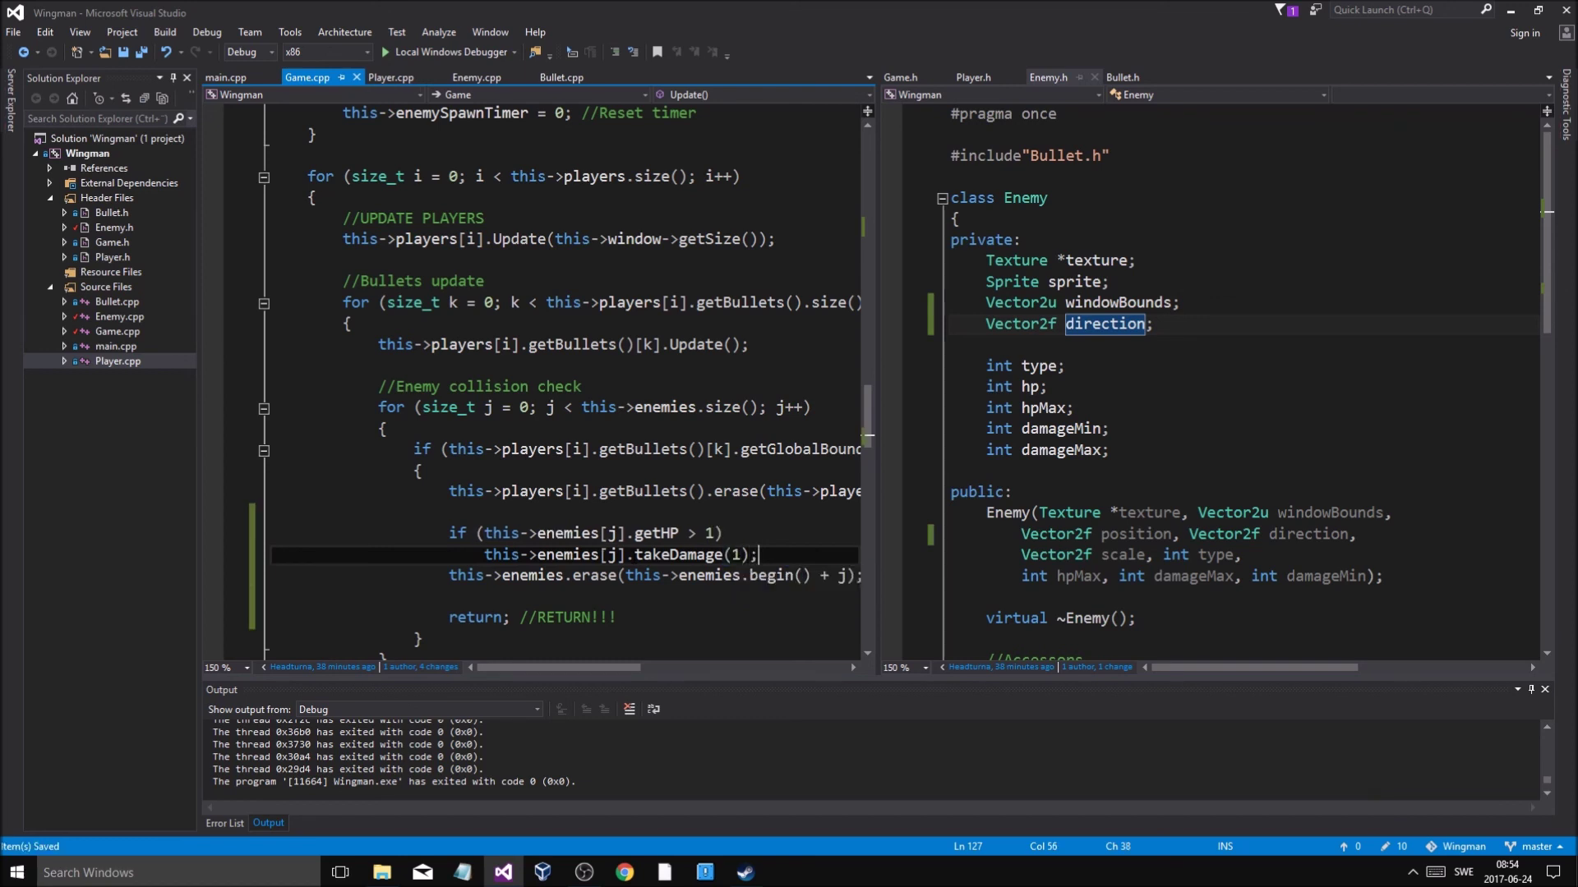
{"action": "key", "text": "Return"}
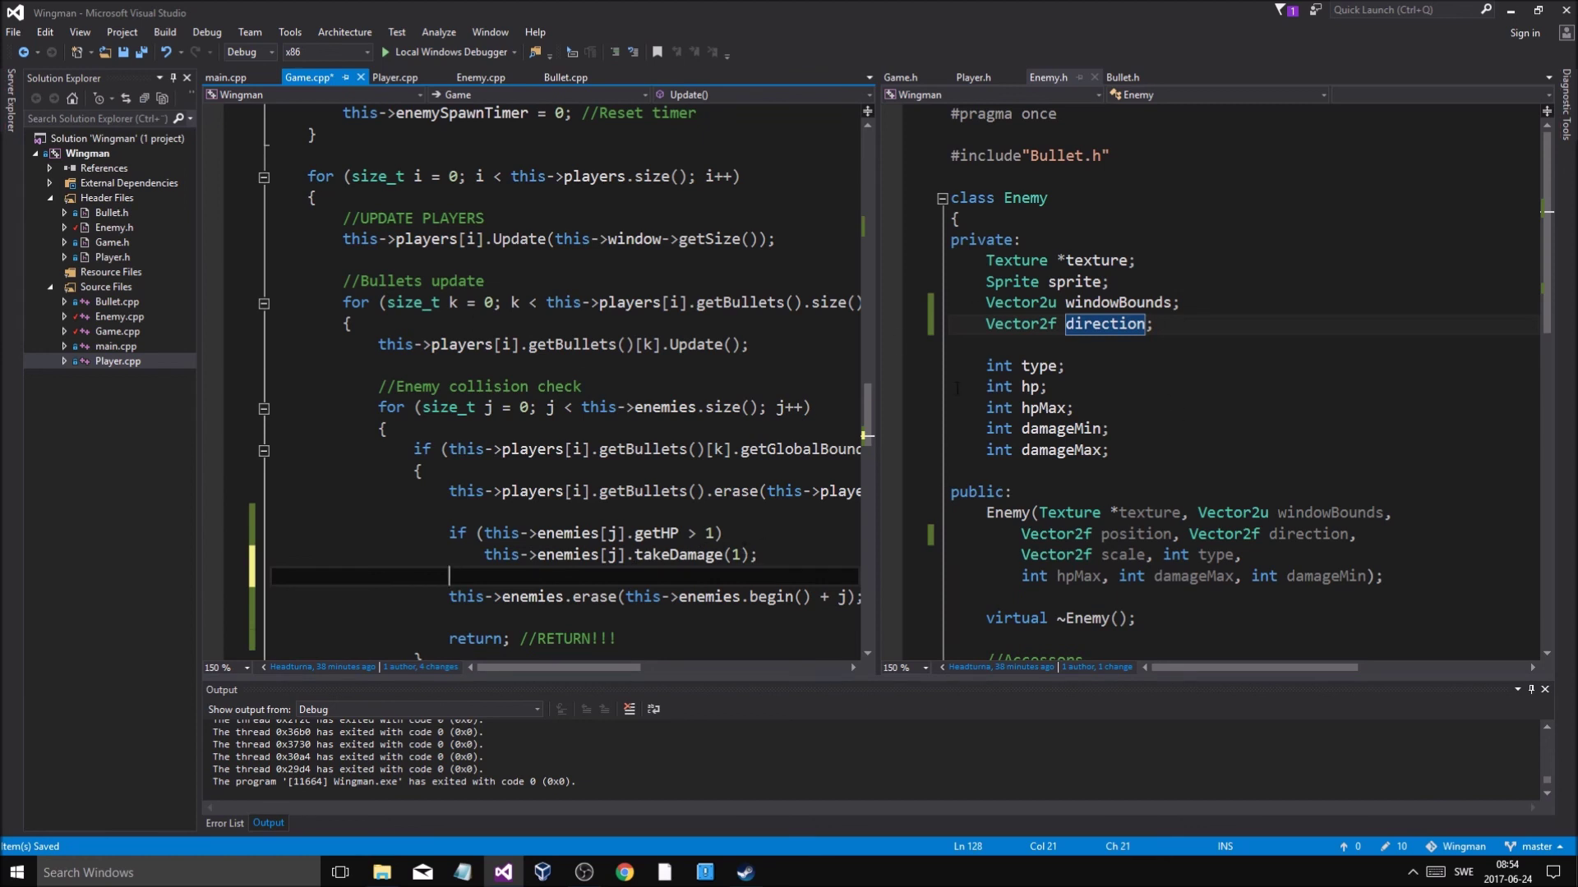
Add inline const int getDamage()const returning rand() % this->damageMax + this->damage to Player.h, then save
{"action": "left_click", "coordinate": [990, 77]}
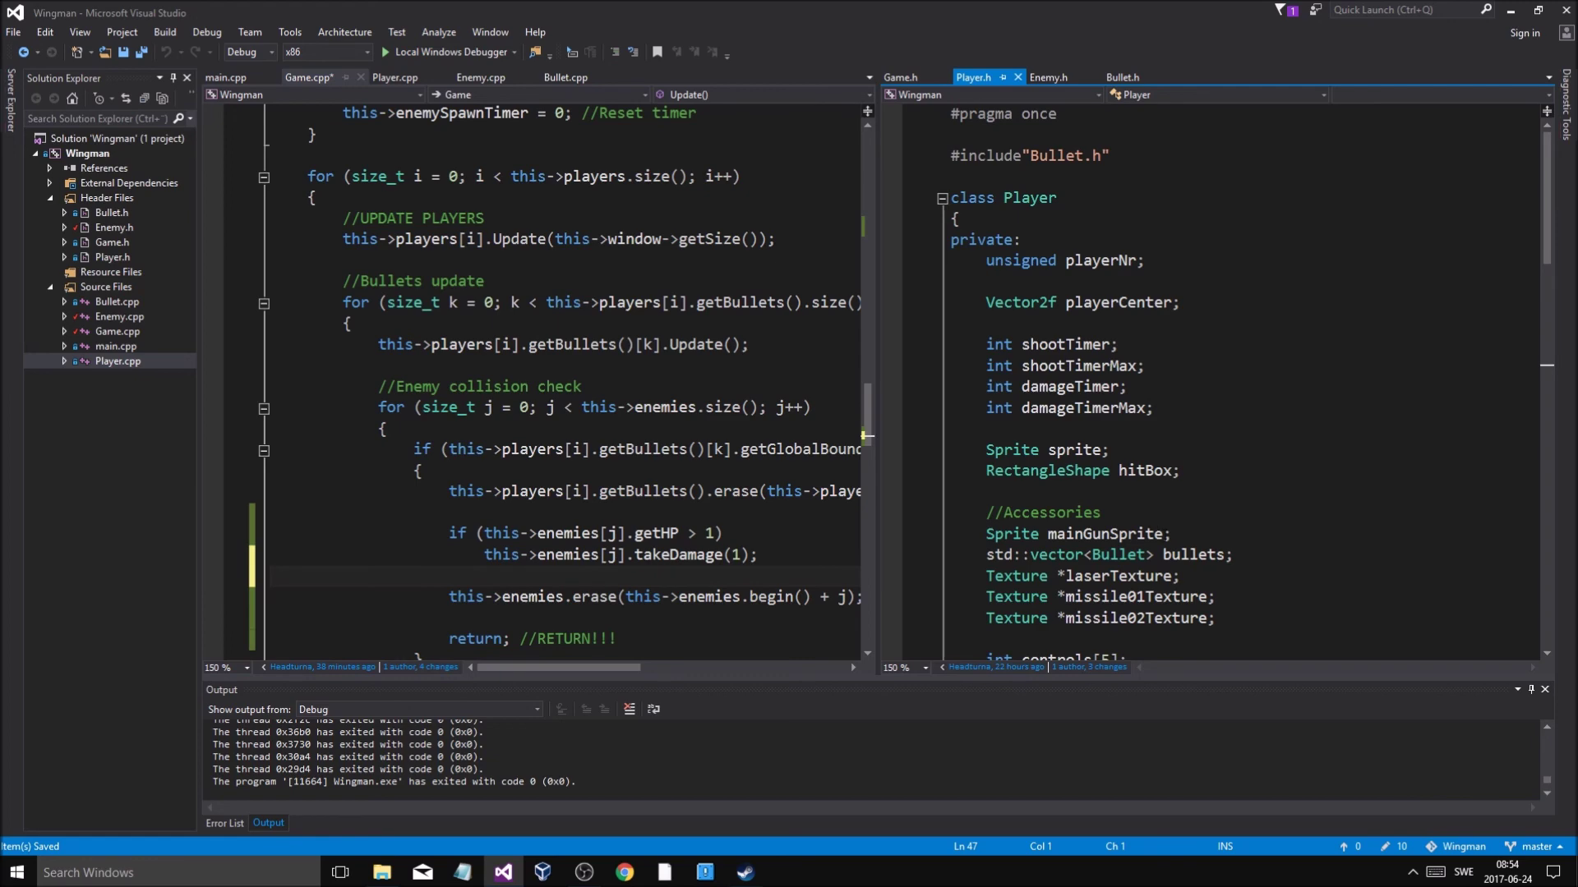
{"action": "scroll", "coordinate": [1138, 489], "scroll_direction": "down", "scroll_amount": 2}
{"action": "scroll", "coordinate": [1138, 489], "scroll_direction": "down", "scroll_amount": 1}
{"action": "scroll", "coordinate": [1156, 551], "scroll_direction": "down", "scroll_amount": 2}
{"action": "scroll", "coordinate": [1156, 550], "scroll_direction": "down", "scroll_amount": 2}
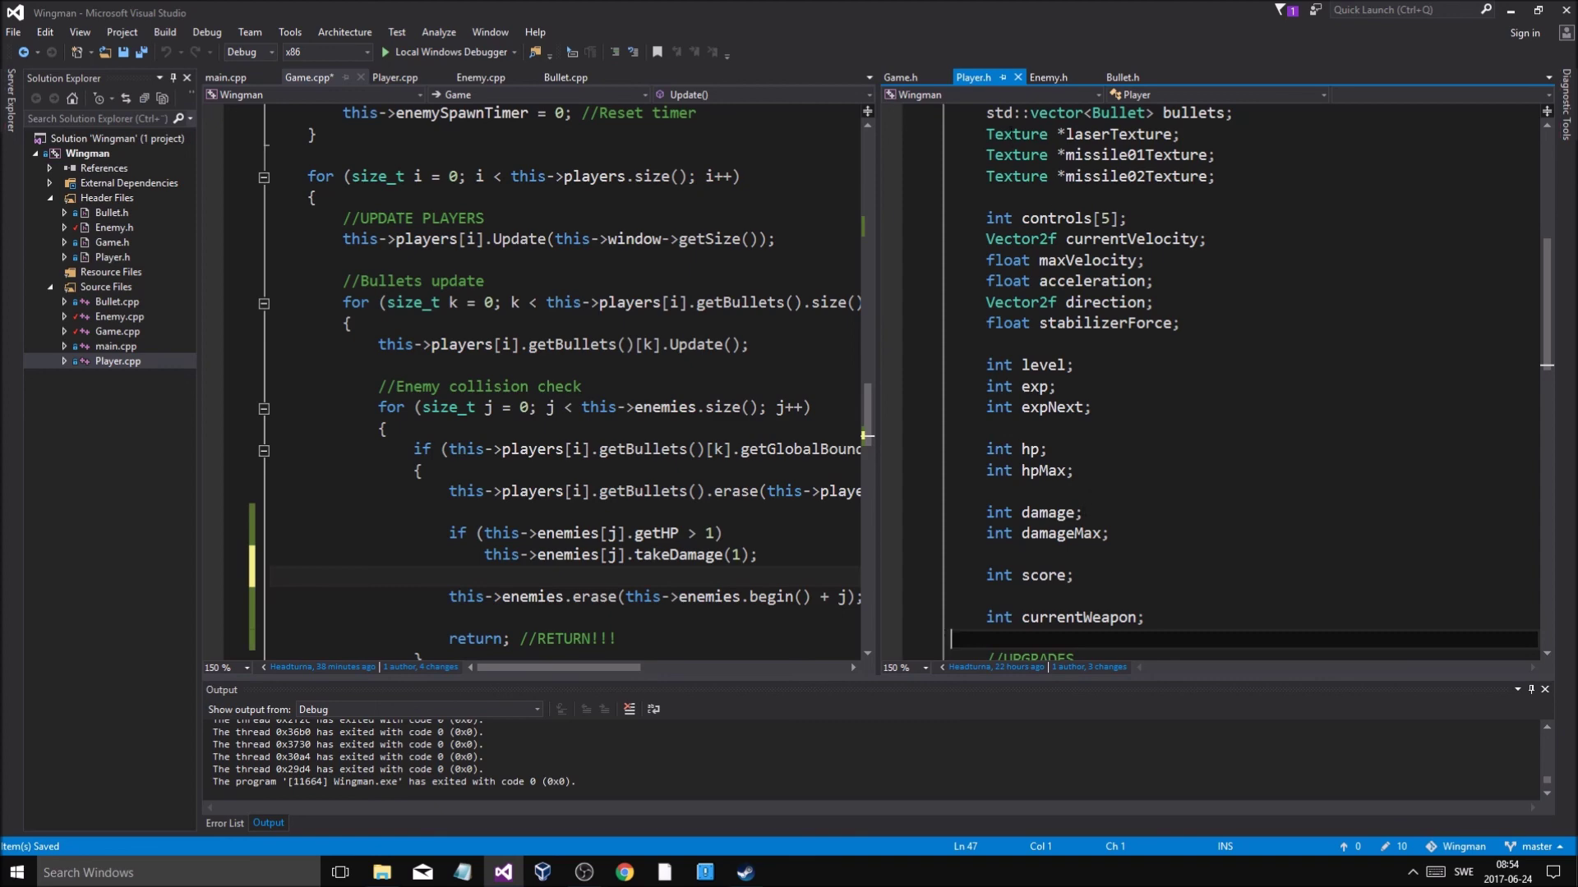
{"action": "left_click", "coordinate": [395, 77]}
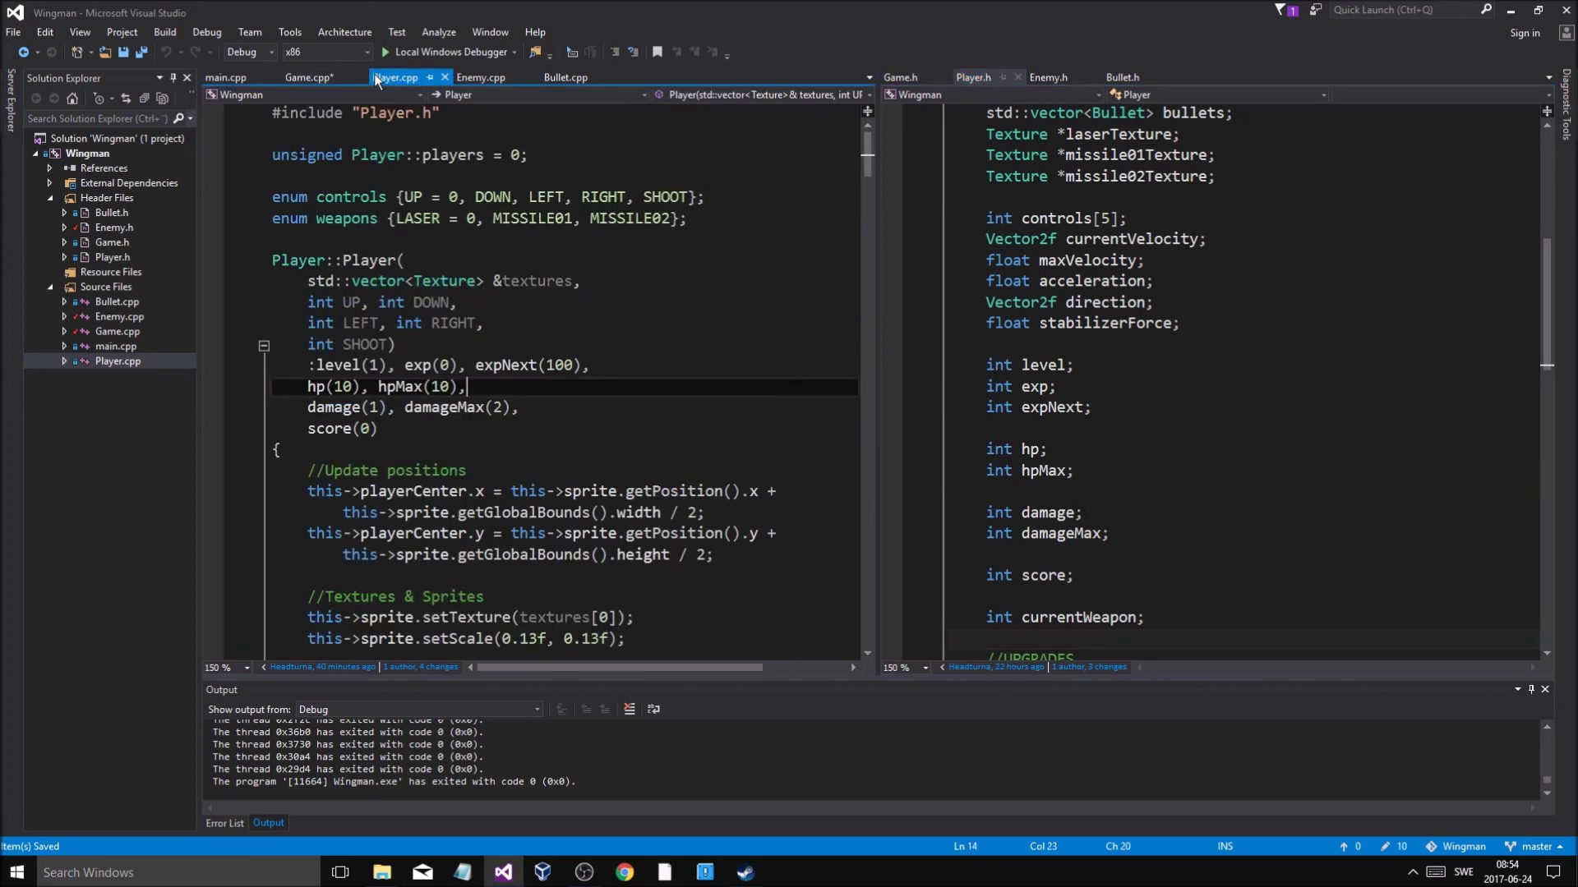
{"action": "scroll", "coordinate": [559, 383], "scroll_direction": "down", "scroll_amount": 1}
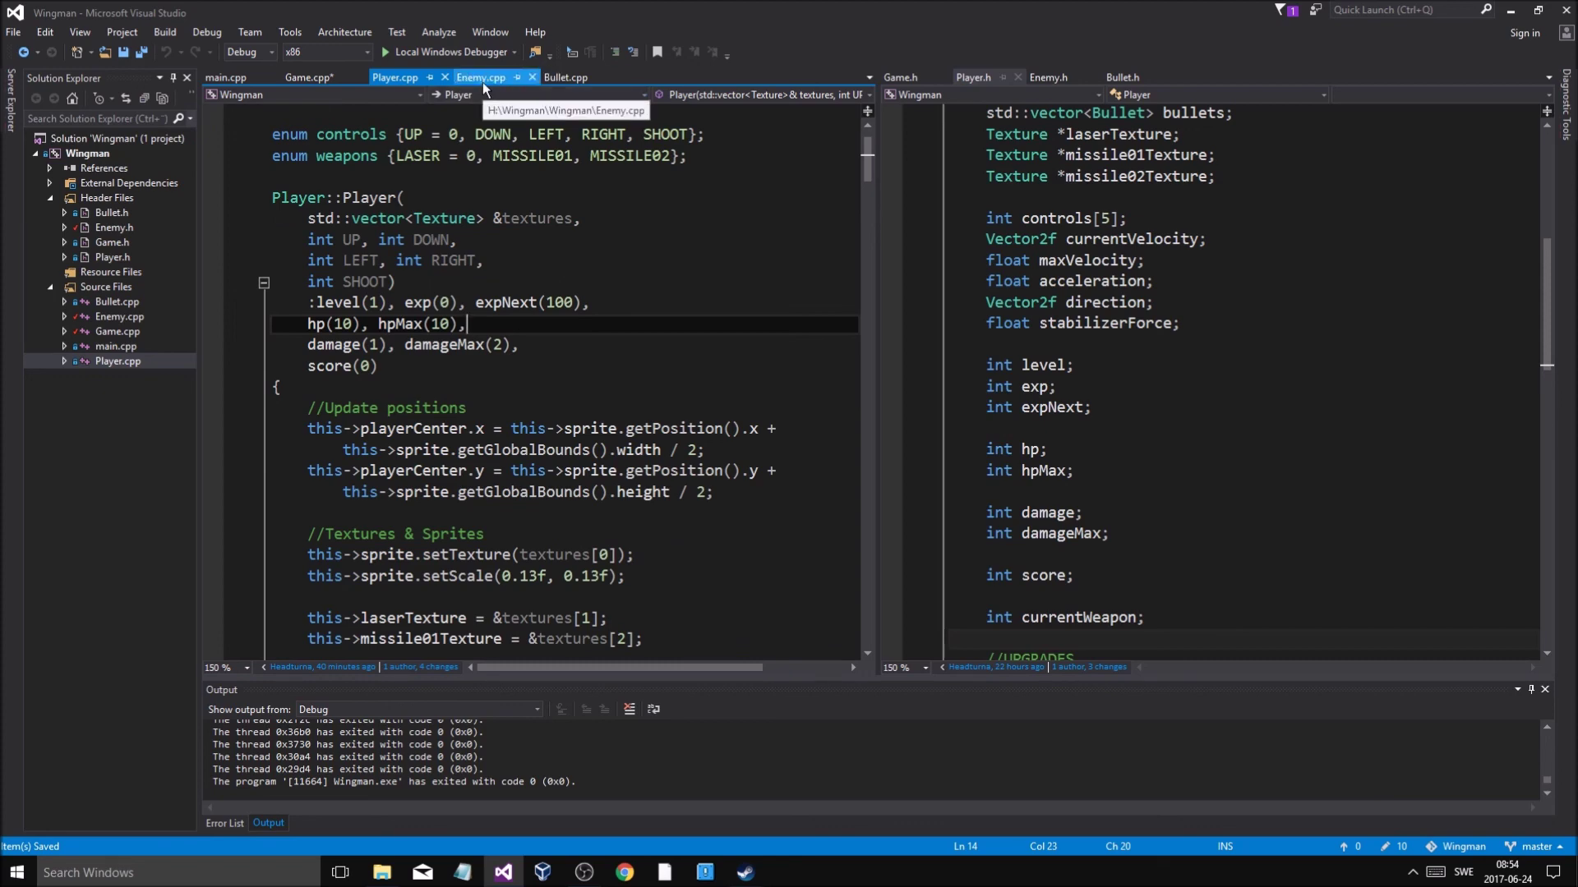
{"action": "scroll", "coordinate": [685, 449], "scroll_direction": "down", "scroll_amount": 2}
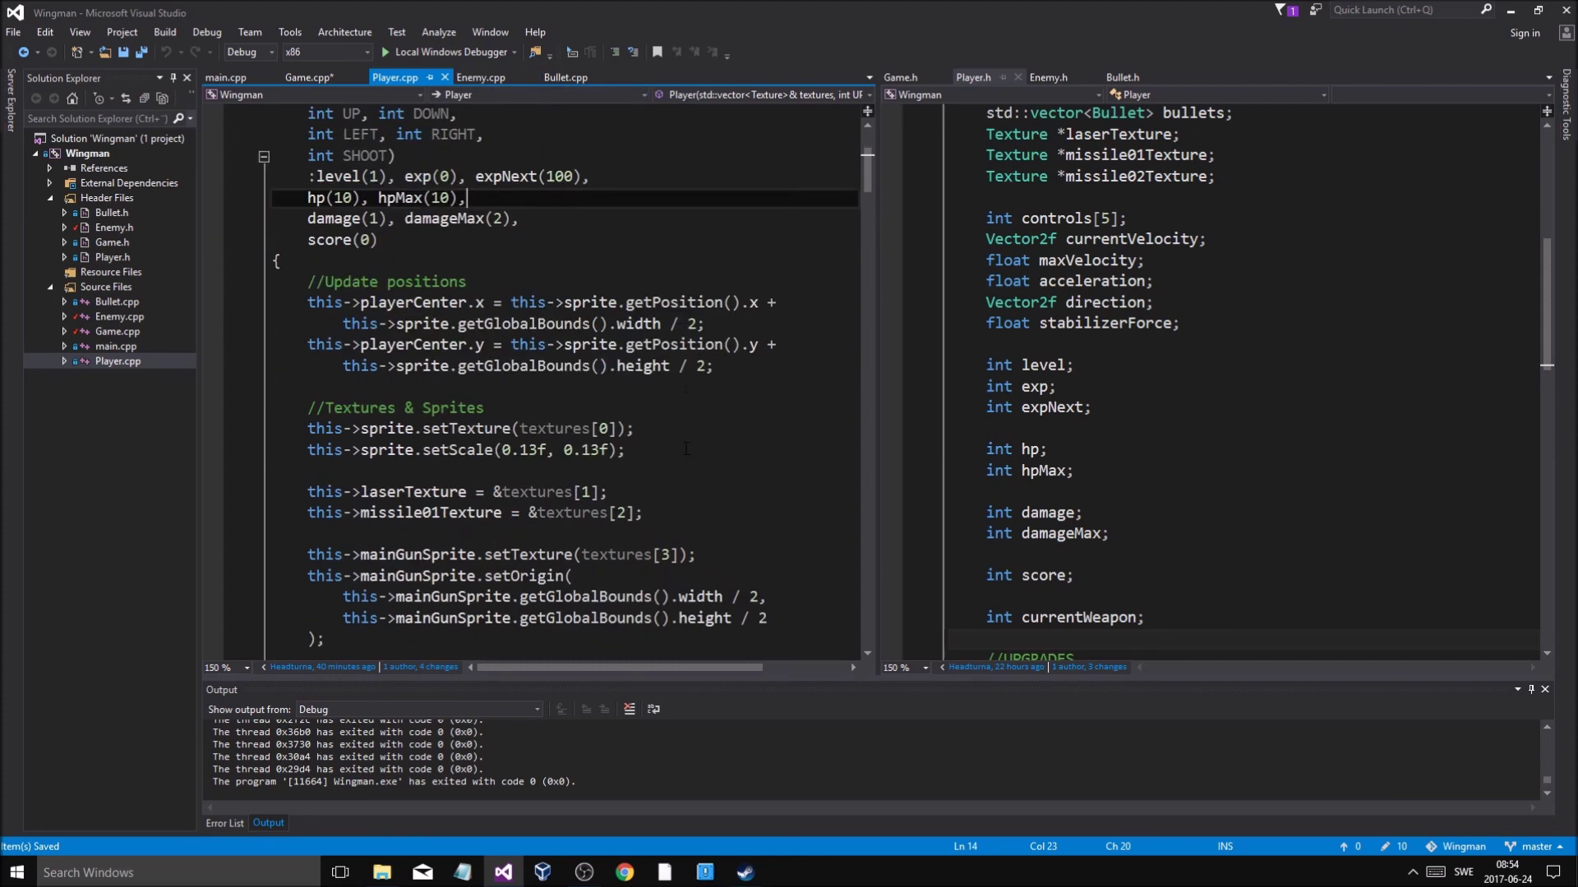
{"action": "scroll", "coordinate": [686, 449], "scroll_direction": "down", "scroll_amount": 2}
{"action": "scroll", "coordinate": [686, 449], "scroll_direction": "down", "scroll_amount": 4}
{"action": "scroll", "coordinate": [686, 449], "scroll_direction": "down", "scroll_amount": 3}
{"action": "scroll", "coordinate": [945, 453], "scroll_direction": "down", "scroll_amount": 7}
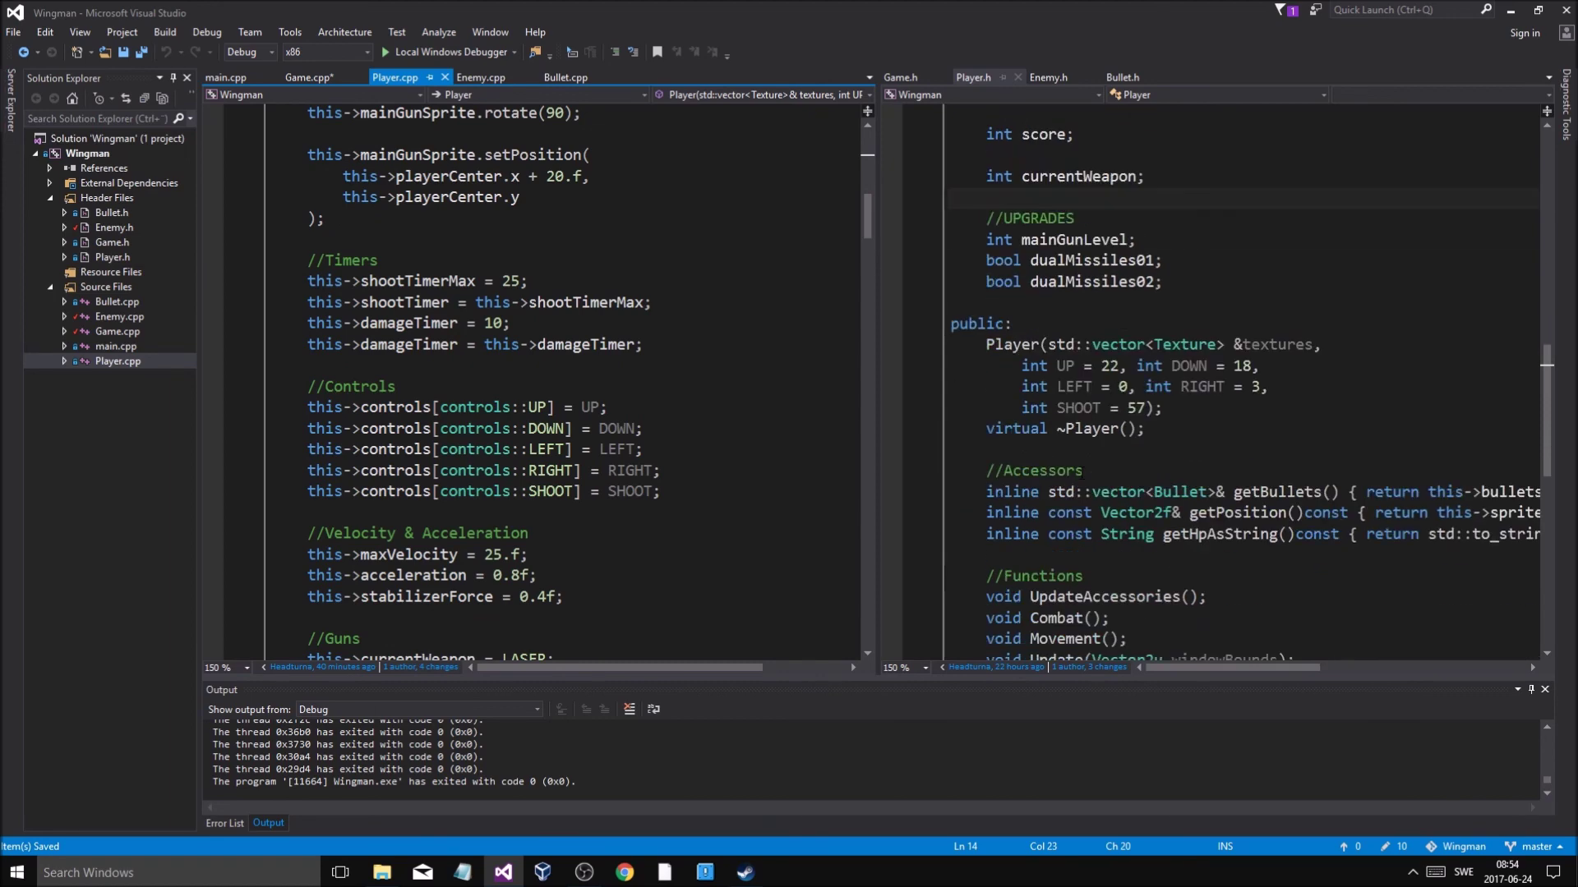
{"action": "scroll", "coordinate": [1082, 472], "scroll_direction": "down", "scroll_amount": 3}
{"action": "left_click", "coordinate": [1139, 348]}
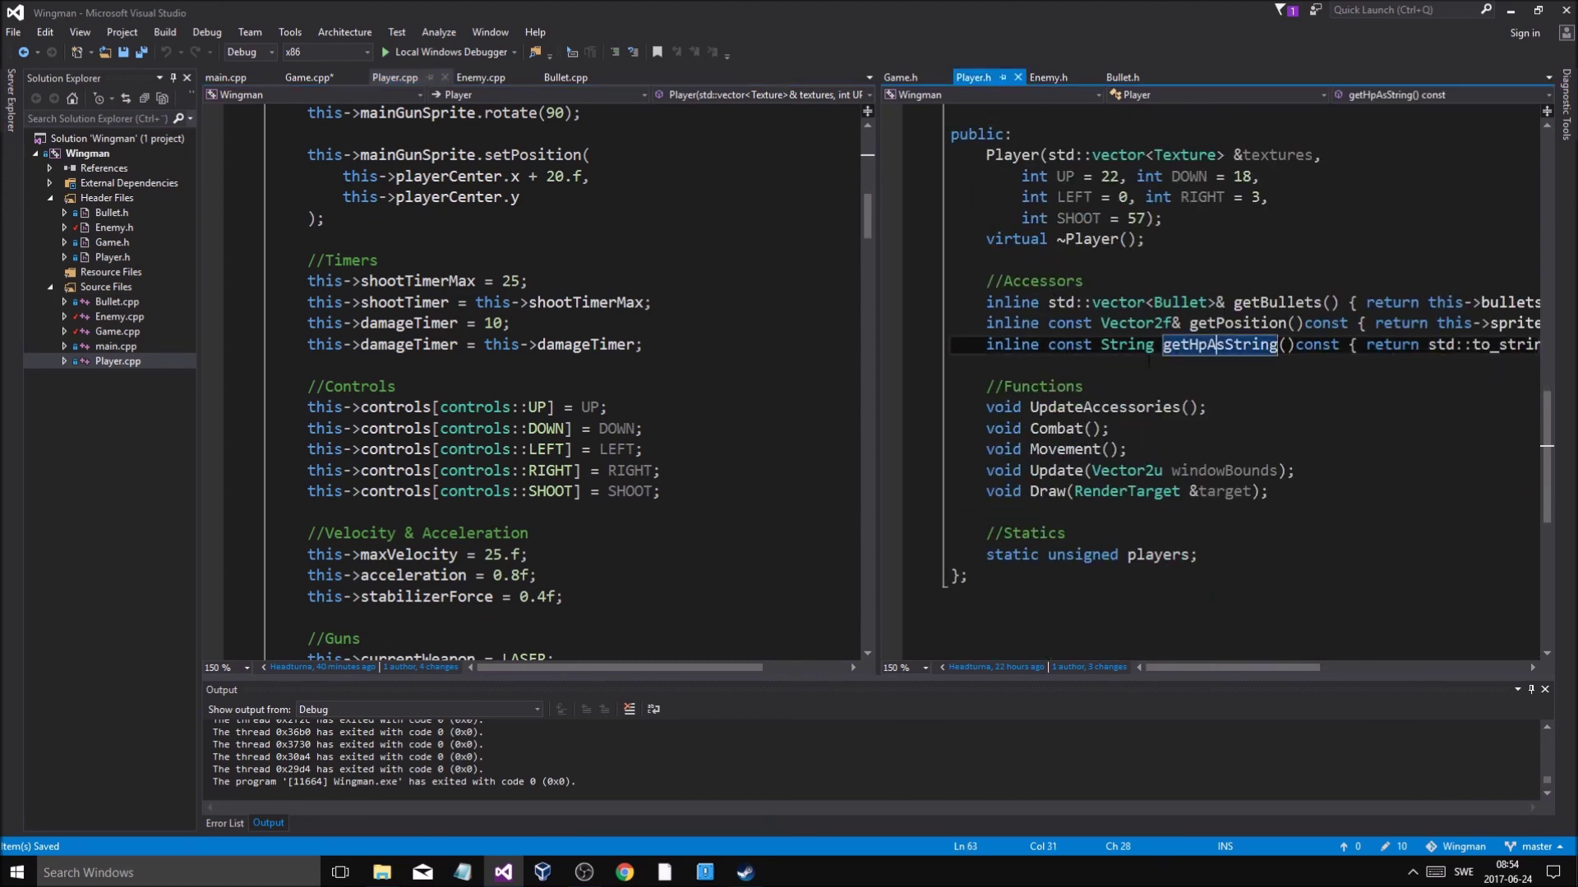
{"action": "key", "text": "End"}
{"action": "key", "text": "Return"}
{"action": "key", "text": "Up"}
{"action": "type", "text": "inl"}
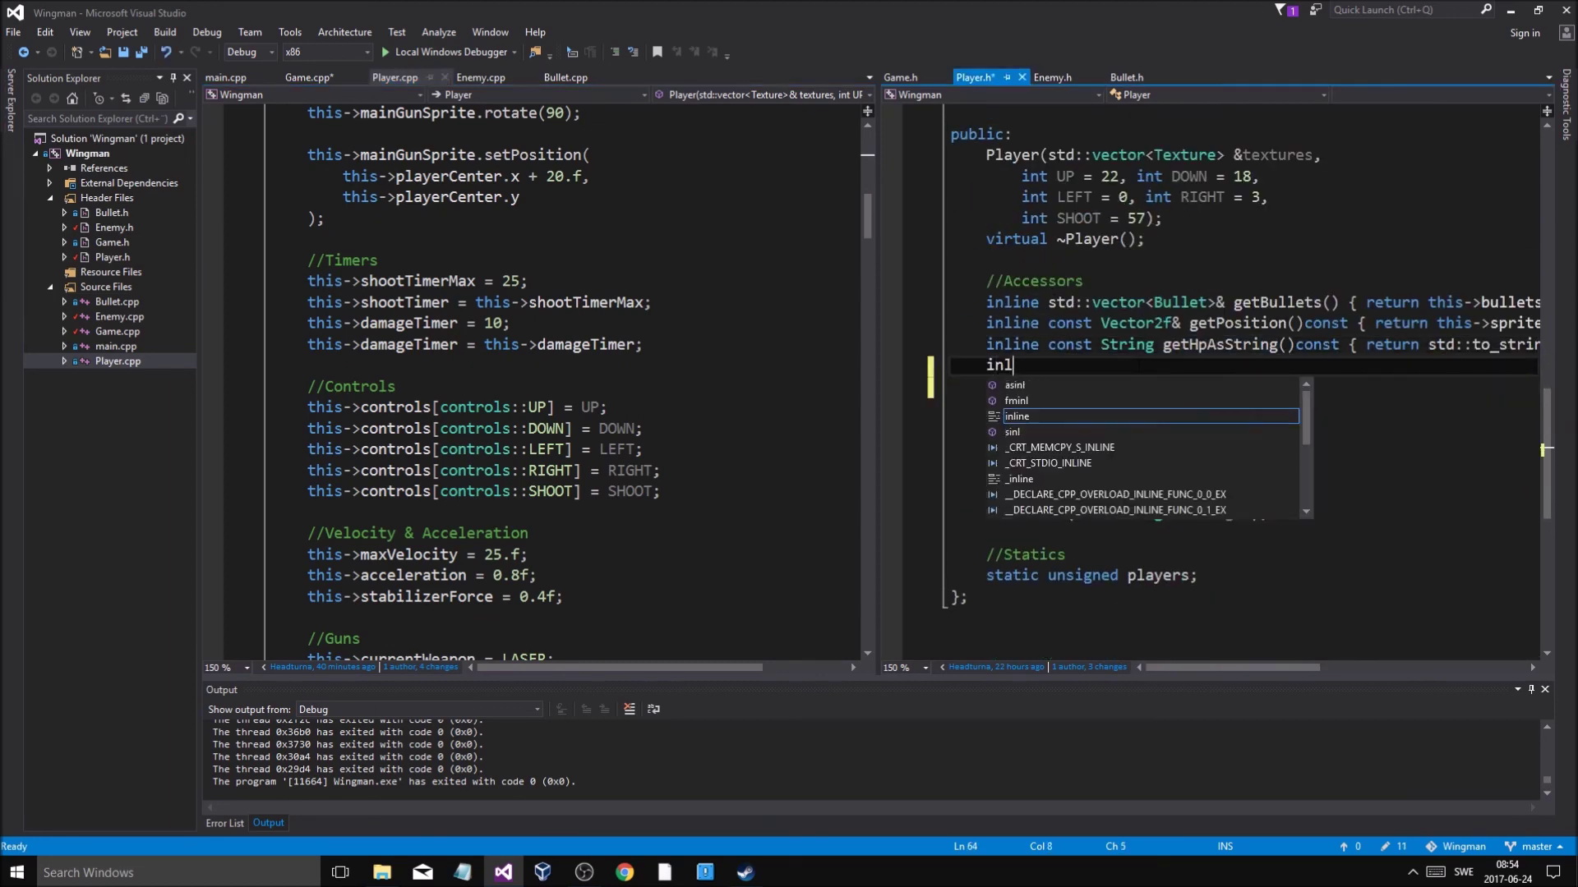
{"action": "type", "text": "ine const "}
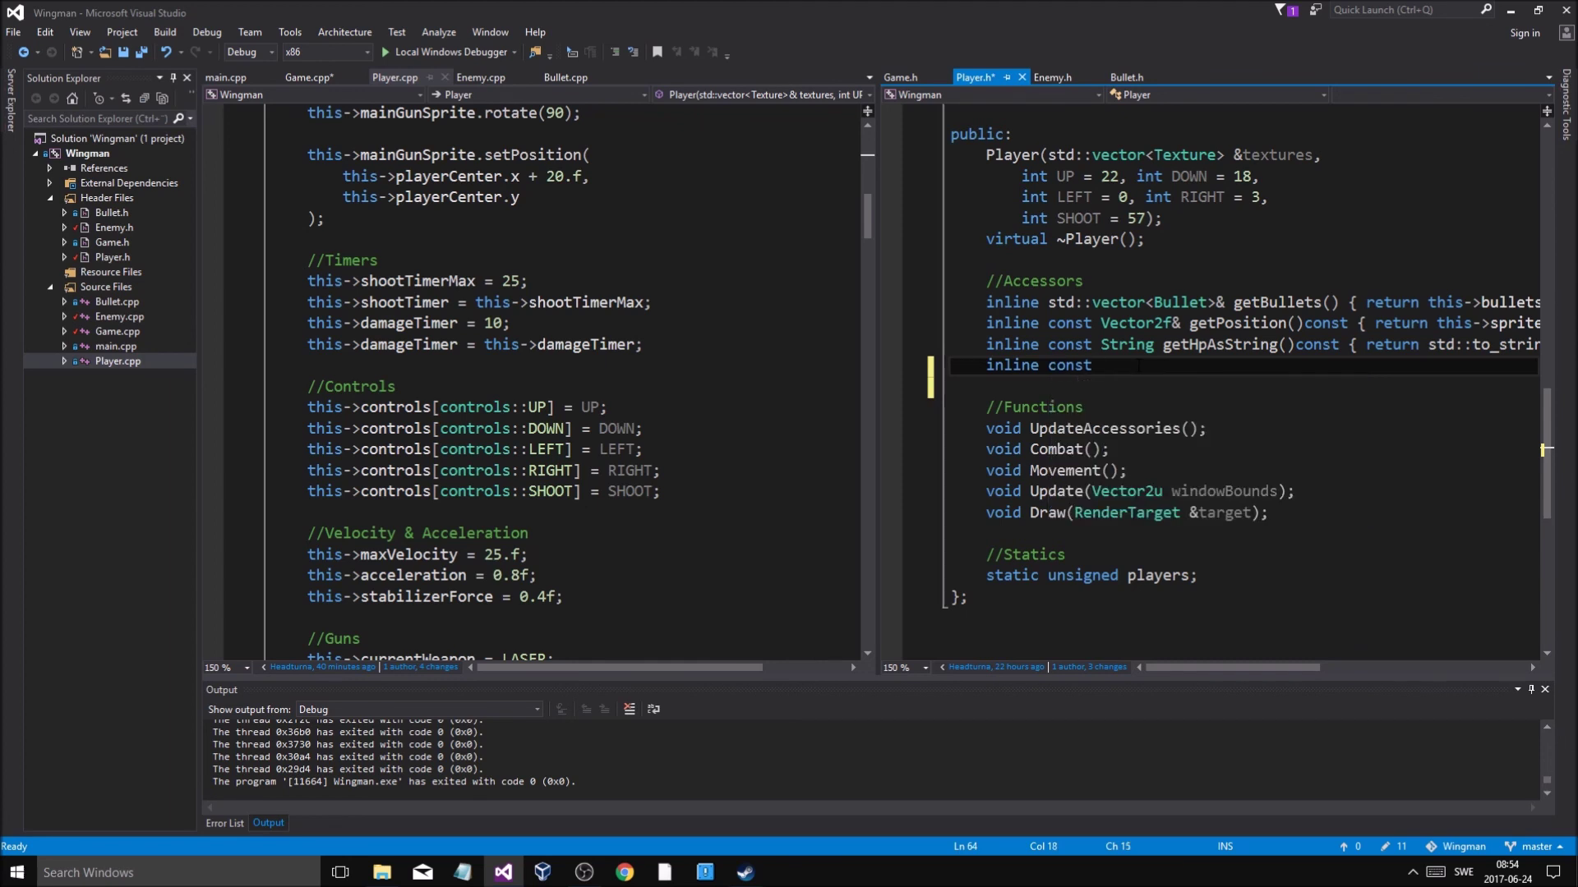
{"action": "type", "text": "int getD"}
{"action": "type", "text": "amage()const"}
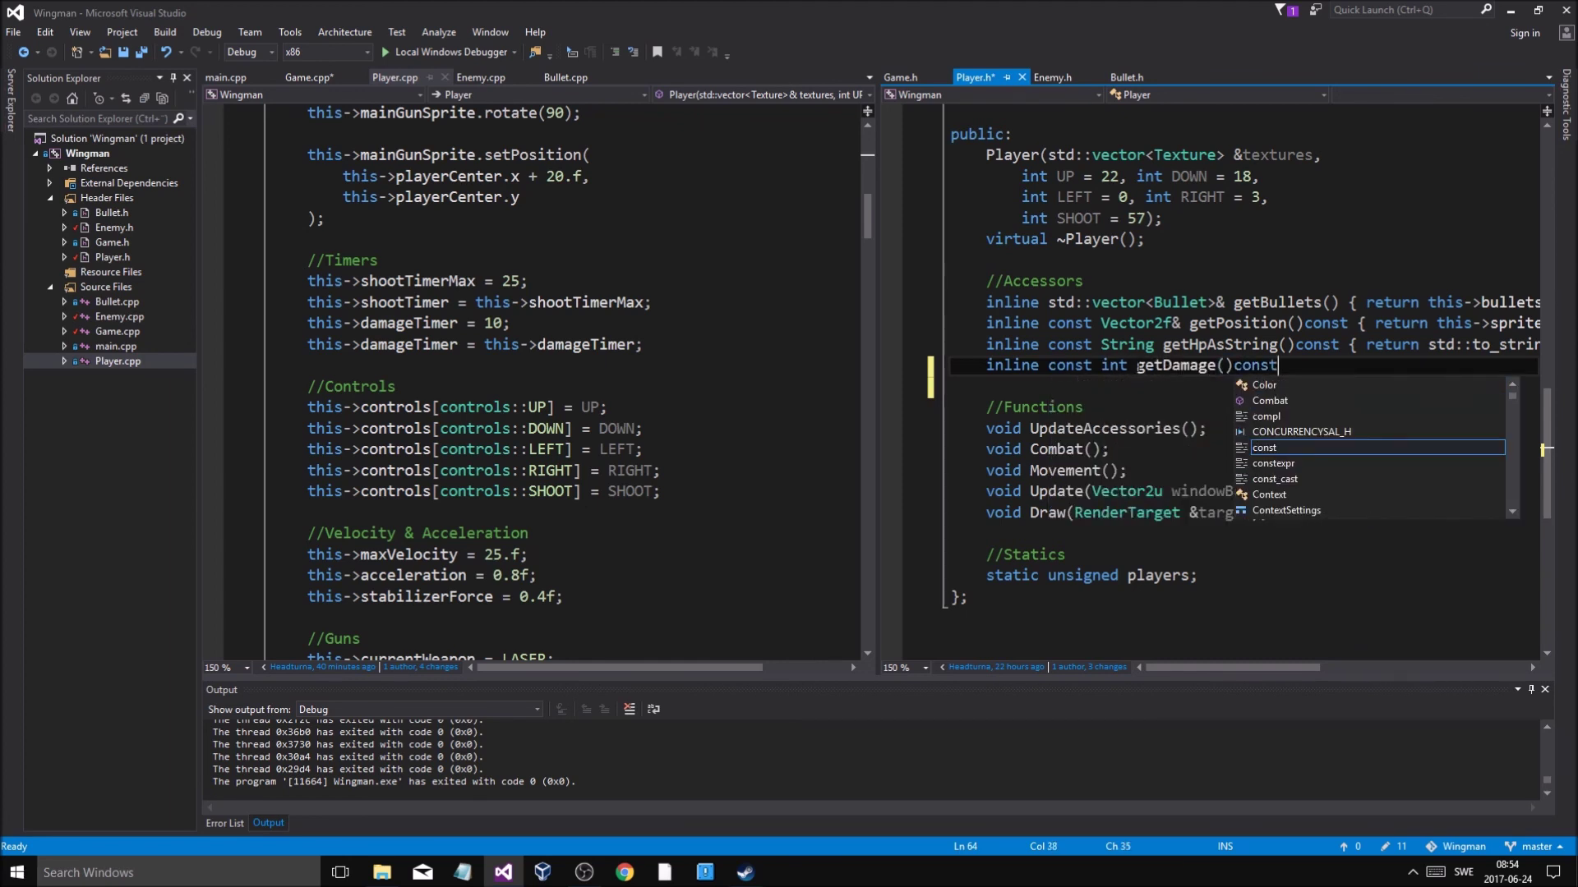
{"action": "type", "text": " {"}
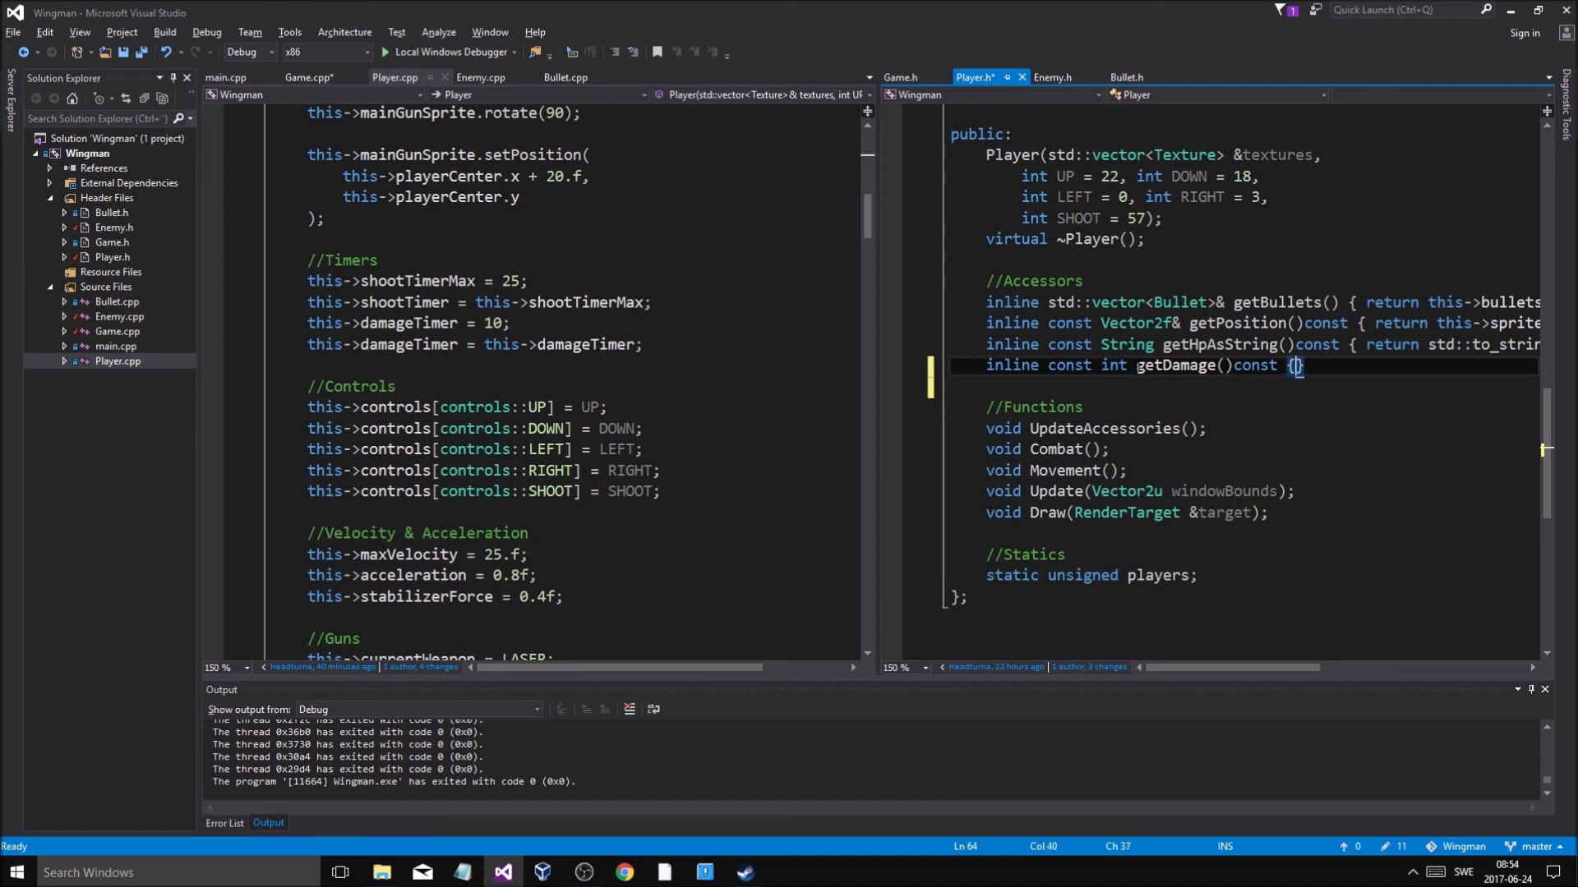
{"action": "type", "text": "return thi"}
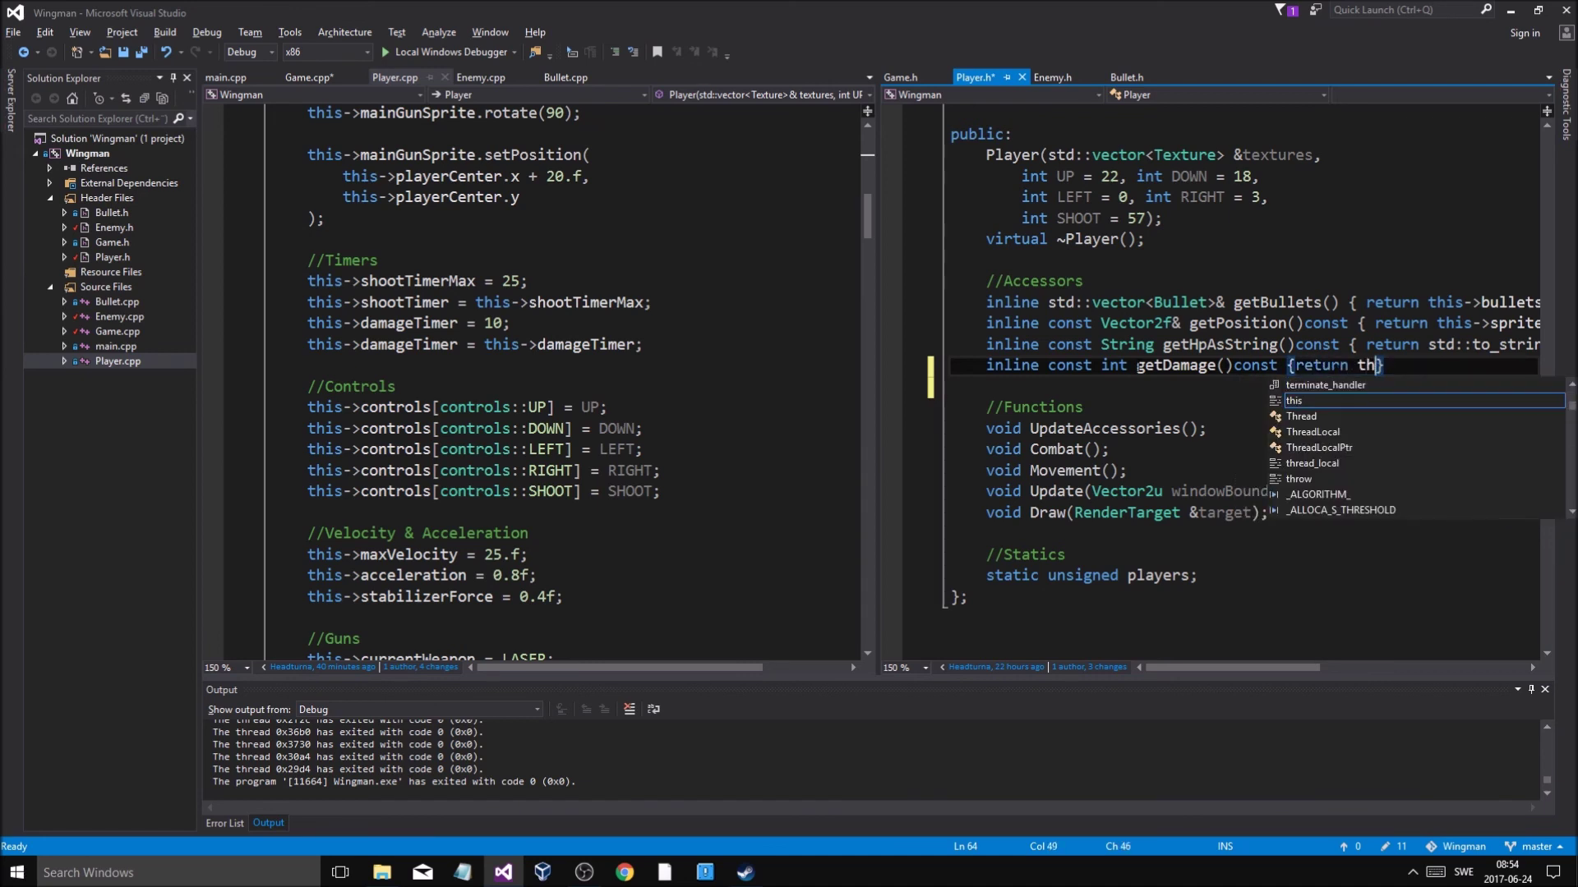
{"action": "key", "text": "BackSpace"}
{"action": "key", "text": "BackSpace"}
{"action": "key", "text": "BackSpace"}
{"action": "type", "text": "rand() "}
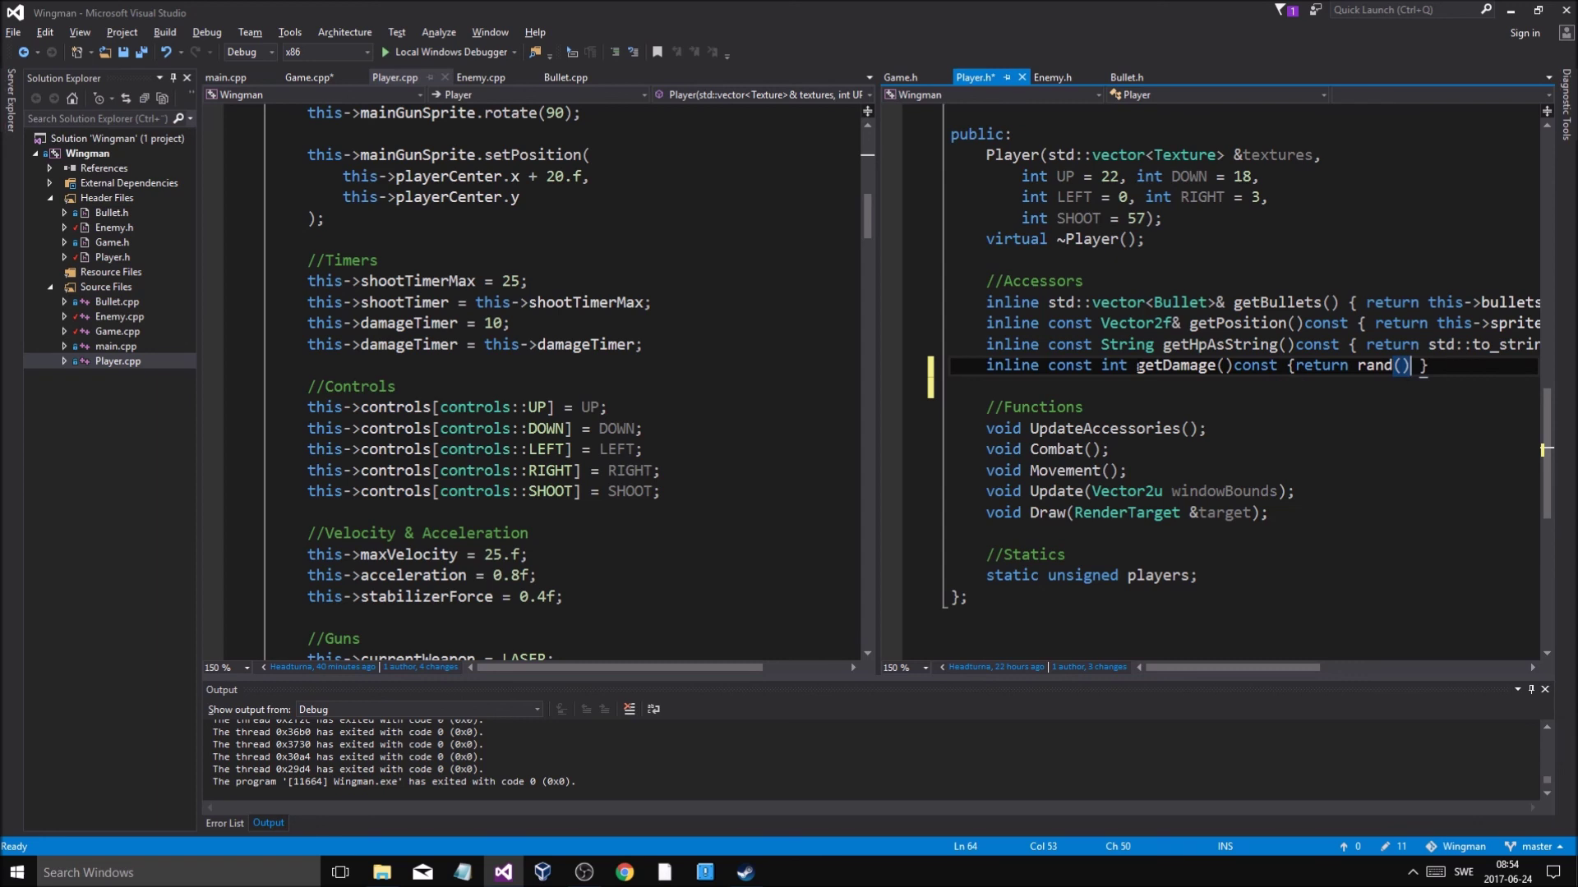
{"action": "type", "text": "%this->damage"}
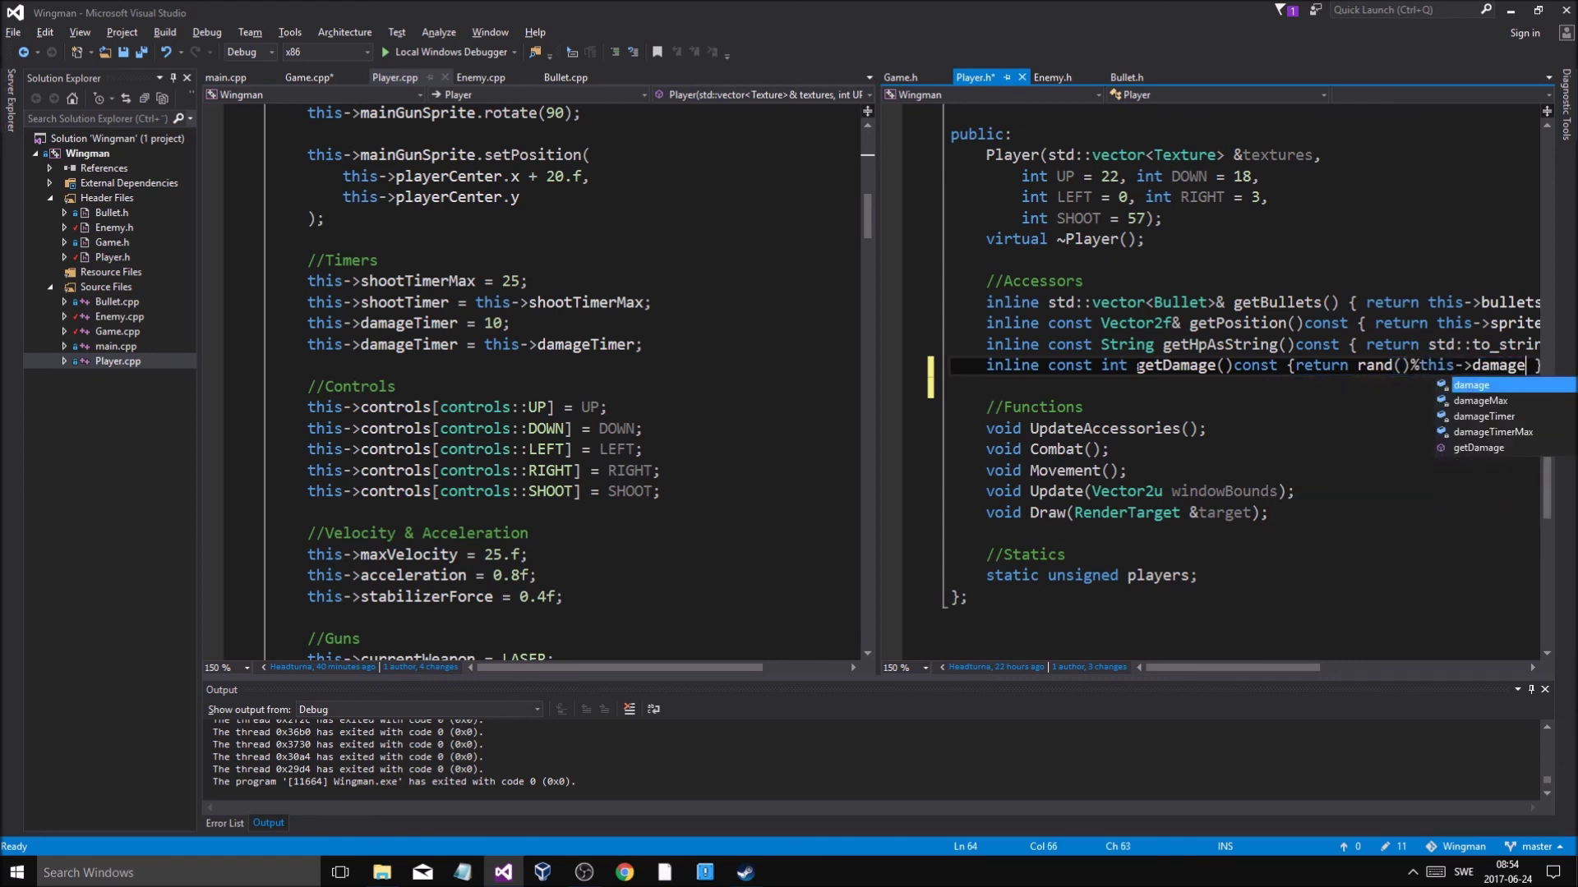
{"action": "type", "text": "Max"}
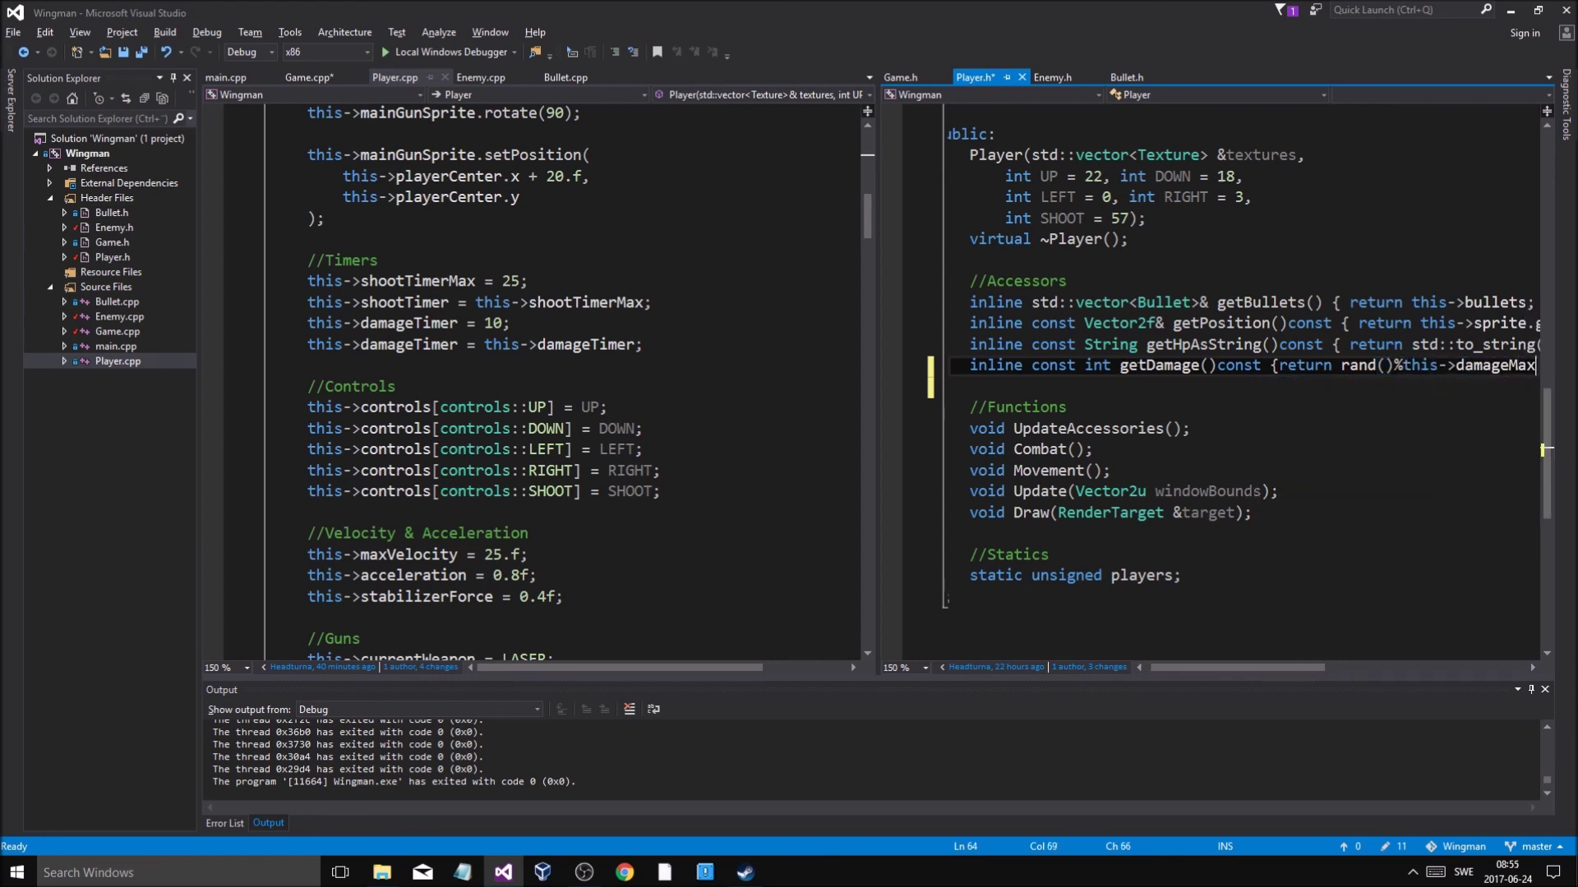
{"action": "type", "text": " + this"}
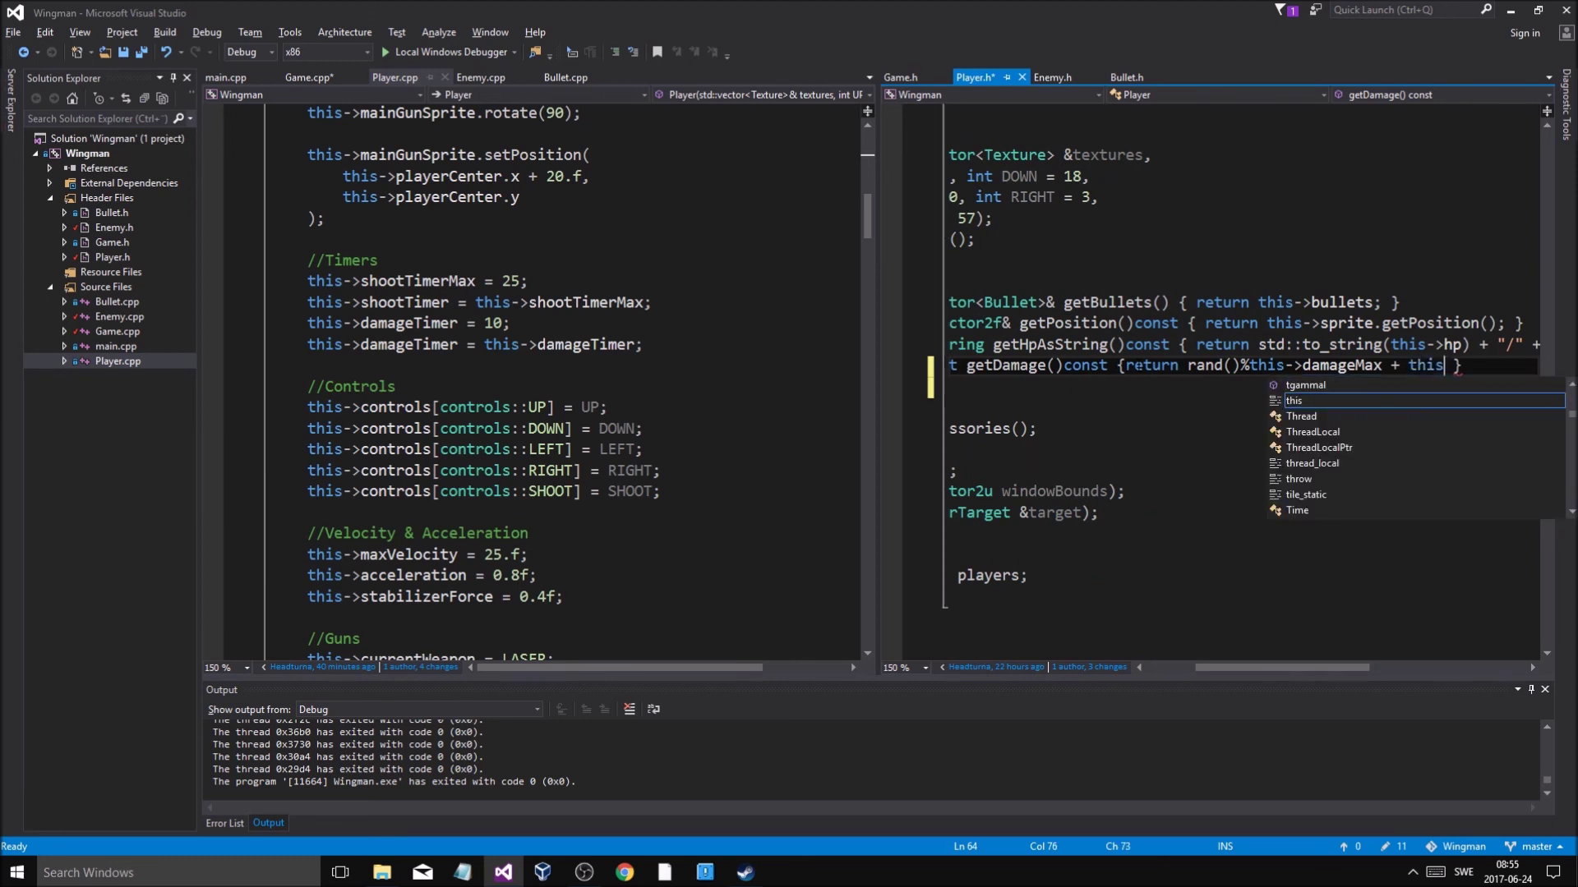
{"action": "type", "text": "->damage"}
{"action": "key", "text": "ctrl+s"}
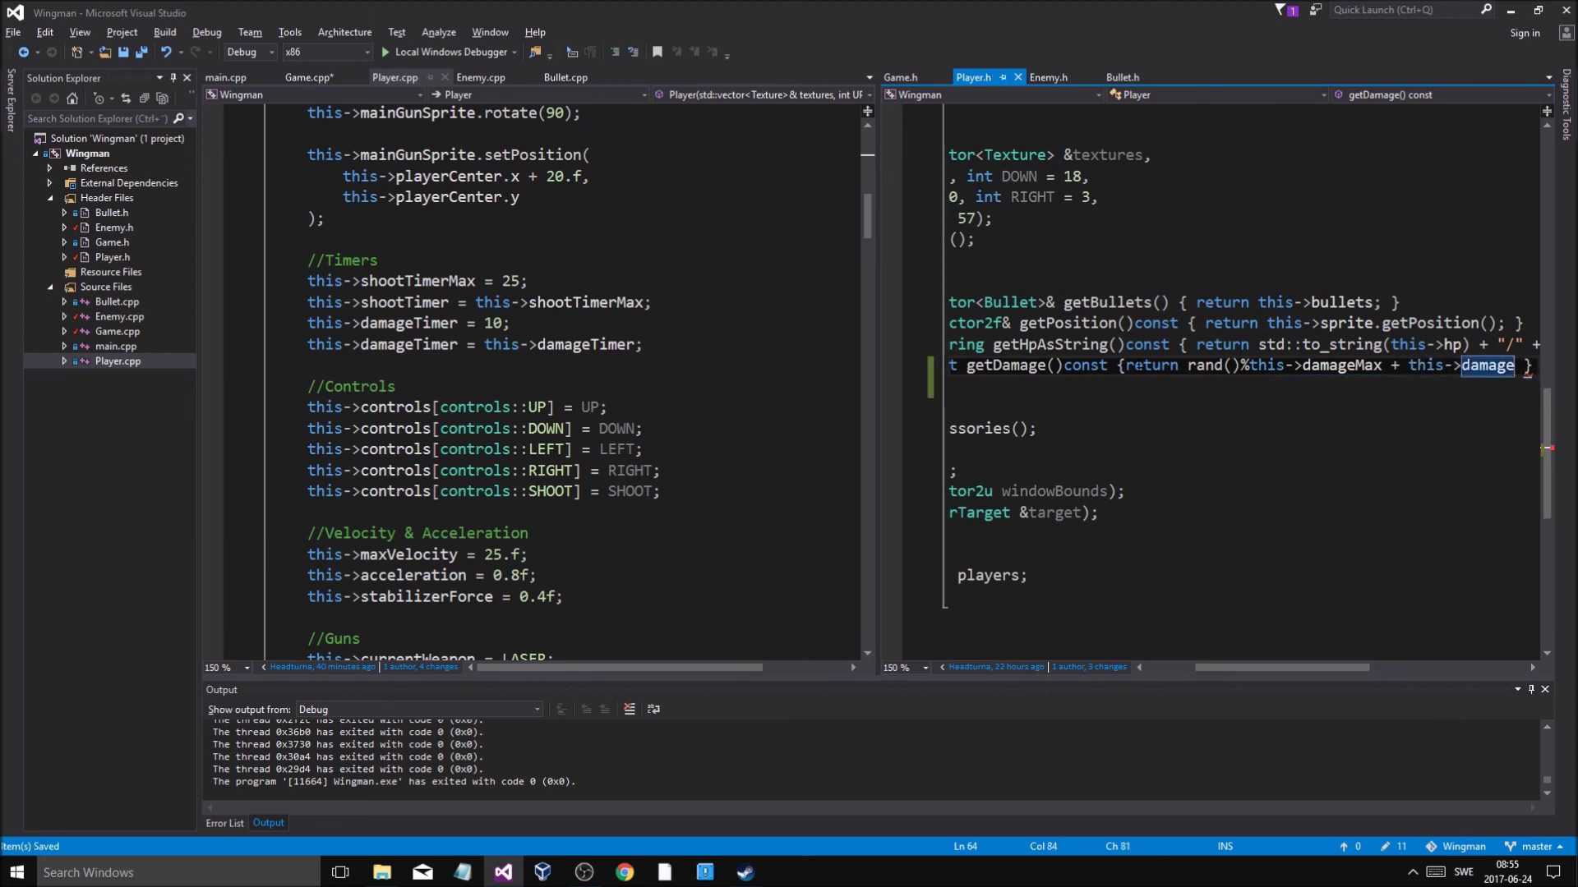
{"action": "type", "text": ";"}
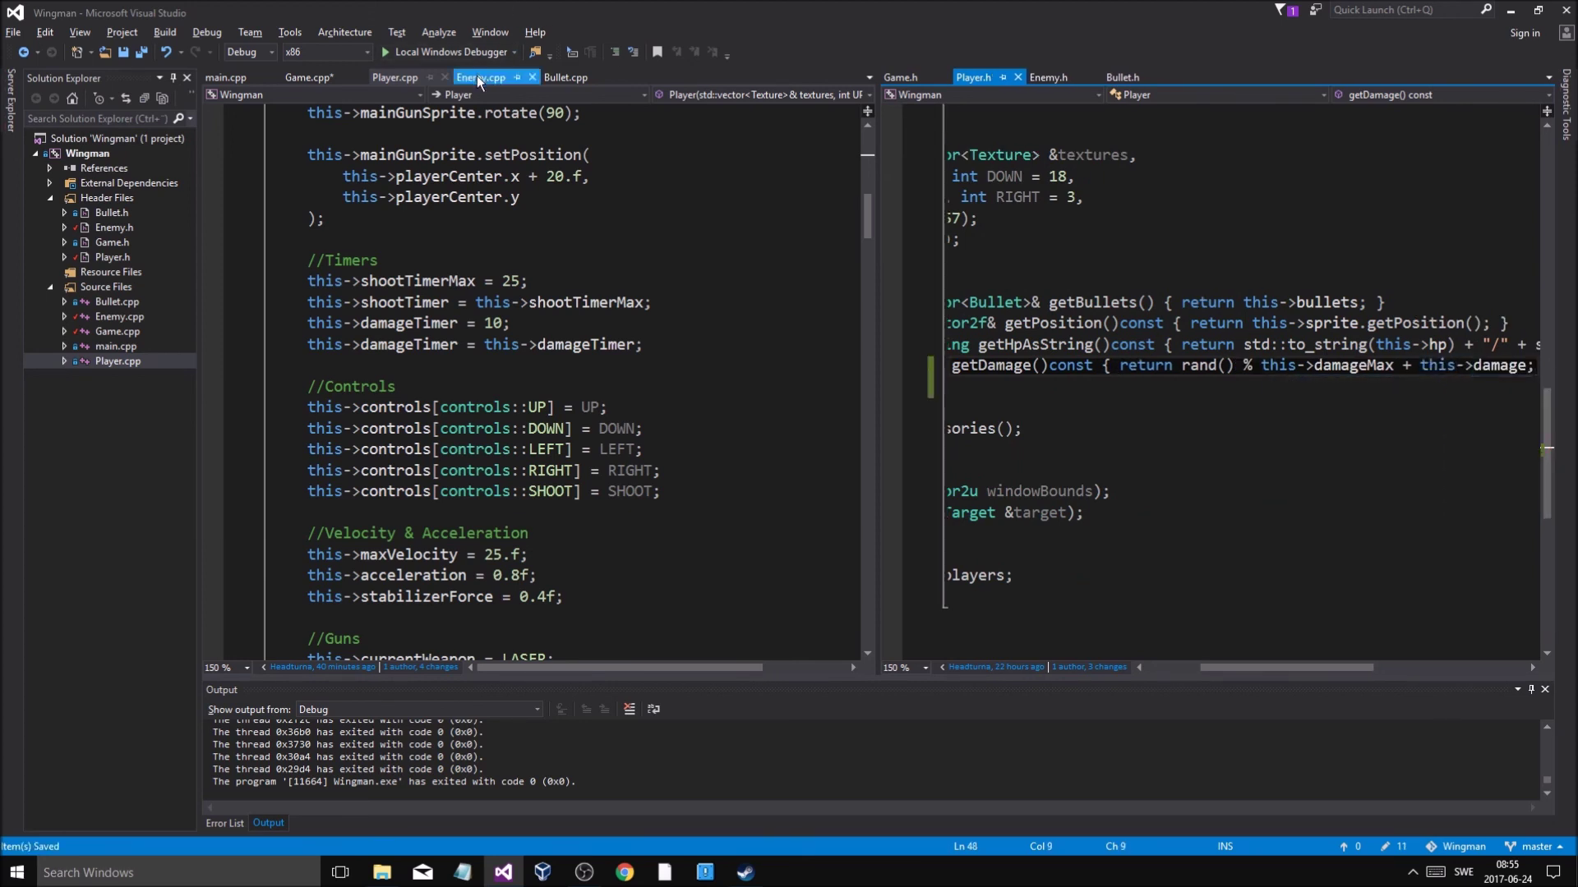
{"action": "left_click", "coordinate": [477, 74]}
Replace the fixed takeDamage value 1 with this->players[i]'s getDamage() and save Game.cpp
{"action": "left_click", "coordinate": [302, 75]}
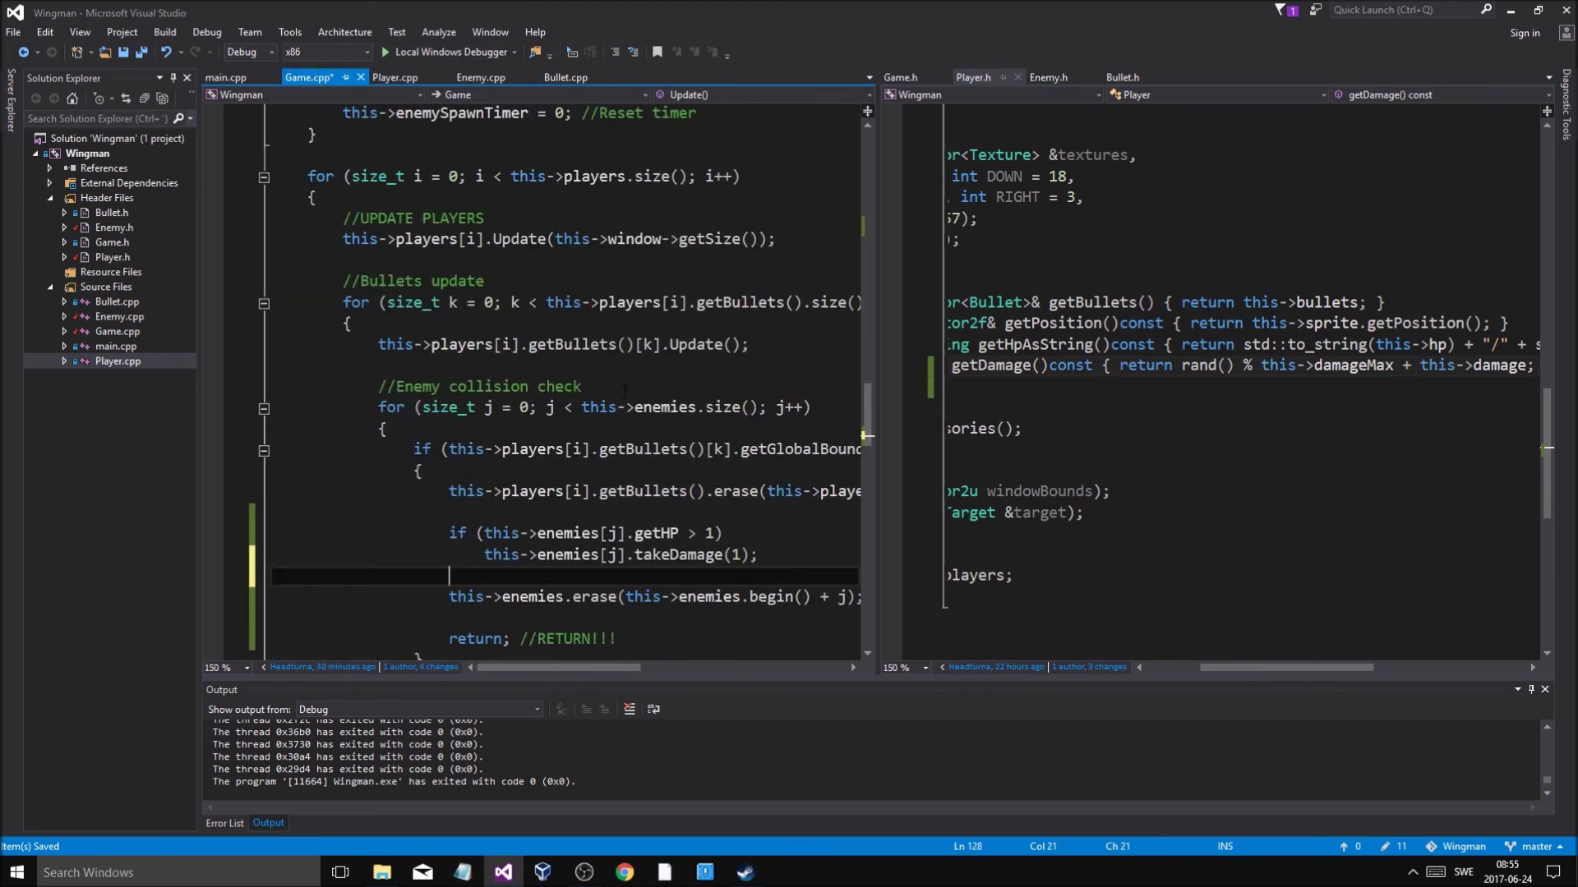
{"action": "left_click", "coordinate": [682, 597]}
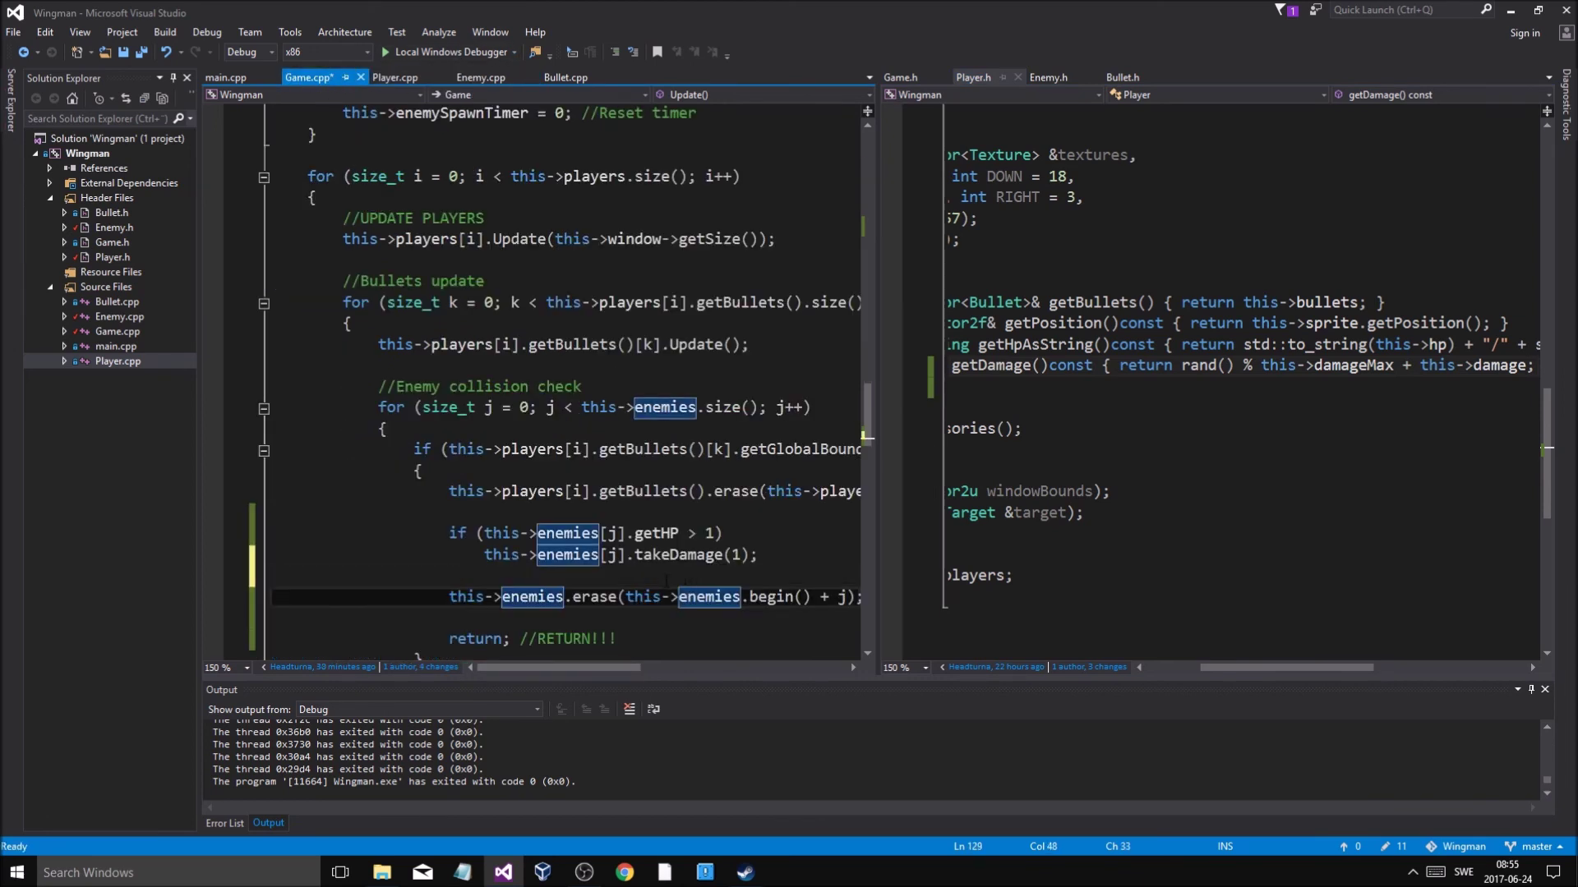
{"action": "key", "text": "ctrl+shift+s"}
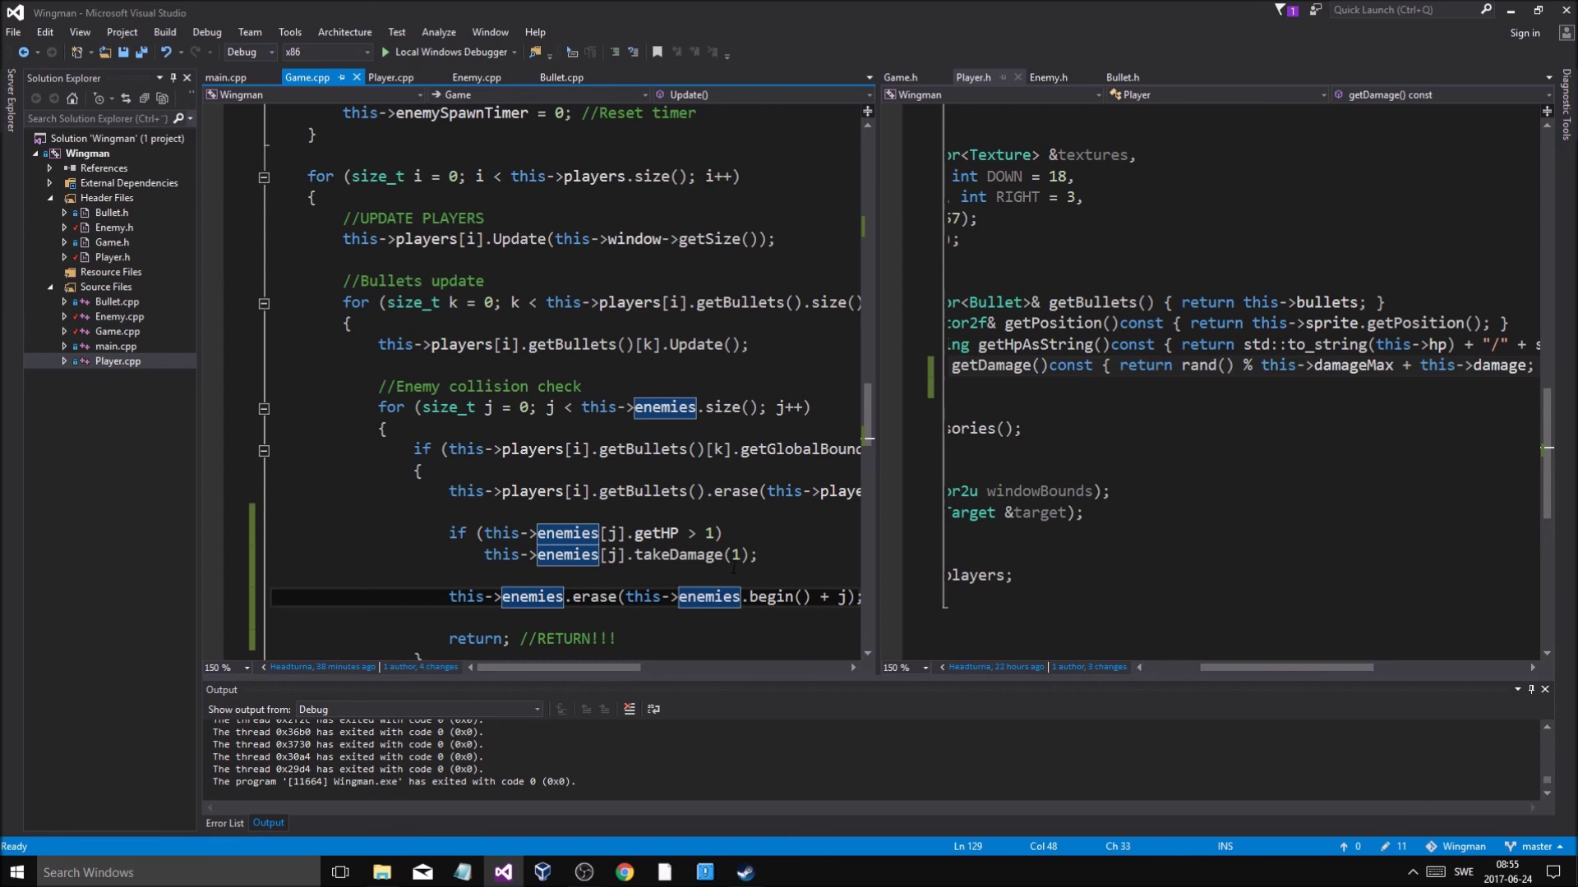
{"action": "left_click", "coordinate": [736, 555]}
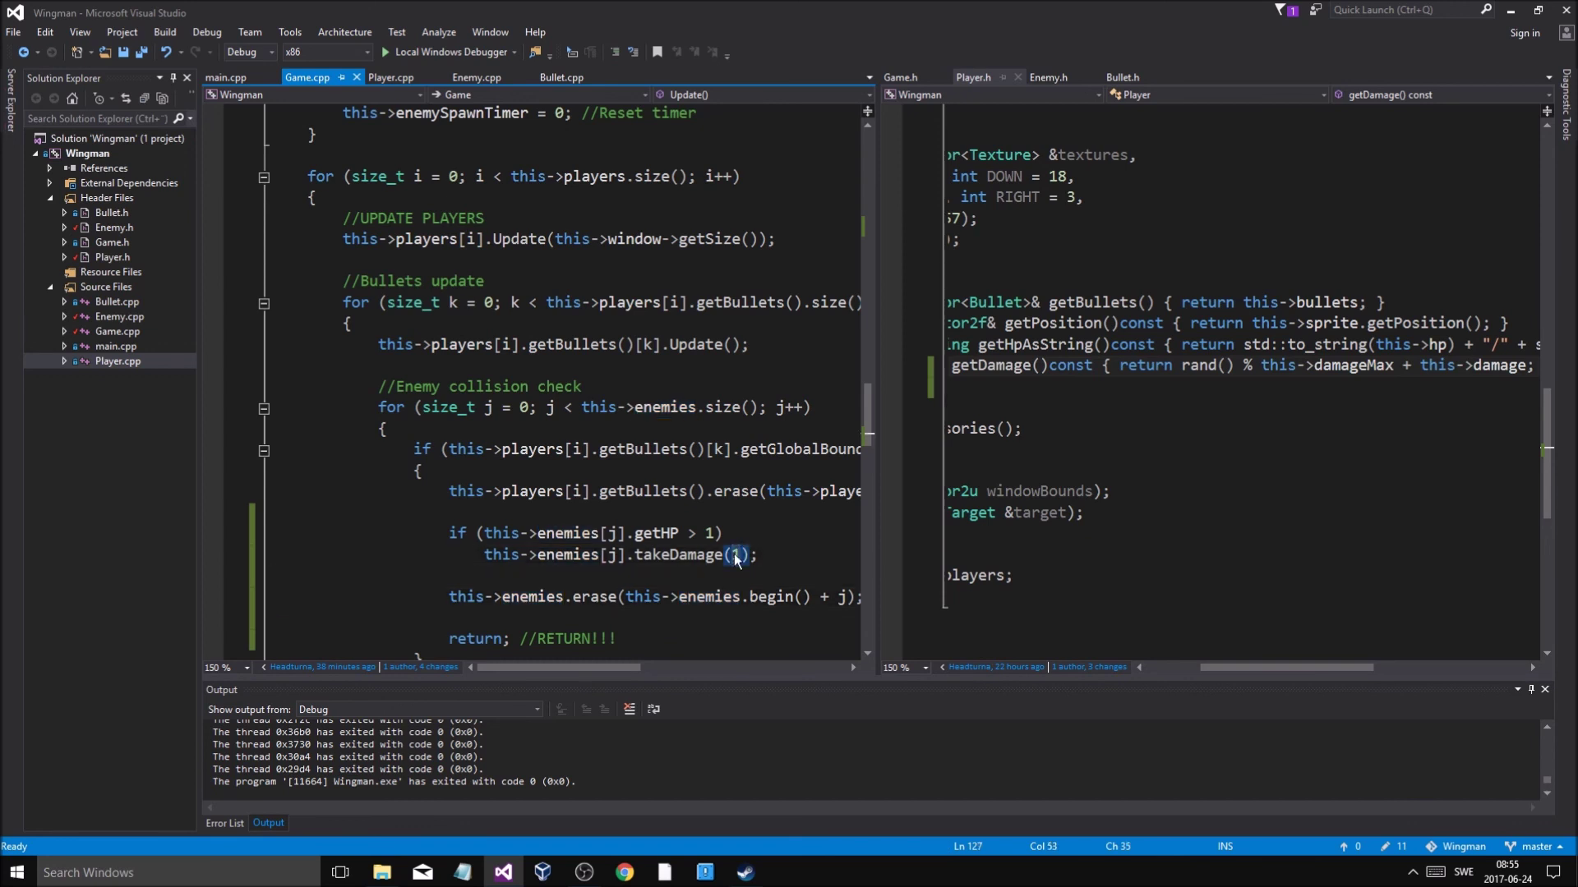
{"action": "type", "text": "player"}
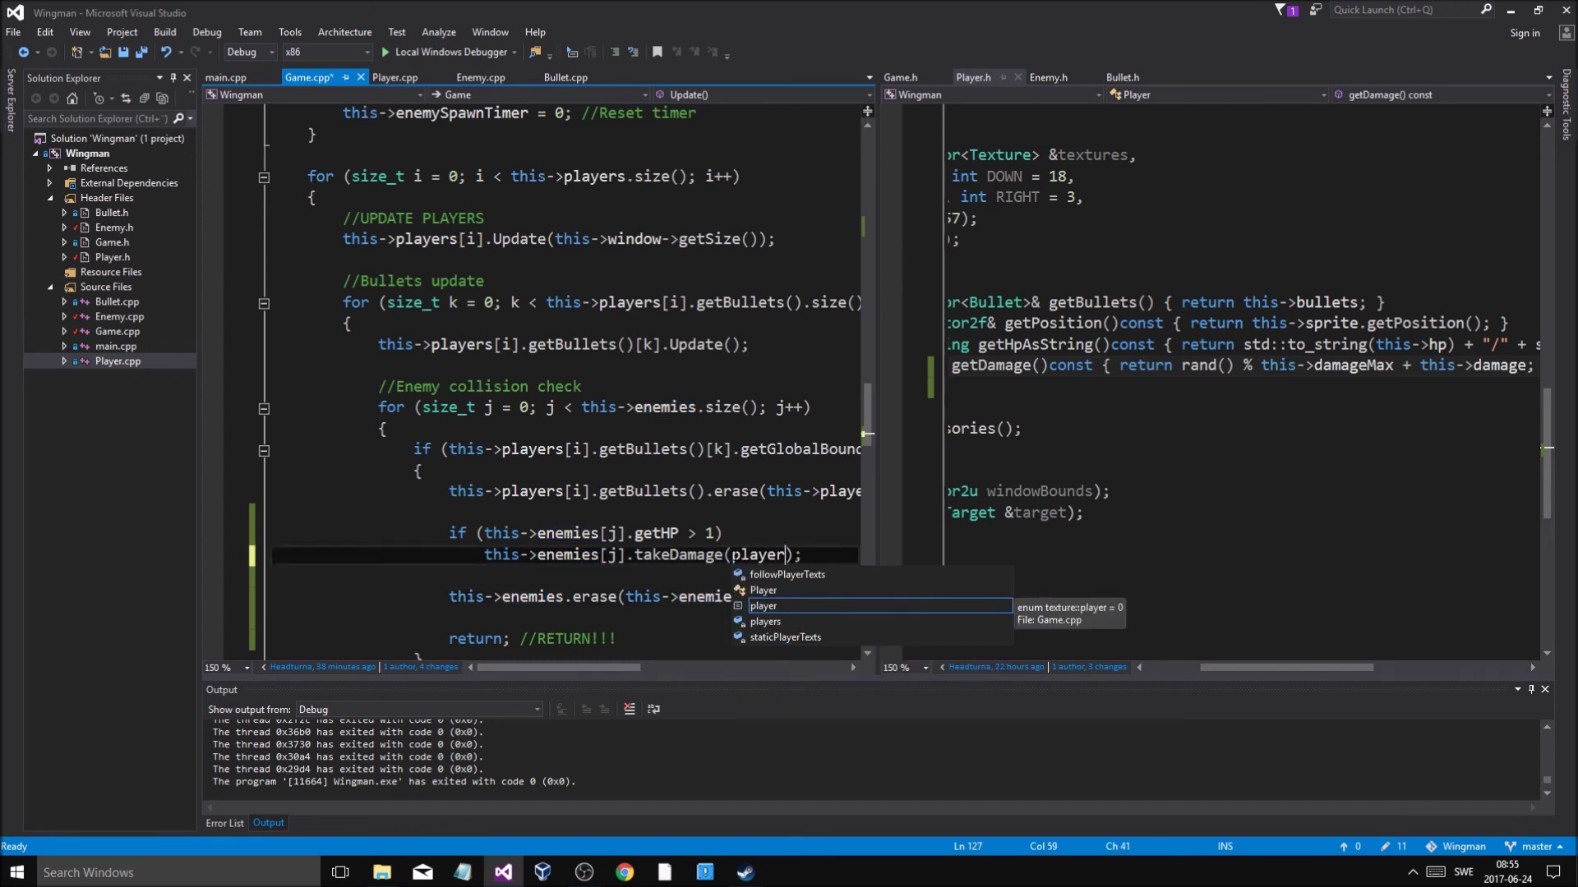
{"action": "type", "text": "[i].get"}
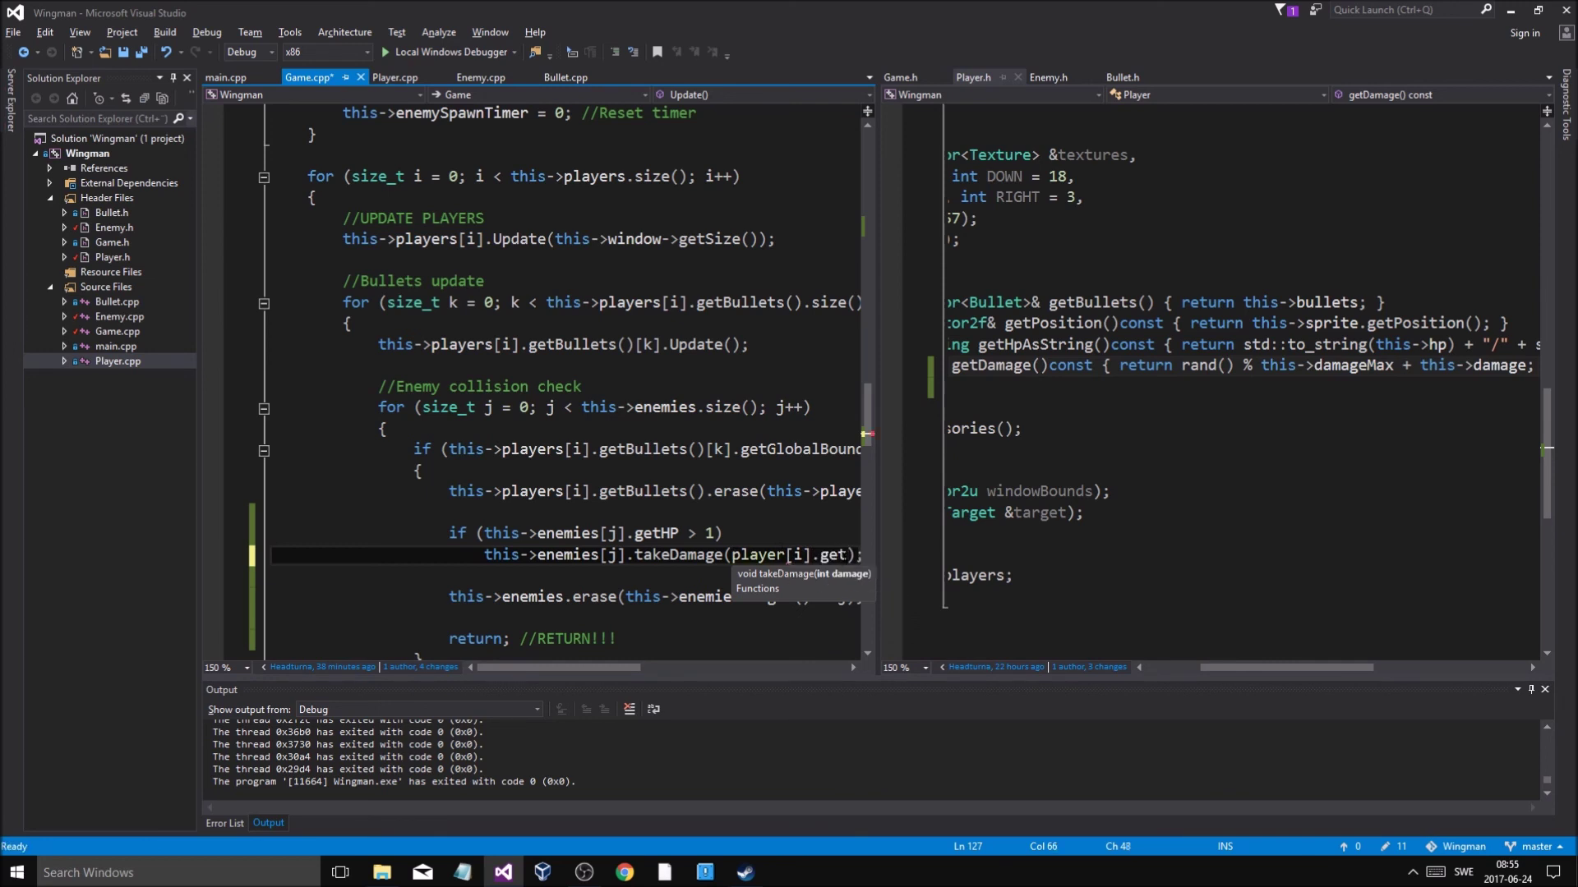
{"action": "key", "text": "ctrl+shift+Left"}
{"action": "key", "text": "ctrl+shift+Left"}
{"action": "key", "text": "ctrl+shift+Left"}
{"action": "type", "text": "th"}
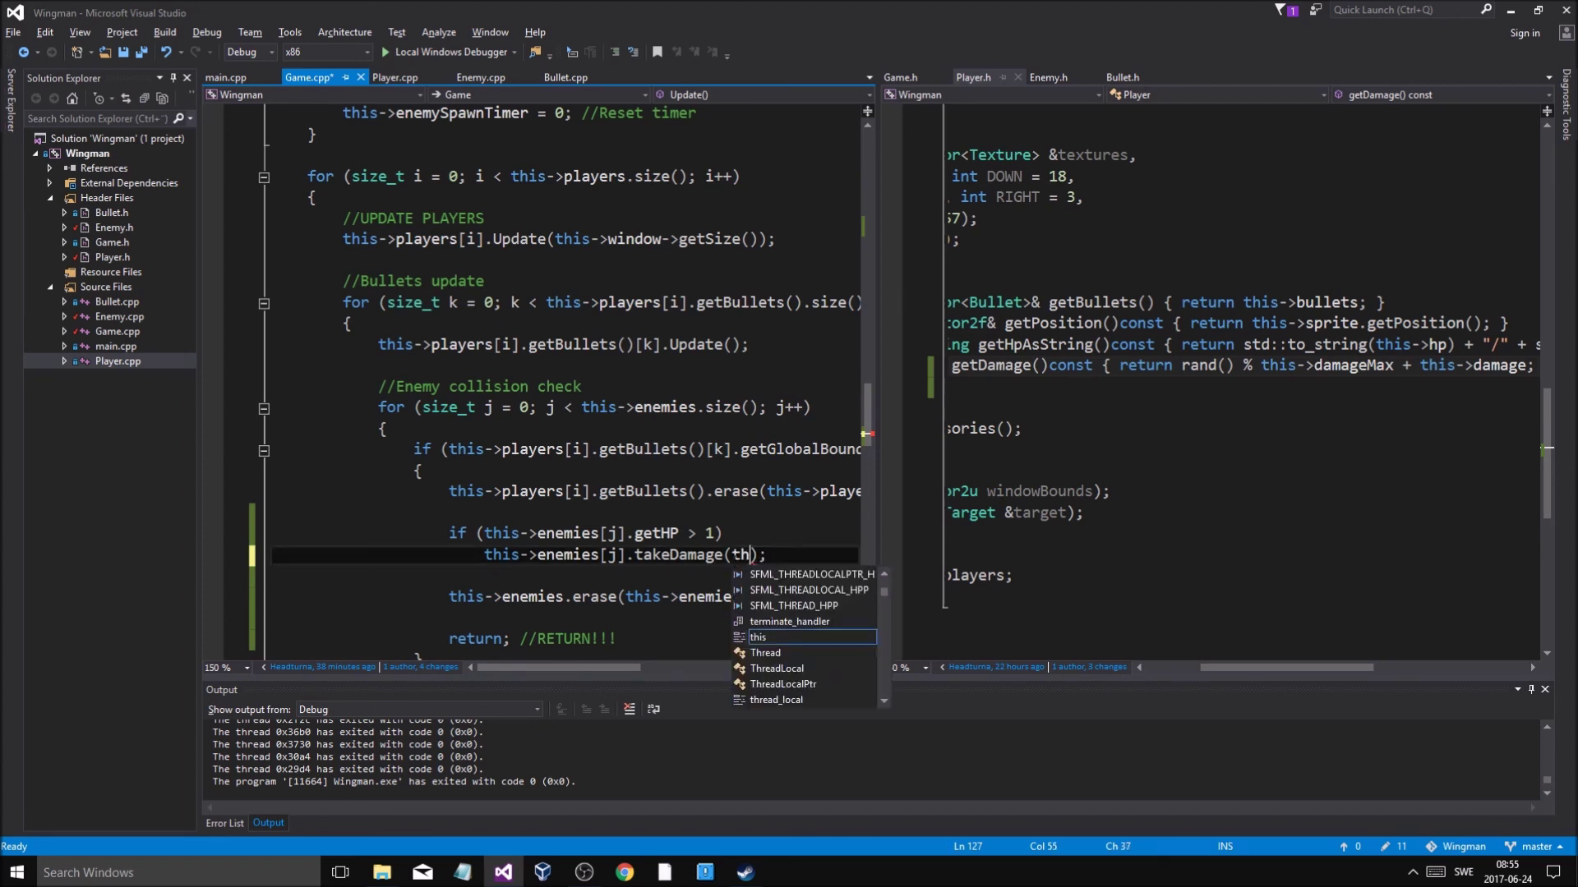
{"action": "type", "text": "is->players[i"}
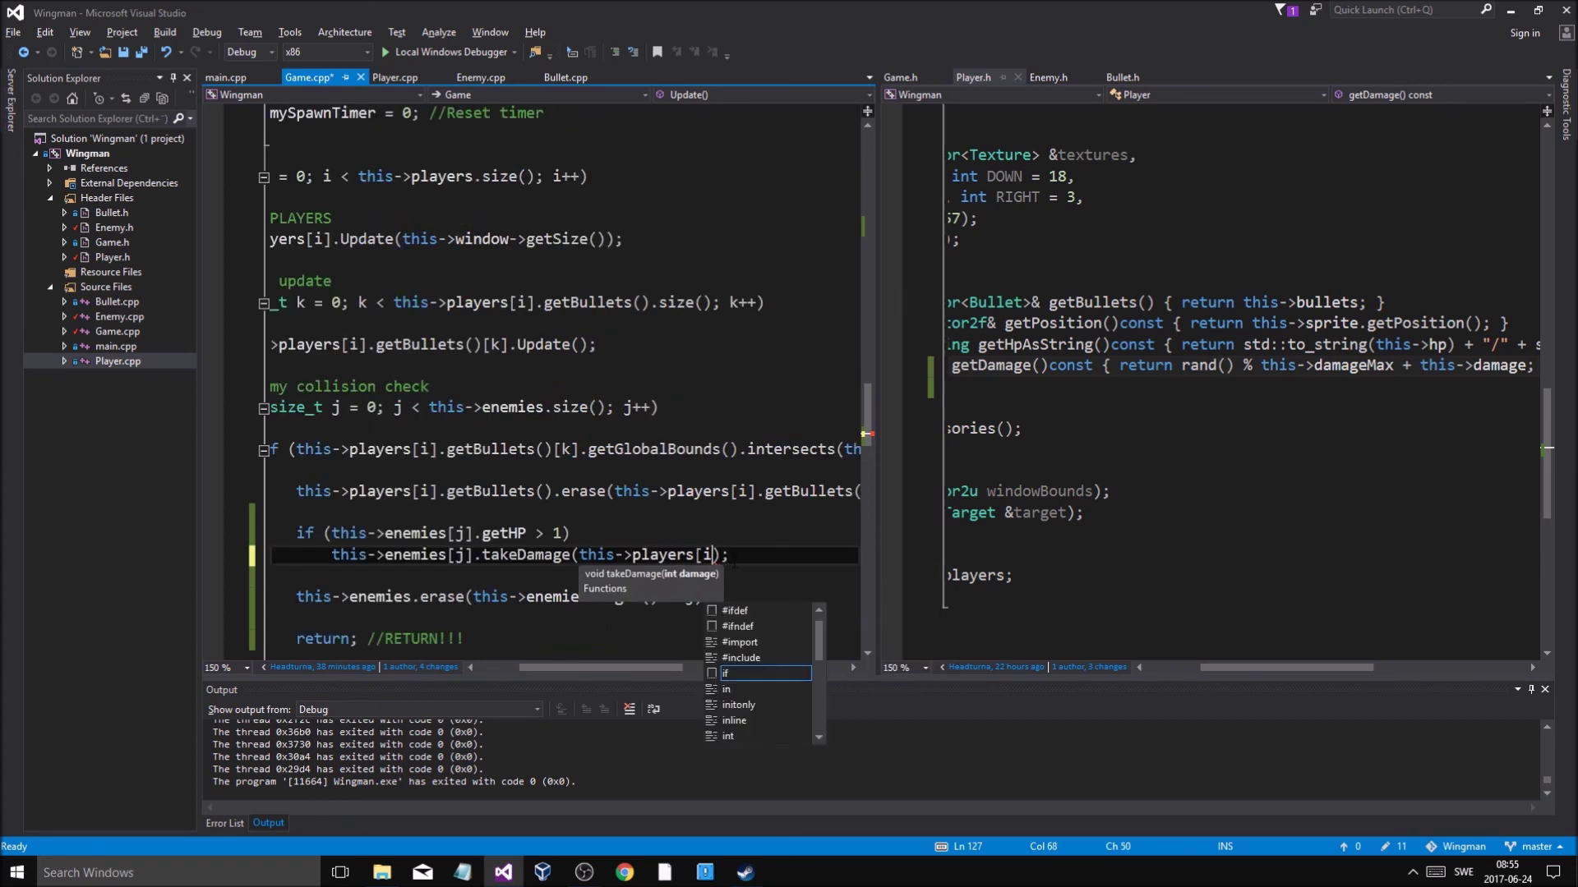
{"action": "type", "text": "].getD"}
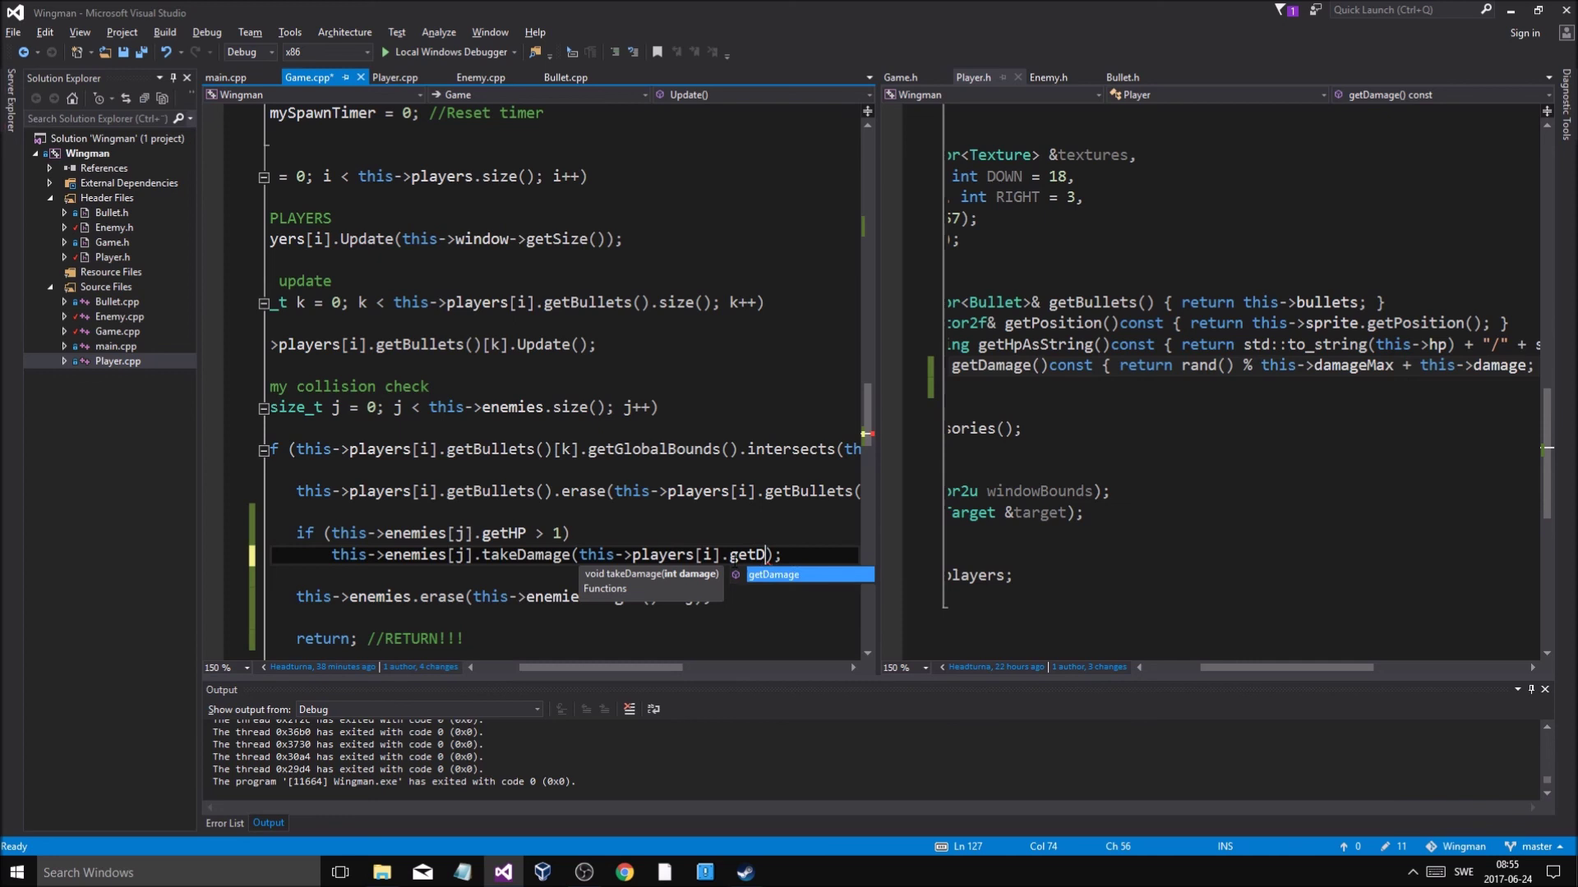
{"action": "key", "text": "Tab"}
{"action": "type", "text": "()"}
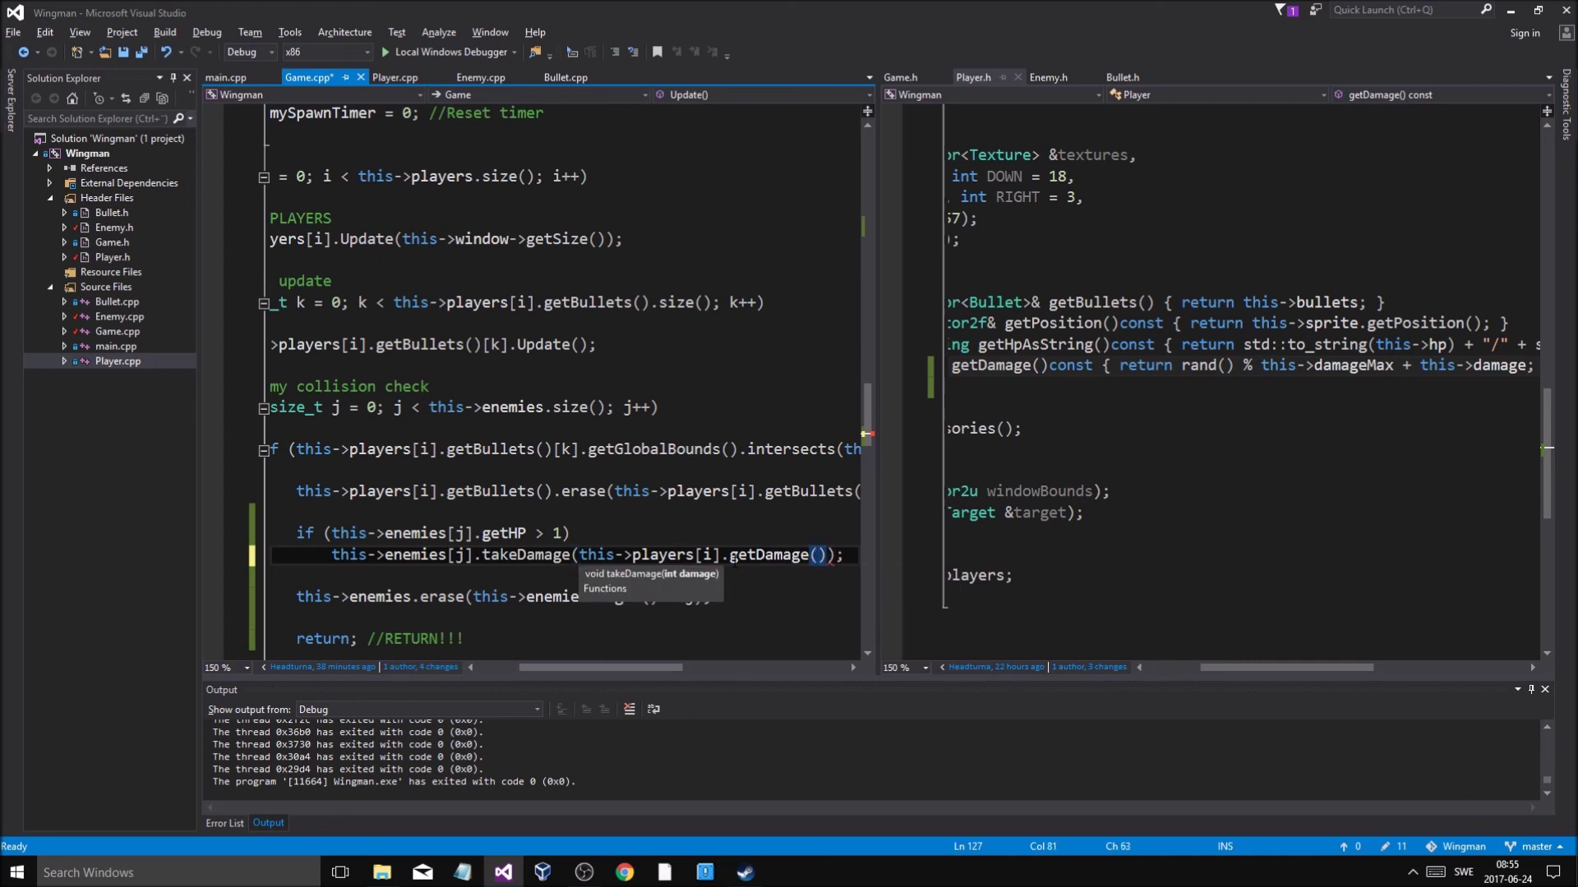
{"action": "key", "text": "ctrl+s"}
Indent the this->enemies.erase line under the new else branch and save Game.cpp
{"action": "left_click_drag", "start_coordinate": [651, 672], "coordinate": [612, 671]}
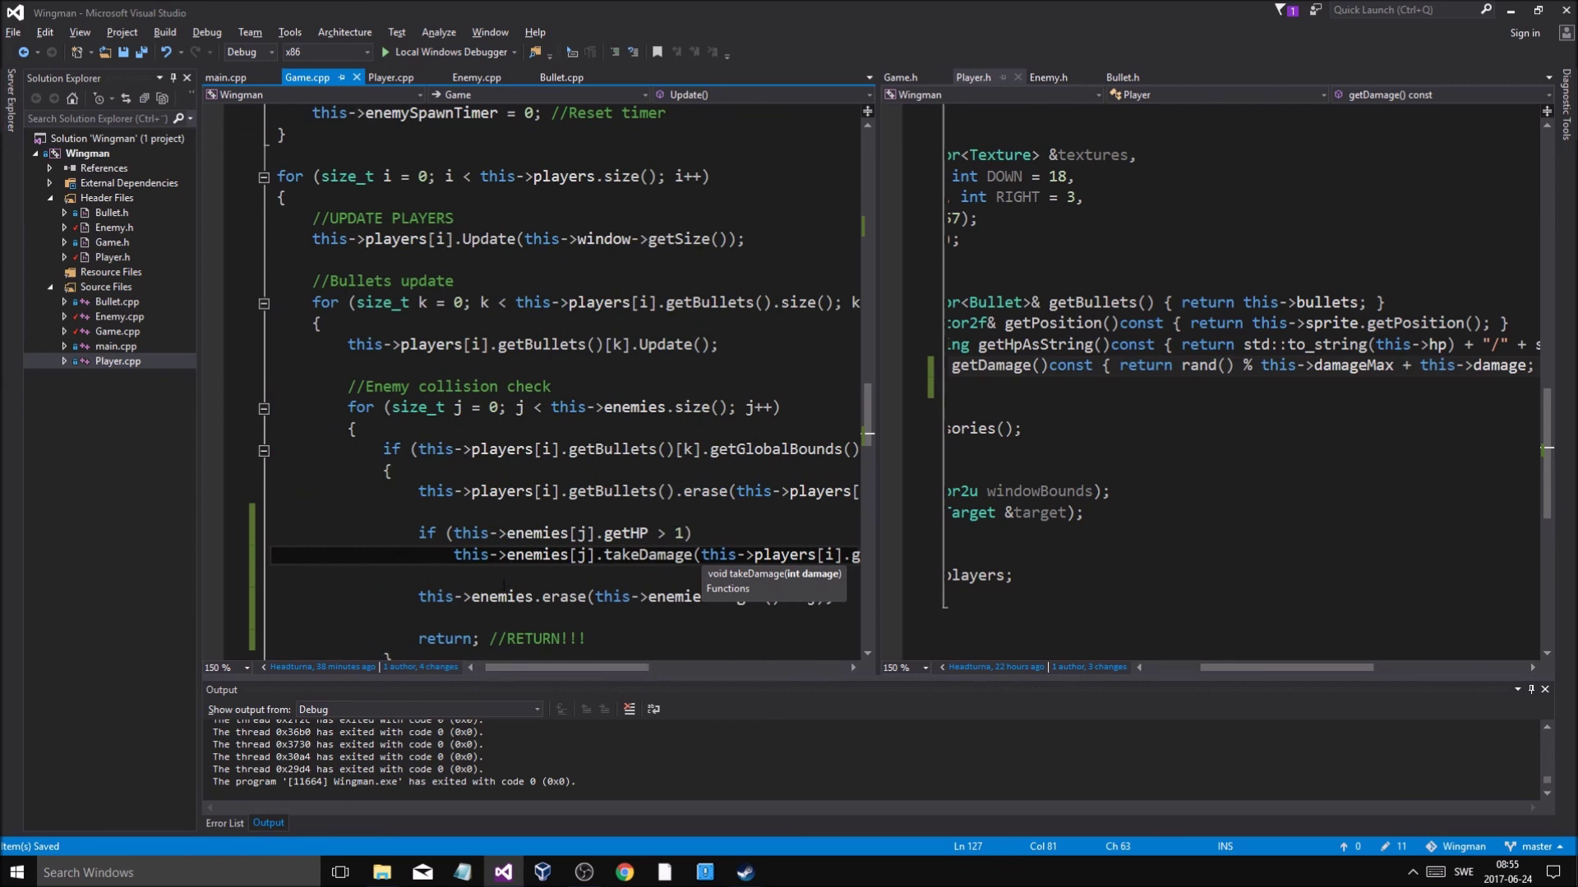
{"action": "left_click", "coordinate": [503, 582]}
{"action": "type", "text": "else"}
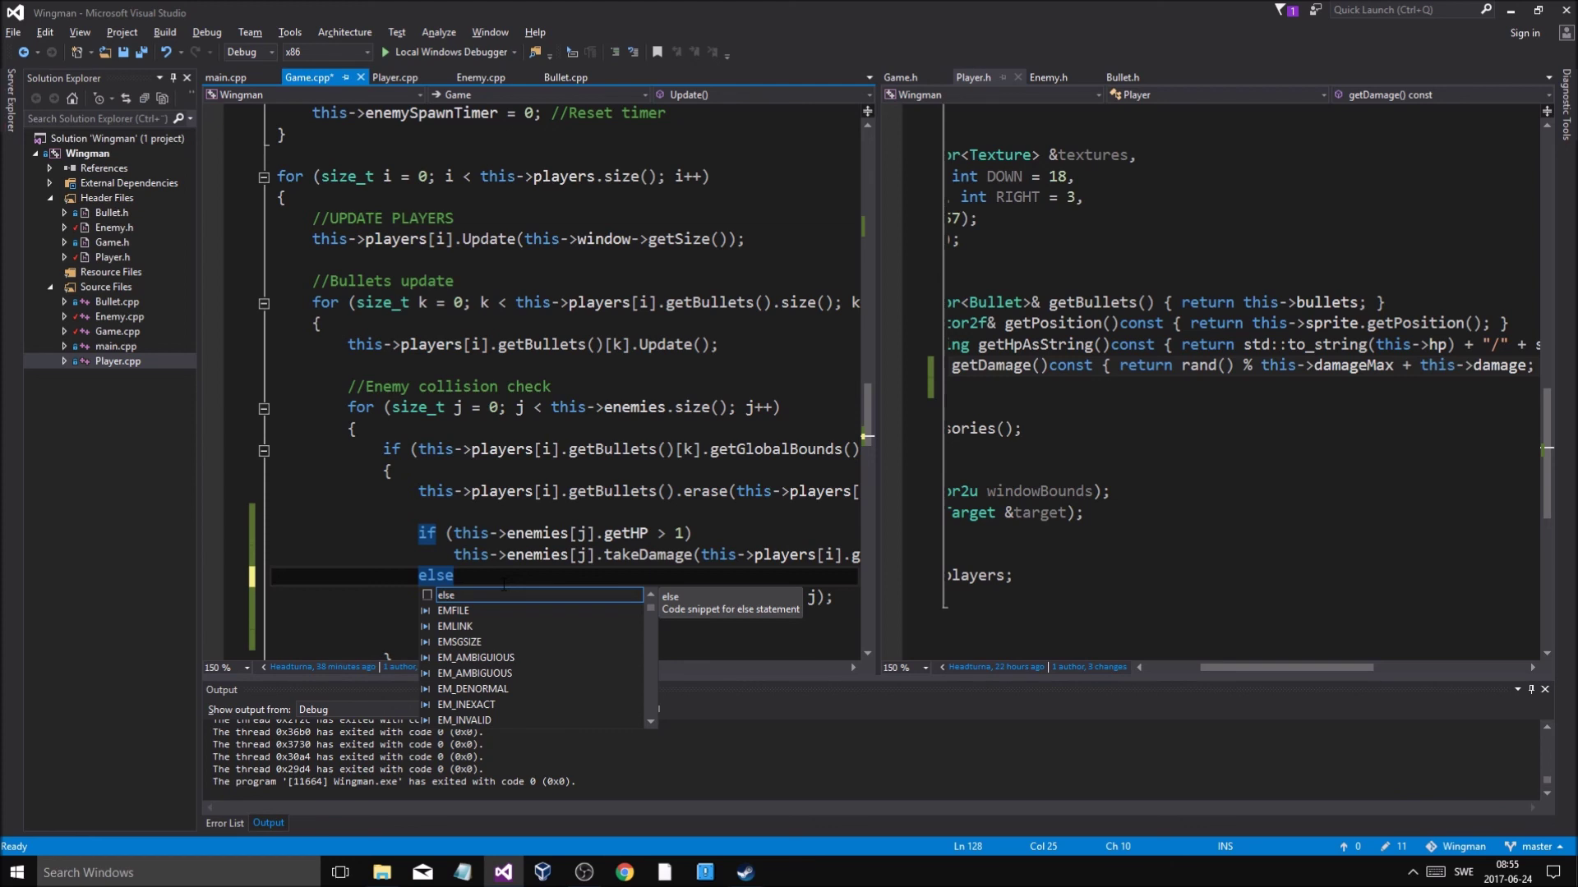
{"action": "left_click", "coordinate": [593, 557]}
{"action": "left_click", "coordinate": [418, 597]}
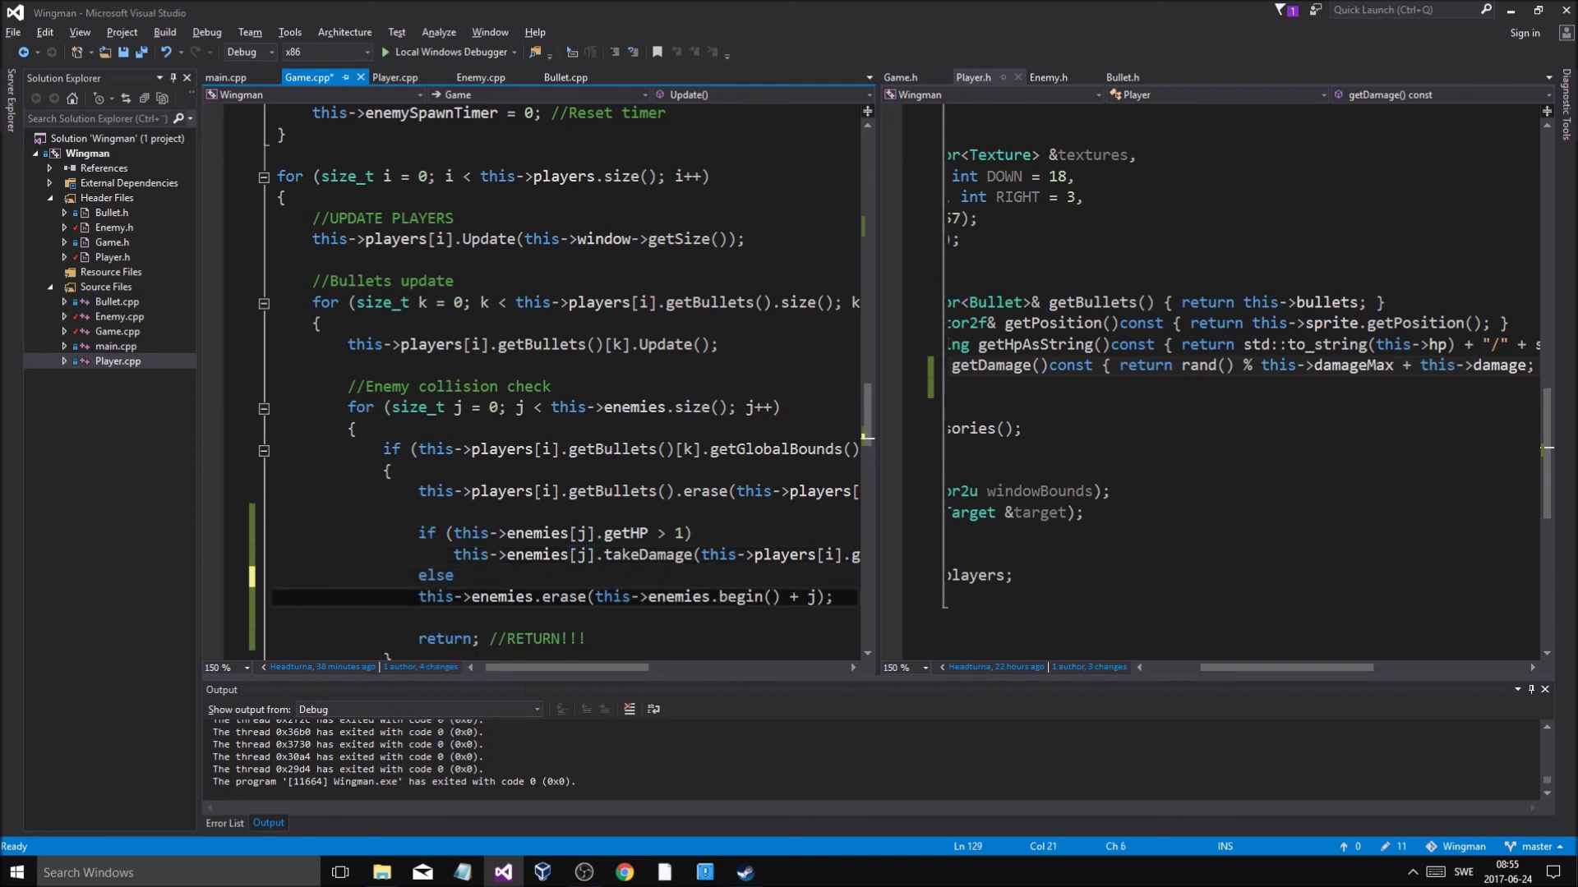
{"action": "key", "text": "Tab"}
{"action": "key", "text": "ctrl+s"}
{"action": "key", "text": "Up"}
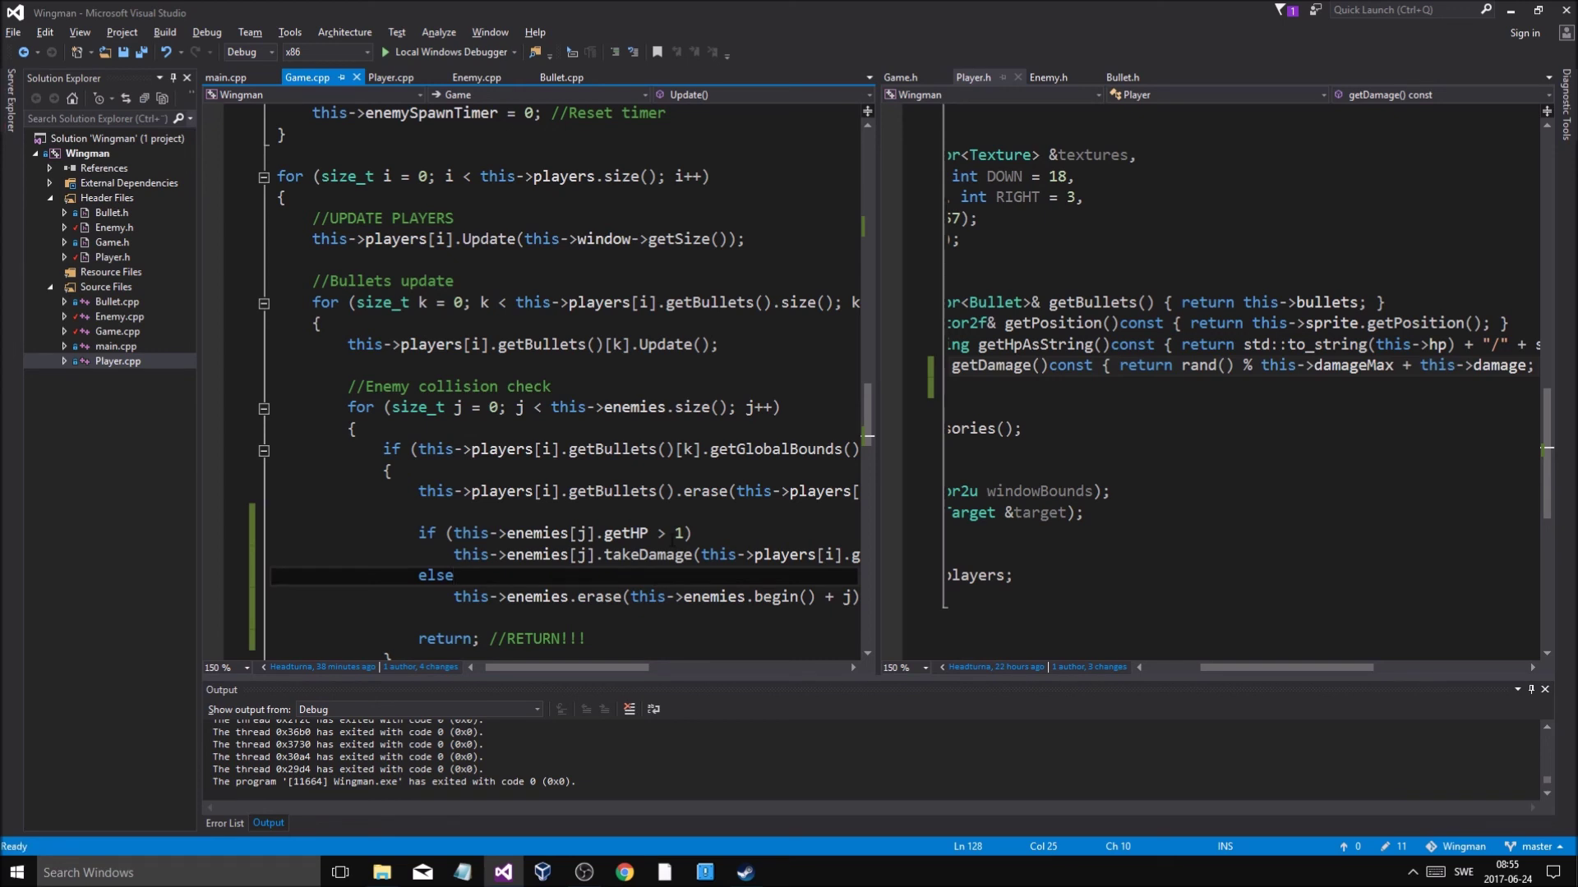
{"action": "left_click", "coordinate": [668, 597]}
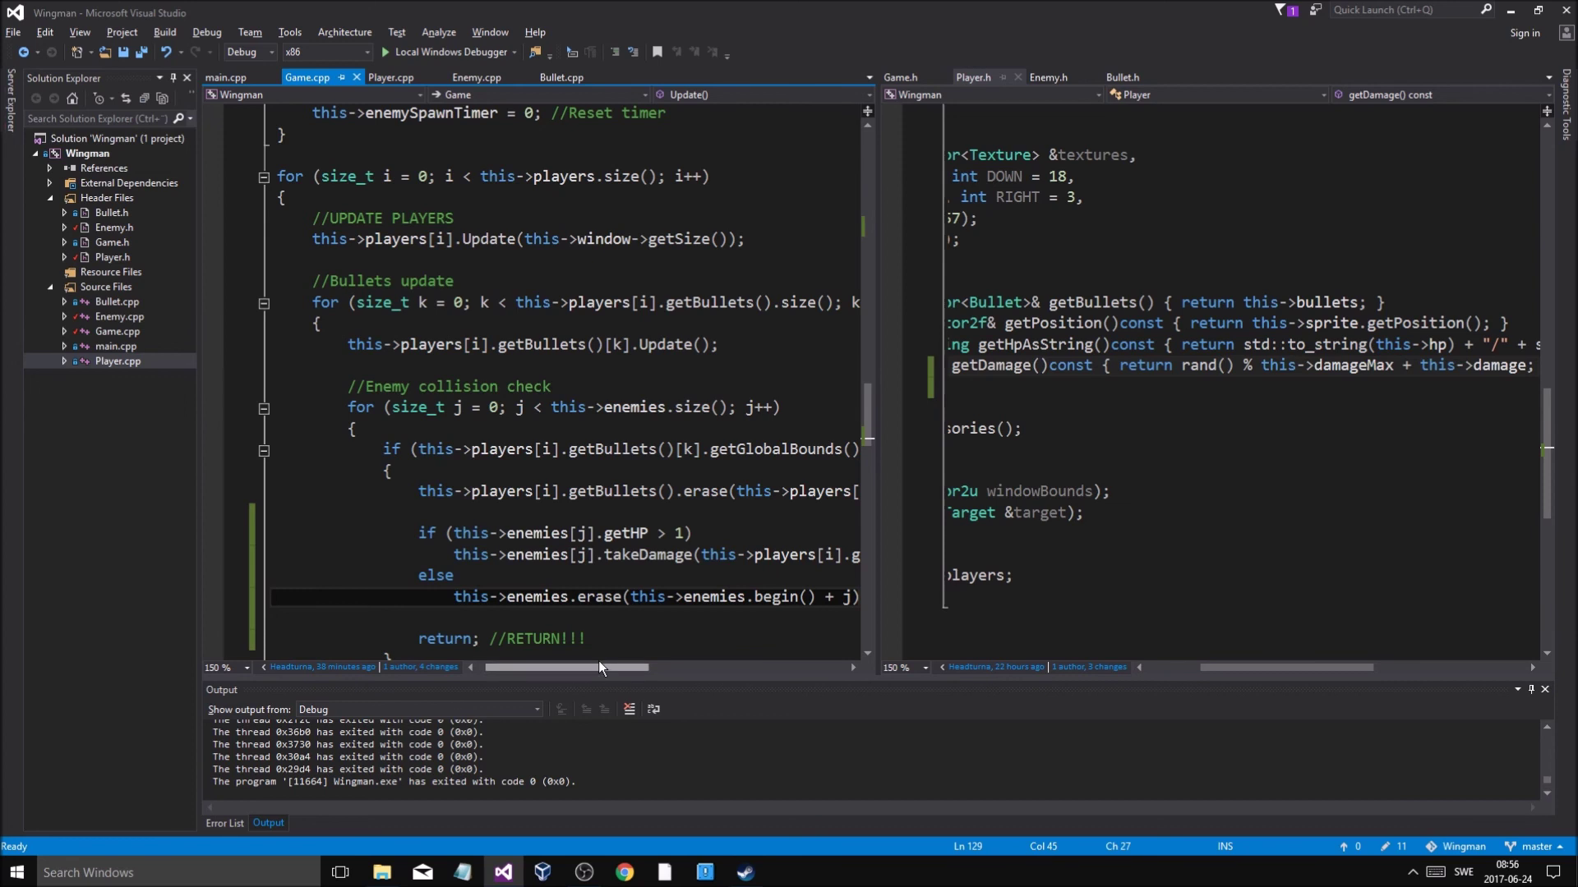
{"action": "mouse_move", "coordinate": [598, 666]}
{"action": "left_mouse_down"}
{"action": "mouse_move", "coordinate": [662, 671]}
{"action": "mouse_move", "coordinate": [590, 668]}
{"action": "left_mouse_up"}
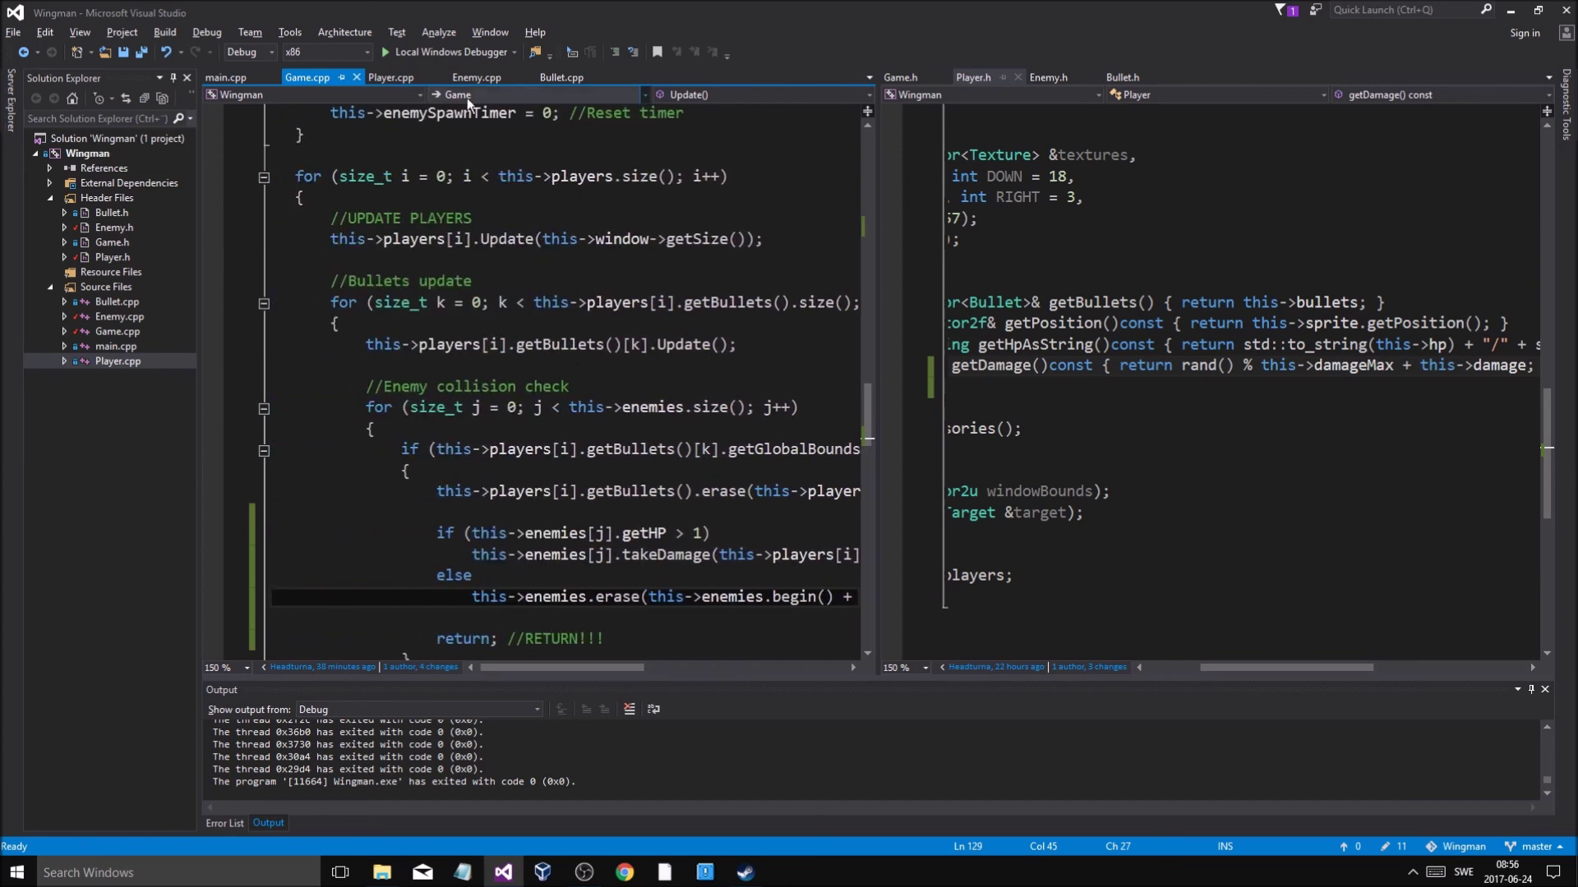
After the failed build, change getHP to getHP() in the HP check and relaunch Wingman
{"action": "left_click", "coordinate": [458, 52]}
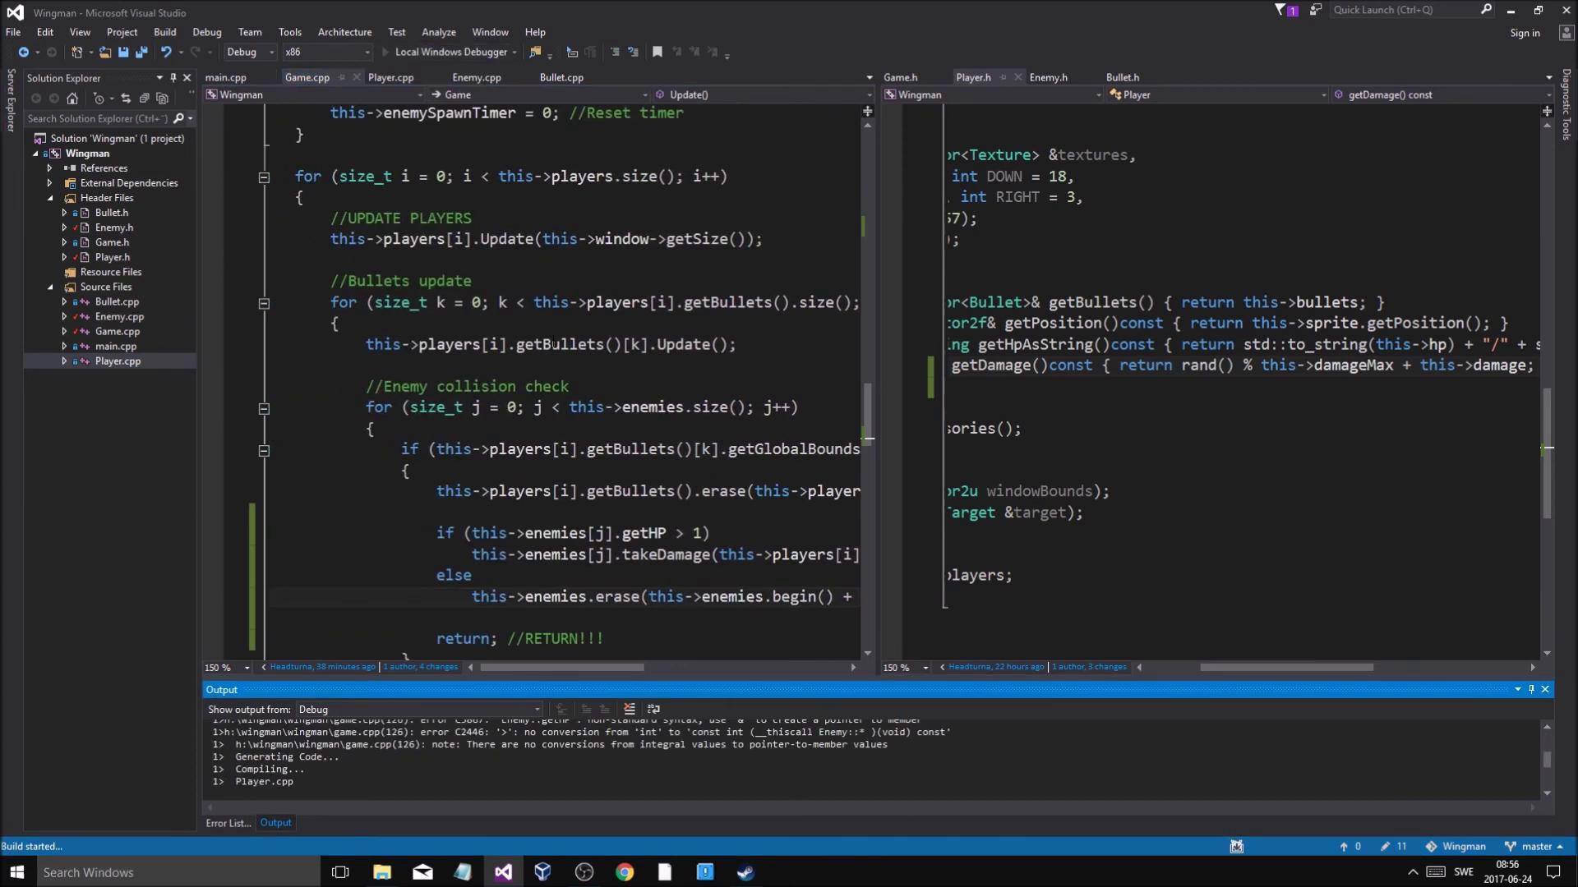
{"action": "left_click", "coordinate": [906, 449]}
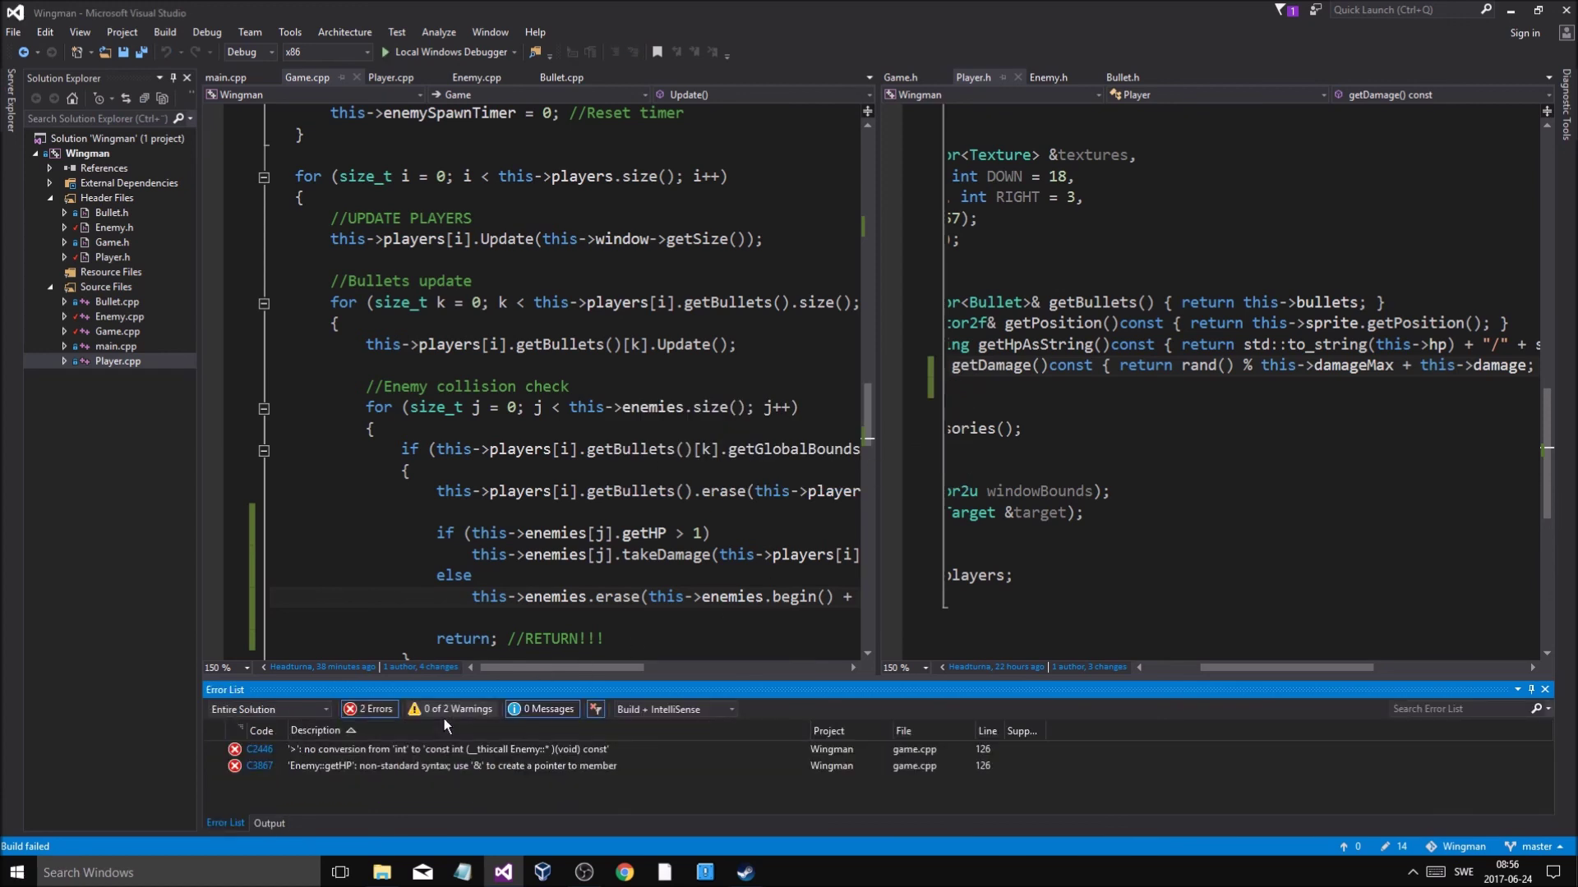
{"action": "double_click", "coordinate": [440, 753]}
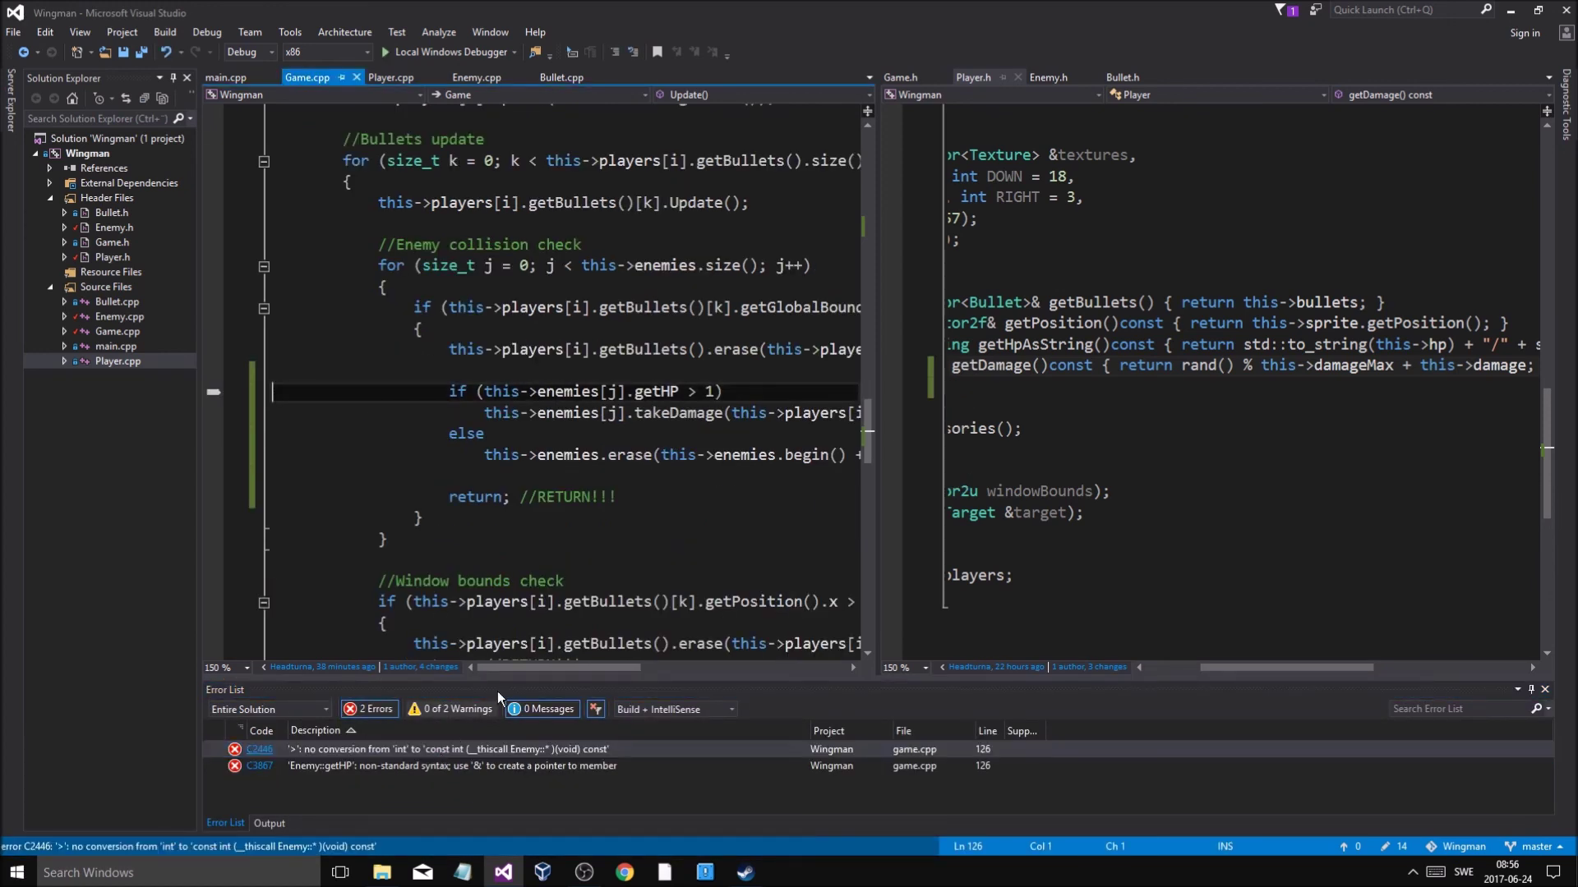
{"action": "left_click", "coordinate": [679, 391]}
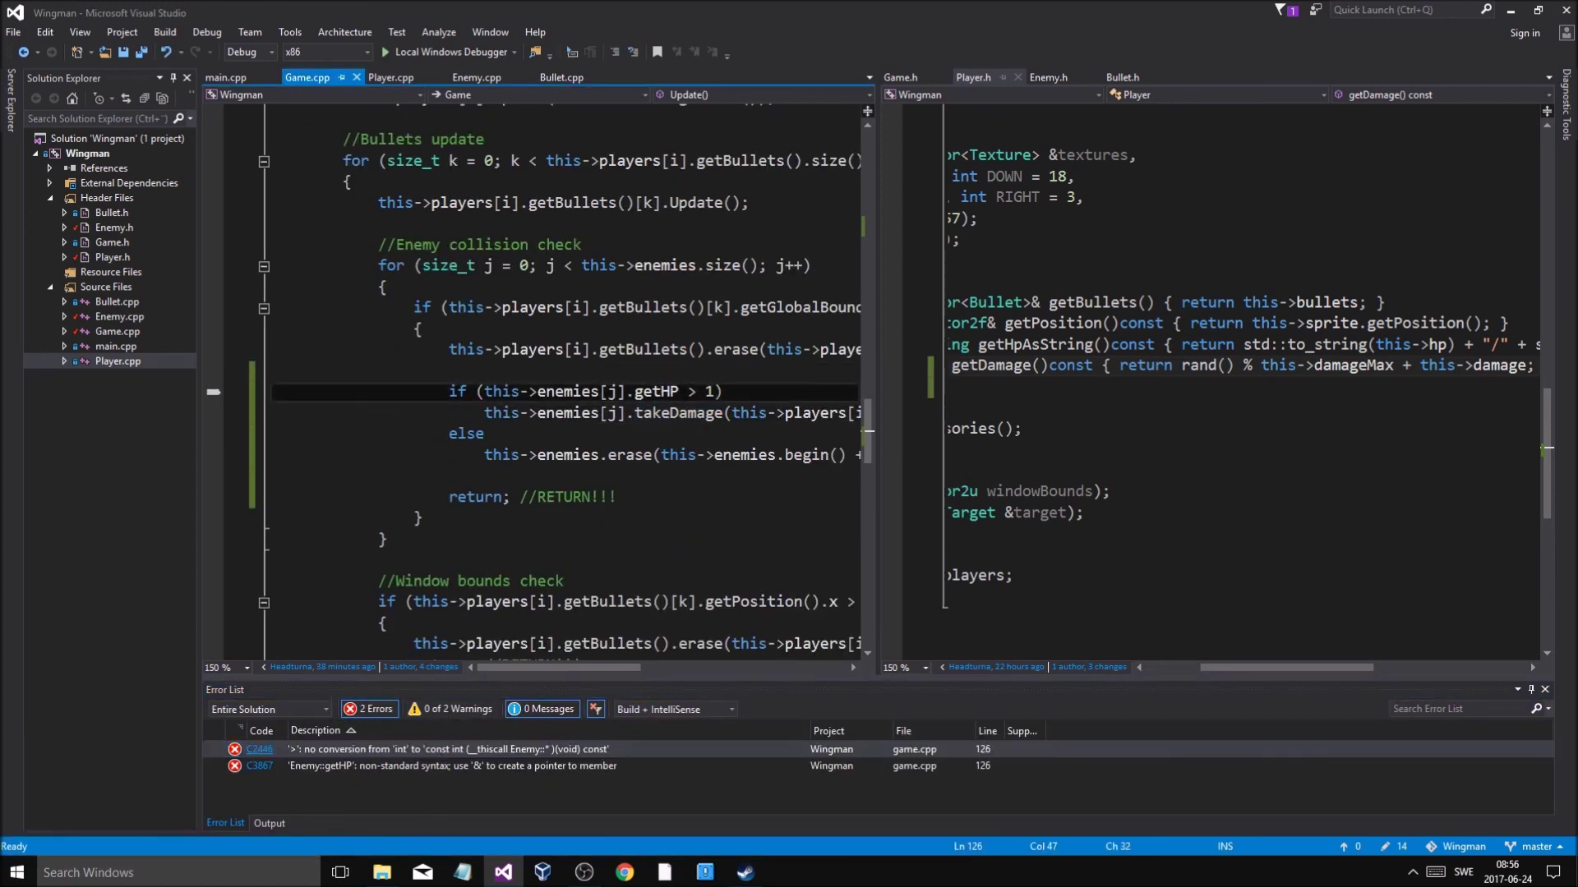
{"action": "type", "text": "()"}
{"action": "left_click", "coordinate": [481, 50]}
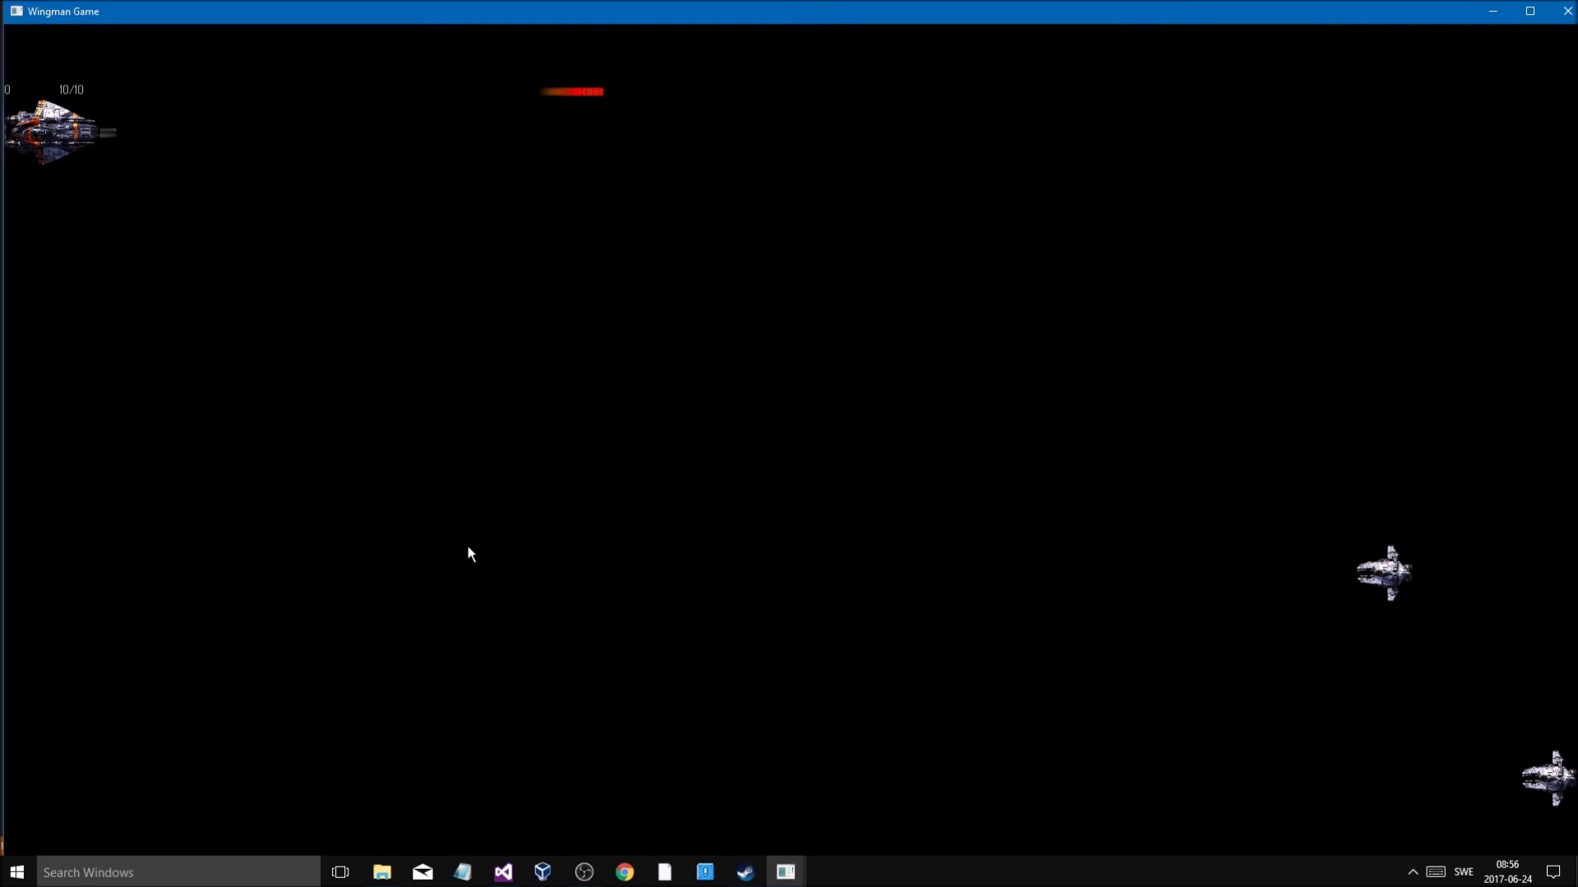
Test the getHP() fix by dodging with Up/Down and firing with Space, then quit with Escape
{"action": "key", "text": "Down"}
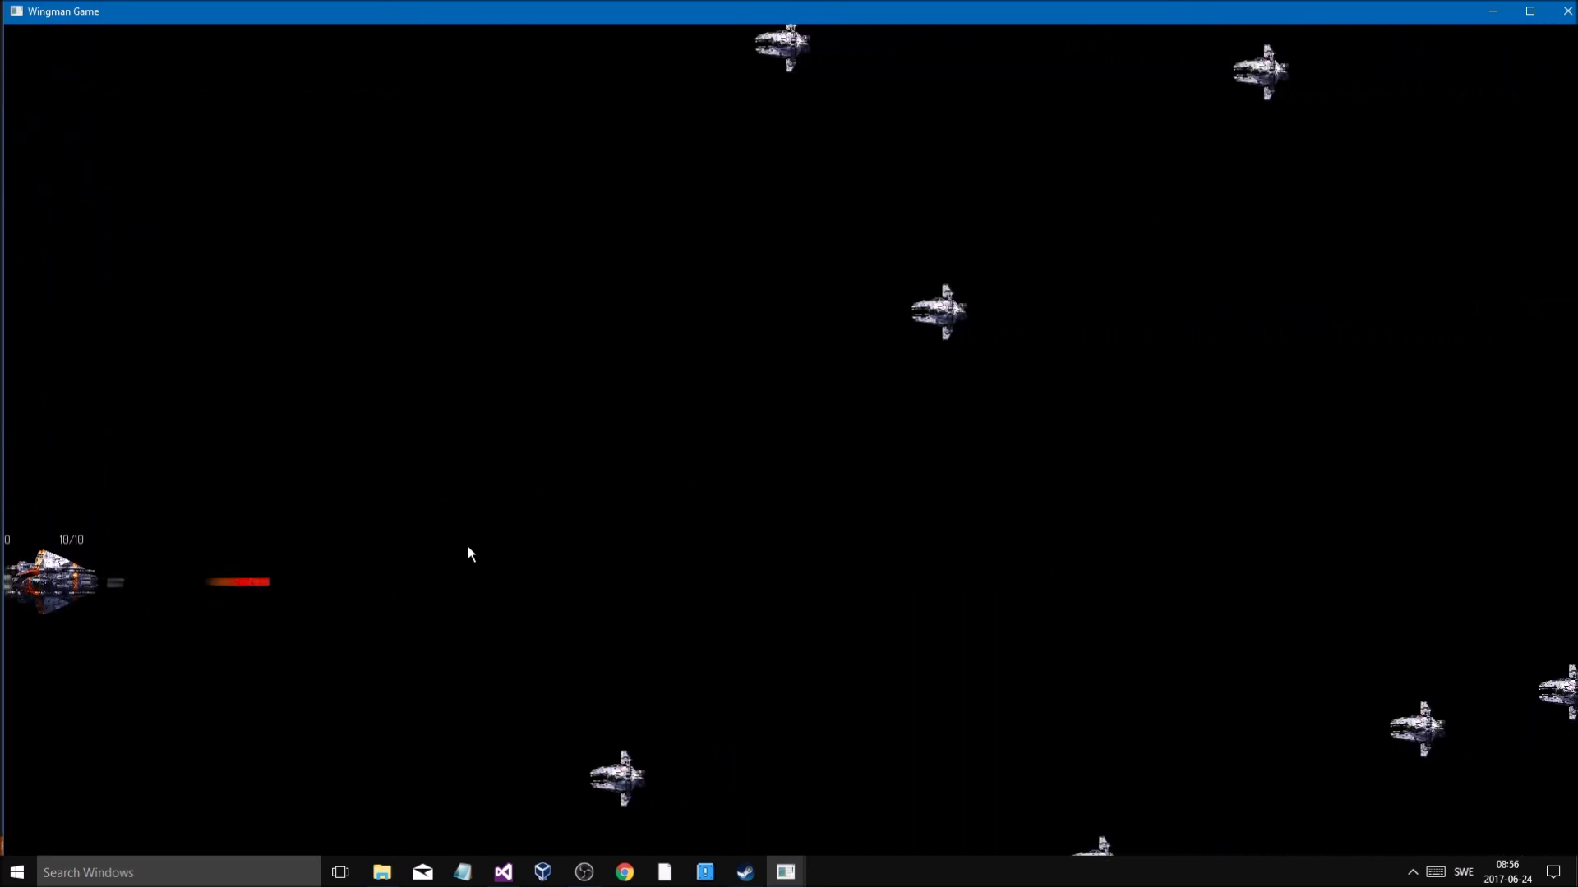
{"action": "key", "text": "Down"}
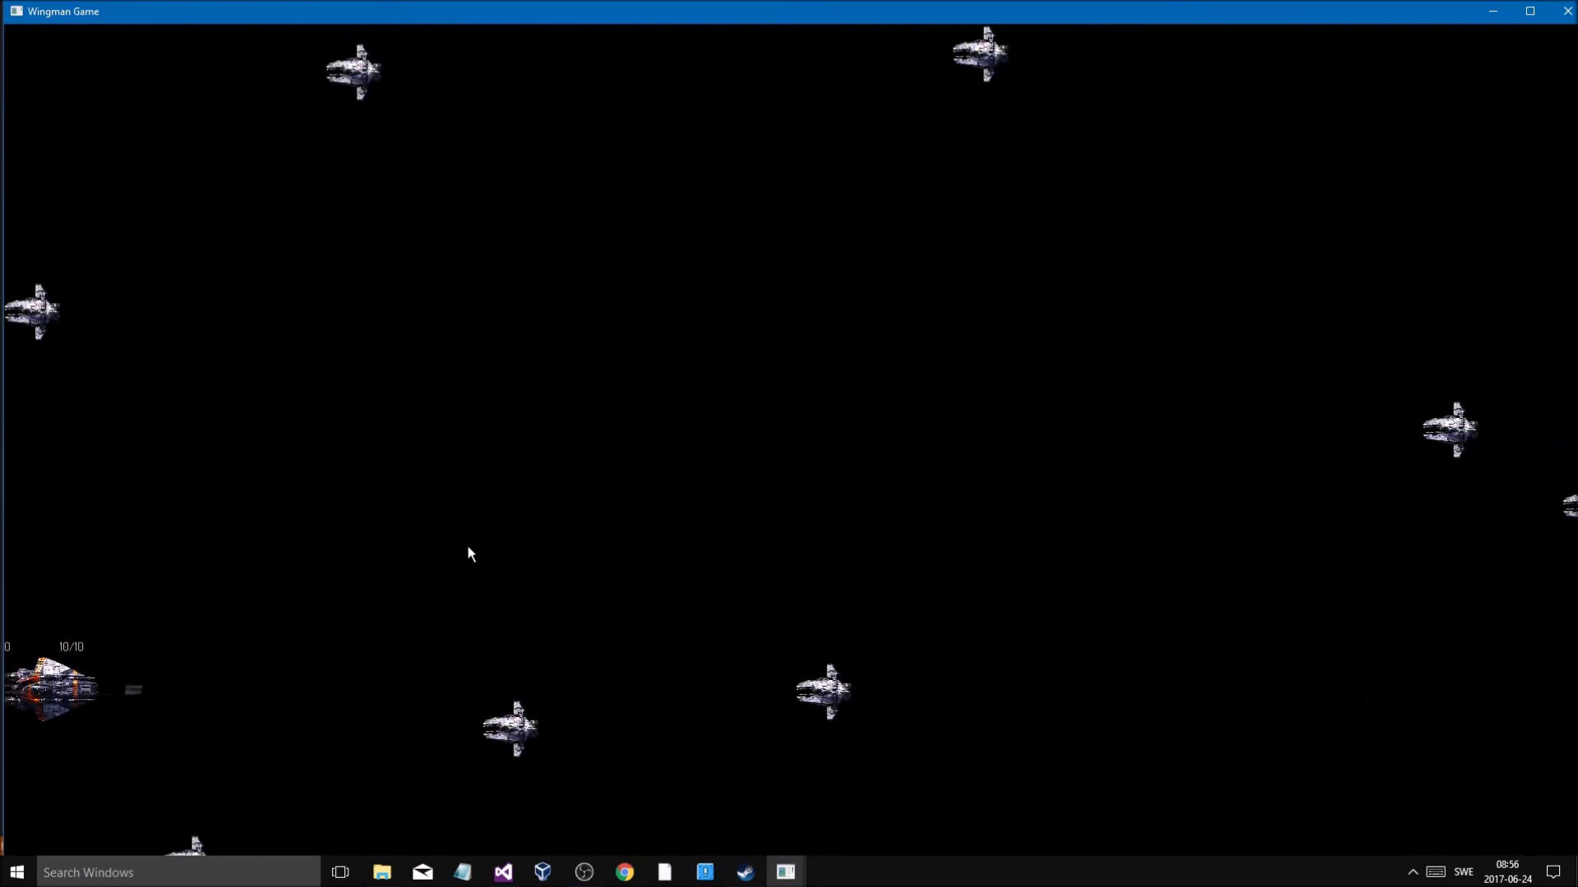
{"action": "key", "text": "space"}
{"action": "key", "text": "Up"}
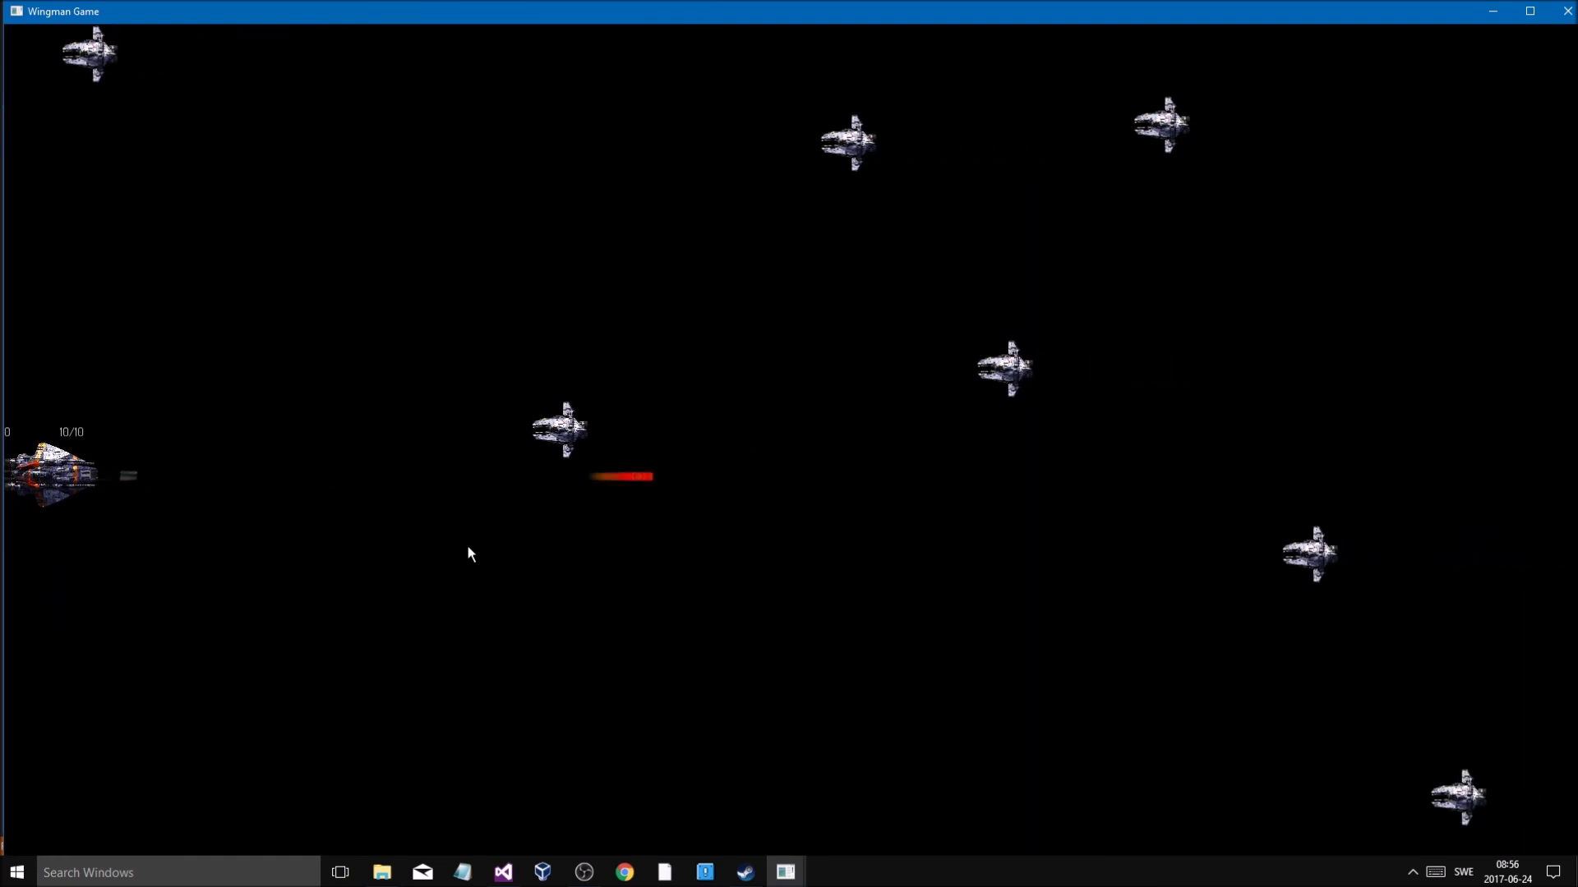
{"action": "key", "text": "Up"}
{"action": "key", "text": "space"}
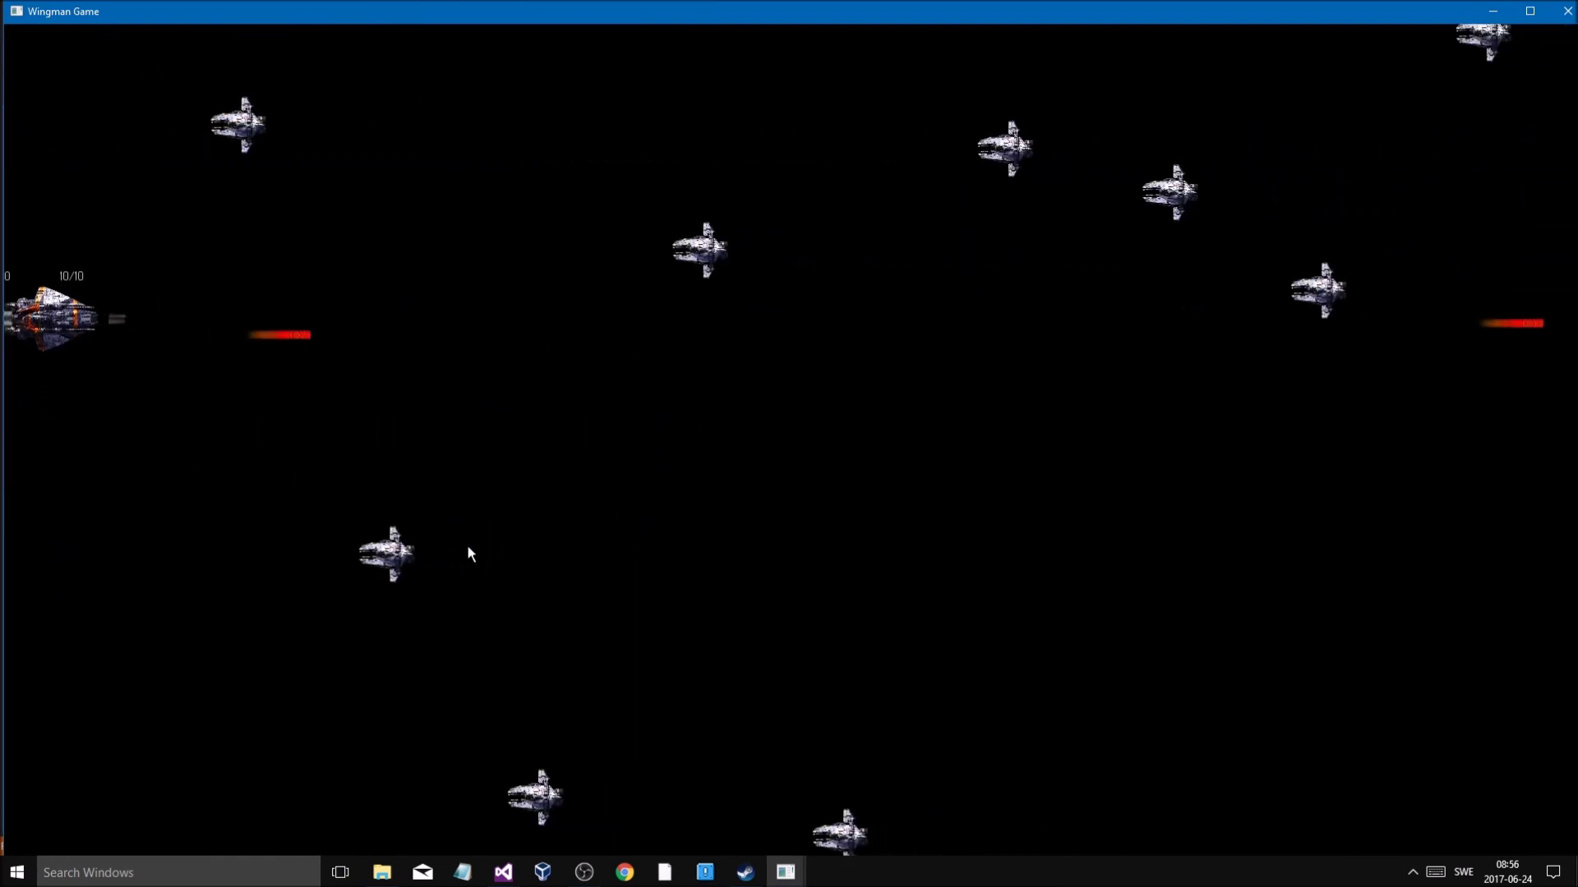
{"action": "key", "text": "Up"}
{"action": "key", "text": "Down"}
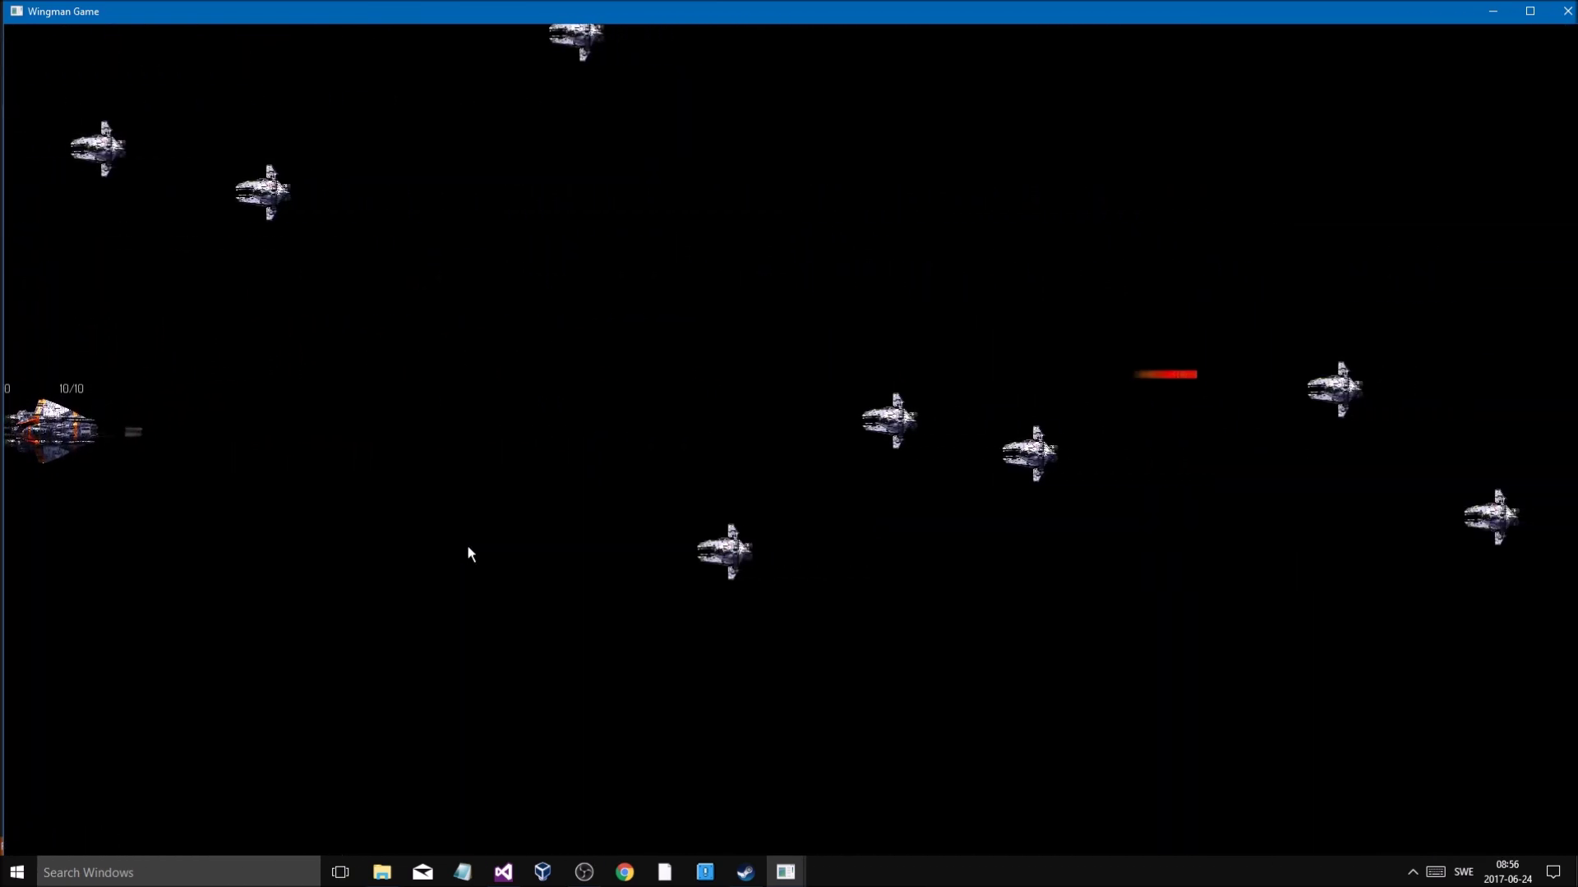
{"action": "key", "text": "space"}
{"action": "key", "text": "Up"}
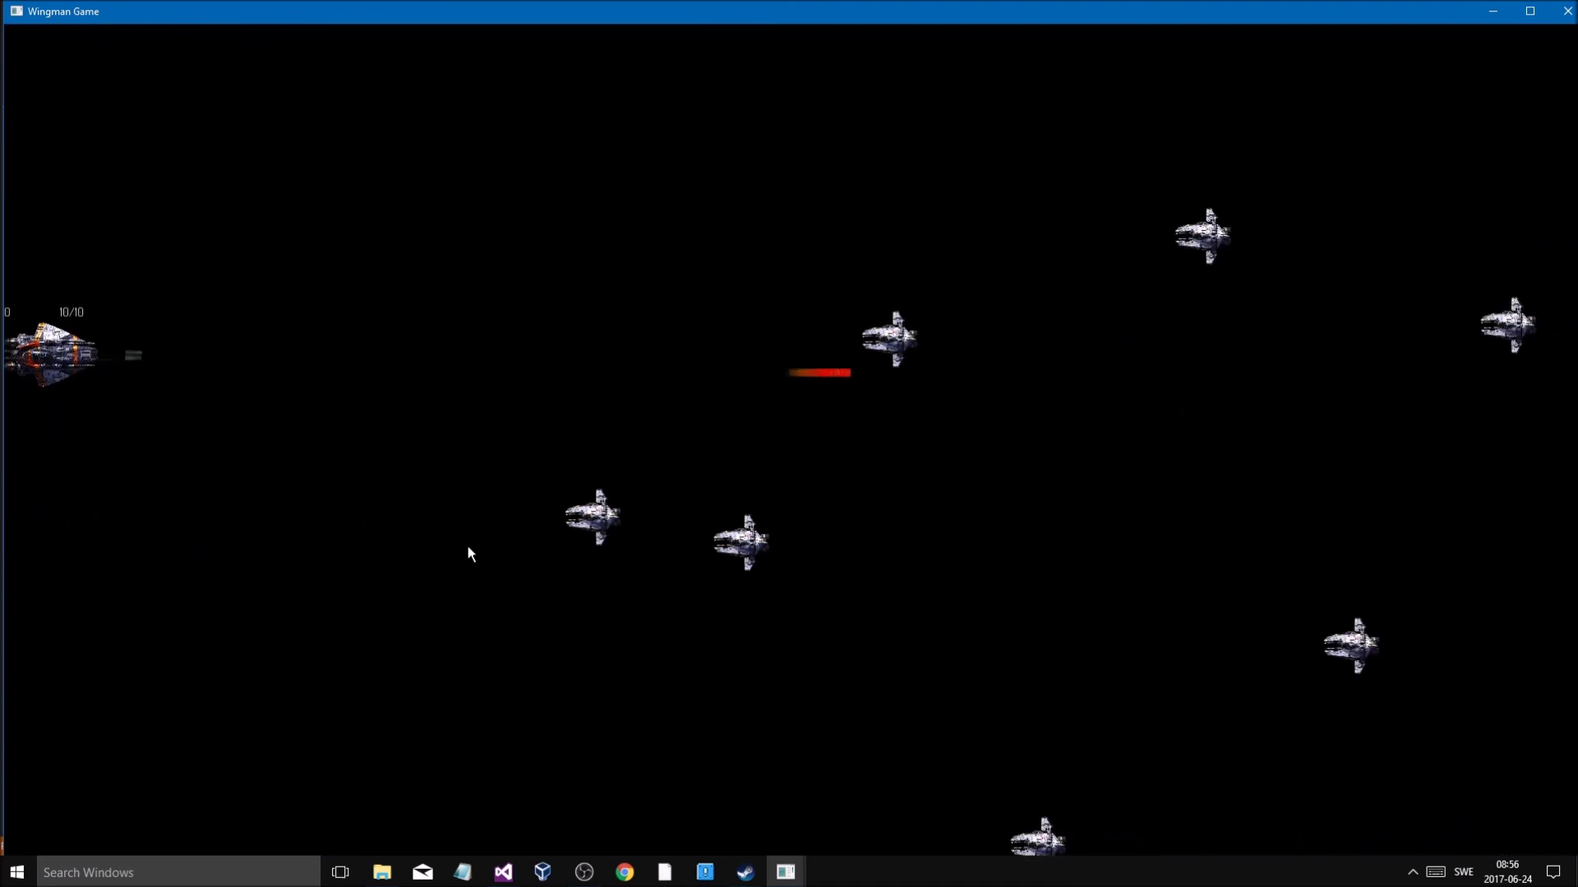
{"action": "key", "text": "Up"}
{"action": "key", "text": "space"}
{"action": "key", "text": "Down"}
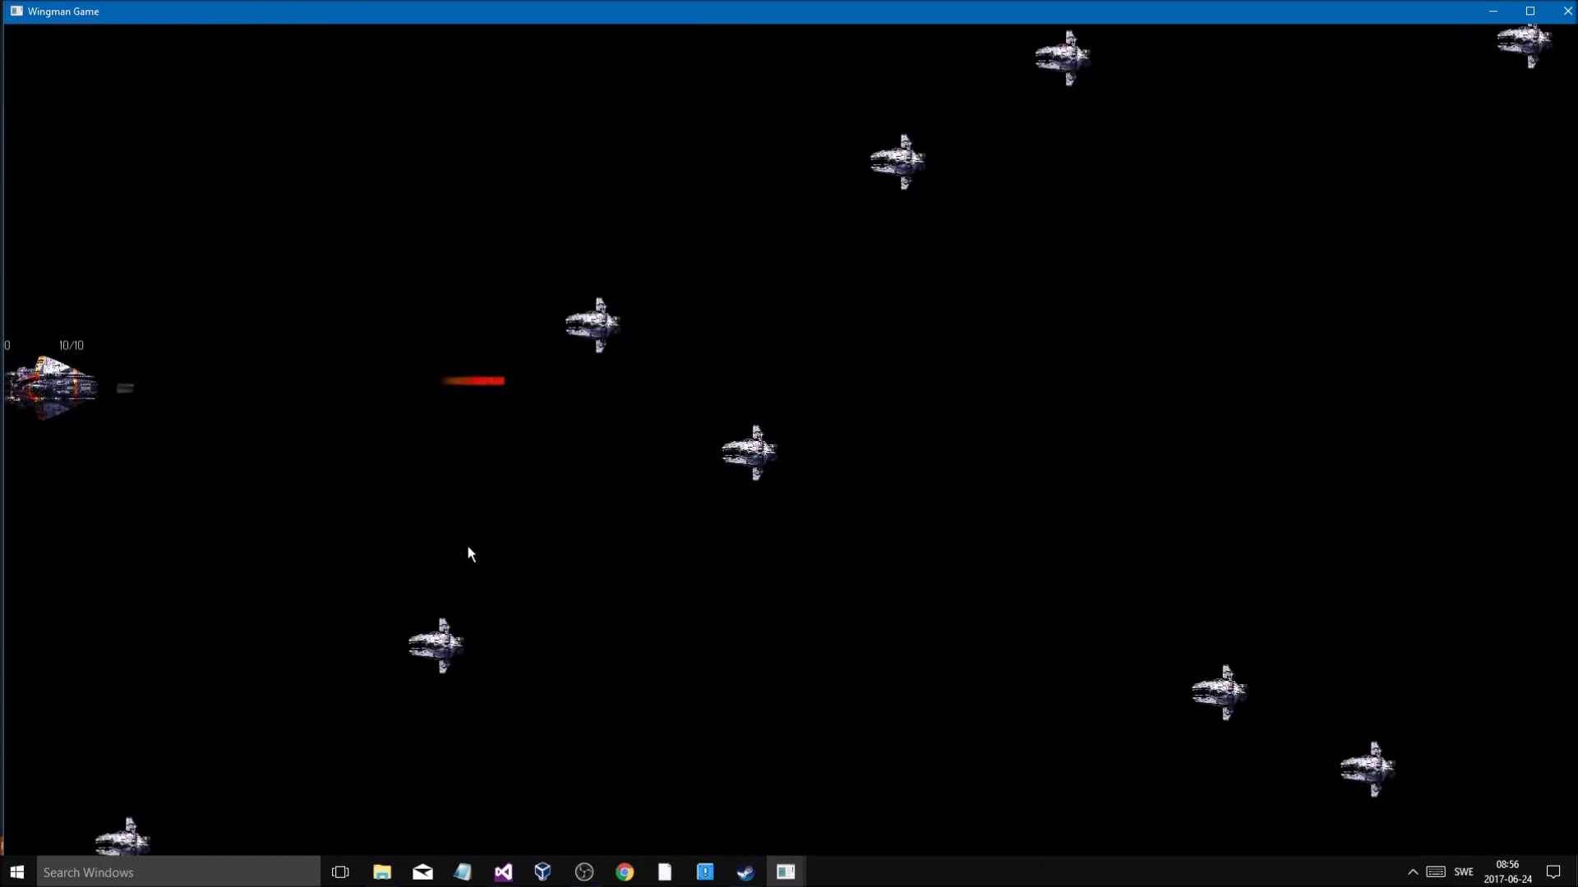
{"action": "key", "text": "Down"}
{"action": "key", "text": "space"}
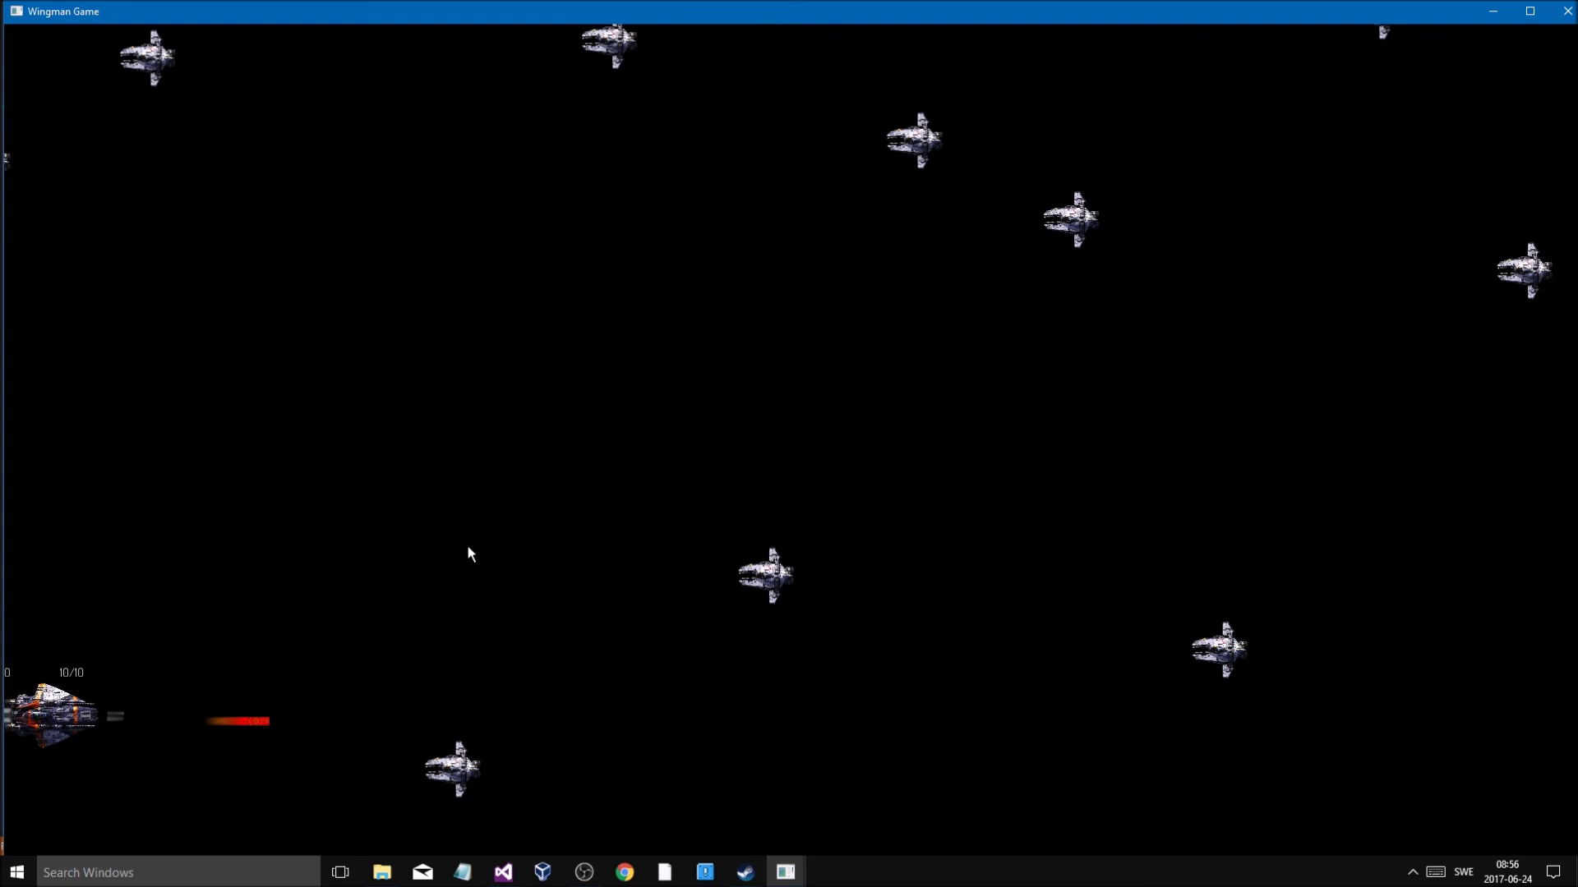
{"action": "key", "text": "Up"}
{"action": "key", "text": "space"}
{"action": "key", "text": "Down"}
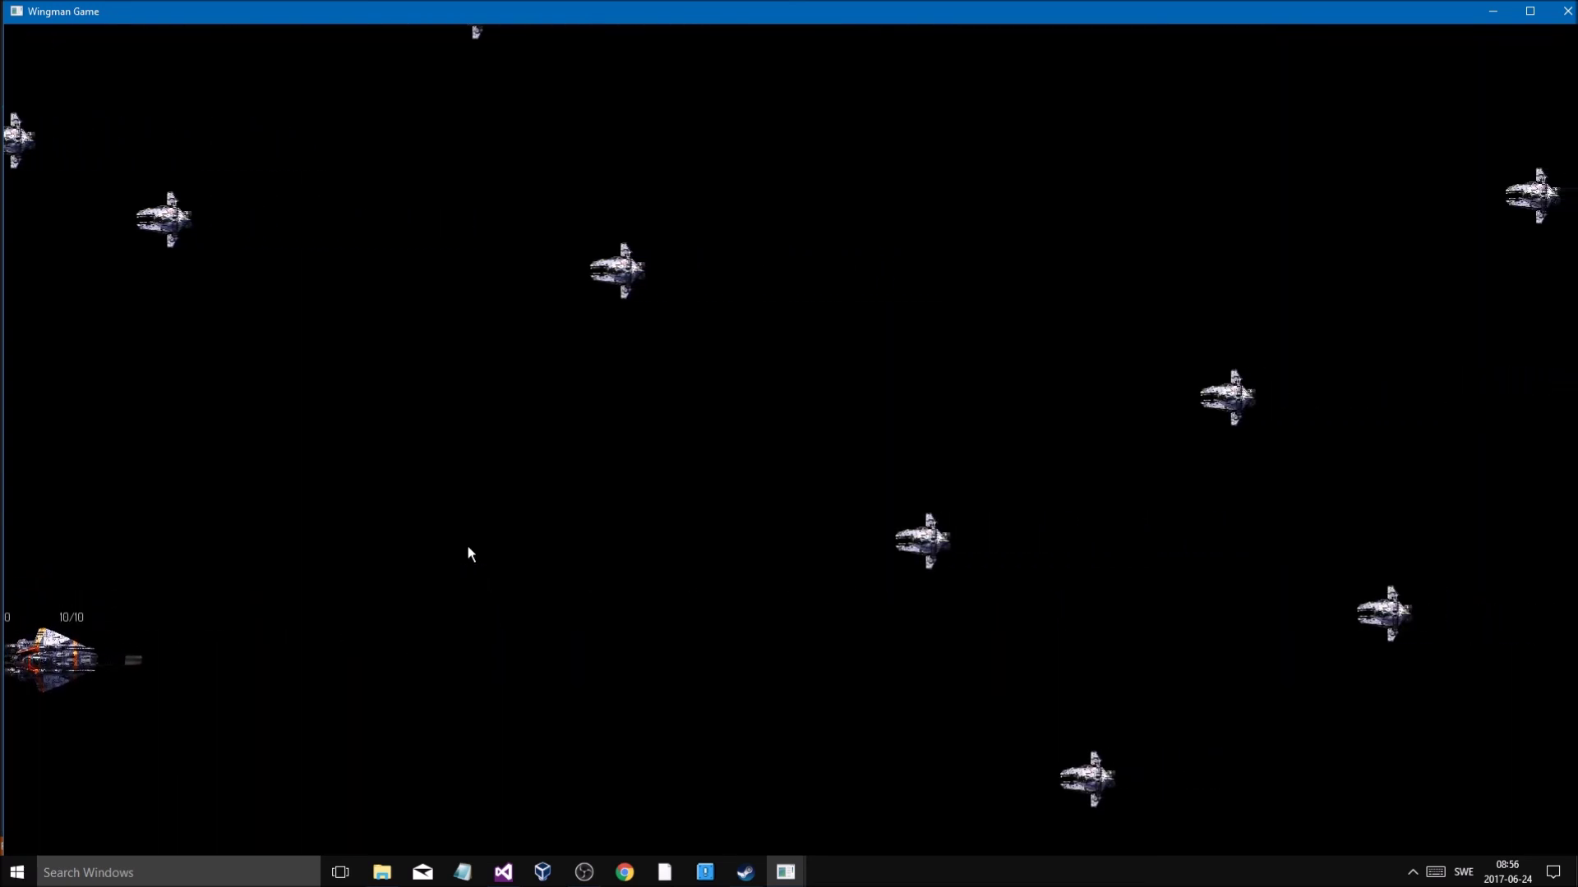
{"action": "key", "text": "Up"}
{"action": "key", "text": "space"}
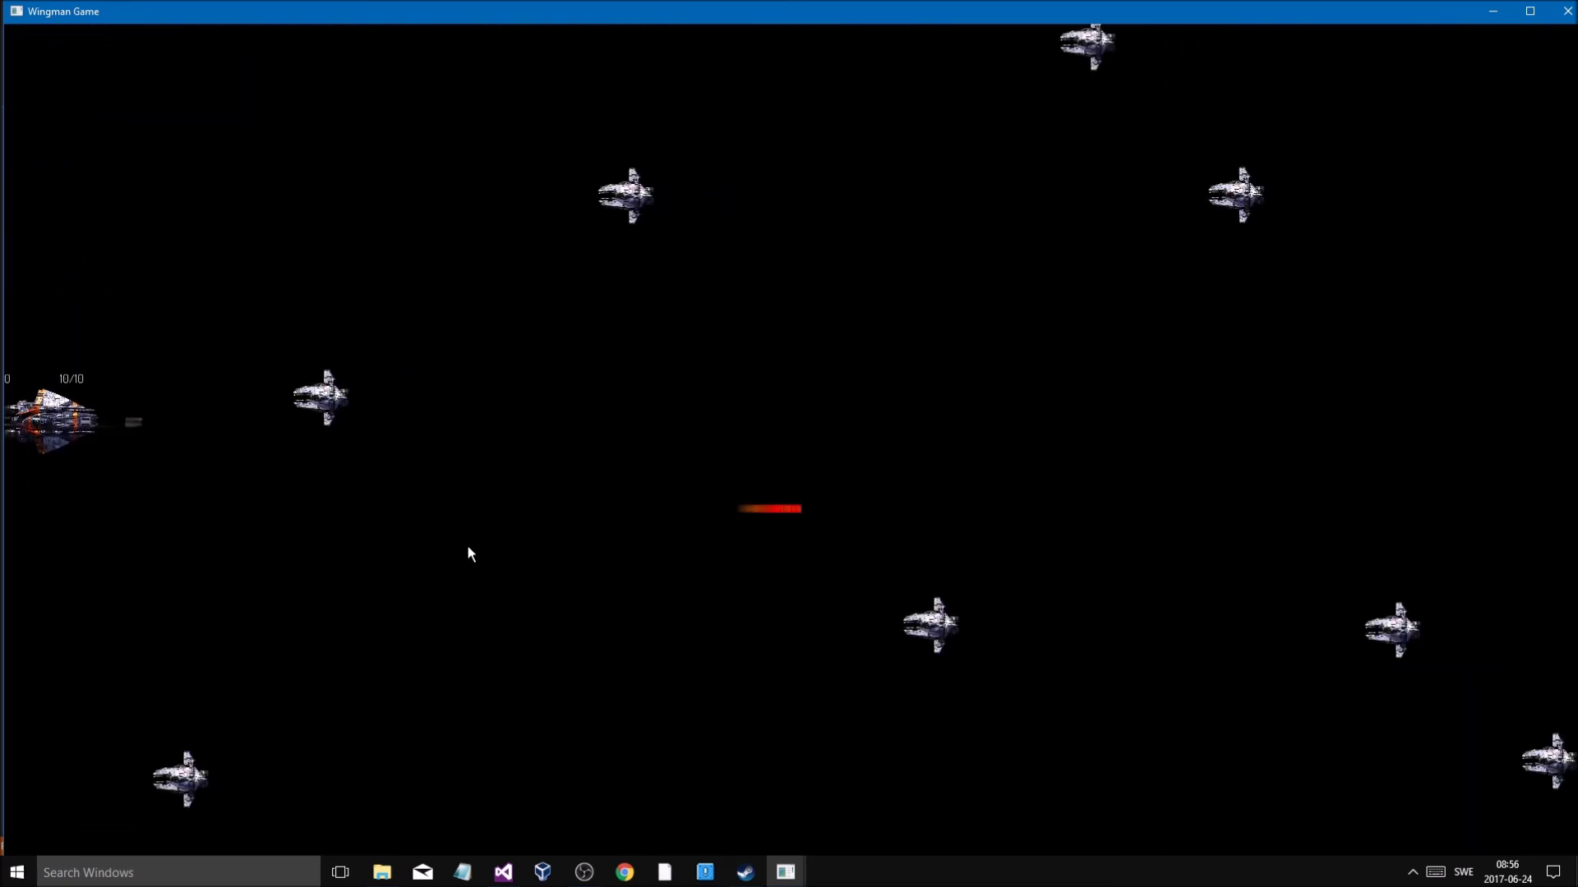
{"action": "key", "text": "Up"}
{"action": "key", "text": "space"}
{"action": "key", "text": "Down"}
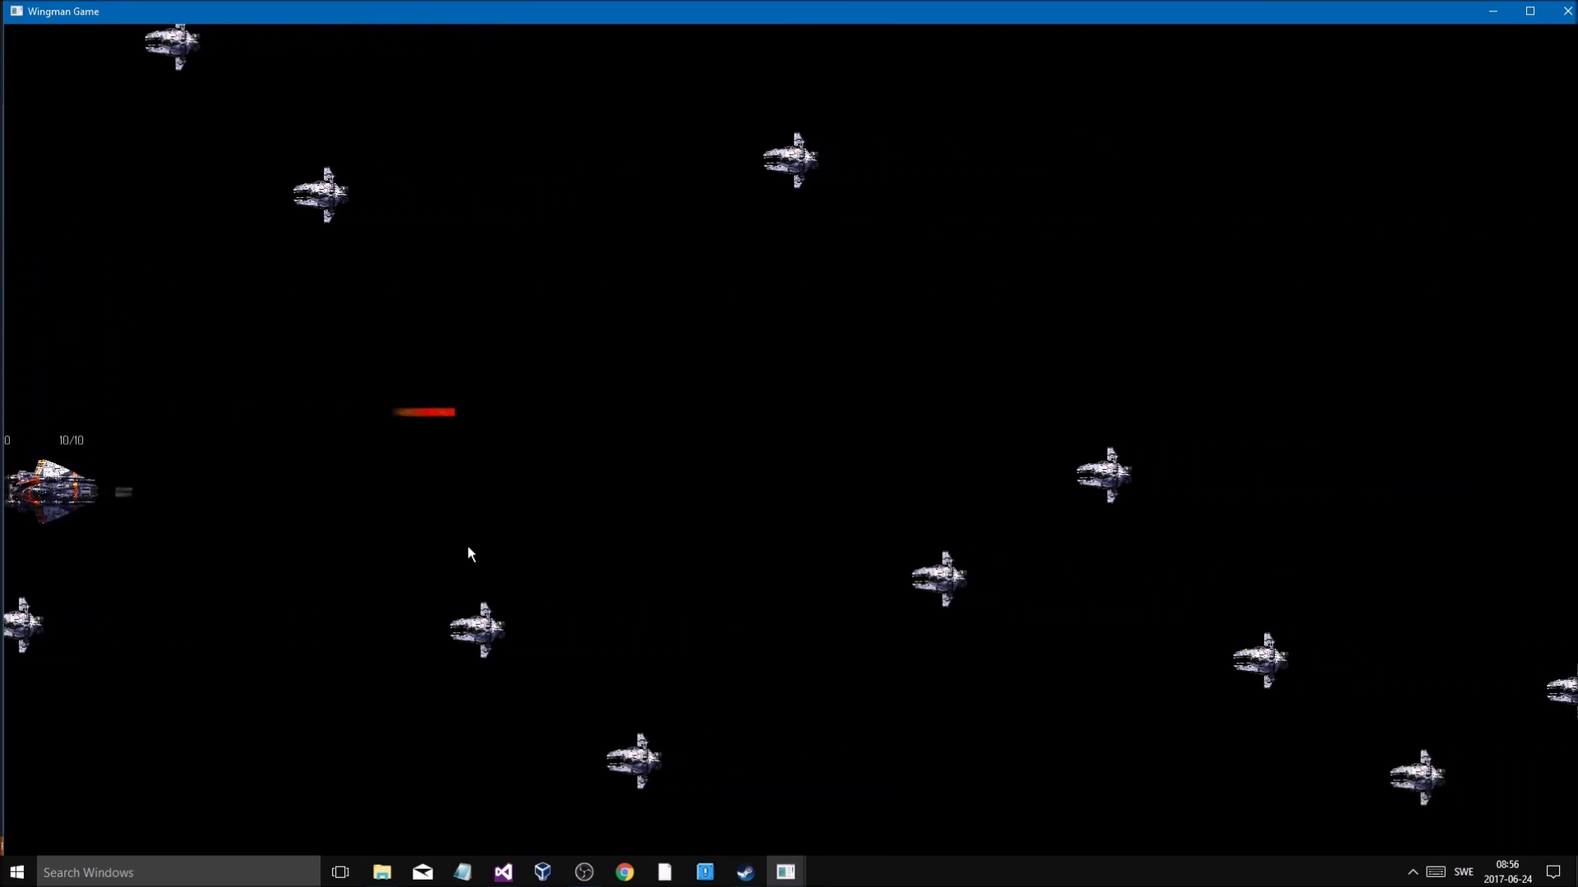
{"action": "key", "text": "Down"}
{"action": "key", "text": "space"}
{"action": "key", "text": "Up"}
{"action": "key", "text": "Down"}
{"action": "key", "text": "space"}
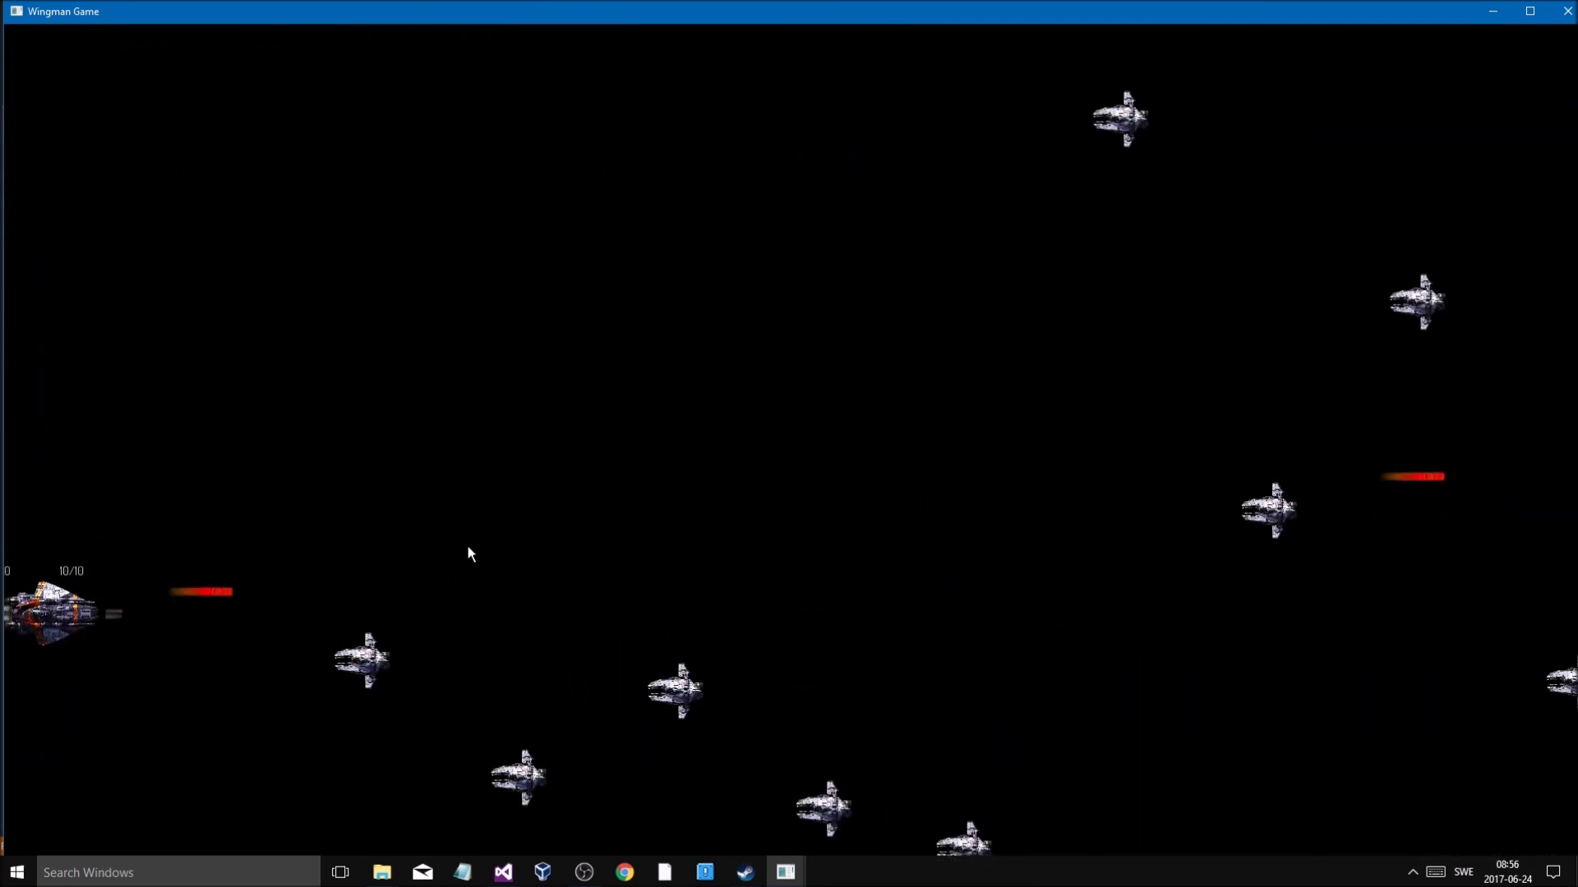
{"action": "key", "text": "Down"}
{"action": "key", "text": "Up"}
{"action": "key", "text": "space"}
{"action": "key", "text": "Escape"}
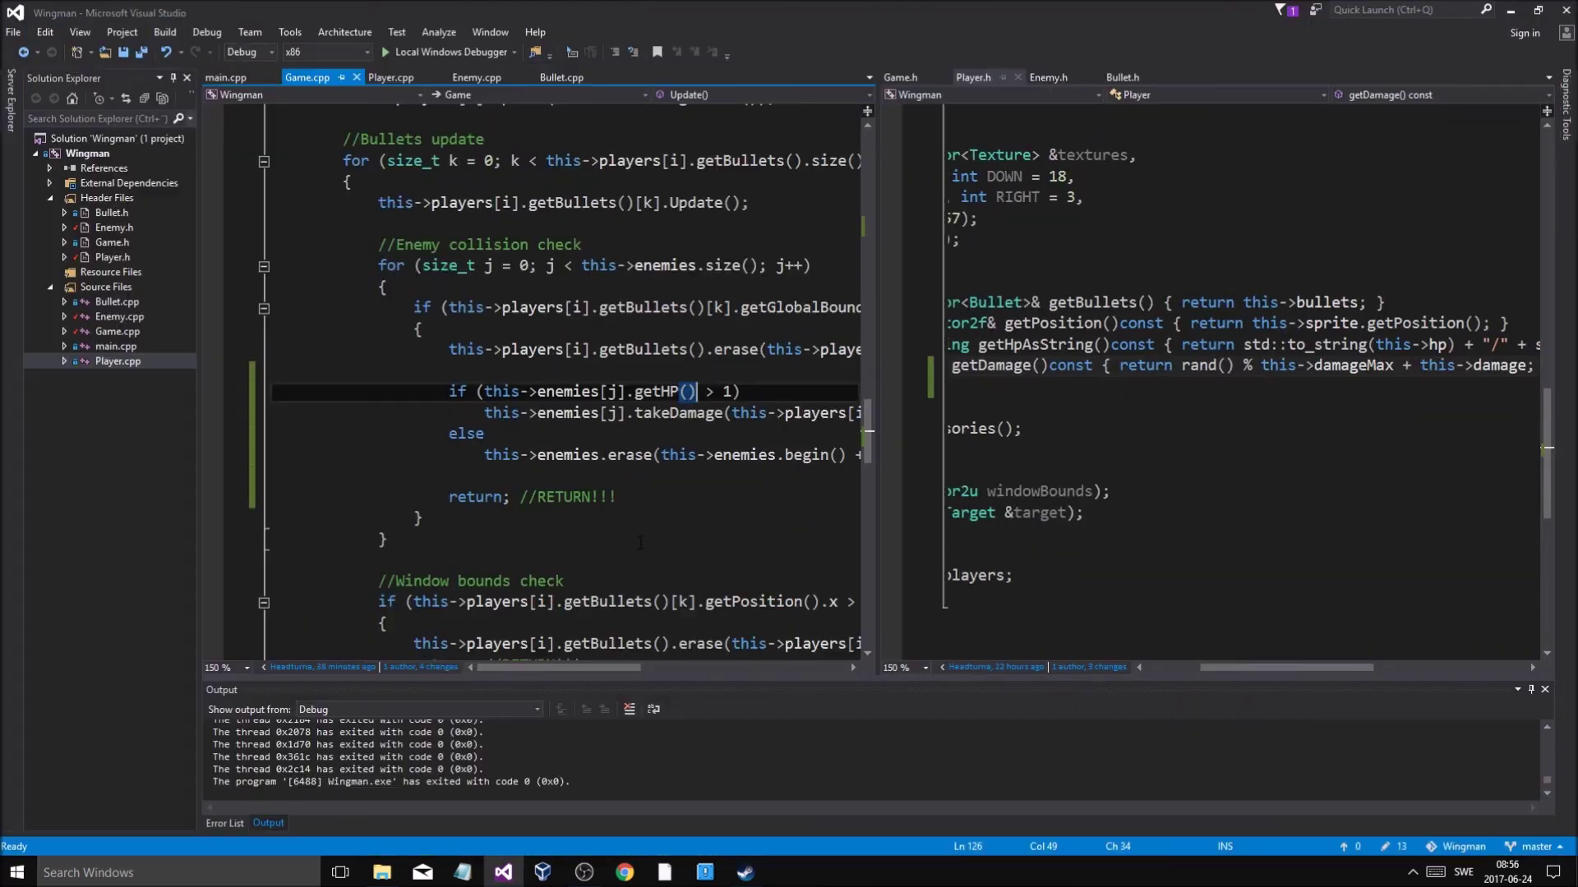
{"action": "scroll", "coordinate": [555, 369], "scroll_direction": "up", "scroll_amount": 5}
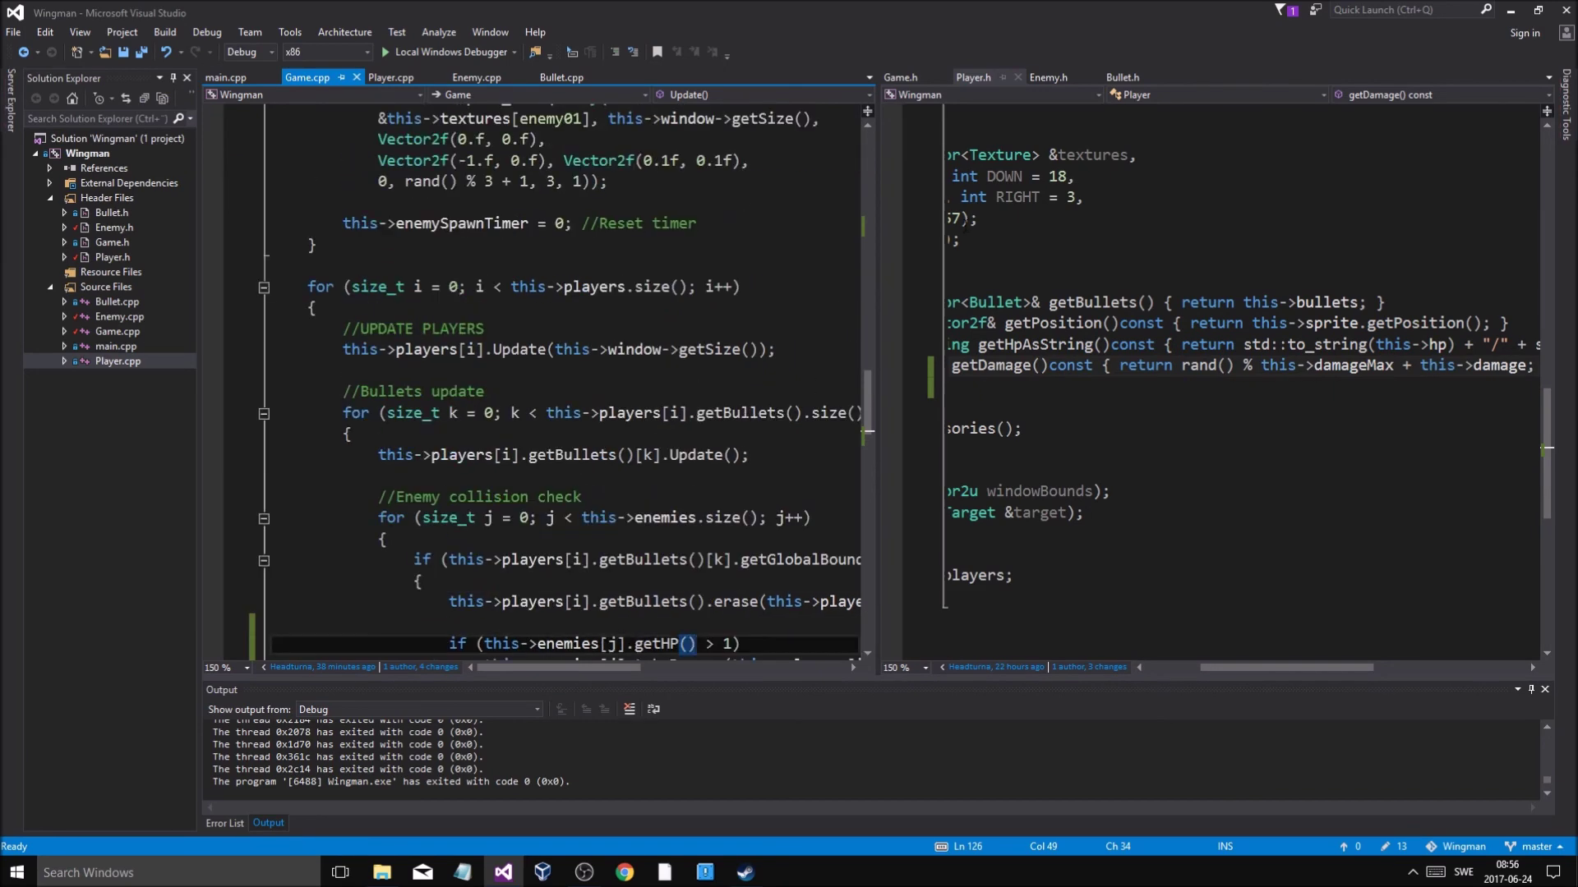
{"action": "scroll", "coordinate": [554, 370], "scroll_direction": "up", "scroll_amount": 1}
{"action": "scroll", "coordinate": [555, 370], "scroll_direction": "up", "scroll_amount": 4}
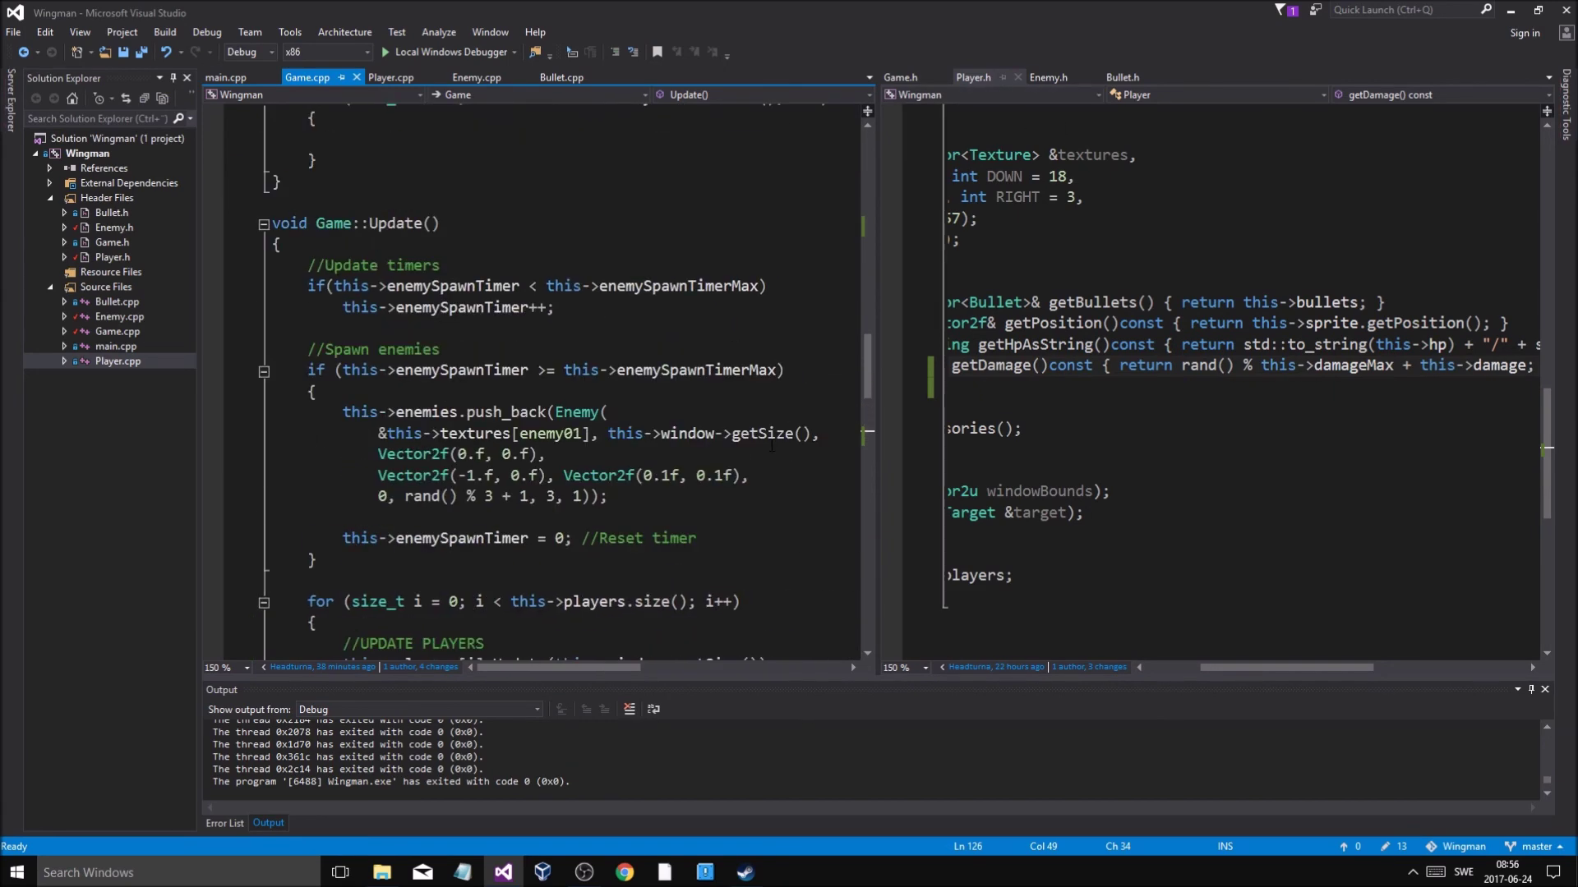
{"action": "scroll", "coordinate": [772, 448], "scroll_direction": "up", "scroll_amount": 3}
{"action": "scroll", "coordinate": [774, 449], "scroll_direction": "up", "scroll_amount": 3}
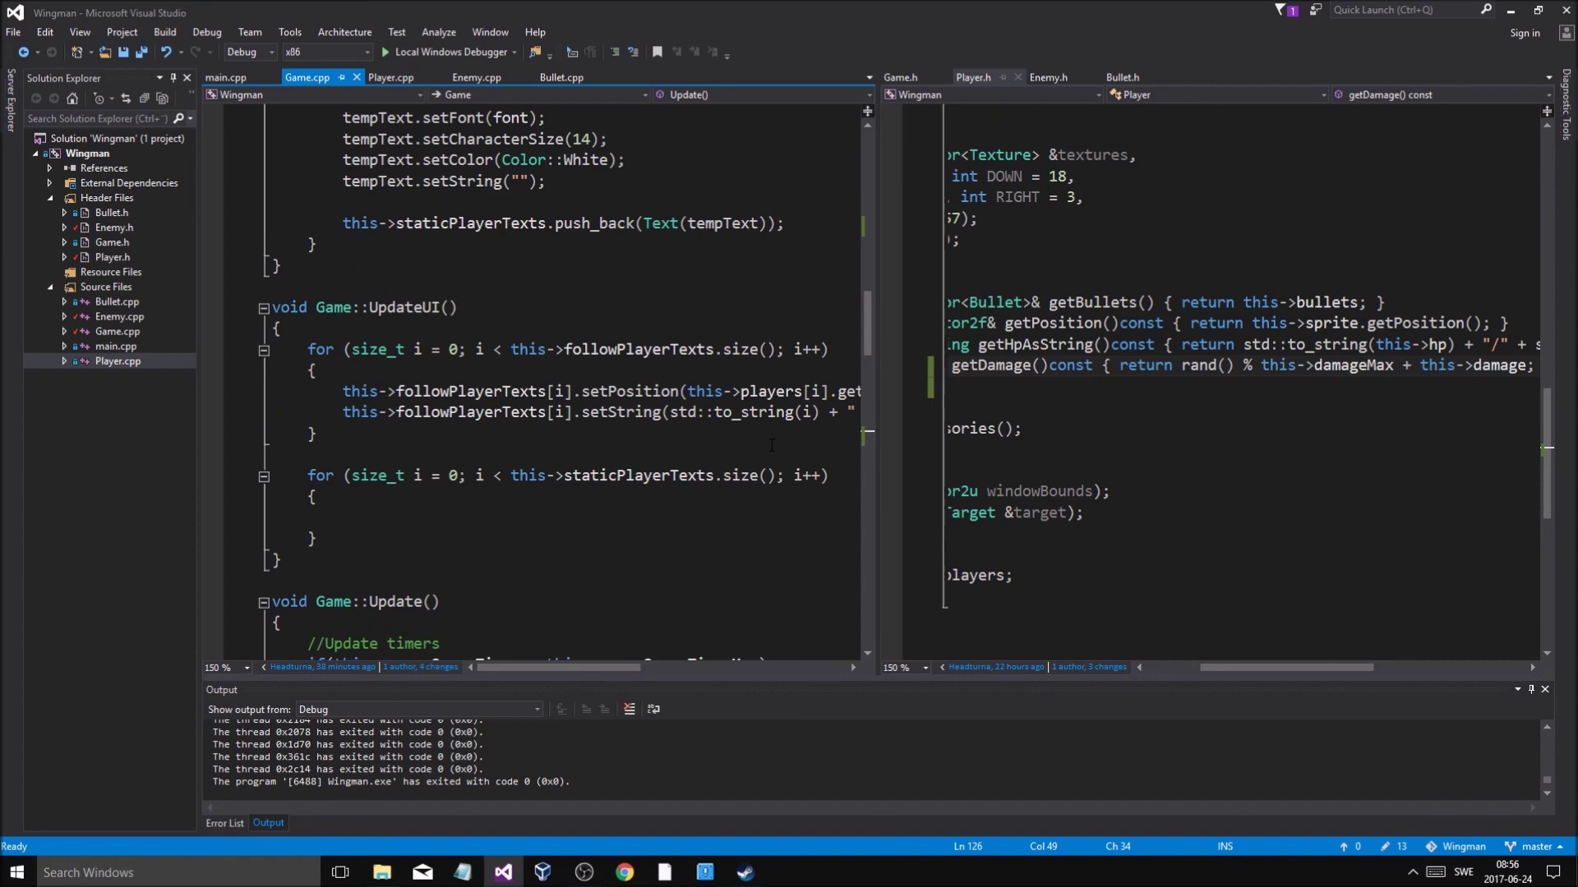
{"action": "scroll", "coordinate": [772, 445], "scroll_direction": "up", "scroll_amount": 4}
{"action": "scroll", "coordinate": [772, 444], "scroll_direction": "up", "scroll_amount": 4}
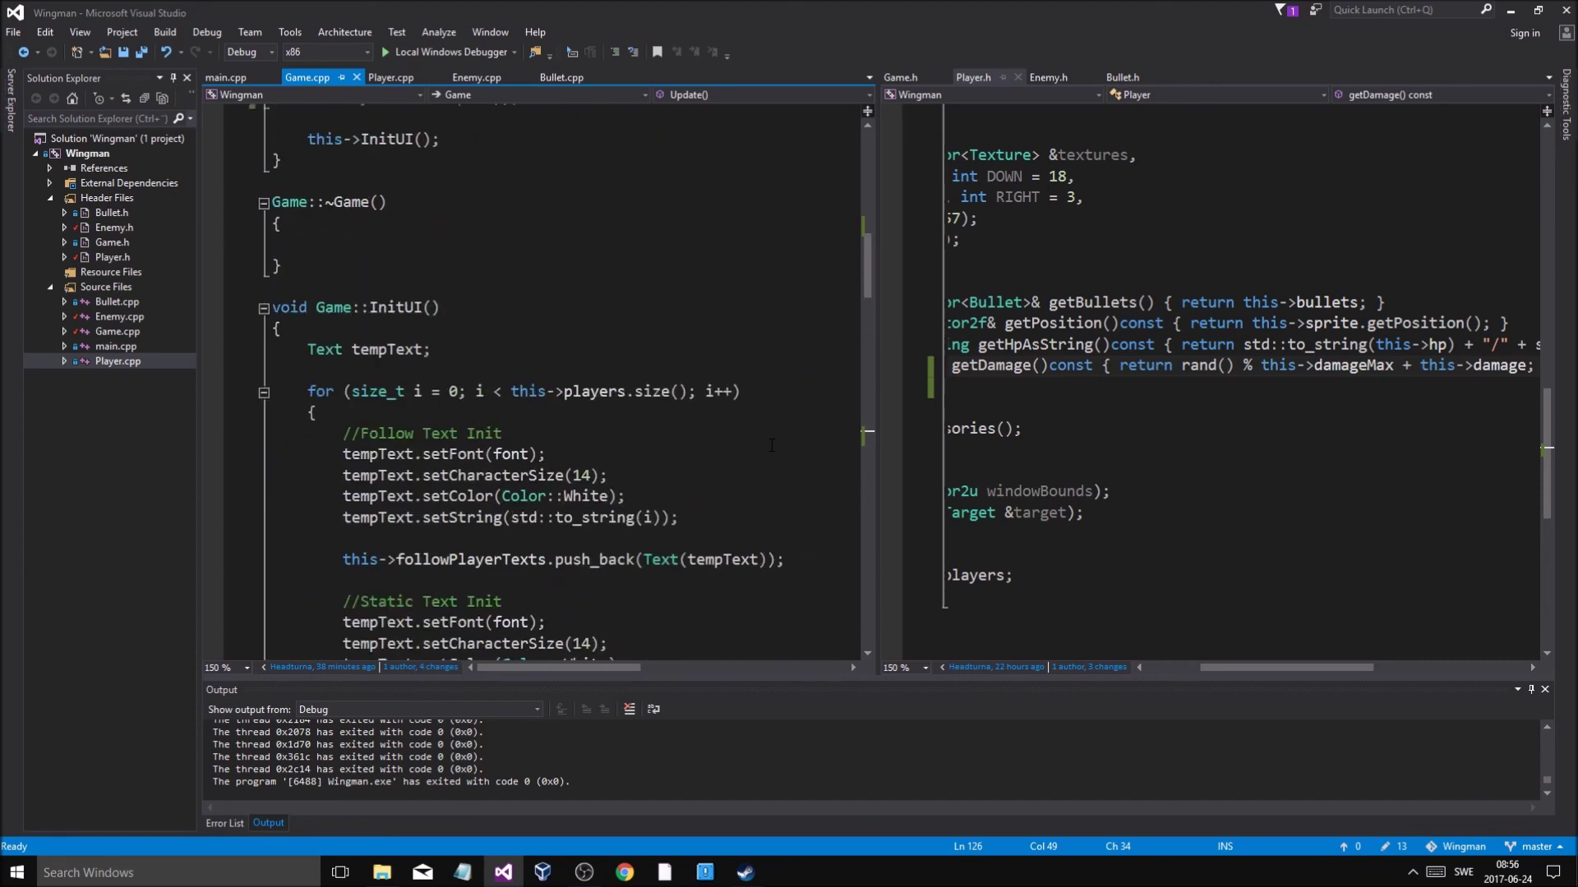
{"action": "scroll", "coordinate": [773, 445], "scroll_direction": "up", "scroll_amount": 4}
{"action": "scroll", "coordinate": [1081, 497], "scroll_direction": "up", "scroll_amount": 4}
{"action": "left_click_drag", "start_coordinate": [1257, 668], "coordinate": [1132, 643]}
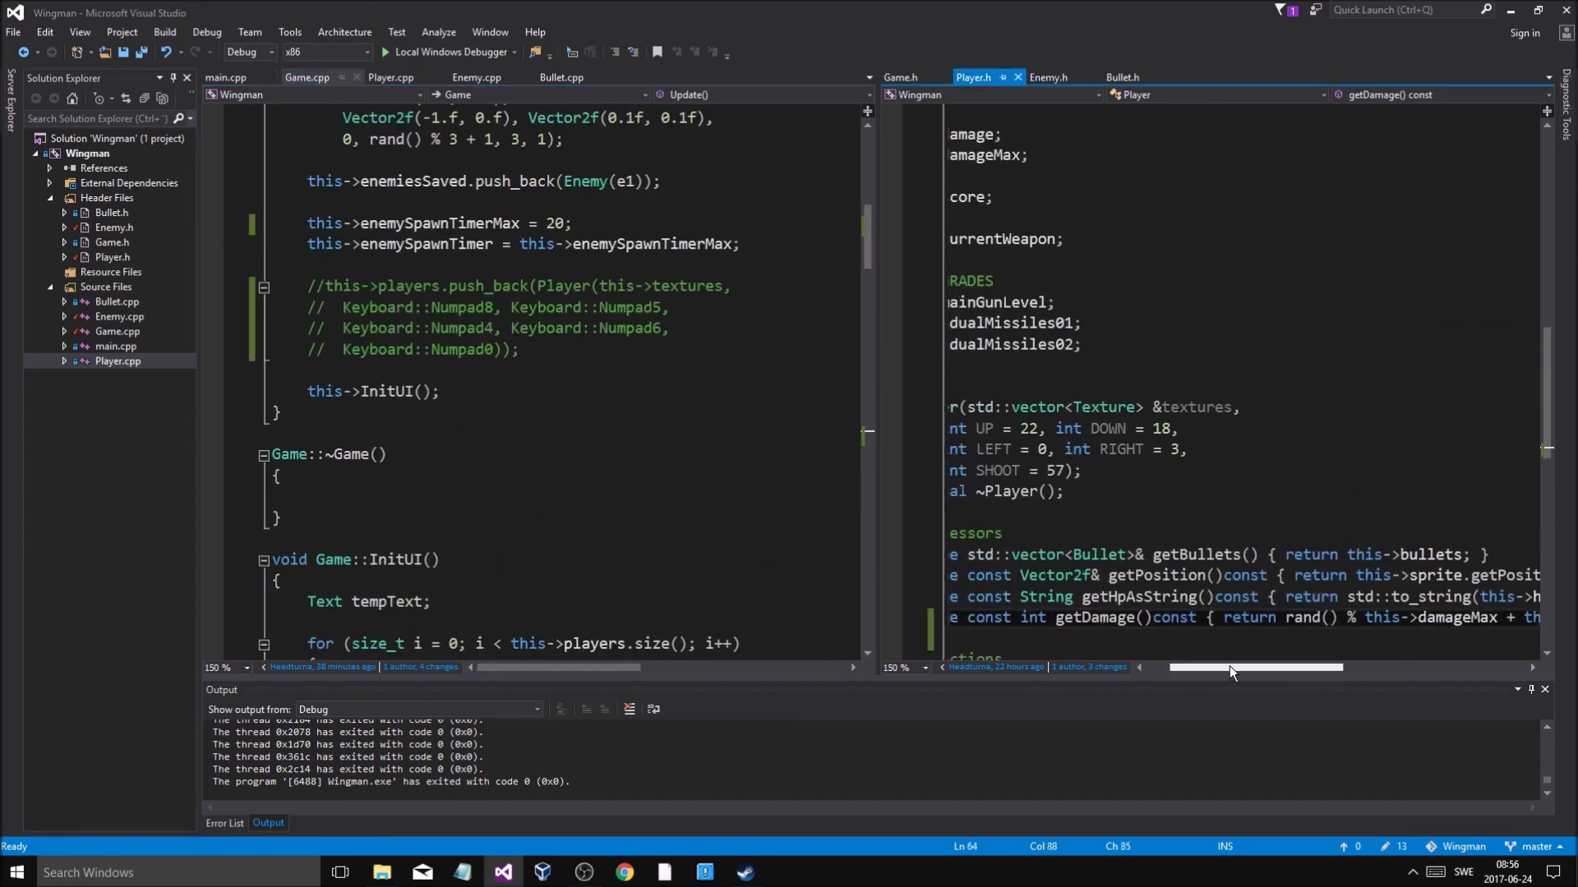
{"action": "scroll", "coordinate": [1138, 530], "scroll_direction": "up", "scroll_amount": 8}
{"action": "scroll", "coordinate": [1139, 530], "scroll_direction": "up", "scroll_amount": 3}
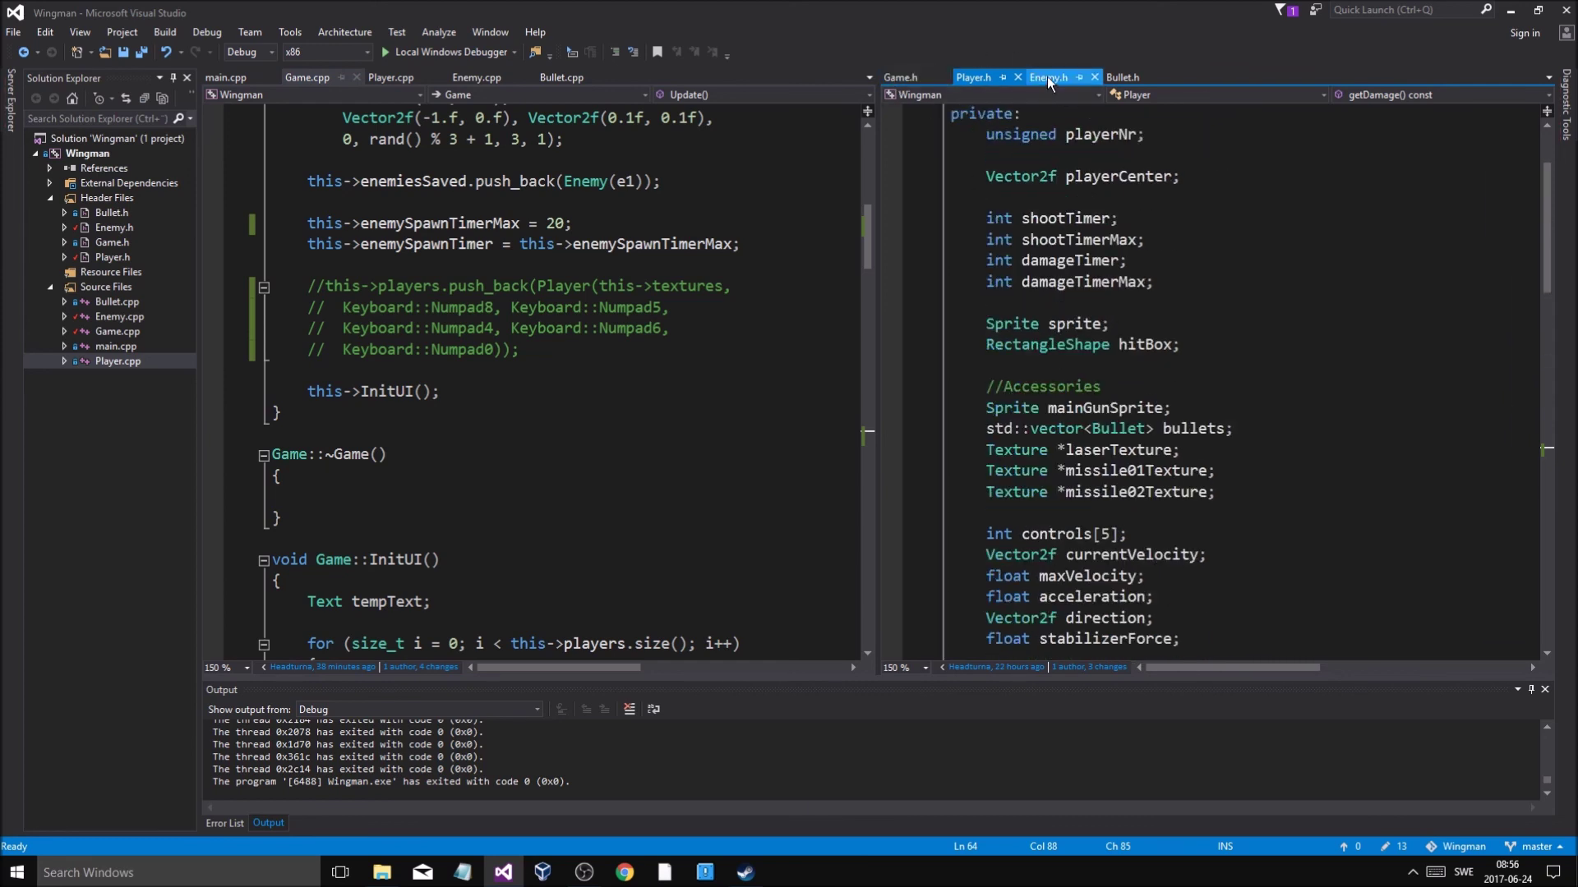
Show Game.h's Game class declaration in the right pane beside Game.cpp
{"action": "left_click", "coordinate": [898, 82]}
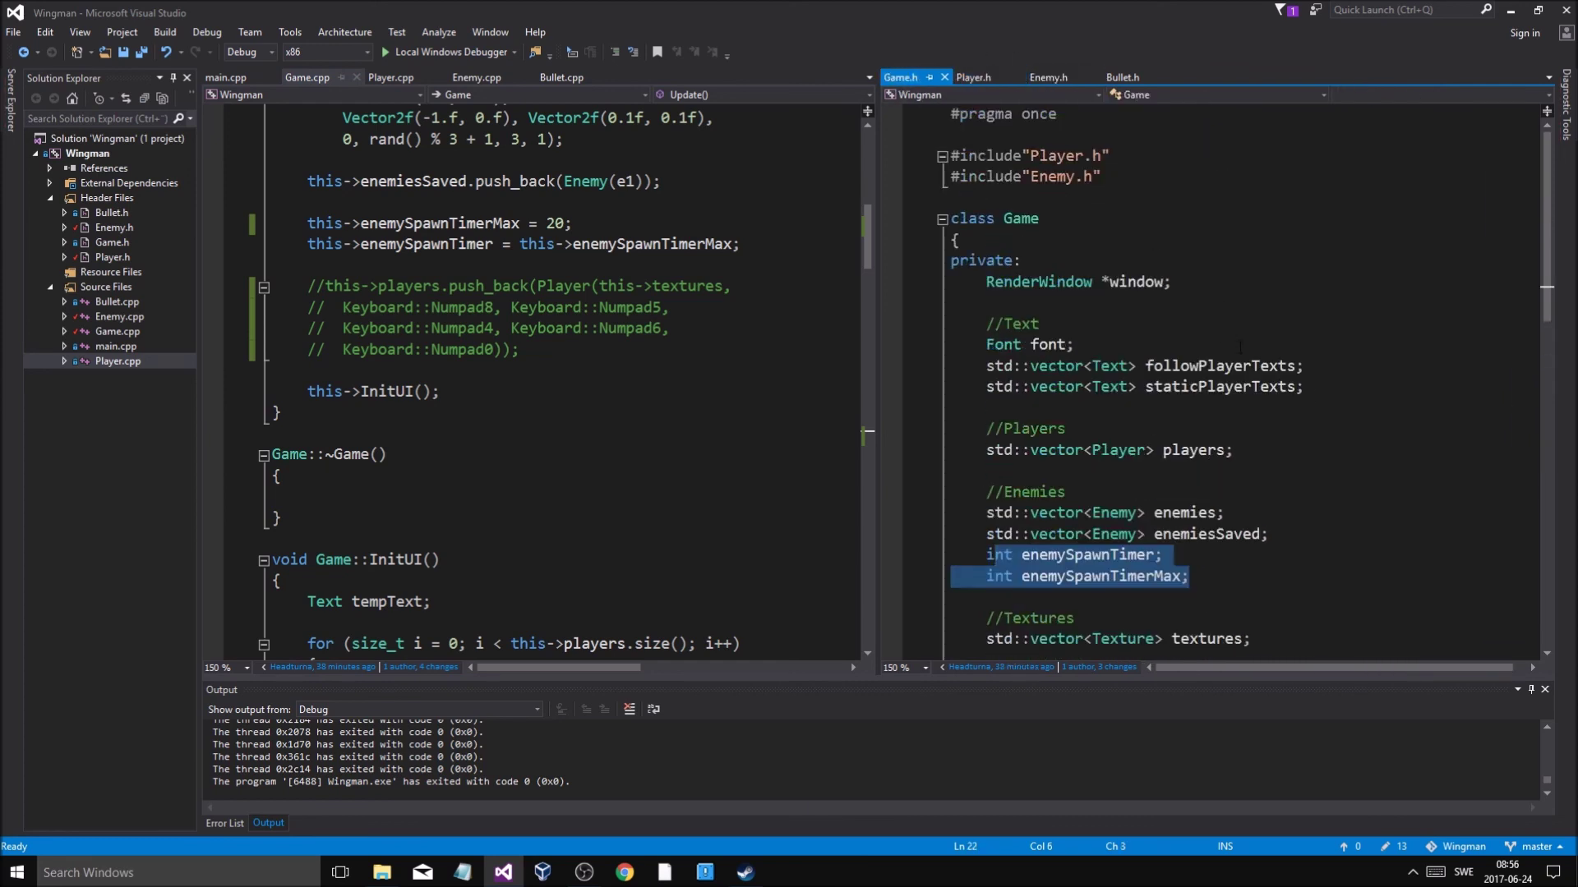
{"action": "scroll", "coordinate": [1239, 350], "scroll_direction": "down", "scroll_amount": 1}
Add a 'Text enemyText;' member below staticPlayerTexts in Game.h and save it
{"action": "left_click", "coordinate": [1341, 323]}
{"action": "key", "text": "Return"}
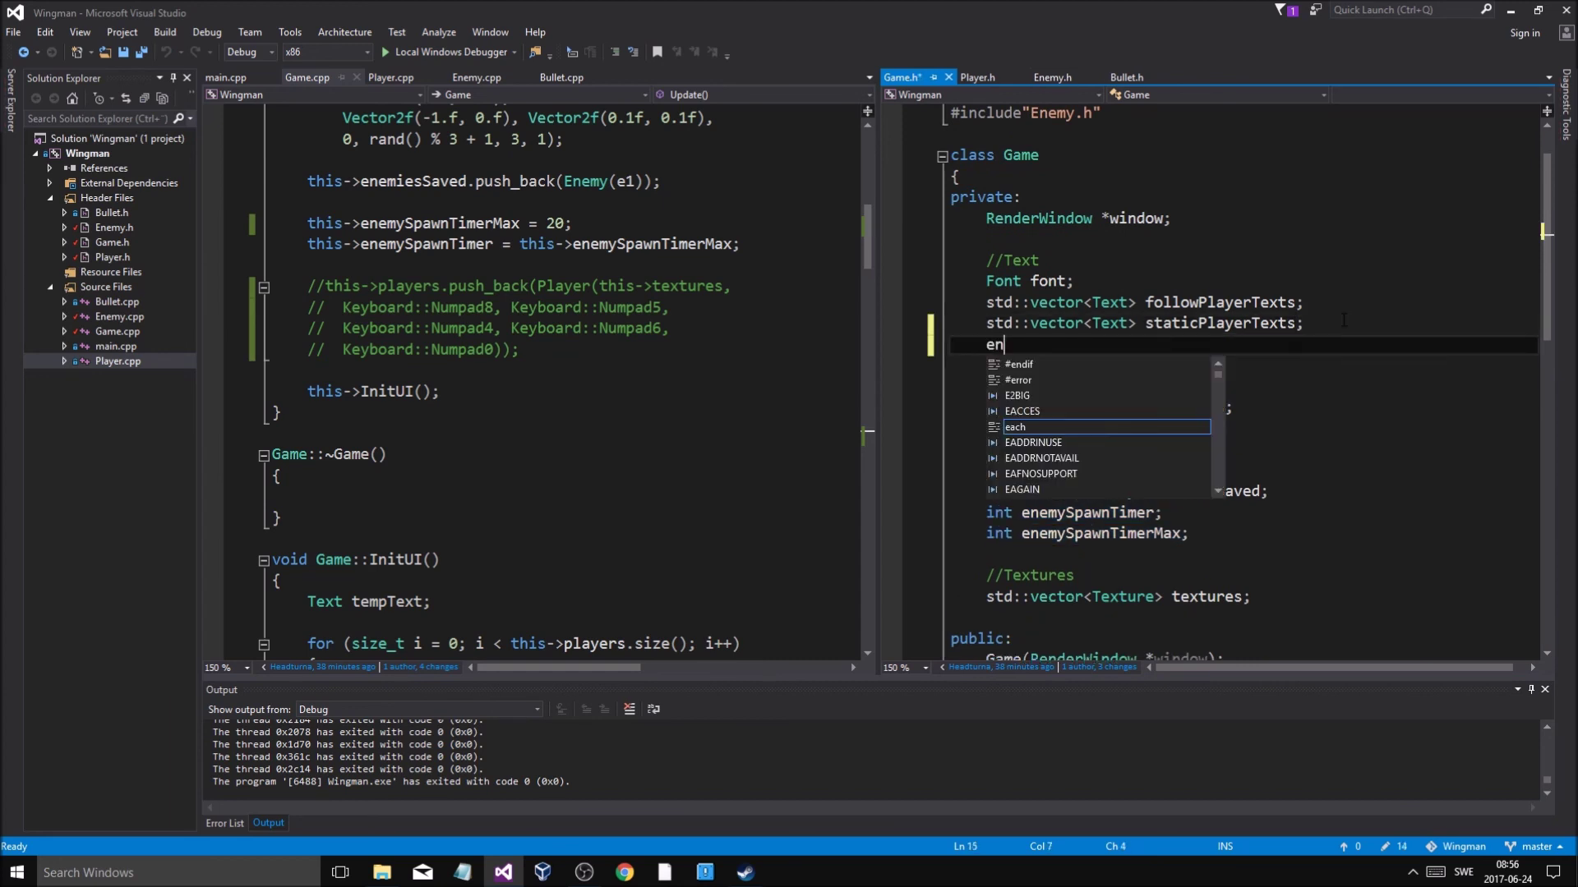
{"action": "type", "text": "en"}
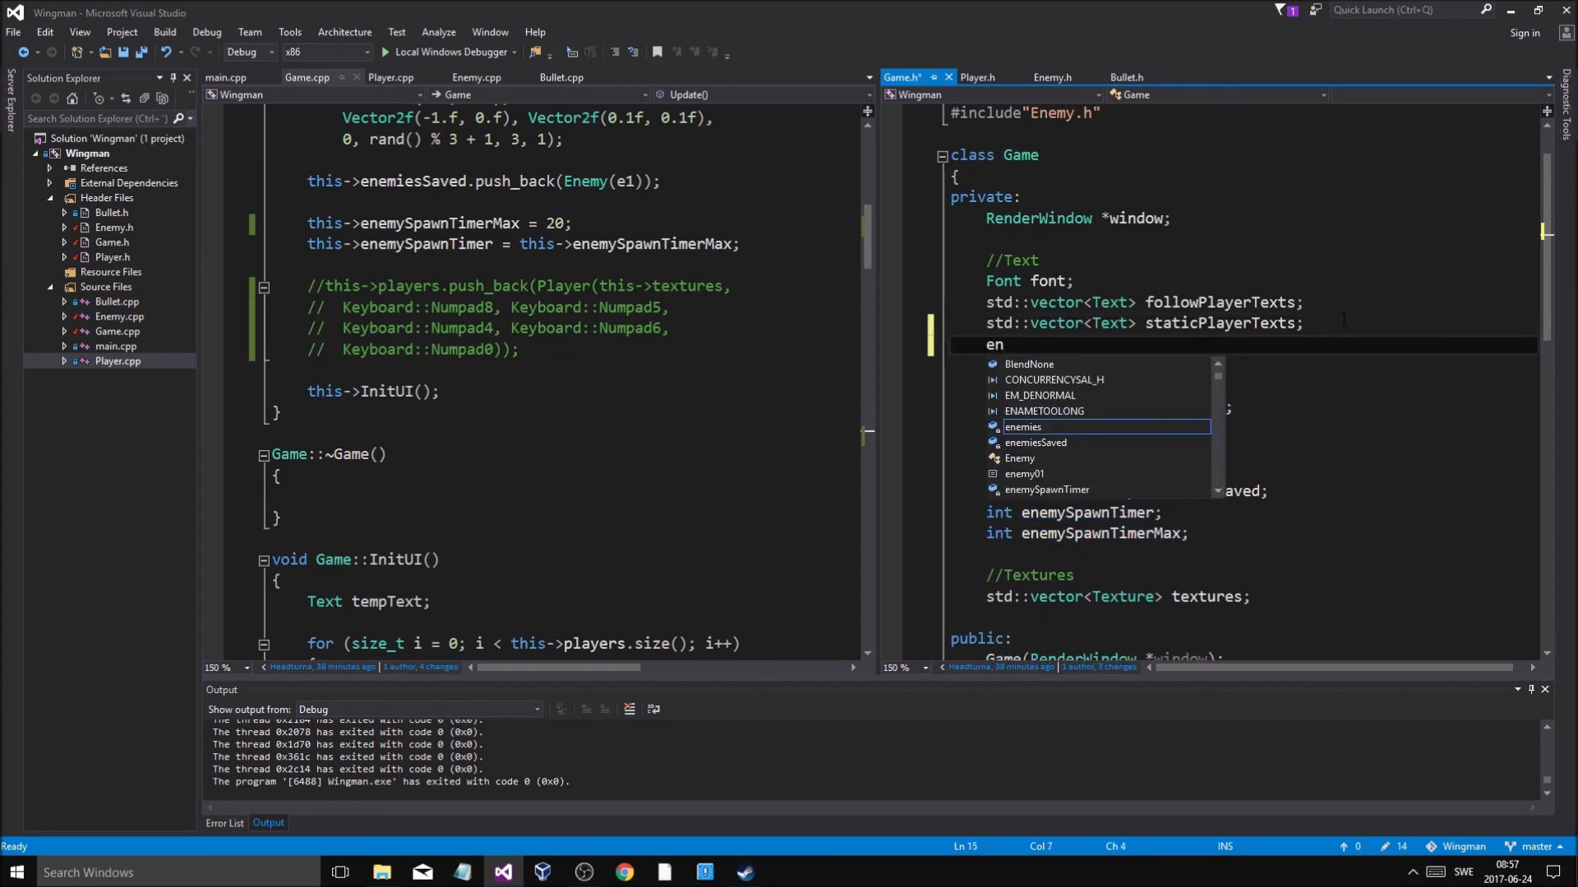
{"action": "key", "text": "BackSpace"}
{"action": "key", "text": "BackSpace"}
{"action": "type", "text": "Text e"}
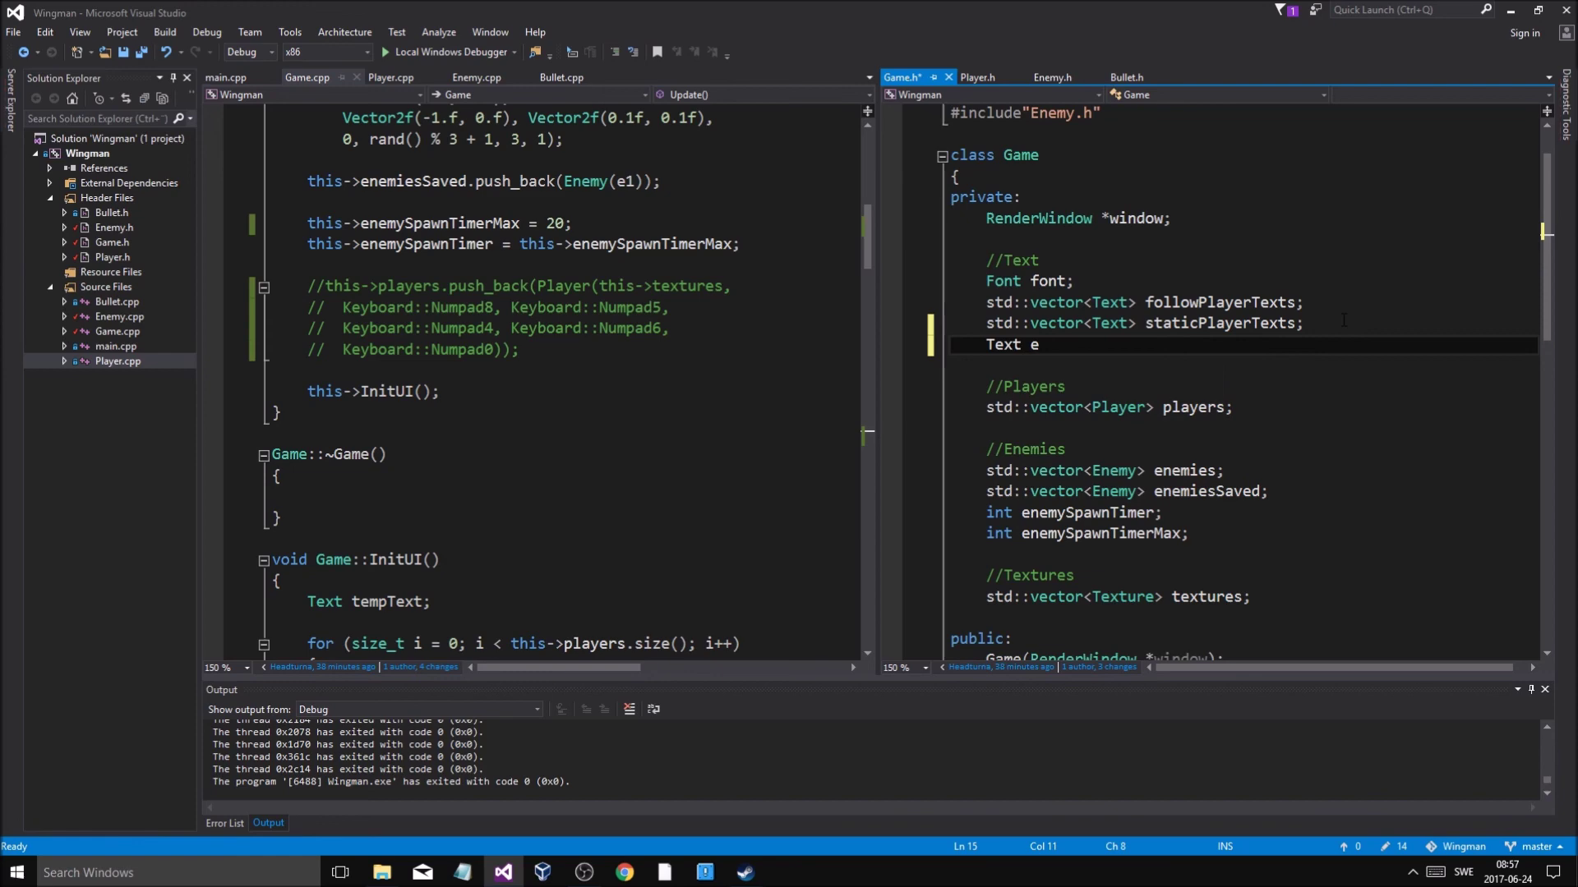
{"action": "type", "text": "nemyText;"}
{"action": "key", "text": "ctrl+s"}
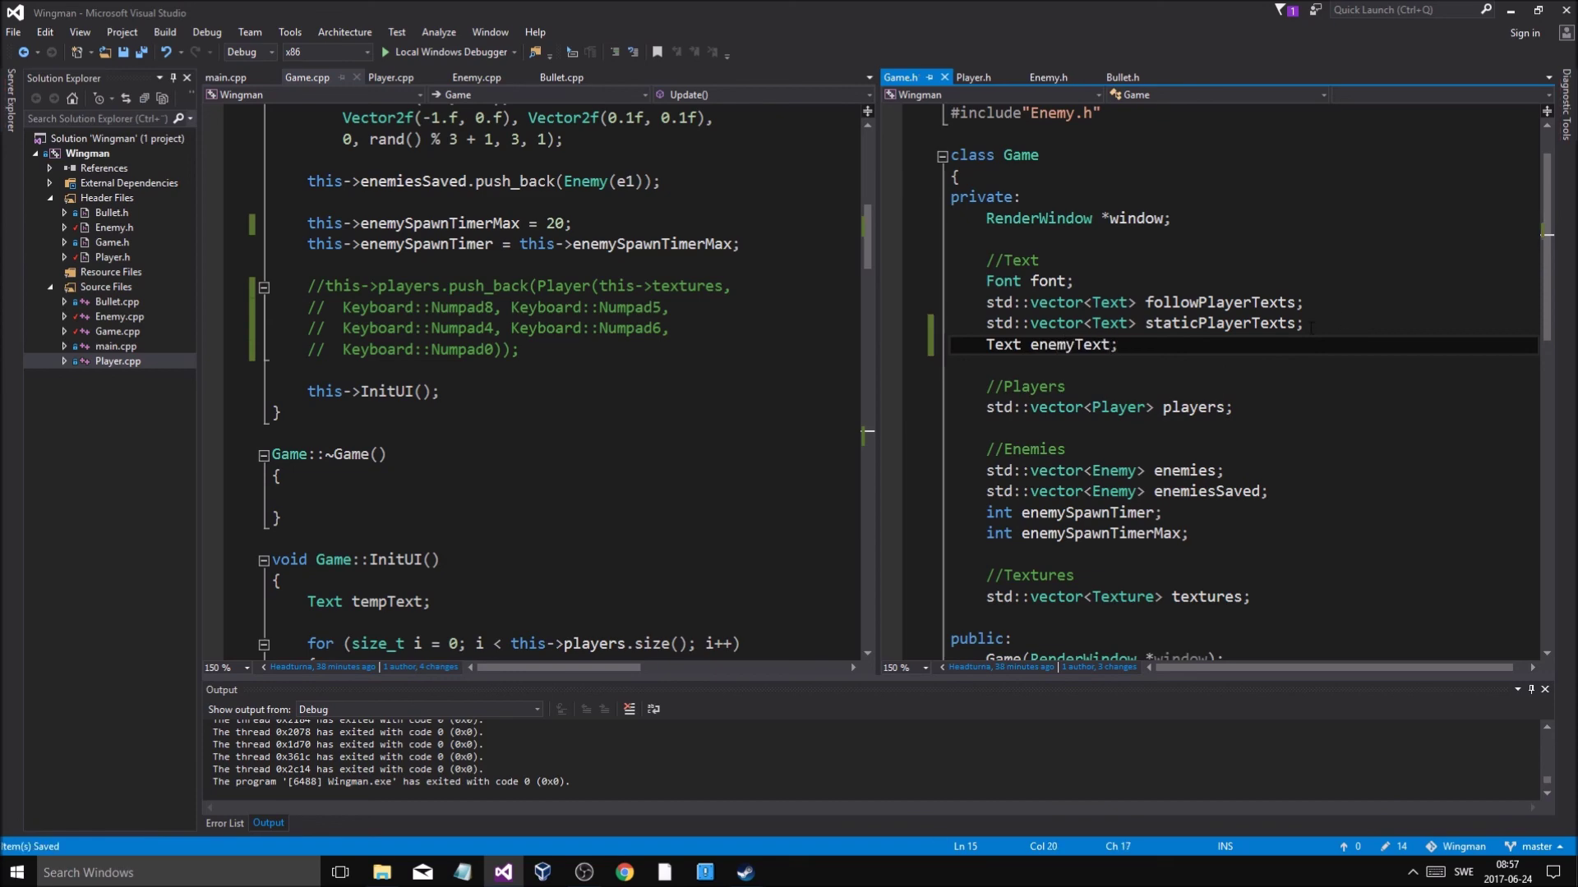
{"action": "scroll", "coordinate": [691, 412], "scroll_direction": "up", "scroll_amount": 5}
{"action": "scroll", "coordinate": [690, 413], "scroll_direction": "up", "scroll_amount": 3}
{"action": "scroll", "coordinate": [691, 414], "scroll_direction": "up", "scroll_amount": 1}
{"action": "scroll", "coordinate": [679, 429], "scroll_direction": "up", "scroll_amount": 1}
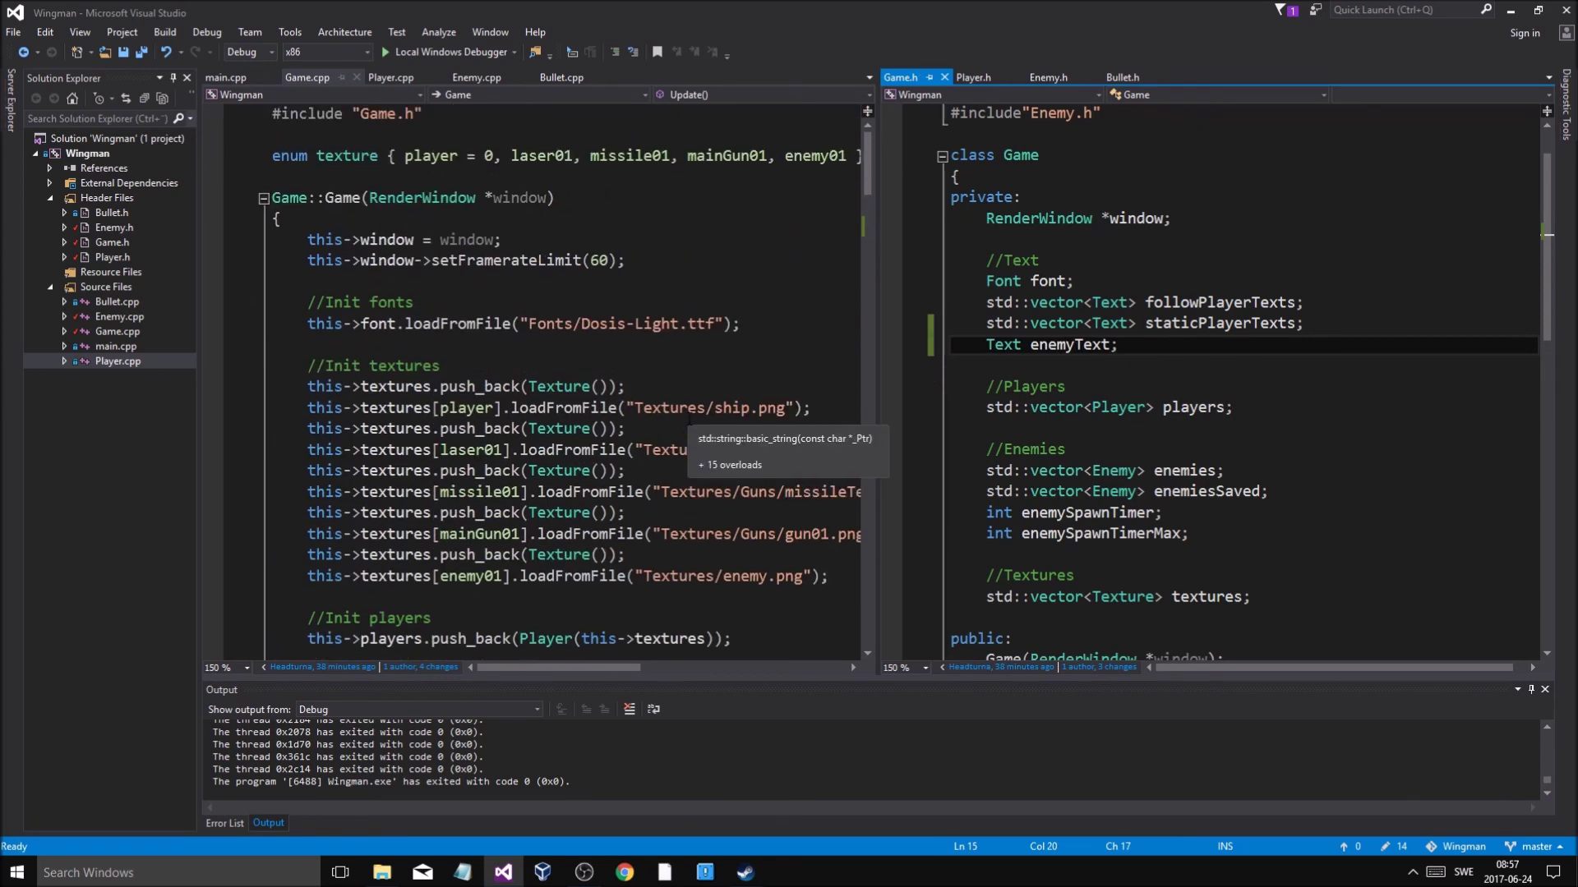
{"action": "scroll", "coordinate": [678, 429], "scroll_direction": "down", "scroll_amount": 5}
{"action": "scroll", "coordinate": [678, 430], "scroll_direction": "down", "scroll_amount": 4}
{"action": "scroll", "coordinate": [679, 429], "scroll_direction": "down", "scroll_amount": 2}
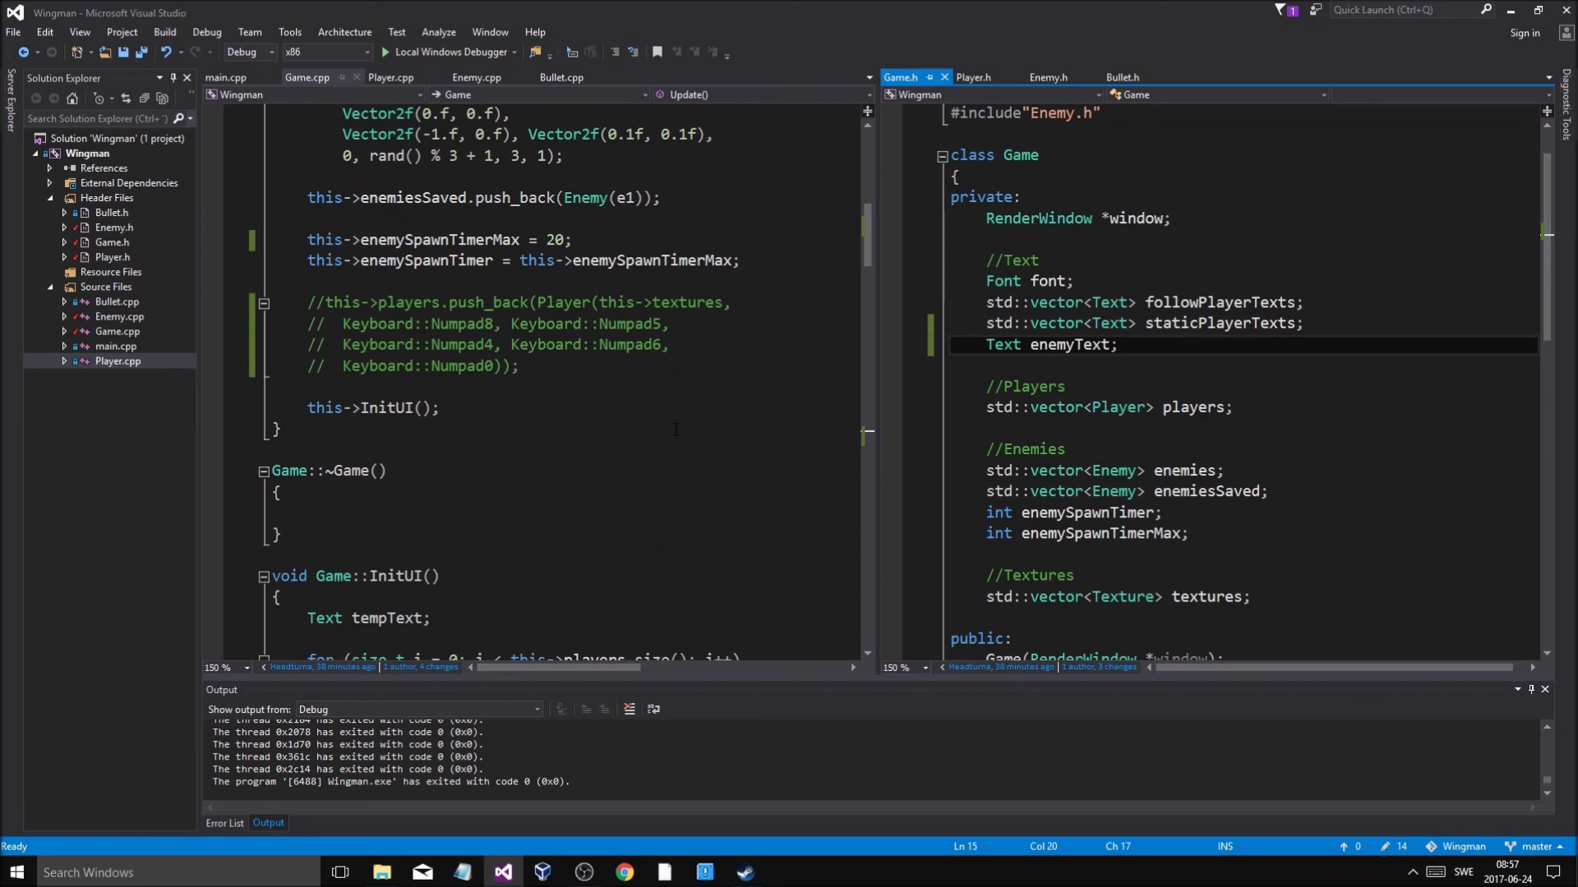
{"action": "scroll", "coordinate": [676, 429], "scroll_direction": "up", "scroll_amount": 3}
{"action": "scroll", "coordinate": [675, 429], "scroll_direction": "up", "scroll_amount": 1}
{"action": "scroll", "coordinate": [675, 429], "scroll_direction": "up", "scroll_amount": 1}
{"action": "scroll", "coordinate": [675, 429], "scroll_direction": "up", "scroll_amount": 2}
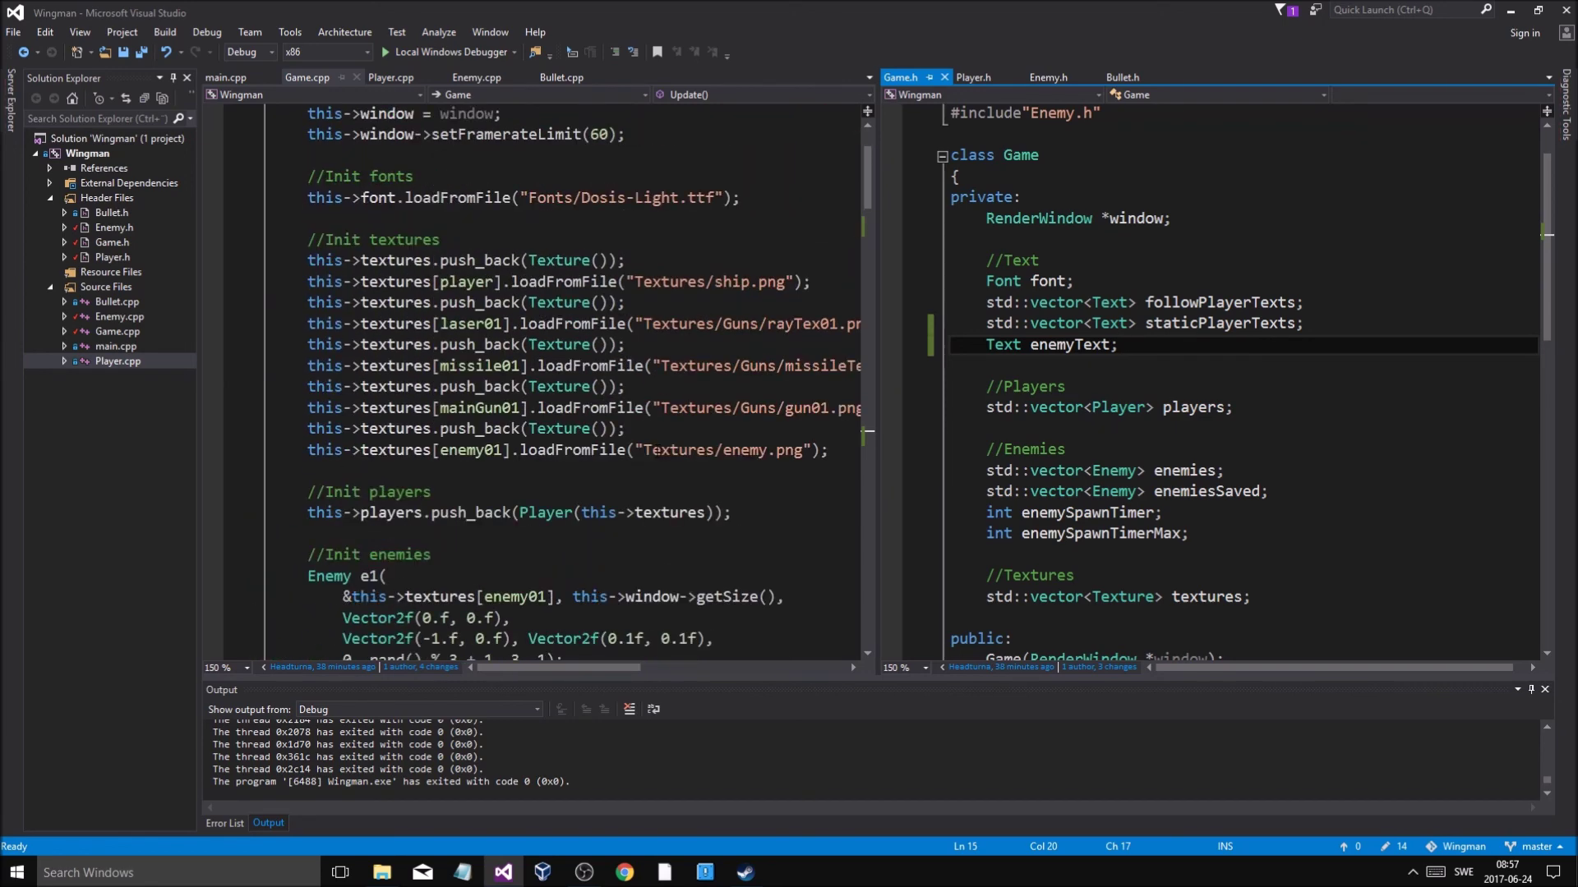
{"action": "scroll", "coordinate": [676, 429], "scroll_direction": "up", "scroll_amount": 2}
{"action": "scroll", "coordinate": [667, 457], "scroll_direction": "down", "scroll_amount": 6}
{"action": "scroll", "coordinate": [667, 456], "scroll_direction": "down", "scroll_amount": 5}
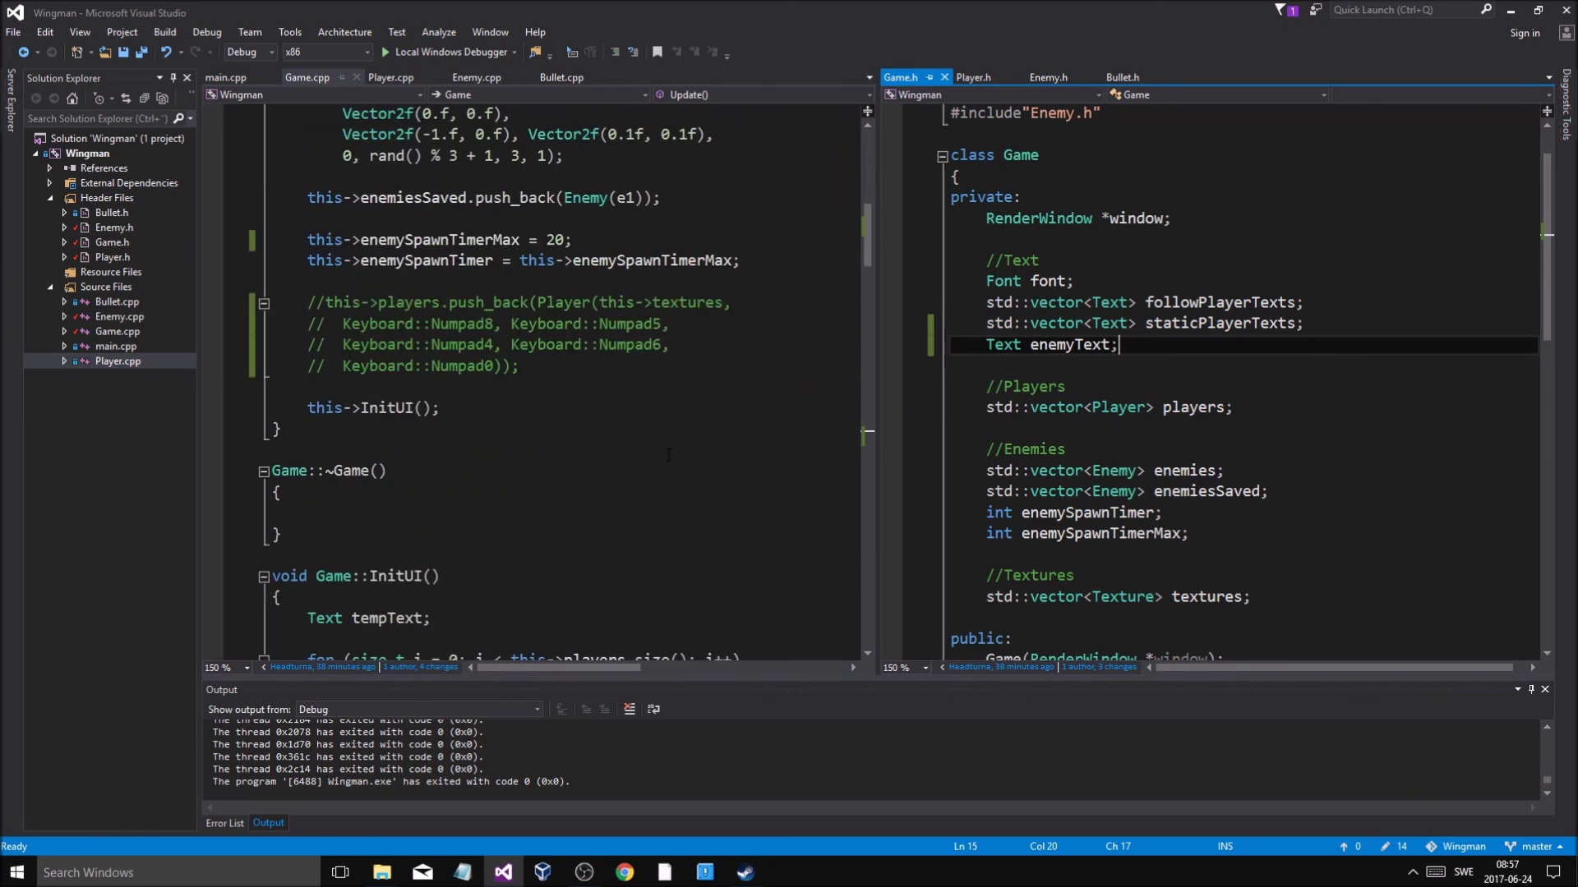
{"action": "scroll", "coordinate": [667, 456], "scroll_direction": "down", "scroll_amount": 4}
{"action": "scroll", "coordinate": [666, 456], "scroll_direction": "down", "scroll_amount": 4}
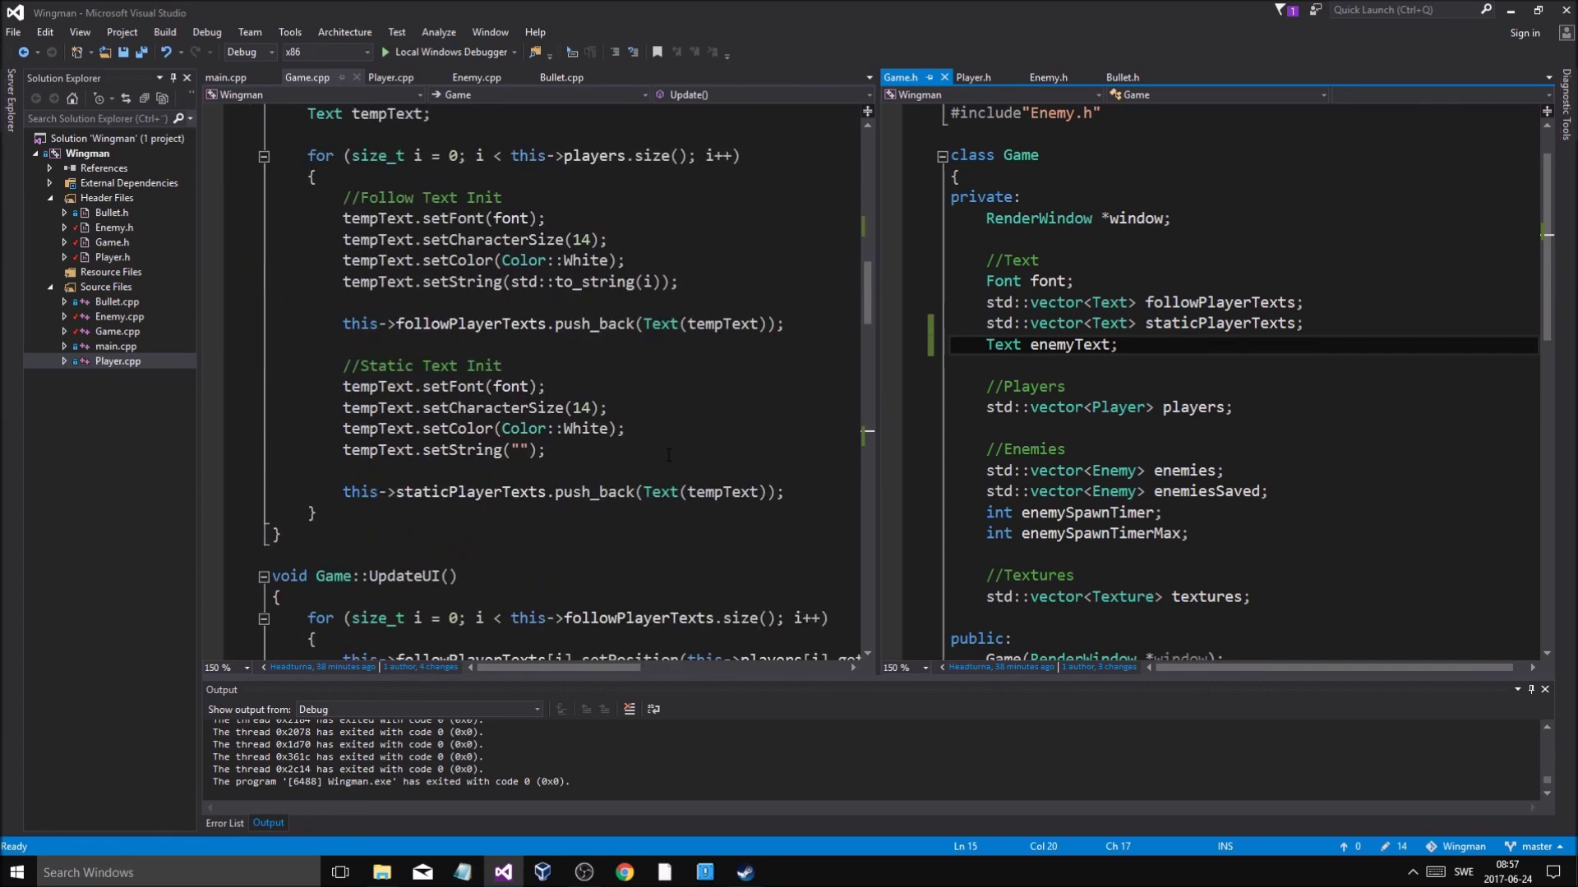
{"action": "left_click", "coordinate": [522, 518]}
Add enemyText.setFont(this->font); after the player text loop and save Game.cpp
{"action": "key", "text": "Return"}
{"action": "key", "text": "Return"}
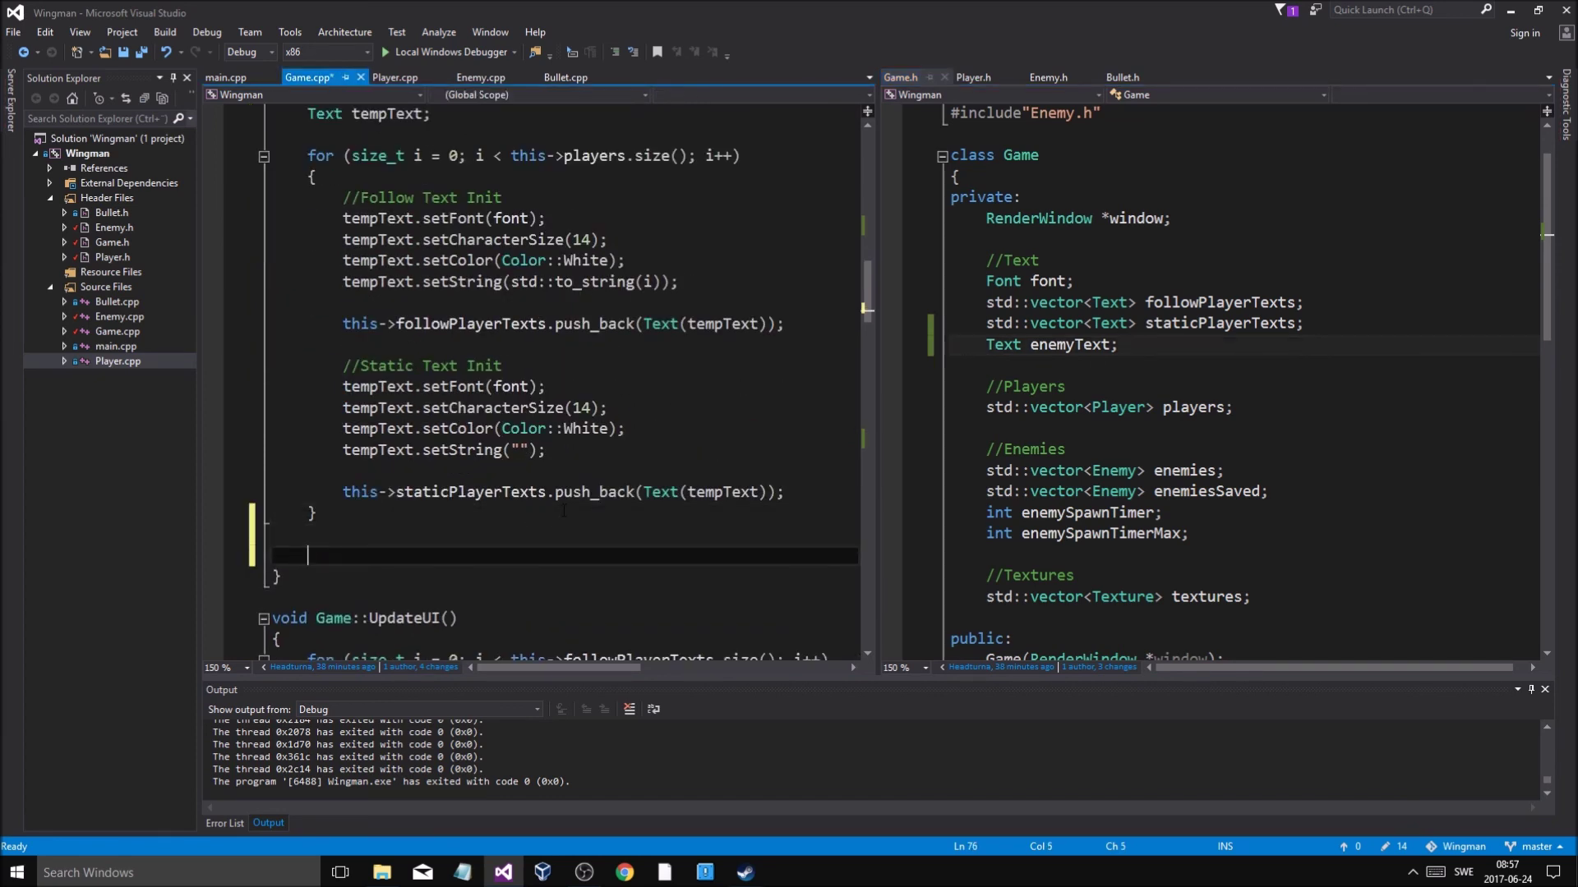
{"action": "type", "text": "ienem"}
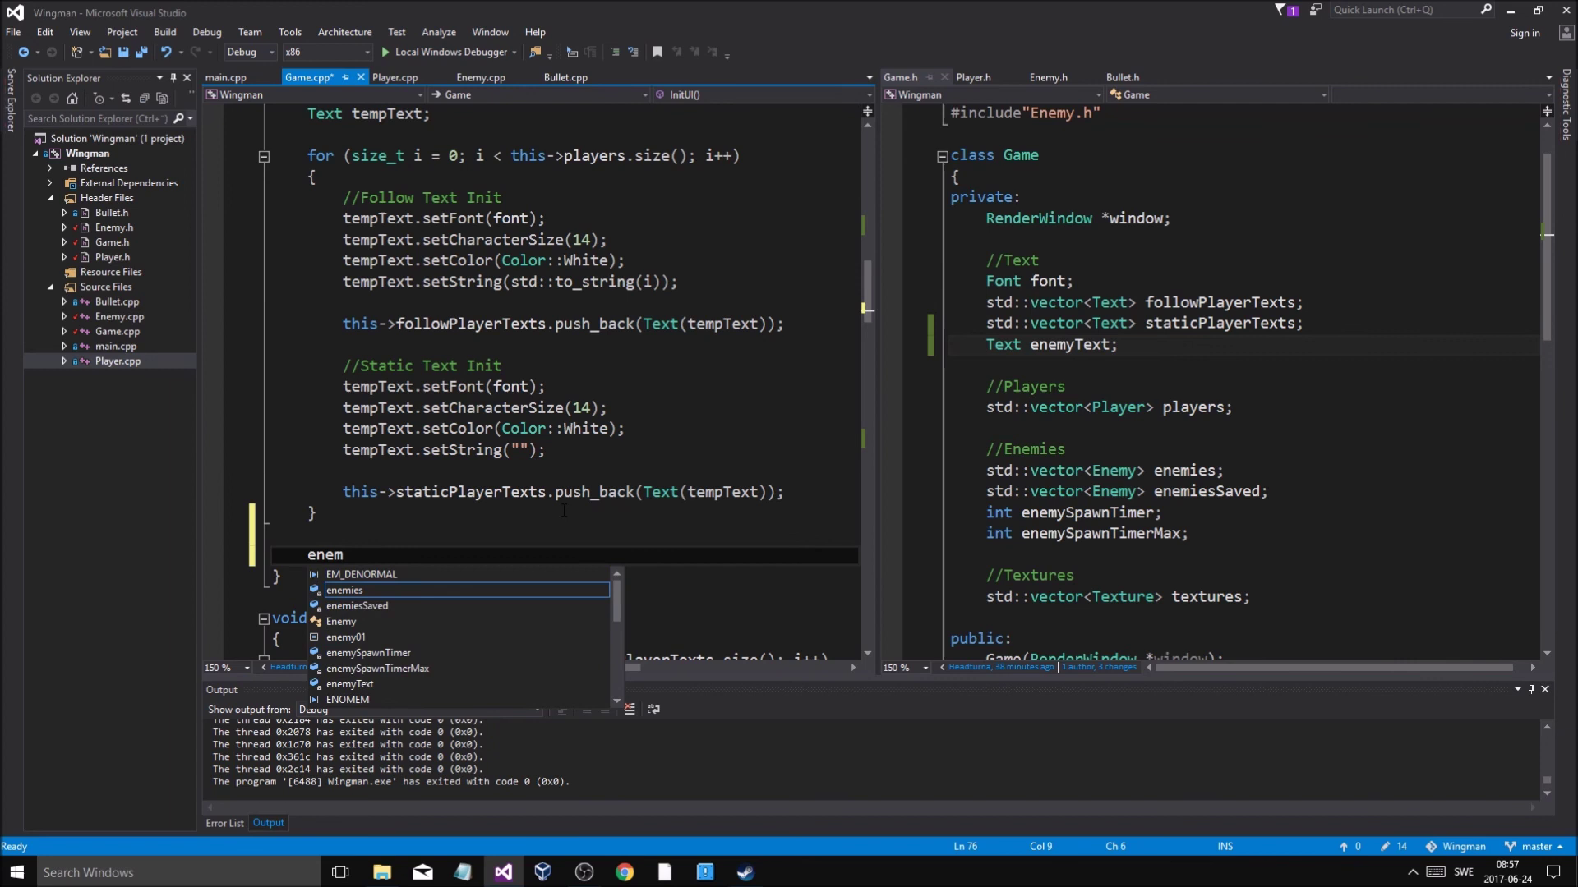
{"action": "key", "text": "BackSpace"}
{"action": "key", "text": "BackSpace"}
{"action": "key", "text": "BackSpace"}
{"action": "type", "text": "this.>"}
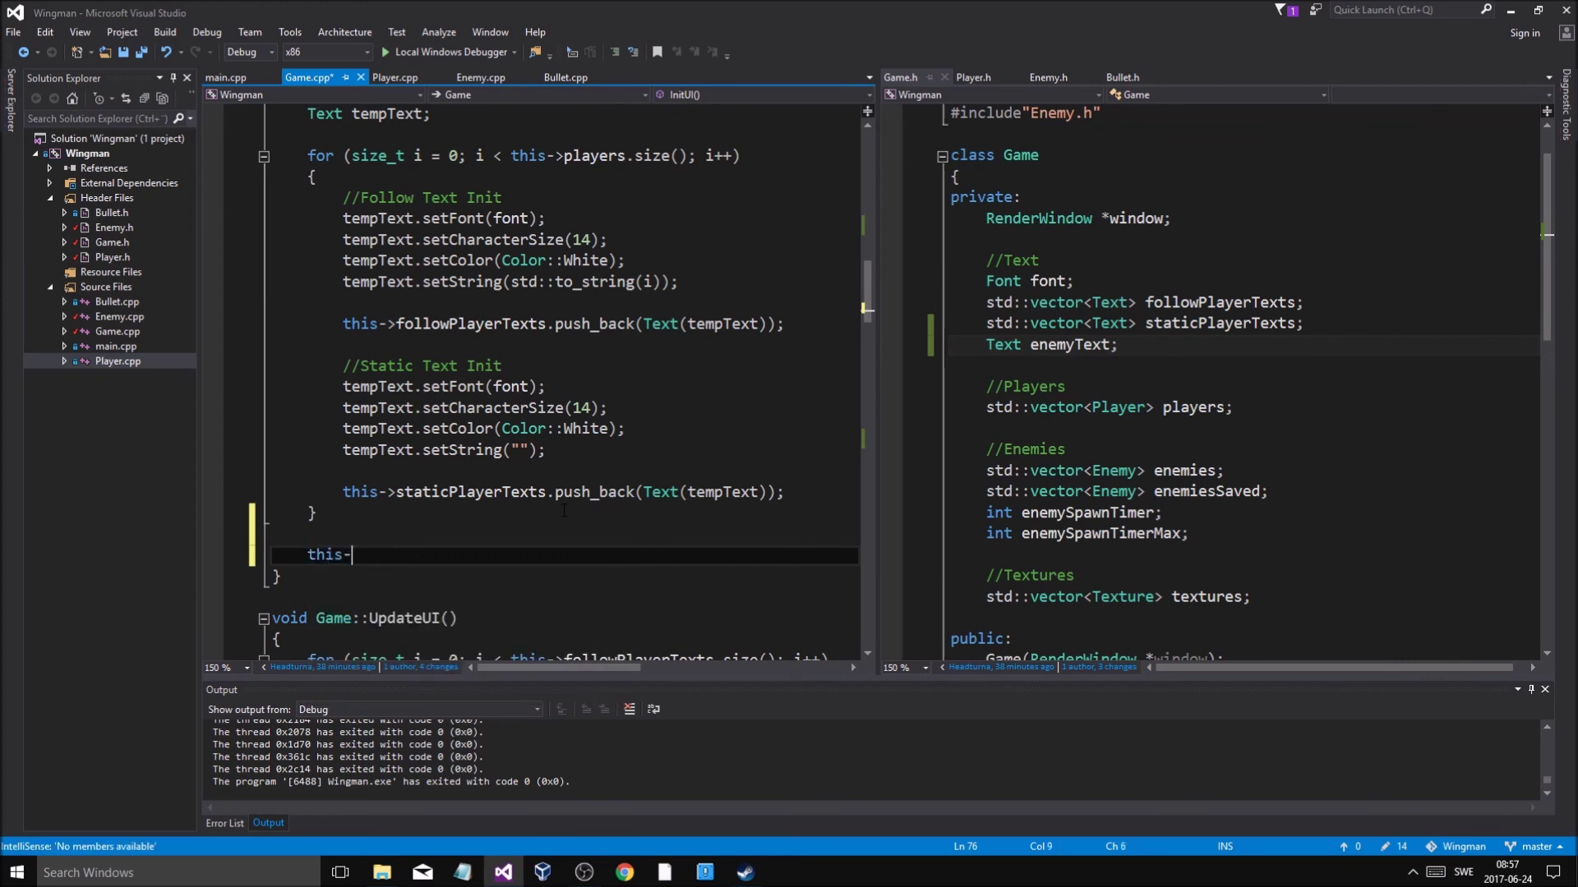
{"action": "type", "text": ">ene"}
{"action": "key", "text": "Tab"}
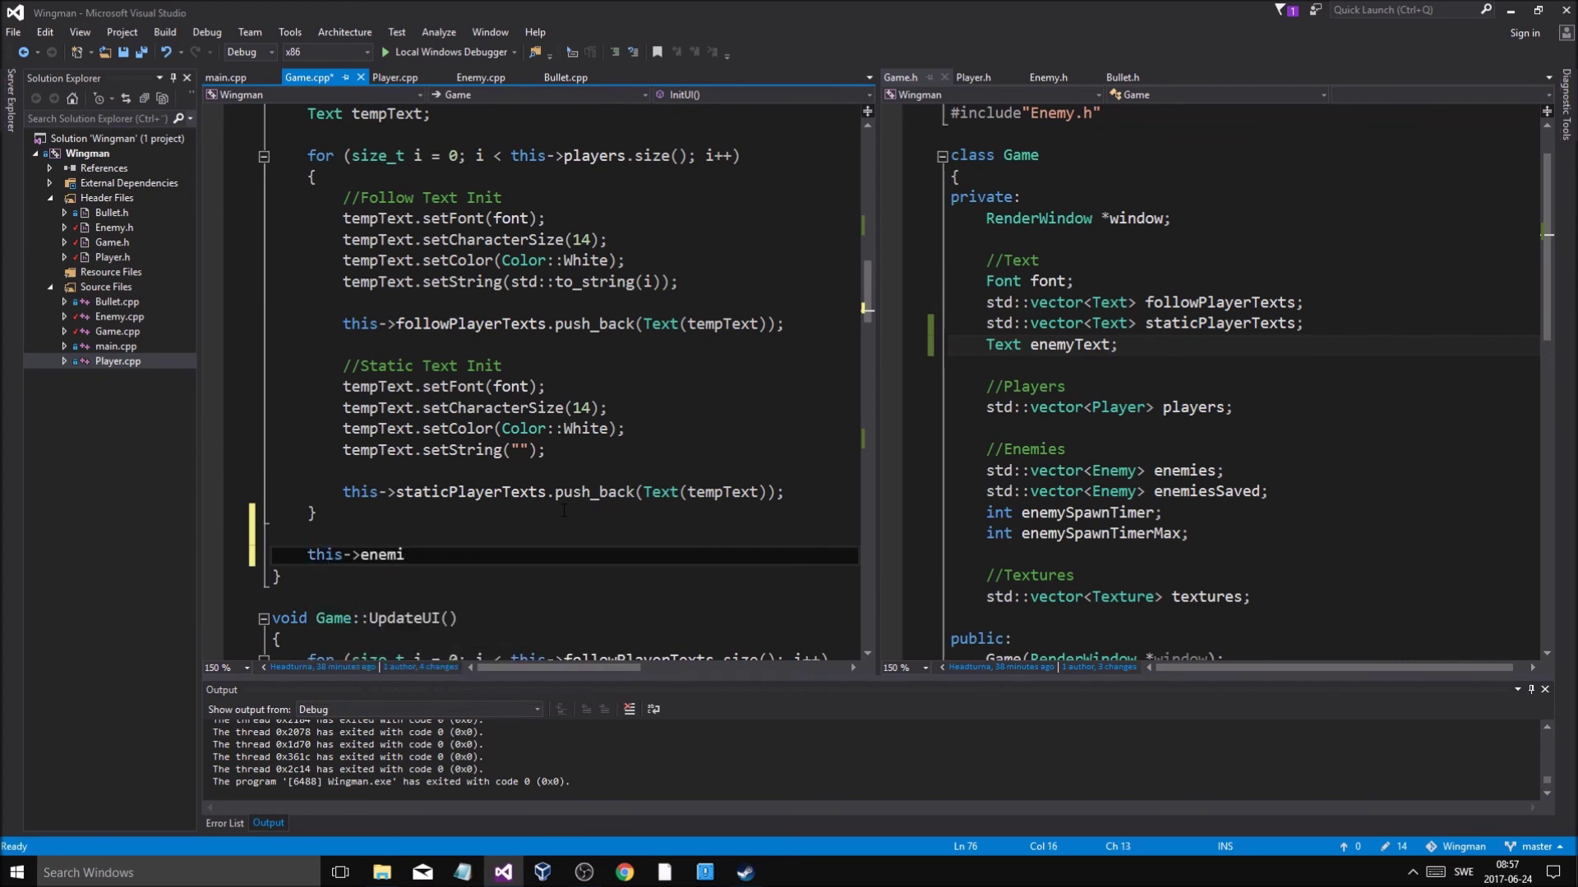
{"action": "key", "text": "BackSpace"}
{"action": "key", "text": "BackSpace"}
{"action": "key", "text": "BackSpace"}
{"action": "type", "text": "teext"}
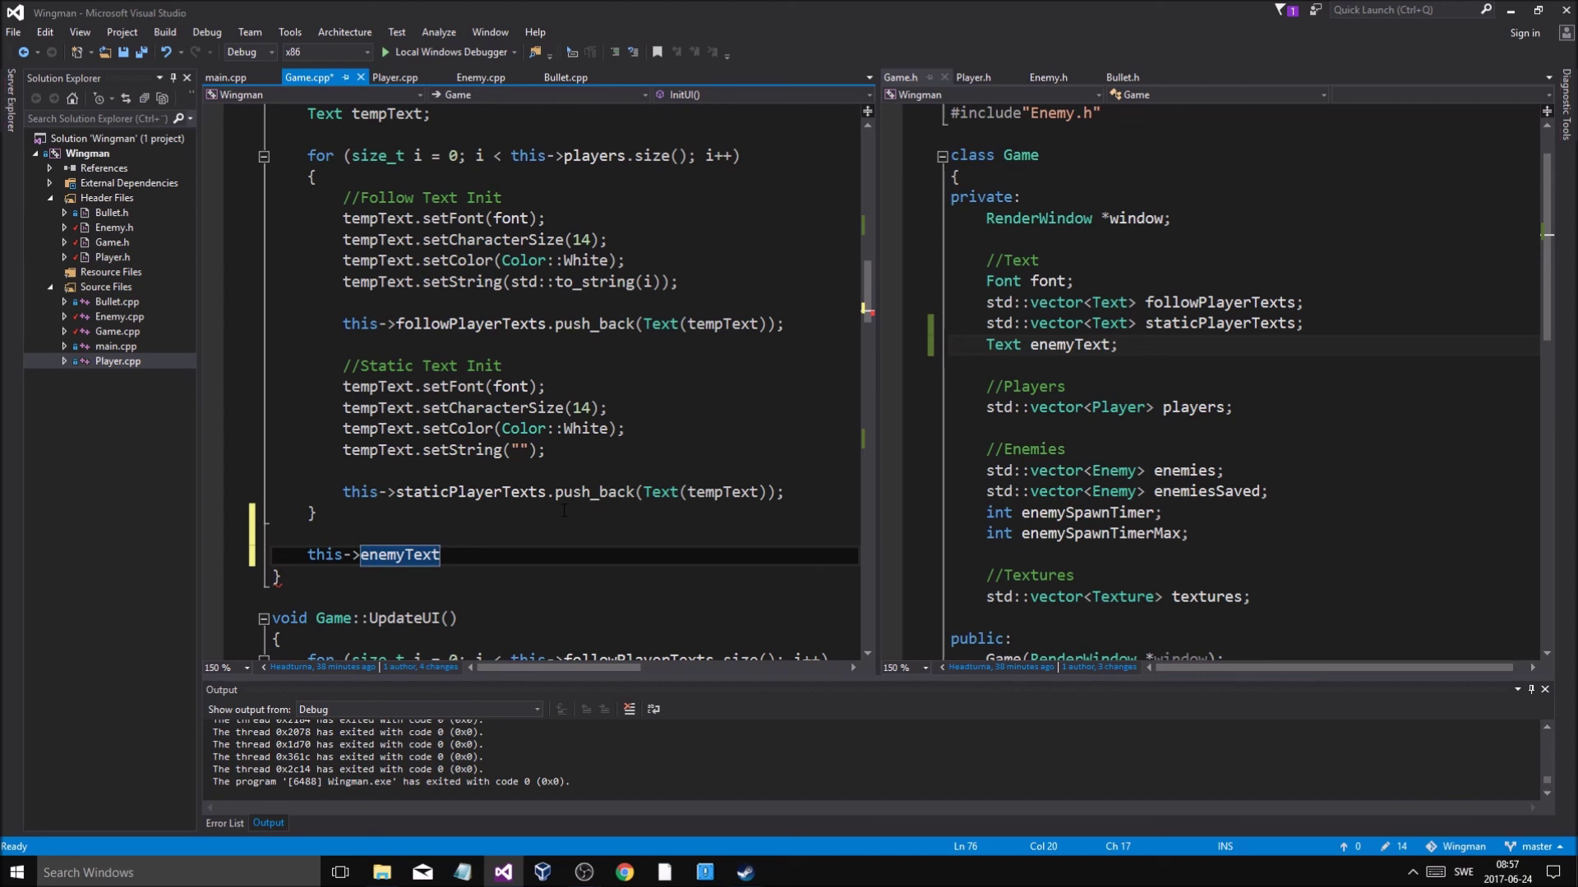
{"action": "type", "text": "."}
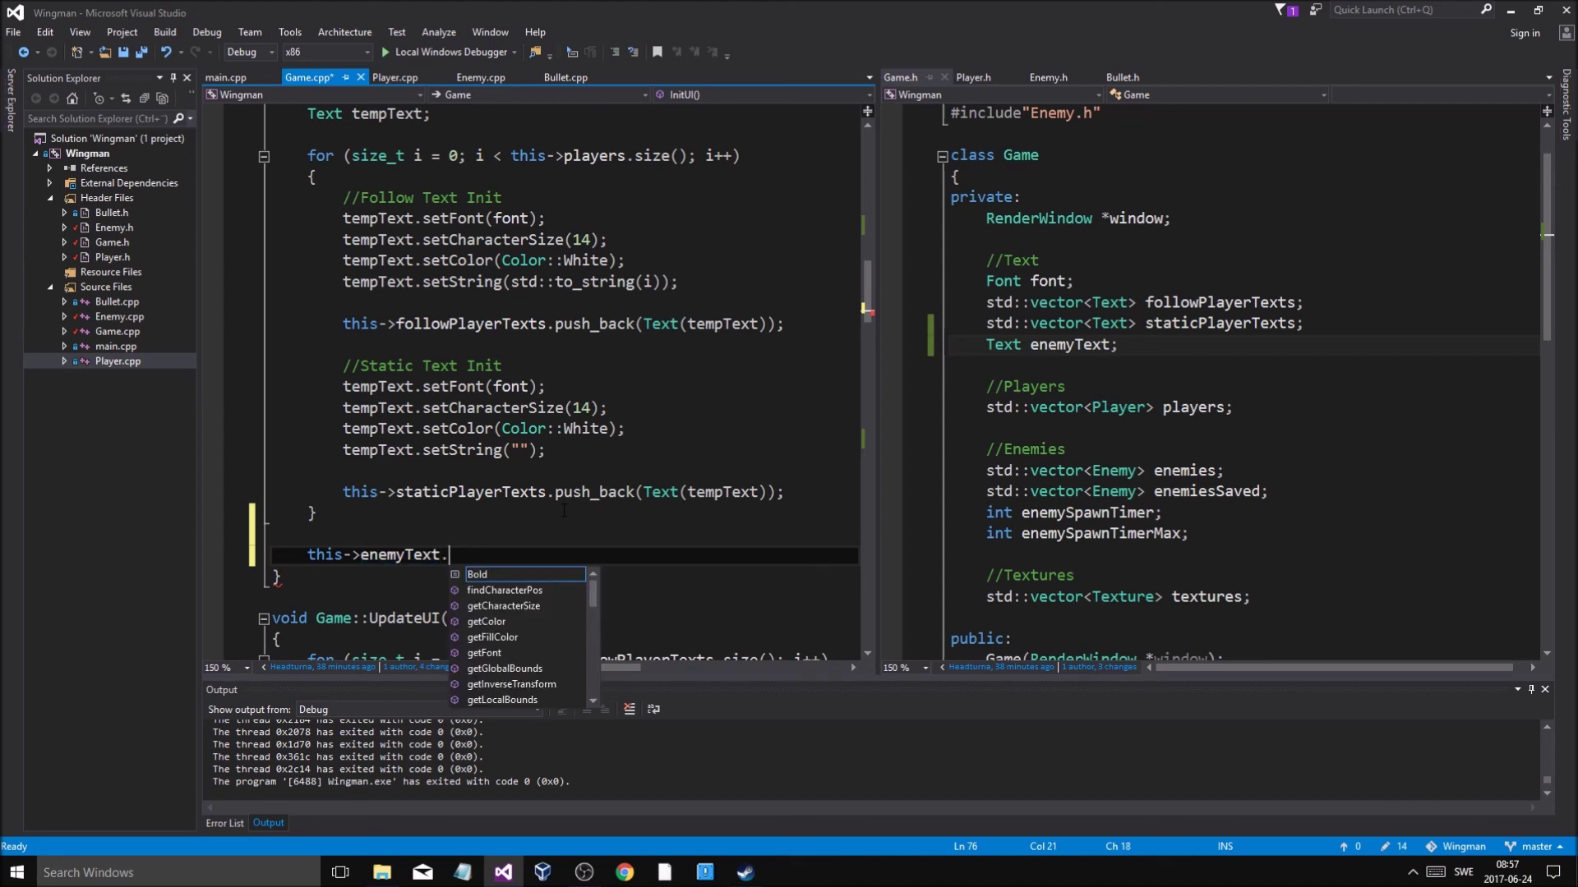
{"action": "type", "text": "setF"}
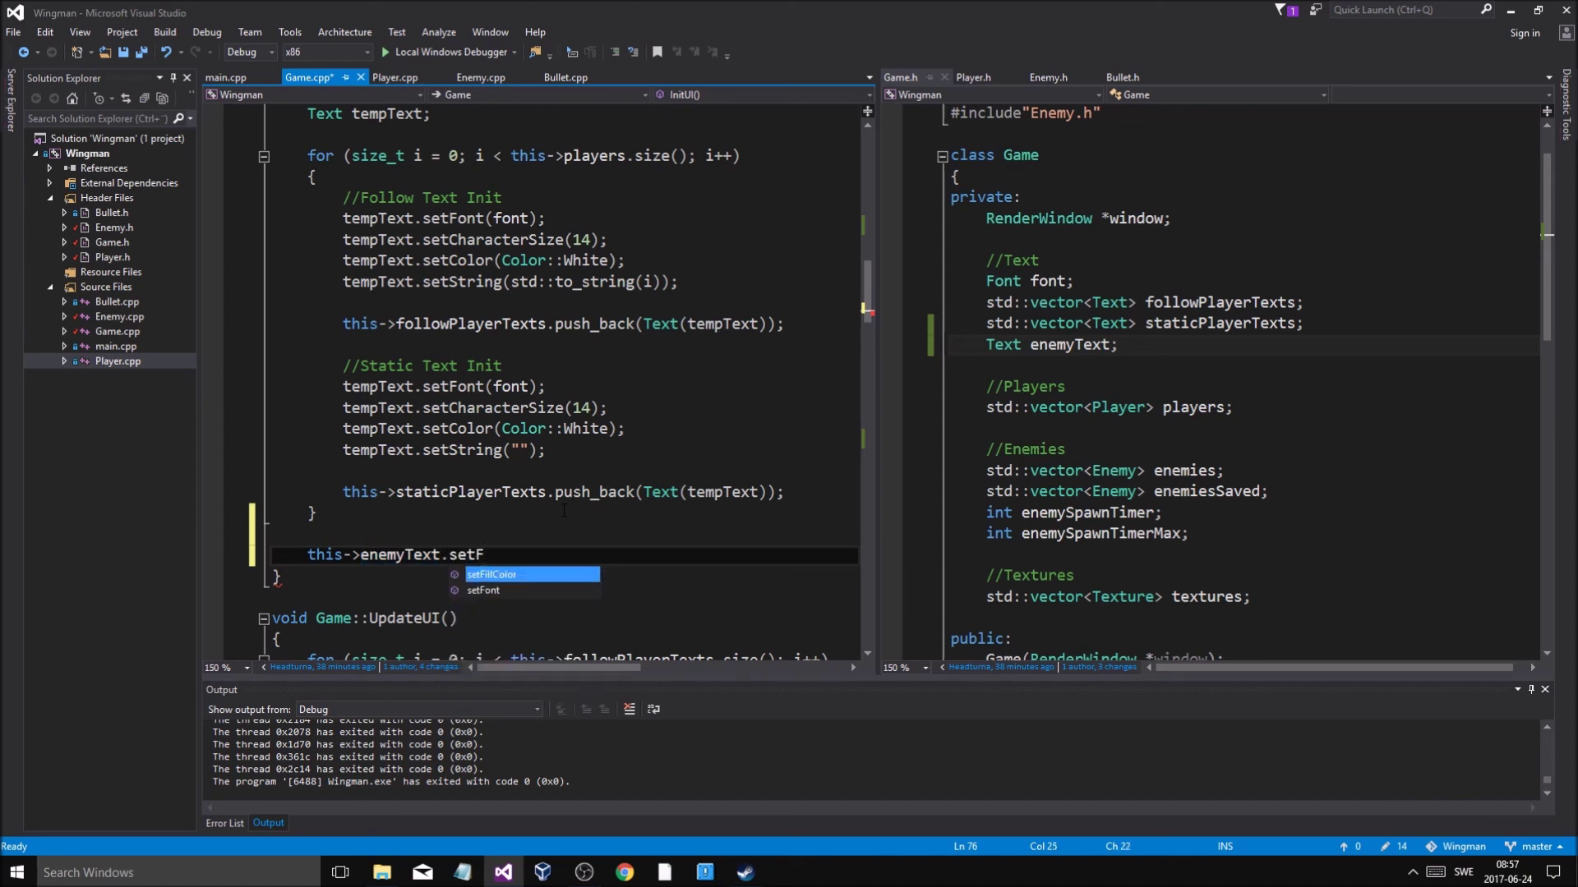
{"action": "key", "text": "Down"}
{"action": "key", "text": "Tab"}
{"action": "type", "text": "("}
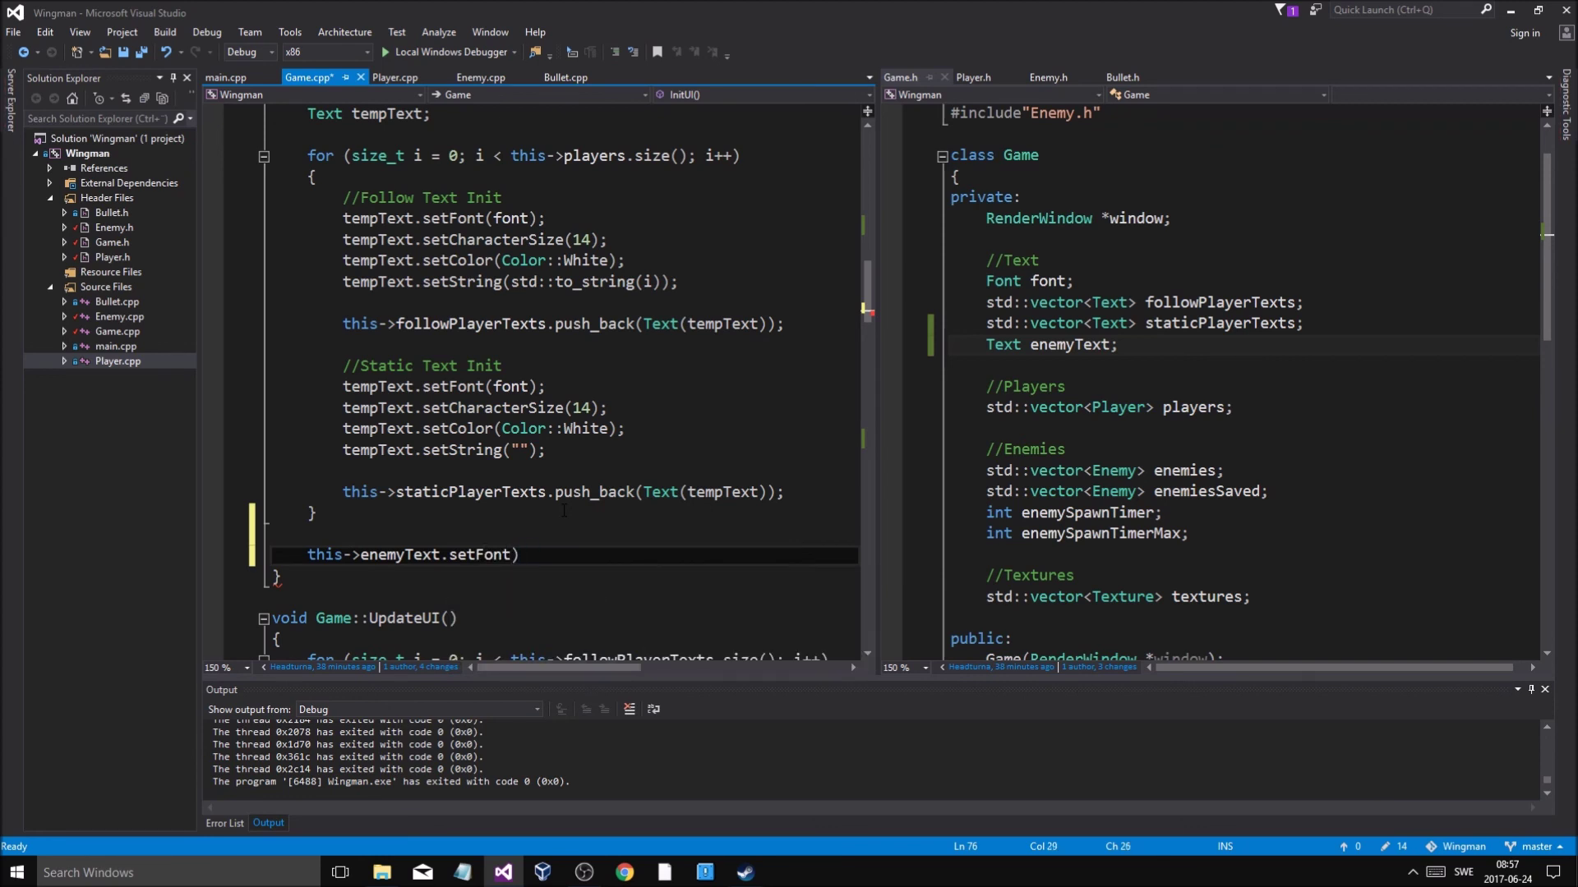
{"action": "type", "text": "fo"}
{"action": "key", "text": "BackSpace"}
{"action": "key", "text": "BackSpace"}
{"action": "type", "text": "(this->fo"}
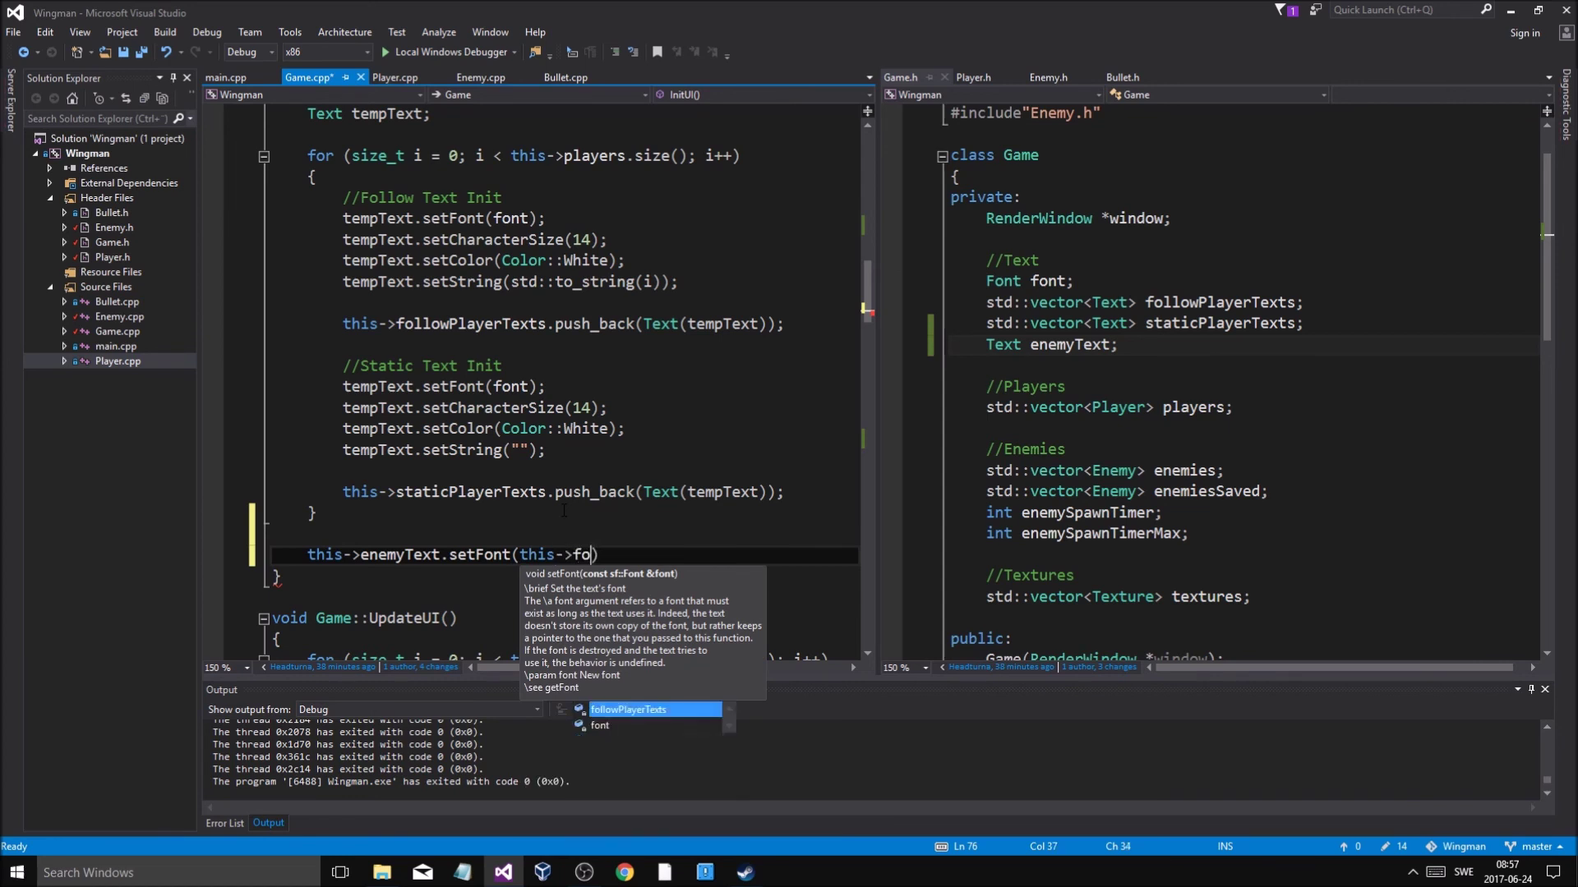
{"action": "type", "text": "nt"}
{"action": "key", "text": "Right"}
{"action": "type", "text": ";"}
{"action": "key", "text": "ctrl+s"}
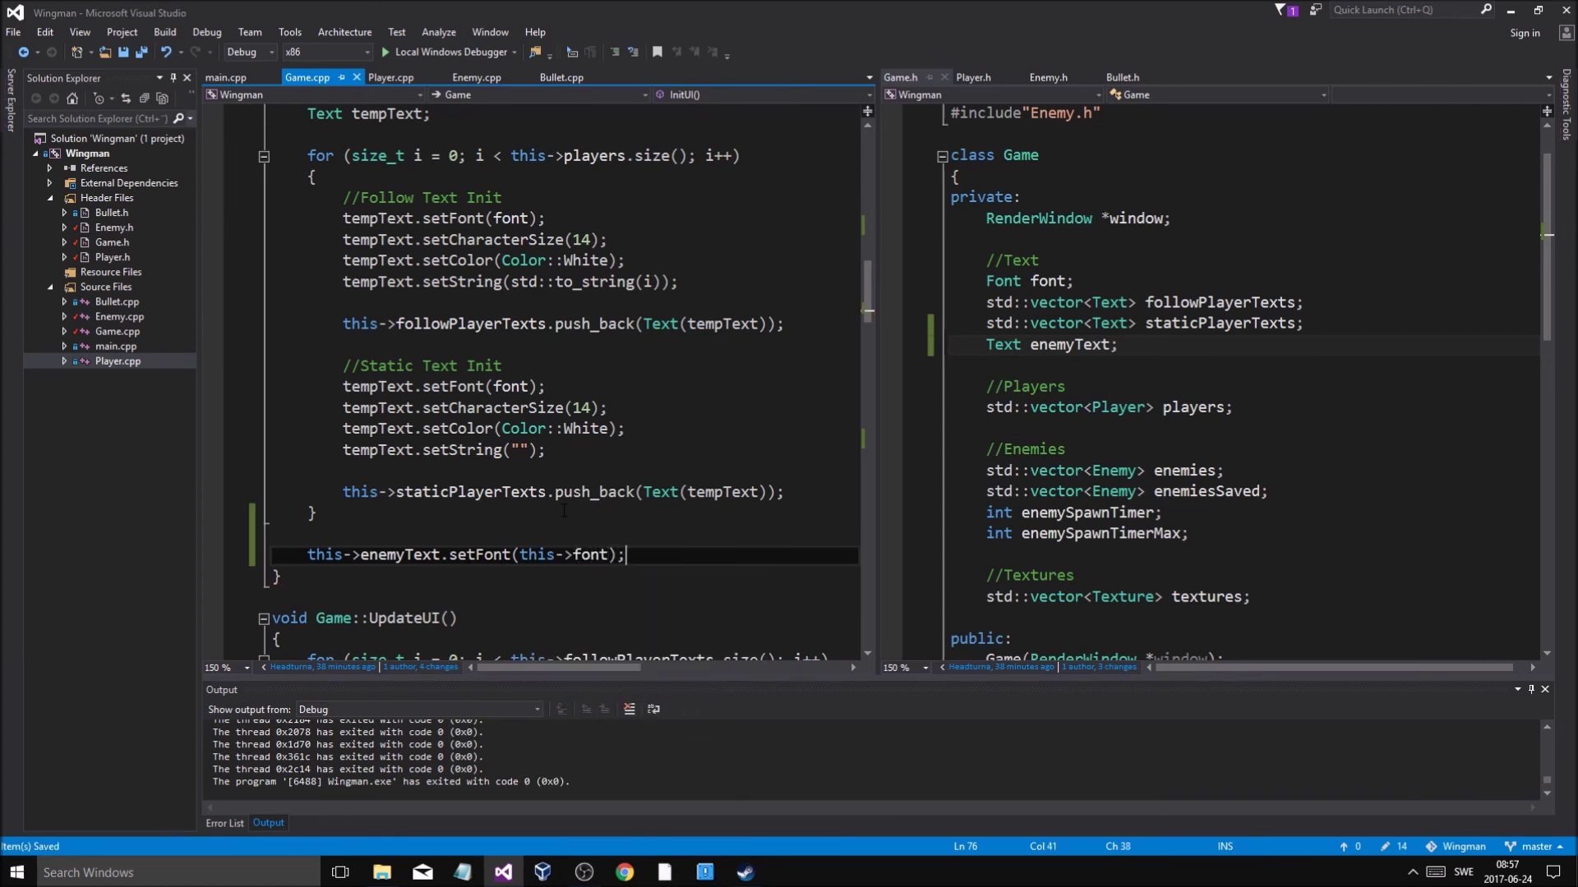
{"action": "left_click", "coordinate": [582, 555]}
{"action": "left_click", "coordinate": [637, 565]}
Add enemyText.setCharacterSize(14); below the setFont line
{"action": "key", "text": "Return"}
{"action": "type", "text": "this->ene"}
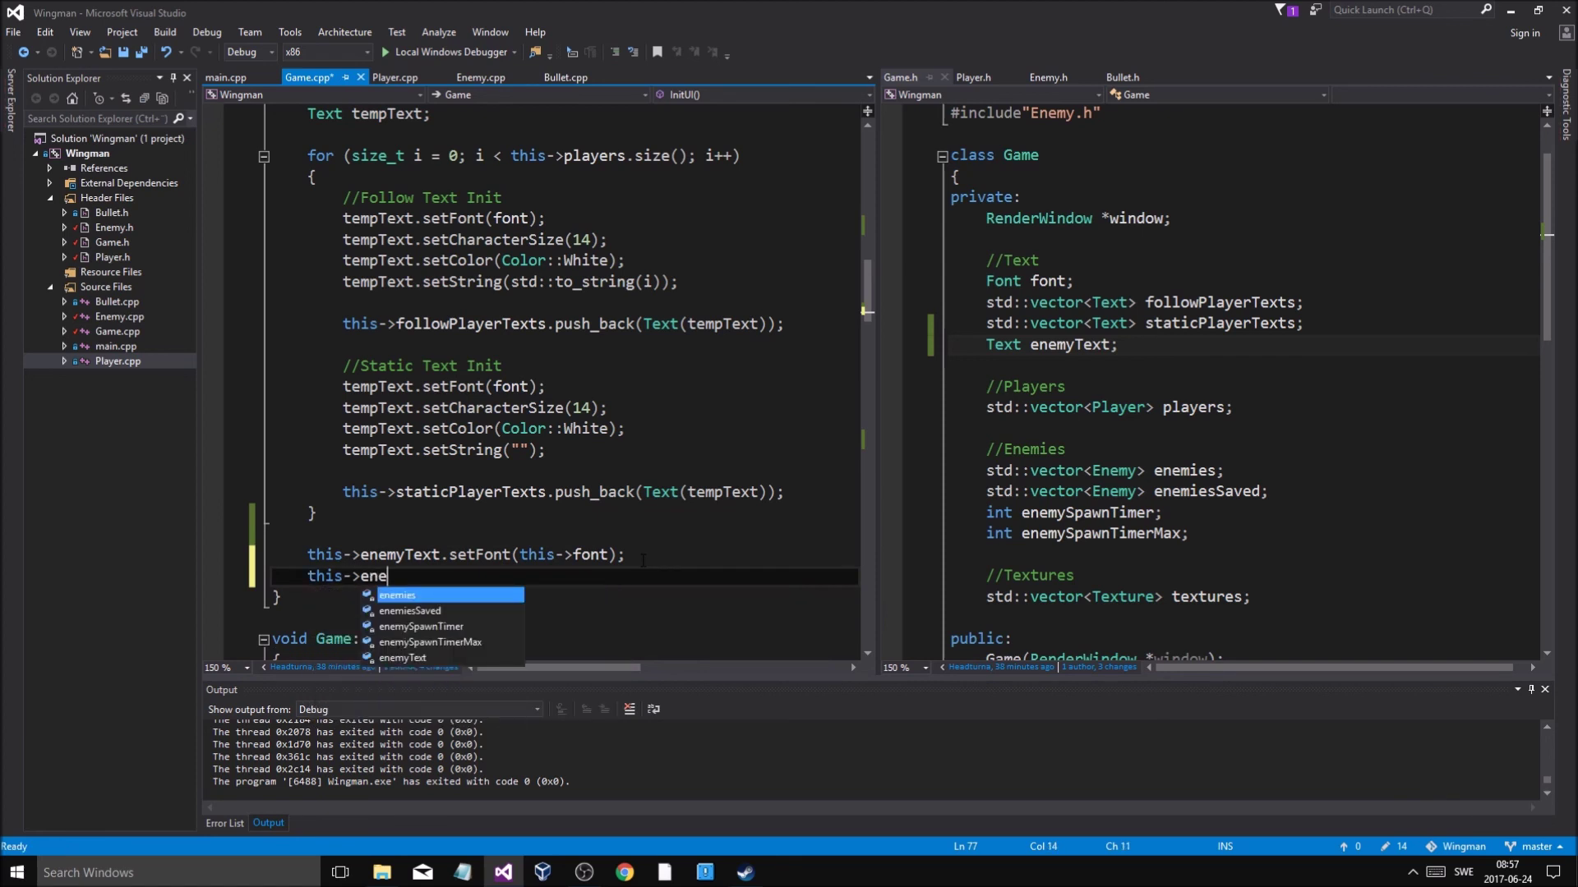
{"action": "key", "text": "Down"}
{"action": "key", "text": "Down"}
{"action": "key", "text": "Down"}
{"action": "key", "text": "Down"}
{"action": "key", "text": "Tab"}
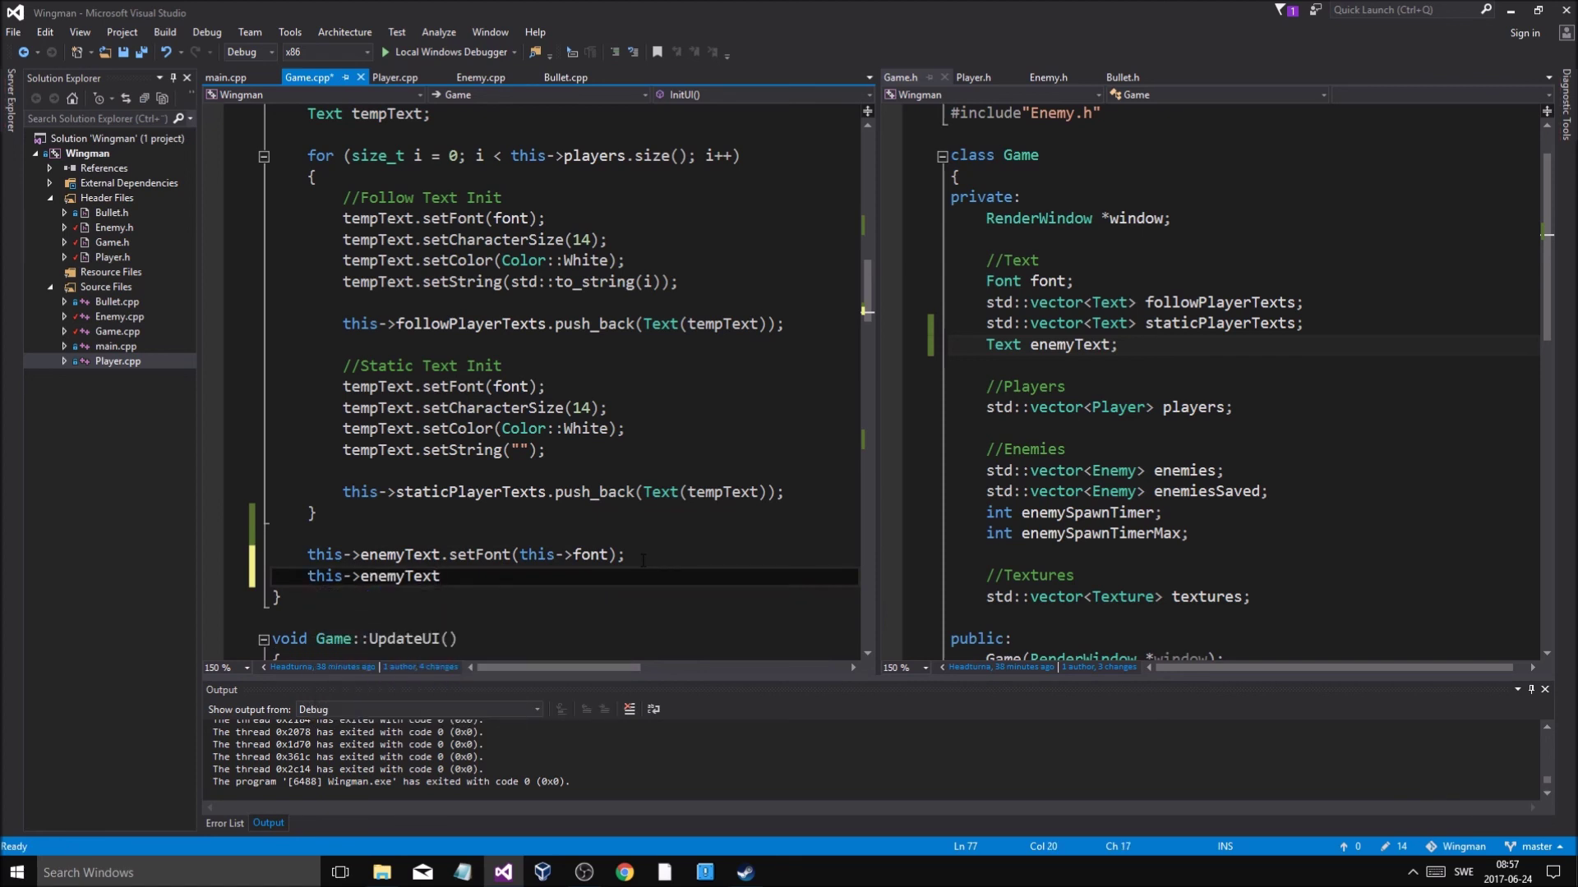
{"action": "type", "text": ".set"}
{"action": "key", "text": "Tab"}
{"action": "type", "text": "()"}
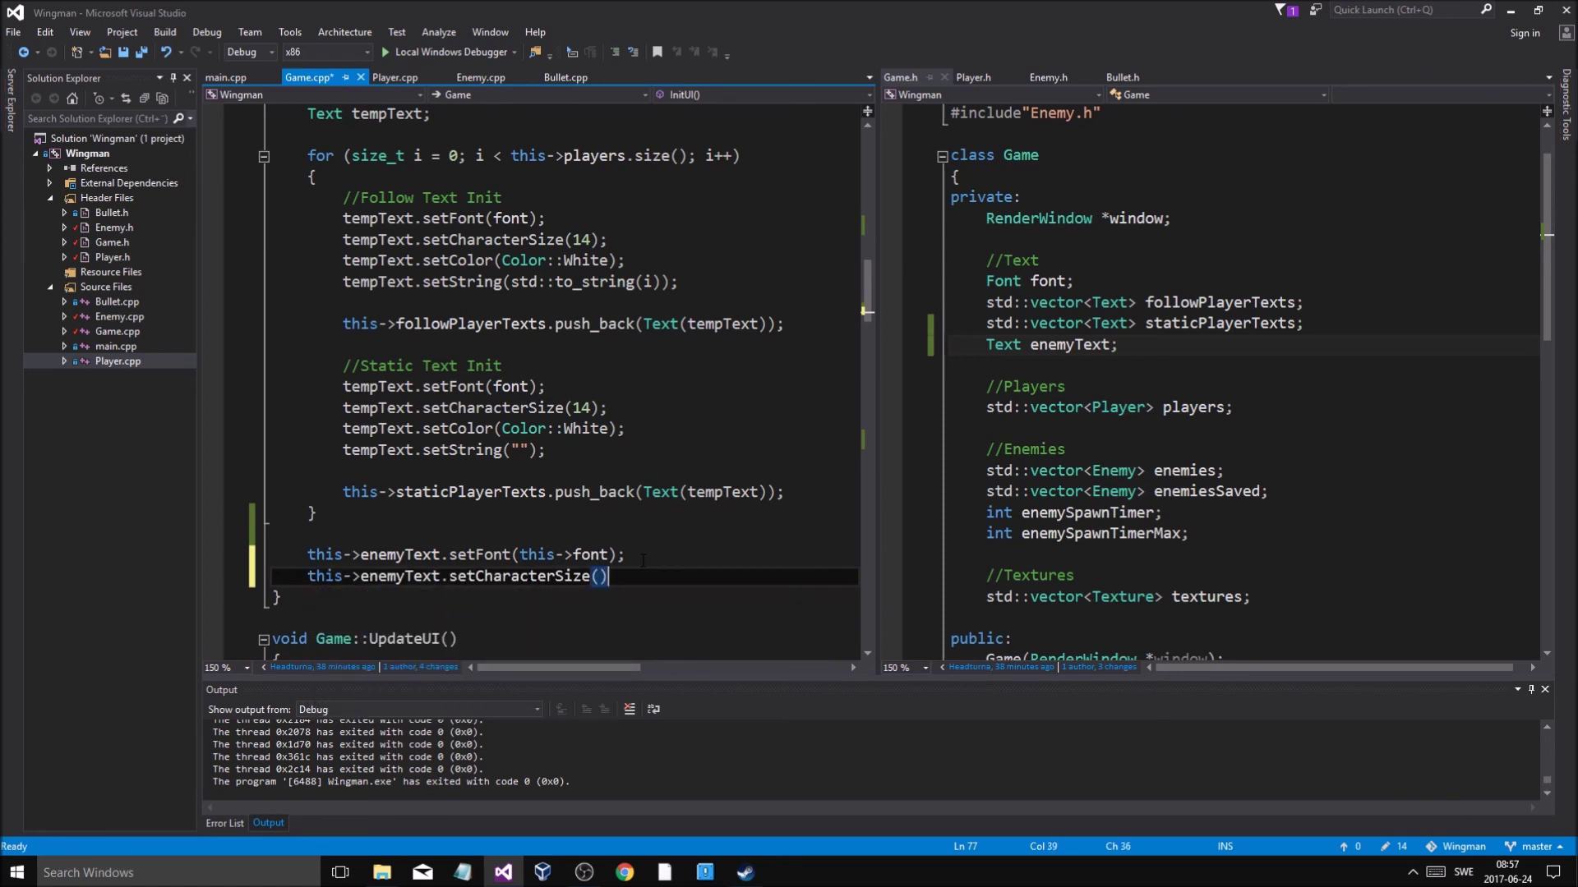
{"action": "key", "text": "BackSpace"}
{"action": "key", "text": "BackSpace"}
{"action": "type", "text": ");"}
Add enemyText.setFillColor(Color::White); and save Game.cpp
{"action": "key", "text": "Return"}
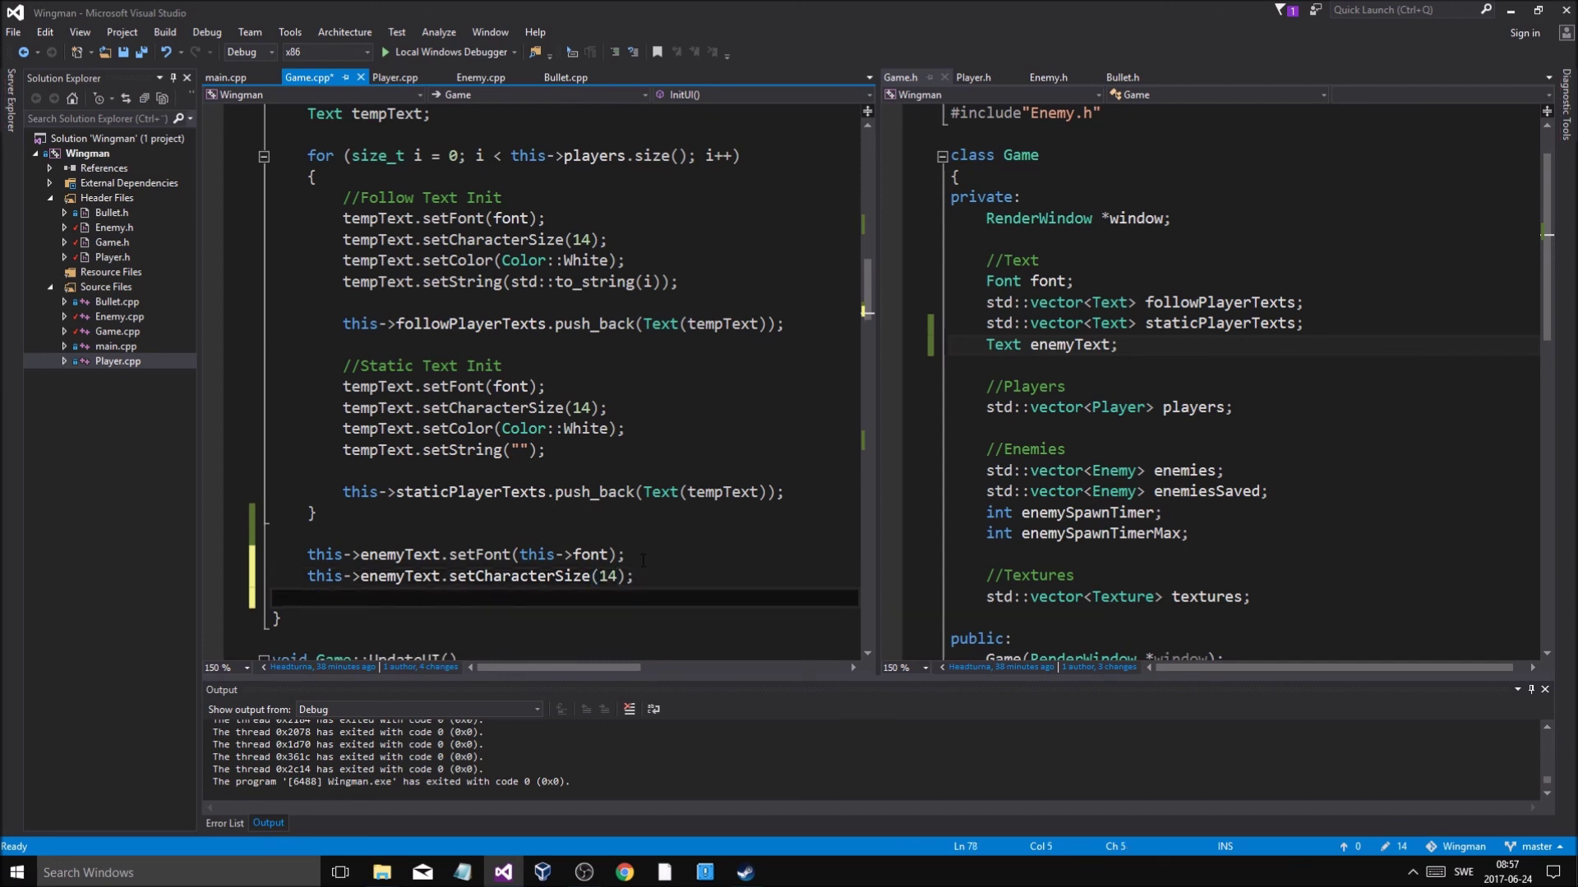
{"action": "type", "text": "this->"}
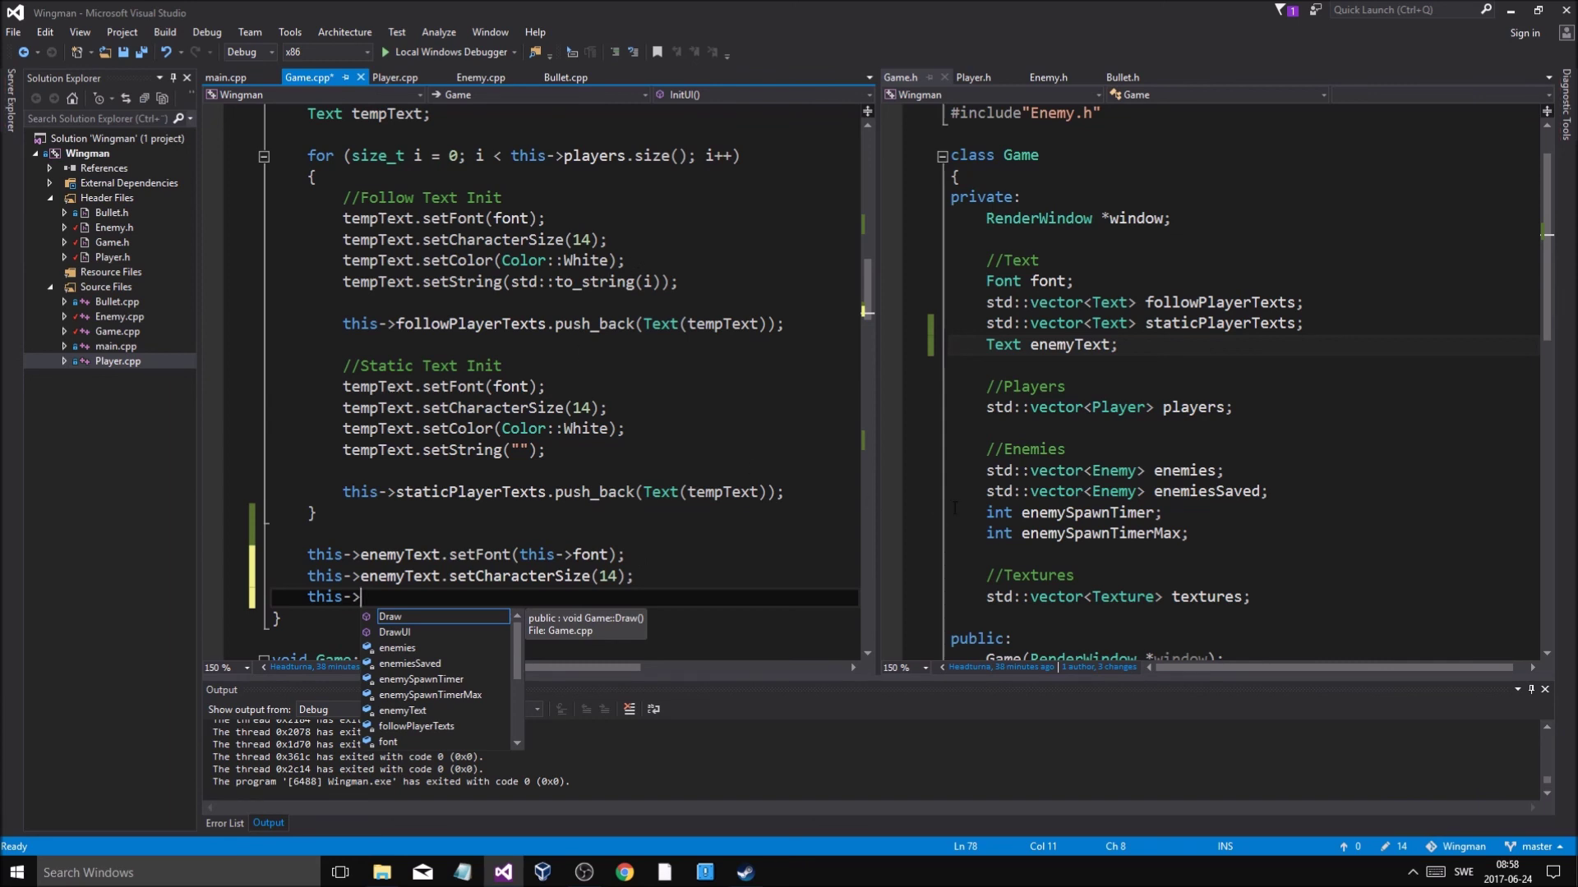
{"action": "type", "text": "enemy"}
{"action": "key", "text": "Down"}
{"action": "key", "text": "Tab"}
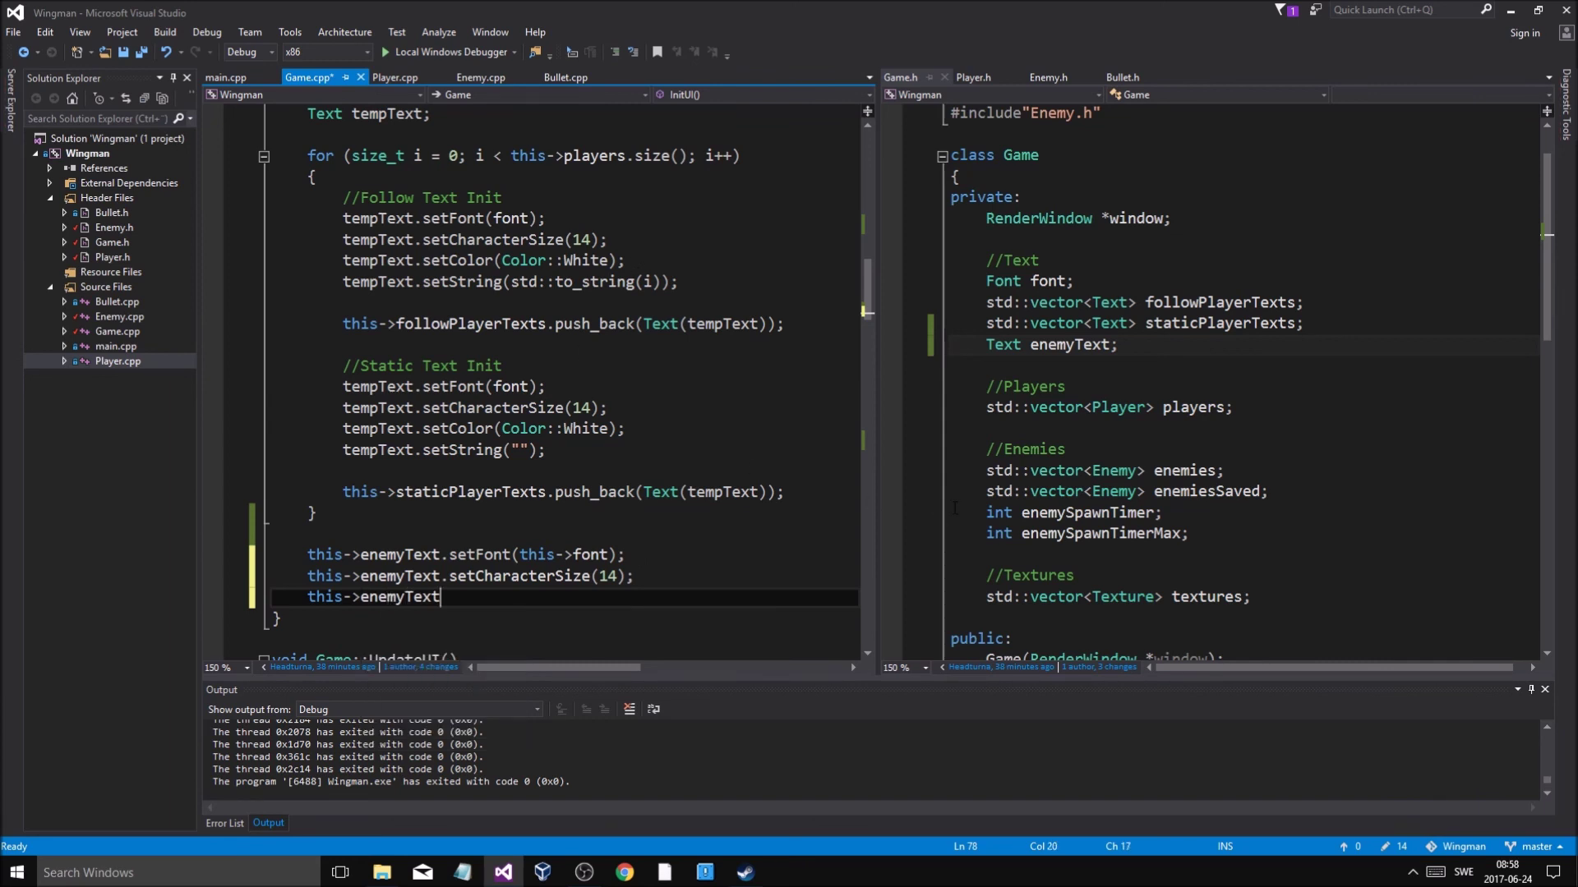
{"action": "type", "text": ".setf"}
{"action": "key", "text": "Tab"}
{"action": "type", "text": "("}
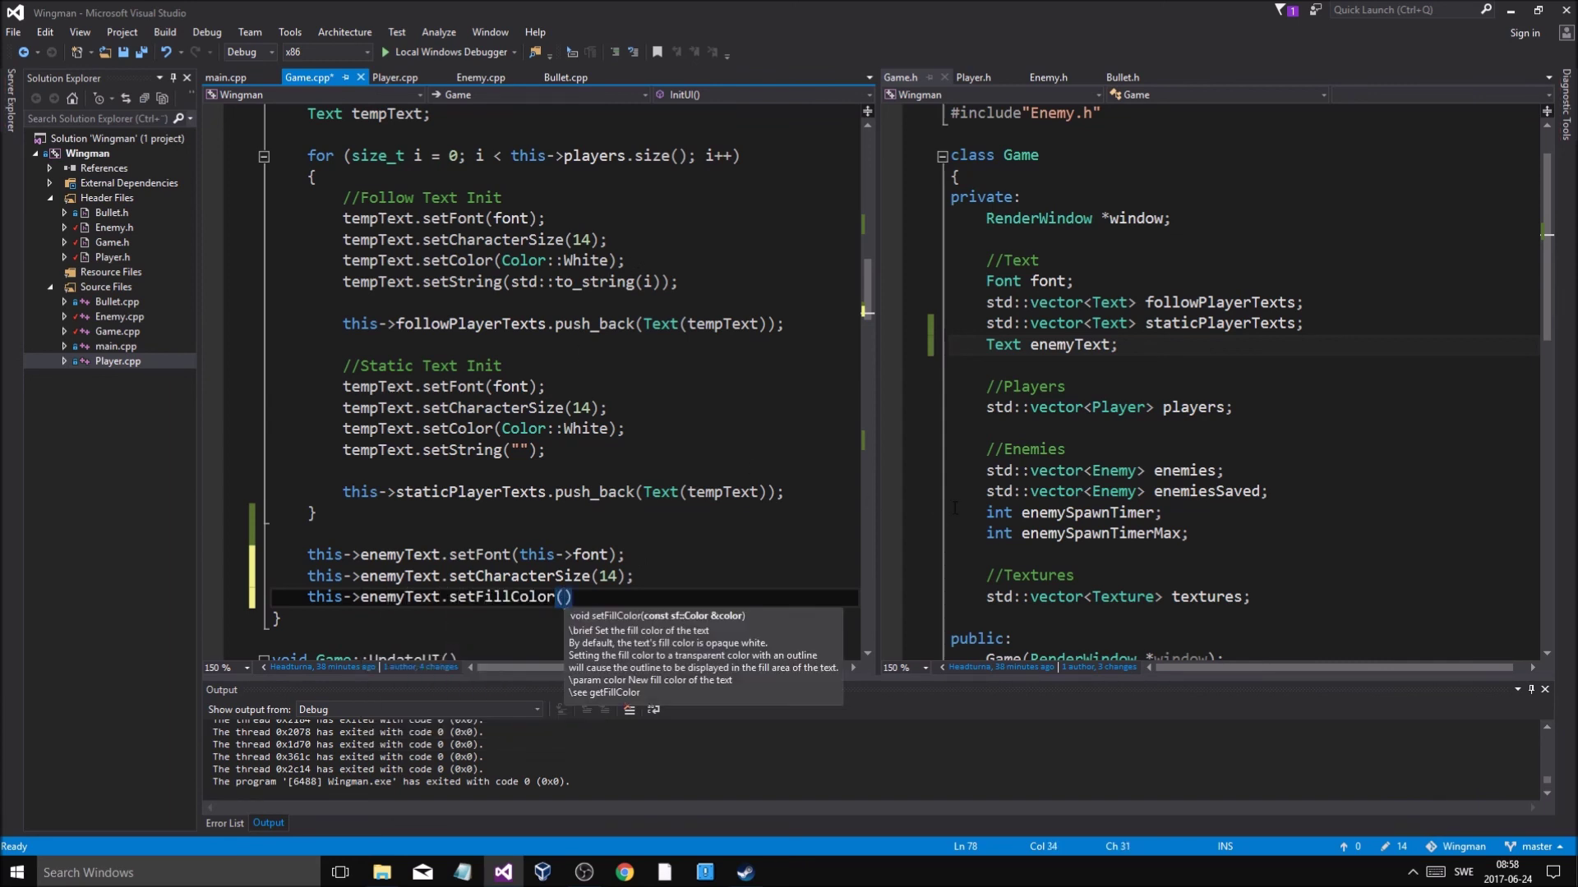
{"action": "type", "text": "Color::Whji"}
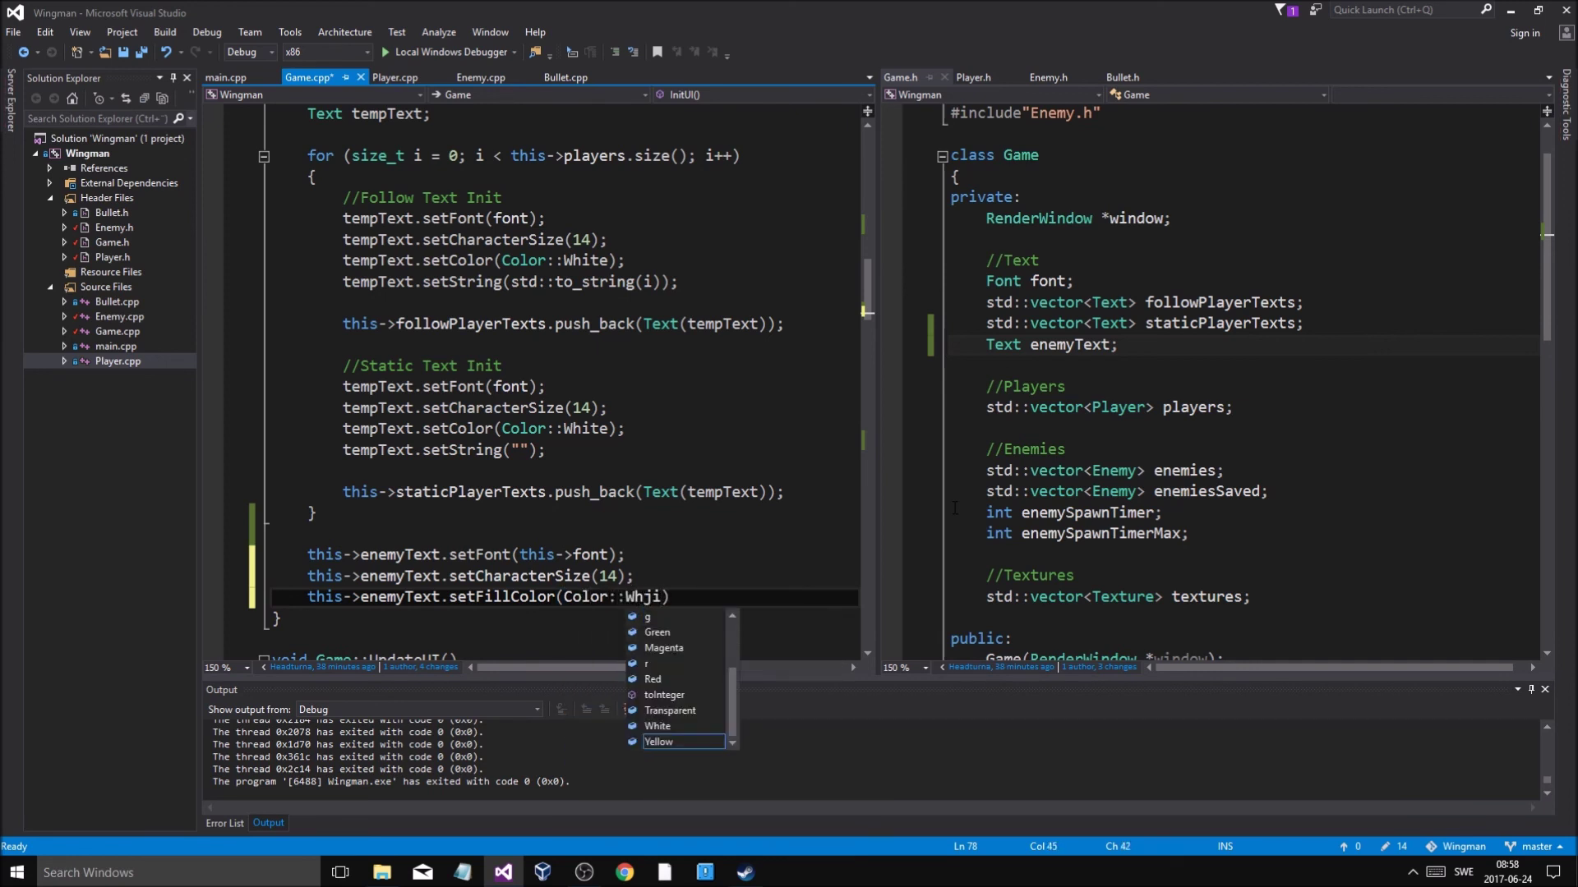
{"action": "key", "text": "BackSpace"}
{"action": "key", "text": "BackSpace"}
{"action": "type", "text": "ite"}
{"action": "key", "text": "End"}
{"action": "type", "text": ";"}
{"action": "key", "text": "ctrl+s"}
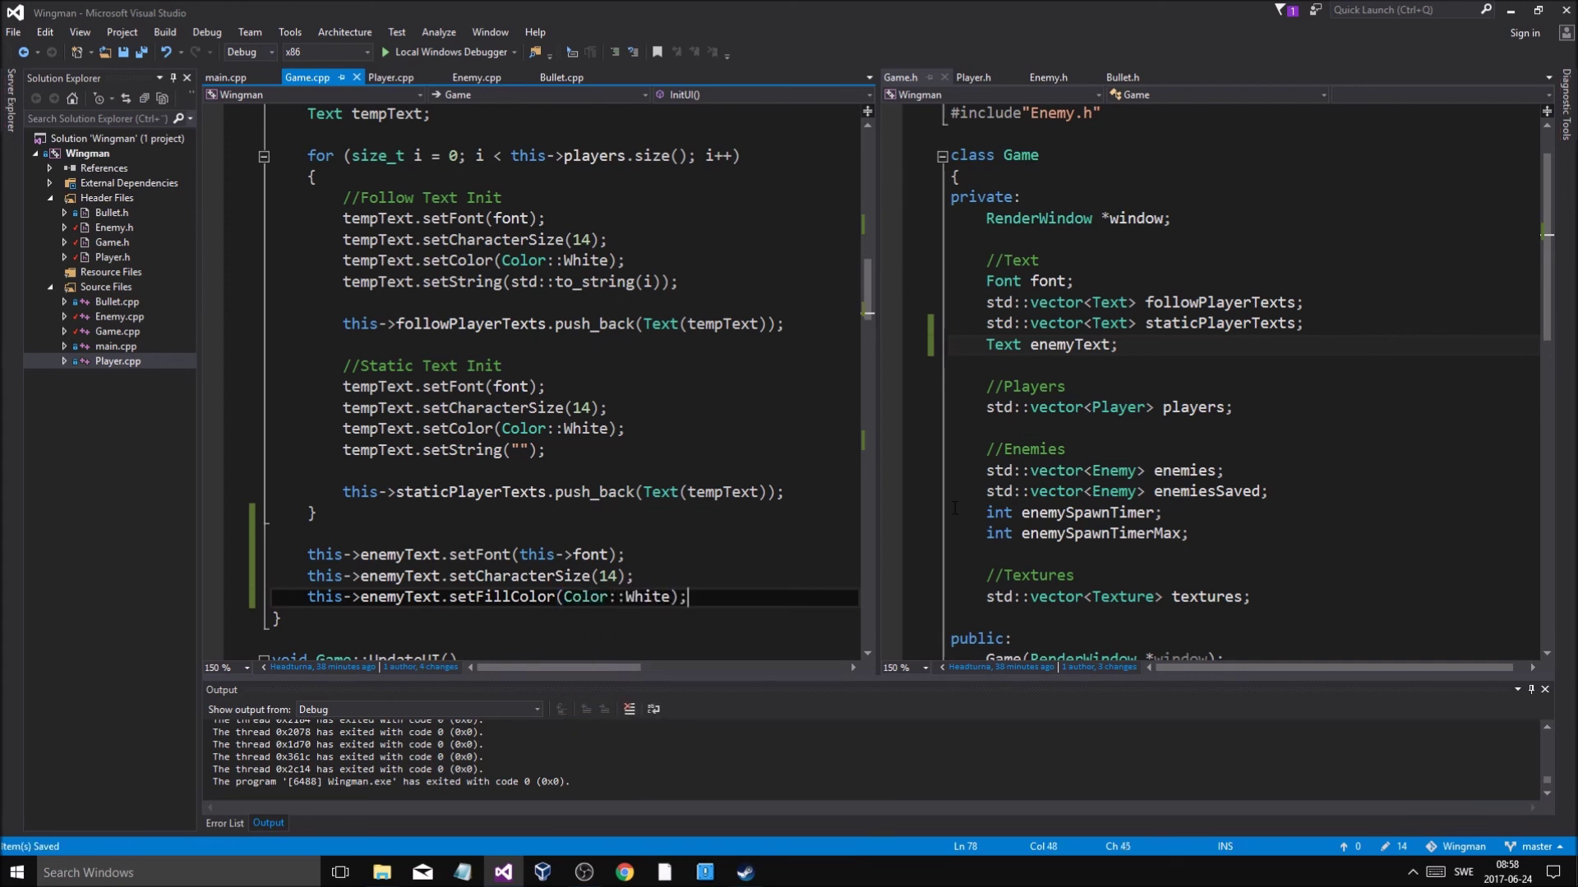
{"action": "key", "text": "Return"}
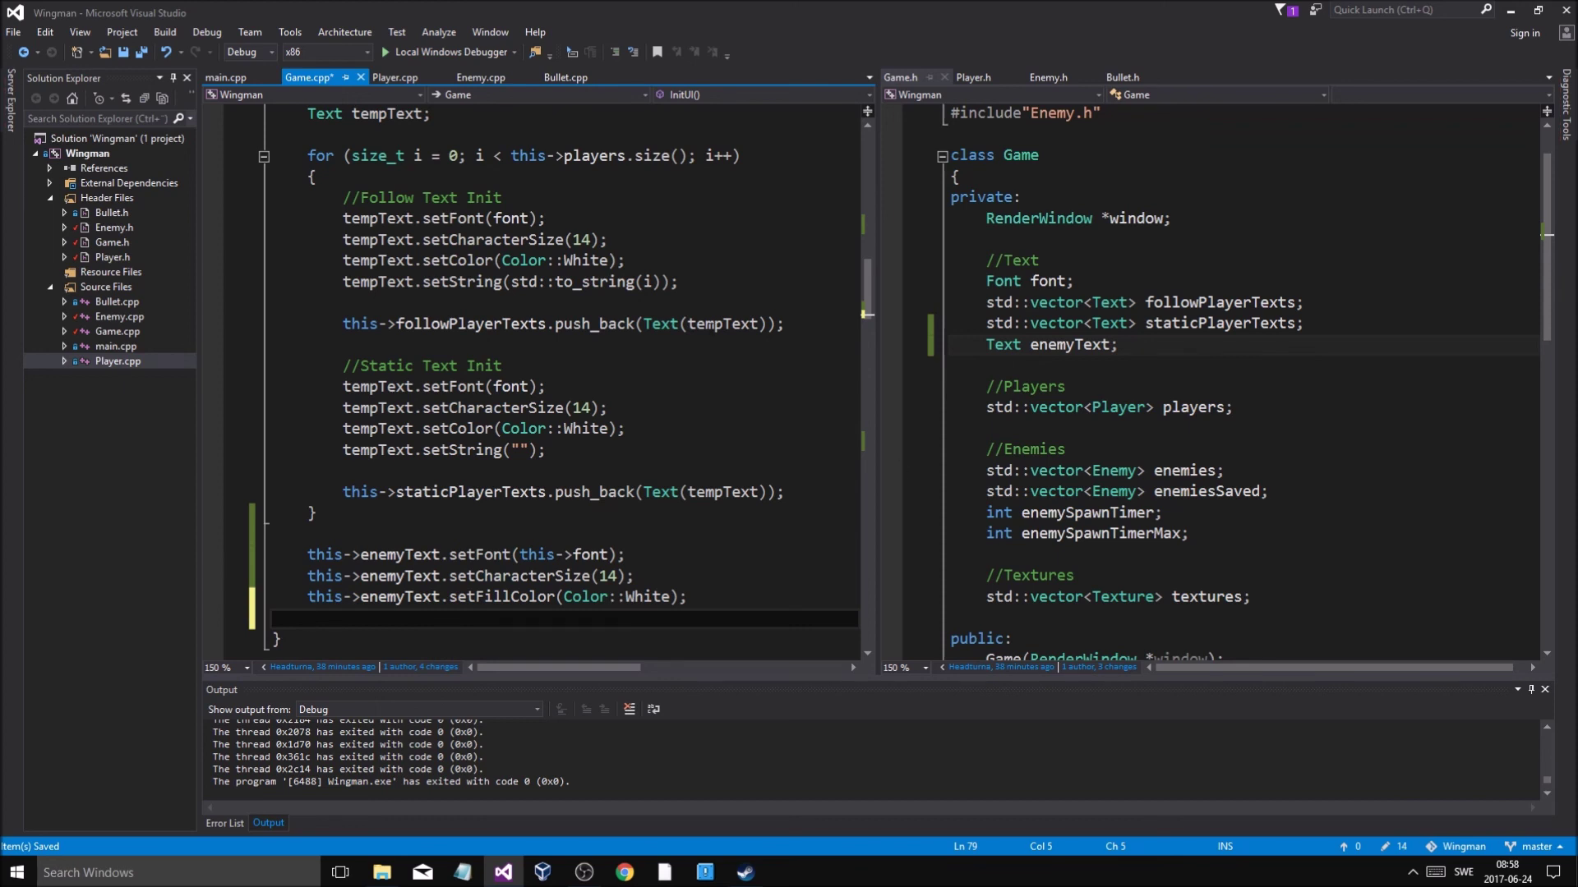
{"action": "left_click", "coordinate": [735, 596]}
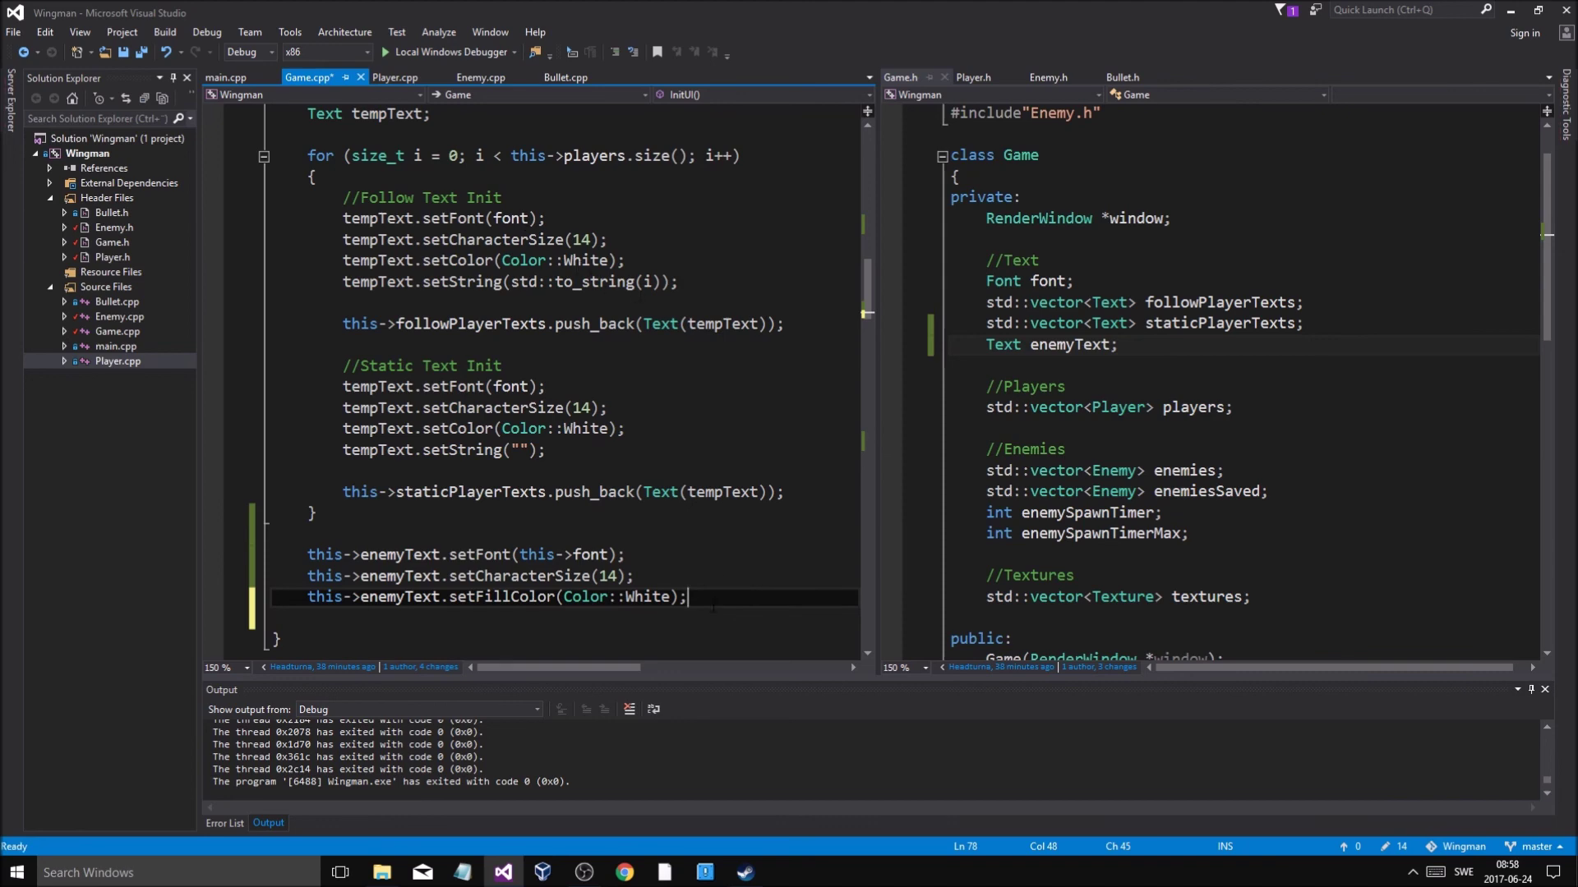
{"action": "scroll", "coordinate": [713, 607], "scroll_direction": "down", "scroll_amount": 2}
Delete the blank line after the enemy text setup, save Game.cpp, and move into Game::Draw
{"action": "left_click", "coordinate": [325, 499]}
{"action": "key", "text": "BackSpace"}
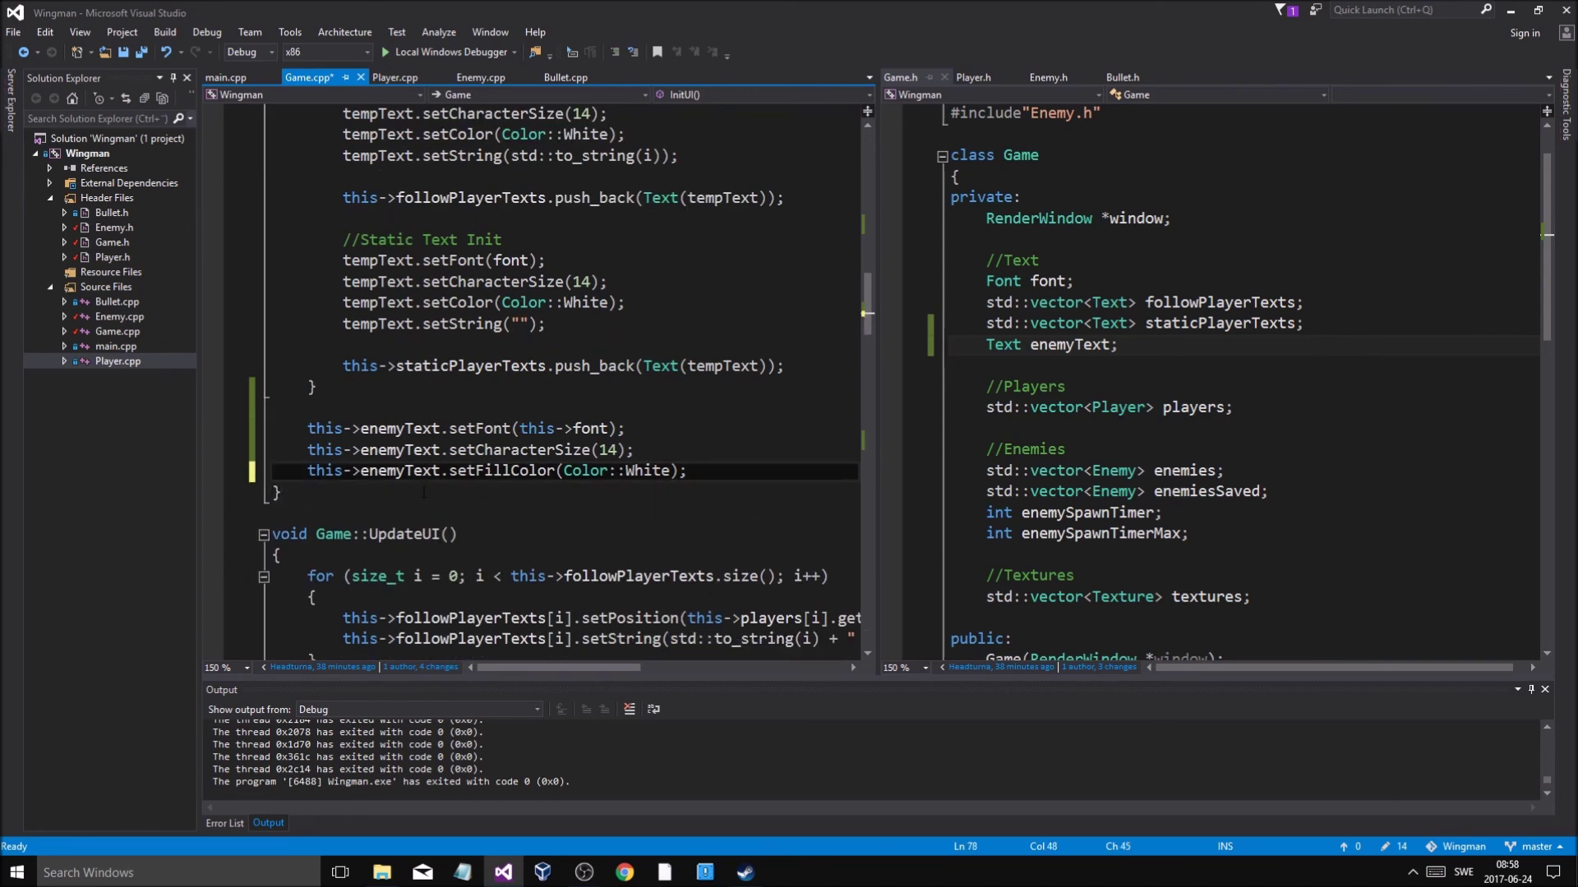
{"action": "key", "text": "ctrl+s"}
{"action": "left_click_drag", "start_coordinate": [868, 309], "coordinate": [884, 577]}
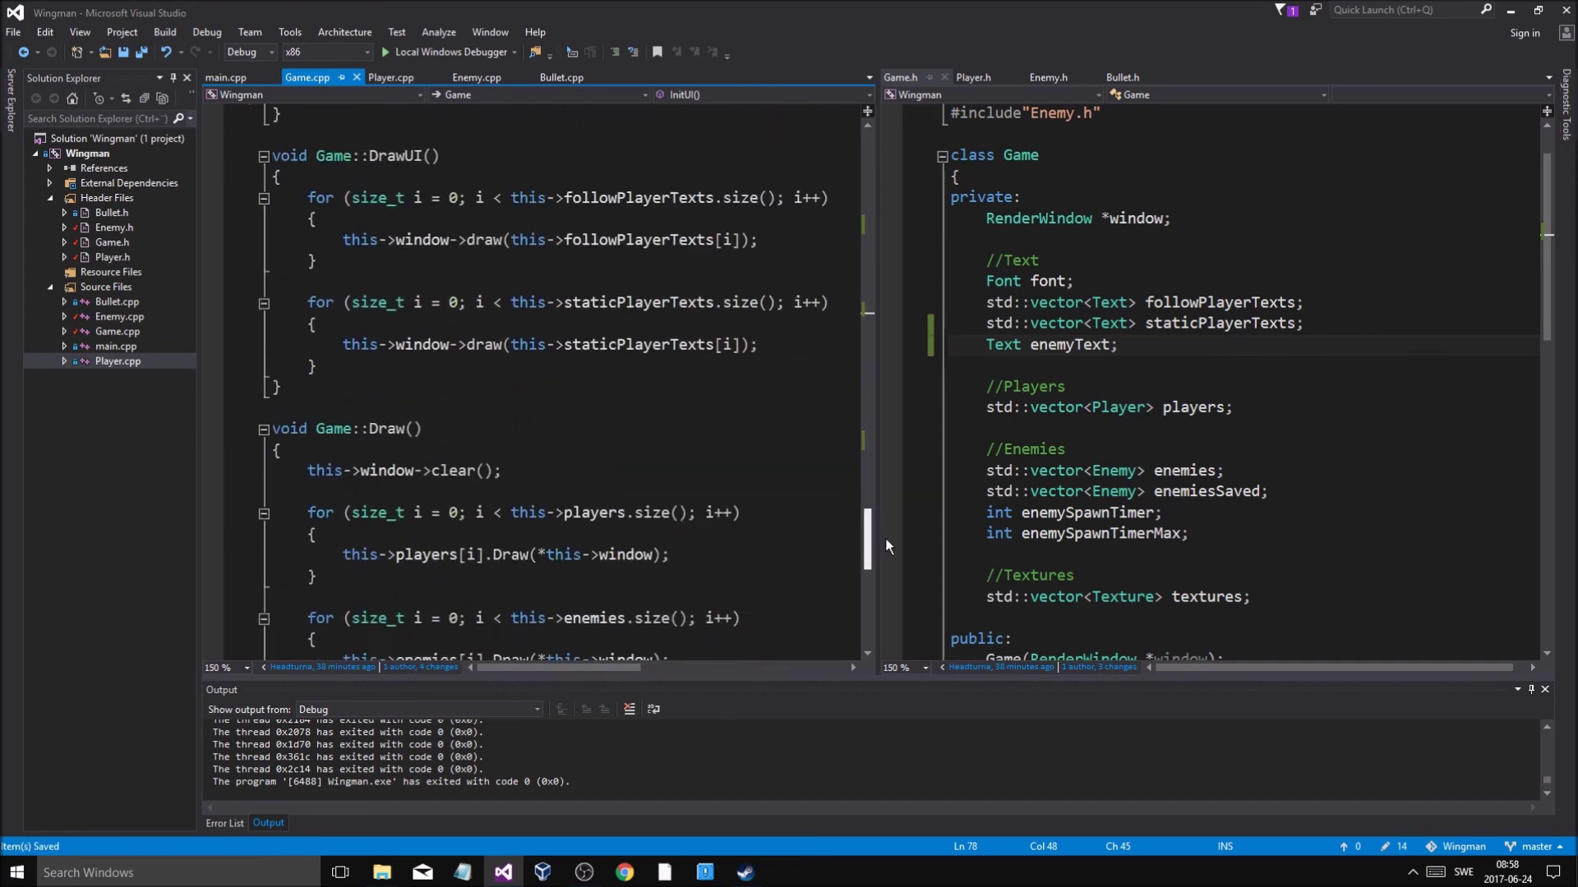
{"action": "scroll", "coordinate": [883, 570], "scroll_direction": "up", "scroll_amount": 1}
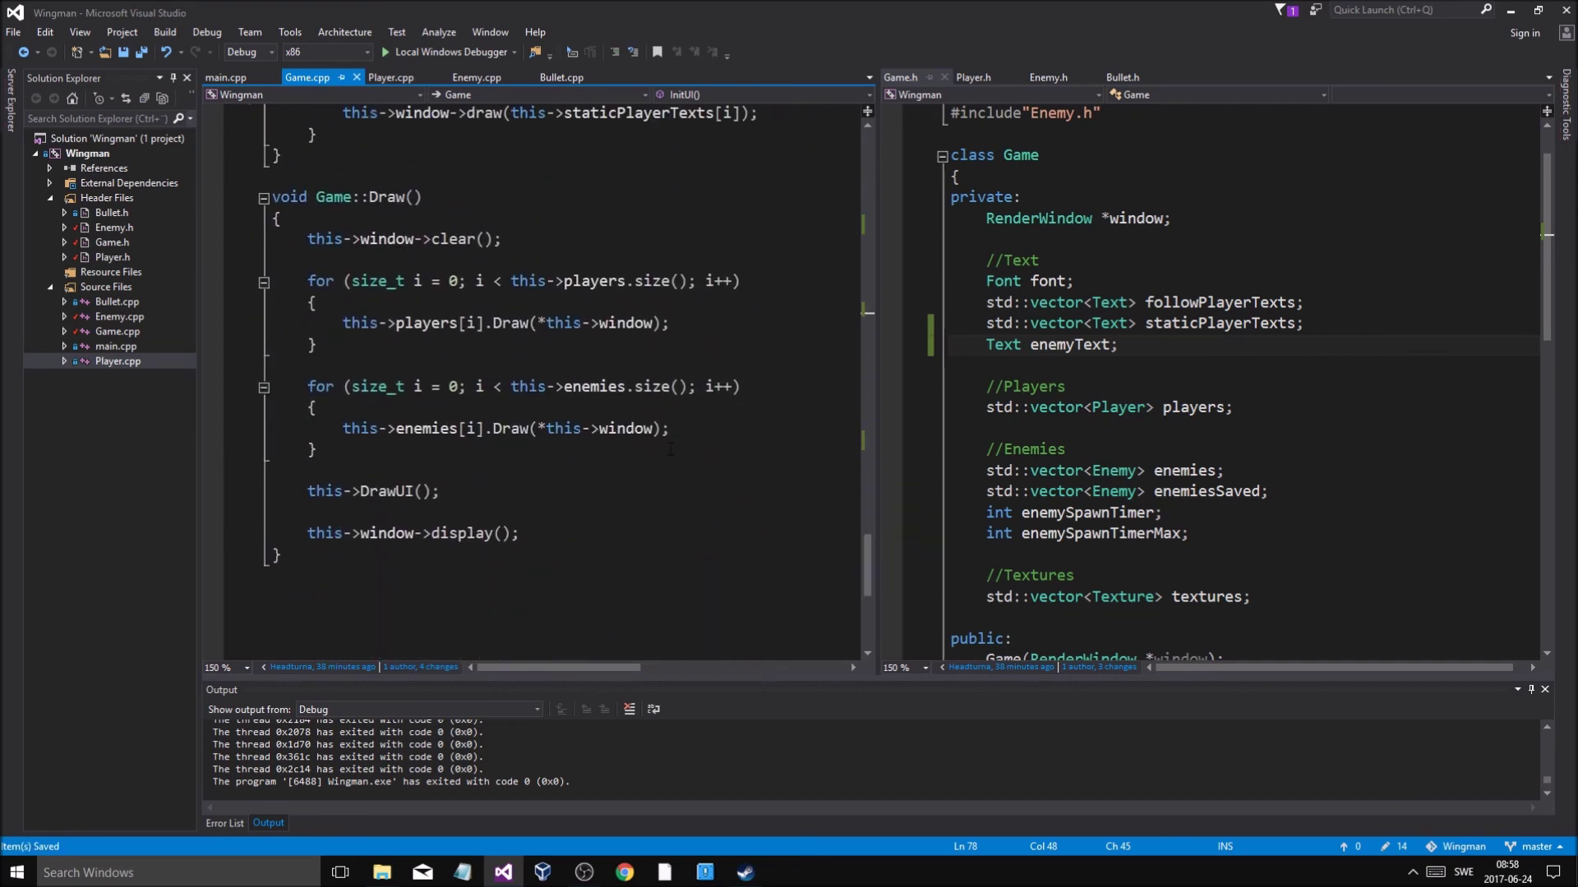
{"action": "left_click", "coordinate": [647, 411]}
{"action": "scroll", "coordinate": [690, 432], "scroll_direction": "up", "scroll_amount": 3}
{"action": "scroll", "coordinate": [730, 453], "scroll_direction": "up", "scroll_amount": 2}
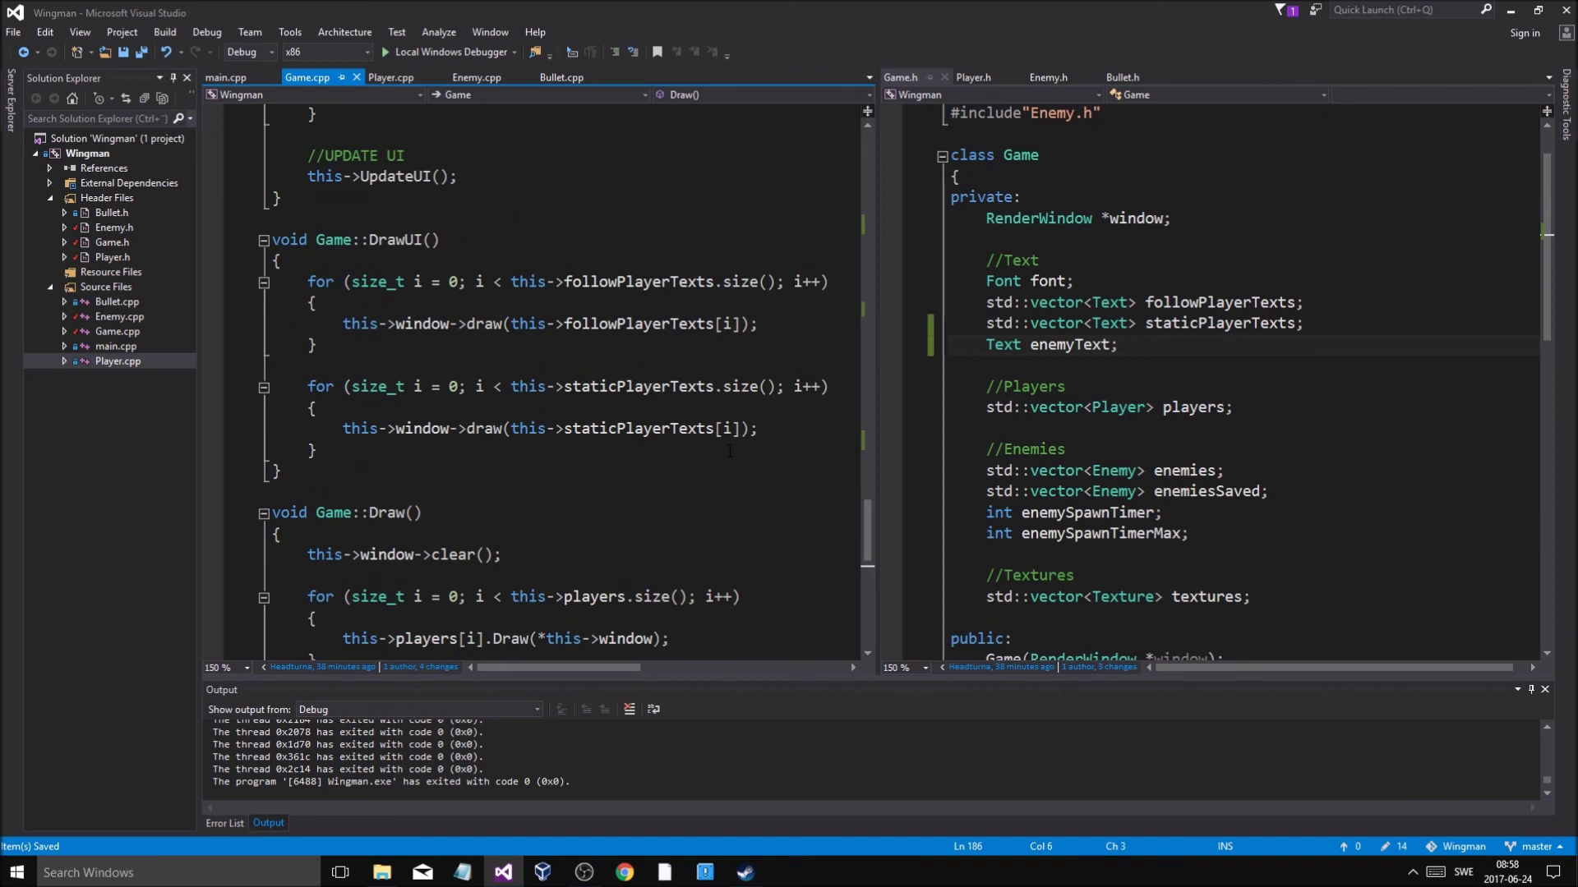
{"action": "scroll", "coordinate": [636, 417], "scroll_direction": "down", "scroll_amount": 2}
{"action": "scroll", "coordinate": [636, 417], "scroll_direction": "down", "scroll_amount": 3}
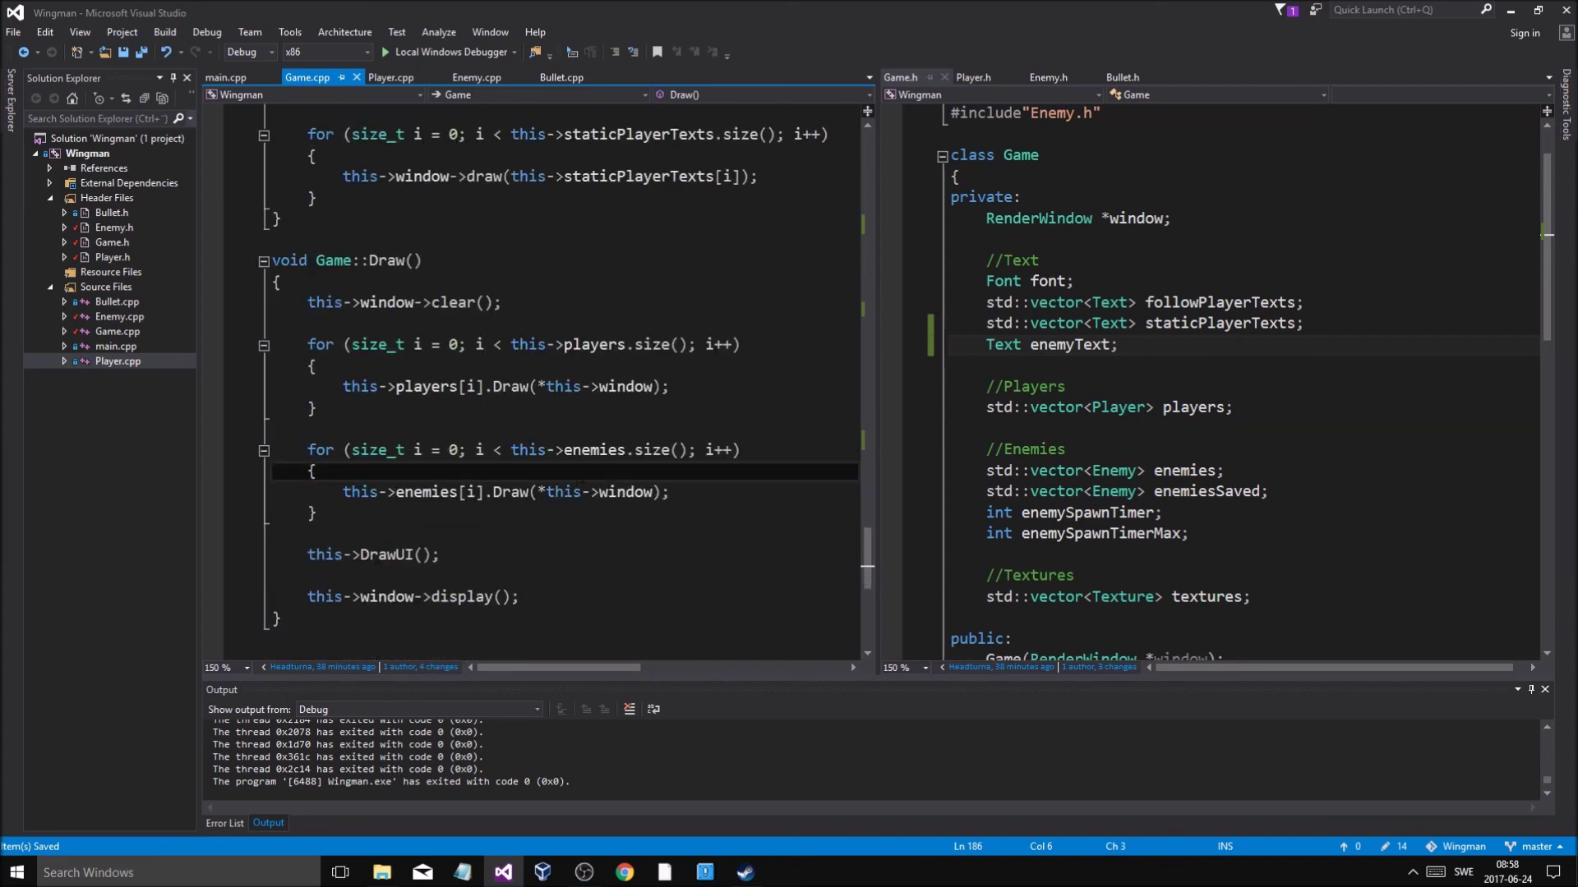
{"action": "scroll", "coordinate": [637, 417], "scroll_direction": "down", "scroll_amount": 1}
{"action": "scroll", "coordinate": [637, 416], "scroll_direction": "up", "scroll_amount": 3}
{"action": "scroll", "coordinate": [513, 505], "scroll_direction": "down", "scroll_amount": 3}
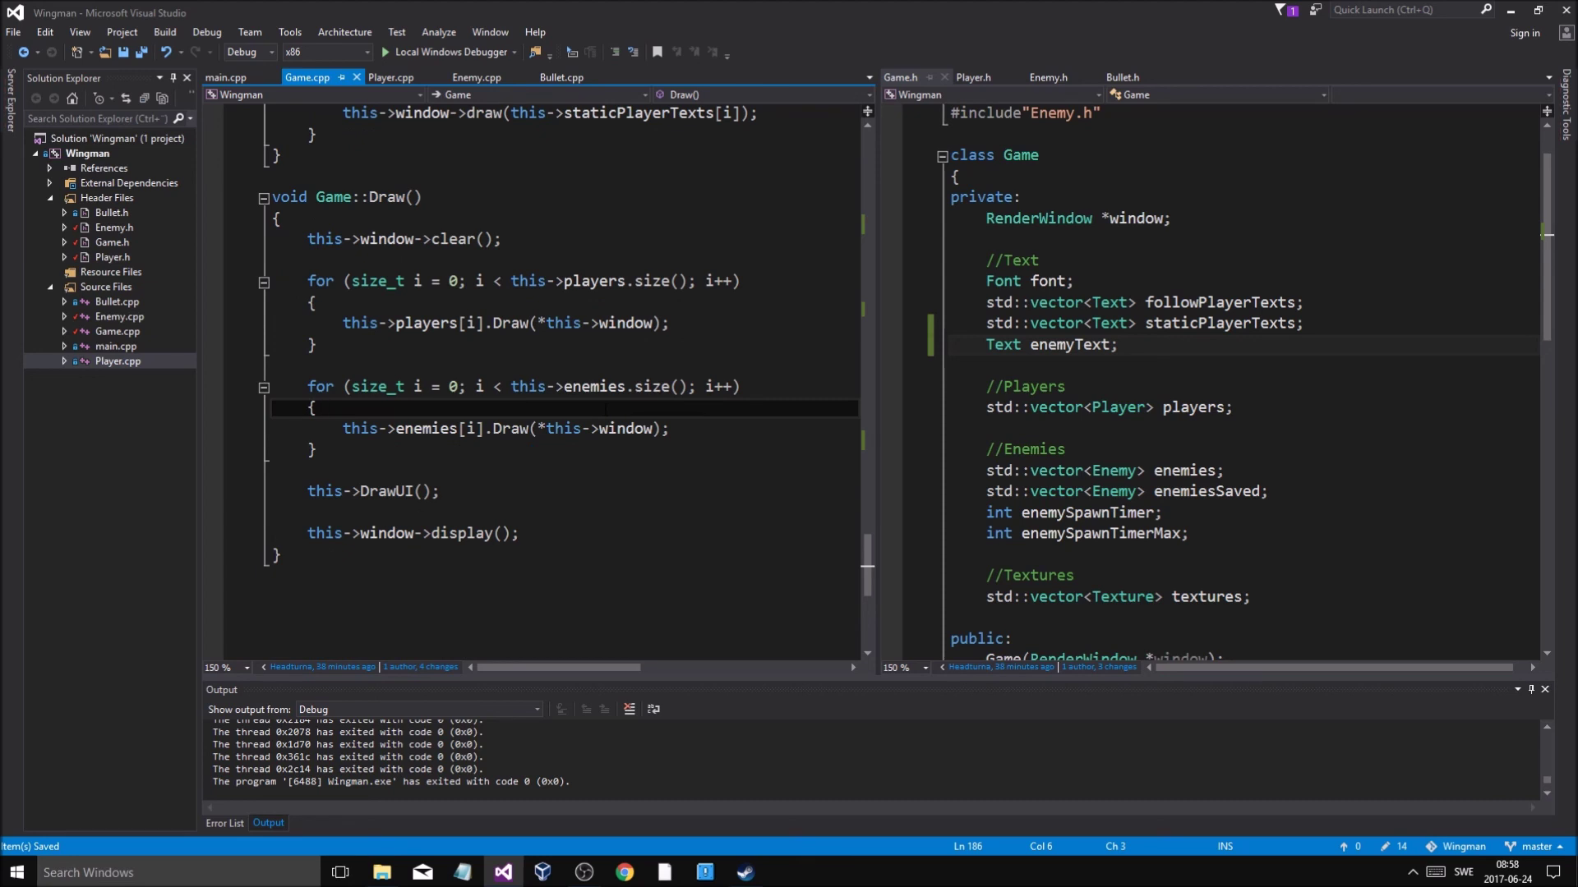
Add this->enemyText.setPosition(this->enemies[i].getPosition()); inside the Draw enemy loop and save
{"action": "key", "text": "Return"}
{"action": "type", "text": "this"}
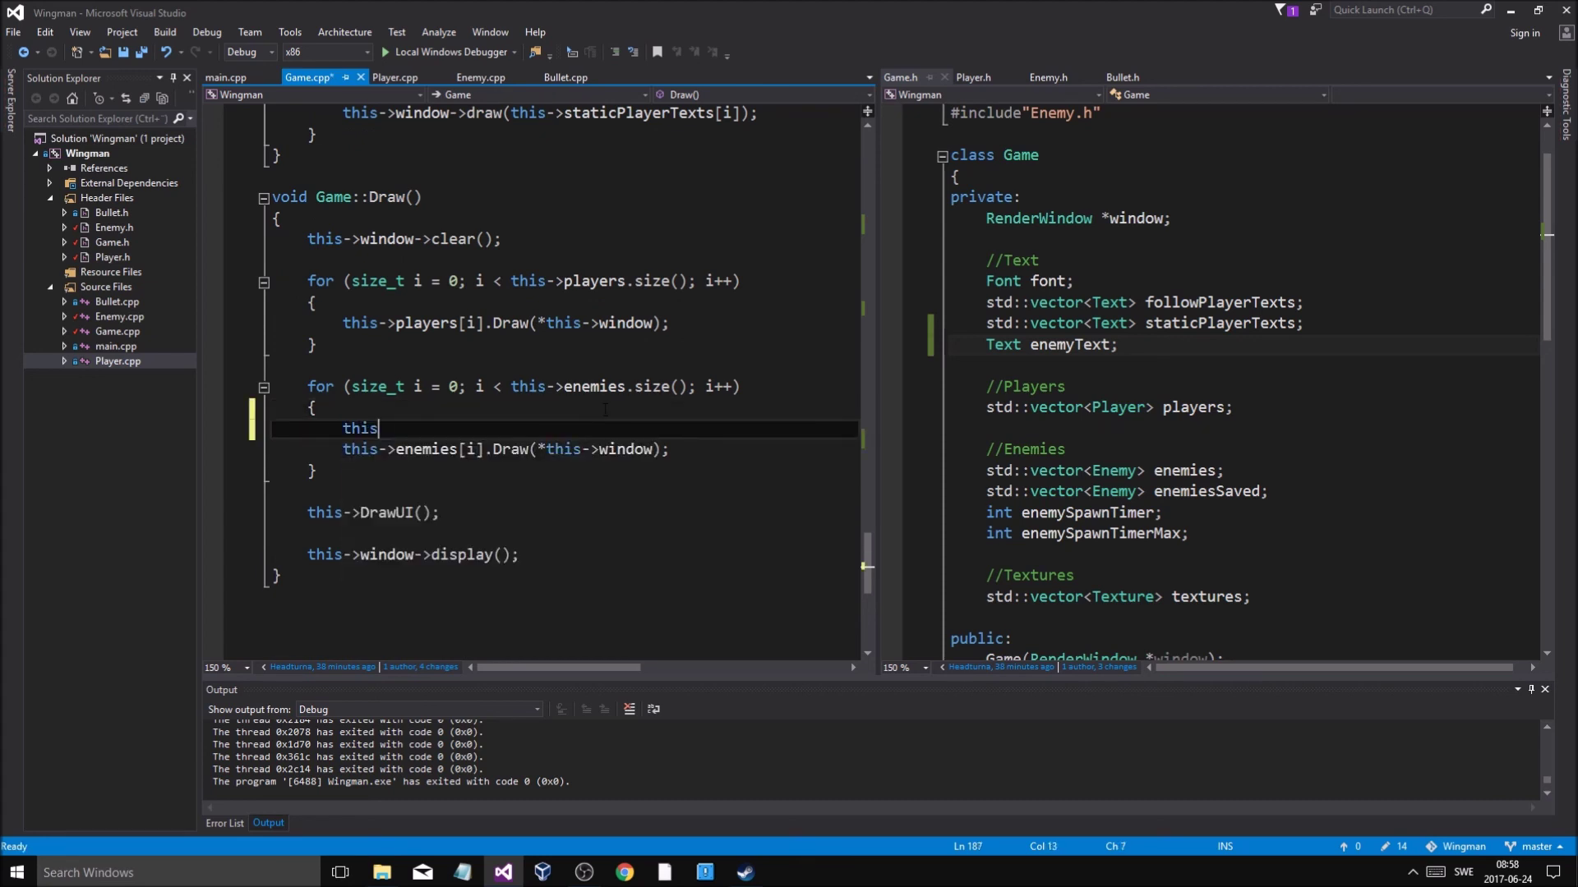
{"action": "type", "text": "->>"}
{"action": "key", "text": "BackSpace"}
{"action": "type", "text": "ene"}
{"action": "type", "text": "my"}
{"action": "type", "text": "Tex"}
{"action": "type", "text": "-"}
{"action": "type", "text": "setA"}
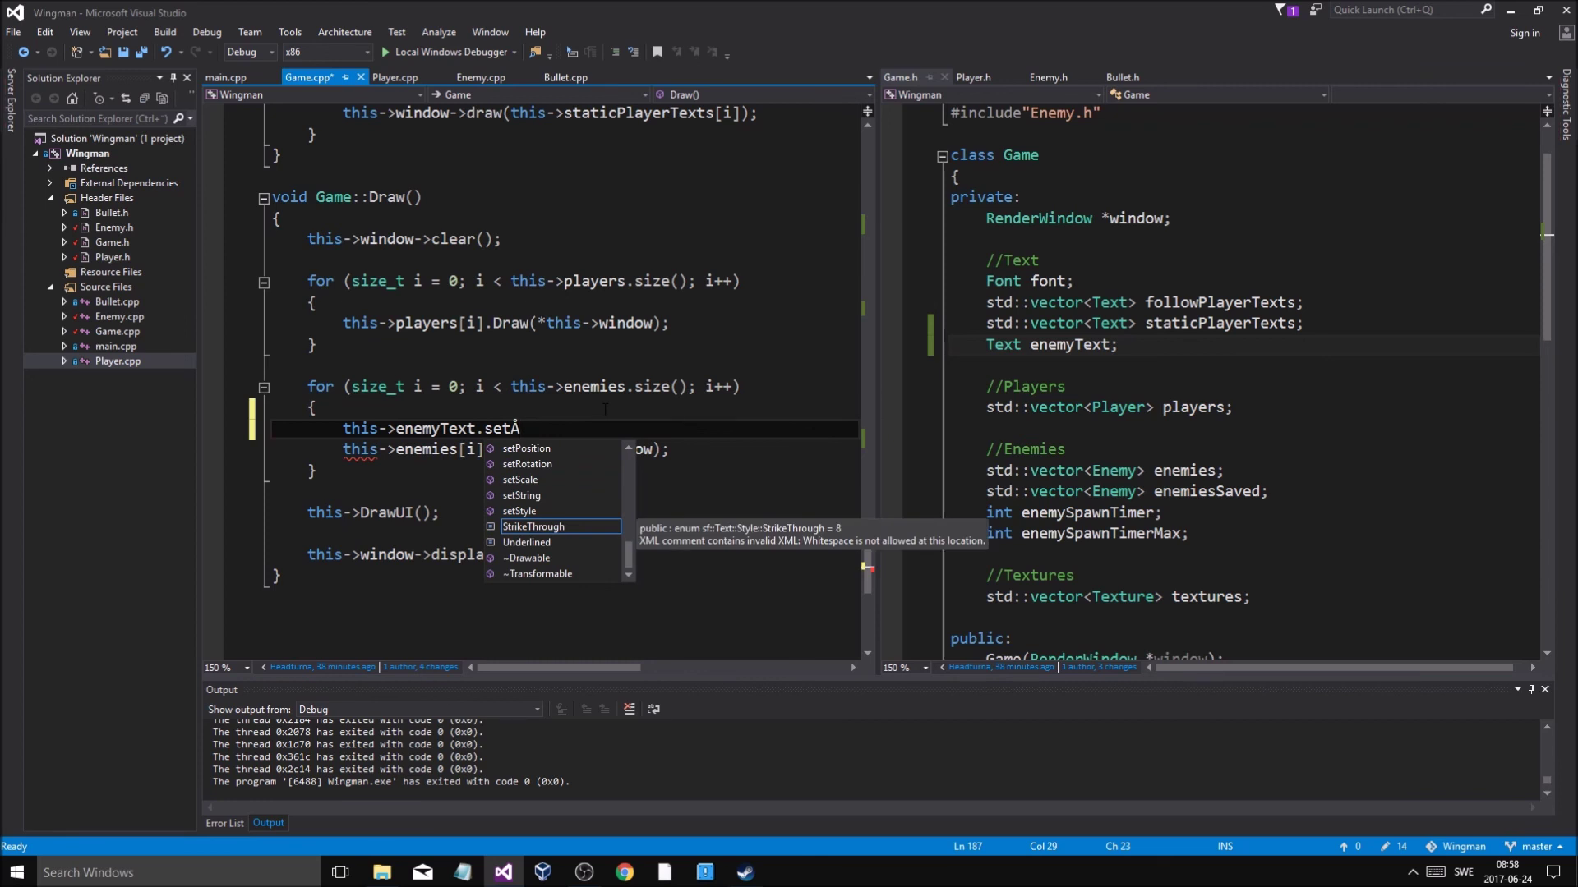
{"action": "key", "text": "BackSpace"}
{"action": "type", "text": "p"}
{"action": "key", "text": "Tab"}
{"action": "type", "text": "("}
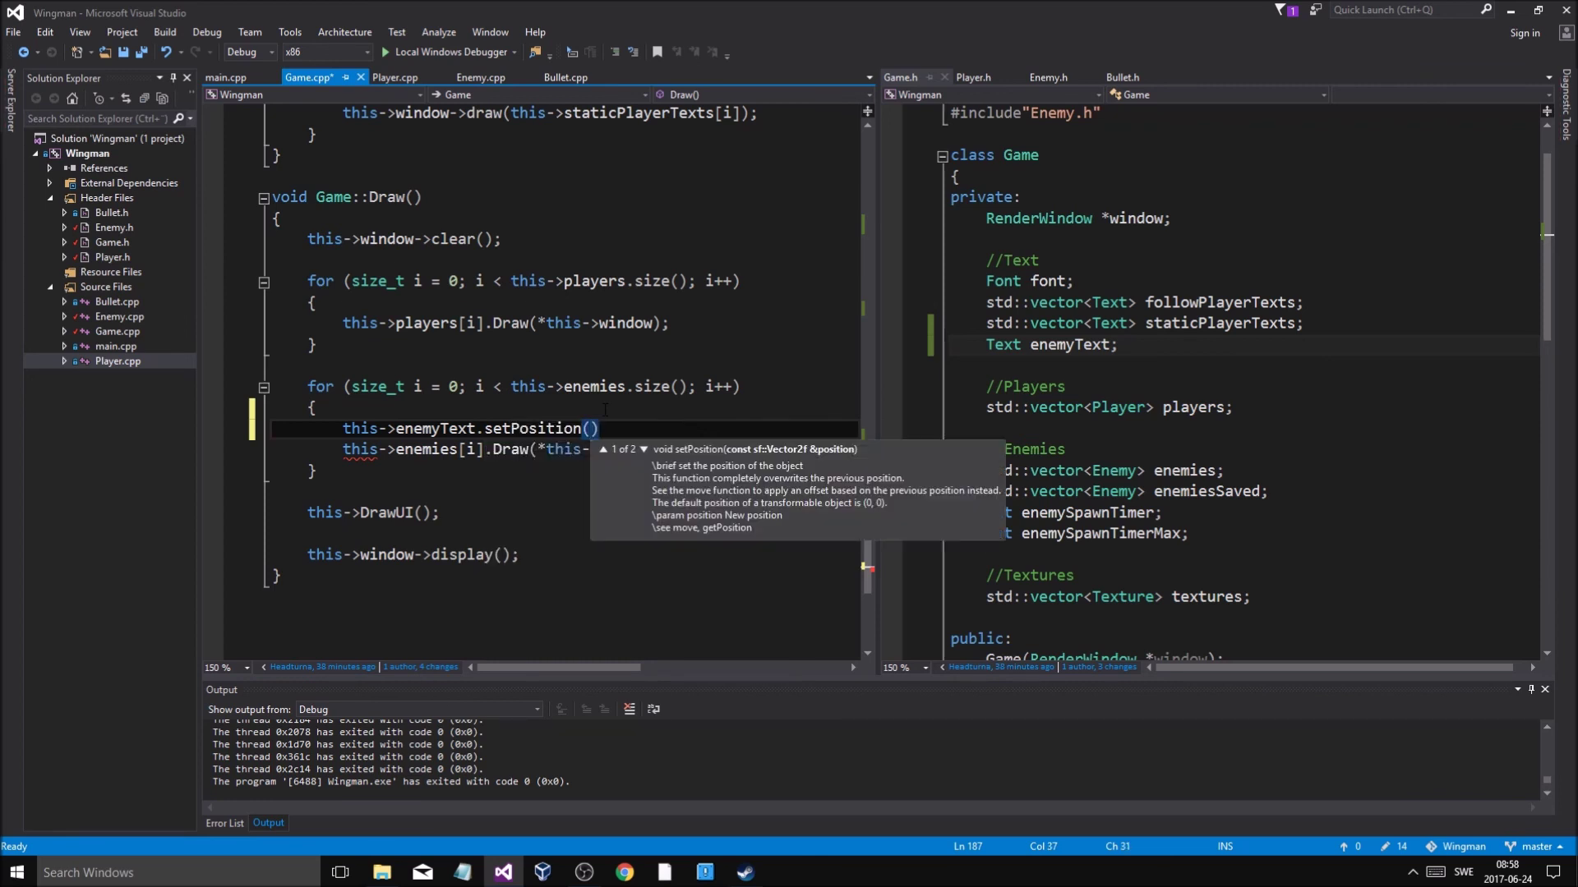
{"action": "type", "text": "this->ene"}
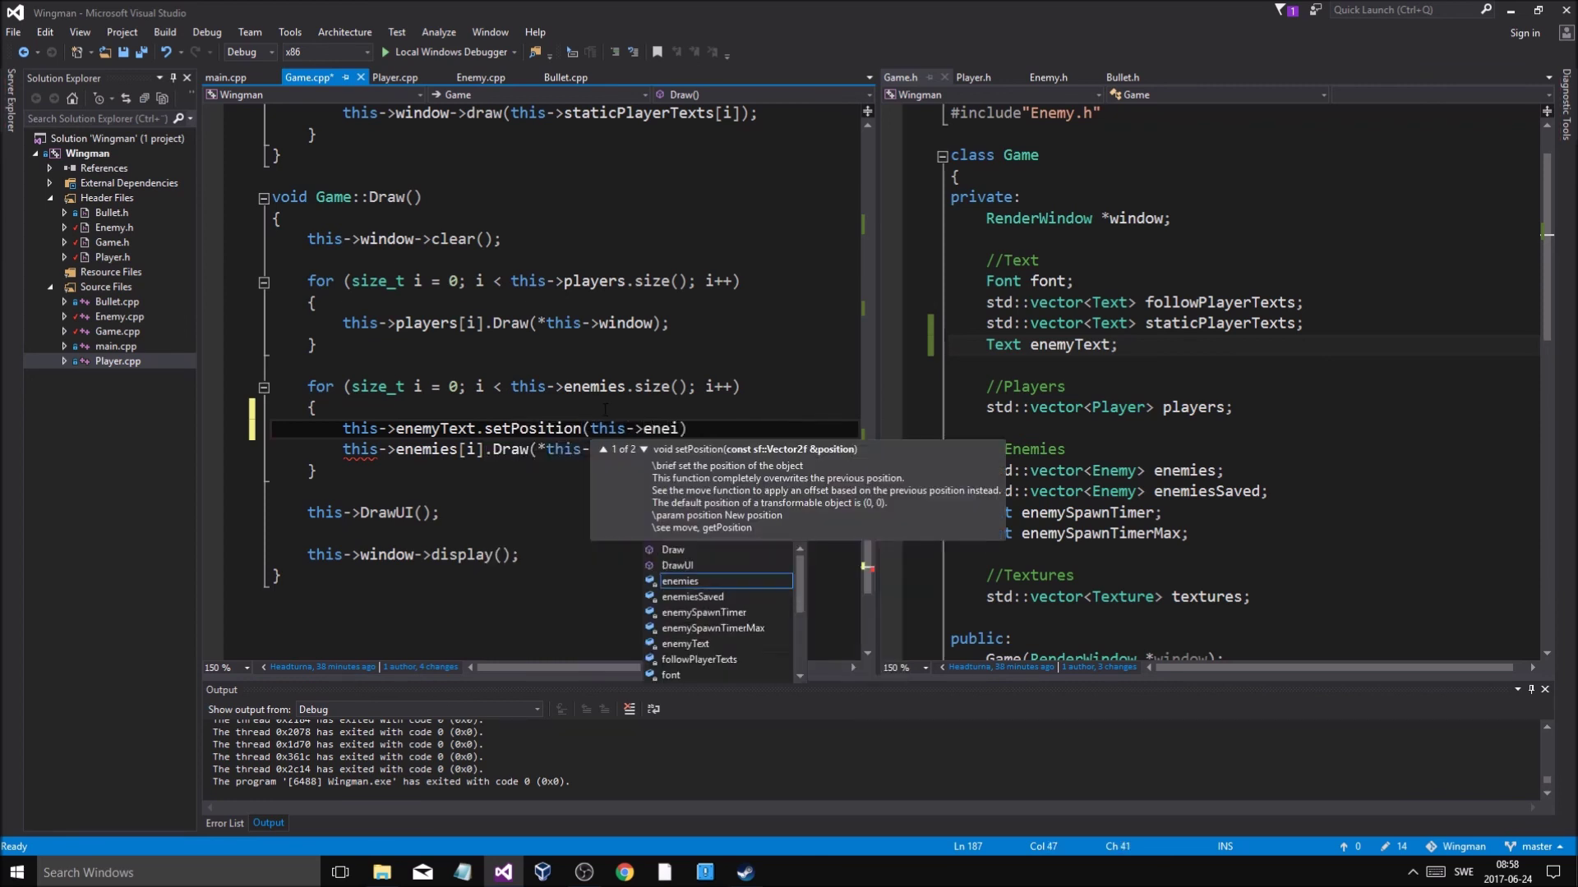
{"action": "type", "text": "mies[i"}
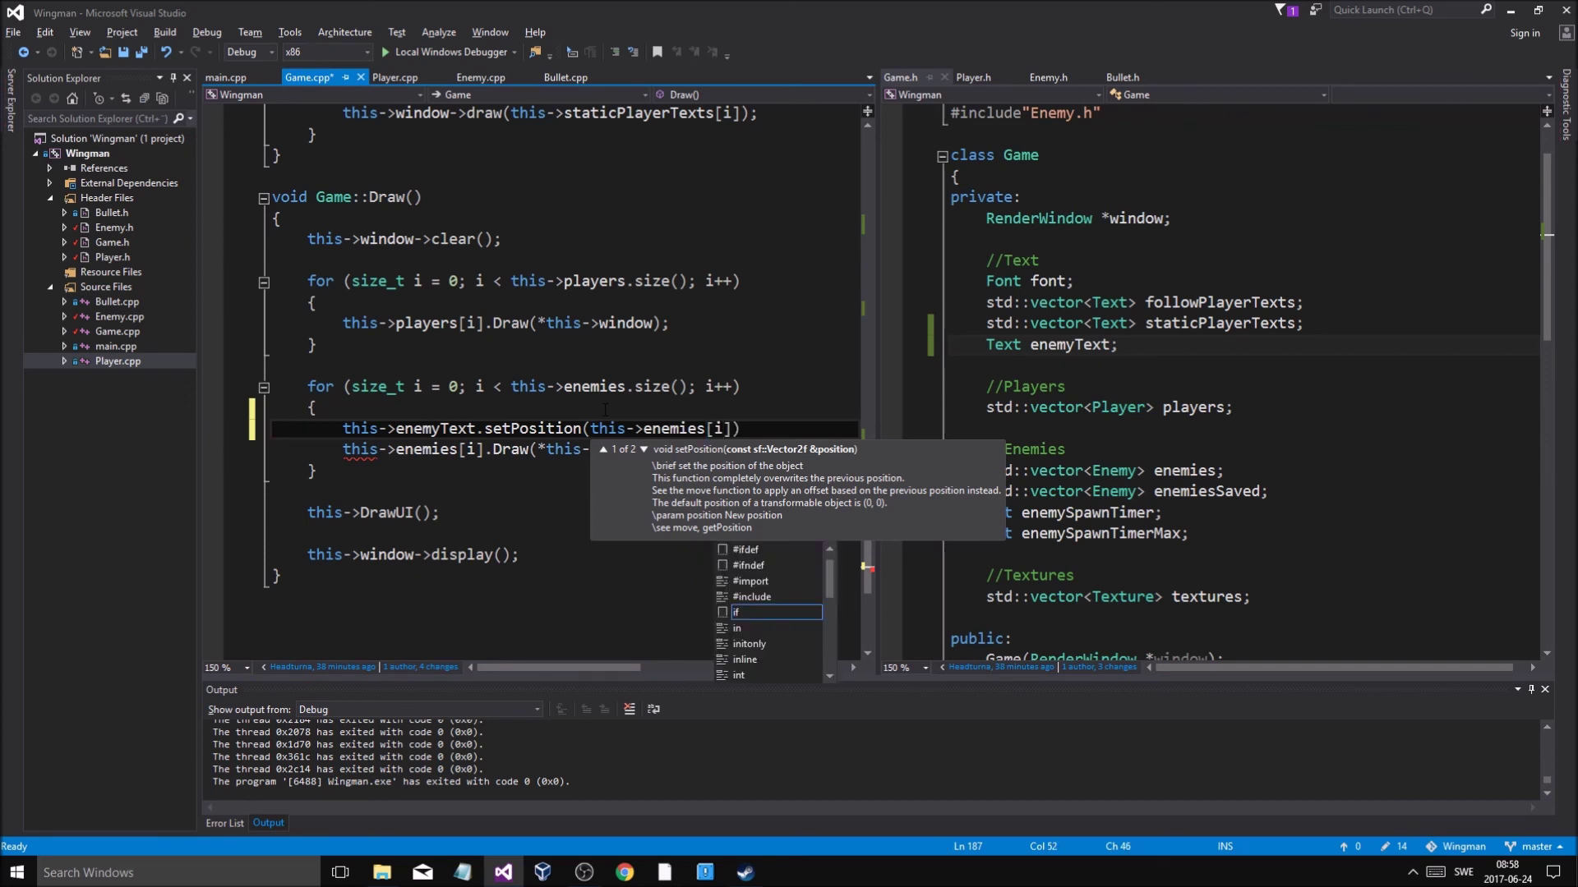
{"action": "type", "text": "].get"}
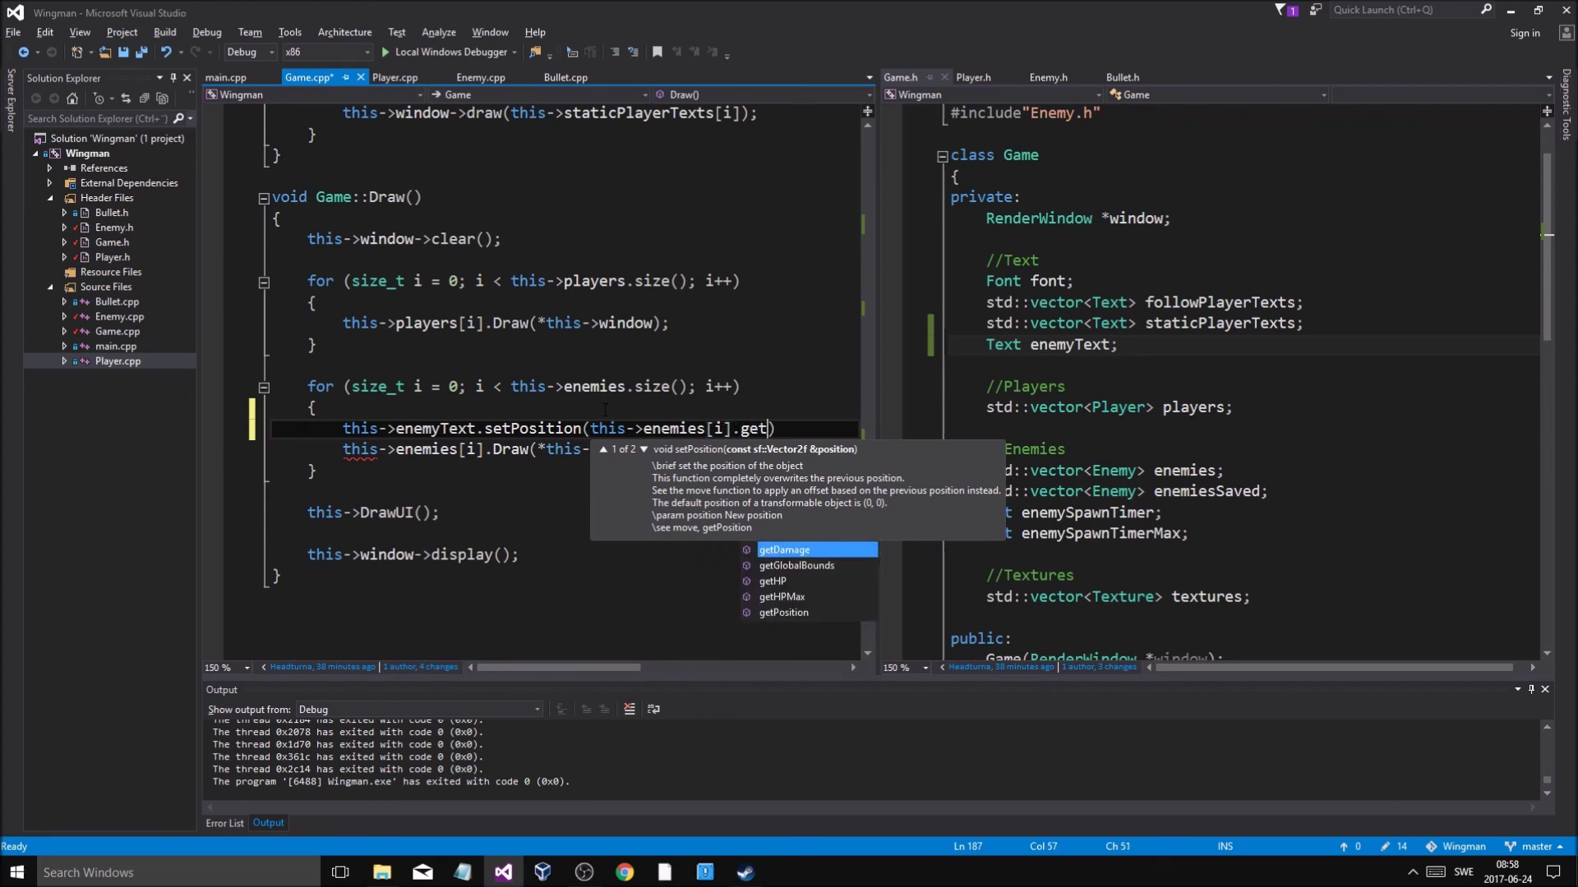
{"action": "type", "text": "Position()"}
{"action": "key", "text": "ctrl+s"}
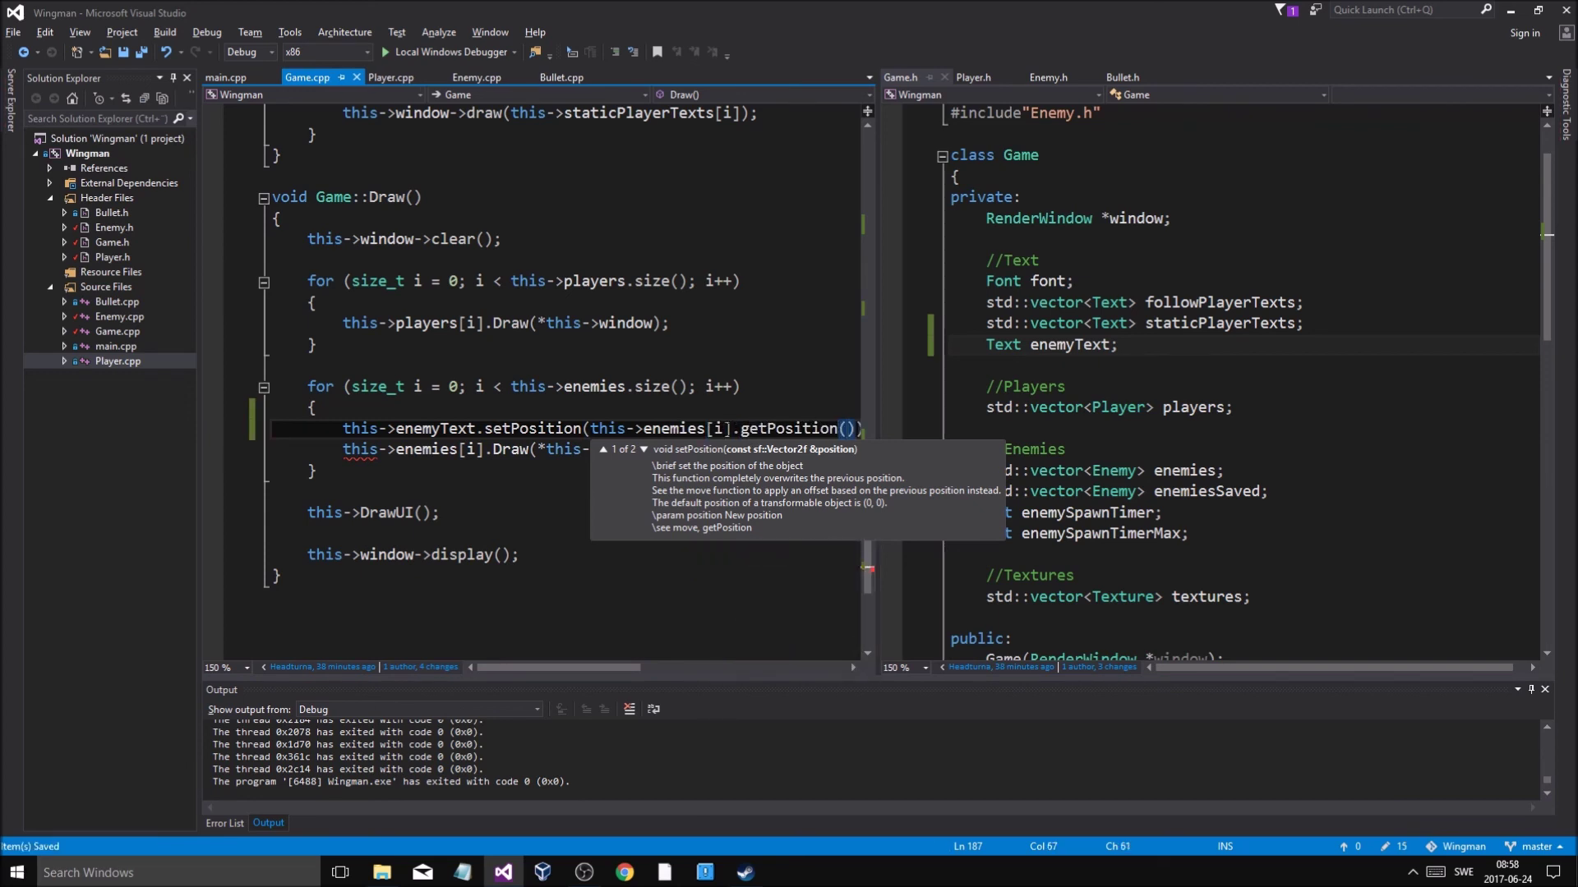
{"action": "key", "text": "Escape"}
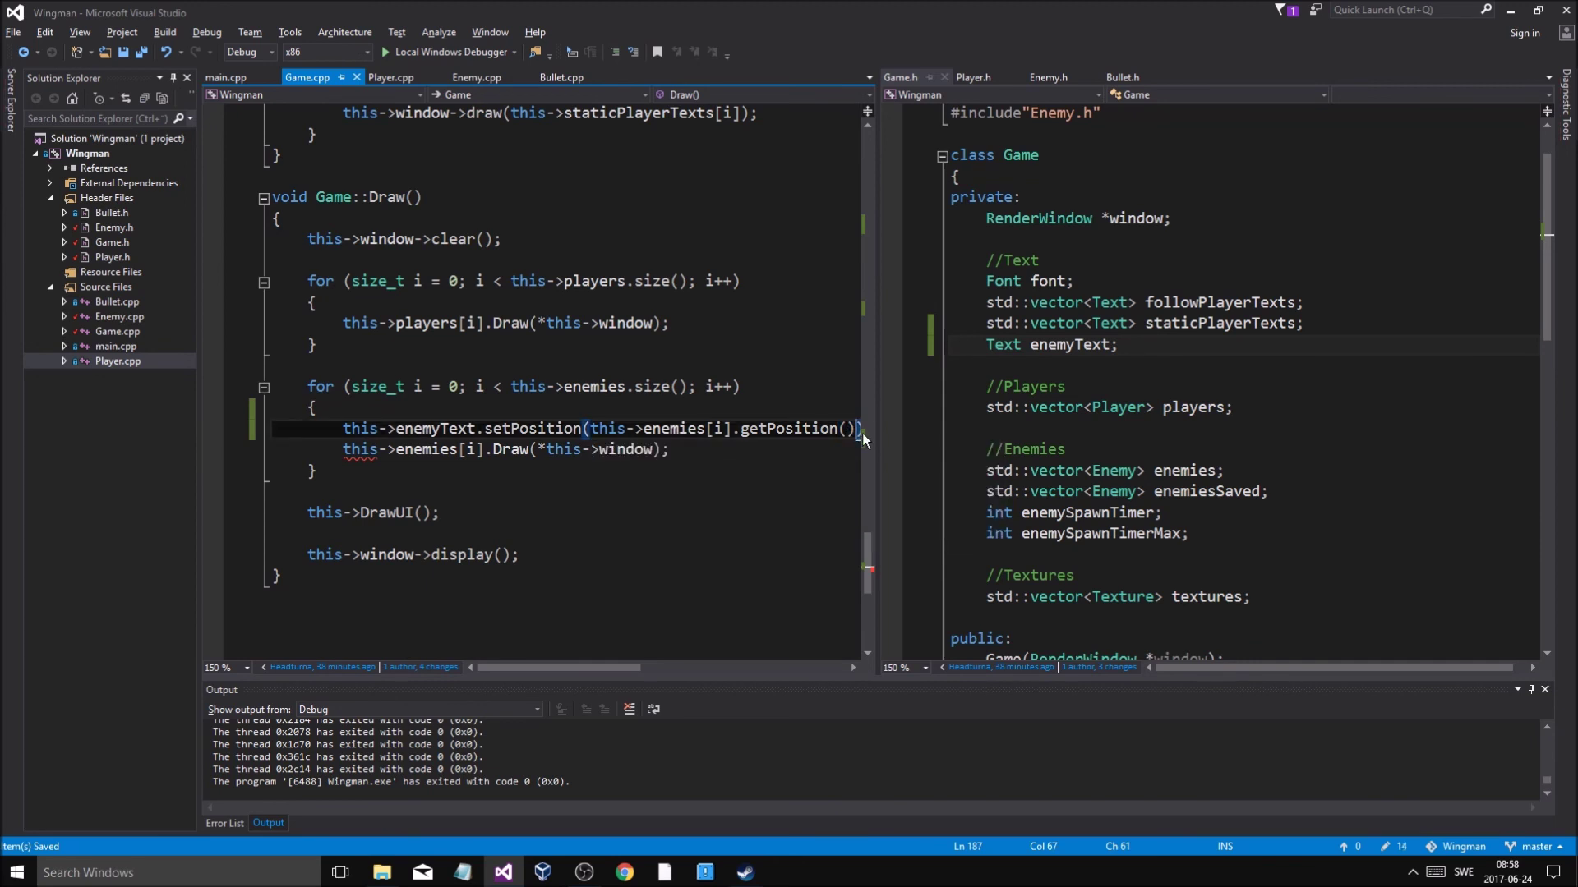
{"action": "type", "text": ");"}
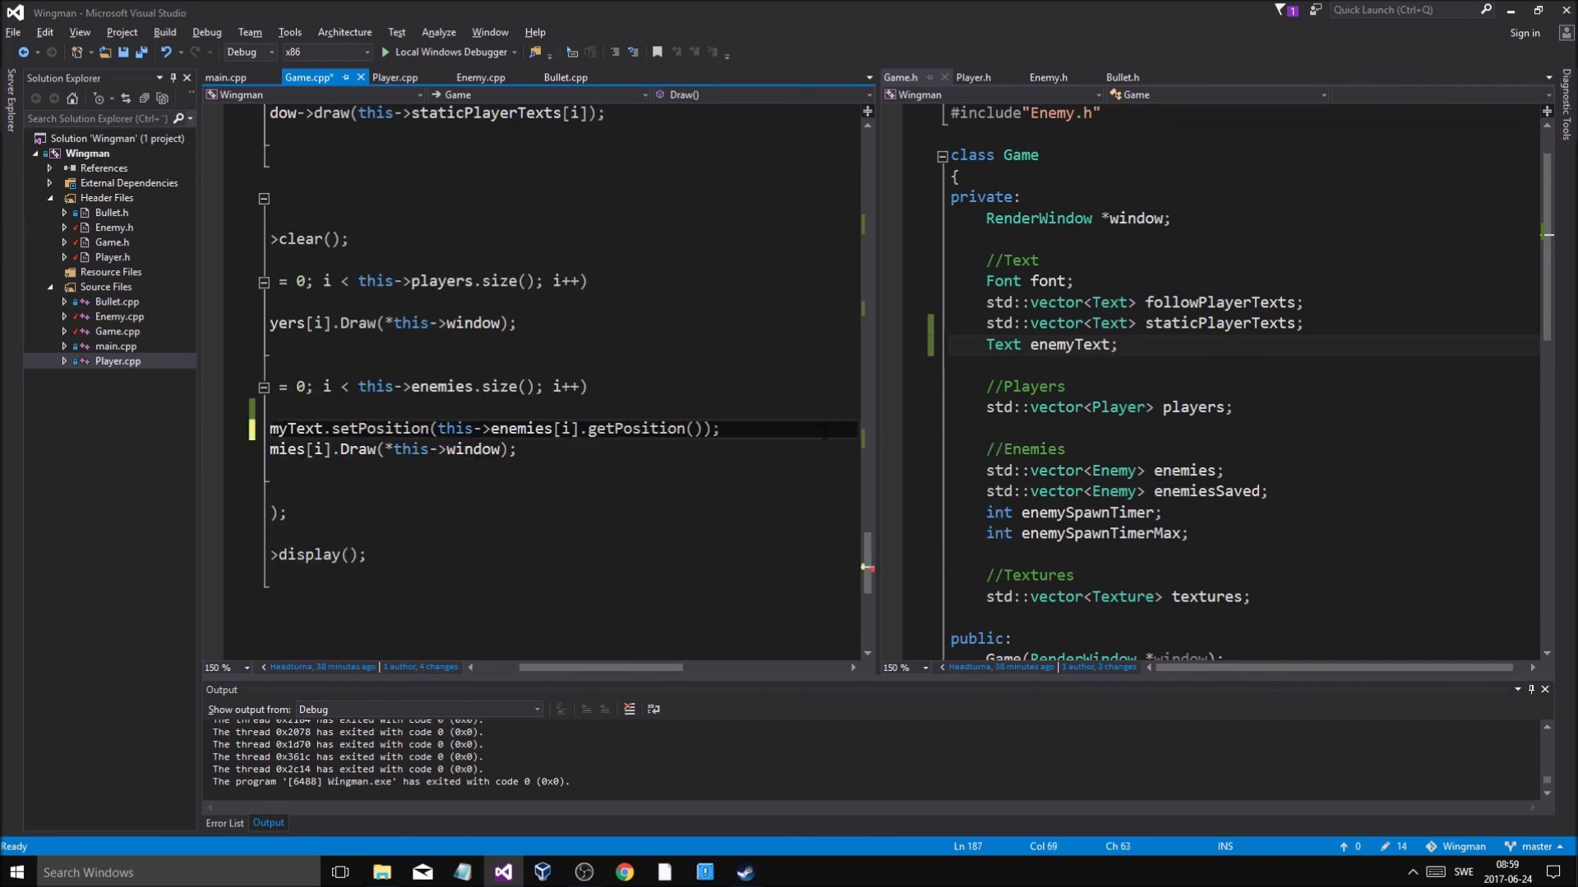
{"action": "key", "text": "Return"}
{"action": "key", "text": "ctrl+s"}
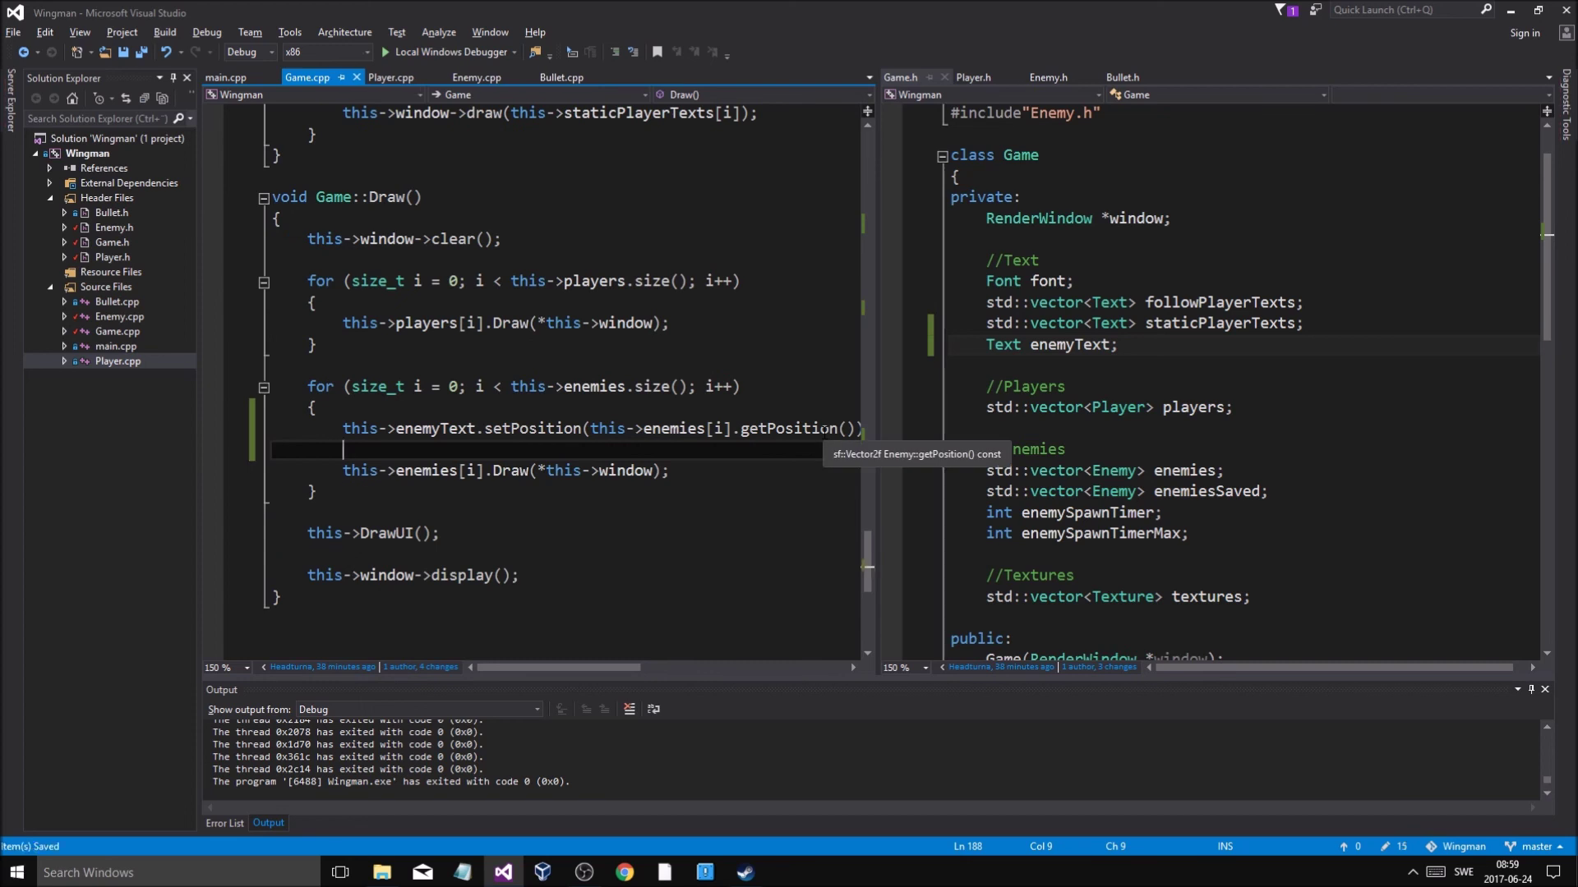
{"action": "type", "text": "t"}
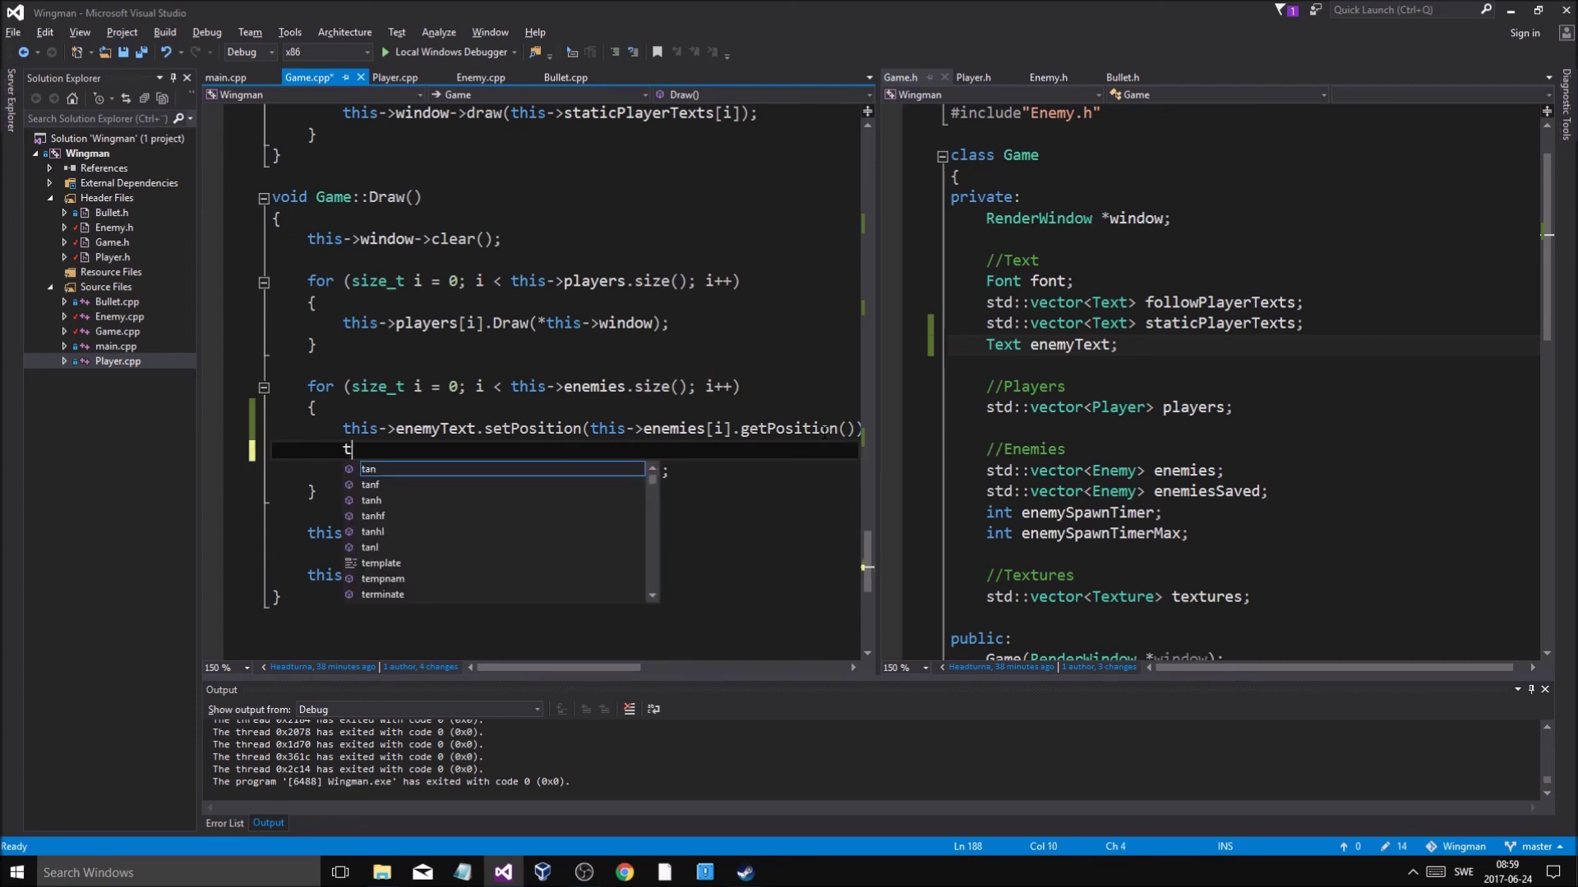
{"action": "type", "text": "his->enemyTex"}
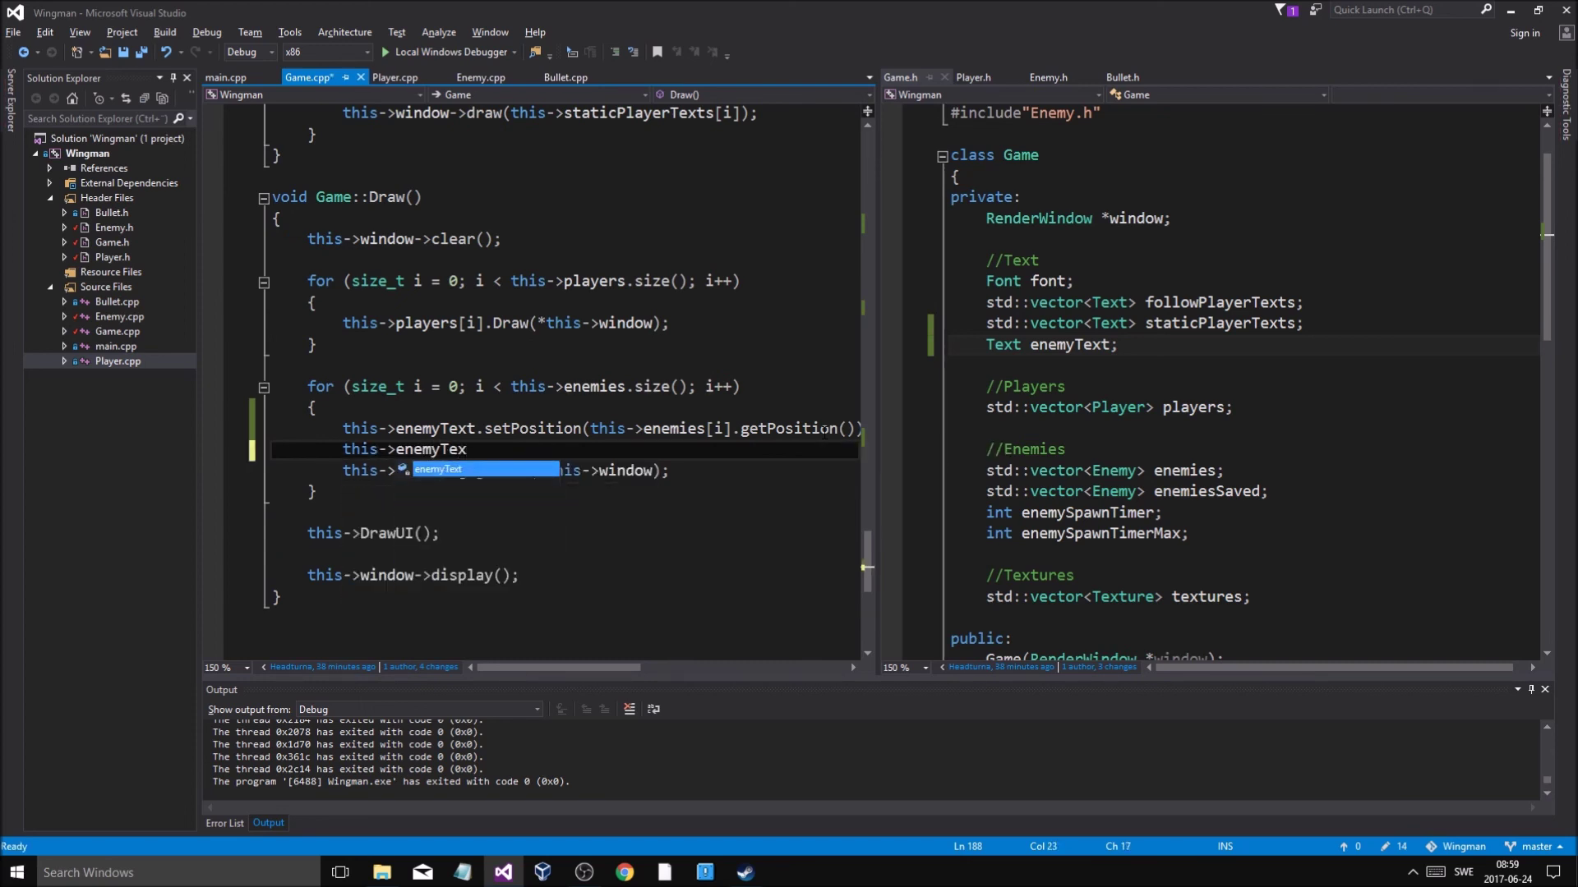
{"action": "type", "text": "t.setS"}
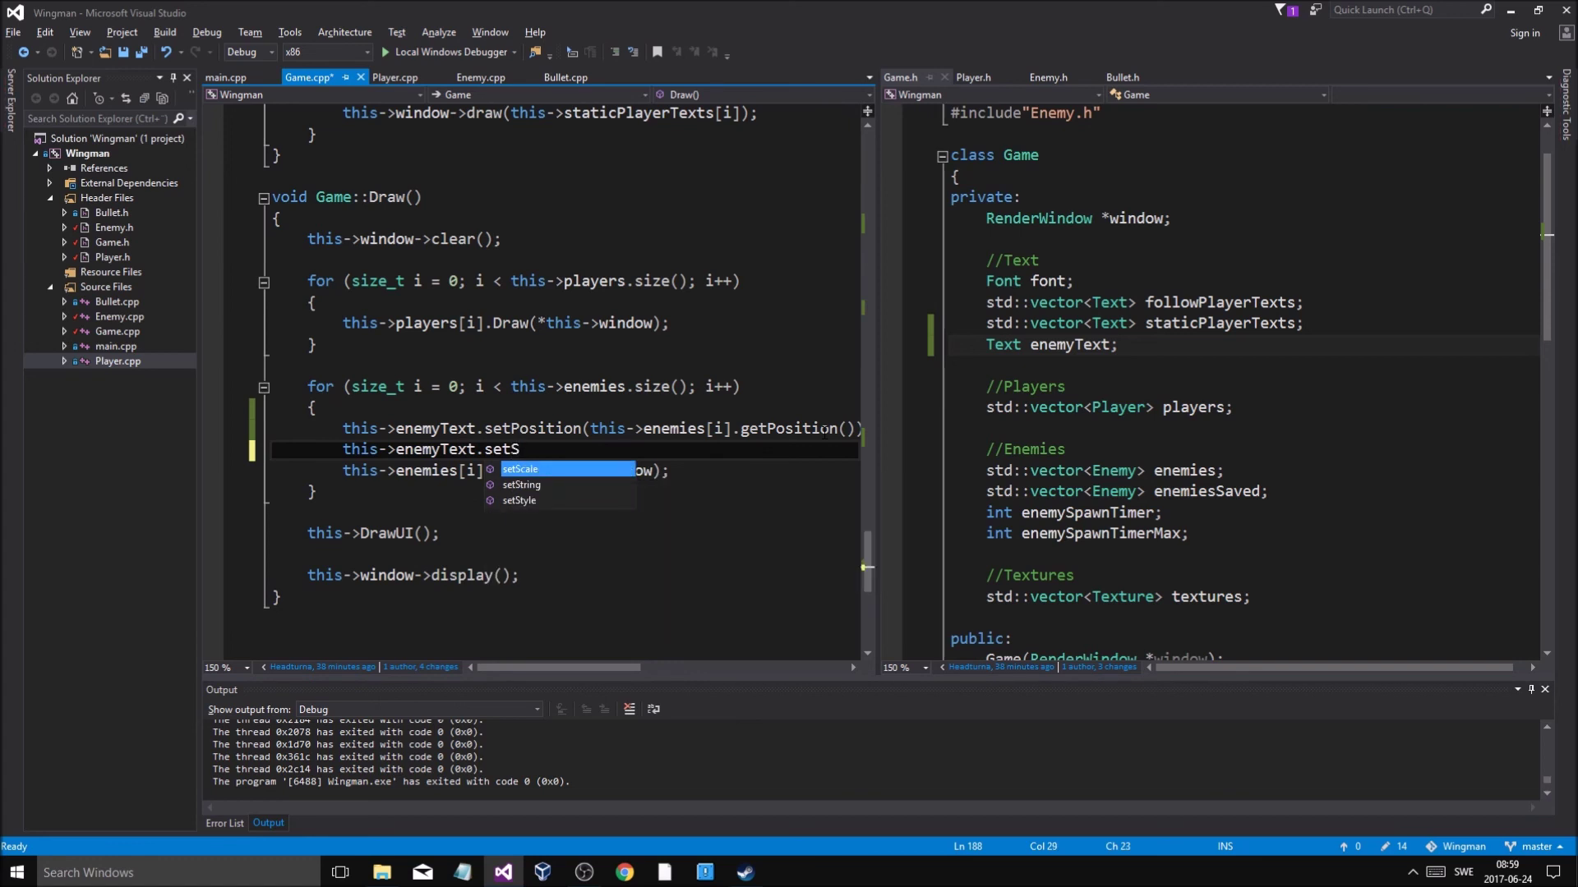
{"action": "type", "text": "tring("}
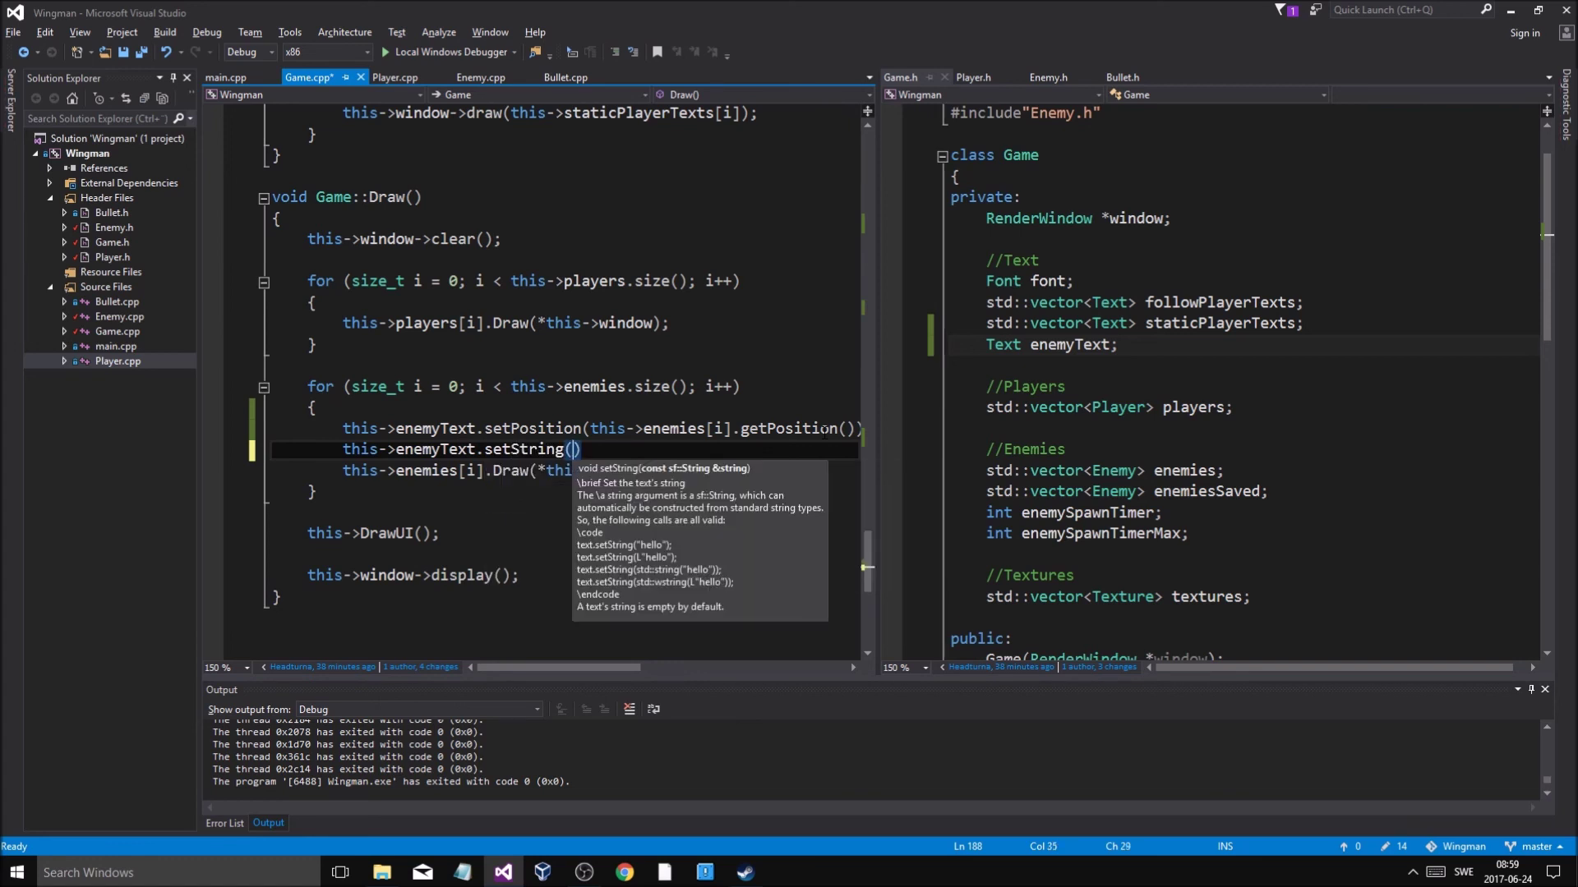
{"action": "type", "text": "this->enemies."}
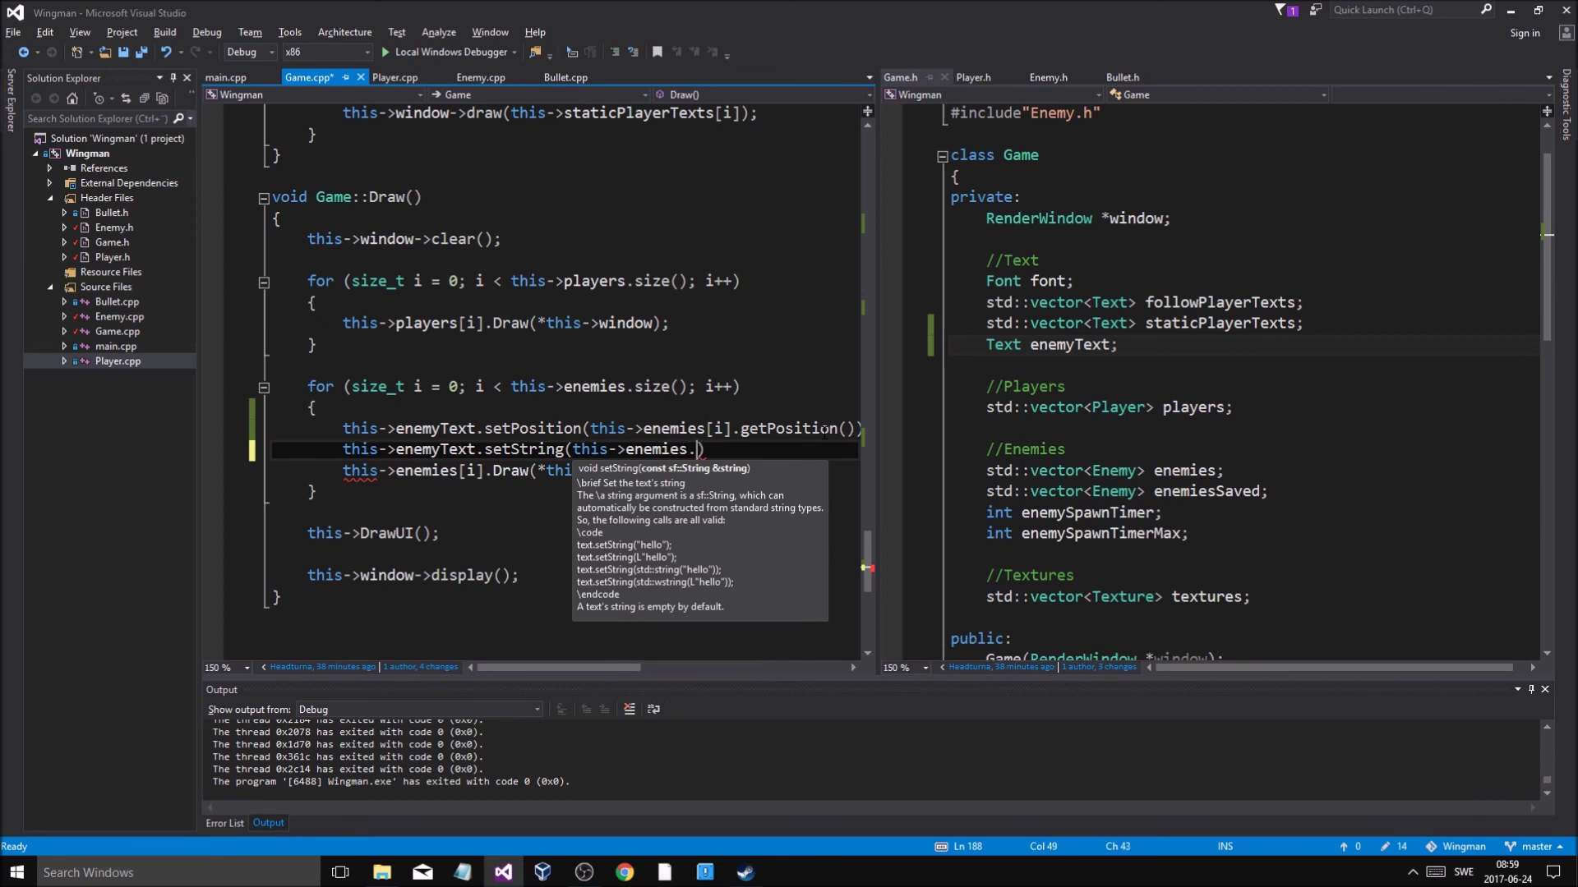
{"action": "type", "text": "get"}
Set enemyText's string to std::to_string(this->enemies[i].getHP), breaking the line before the conversion
{"action": "key", "text": "BackSpace"}
{"action": "key", "text": "BackSpace"}
{"action": "key", "text": "BackSpace"}
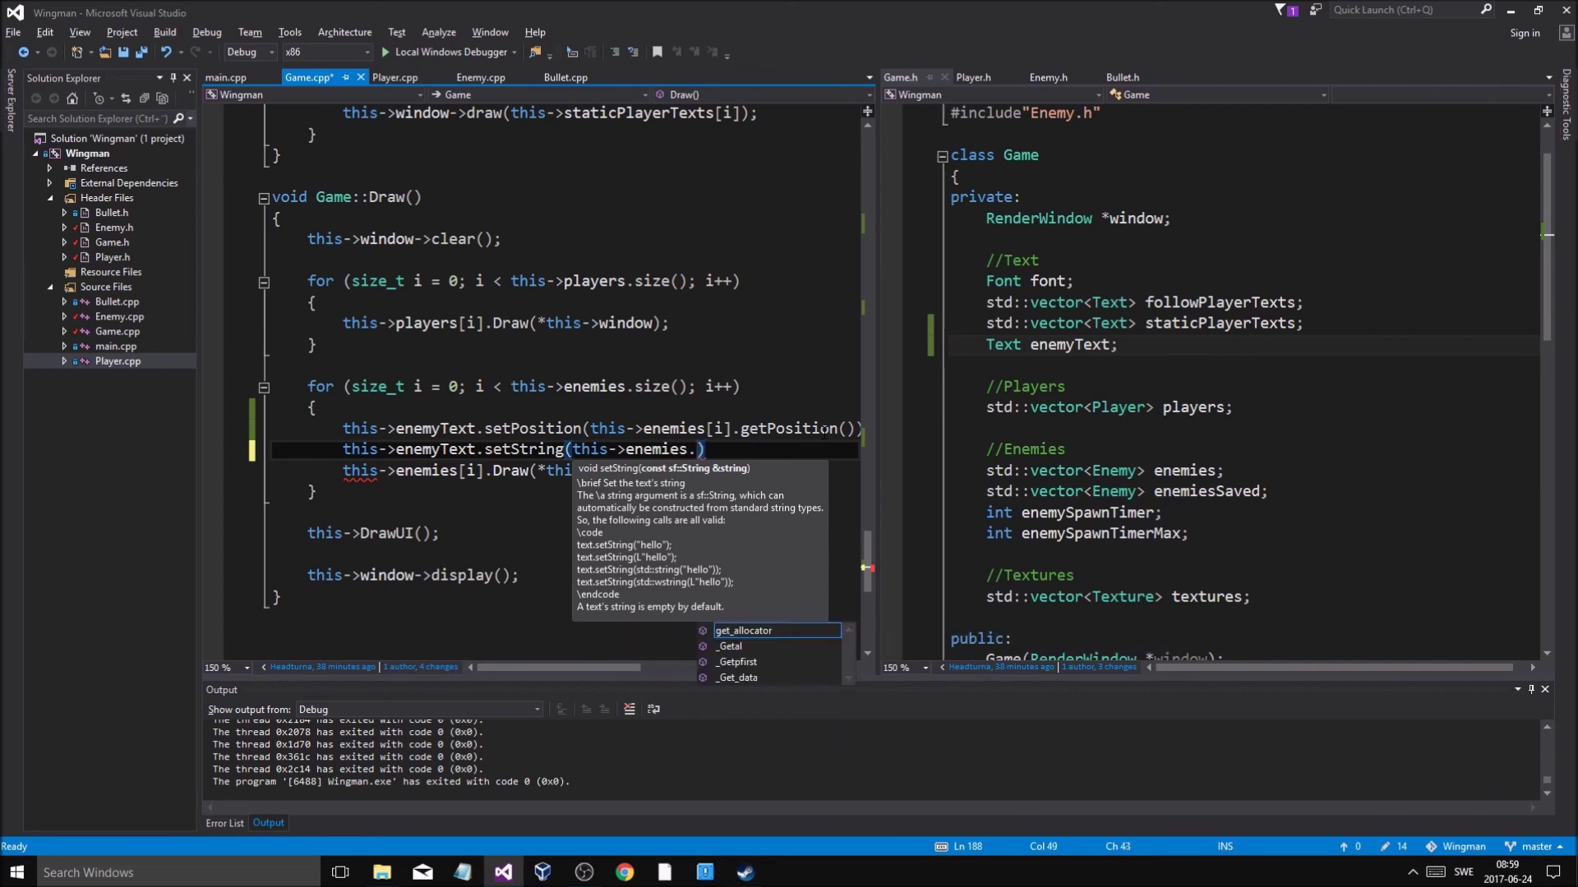
{"action": "type", "text": "[i"}
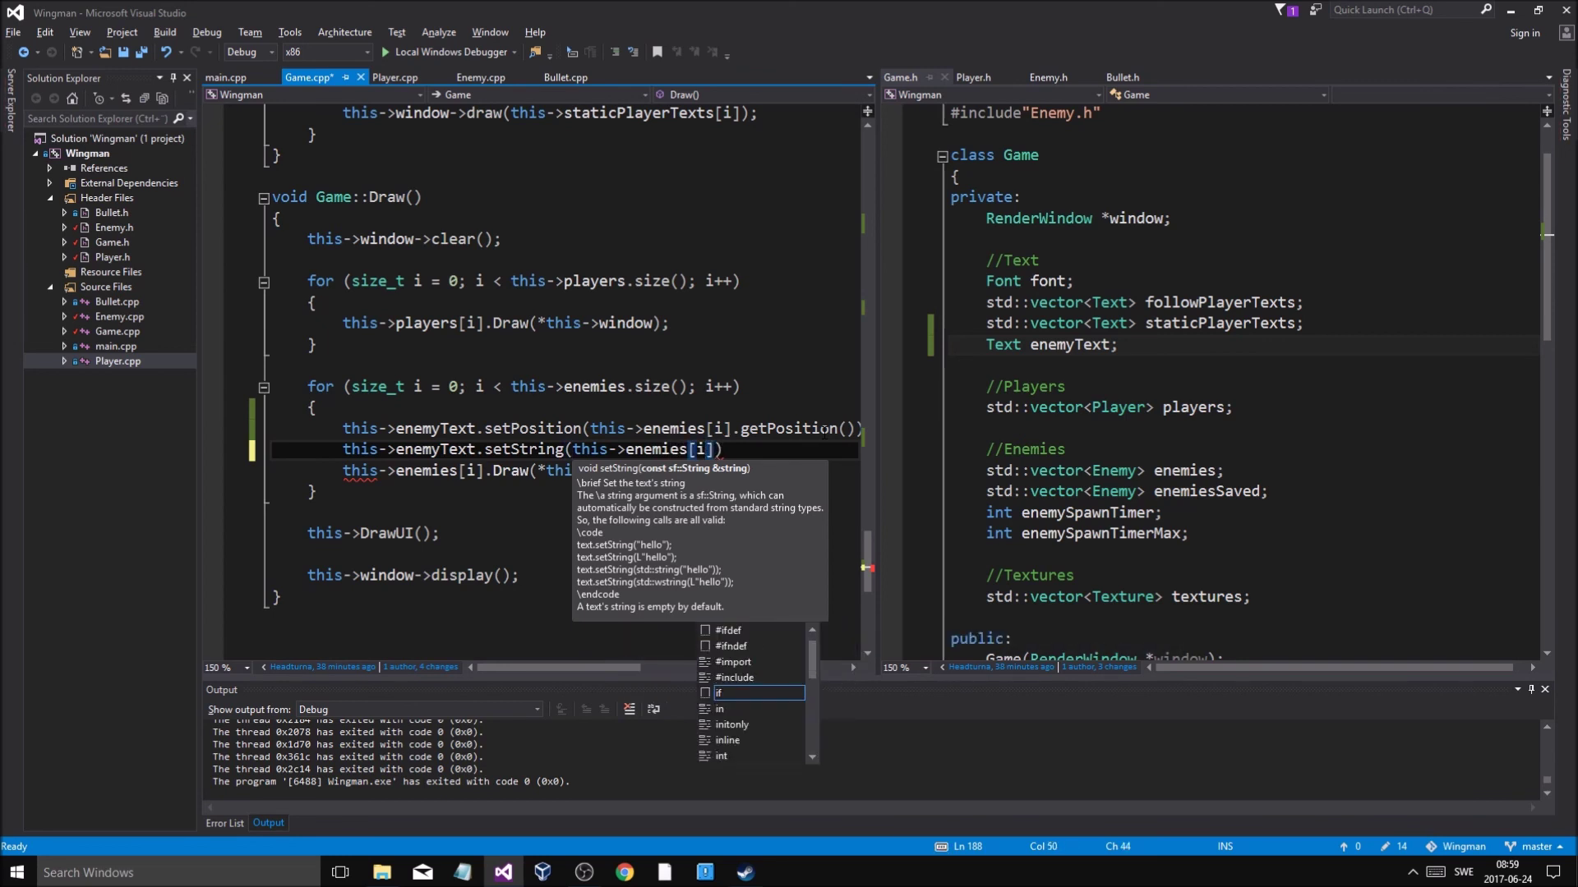
{"action": "type", "text": "].get"}
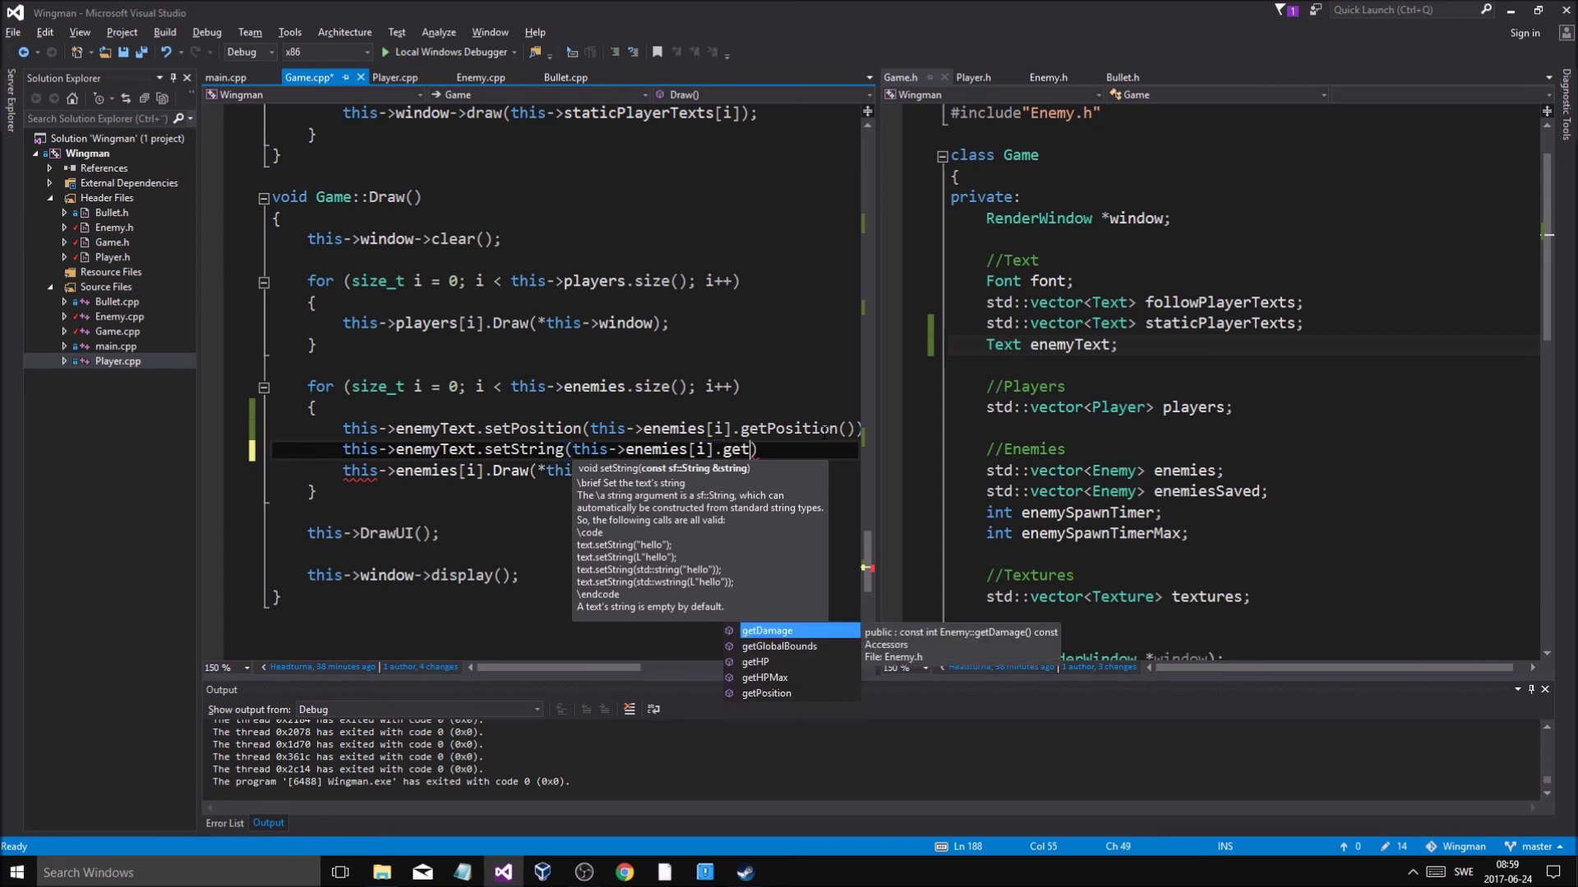
{"action": "double_click", "coordinate": [770, 667]}
{"action": "left_click", "coordinate": [572, 448]}
{"action": "type", "text": "t"}
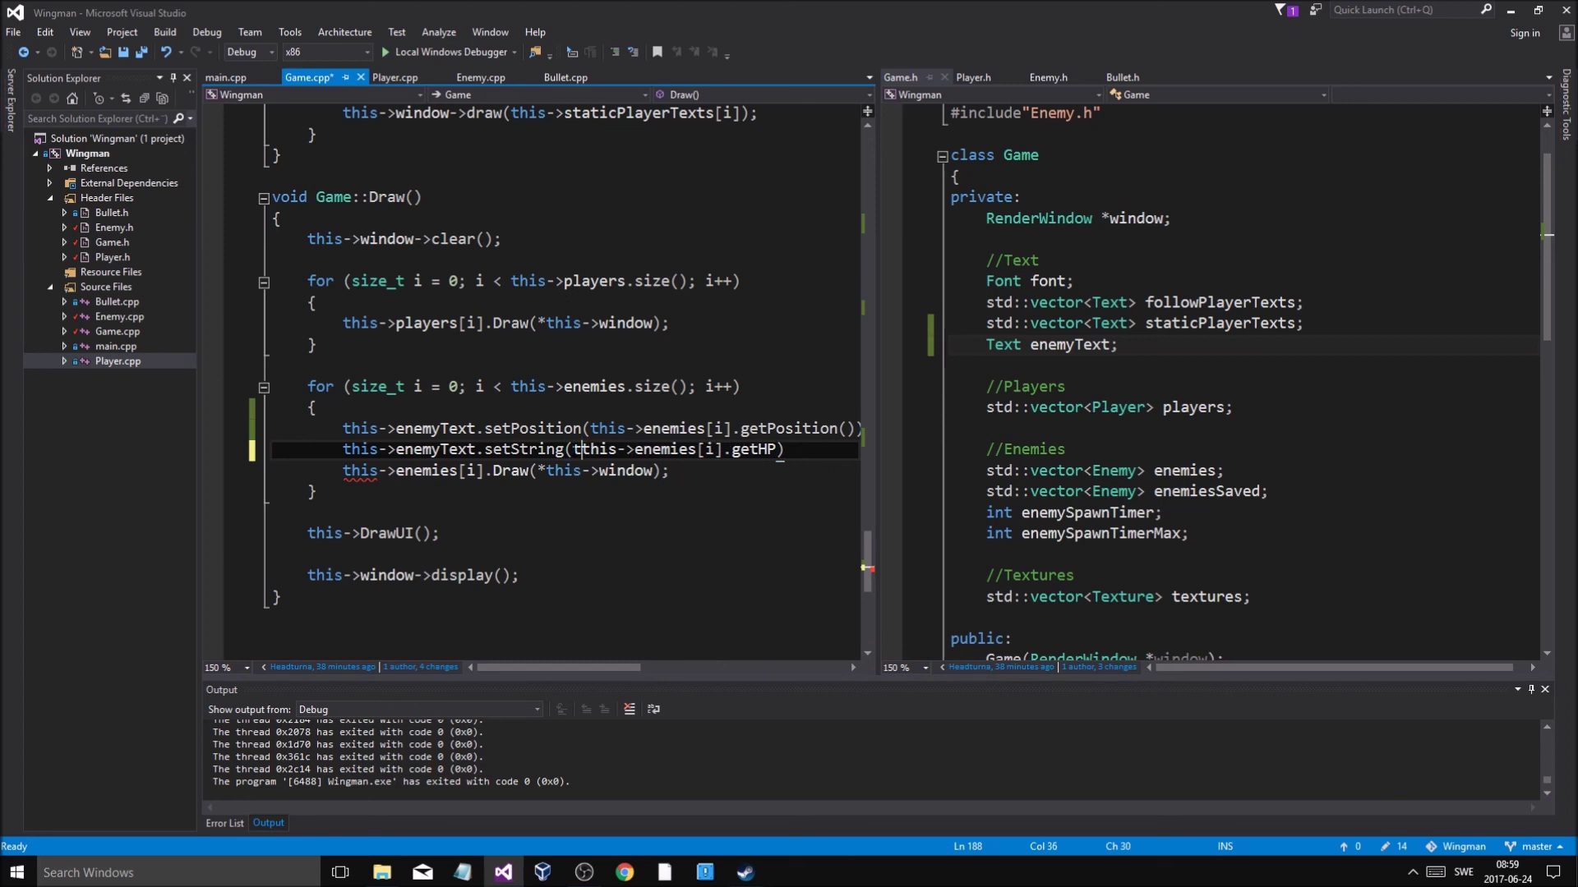
{"action": "type", "text": "o_s"}
{"action": "key", "text": "BackSpace"}
{"action": "key", "text": "BackSpace"}
{"action": "key", "text": "BackSpace"}
{"action": "type", "text": "std::"}
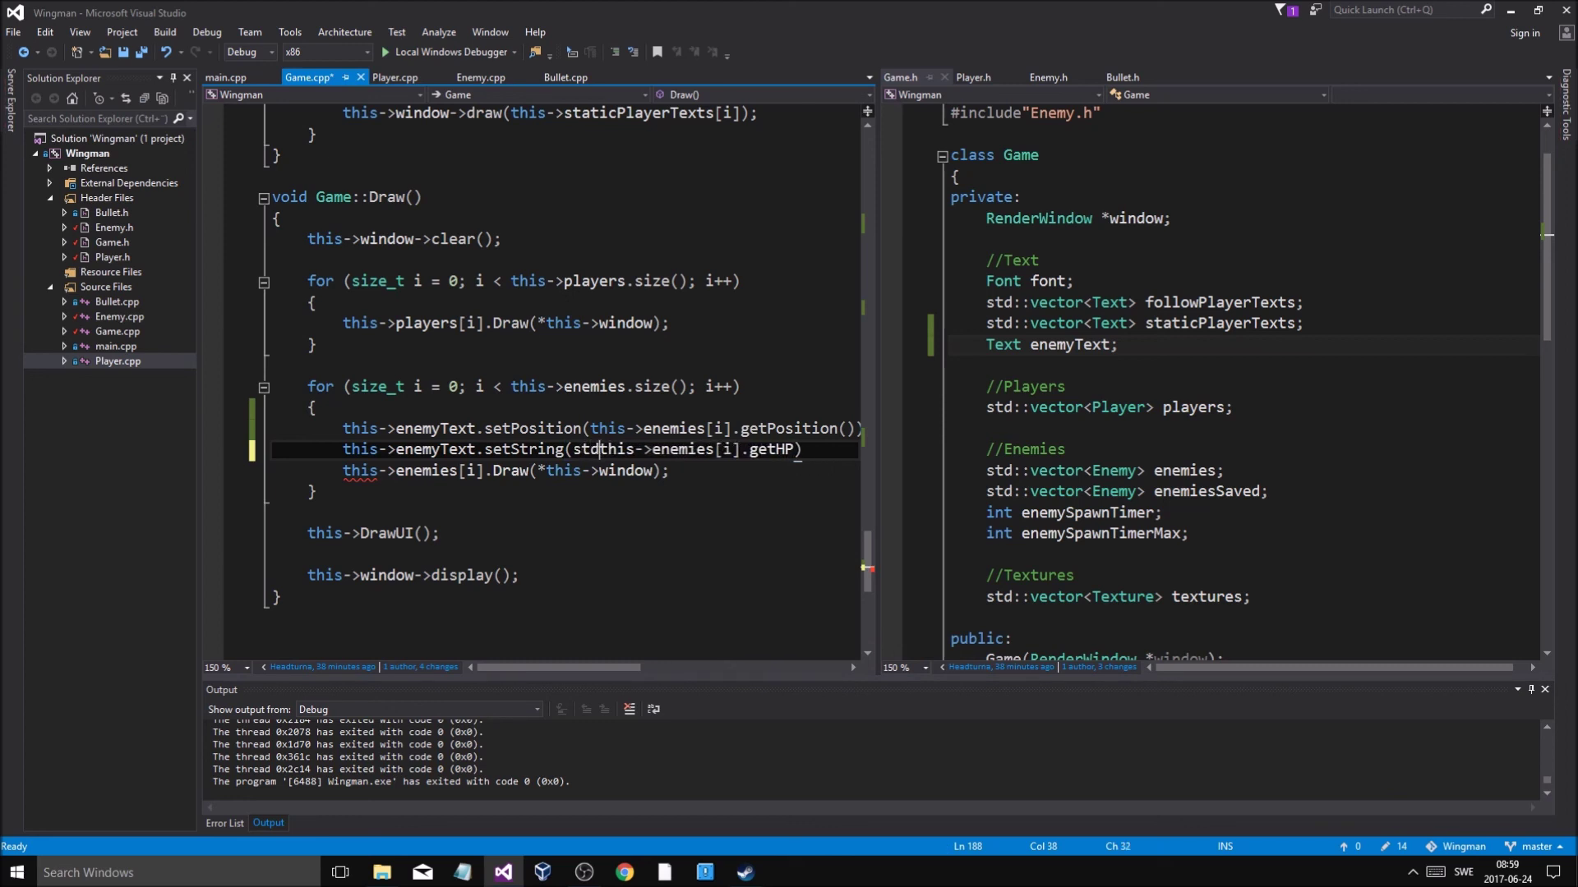
{"action": "type", "text": "to_string"}
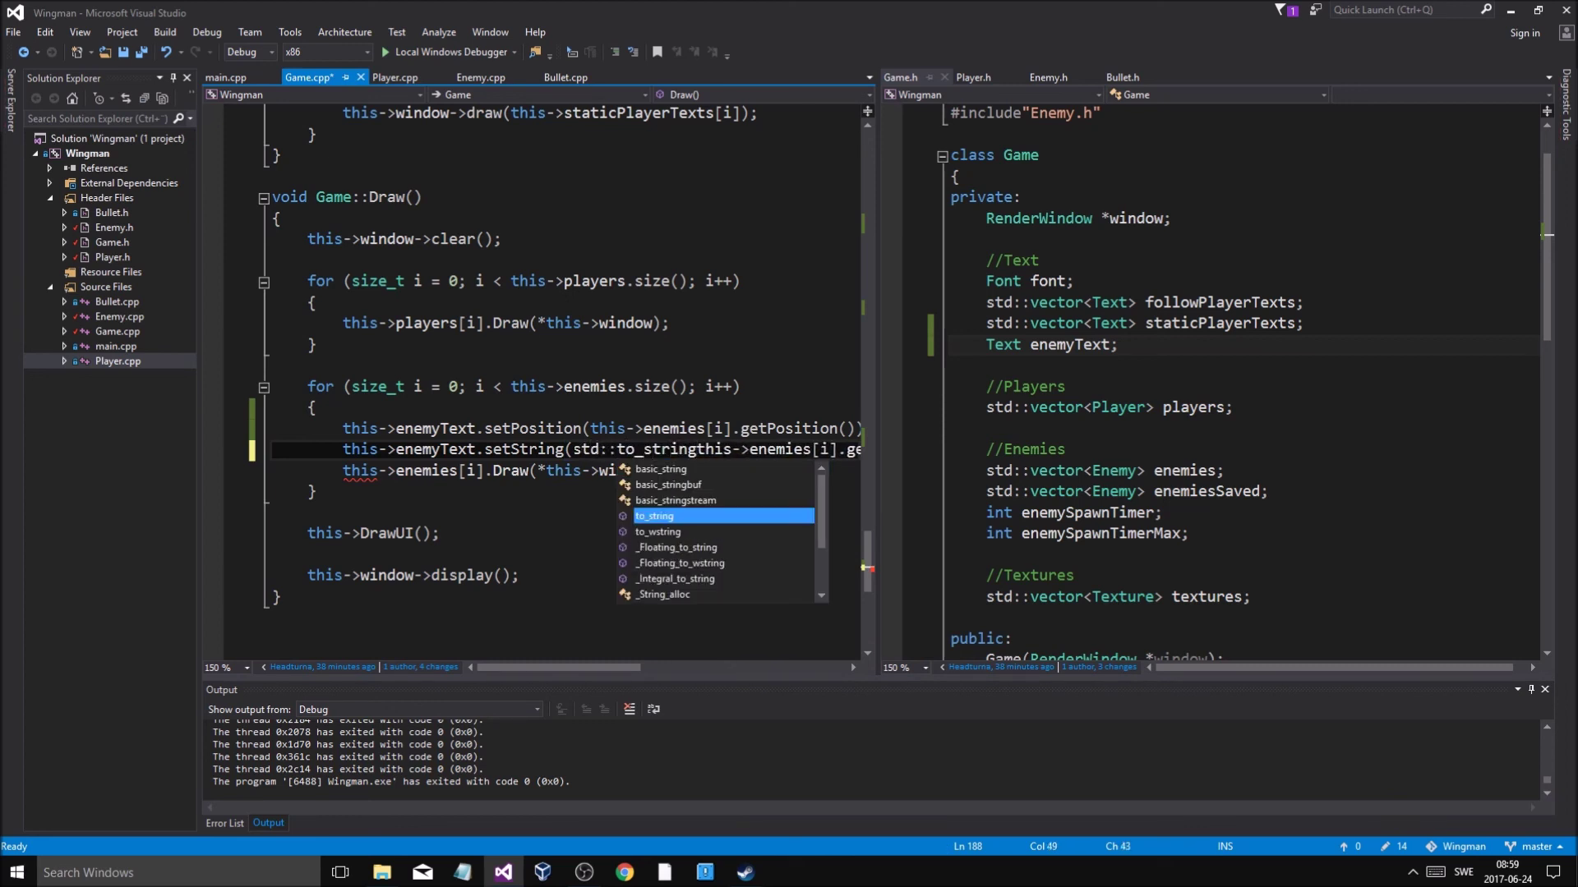
{"action": "type", "text": "("}
{"action": "scroll", "coordinate": [859, 467], "scroll_direction": "up", "scroll_amount": 9}
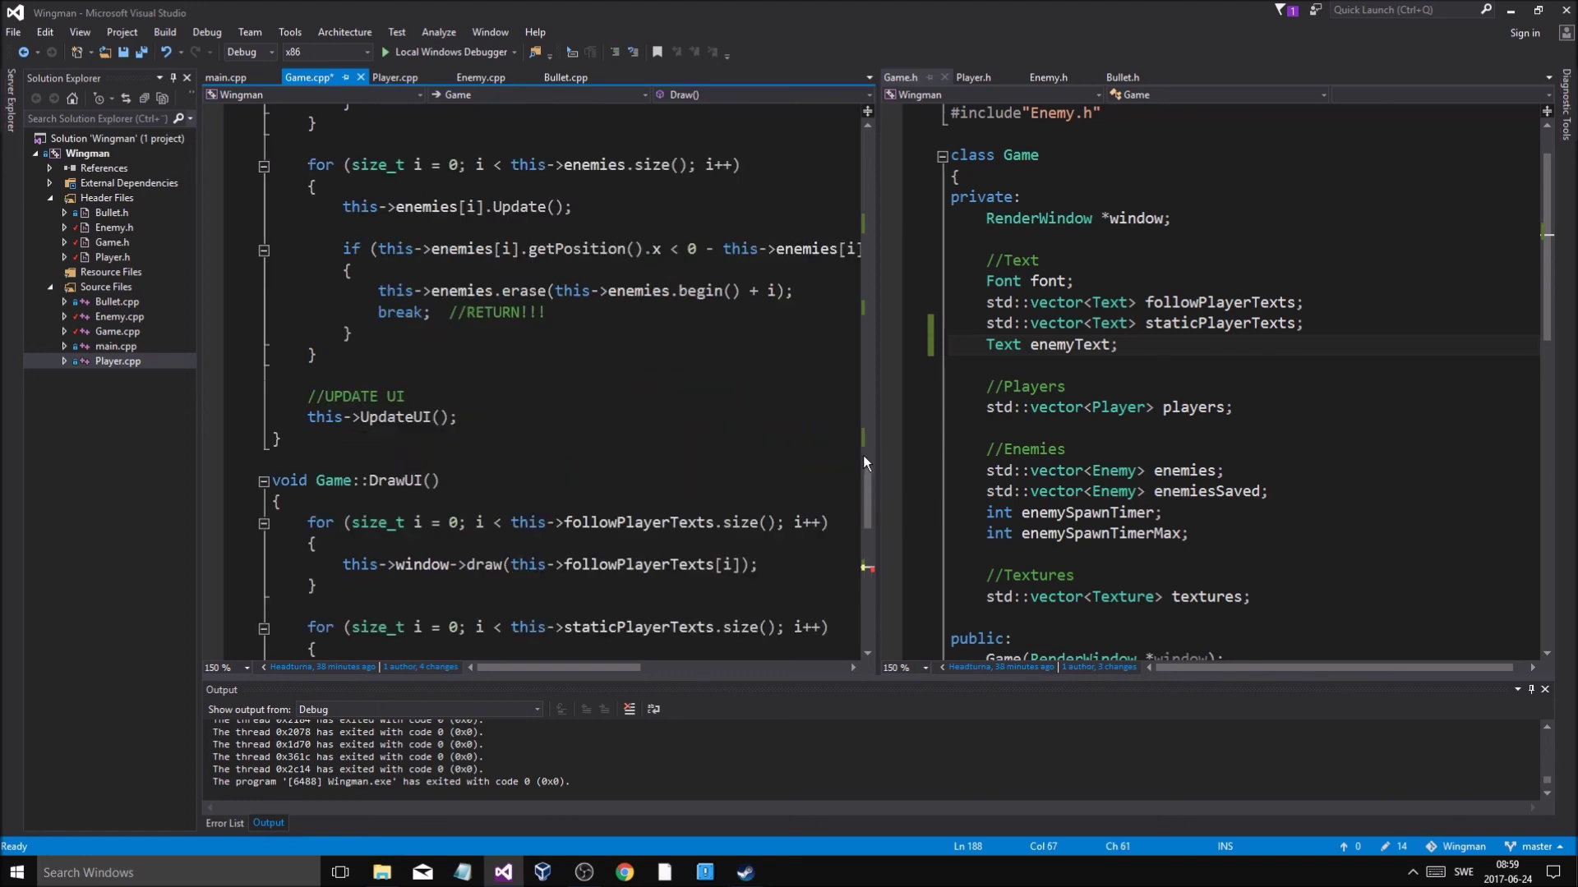
{"action": "left_click_drag", "start_coordinate": [863, 519], "coordinate": [872, 580]}
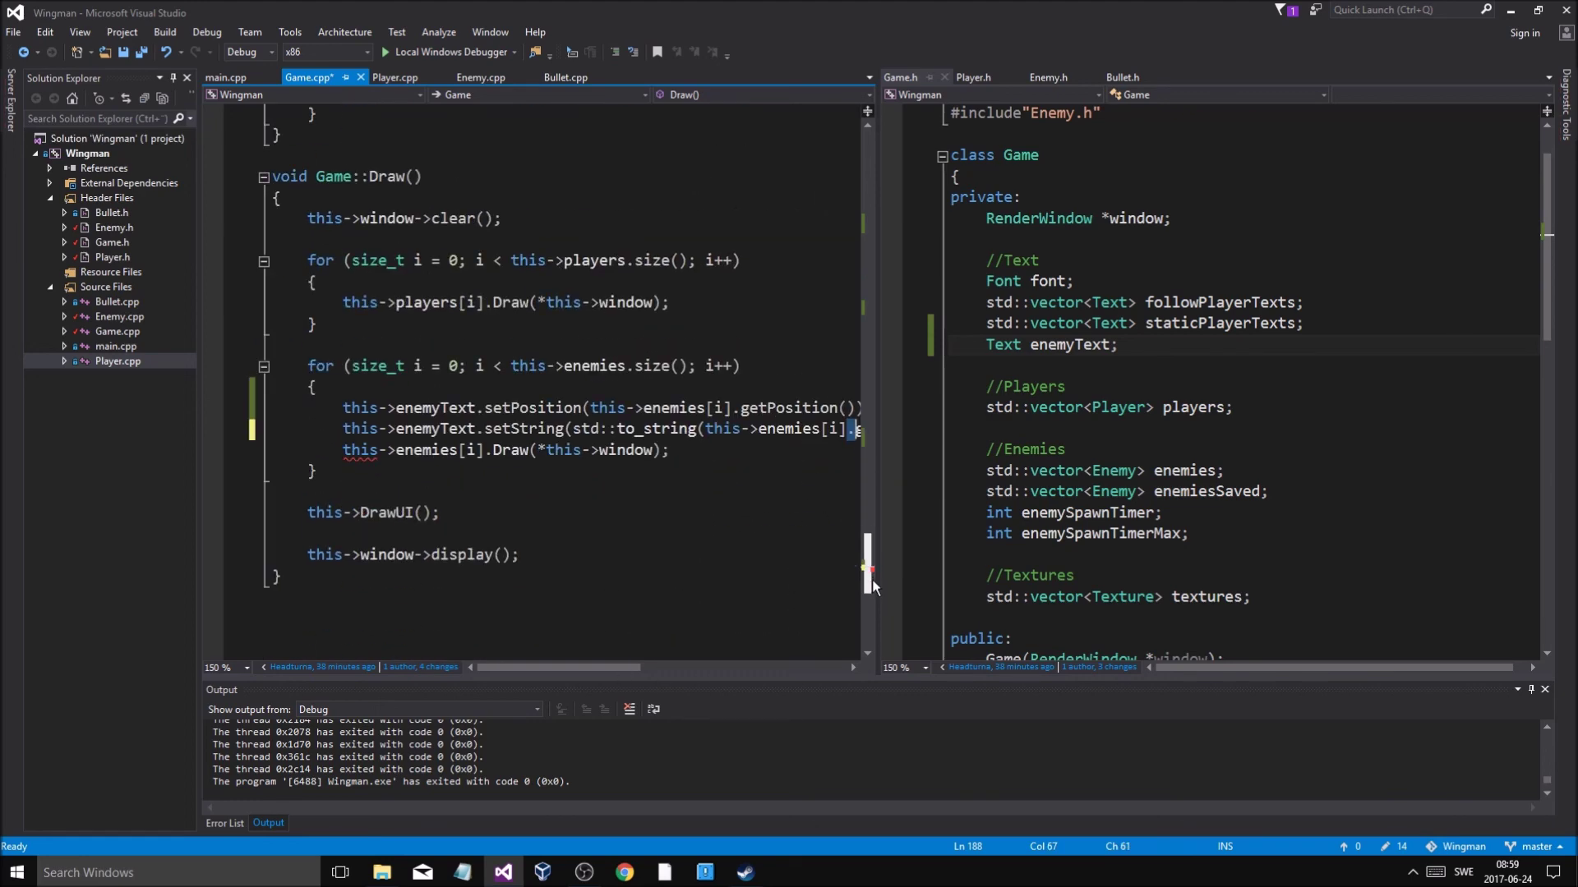
{"action": "scroll", "coordinate": [637, 676], "scroll_direction": "right", "scroll_amount": 1}
{"action": "scroll", "coordinate": [637, 675], "scroll_direction": "right", "scroll_amount": 1}
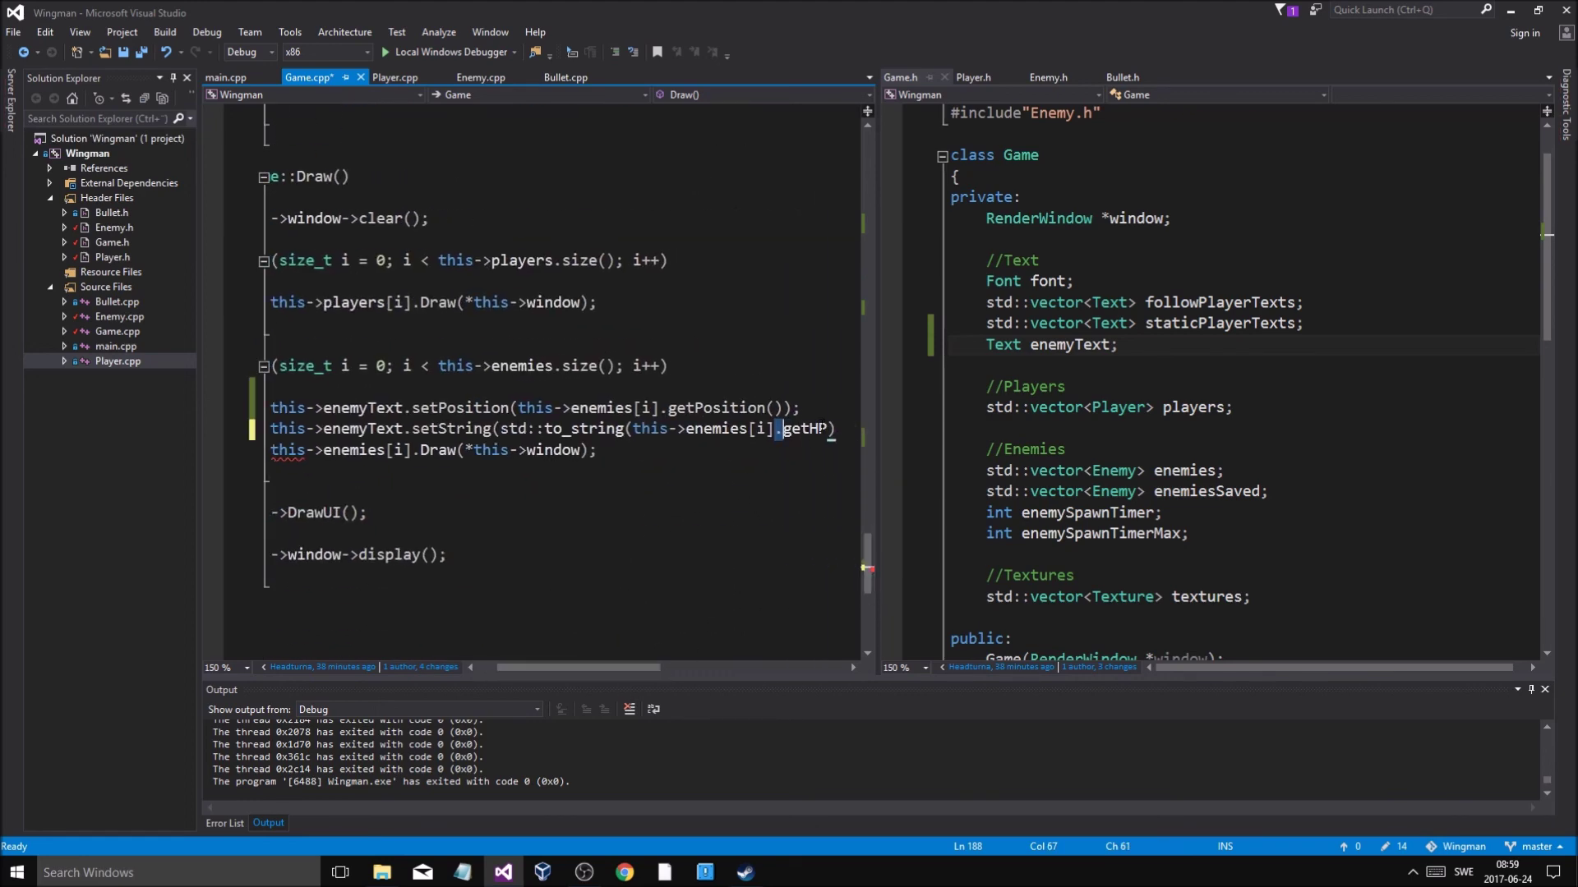
{"action": "key", "text": "ctrl+Right"}
{"action": "key", "text": "ctrl+s"}
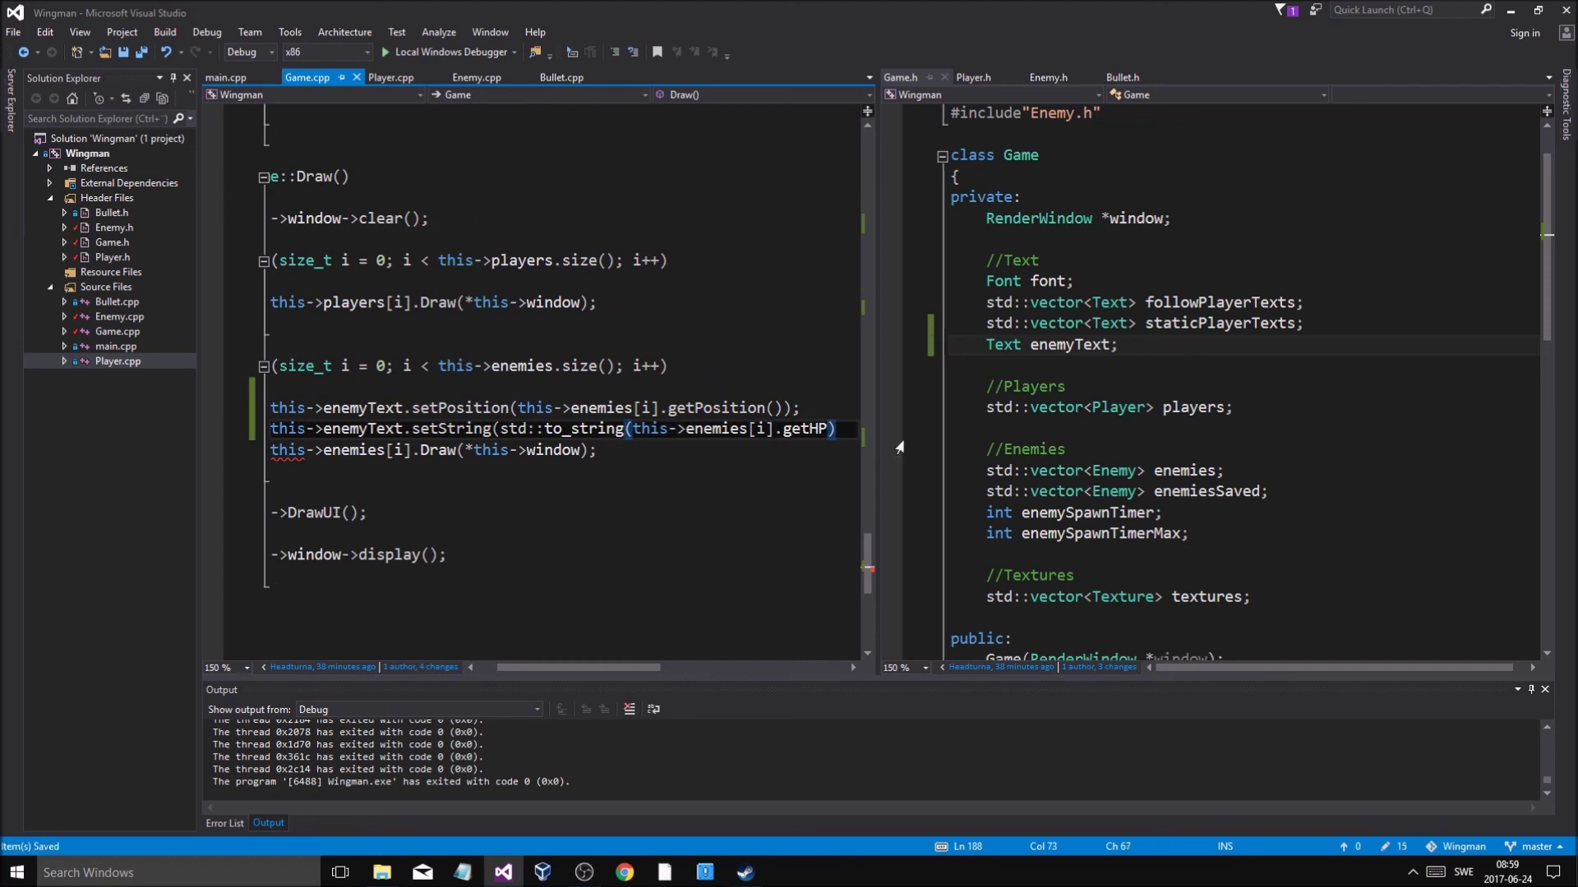
{"action": "type", "text": ");"}
{"action": "key", "text": "Left"}
{"action": "key", "text": "Left"}
{"action": "key", "text": "Left"}
{"action": "left_click", "coordinate": [500, 429]}
{"action": "key", "text": "Return"}
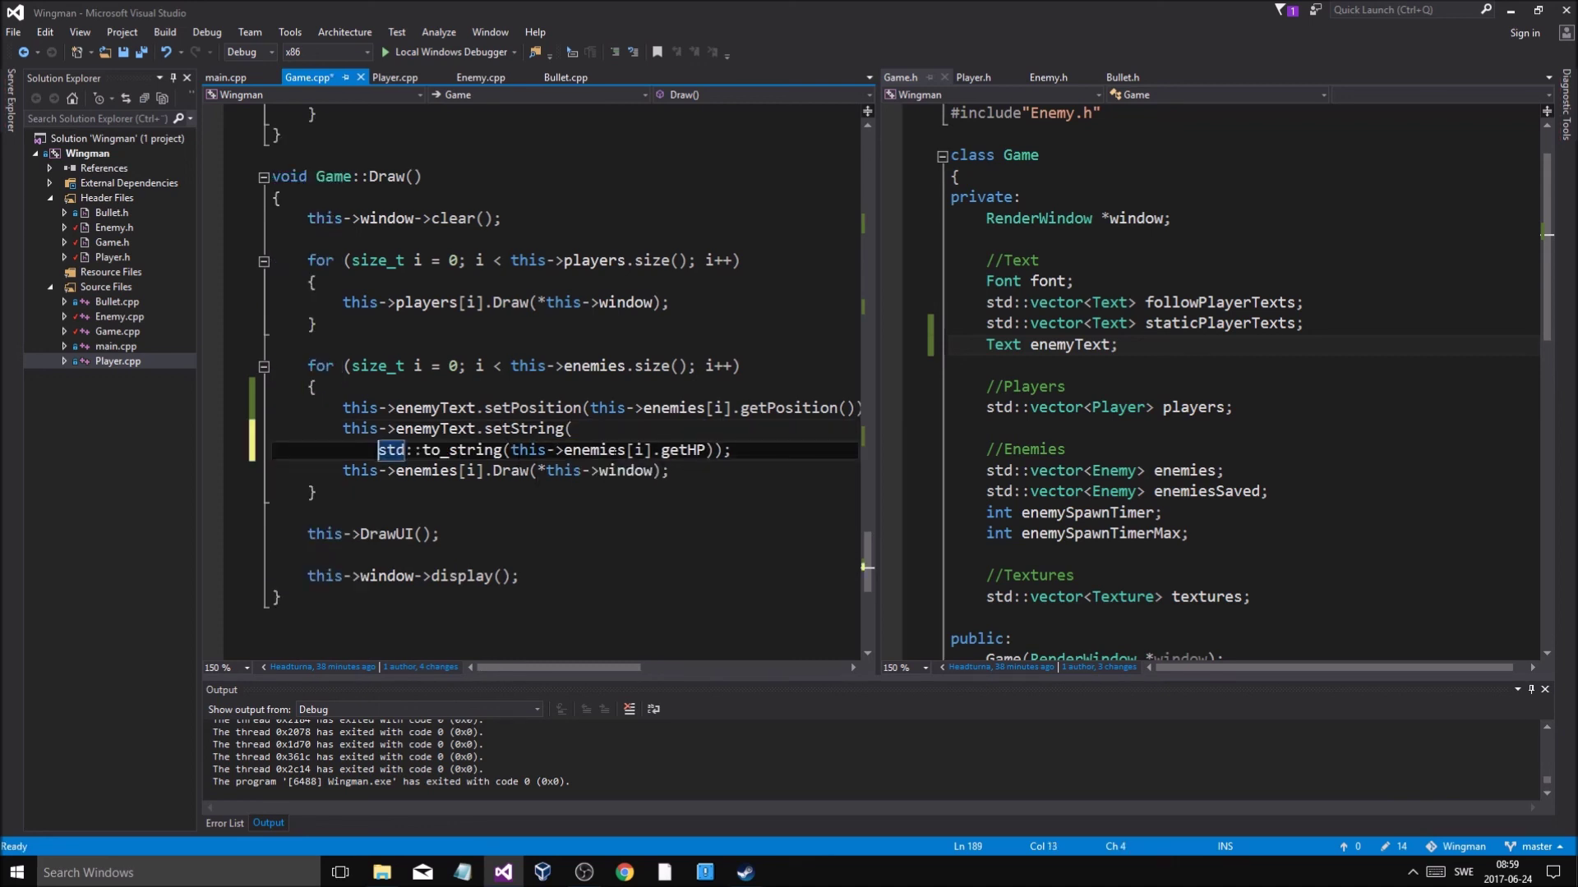
Move the enemy HP argument onto its own line, with the closing bracket below it
{"action": "left_click", "coordinate": [511, 449]}
{"action": "key", "text": "Return"}
{"action": "left_click", "coordinate": [610, 470]}
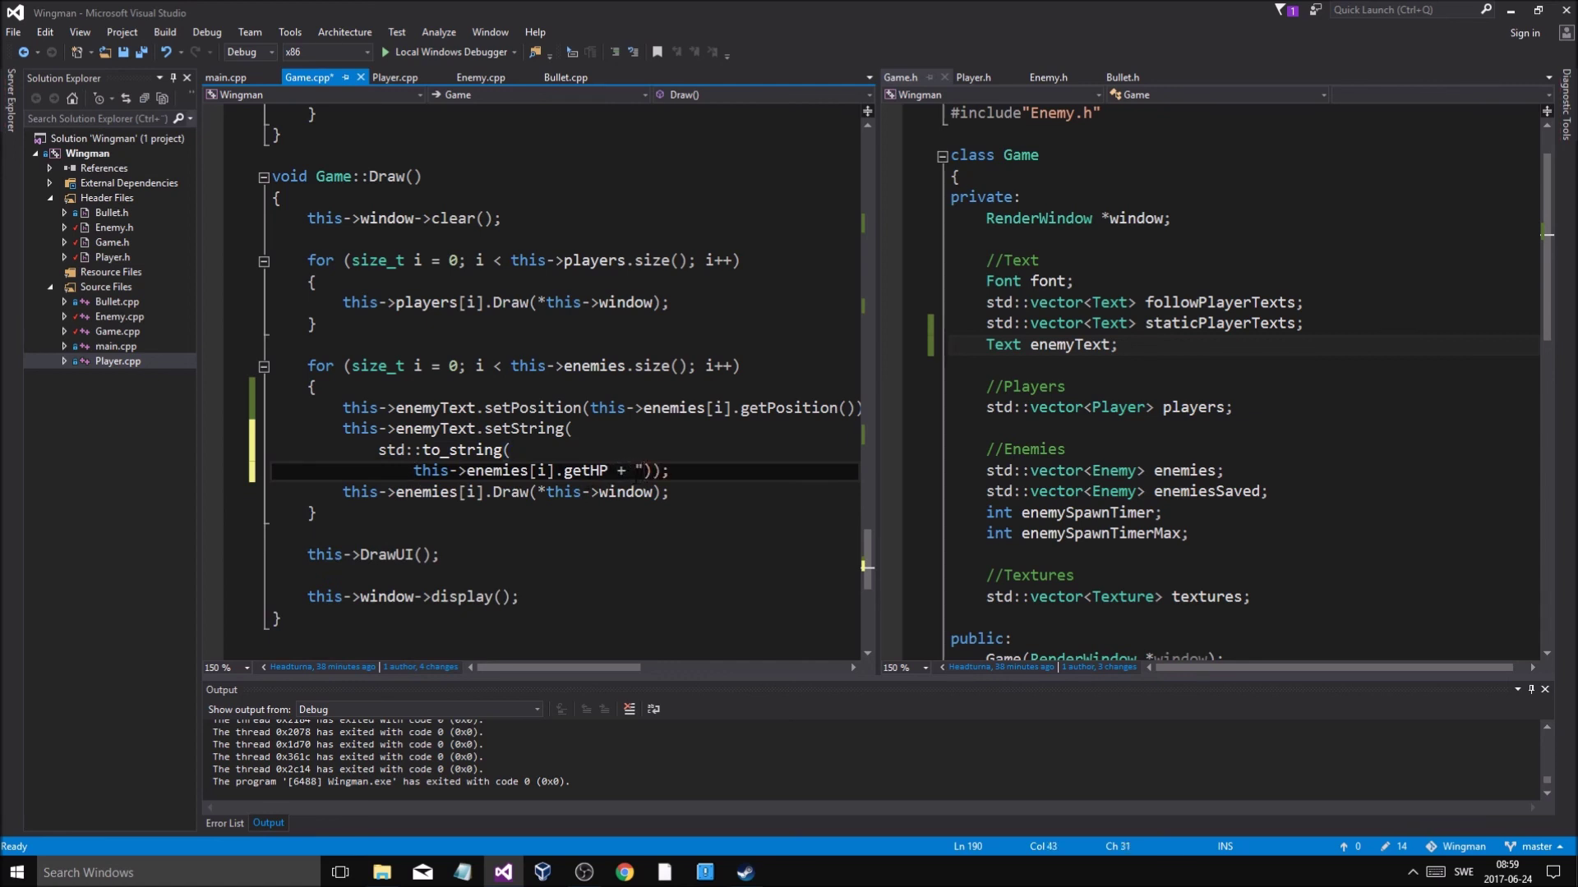
{"action": "key", "text": "BackSpace"}
{"action": "key", "text": "BackSpace"}
{"action": "key", "text": "BackSpace"}
{"action": "type", "text": "()"}
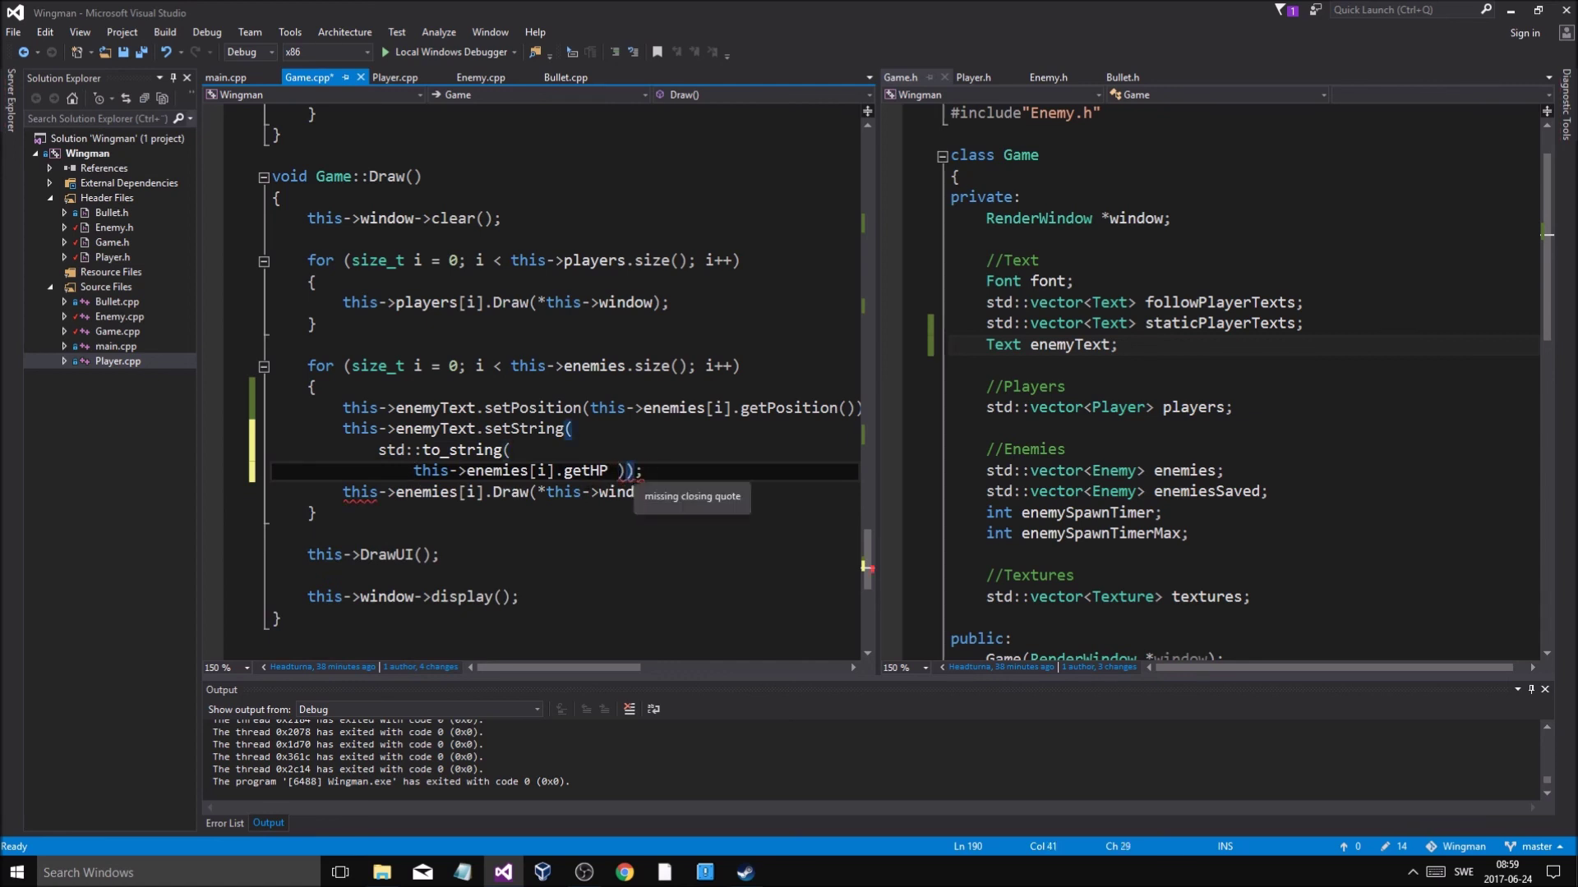
{"action": "type", "text": " +"}
{"action": "key", "text": "BackSpace"}
{"action": "key", "text": "BackSpace"}
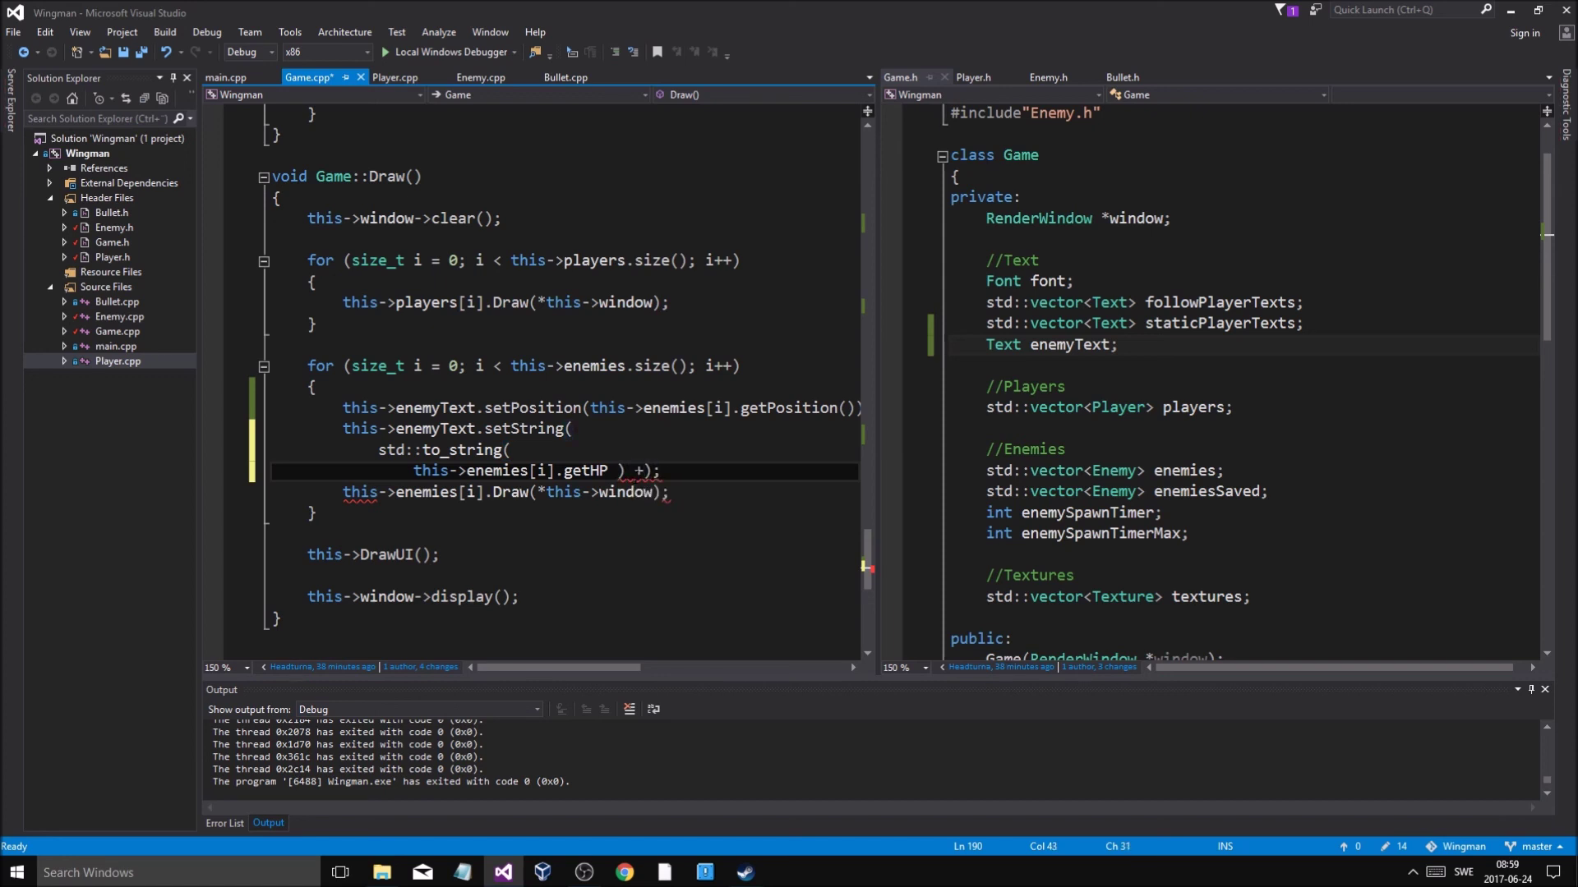
{"action": "type", "text": "+ \""}
{"action": "type", "text": "/\" +"}
{"action": "key", "text": "Return"}
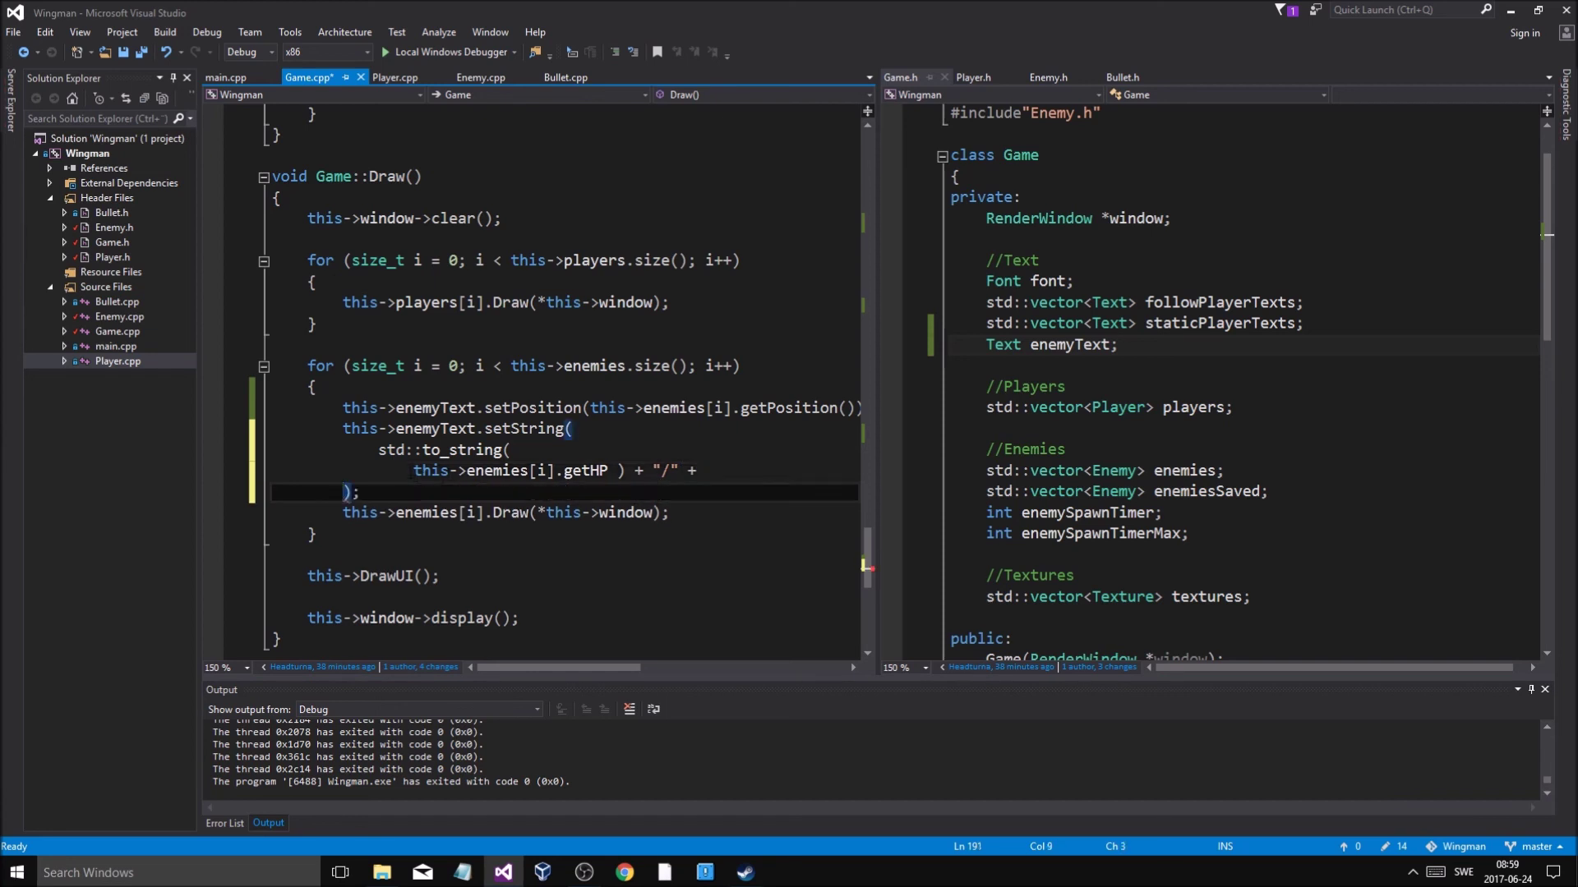
Duplicate the HP to_string conversion after the slash and save Game.cpp
{"action": "left_click_drag", "start_coordinate": [413, 471], "coordinate": [609, 472]}
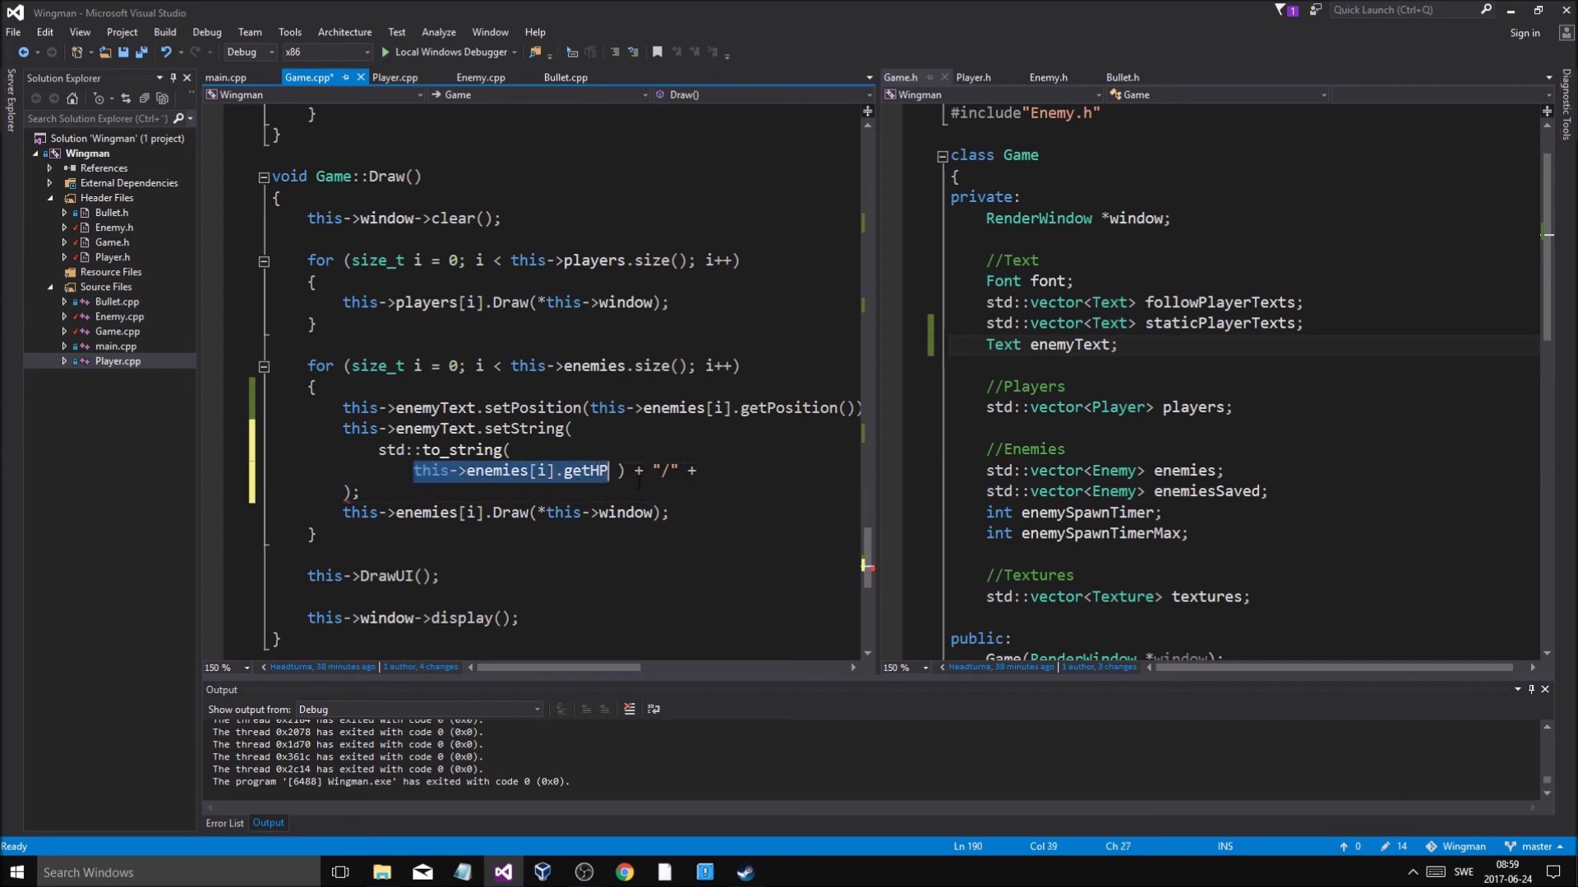
{"action": "left_click", "coordinate": [499, 450]}
{"action": "left_click_drag", "start_coordinate": [379, 450], "coordinate": [626, 471]}
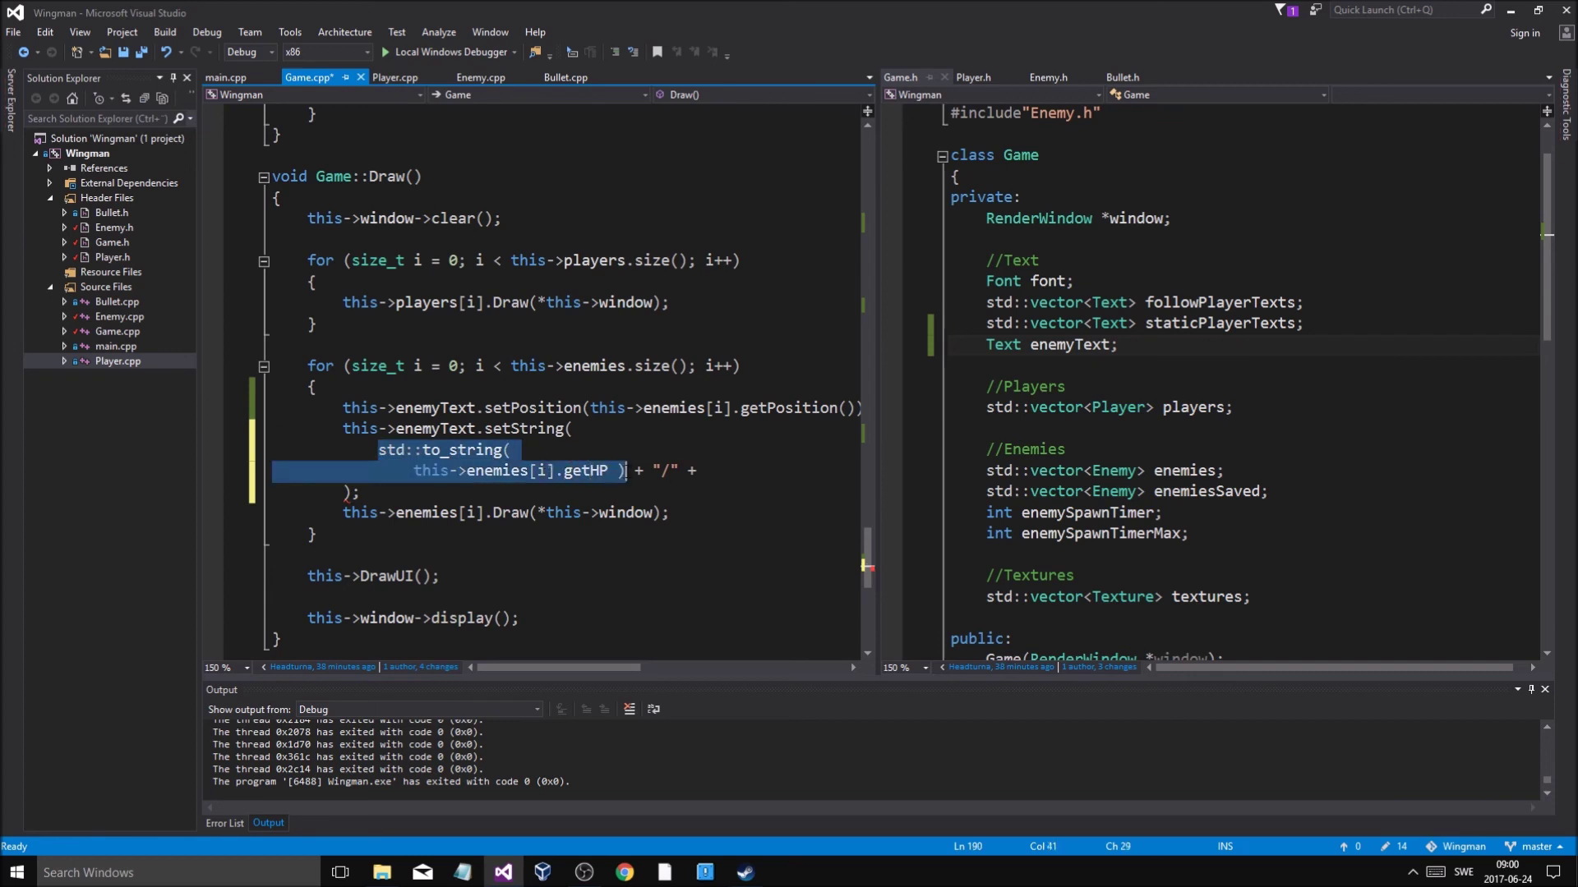
{"action": "key", "text": "ctrl+c"}
{"action": "left_click", "coordinate": [517, 471]}
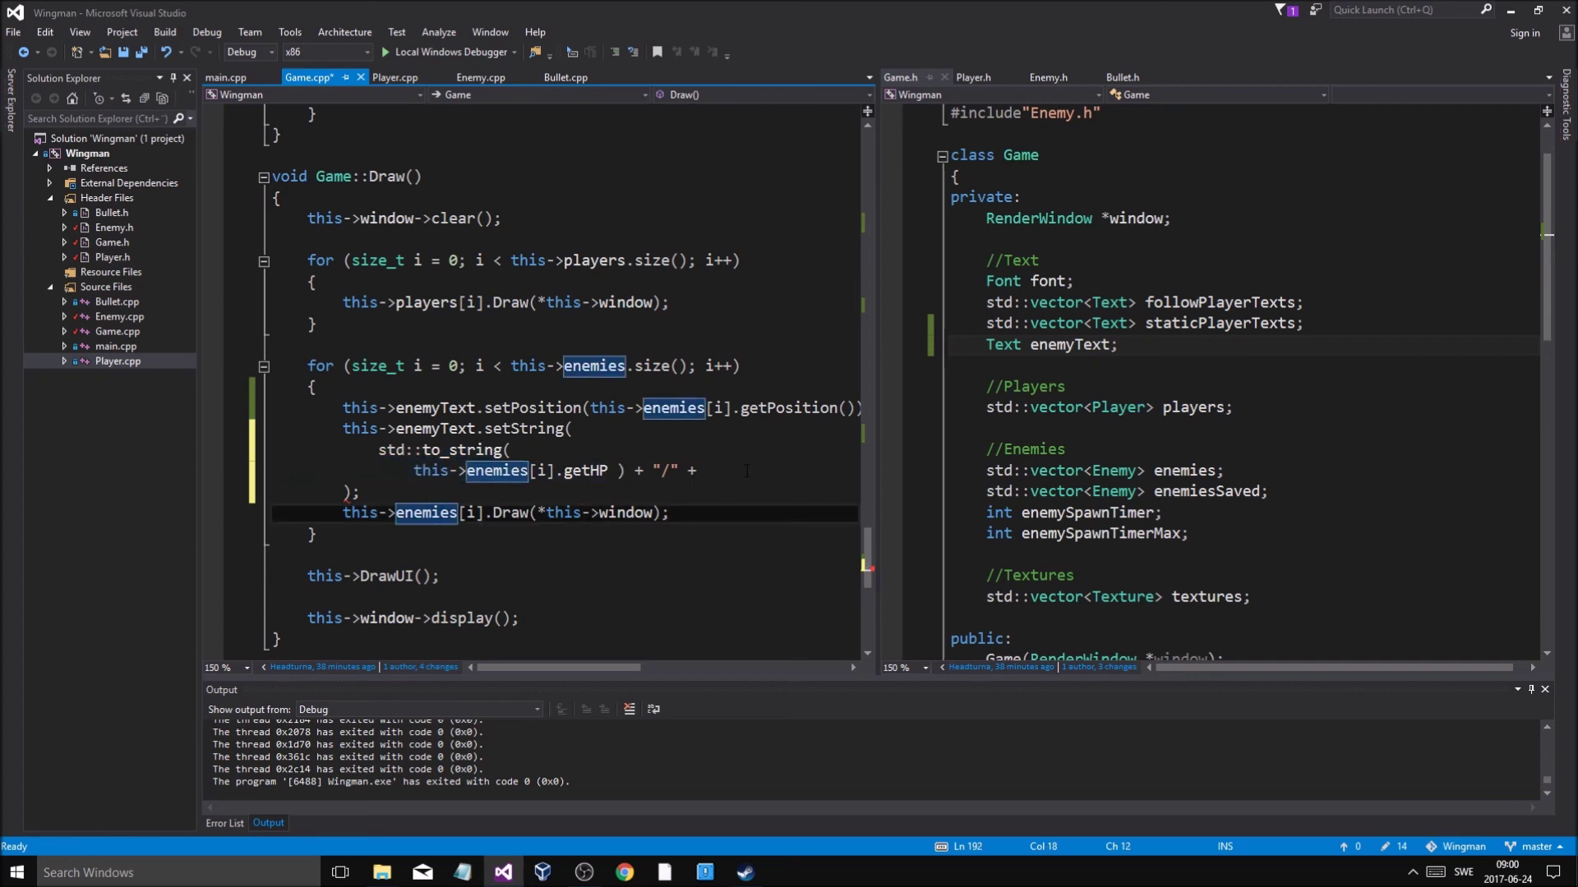
{"action": "key", "text": "End"}
{"action": "key", "text": "ctrl+v"}
{"action": "key", "text": "Left"}
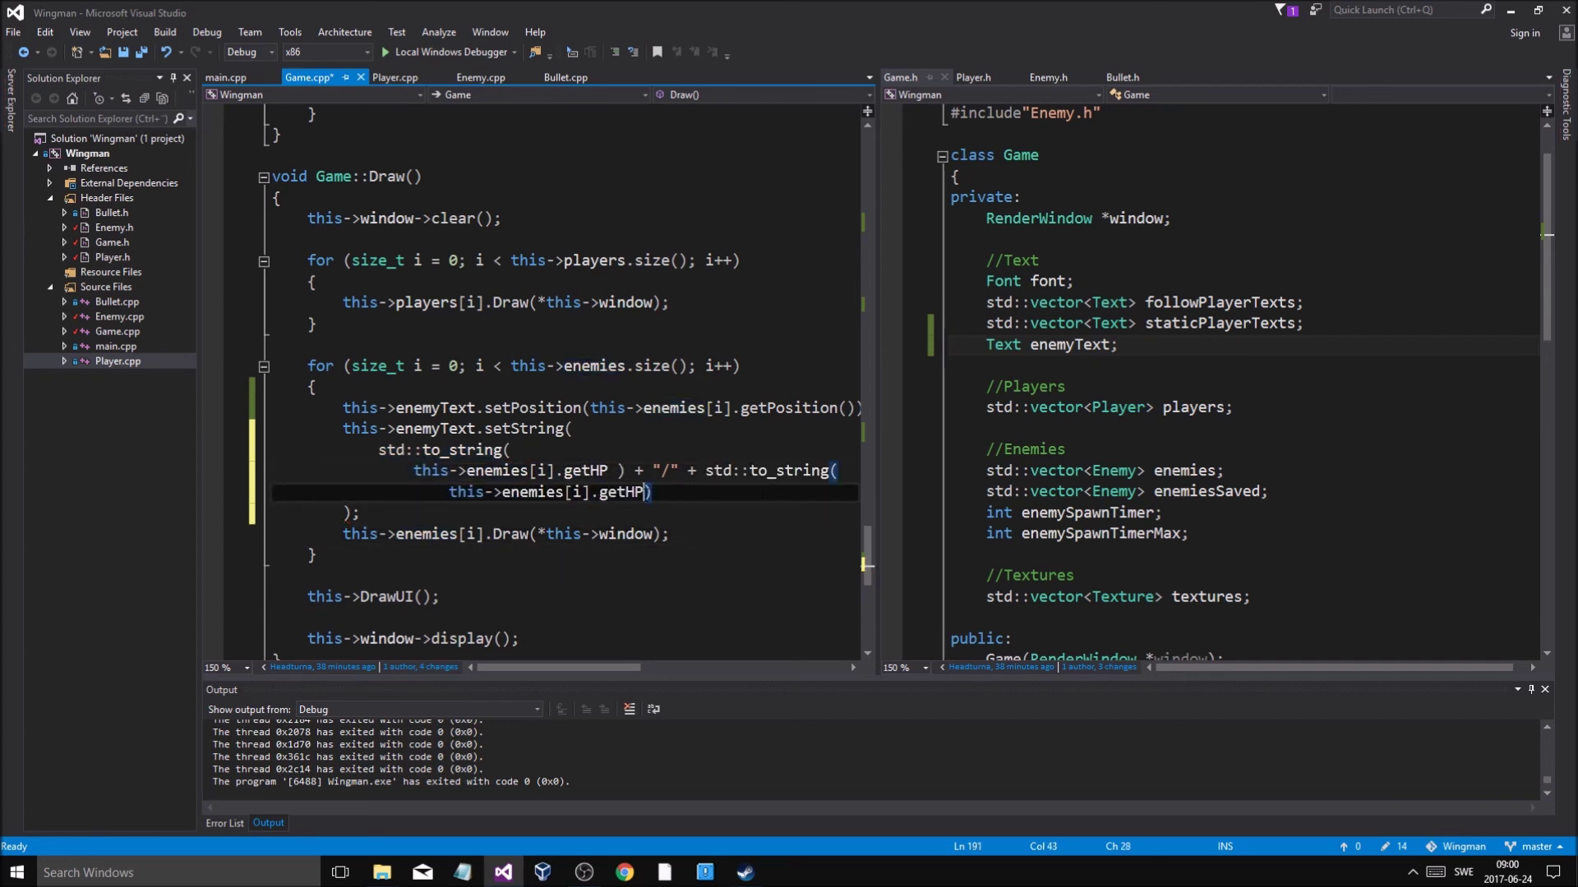
{"action": "type", "text": "Max"}
{"action": "key", "text": "ctrl+s"}
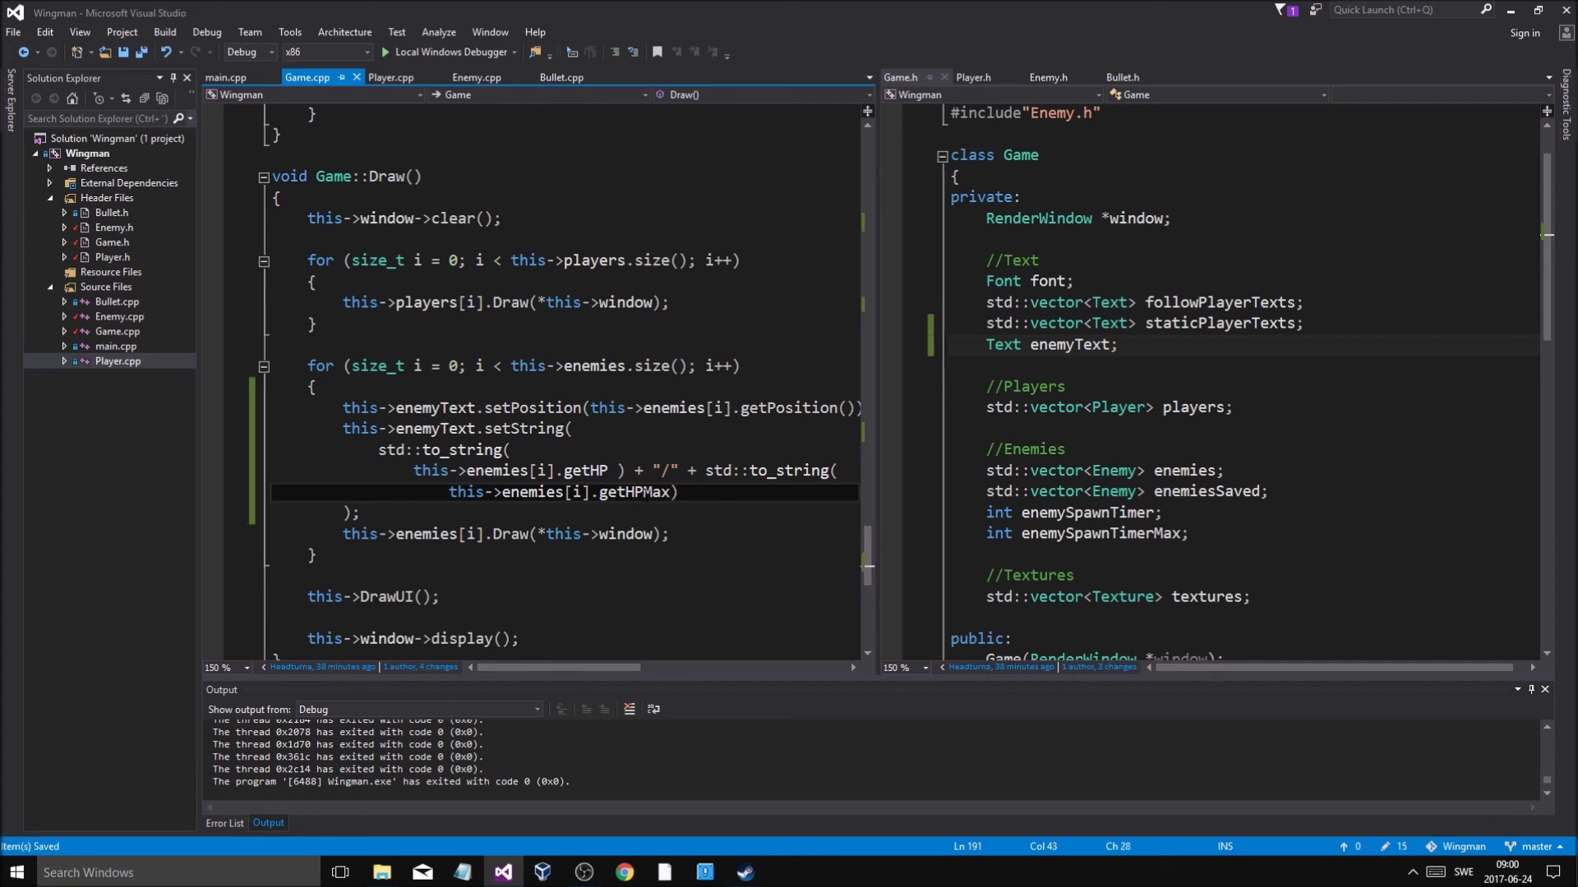
{"action": "type", "text": "p"}
Correct the misspelled getHPpMax to getHPMax and remove the stray slash
{"action": "double_click", "coordinate": [627, 493]}
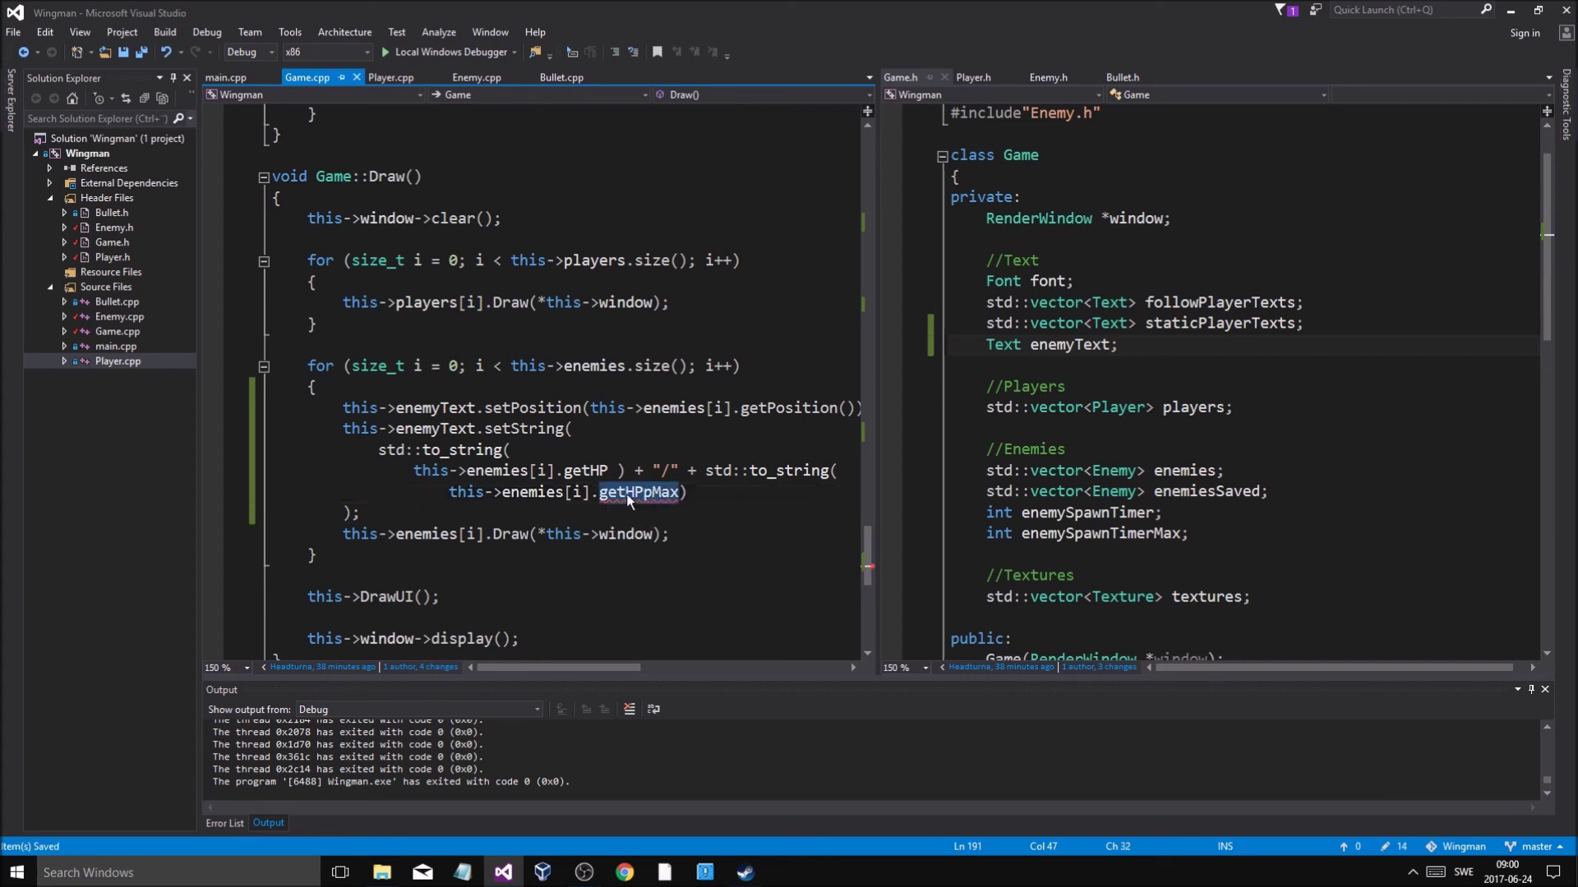
{"action": "key", "text": "BackSpace"}
{"action": "type", "text": "get"}
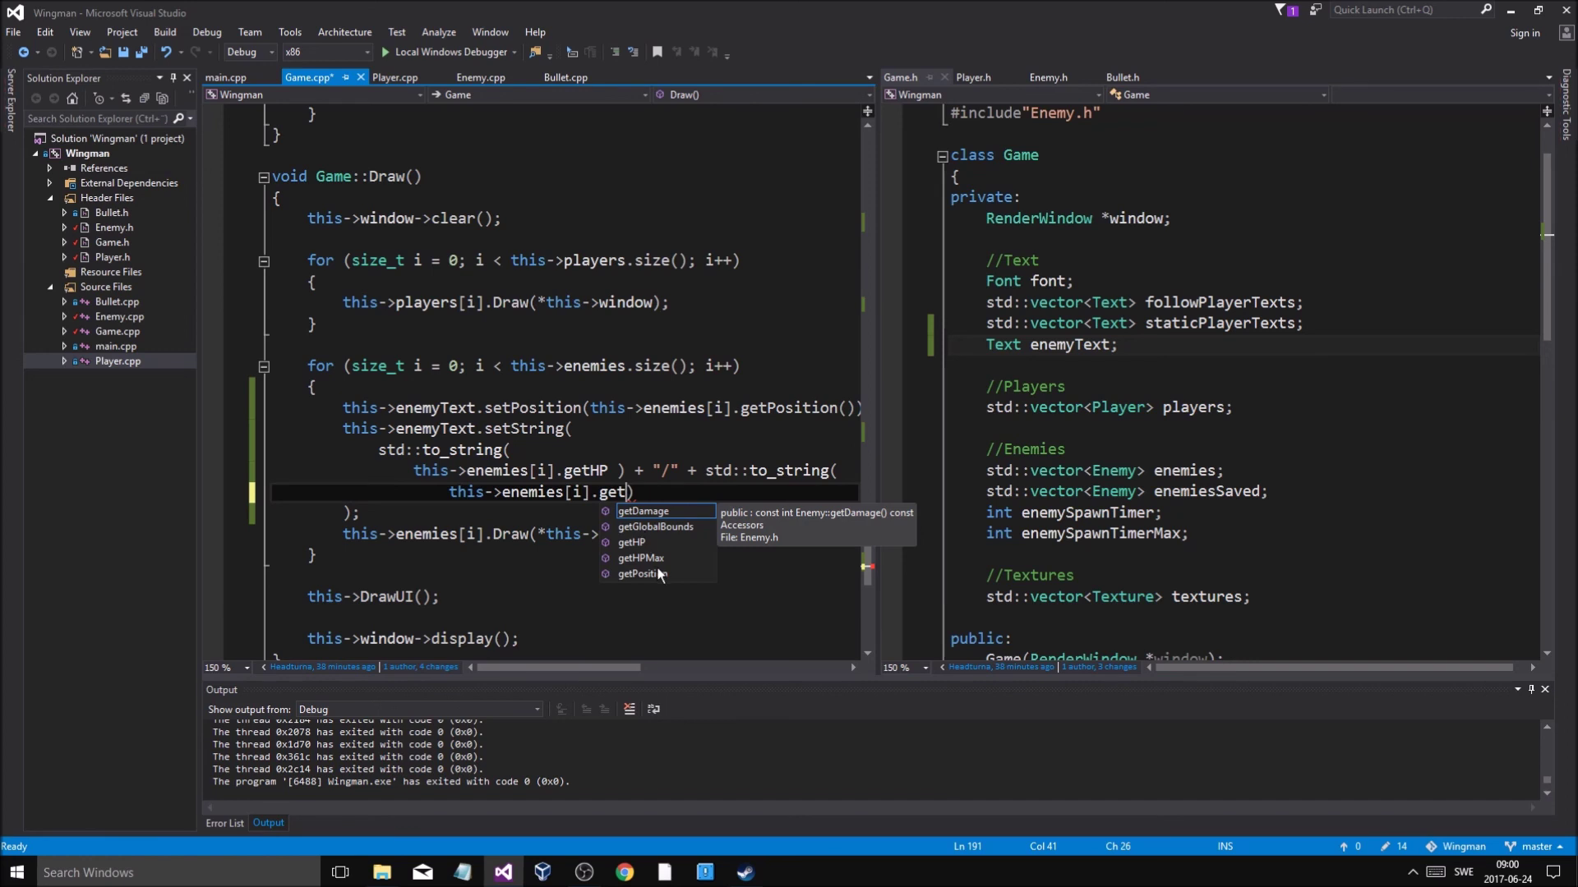
{"action": "double_click", "coordinate": [664, 557]}
{"action": "type", "text": "/("}
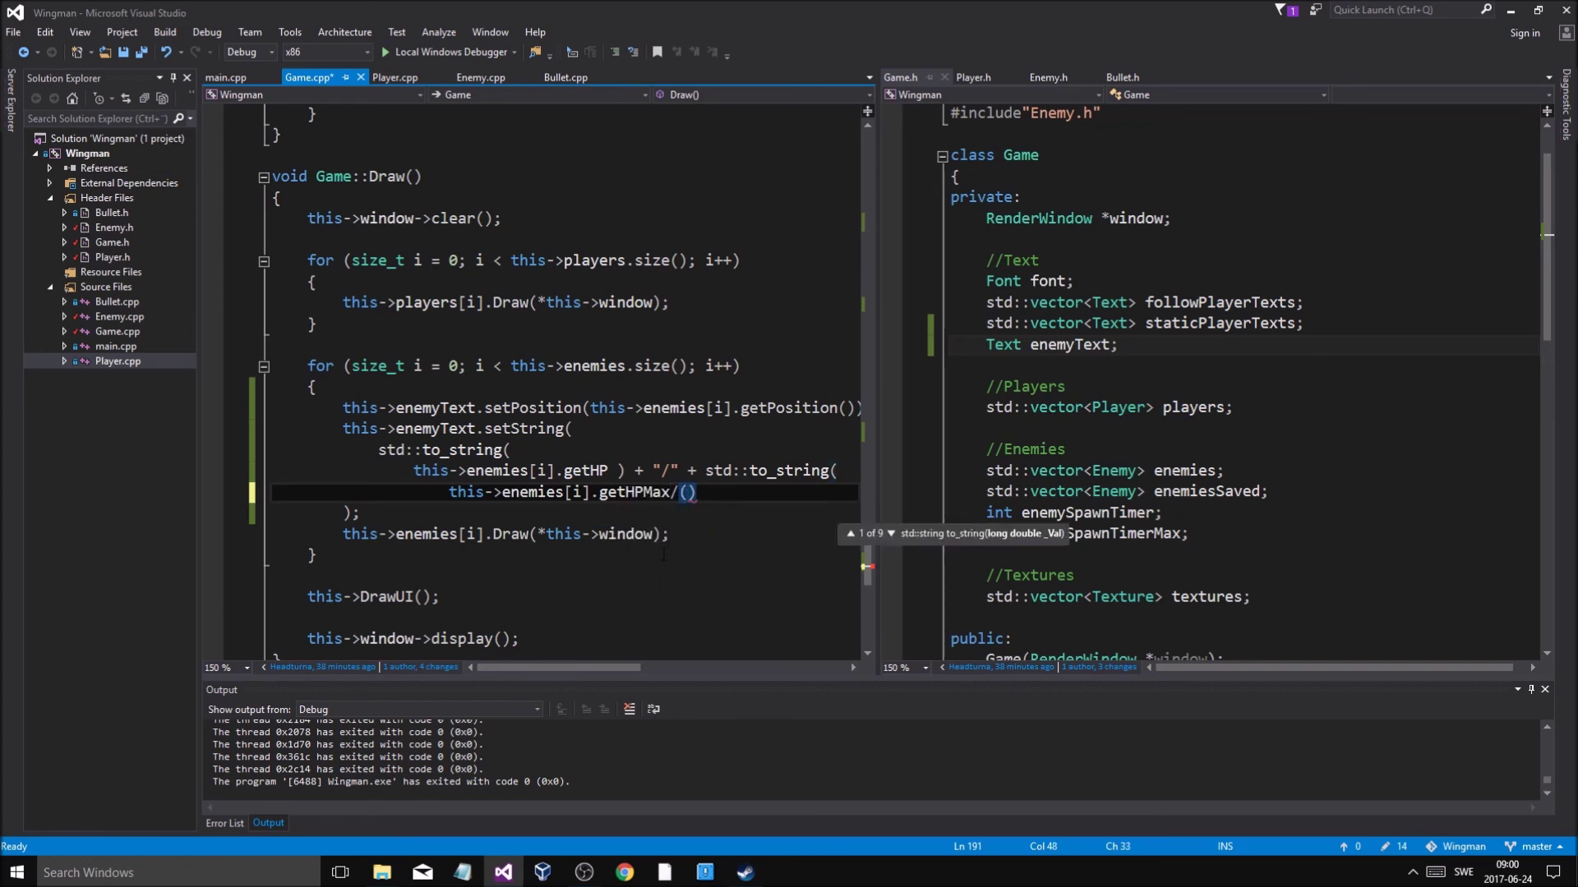
{"action": "key", "text": "Left"}
{"action": "key", "text": "BackSpace"}
{"action": "left_click", "coordinate": [616, 471]}
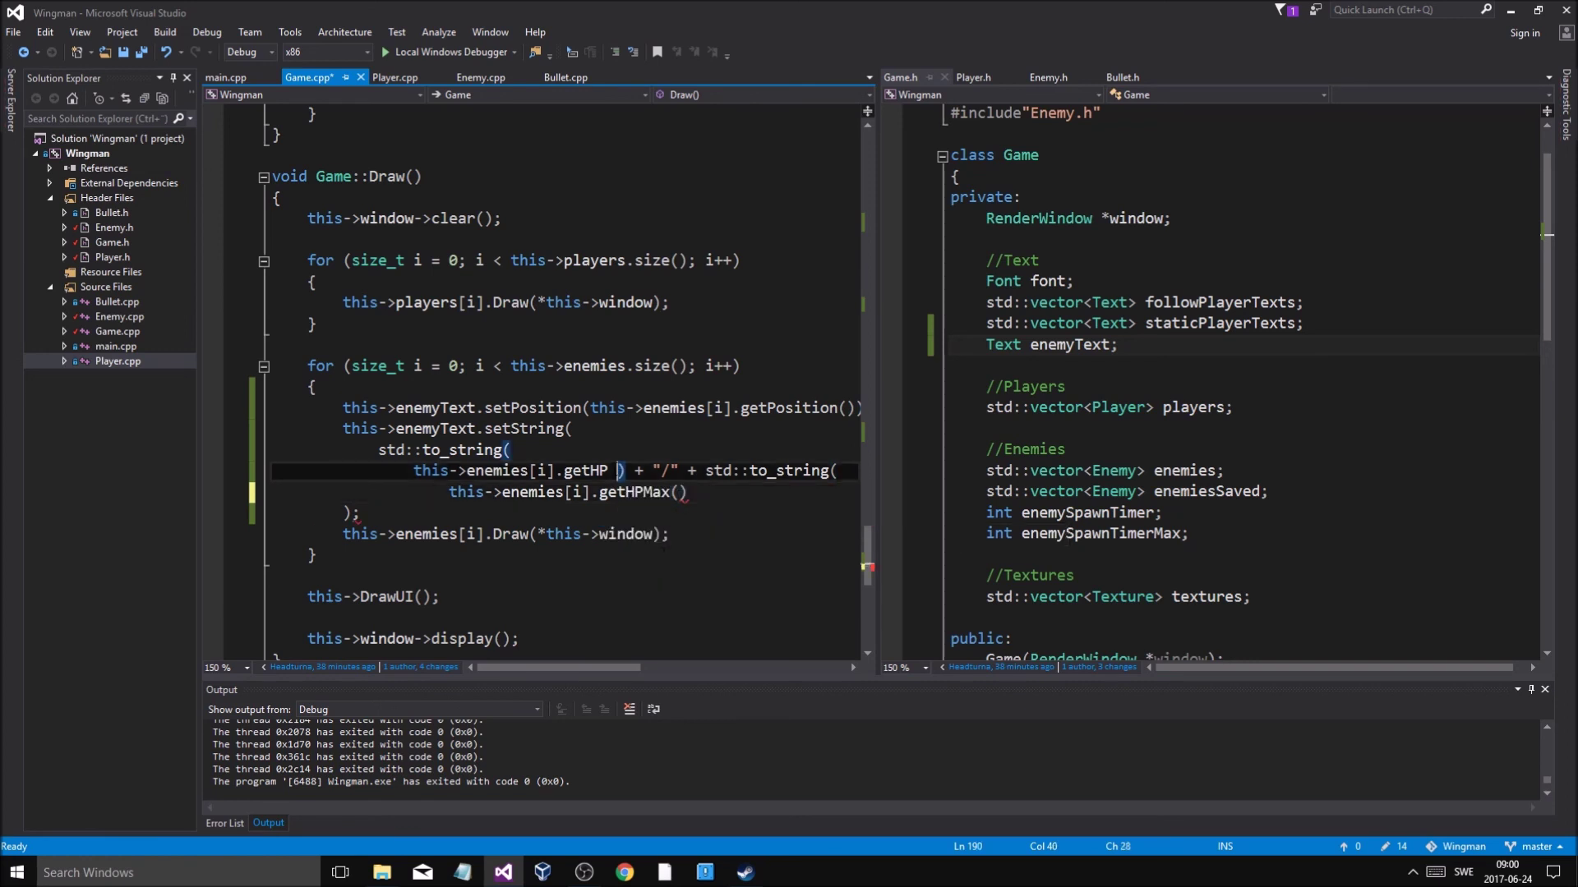
{"action": "type", "text": "("}
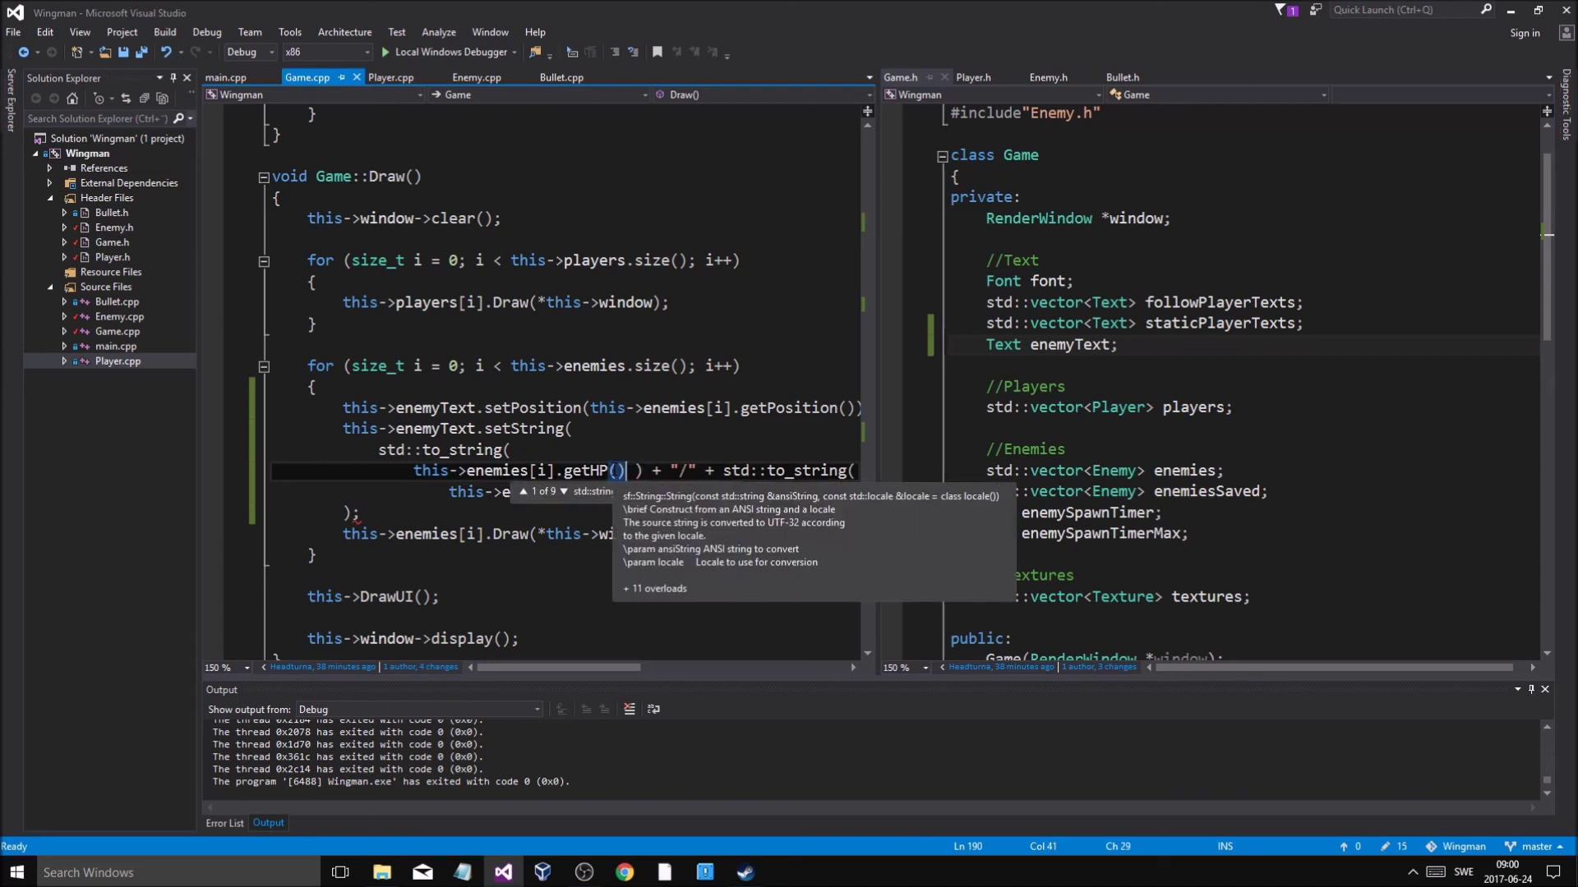
Join the closing bracket onto the getHPMax line and save
{"action": "key", "text": "ctrl+s"}
{"action": "key", "text": "Up"}
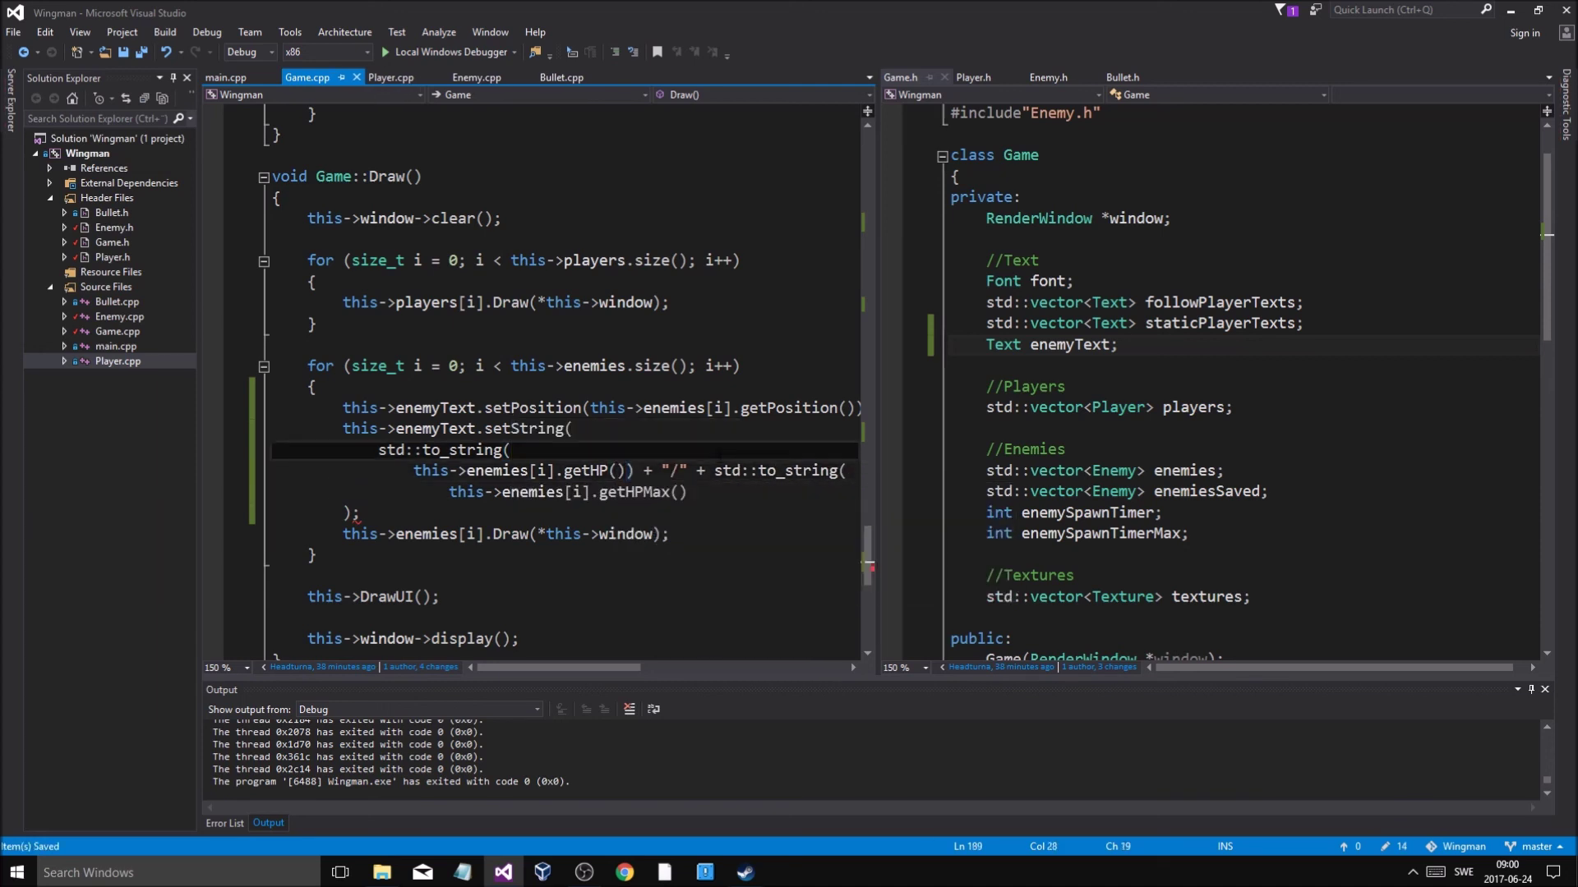
{"action": "key", "text": "Down"}
{"action": "key", "text": "Down"}
{"action": "key", "text": "Down"}
{"action": "key", "text": "Home"}
{"action": "key", "text": "BackSpace"}
{"action": "key", "text": "BackSpace"}
{"action": "key", "text": "BackSpace"}
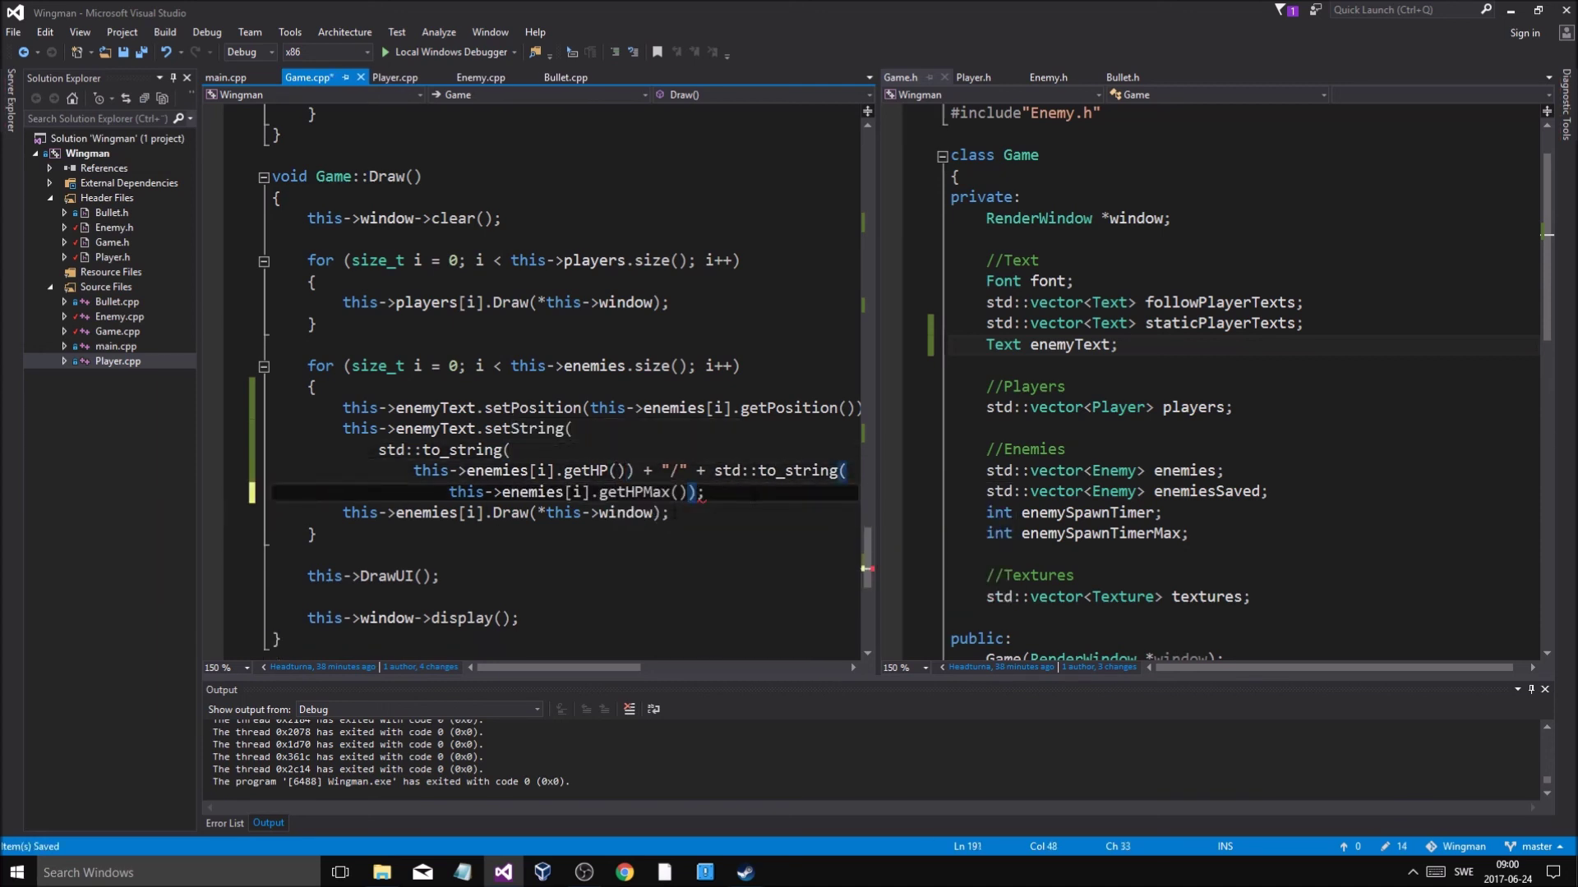
{"action": "key", "text": "End"}
{"action": "key", "text": "ctrl+s"}
{"action": "key", "text": "Left"}
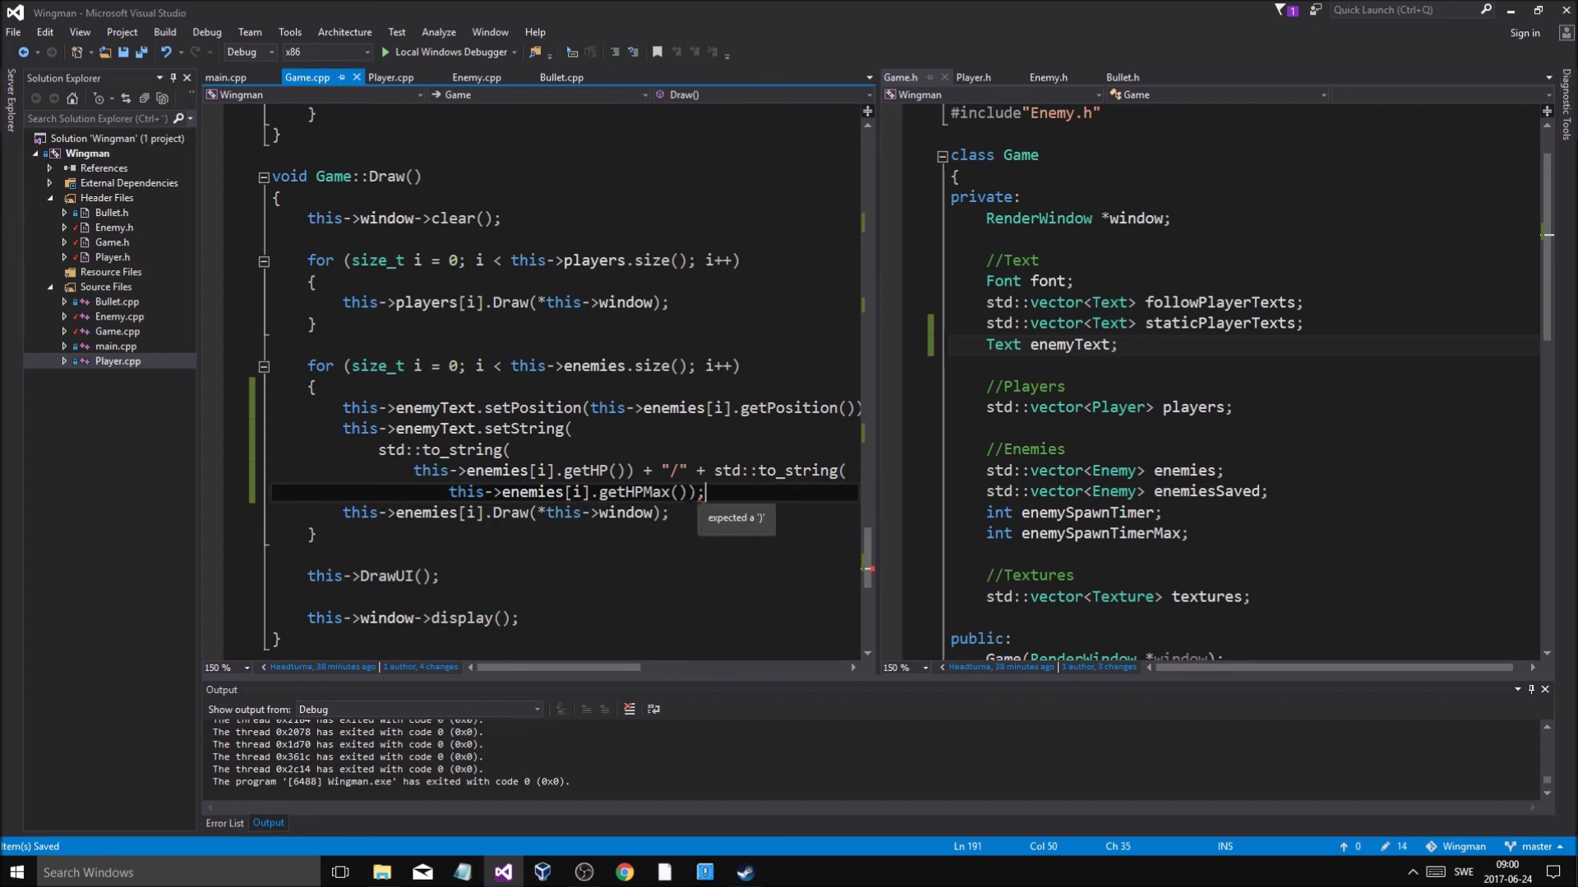
{"action": "type", "text": ")"}
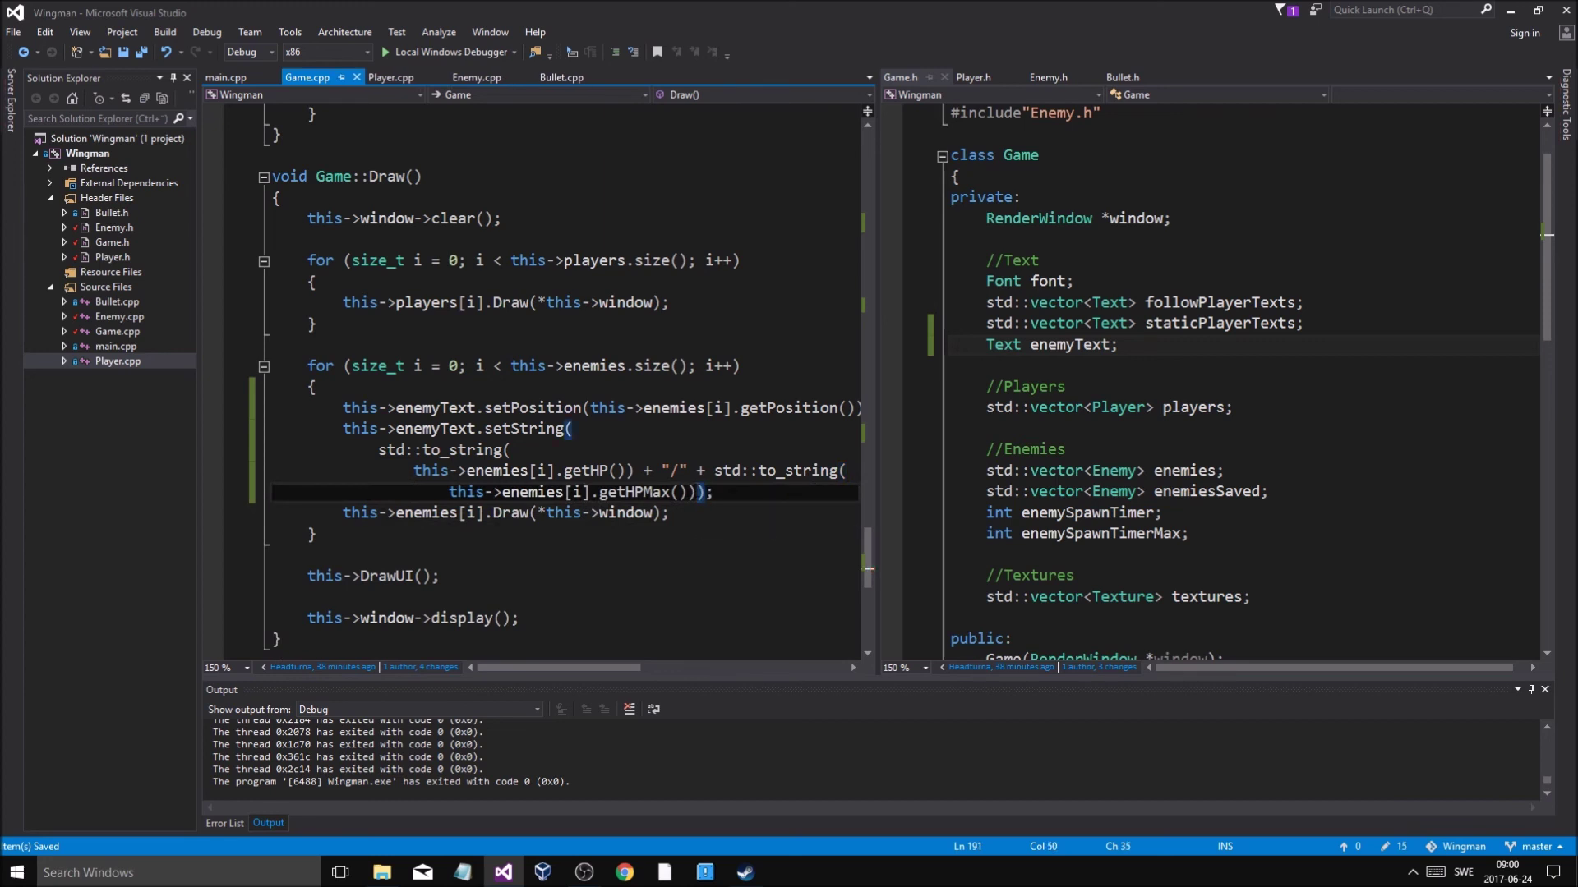
Break the label into indented HP, slash, and getHPMax to_string lines
{"action": "left_click", "coordinate": [407, 469]}
{"action": "key", "text": "Tab"}
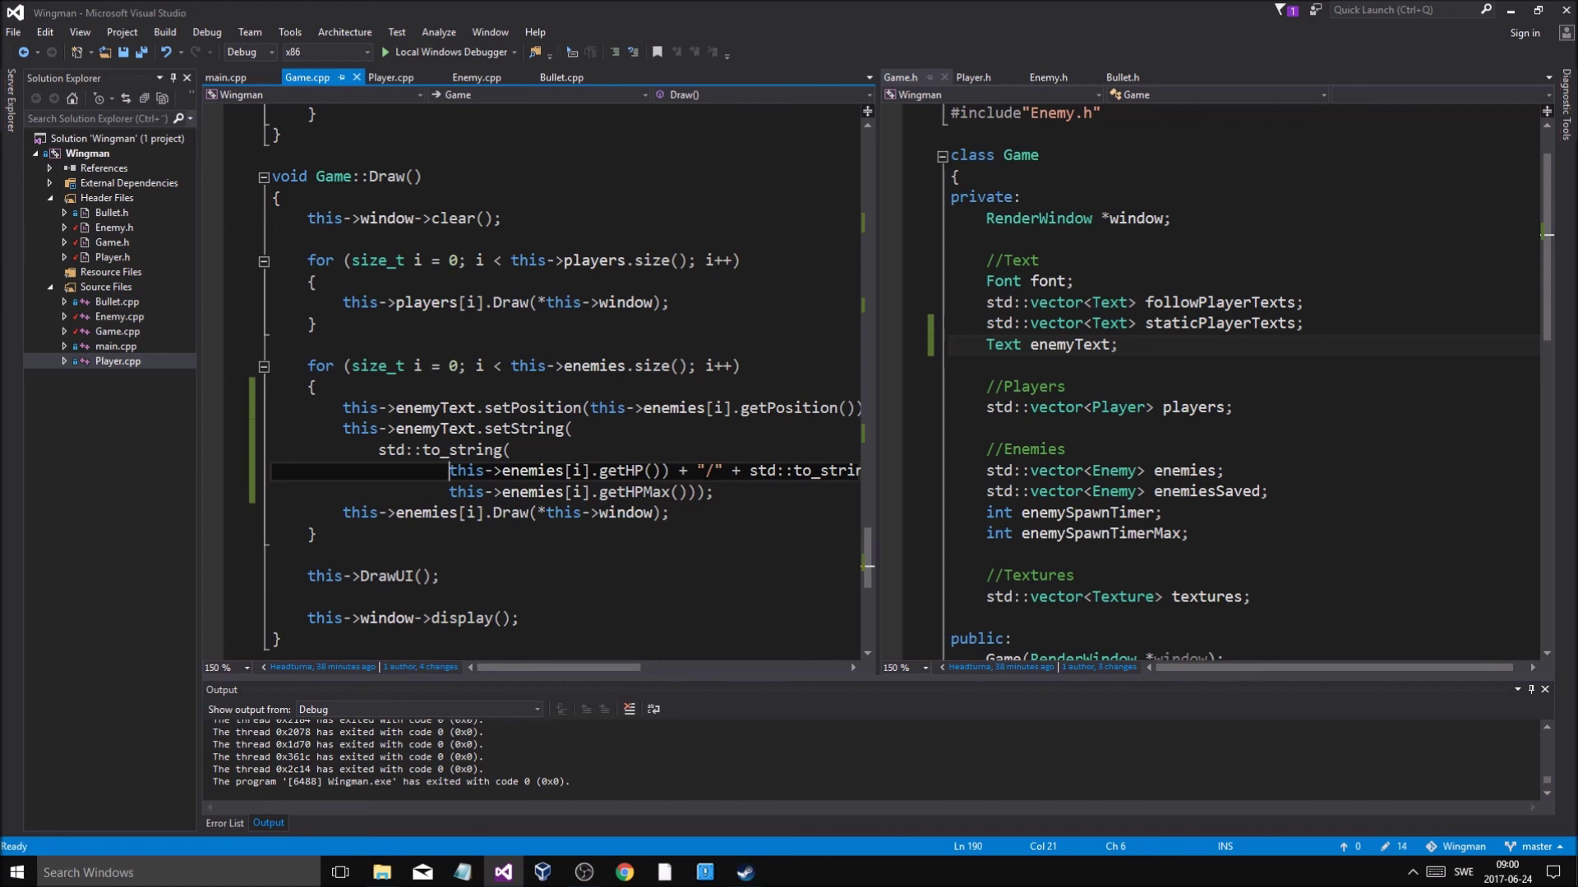
{"action": "left_click", "coordinate": [697, 469]}
{"action": "key", "text": "Return"}
{"action": "key", "text": "Tab"}
{"action": "key", "text": "Tab"}
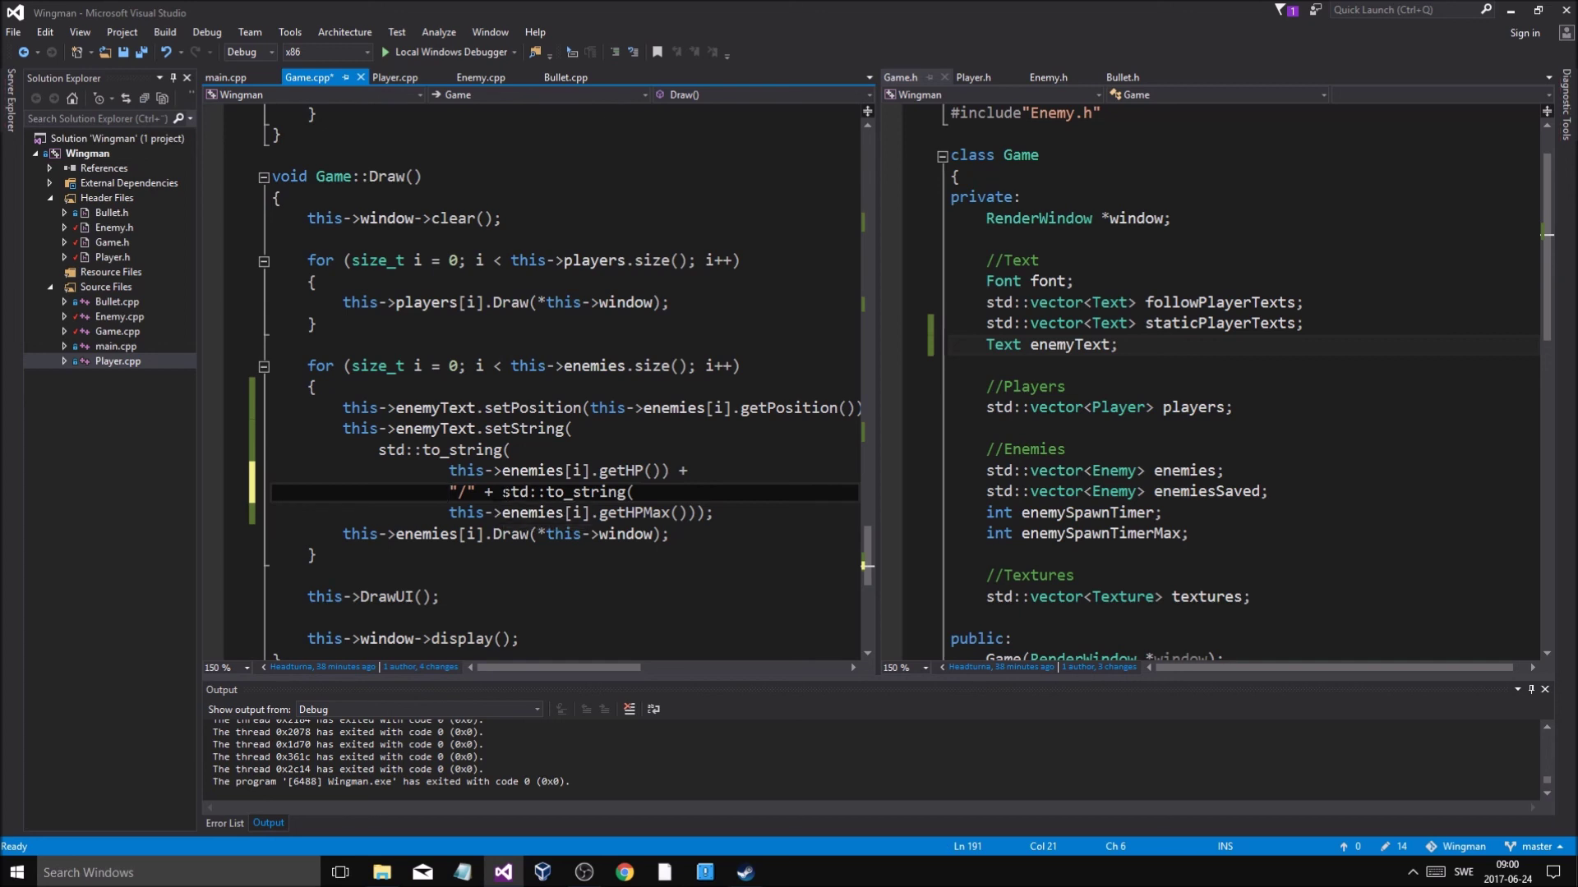
{"action": "left_click", "coordinate": [501, 492]}
{"action": "key", "text": "Return"}
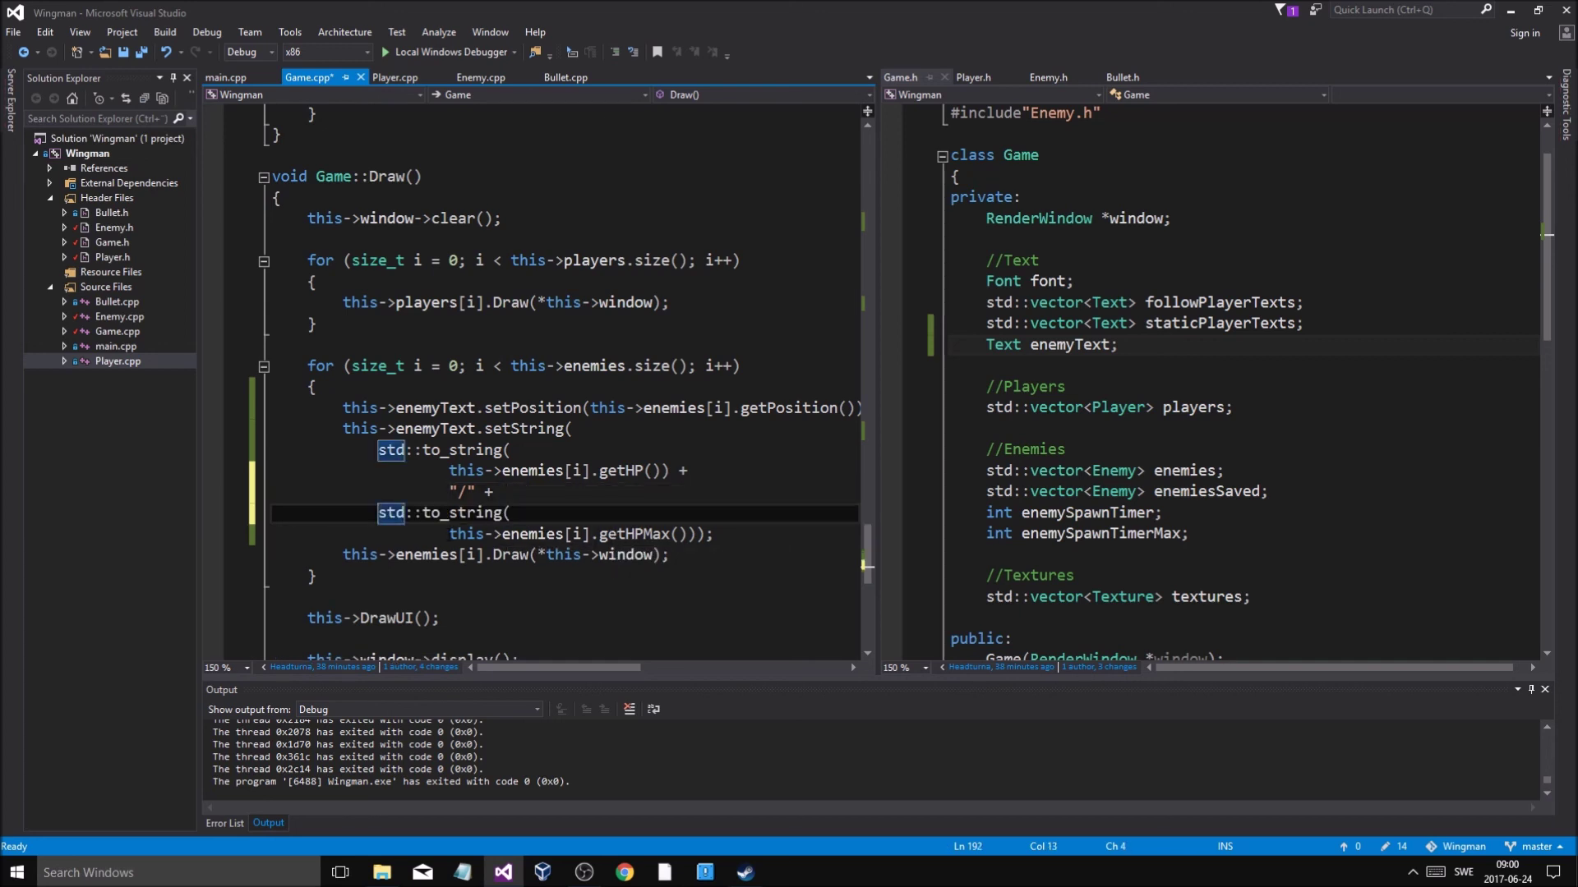
Rejoin each getter with its to_string, align the slash line, and save
{"action": "key", "text": "Down"}
{"action": "key", "text": "shift+Tab"}
{"action": "key", "text": "shift+Tab"}
{"action": "key", "text": "shift+Tab"}
{"action": "key", "text": "shift+Tab"}
{"action": "key", "text": "shift+Tab"}
{"action": "key", "text": "BackSpace"}
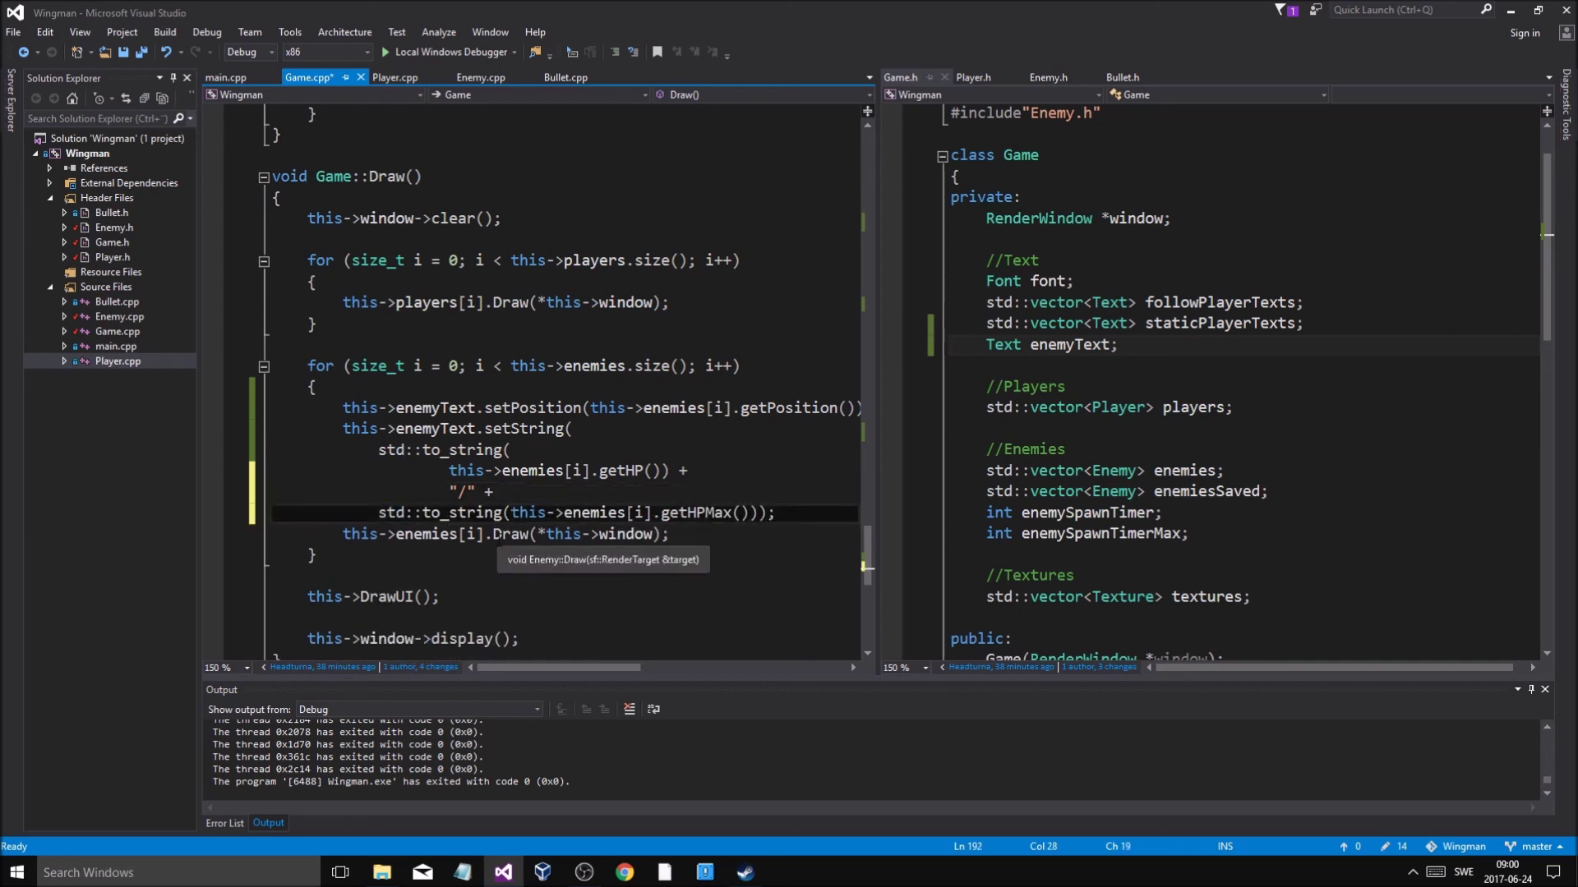
{"action": "key", "text": "Up"}
{"action": "key", "text": "Up"}
{"action": "key", "text": "shift+Tab"}
{"action": "key", "text": "shift+Tab"}
{"action": "key", "text": "shift+Tab"}
{"action": "key", "text": "shift+Tab"}
{"action": "key", "text": "BackSpace"}
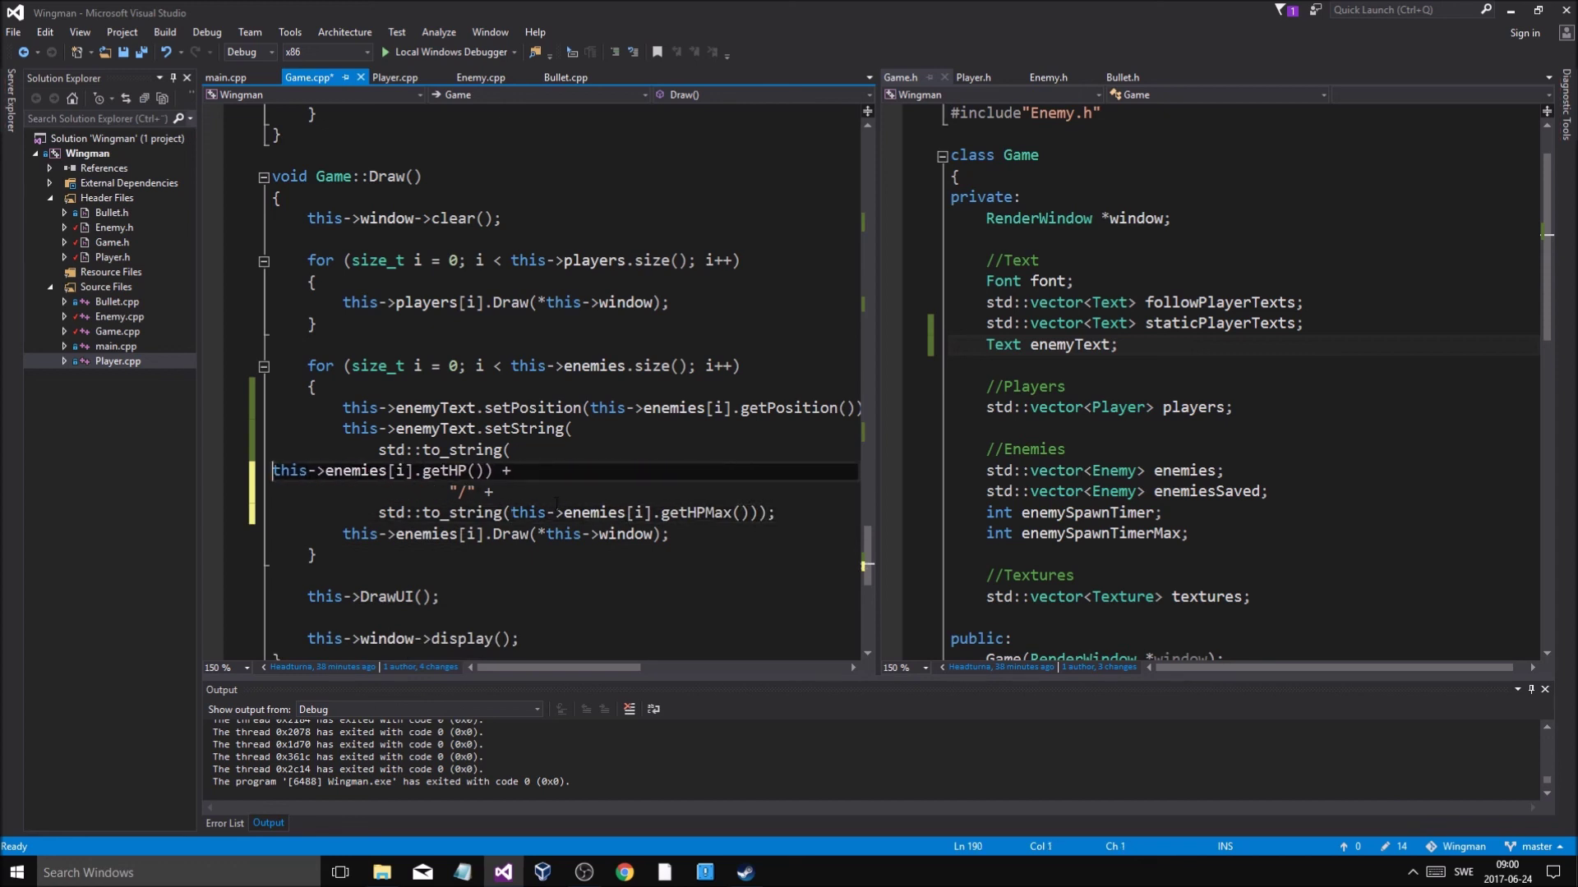
{"action": "key", "text": "BackSpace"}
{"action": "key", "text": "Down"}
{"action": "key", "text": "End"}
{"action": "key", "text": "ctrl+s"}
{"action": "key", "text": "Home"}
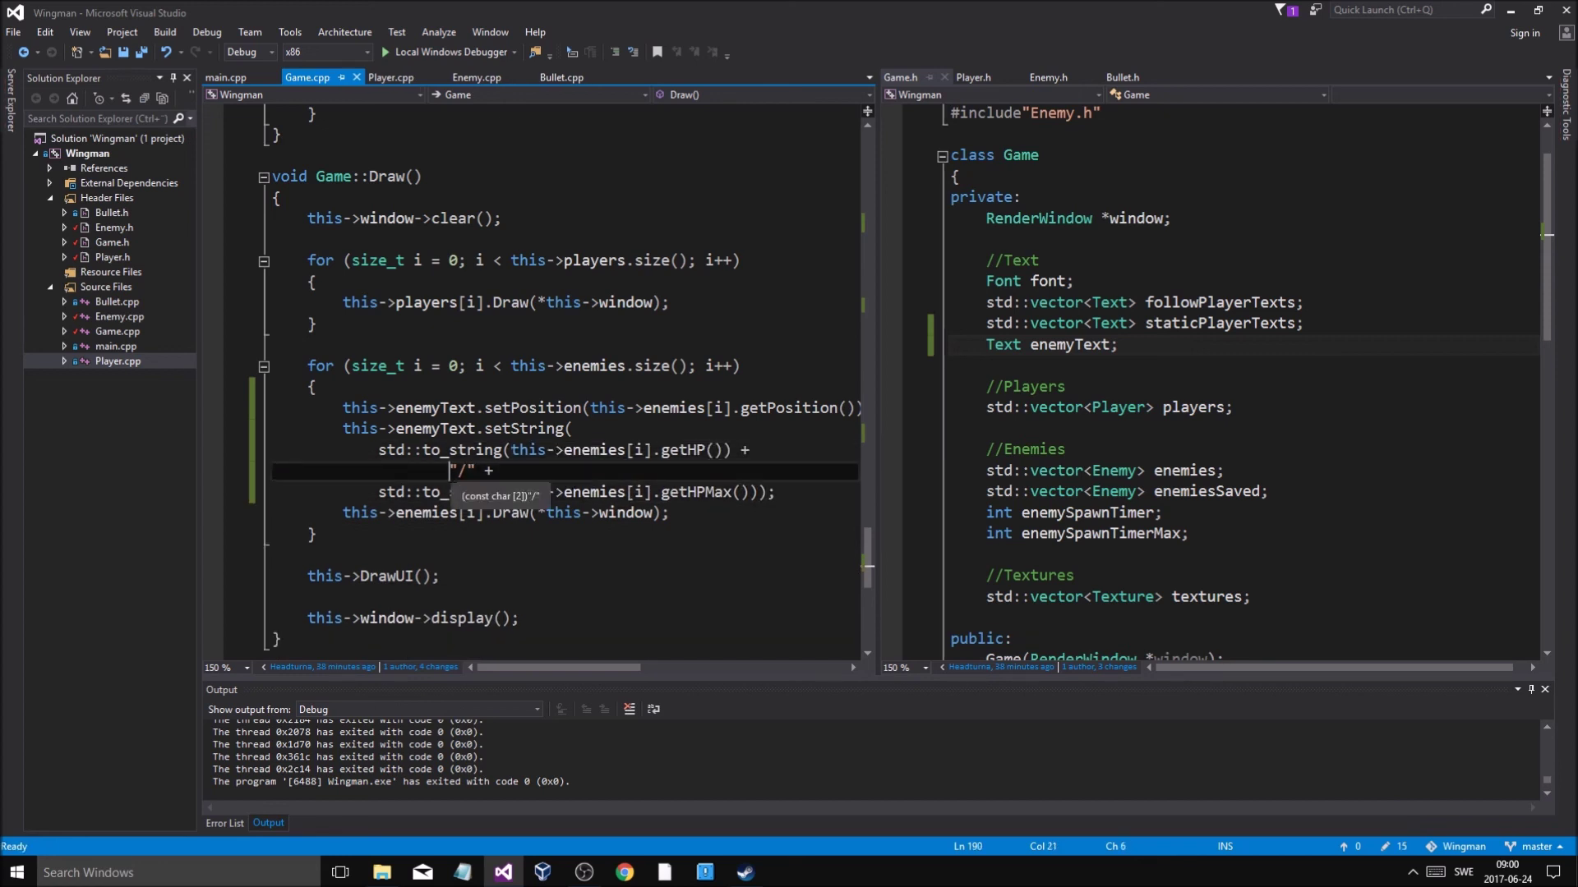
{"action": "key", "text": "Tab"}
{"action": "key", "text": "Tab"}
{"action": "key", "text": "Tab"}
{"action": "key", "text": "Tab"}
{"action": "key", "text": "Tab"}
{"action": "key", "text": "Tab"}
{"action": "key", "text": "Tab"}
{"action": "key", "text": "Tab"}
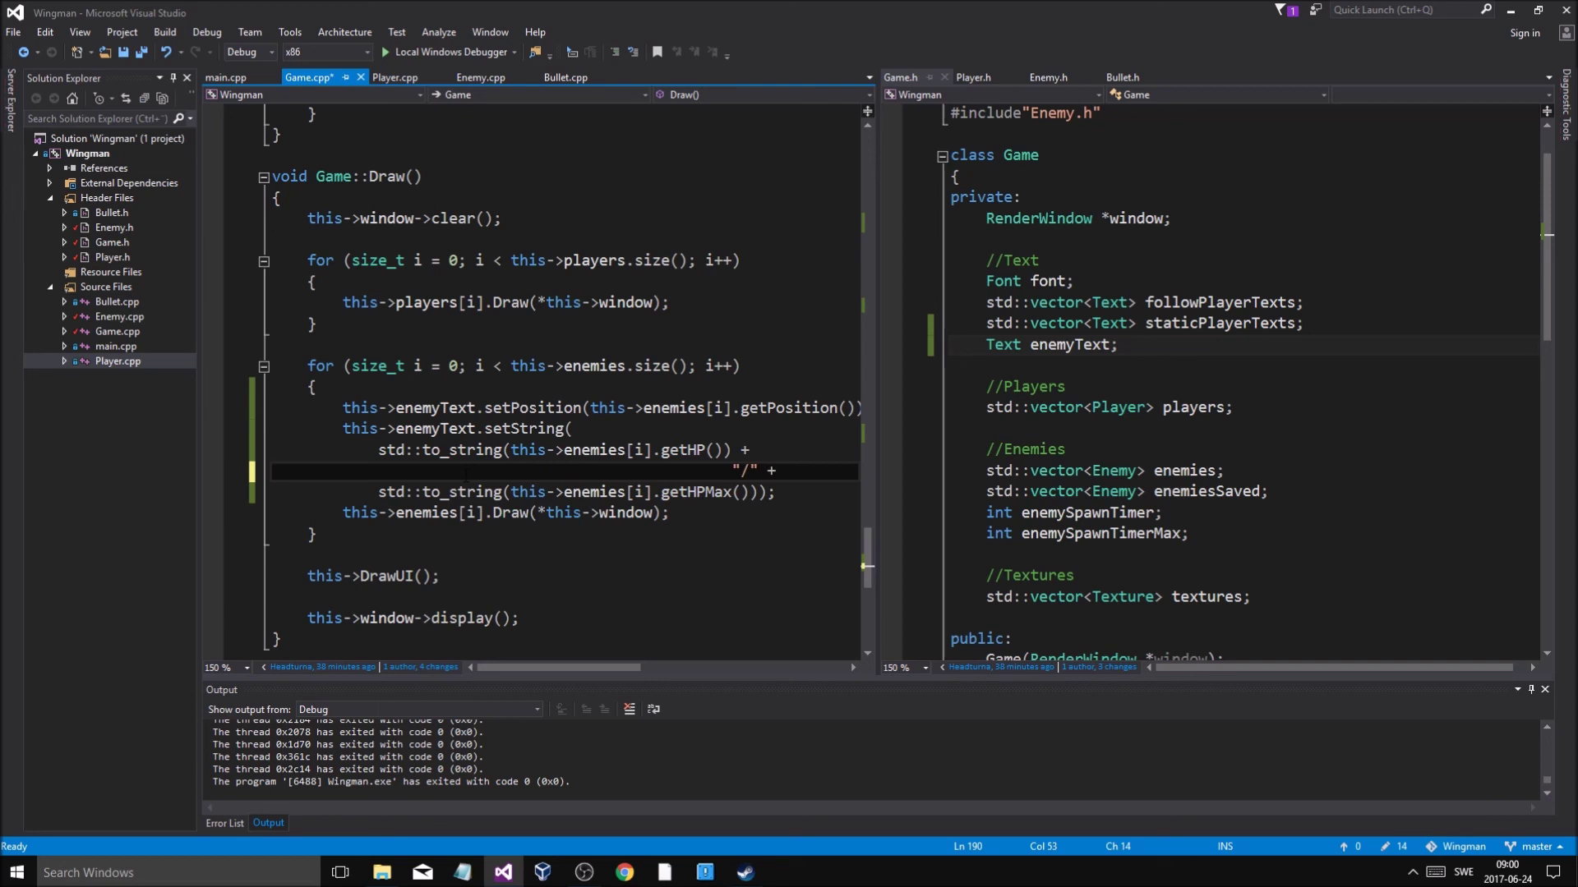
{"action": "key", "text": "shift+Tab"}
{"action": "key", "text": "shift+Tab"}
{"action": "key", "text": "shift+Tab"}
{"action": "key", "text": "shift+Tab"}
{"action": "key", "text": "shift+Tab"}
{"action": "key", "text": "shift+Tab"}
{"action": "key", "text": "ctrl+s"}
Add a blank line above the setString statement and tidy the spacing below it
{"action": "left_click", "coordinate": [785, 495]}
{"action": "key", "text": "Return"}
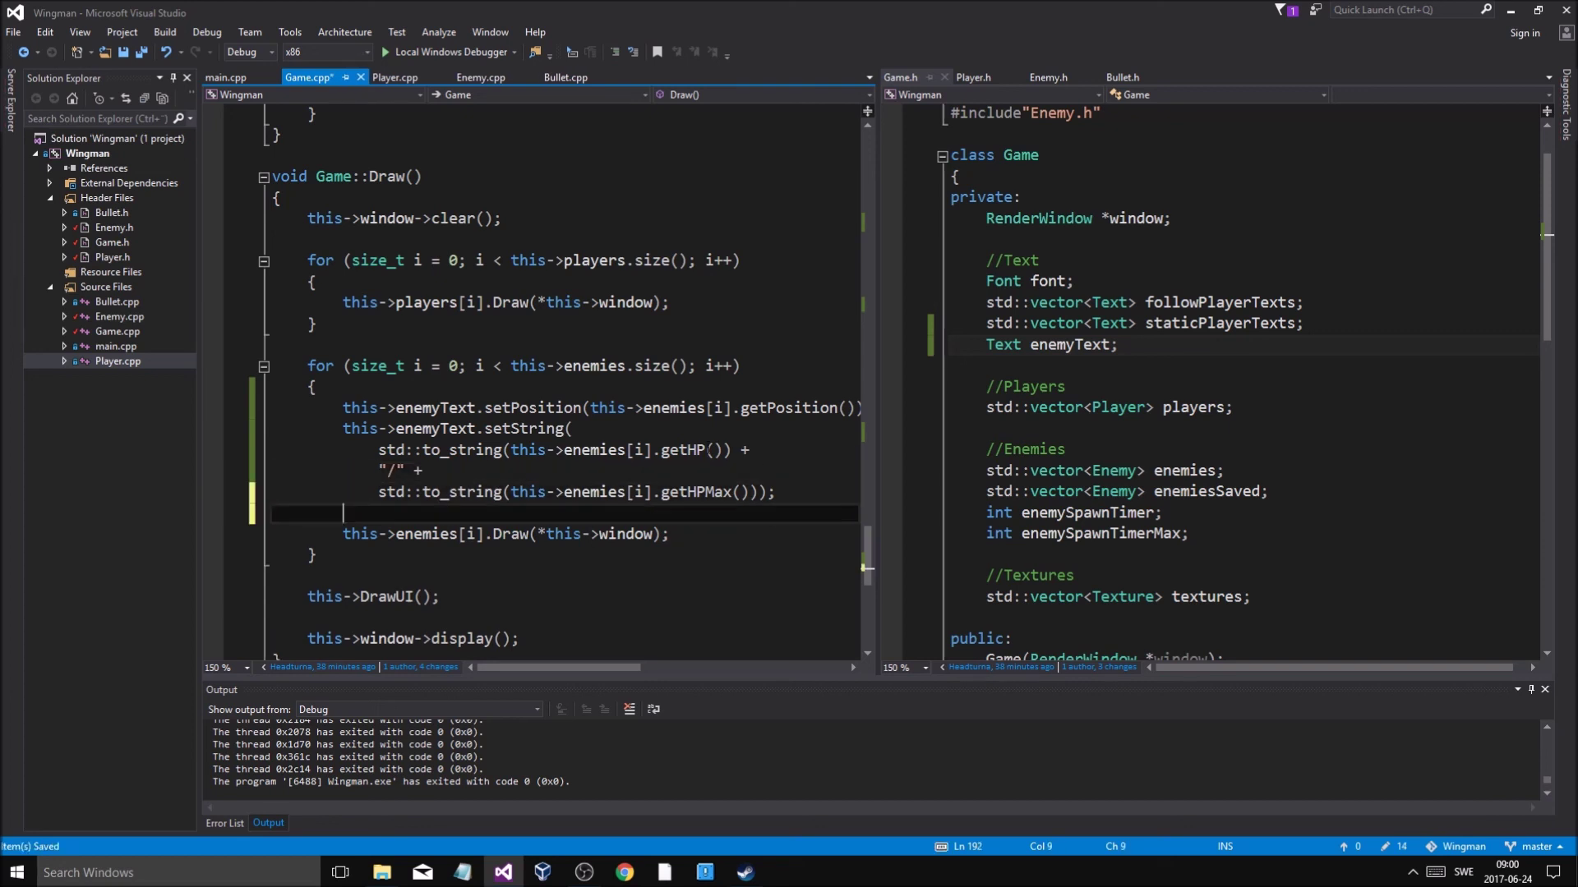
{"action": "key", "text": "BackSpace"}
{"action": "left_click", "coordinate": [343, 430]}
{"action": "key", "text": "Return"}
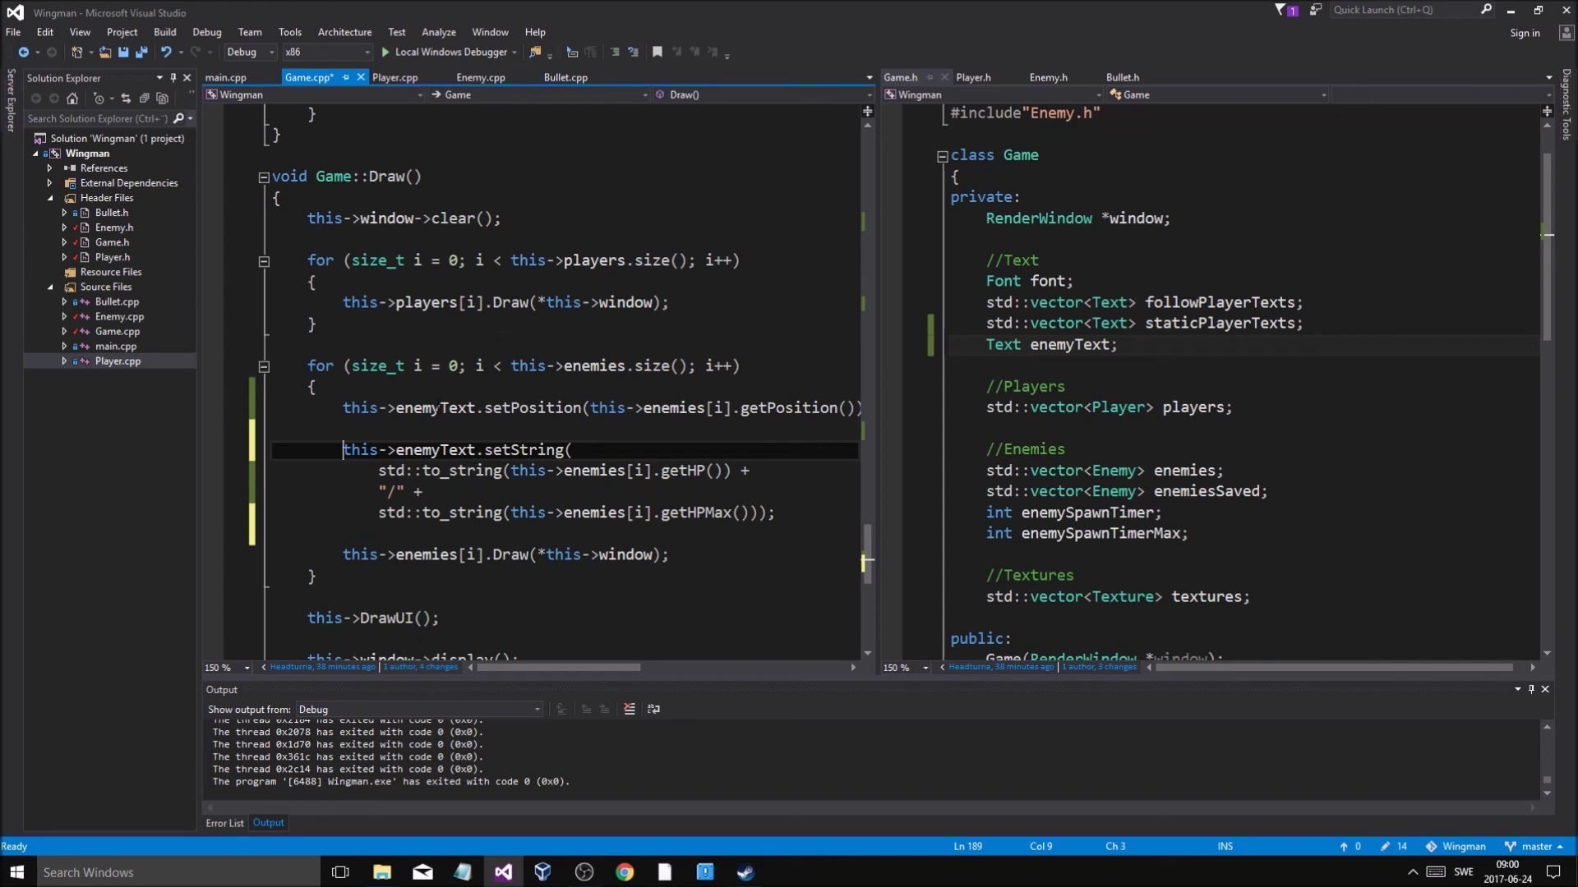
{"action": "scroll", "coordinate": [581, 327], "scroll_direction": "down", "scroll_amount": 1}
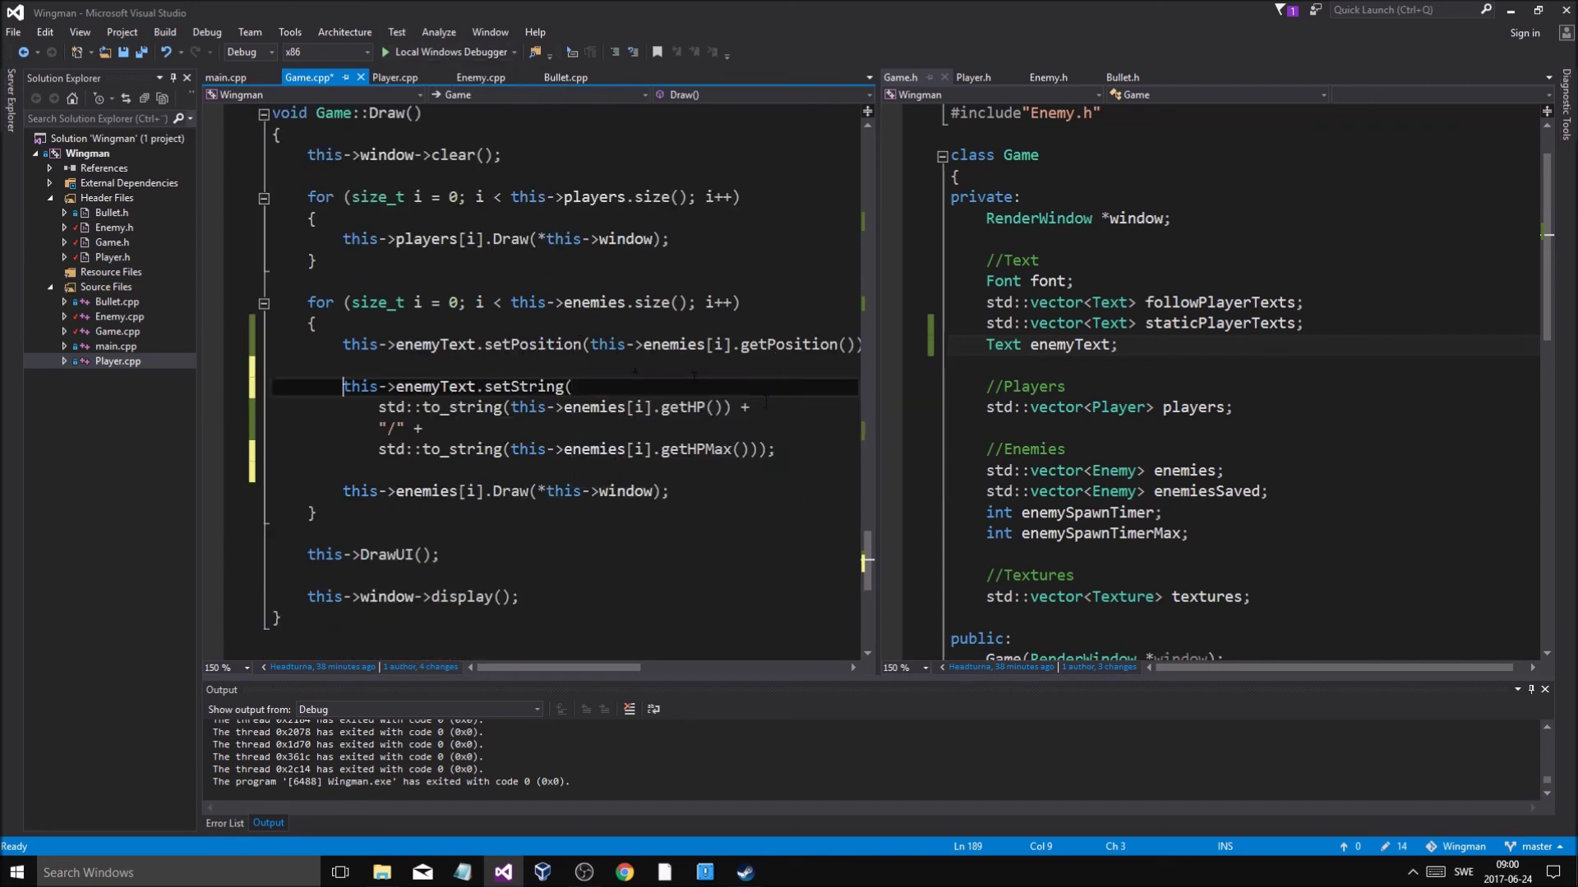
{"action": "left_click", "coordinate": [733, 484]}
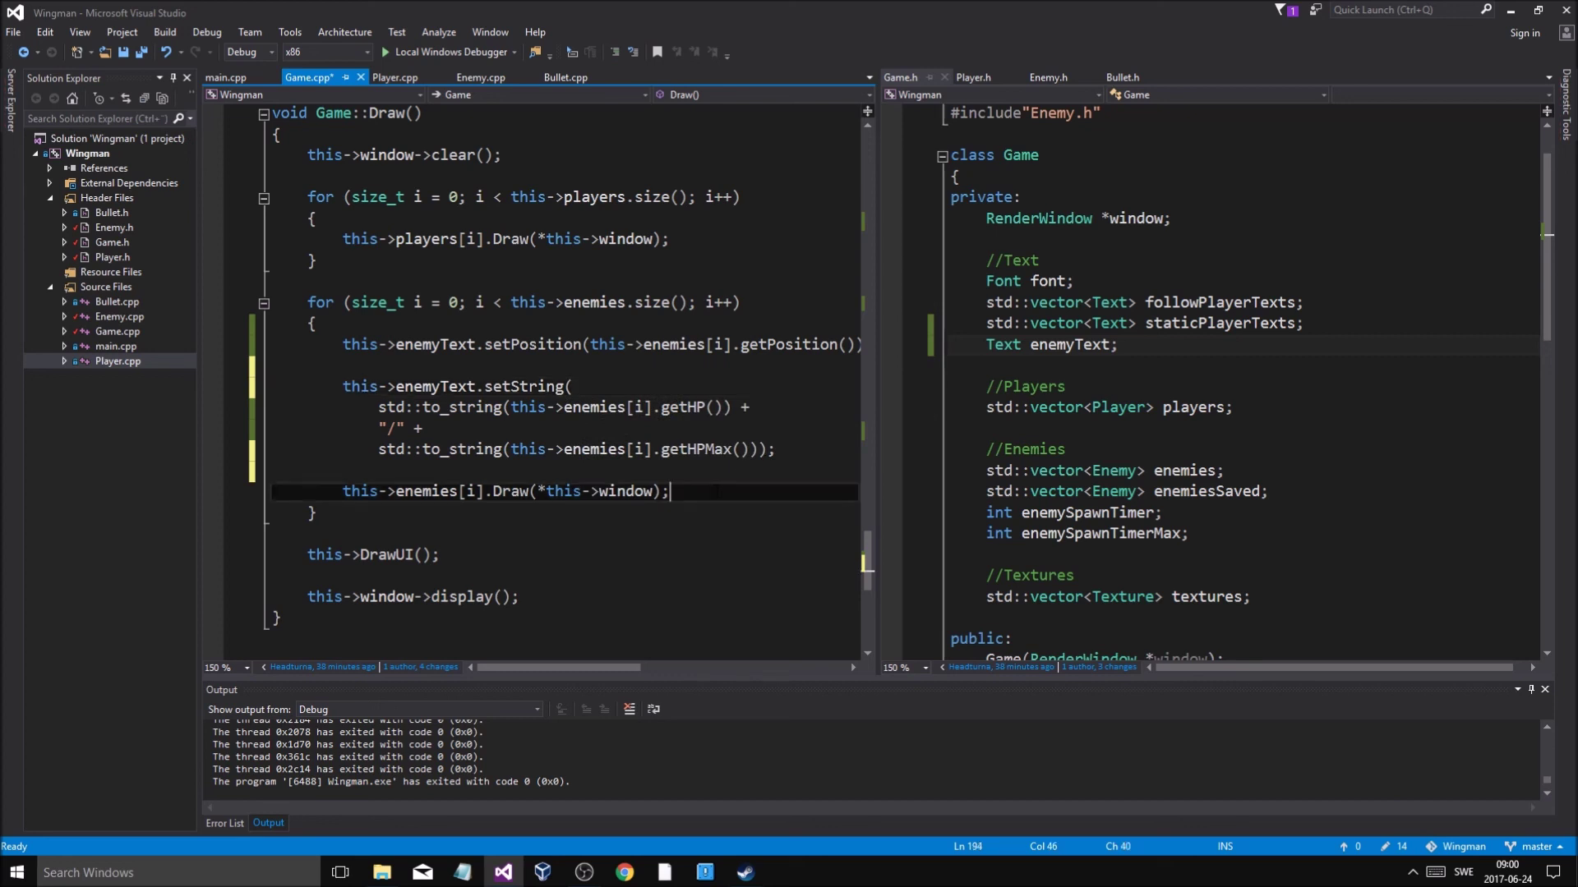
Add this->window->draw(this->enemyText); after the enemy draw, save, and build and run
{"action": "key", "text": "Return"}
{"action": "type", "text": "this->"}
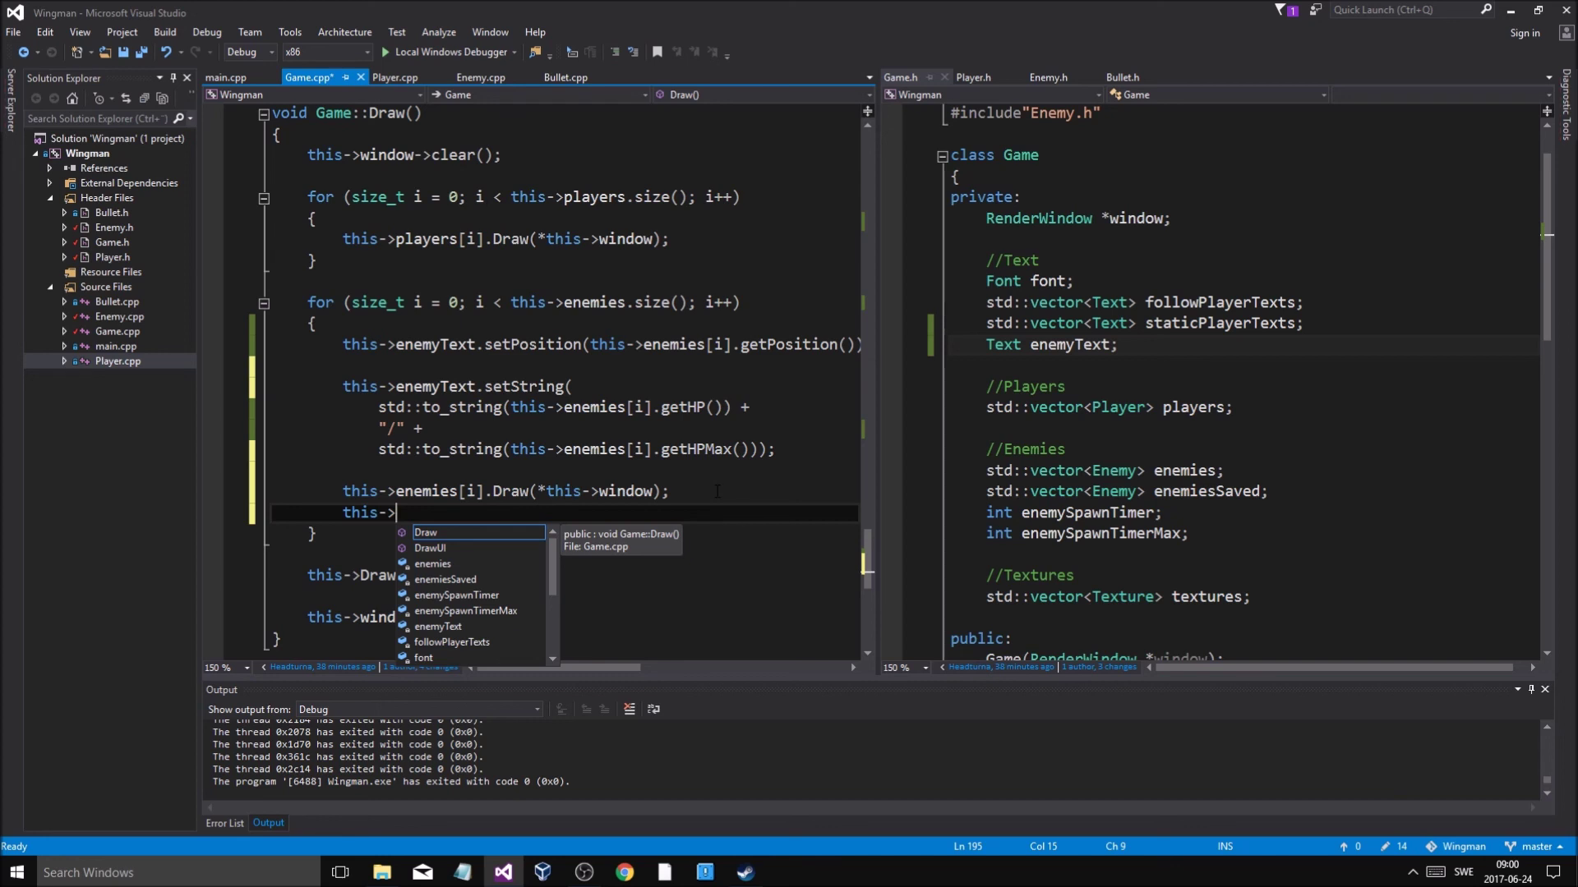
{"action": "key", "text": "Escape"}
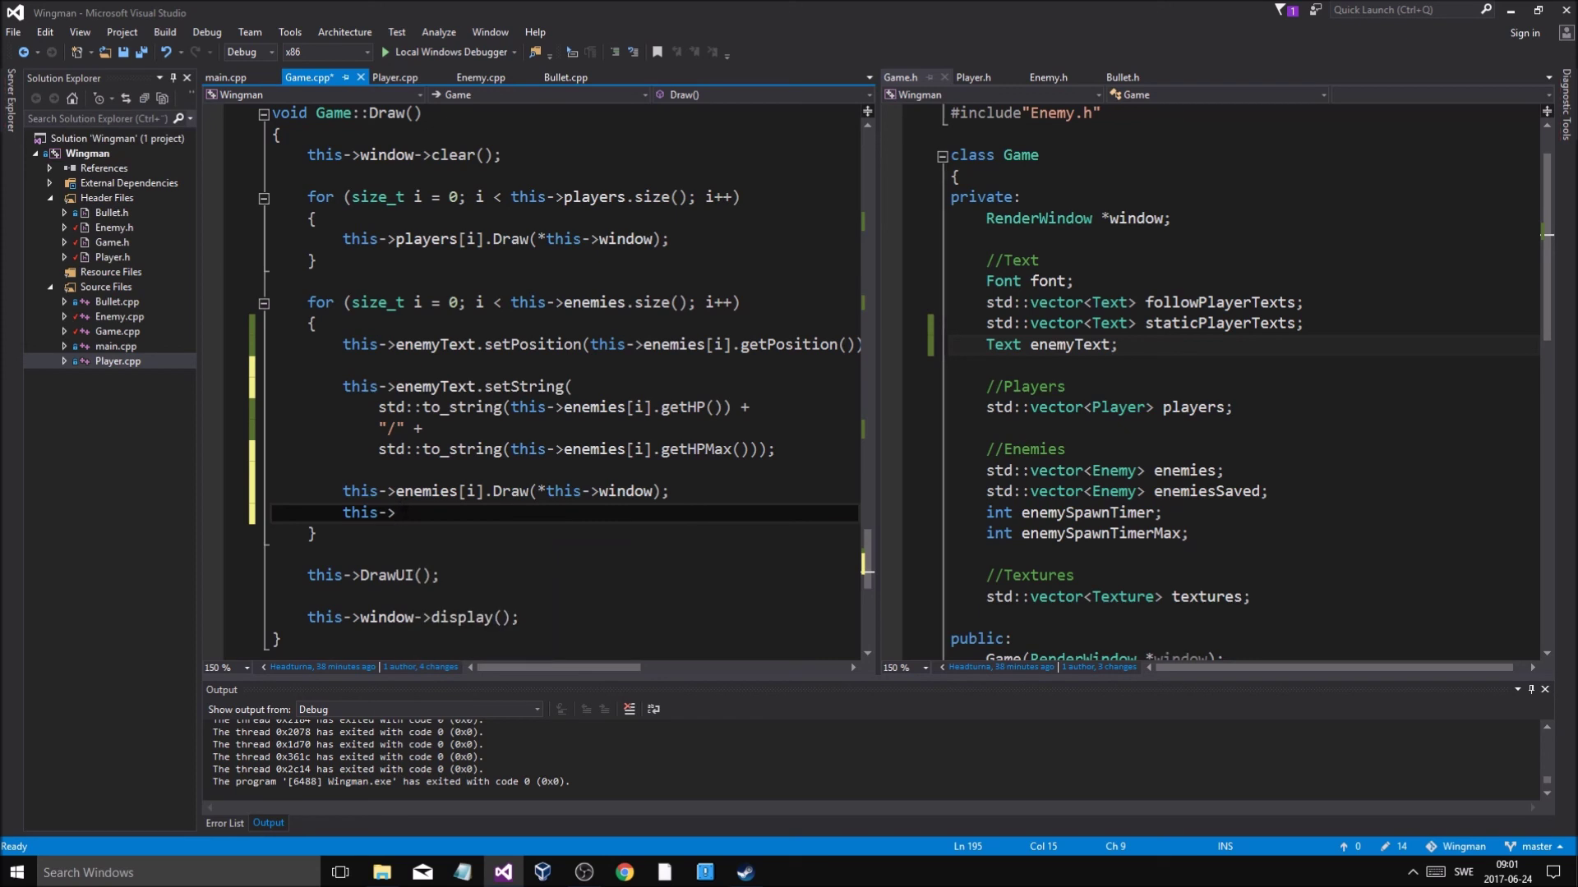
{"action": "key", "text": "BackSpace"}
{"action": "type", "text": "draw"}
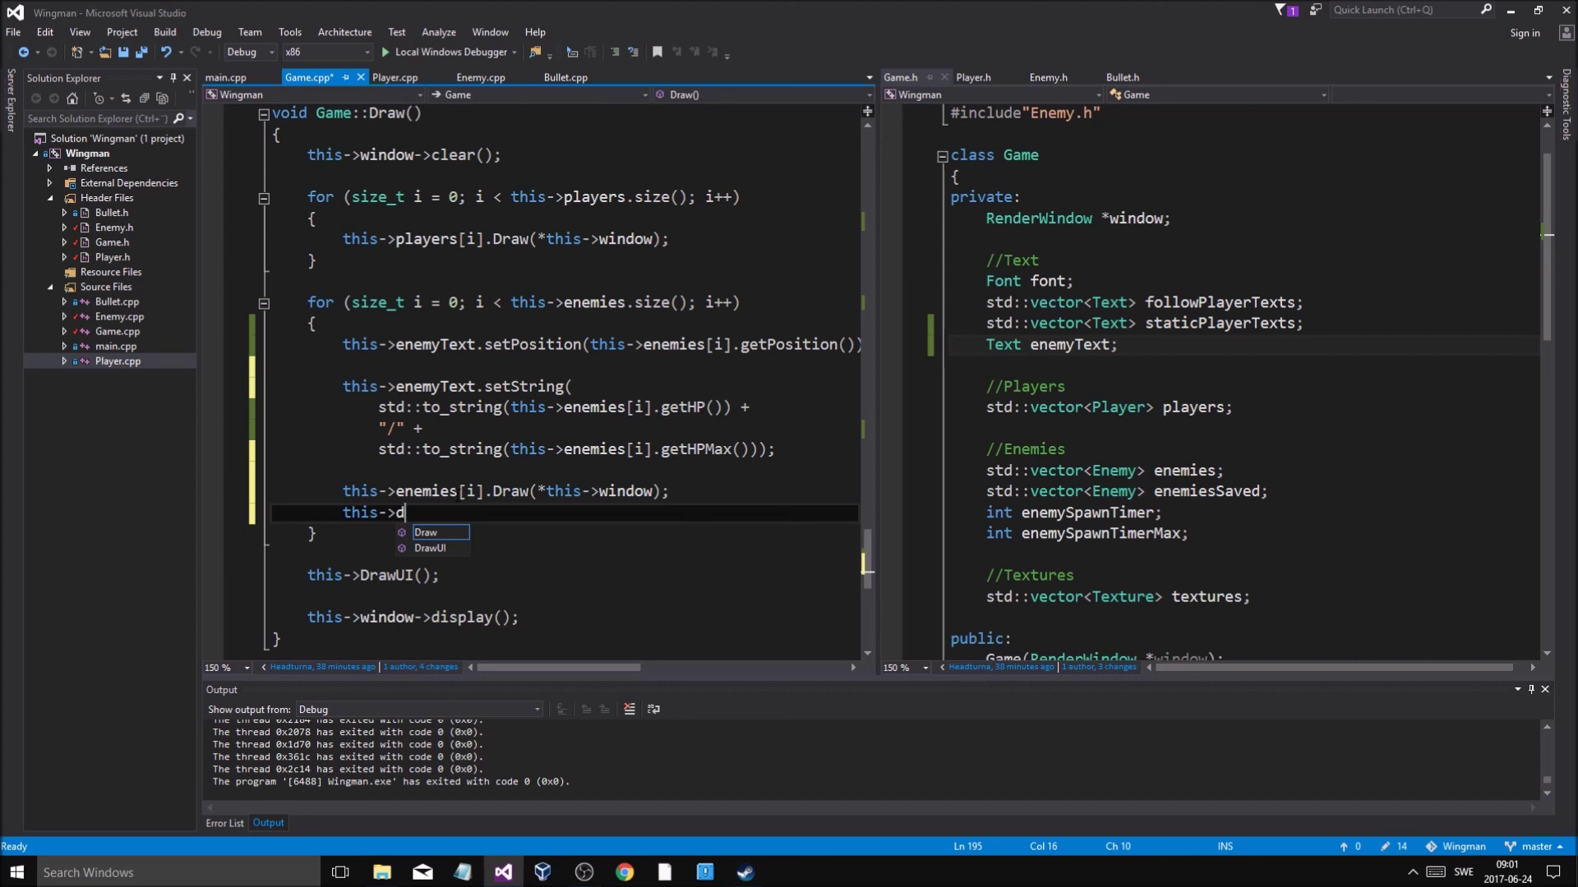
{"action": "key", "text": "BackSpace"}
{"action": "type", "text": "window.dr"}
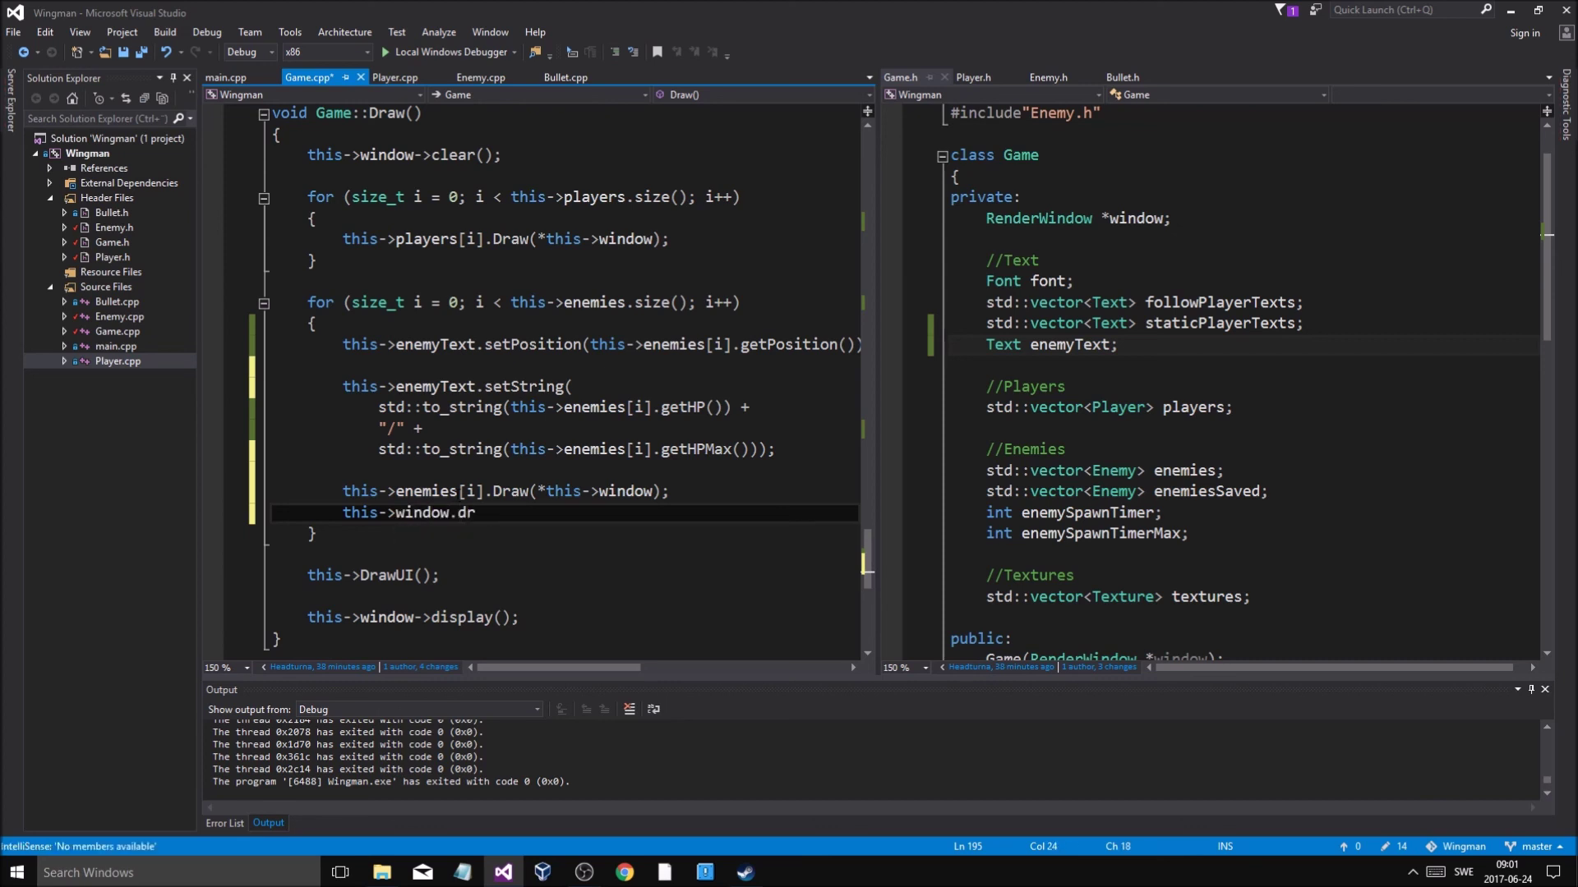
{"action": "key", "text": "BackSpace"}
{"action": "key", "text": "BackSpace"}
{"action": "type", "text": ">draw("}
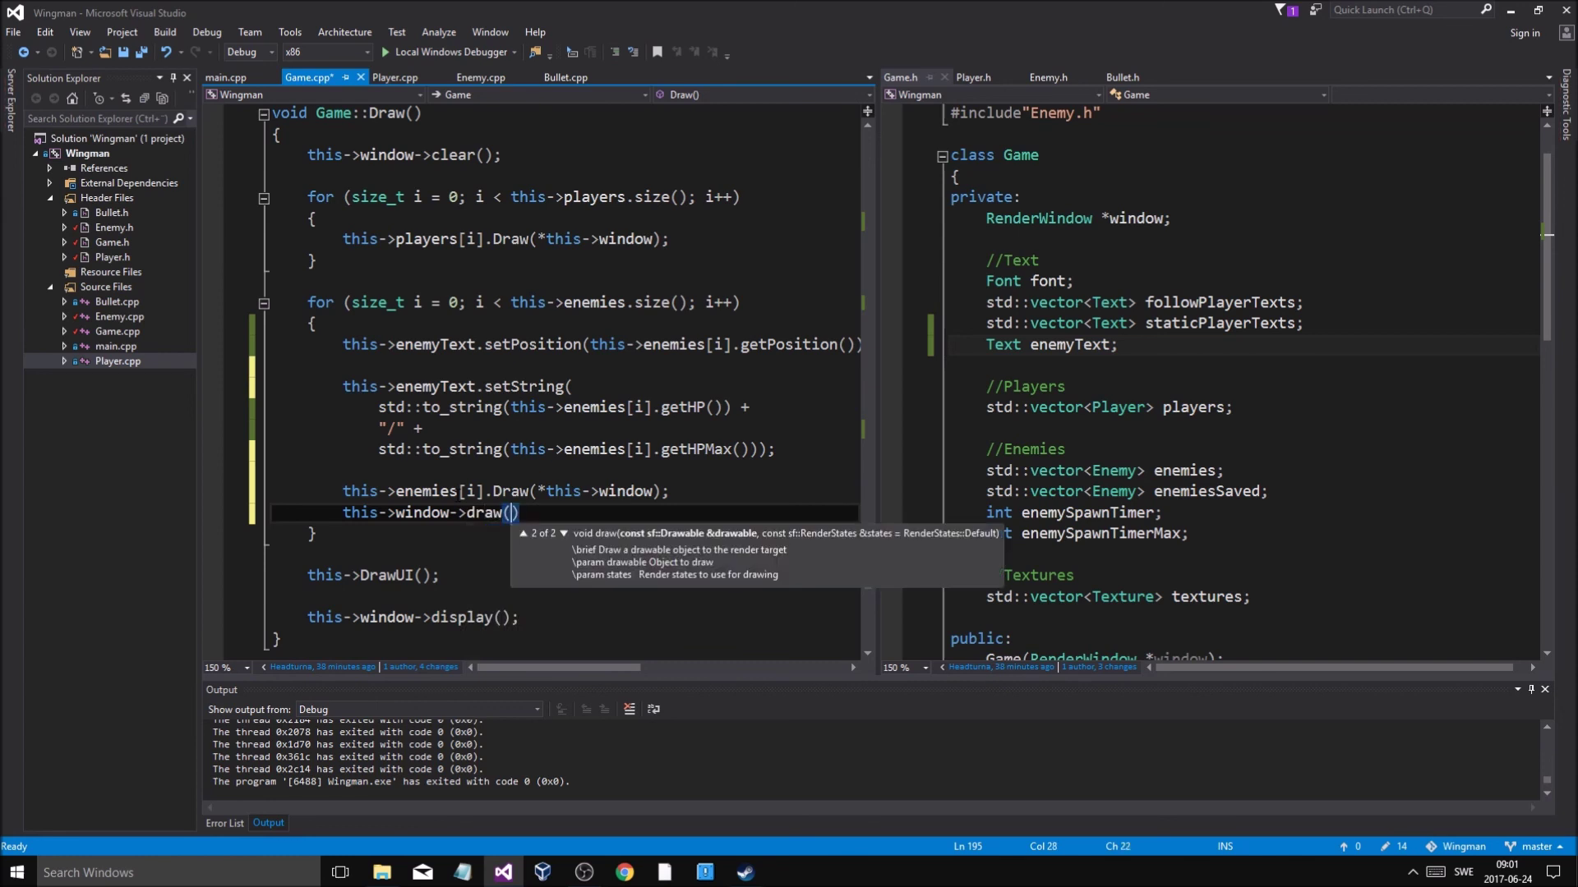
{"action": "type", "text": "th"}
{"action": "key", "text": "BackSpace"}
{"action": "key", "text": "BackSpace"}
{"action": "type", "text": "this->enem"}
{"action": "key", "text": "Tab"}
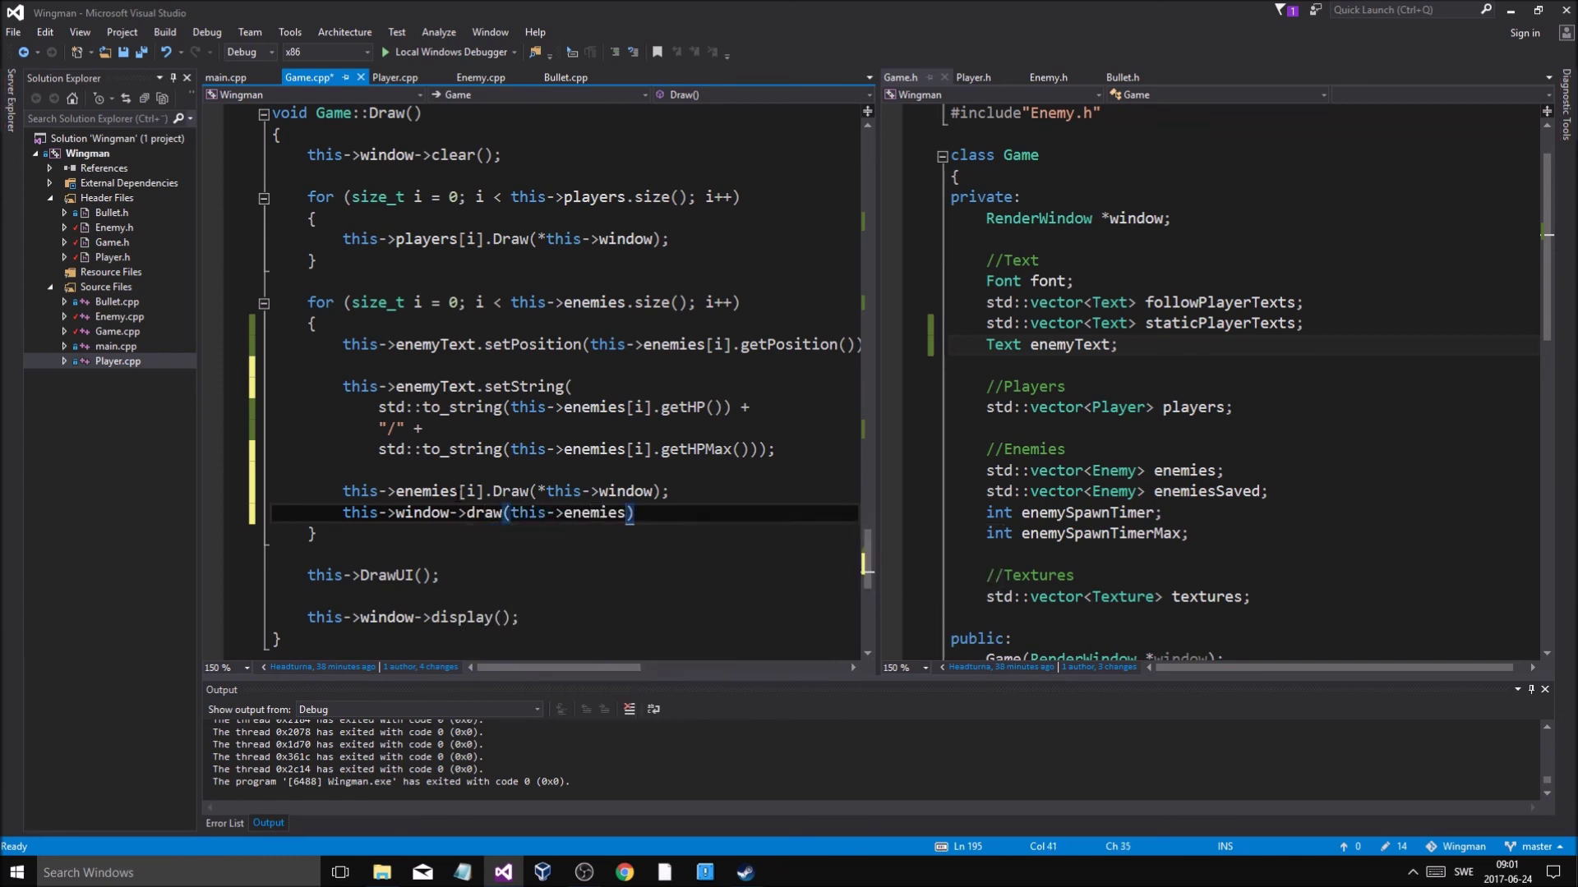
{"action": "key", "text": "BackSpace"}
{"action": "key", "text": "BackSpace"}
{"action": "key", "text": "BackSpace"}
{"action": "type", "text": "yT"}
{"action": "type", "text": "ext);"}
{"action": "key", "text": "ctrl+s"}
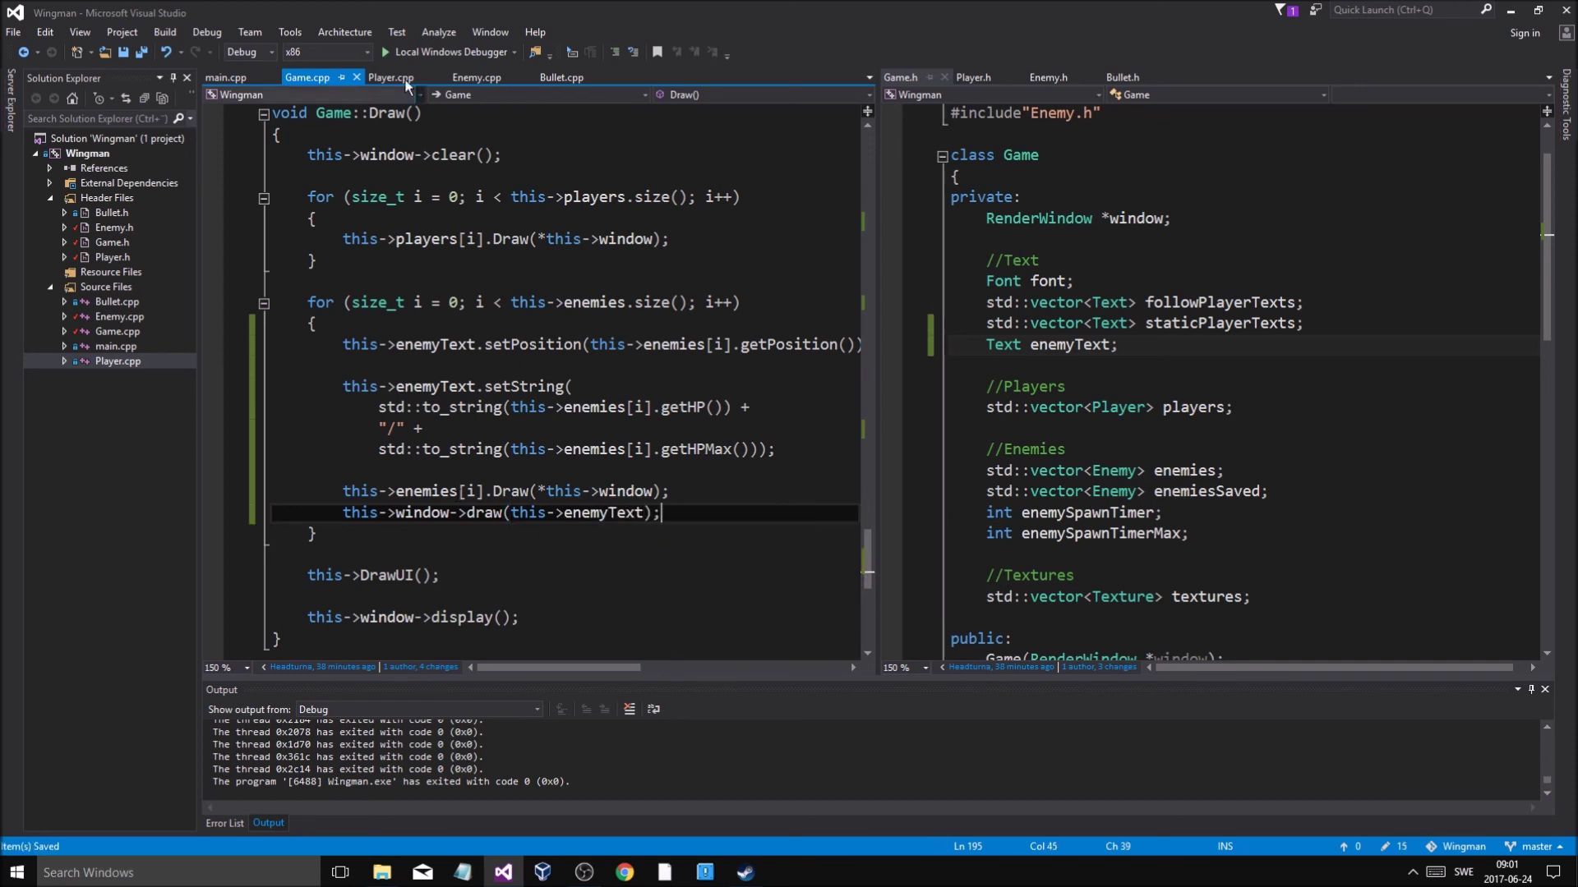
{"action": "left_click", "coordinate": [459, 53]}
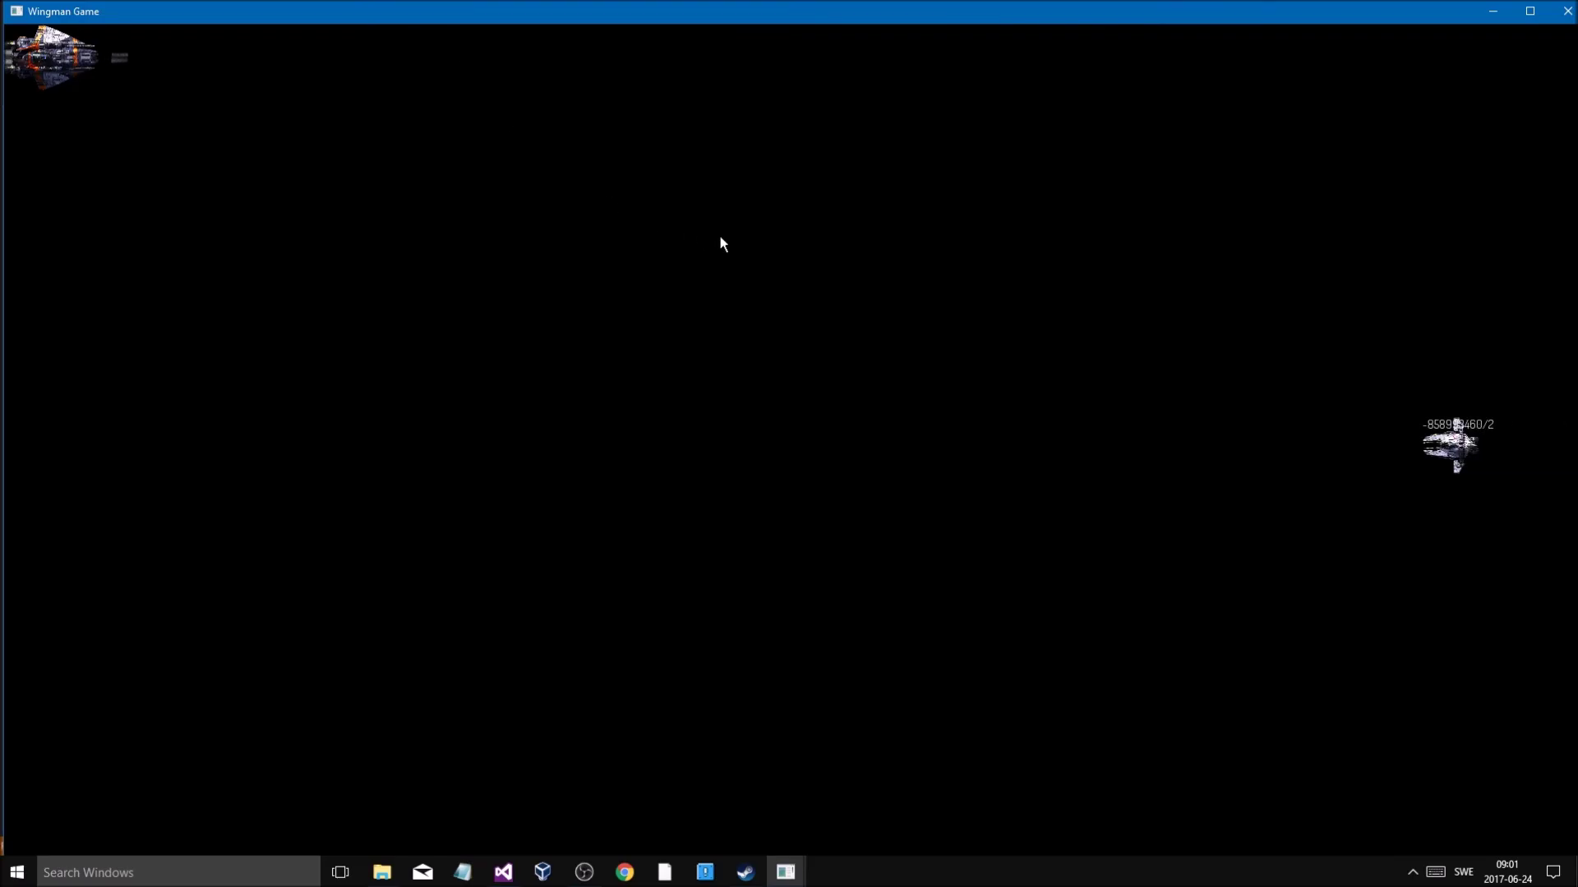
Fly the ship down-right to watch labels showing garbage negative HP, then quit the game
{"action": "key", "text": "Right"}
{"action": "key", "text": "Down"}
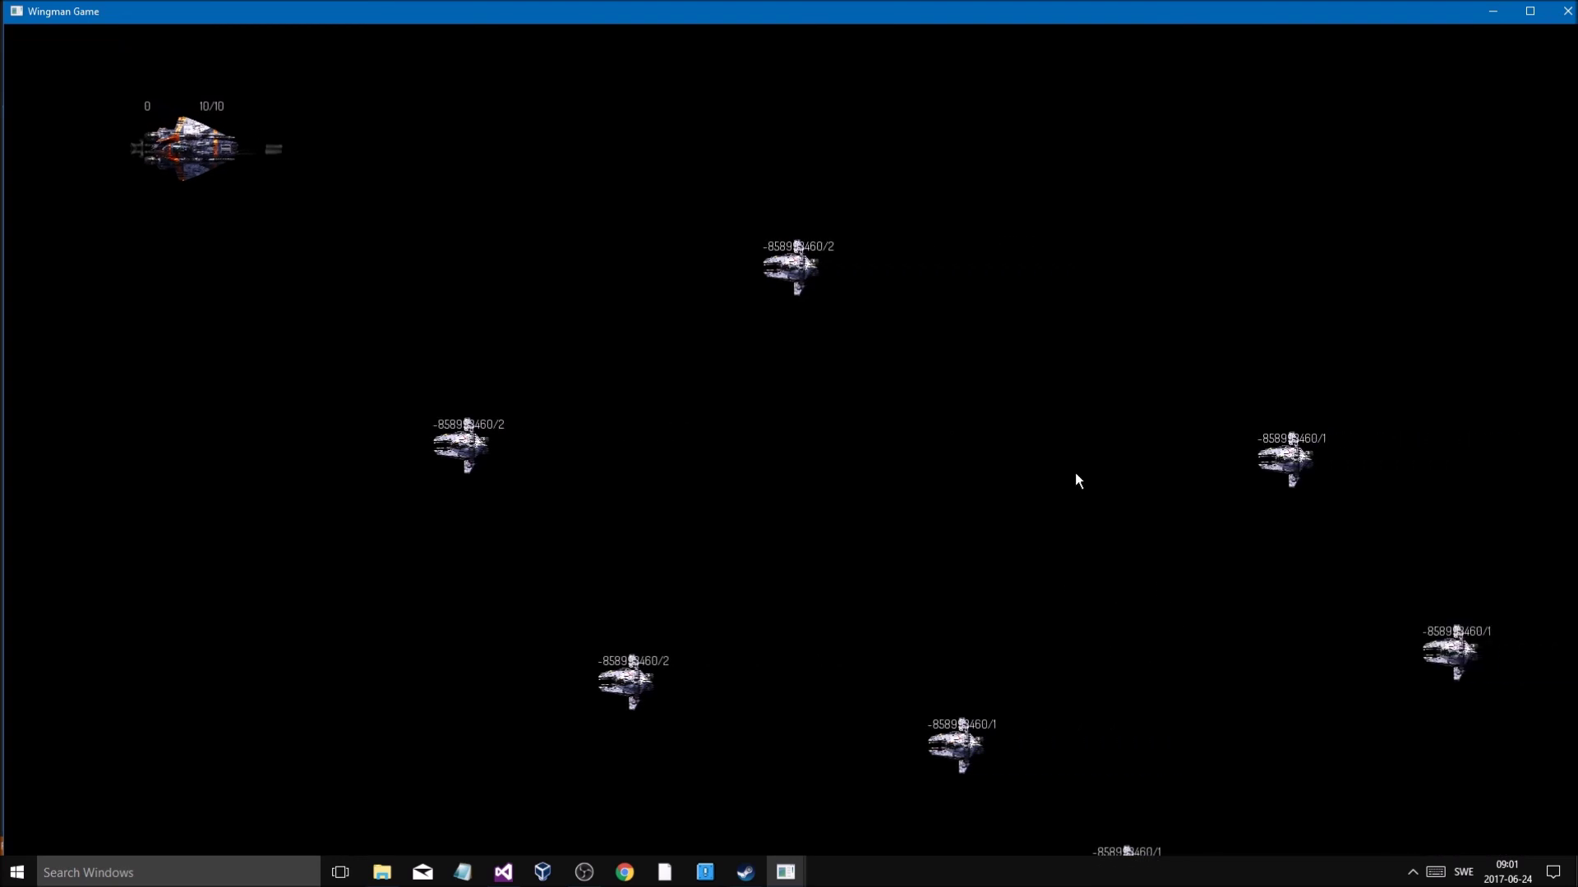
{"action": "key", "text": "Down"}
{"action": "key", "text": "Right"}
{"action": "key", "text": "Down"}
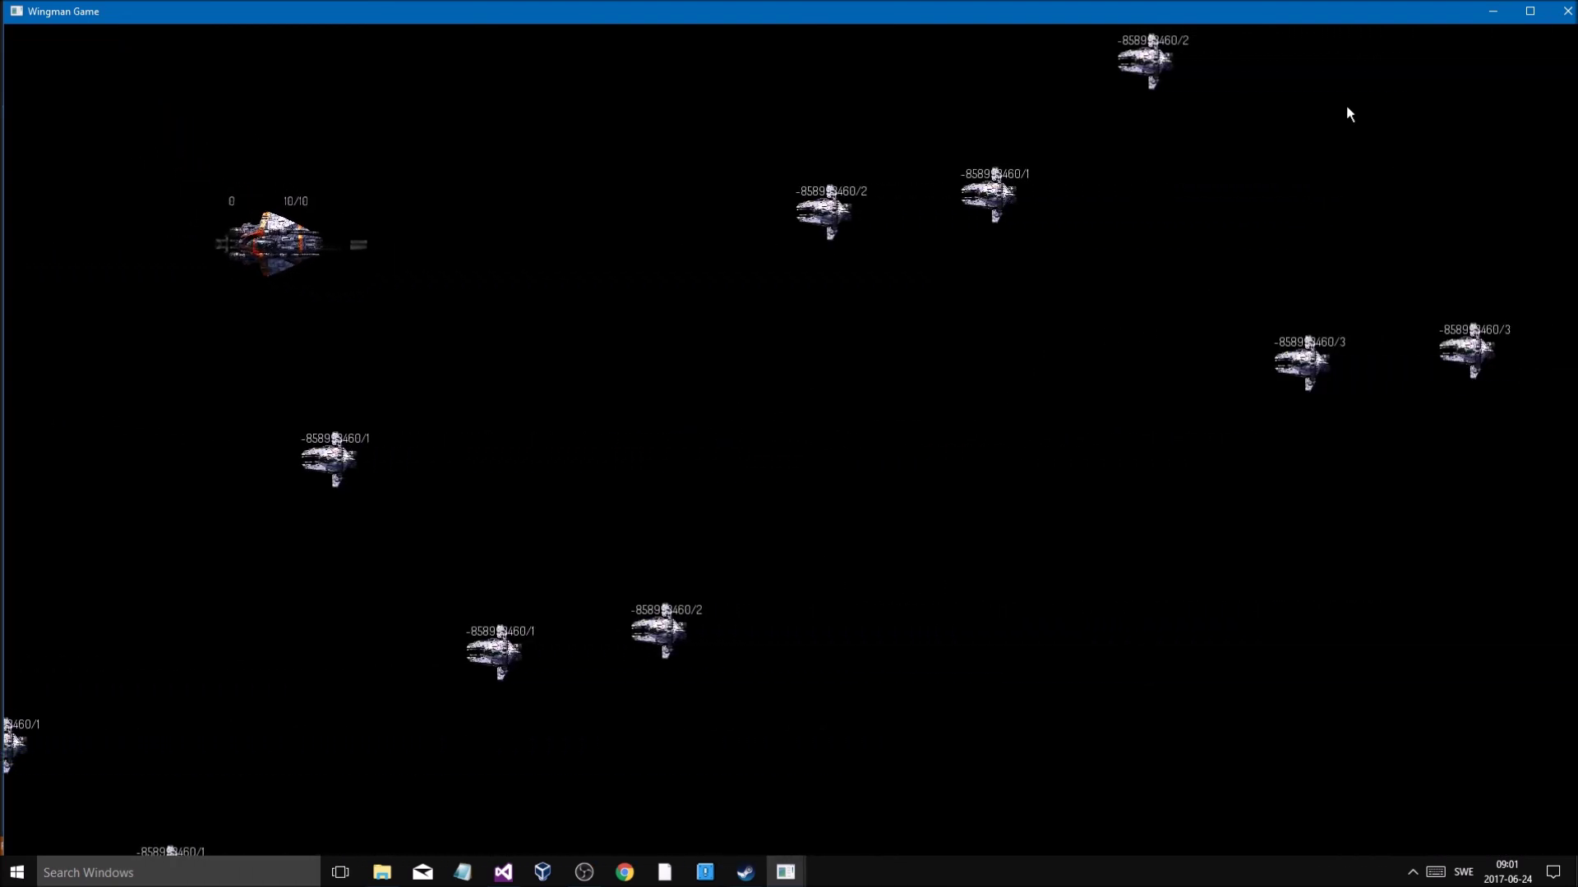
{"action": "key", "text": "Escape"}
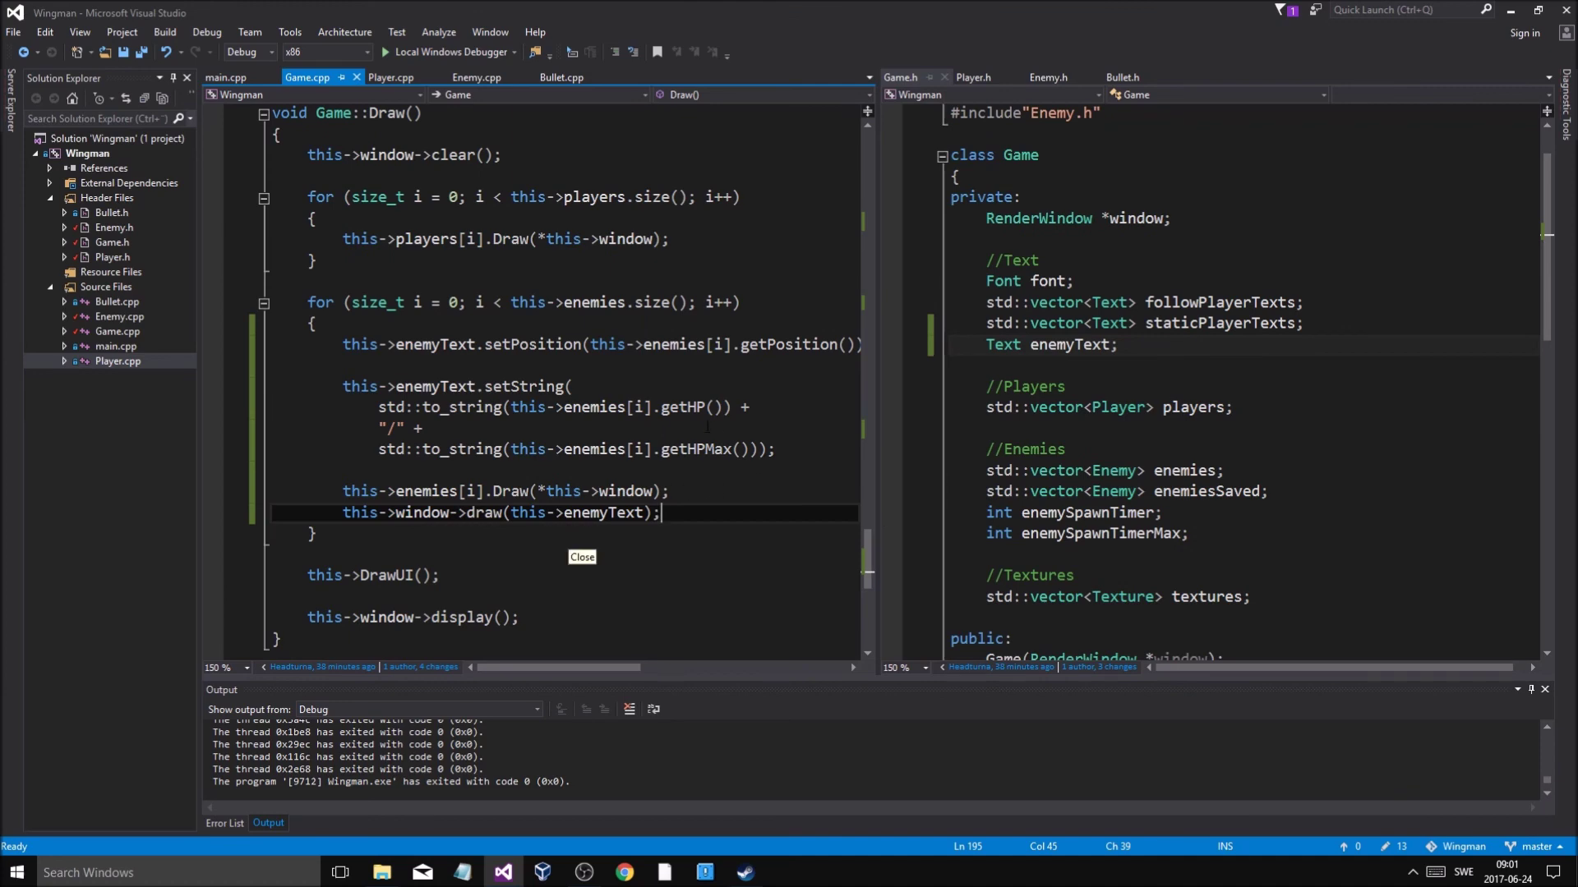
Review Enemy.h and the Enemy.cpp constructor's hp assignment and parameter list
{"action": "left_click", "coordinate": [1049, 77]}
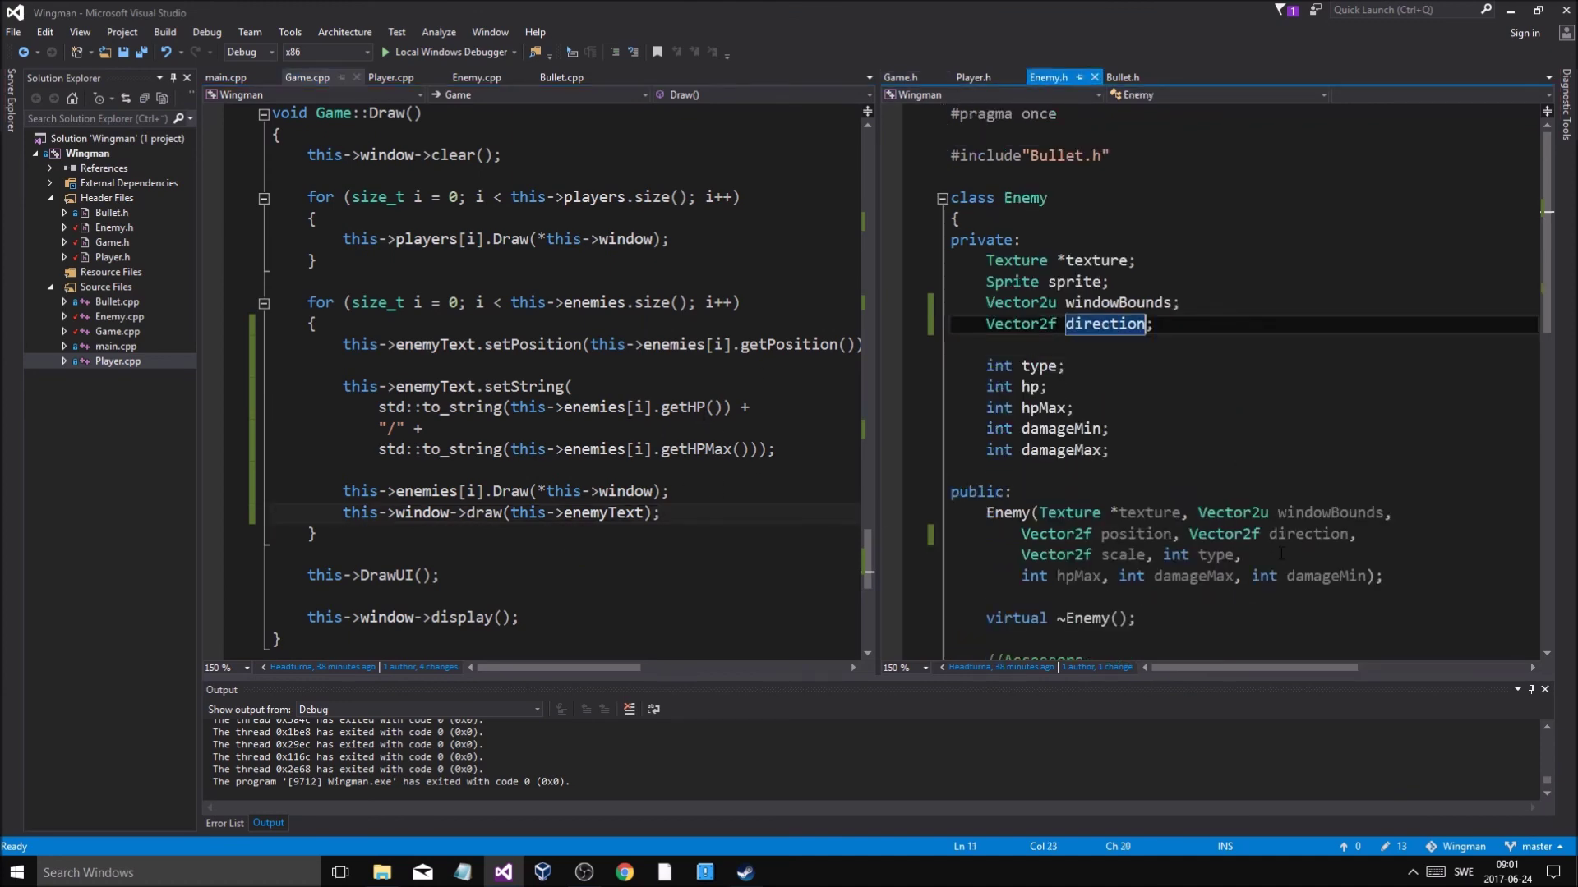
{"action": "scroll", "coordinate": [1336, 599], "scroll_direction": "down", "scroll_amount": 2}
{"action": "scroll", "coordinate": [1336, 599], "scroll_direction": "down", "scroll_amount": 3}
{"action": "left_click_drag", "start_coordinate": [1244, 670], "coordinate": [1252, 667]}
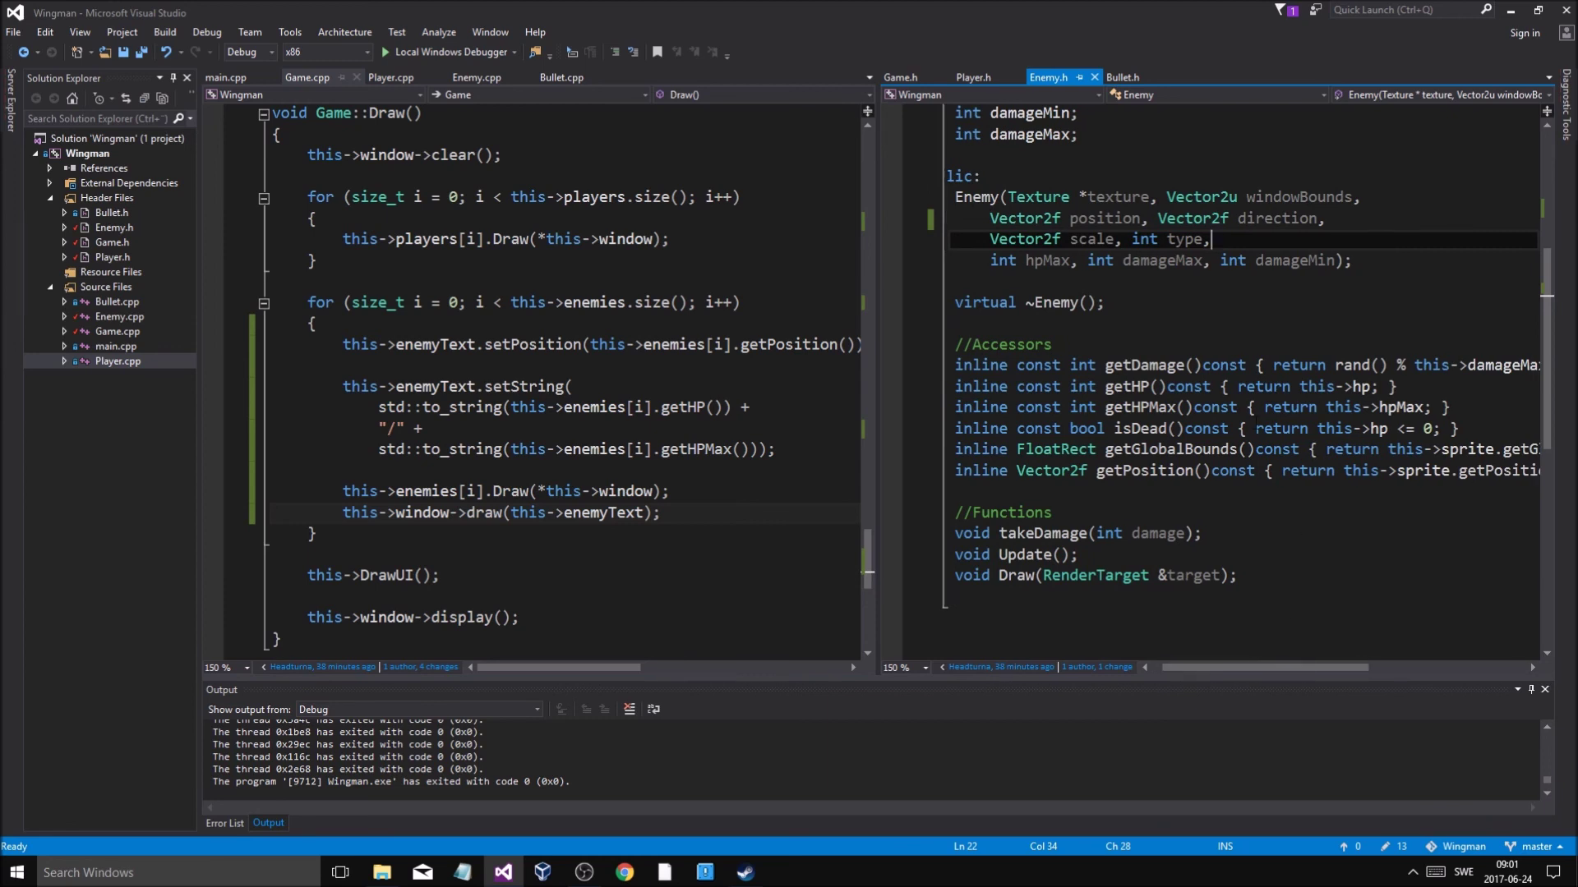
{"action": "left_click", "coordinate": [476, 77]}
{"action": "scroll", "coordinate": [641, 481], "scroll_direction": "up", "scroll_amount": 4}
{"action": "scroll", "coordinate": [641, 481], "scroll_direction": "up", "scroll_amount": 4}
{"action": "left_click", "coordinate": [407, 471]}
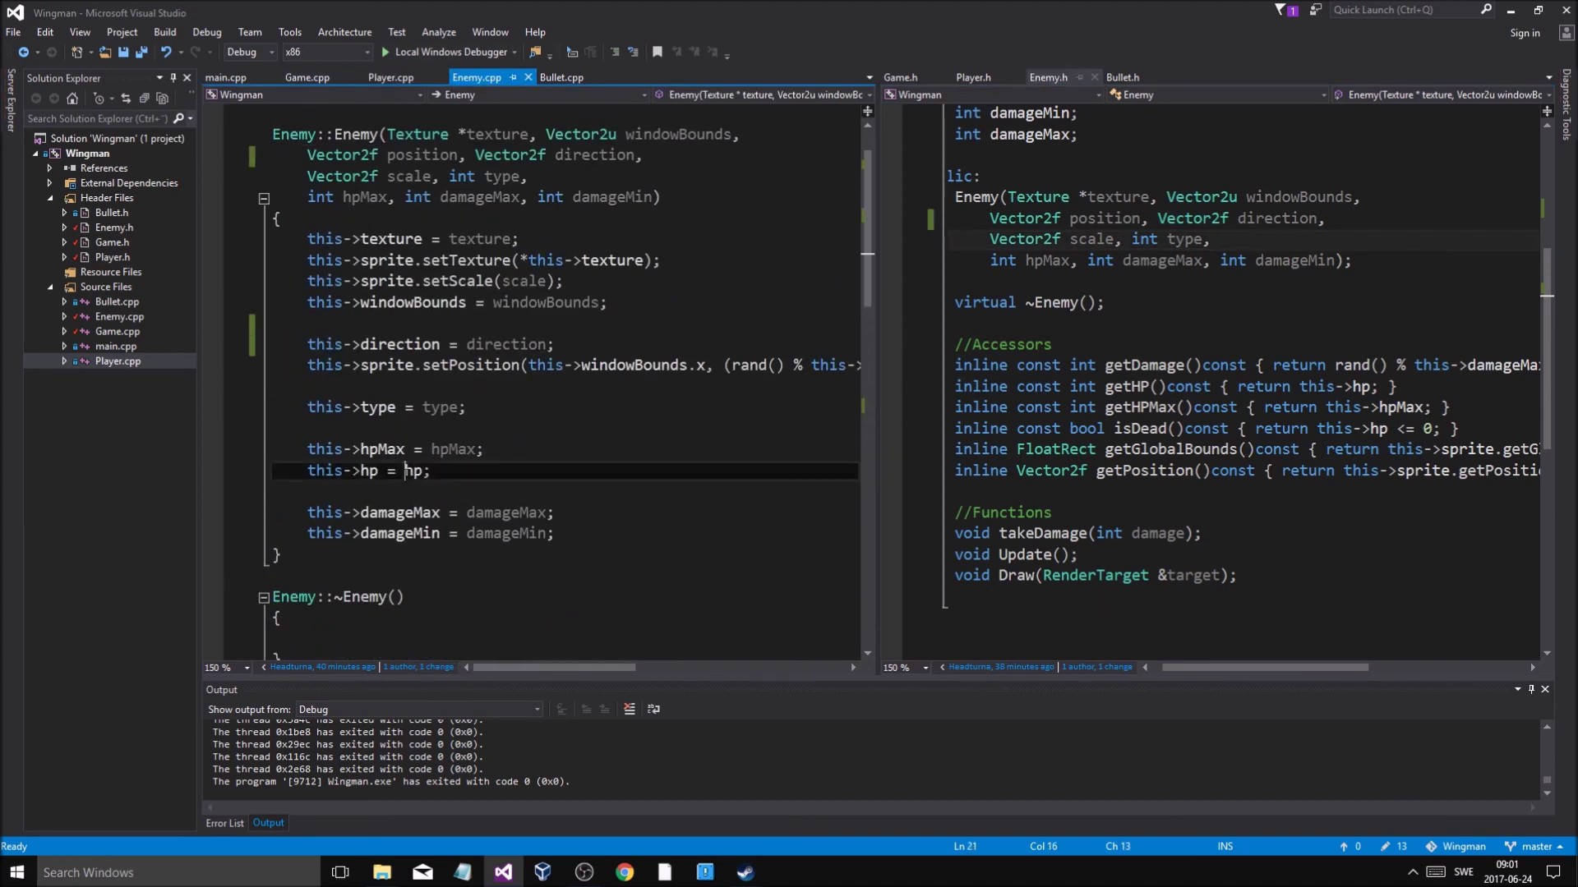
{"action": "scroll", "coordinate": [603, 296], "scroll_direction": "up", "scroll_amount": 1}
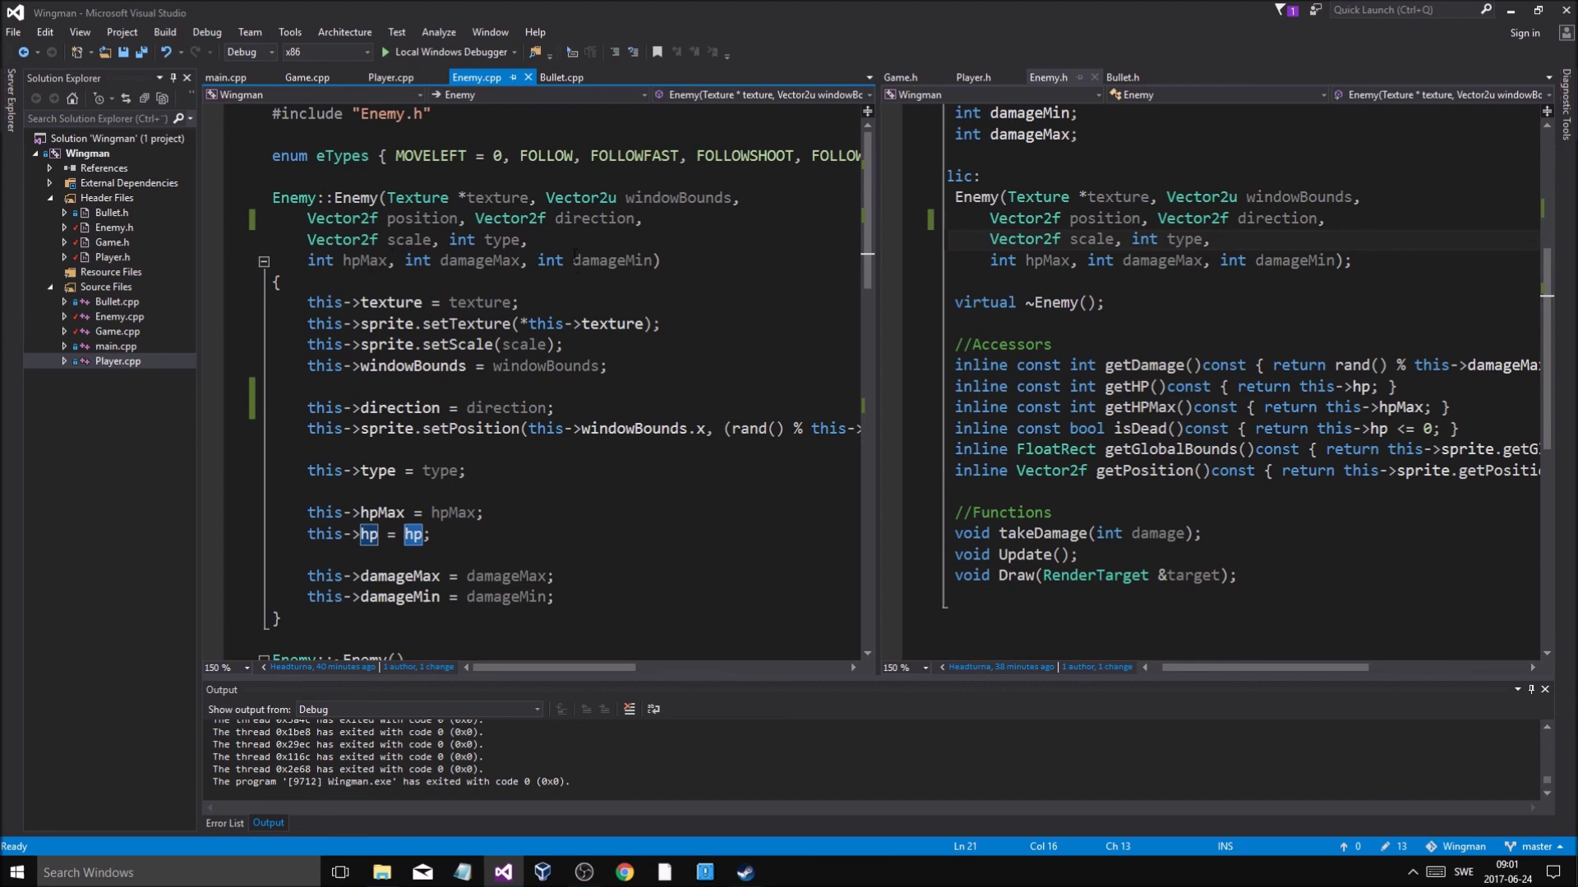
{"action": "left_click", "coordinate": [530, 239]}
{"action": "left_click", "coordinate": [414, 536]}
{"action": "type", "text": "Max"}
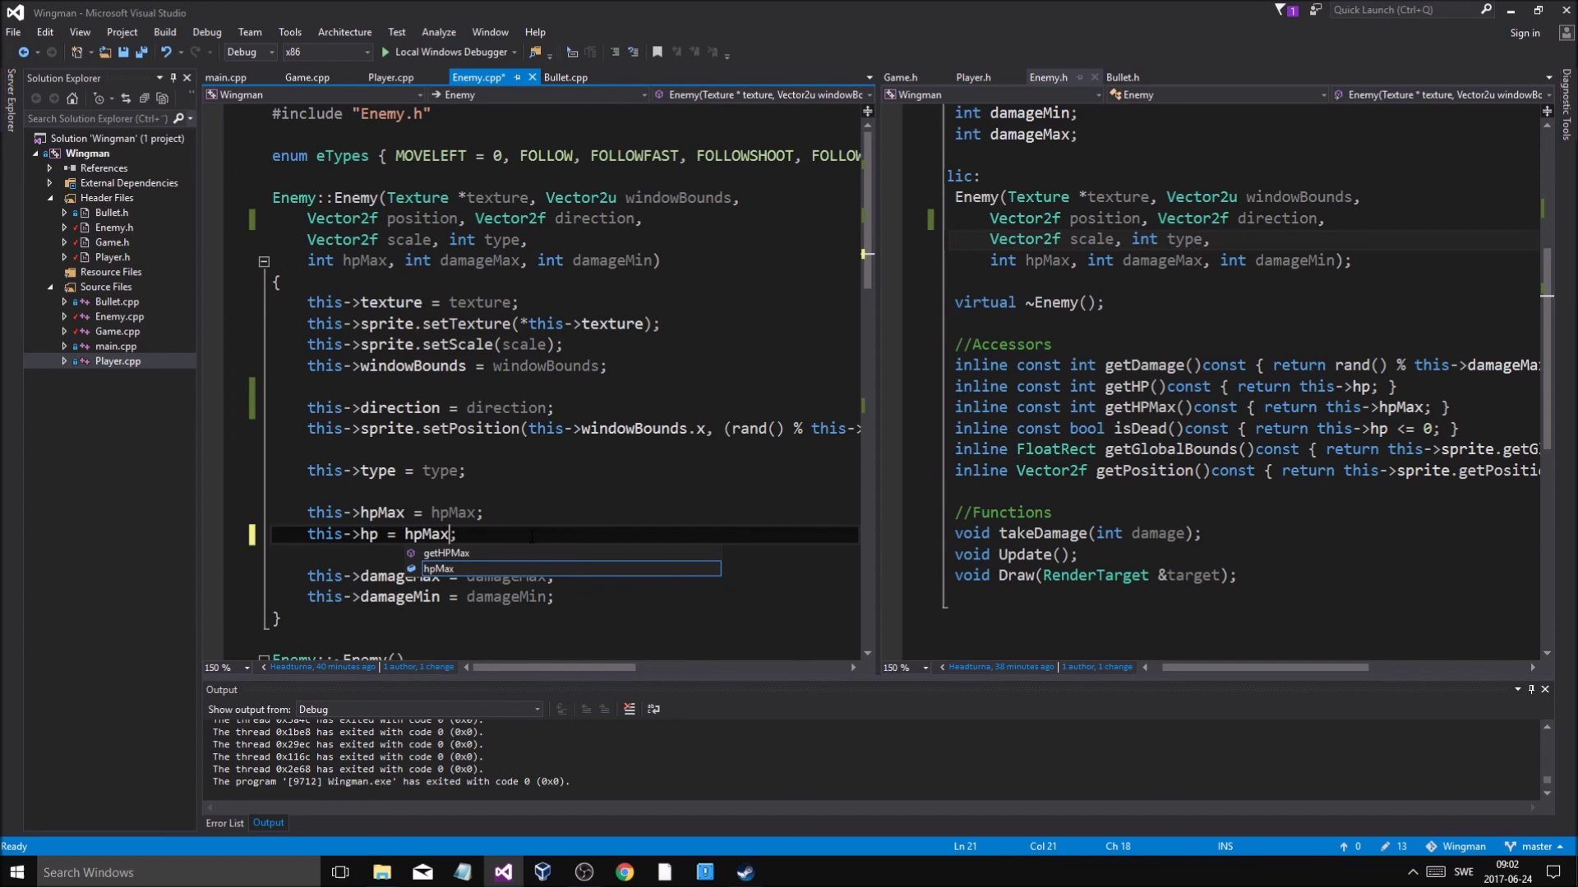
Change the constructor line to this->hp = this->hpMax; and build and run
{"action": "key", "text": "ctrl+s"}
{"action": "left_click", "coordinate": [361, 514]}
{"action": "left_click_drag", "start_coordinate": [307, 512], "coordinate": [360, 512]}
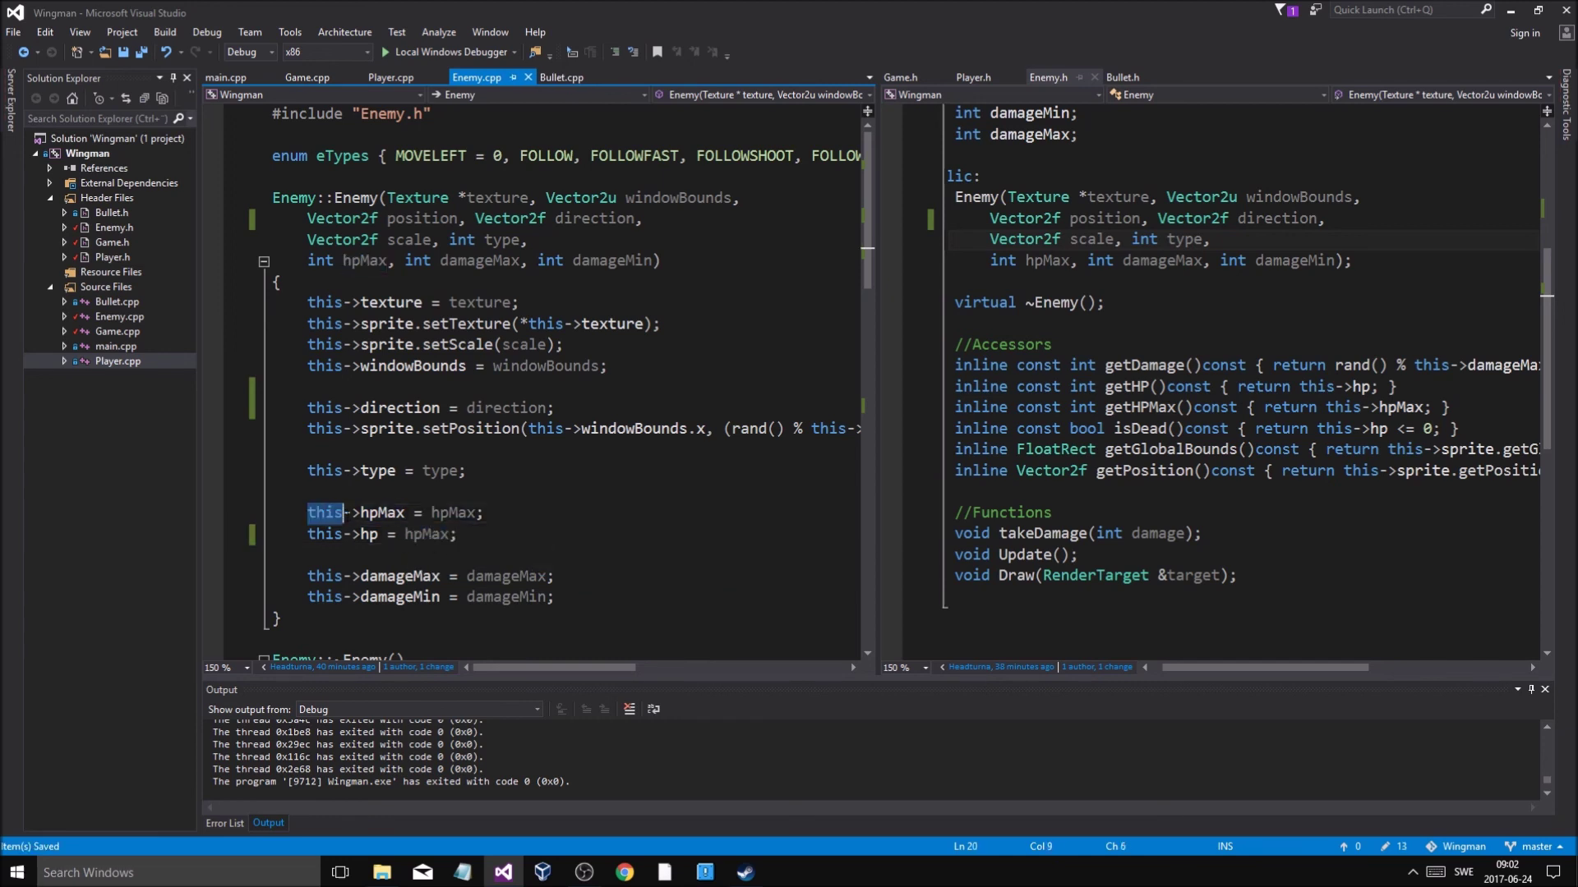
{"action": "key", "text": "ctrl+c"}
{"action": "left_click", "coordinate": [430, 533]}
{"action": "type", "text": "this->"}
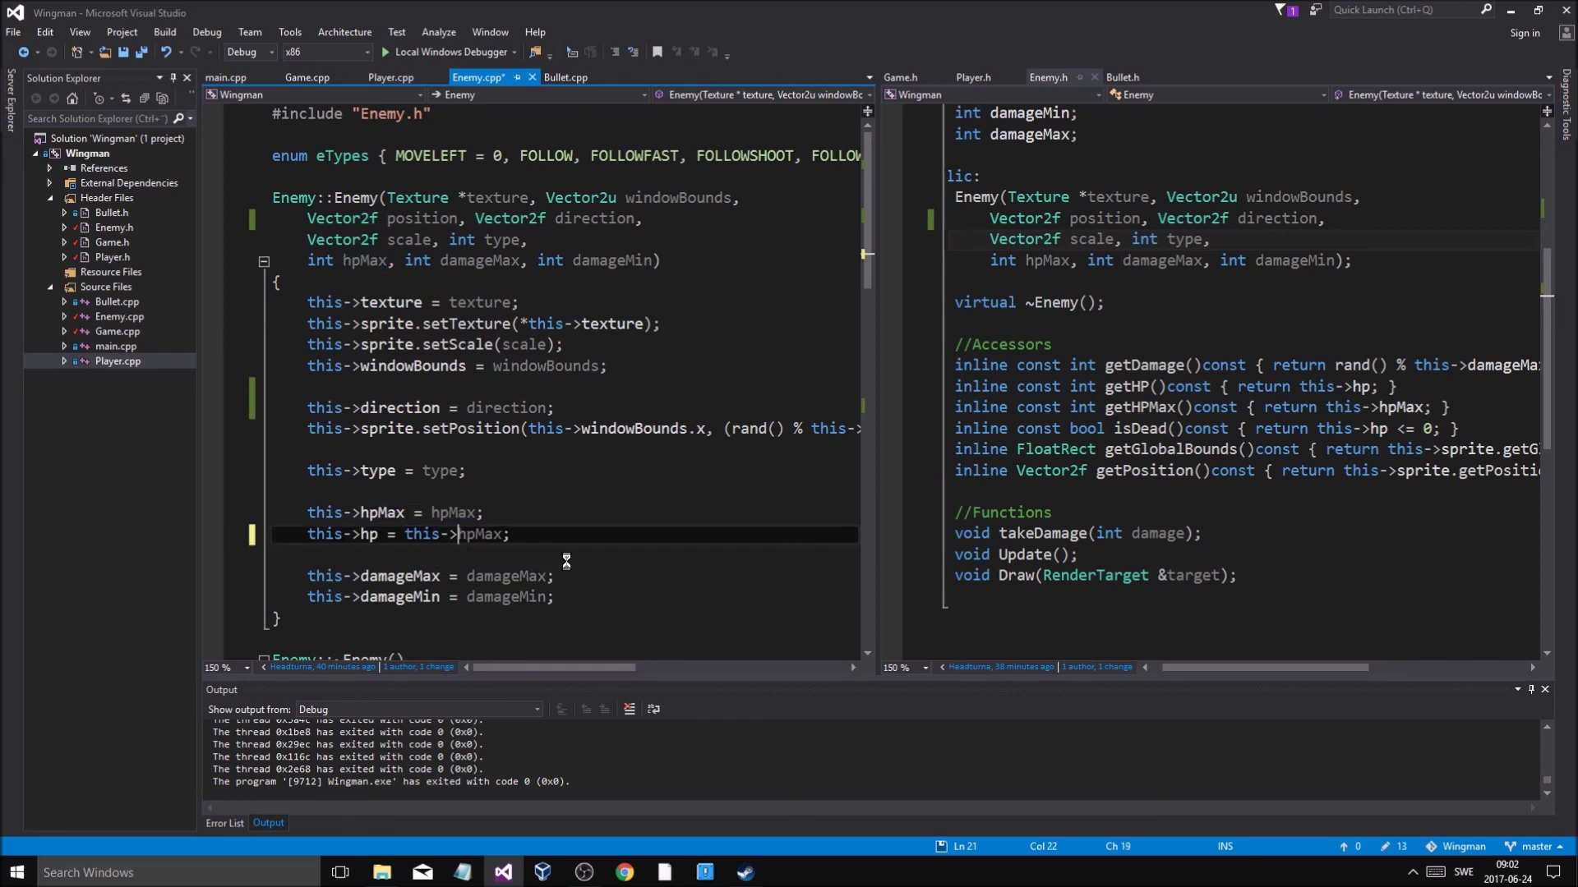
{"action": "key", "text": "ctrl+v"}
{"action": "left_click", "coordinate": [444, 52]}
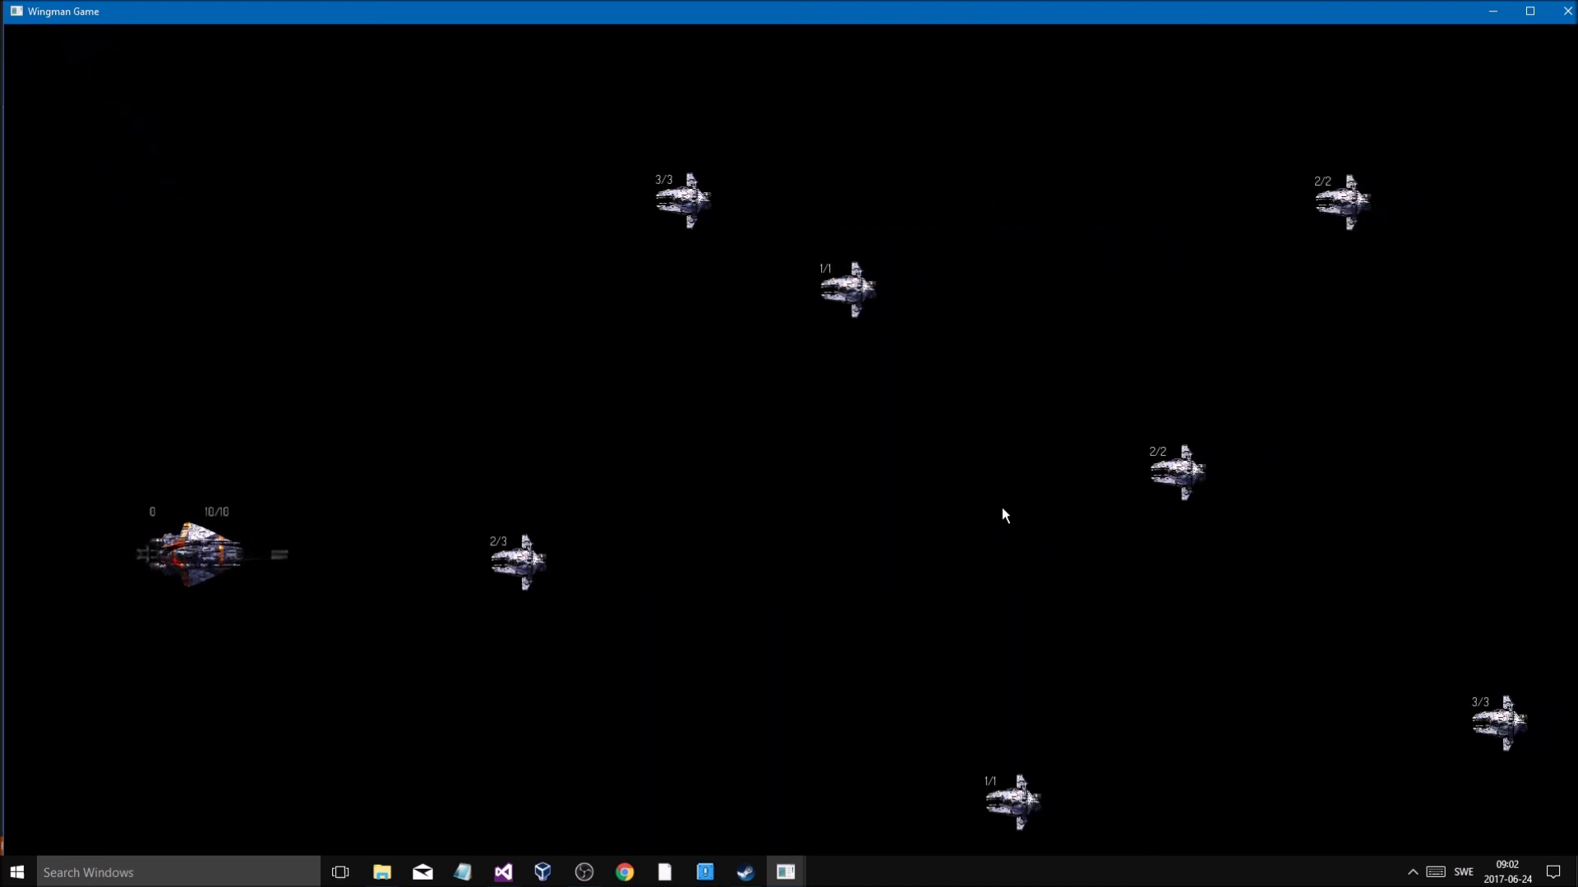
Fly the ship up and down, shooting at enemies labelled 3/3, 2/2 and 1/1
{"action": "key", "text": "Down"}
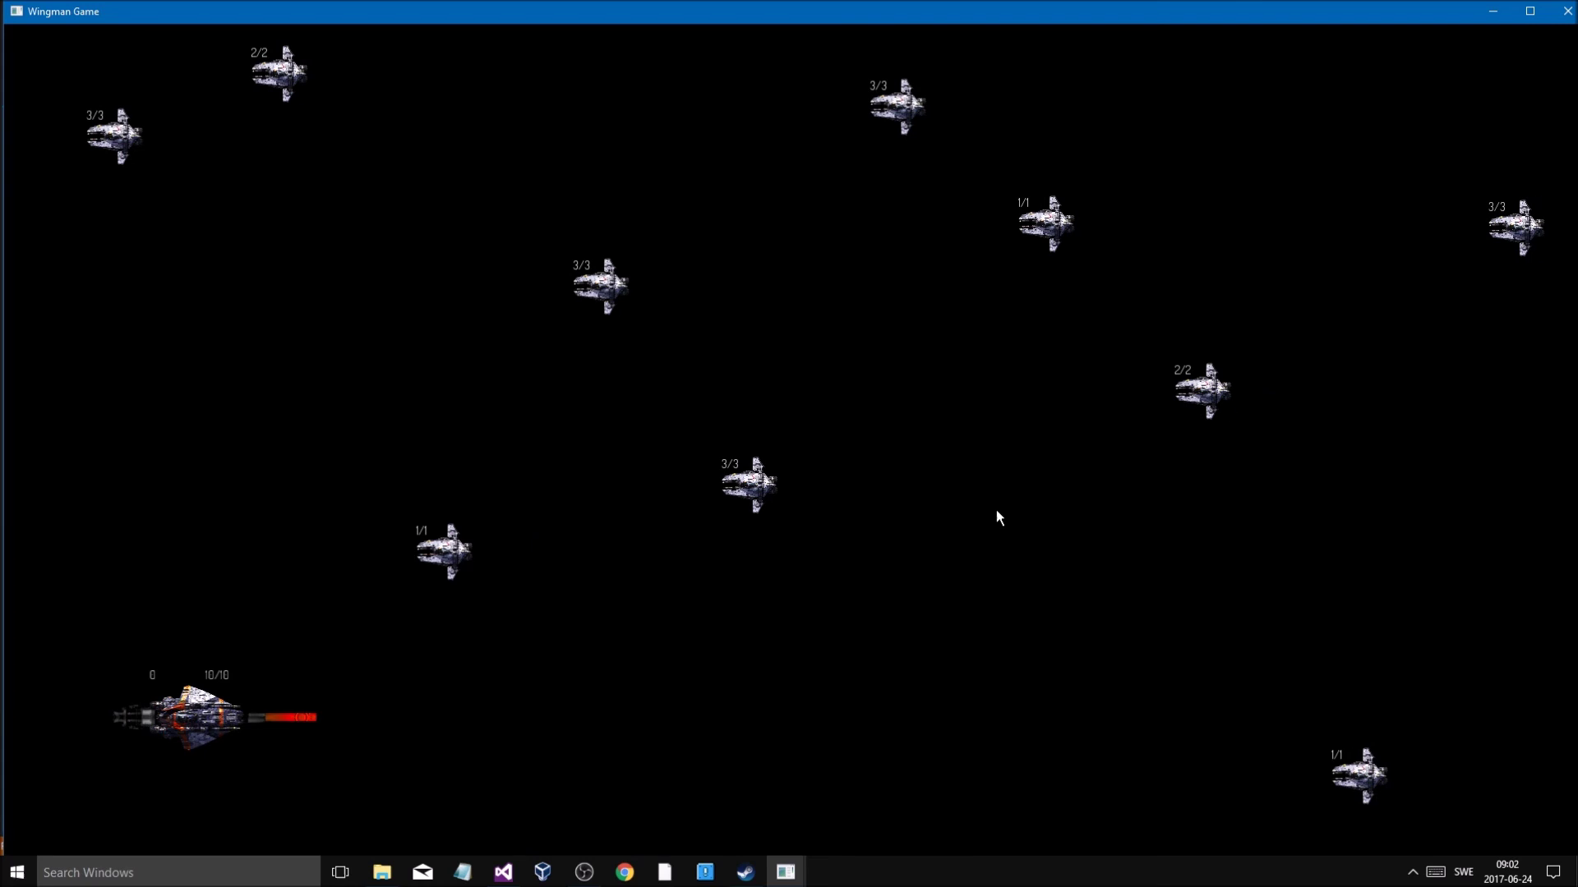
{"action": "key", "text": "Down"}
{"action": "key", "text": "Up"}
{"action": "key", "text": "Up"}
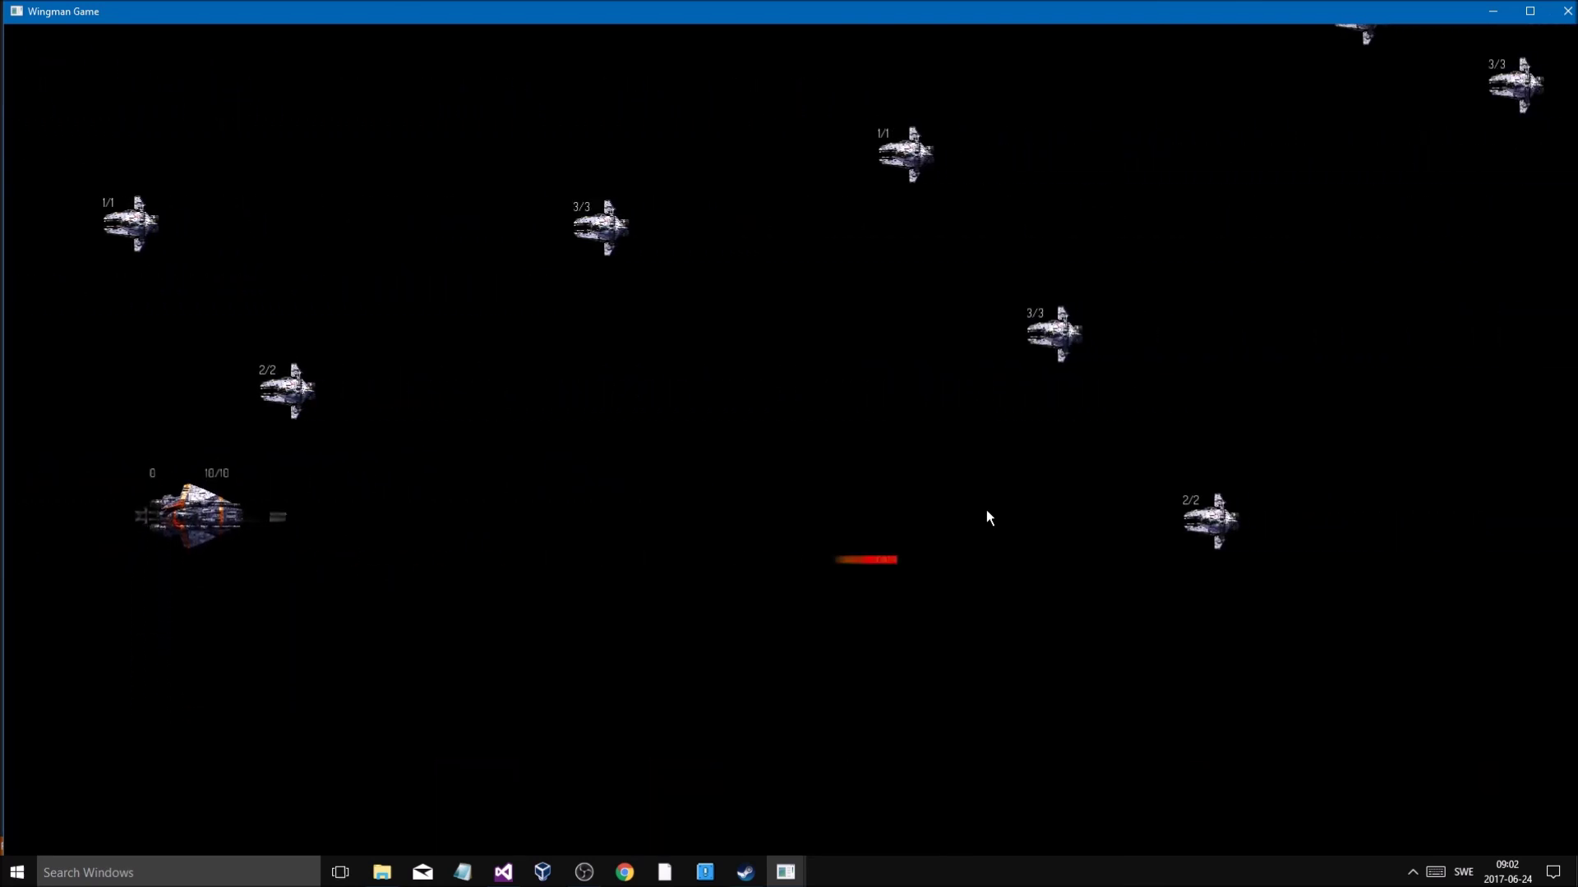
{"action": "key", "text": "Down"}
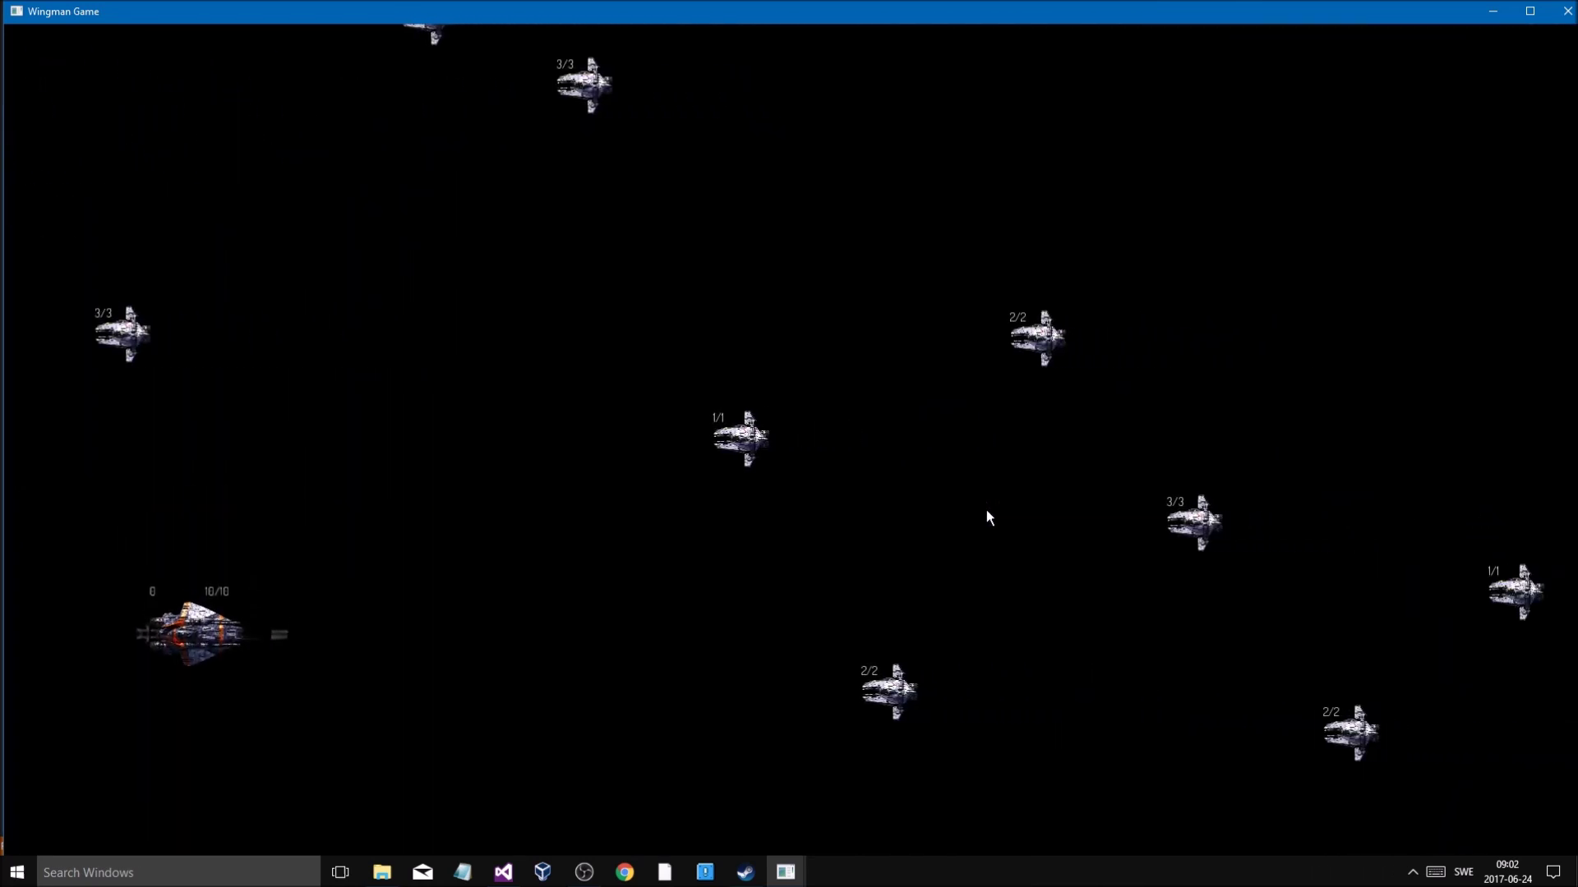
{"action": "key", "text": "Down"}
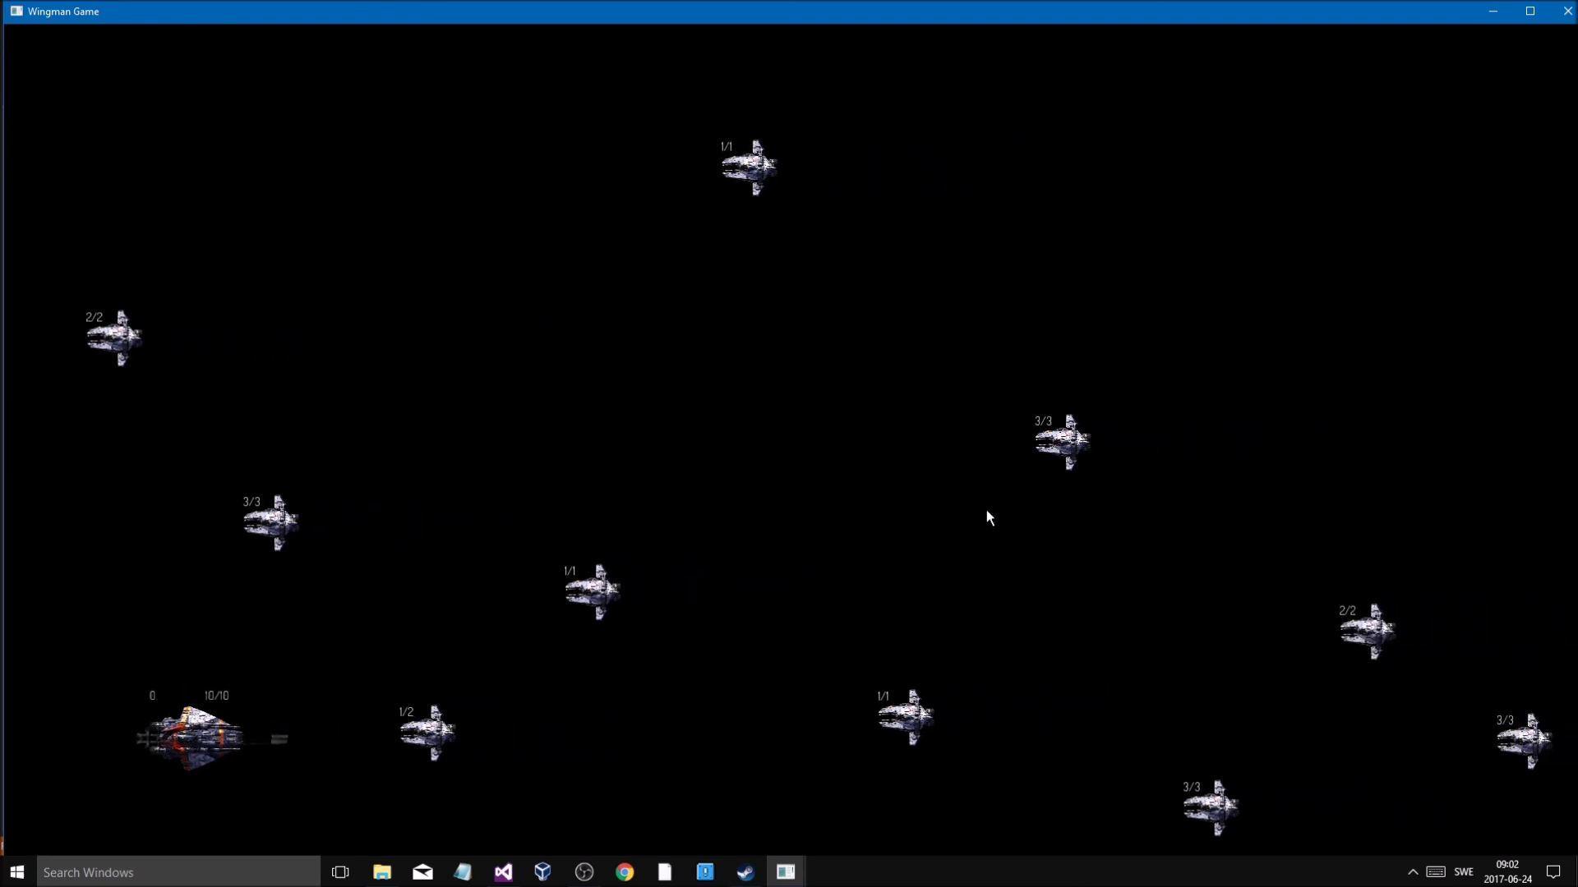
{"action": "key", "text": "Up"}
{"action": "key", "text": "Down"}
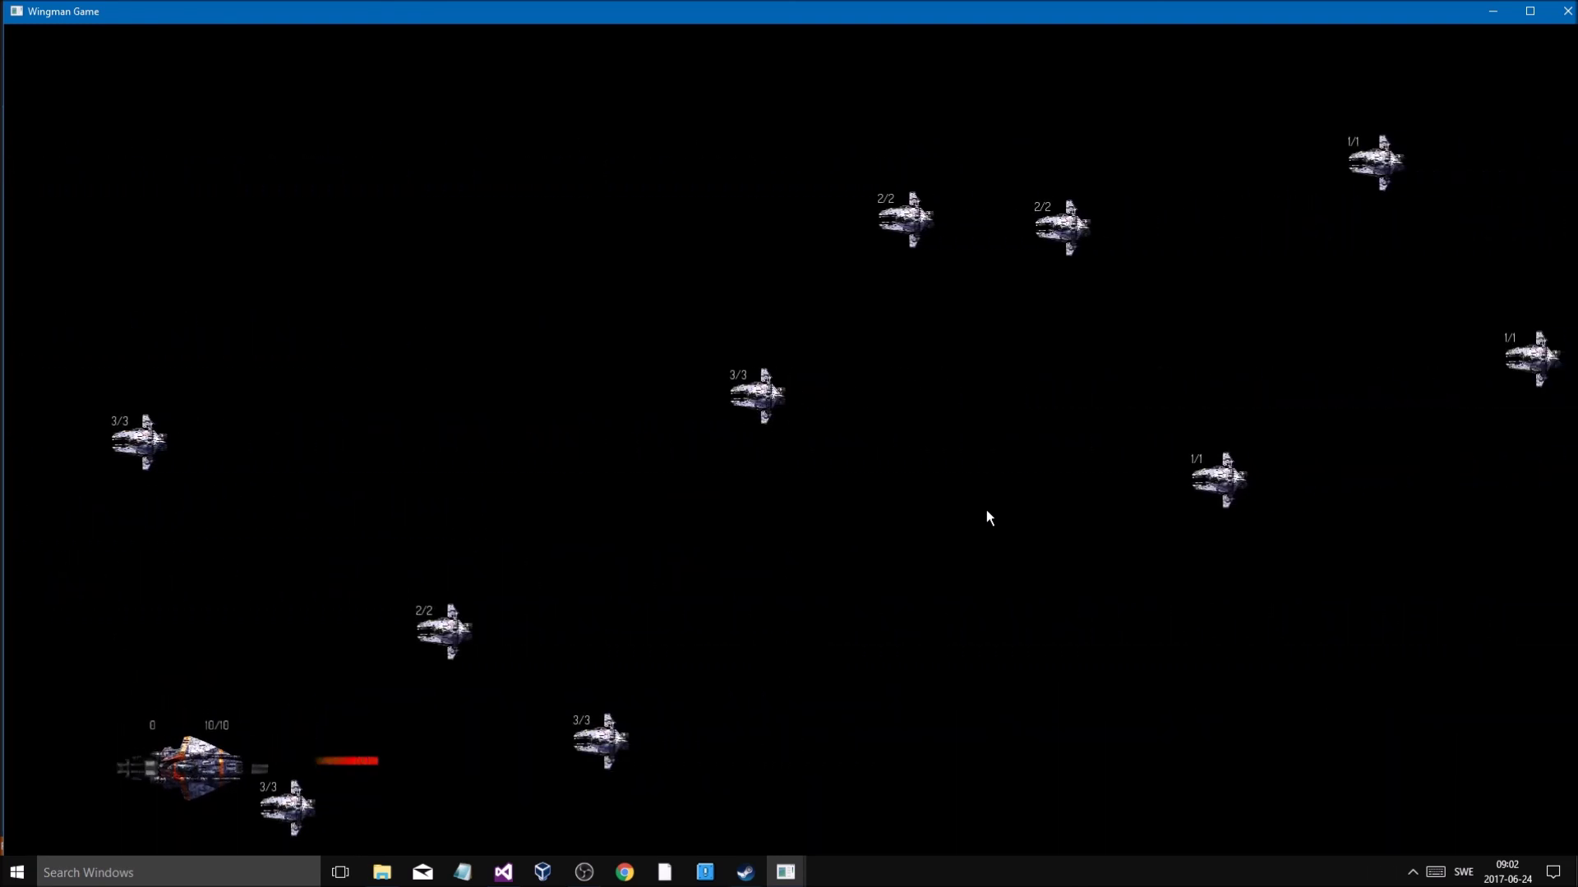
{"action": "key", "text": "Down"}
{"action": "key", "text": "Down"}
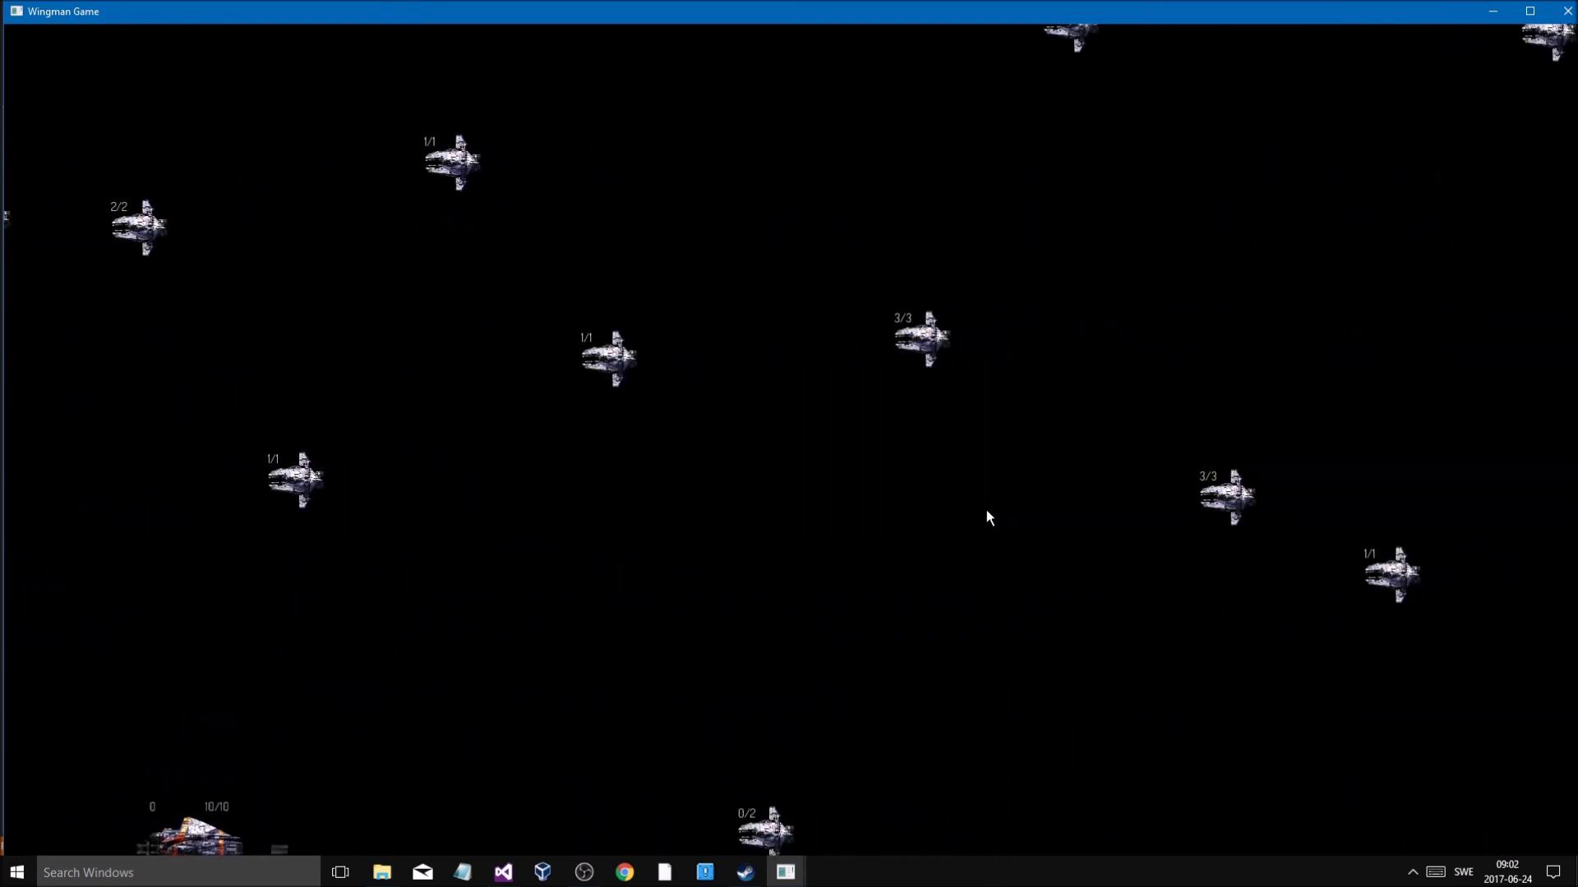
{"action": "key", "text": "Up"}
{"action": "key", "text": "Up"}
{"action": "key", "text": "space"}
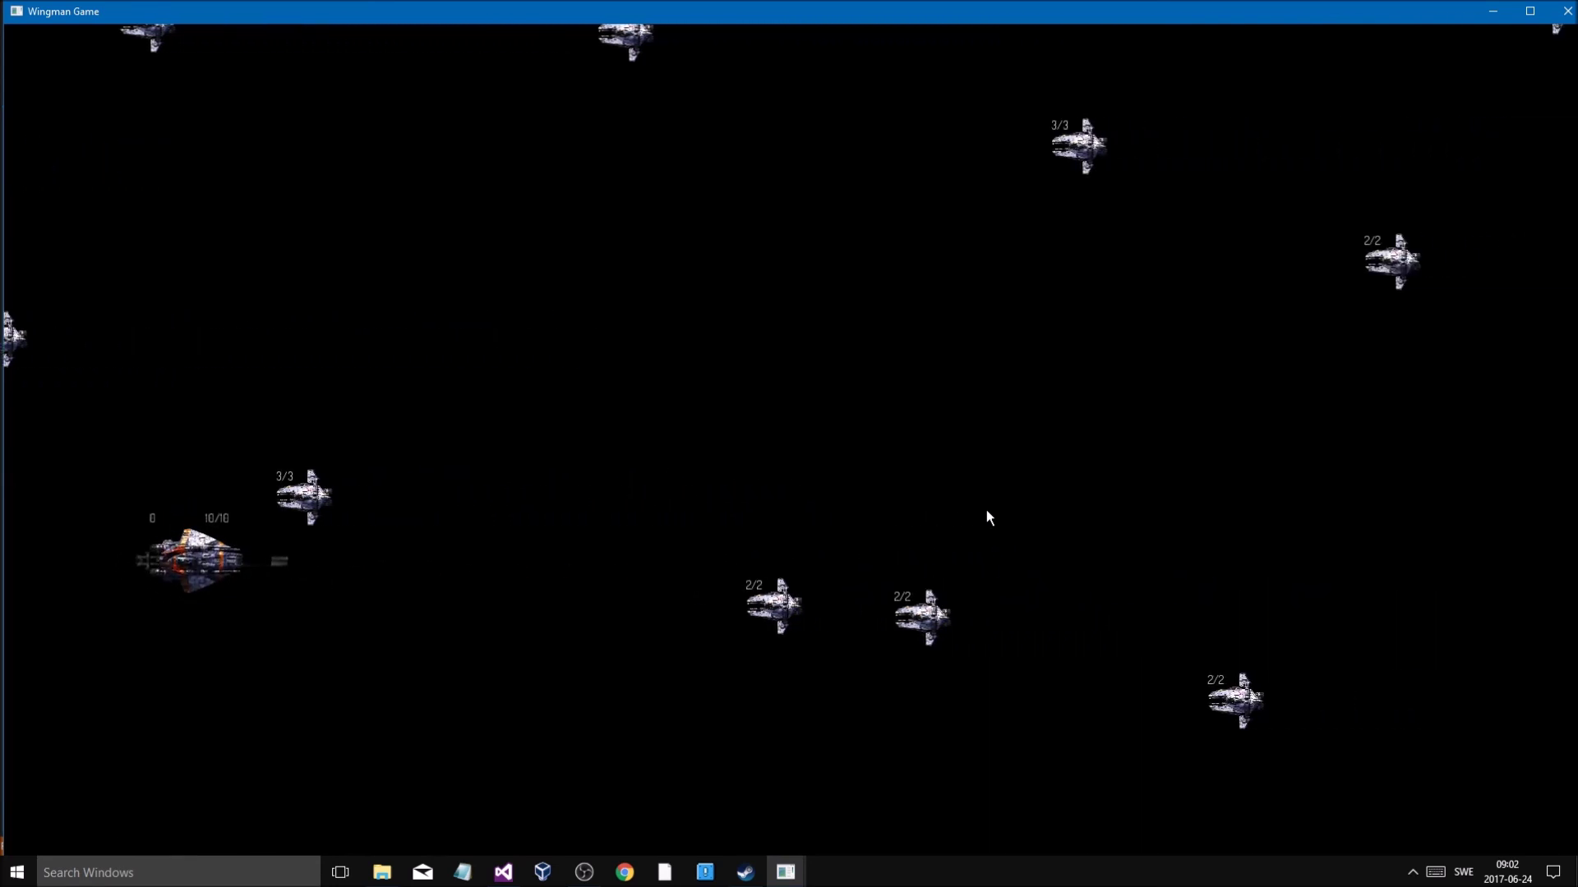
{"action": "key", "text": "Down"}
{"action": "key", "text": "space"}
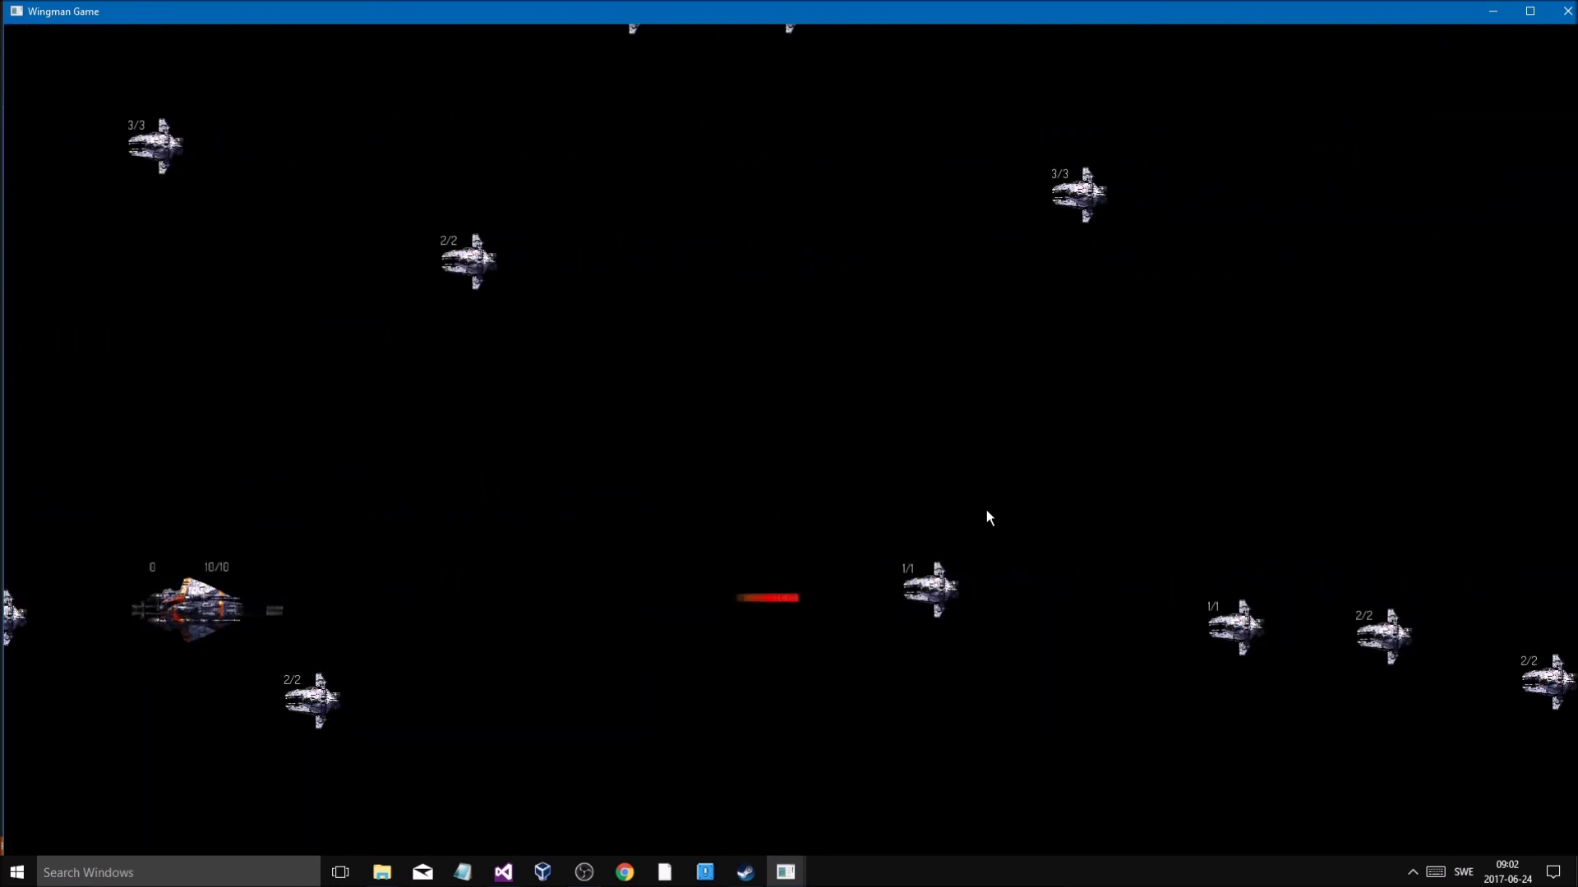
{"action": "key", "text": "Down"}
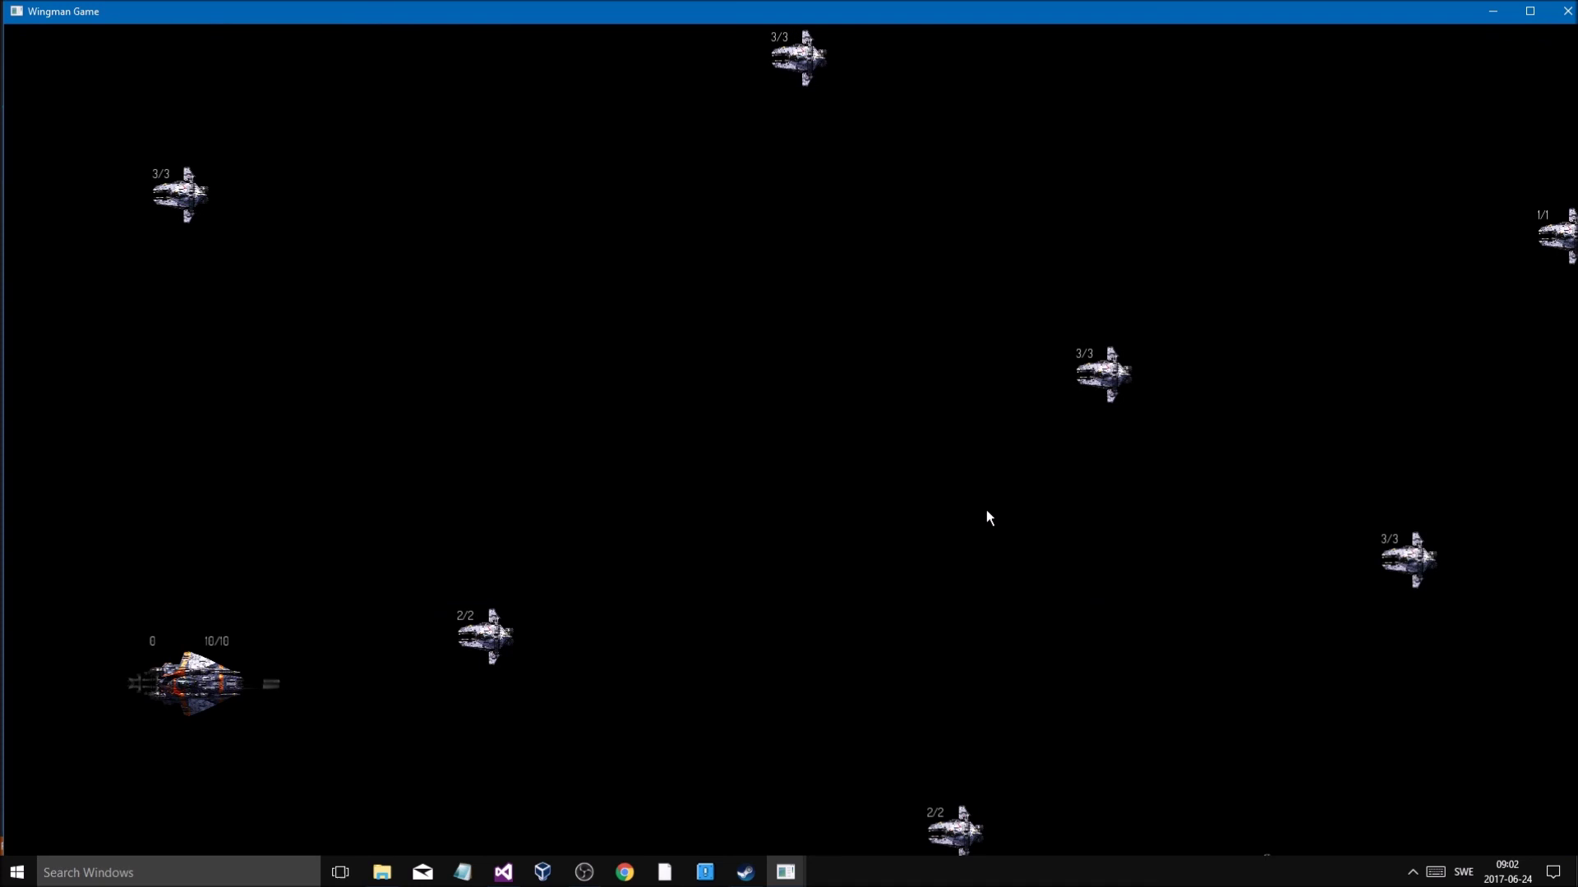
{"action": "key", "text": "Down"}
{"action": "key", "text": "Up"}
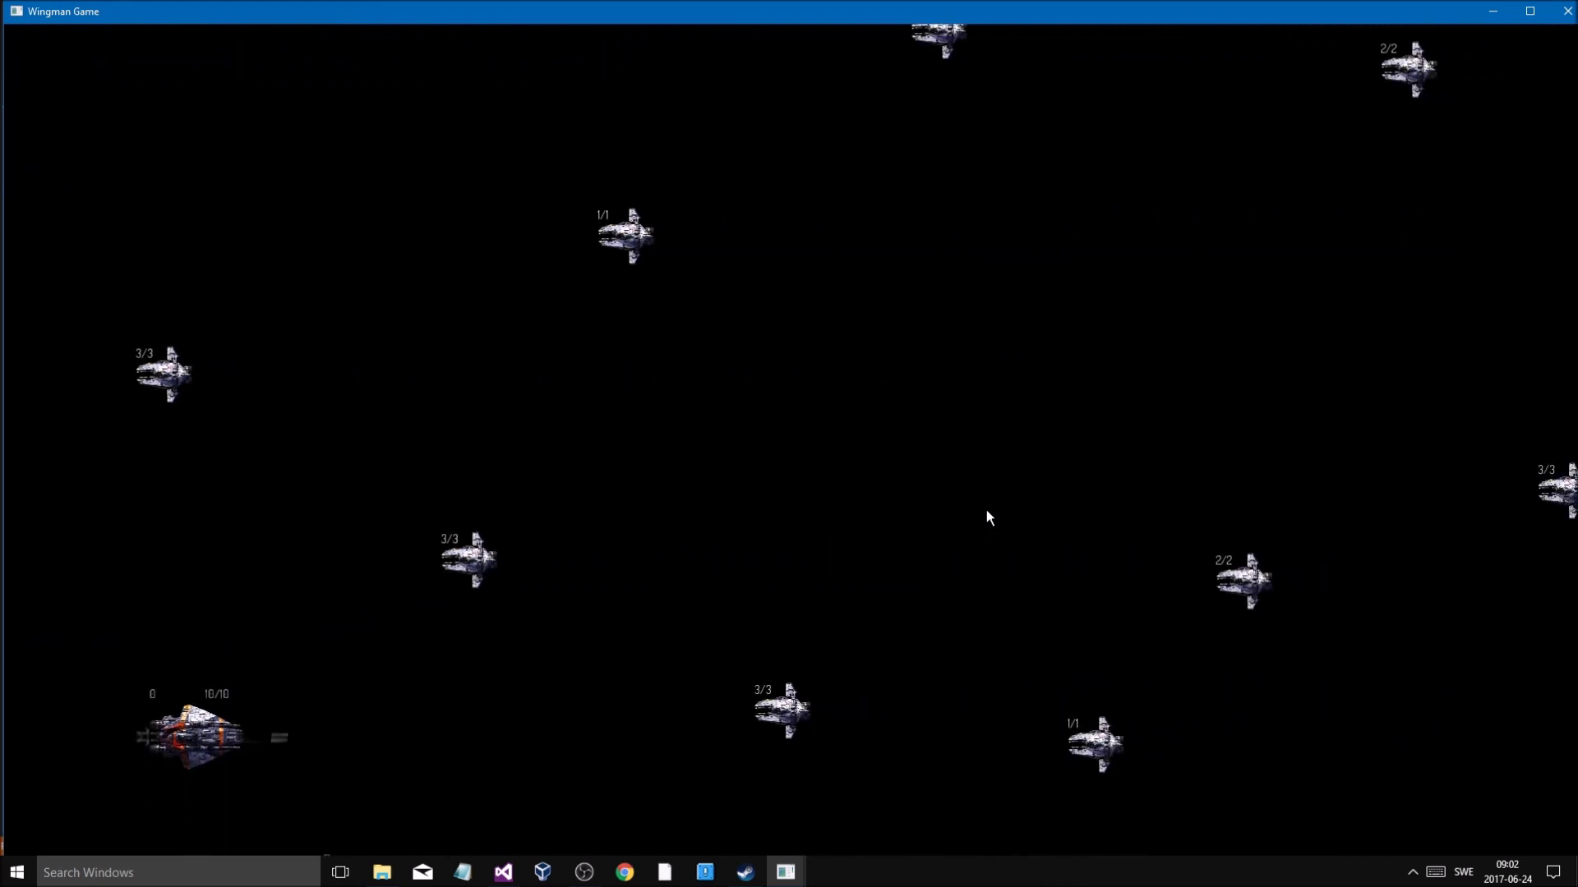
{"action": "key", "text": "space"}
Close the game, change Game.cpp's hit check to getHP() > 0, save, and rerun
{"action": "left_click", "coordinate": [1565, 11]}
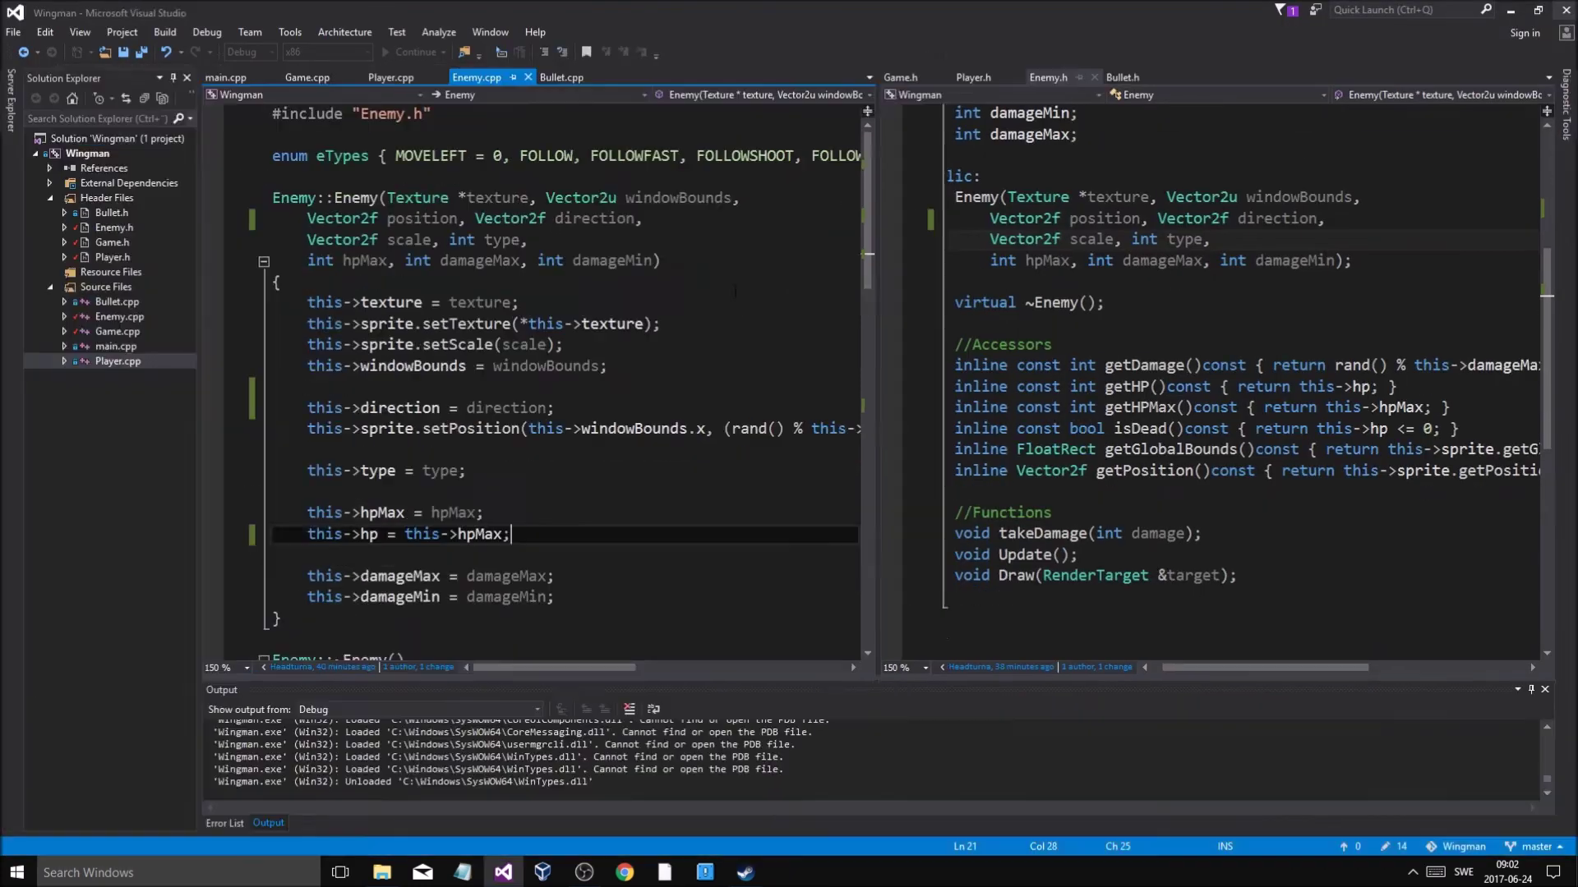
{"action": "left_click", "coordinate": [317, 79]}
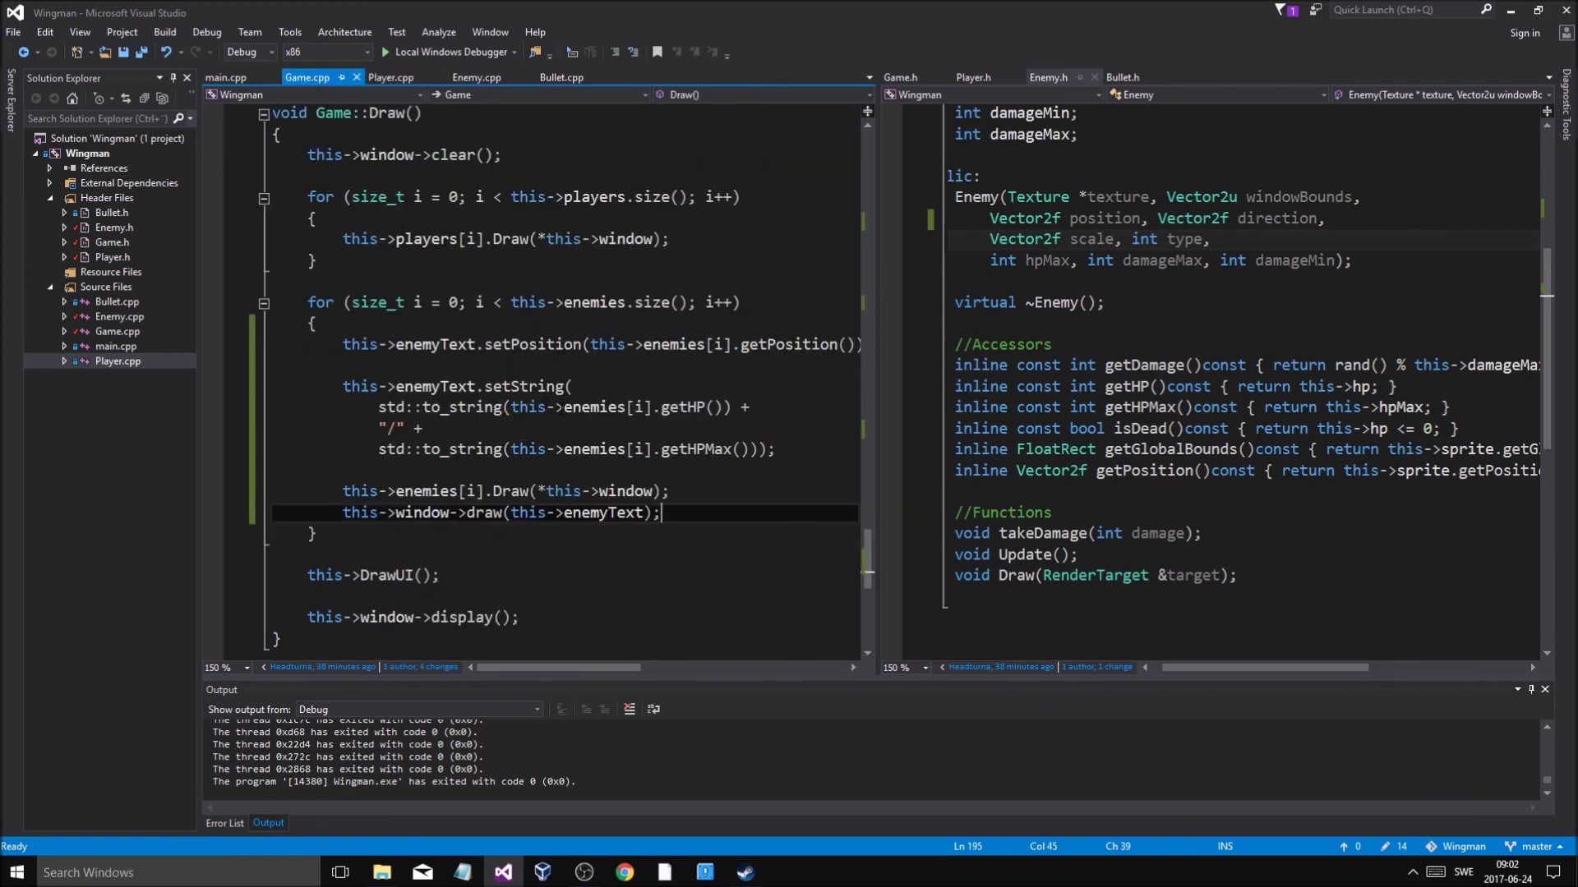
{"action": "scroll", "coordinate": [596, 396], "scroll_direction": "down", "scroll_amount": 1}
{"action": "scroll", "coordinate": [595, 396], "scroll_direction": "up", "scroll_amount": 3}
{"action": "scroll", "coordinate": [596, 395], "scroll_direction": "up", "scroll_amount": 3}
{"action": "scroll", "coordinate": [596, 396], "scroll_direction": "up", "scroll_amount": 2}
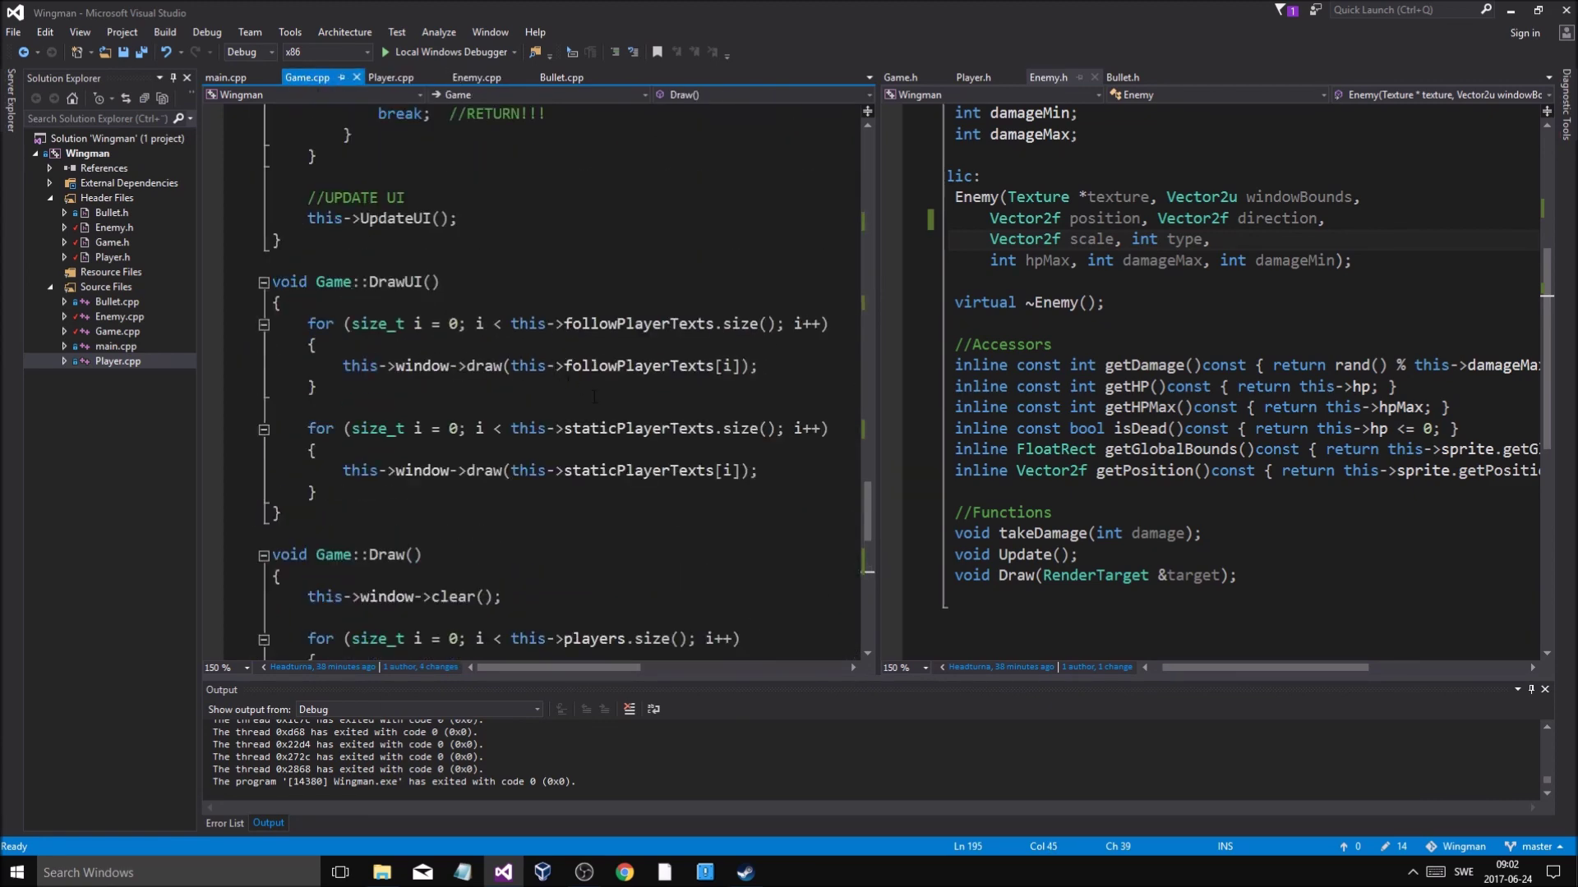
{"action": "scroll", "coordinate": [594, 398], "scroll_direction": "up", "scroll_amount": 8}
{"action": "scroll", "coordinate": [617, 431], "scroll_direction": "up", "scroll_amount": 4}
{"action": "scroll", "coordinate": [641, 456], "scroll_direction": "up", "scroll_amount": 1}
{"action": "scroll", "coordinate": [668, 489], "scroll_direction": "up", "scroll_amount": 2}
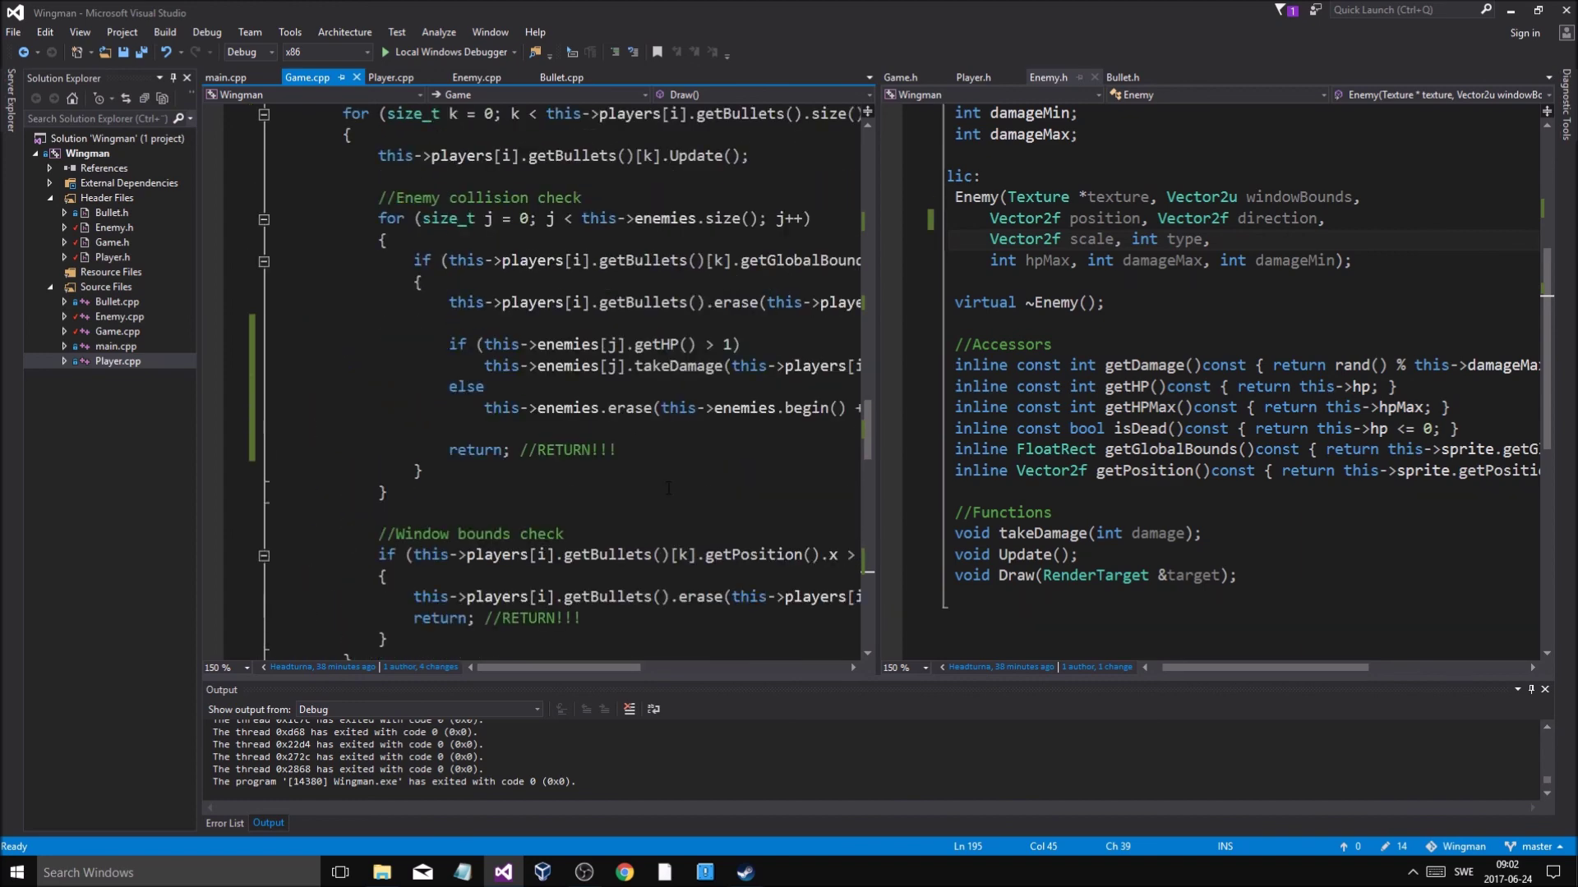
{"action": "scroll", "coordinate": [669, 490], "scroll_direction": "up", "scroll_amount": 2}
{"action": "scroll", "coordinate": [669, 489], "scroll_direction": "up", "scroll_amount": 2}
{"action": "scroll", "coordinate": [668, 489], "scroll_direction": "down", "scroll_amount": 4}
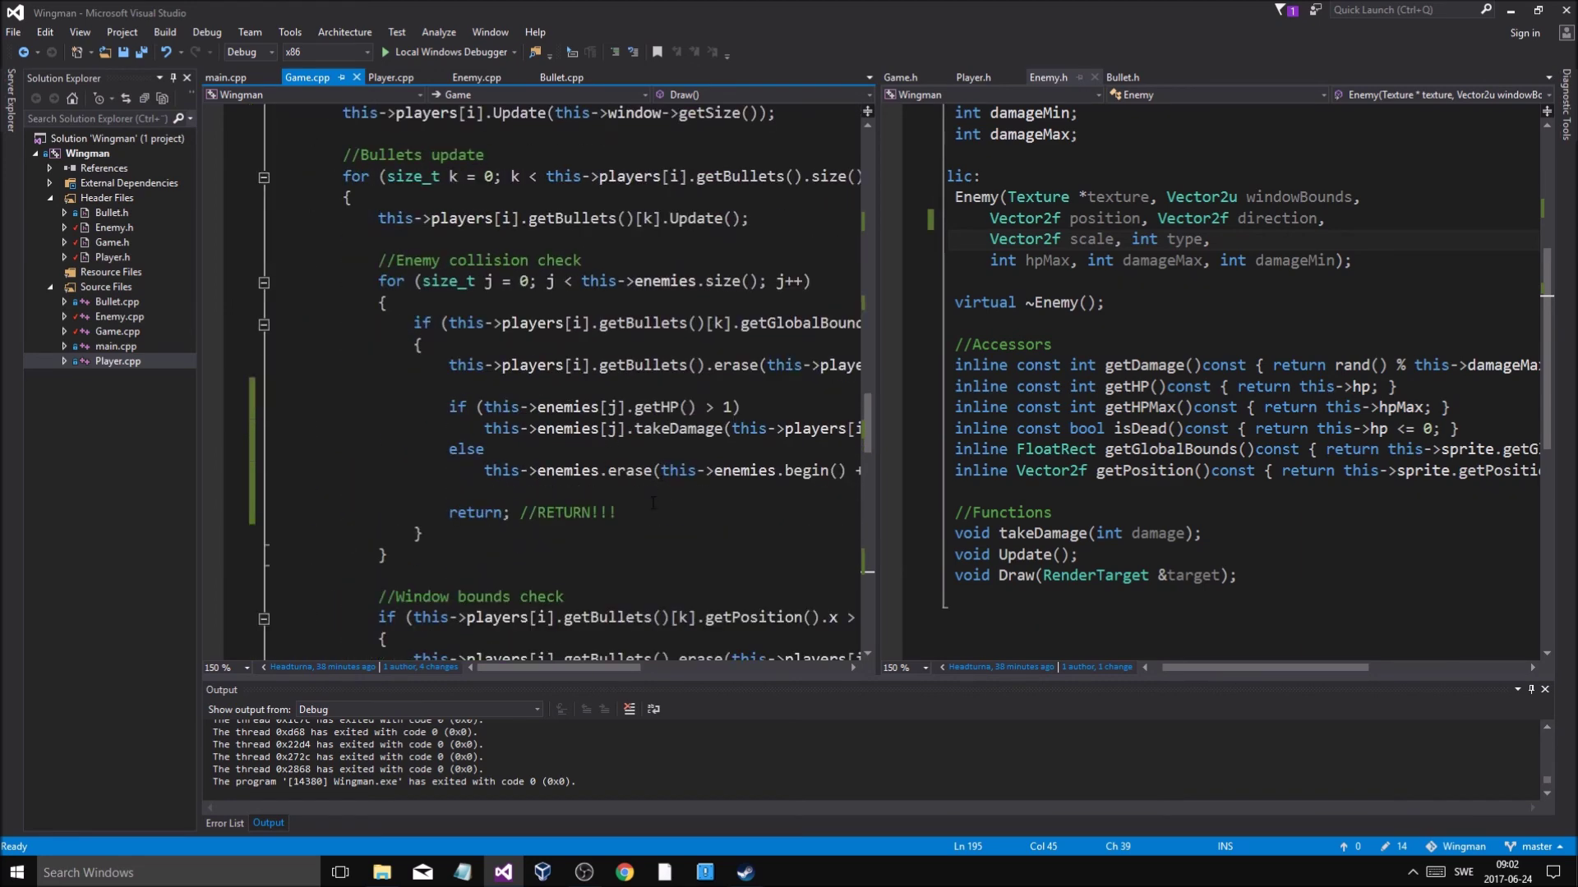
{"action": "left_click_drag", "start_coordinate": [589, 673], "coordinate": [605, 671]}
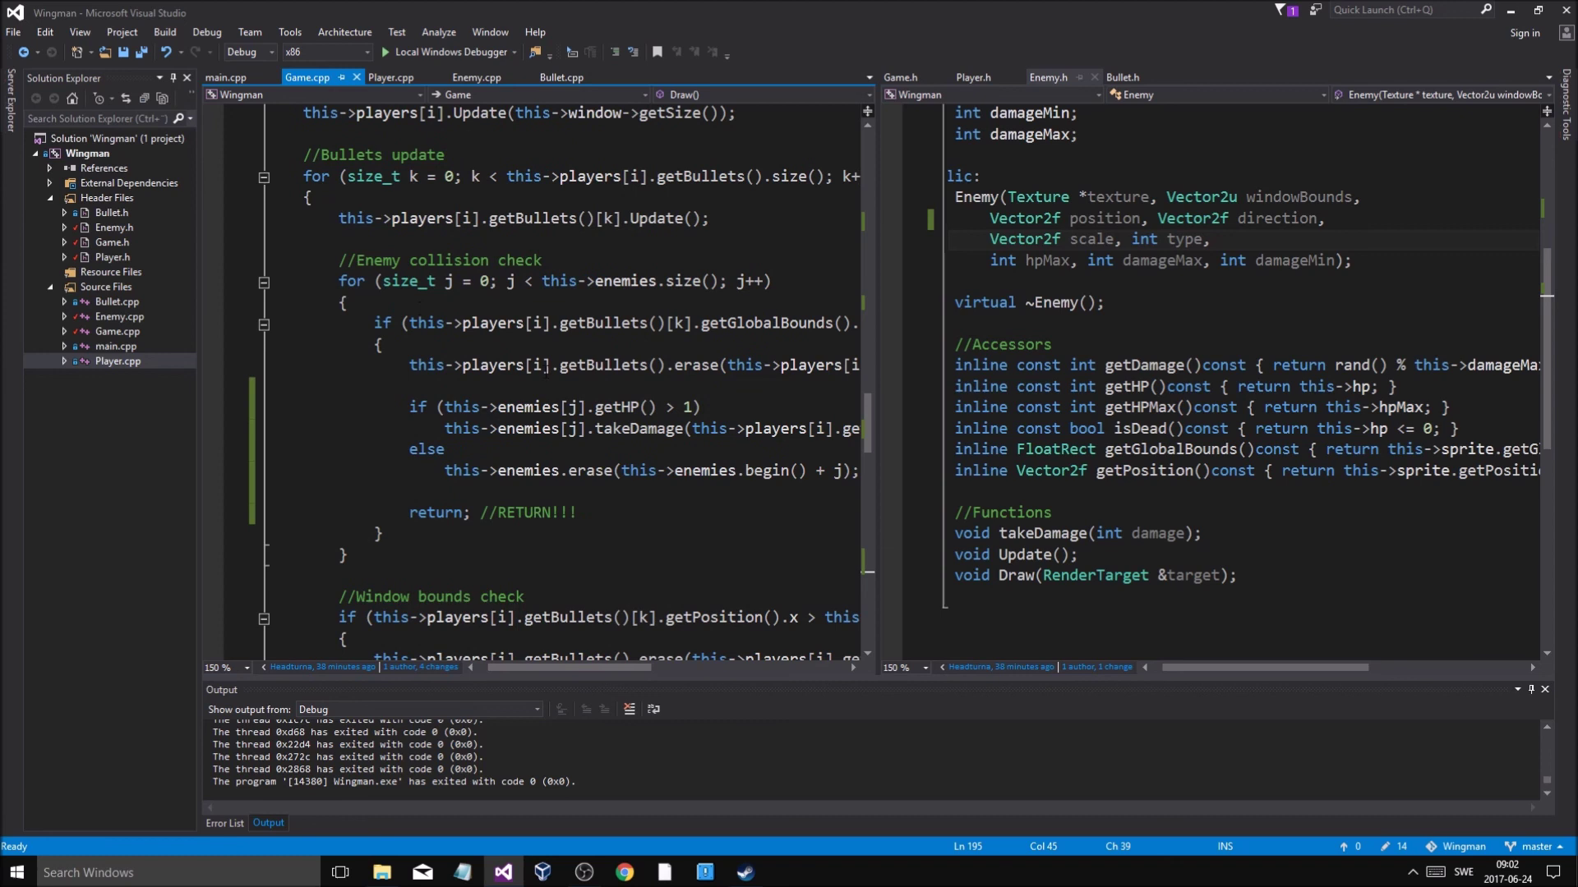
{"action": "left_click_drag", "start_coordinate": [561, 668], "coordinate": [567, 669]}
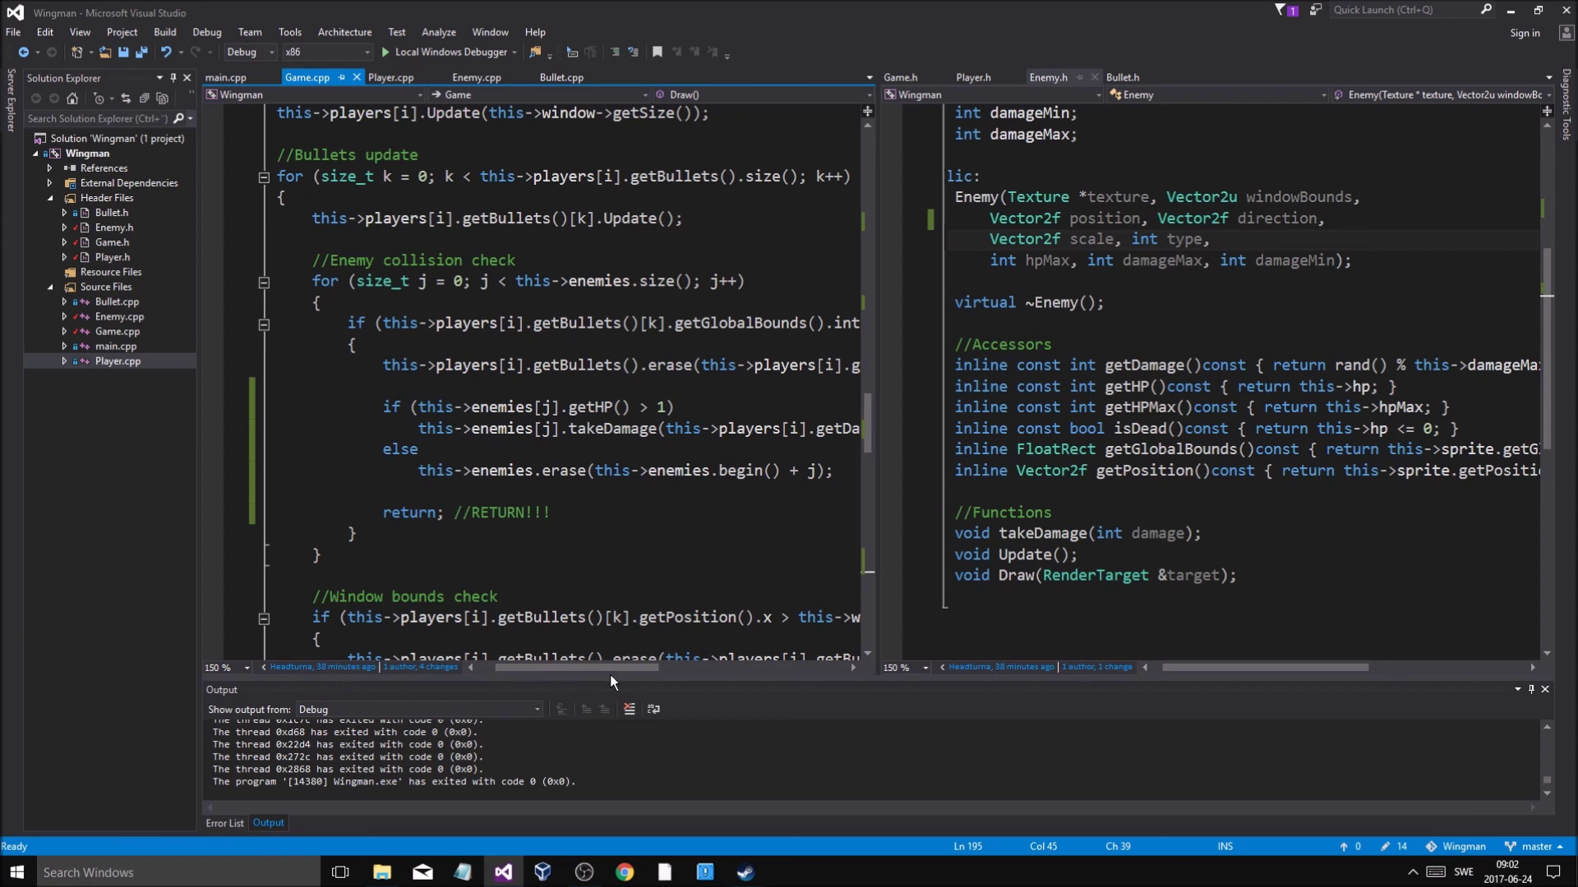
{"action": "left_click_drag", "start_coordinate": [608, 673], "coordinate": [629, 670]}
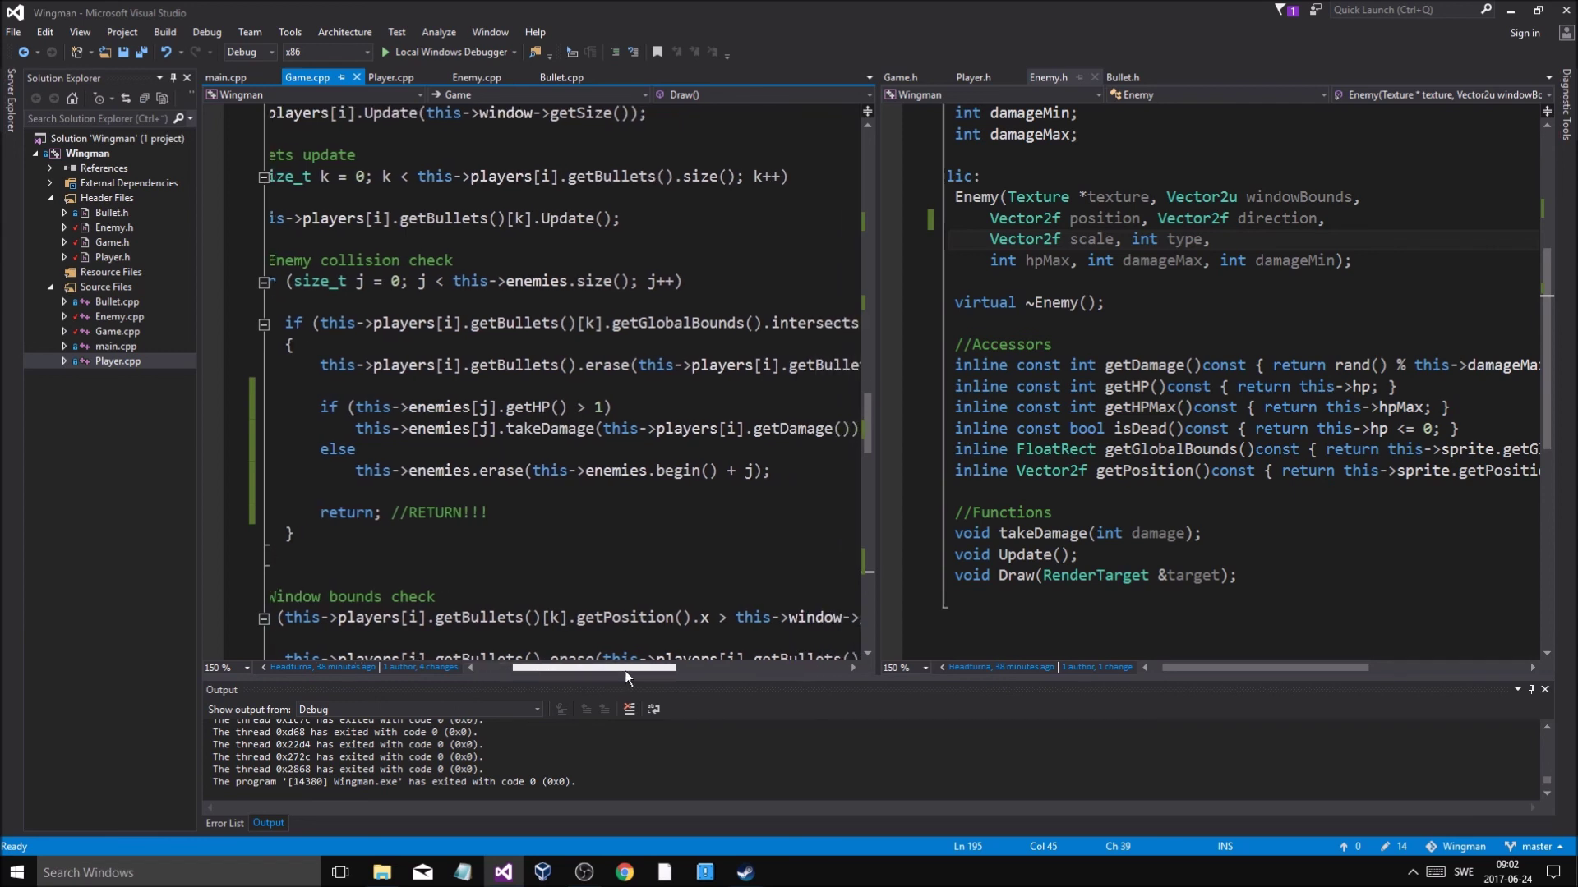
{"action": "double_click", "coordinate": [584, 407]}
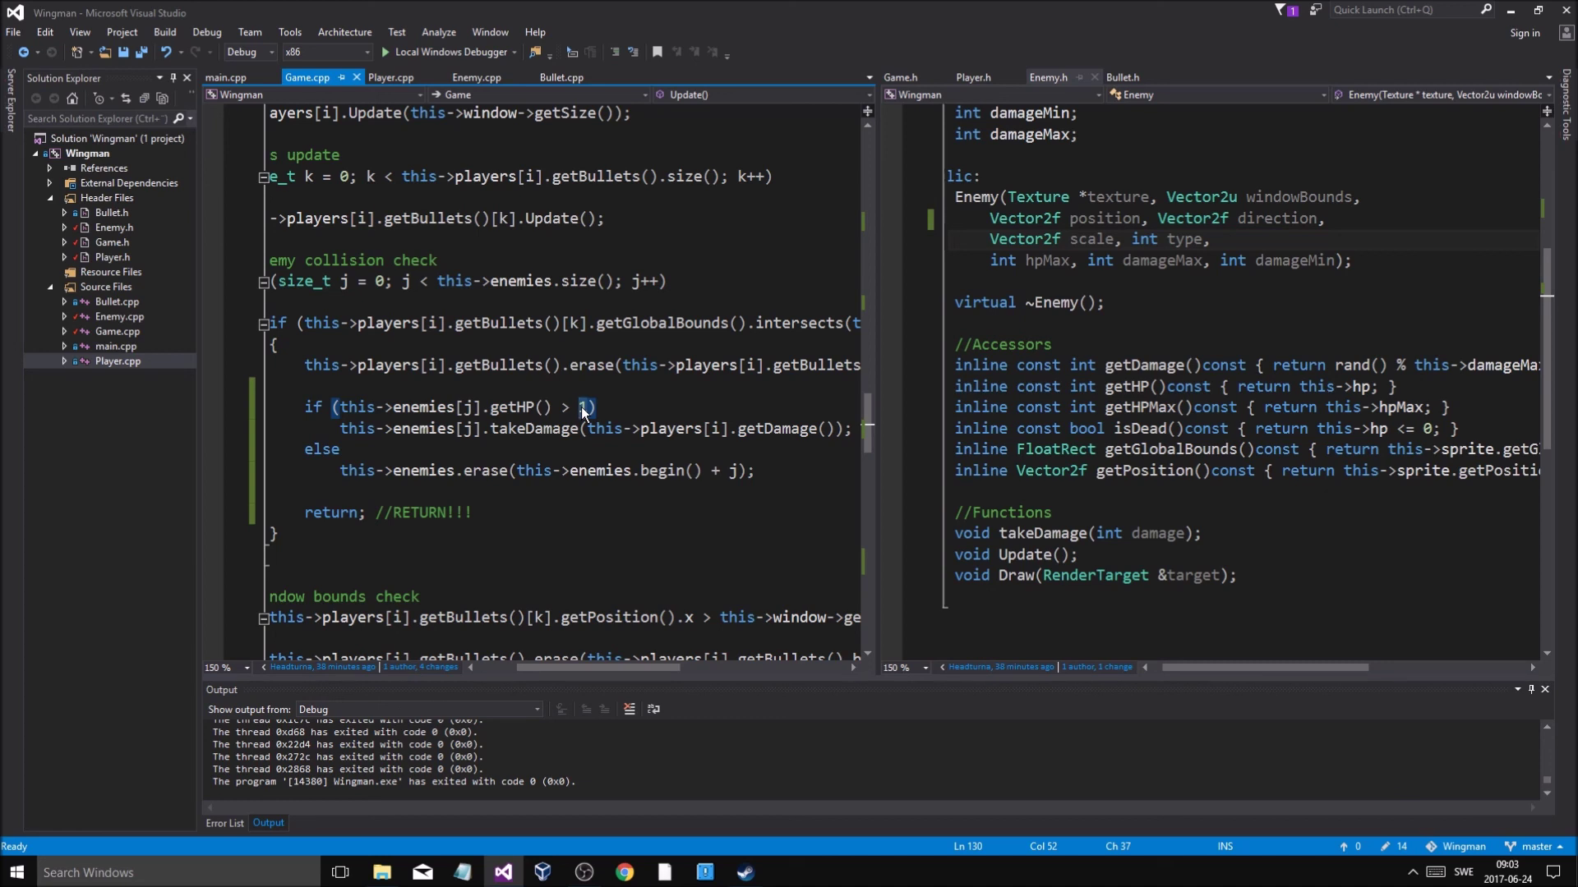
{"action": "type", "text": "0"}
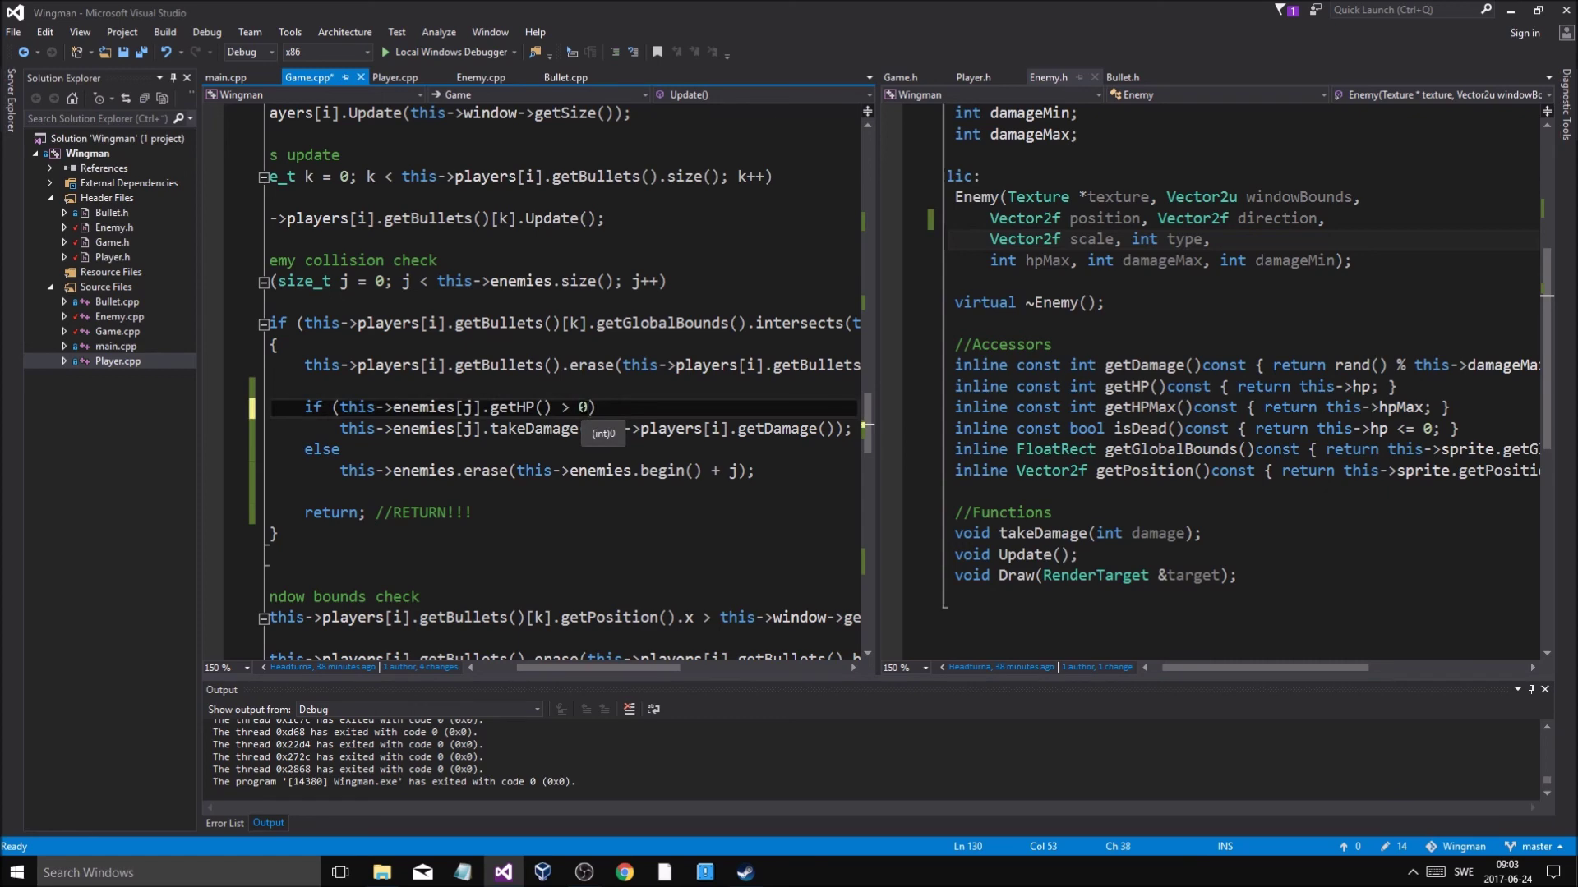
{"action": "key", "text": "ctrl+s"}
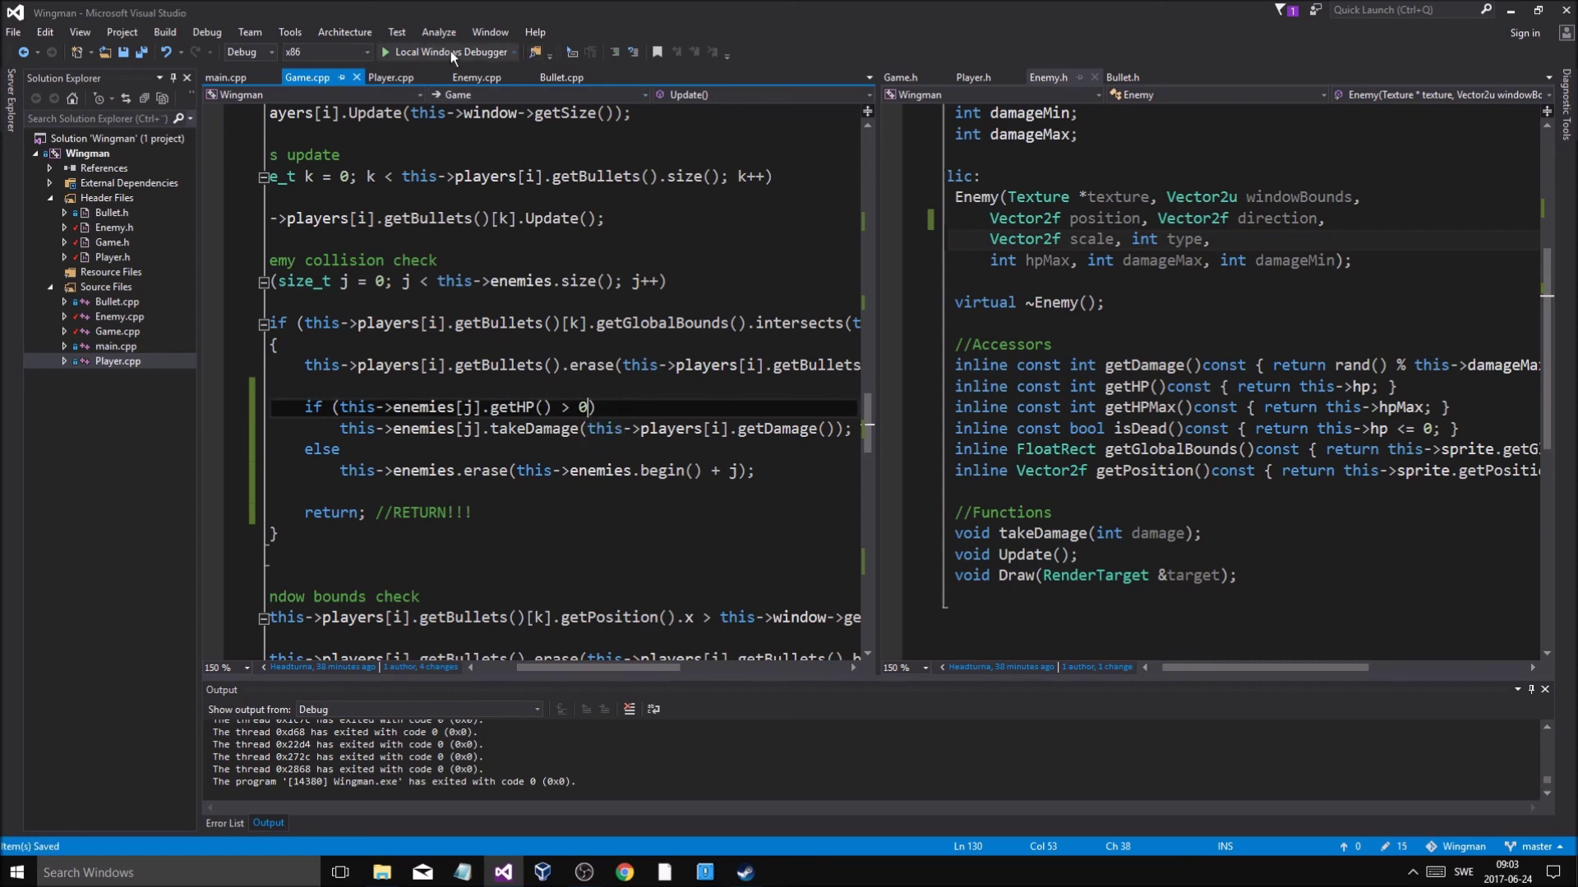
{"action": "left_click", "coordinate": [450, 51]}
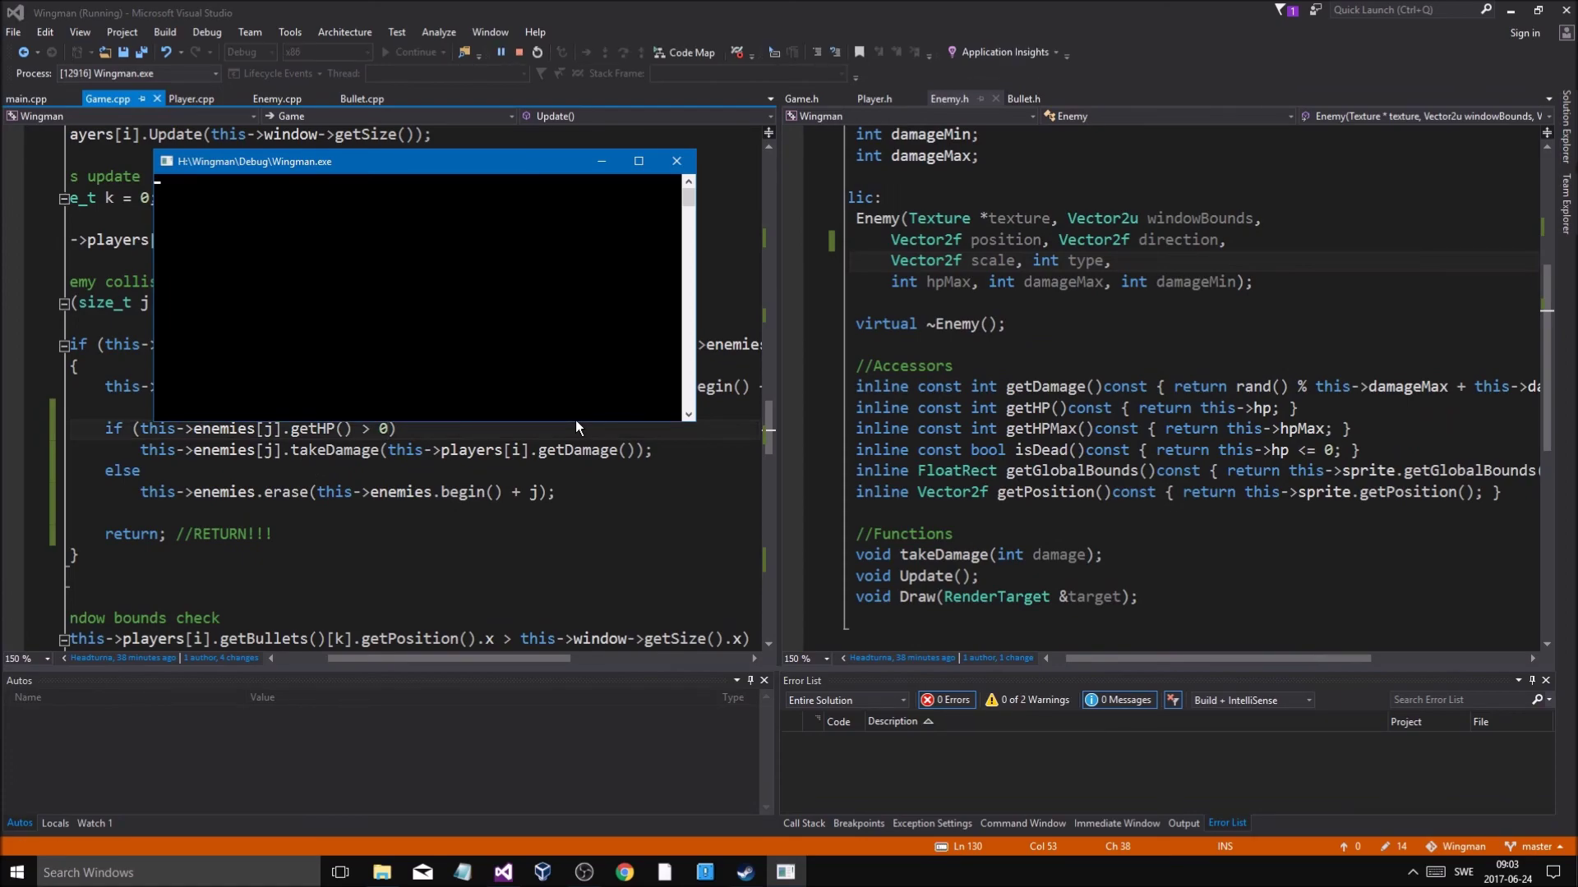
Move the ship down, fire a shot, and close the game
{"action": "key", "text": "Down"}
{"action": "key", "text": "space"}
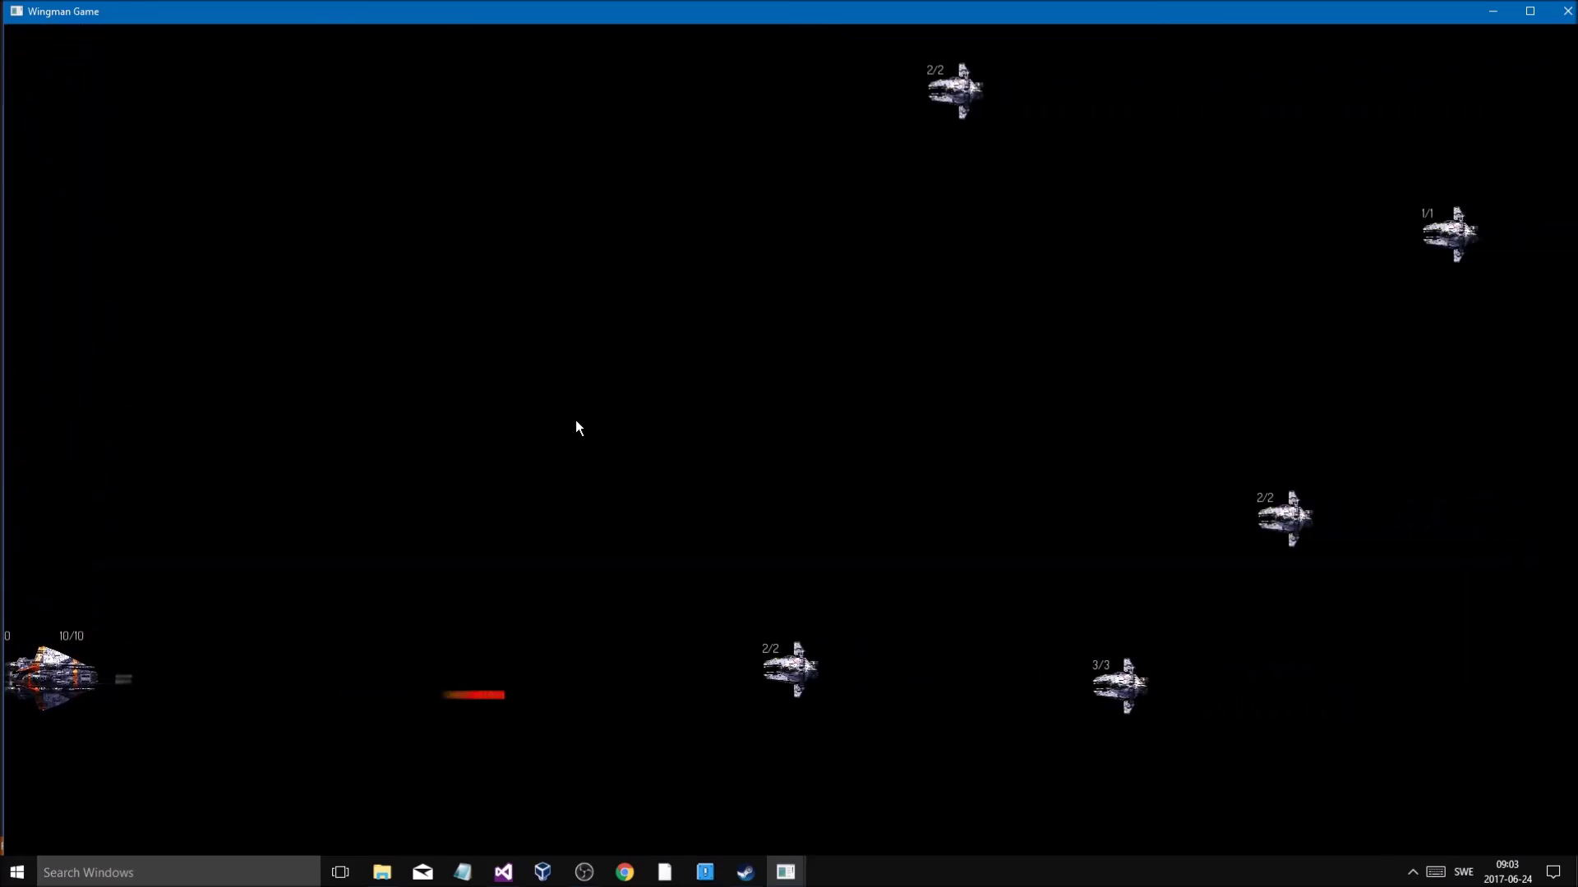
{"action": "key", "text": "Escape"}
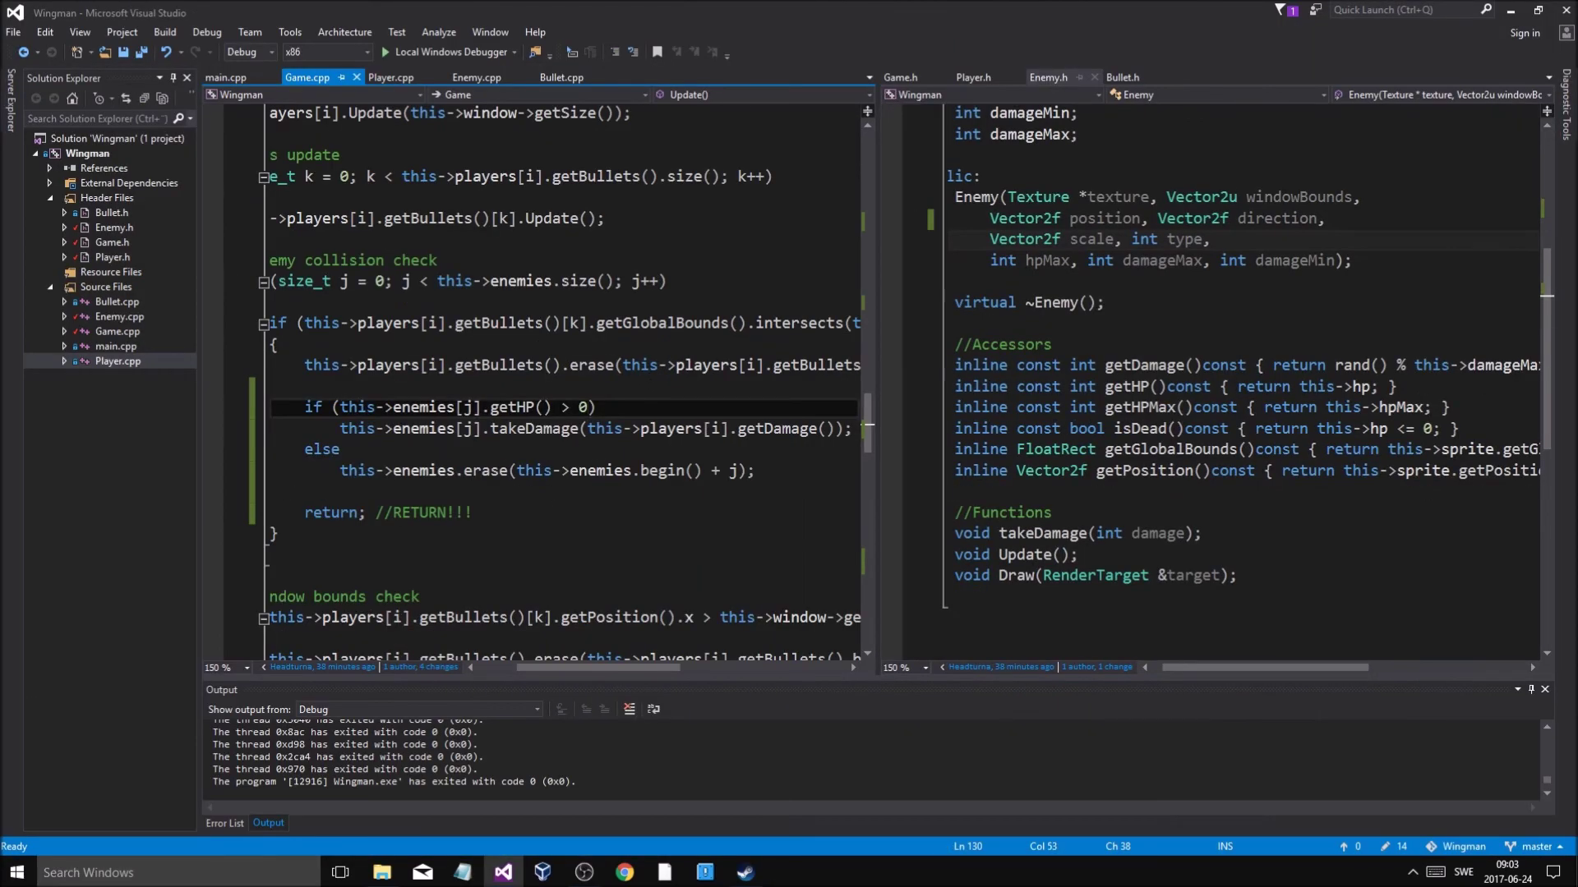
Replace else with if (this->enemies[j].getHP() <= 0) and run, which fails with error C1041
{"action": "double_click", "coordinate": [318, 451]}
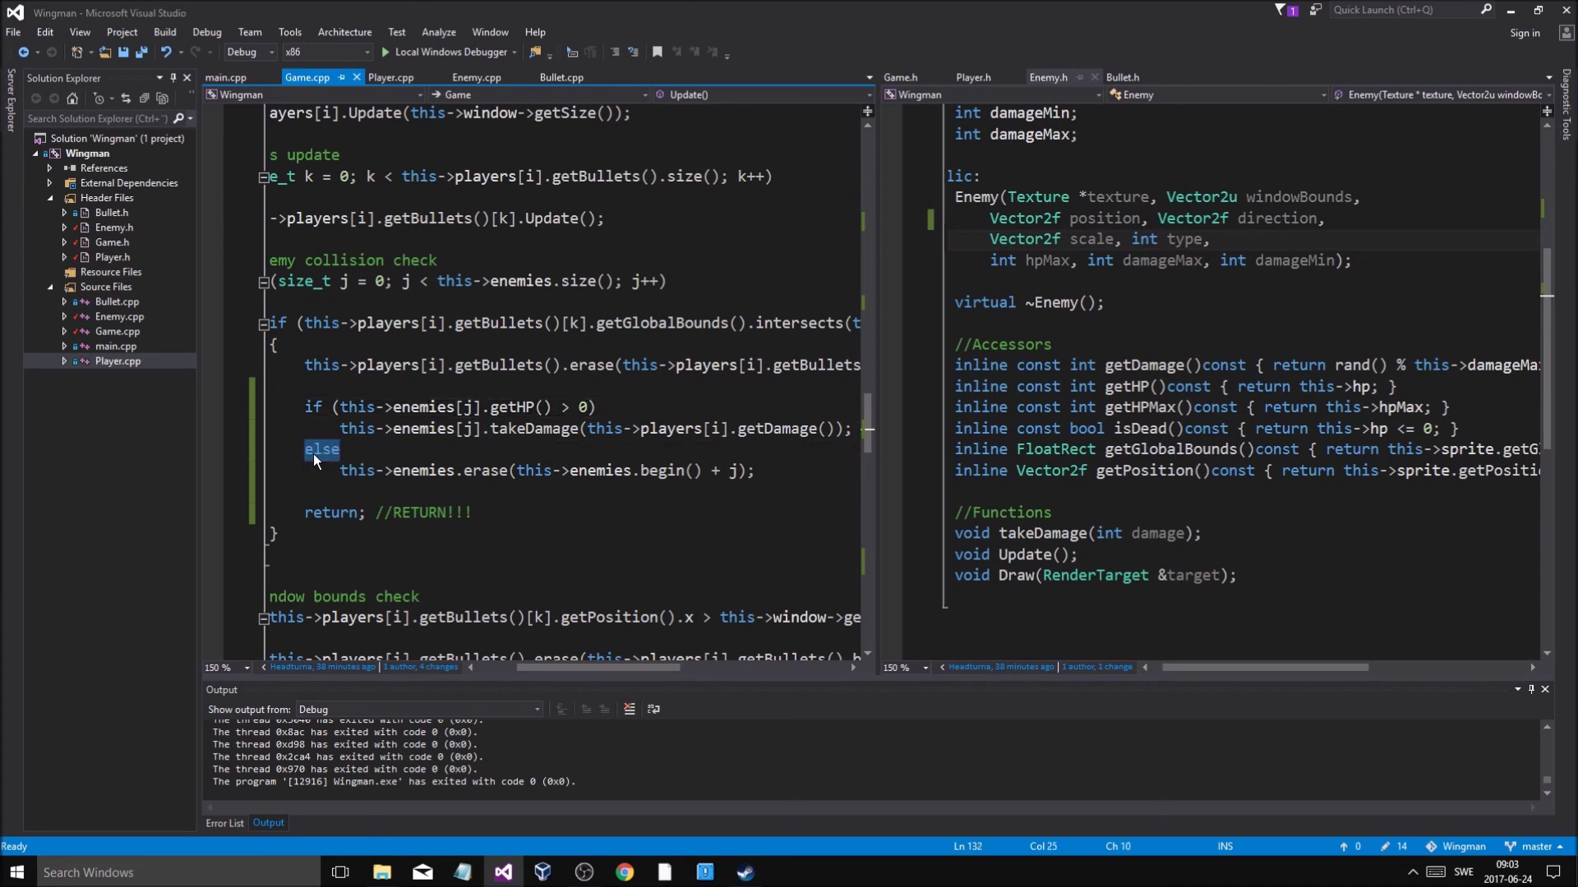
{"action": "type", "text": "if("}
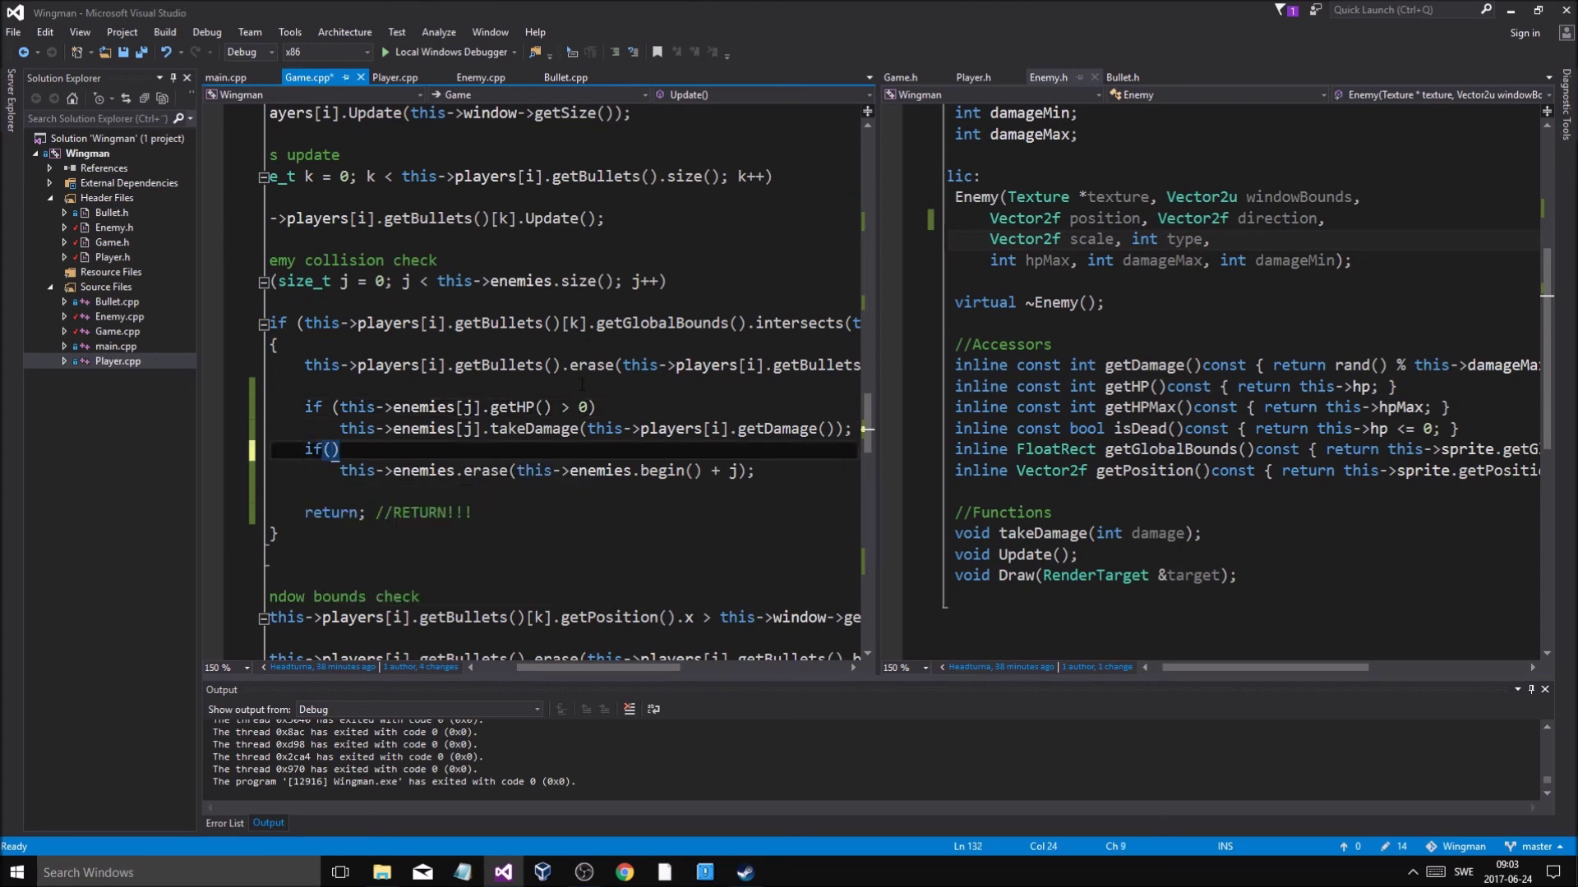
{"action": "left_click_drag", "start_coordinate": [341, 407], "coordinate": [551, 408]}
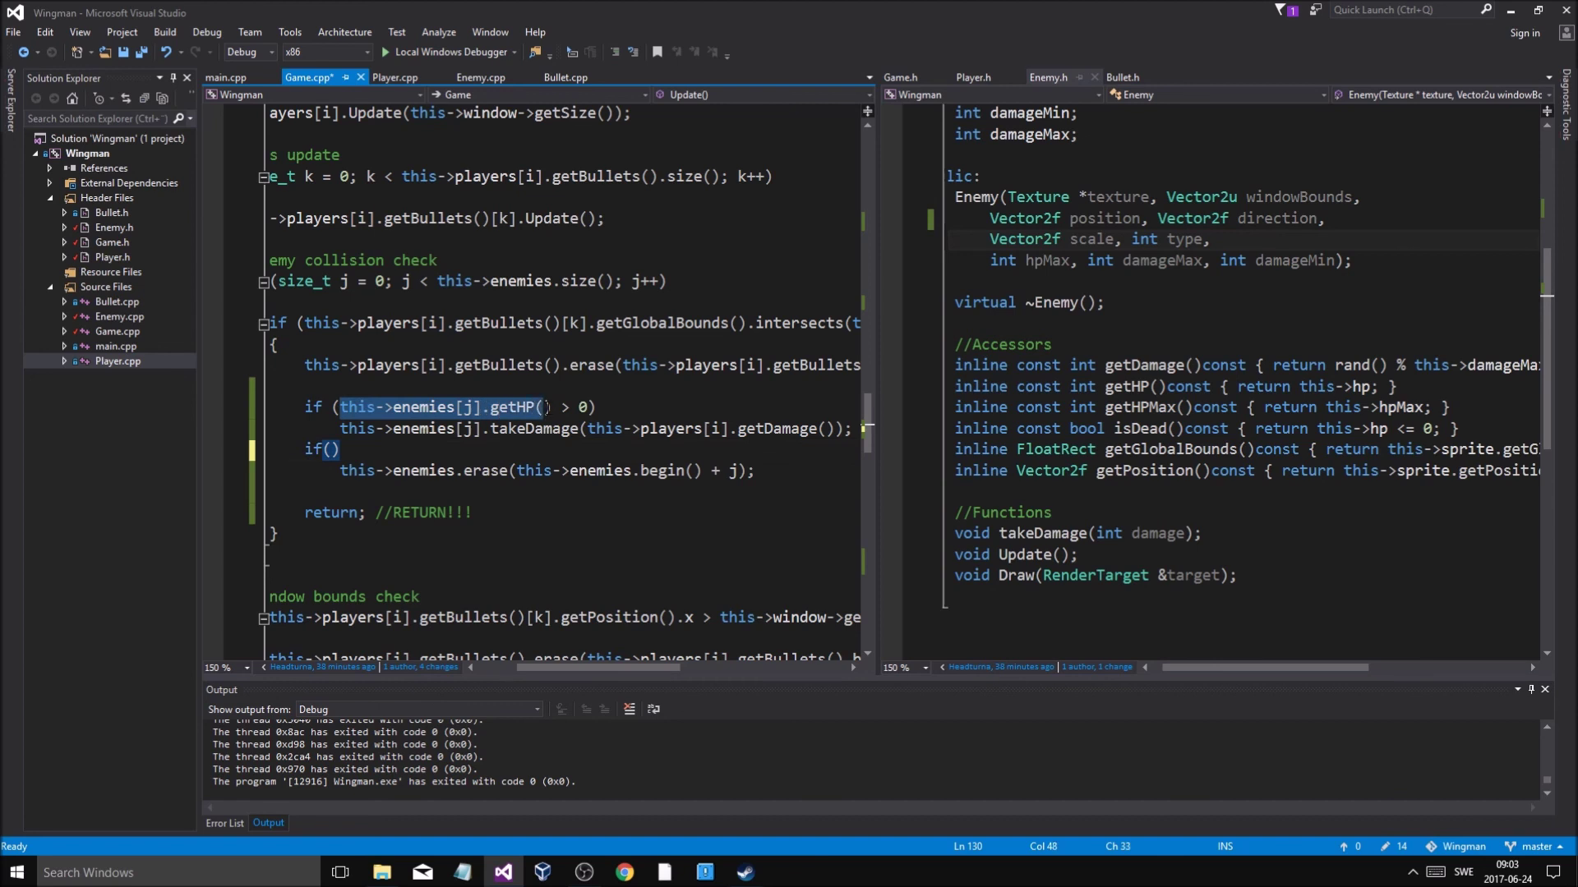
{"action": "type", "text": "this->enemies[j].getHP()"}
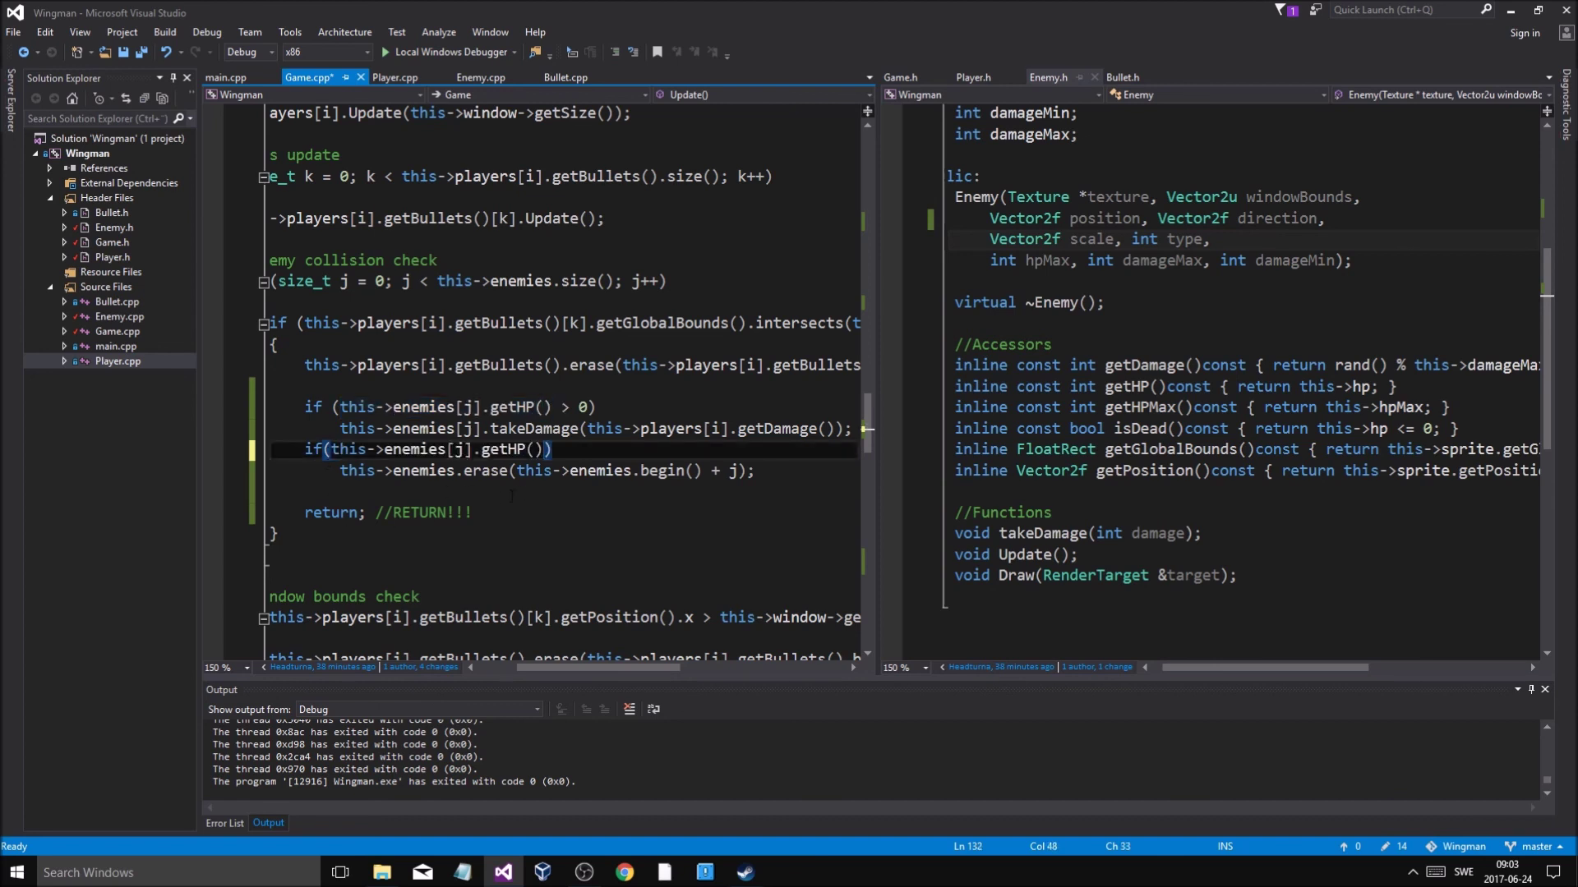
{"action": "type", "text": ") <= 0"}
{"action": "left_click", "coordinate": [463, 52]}
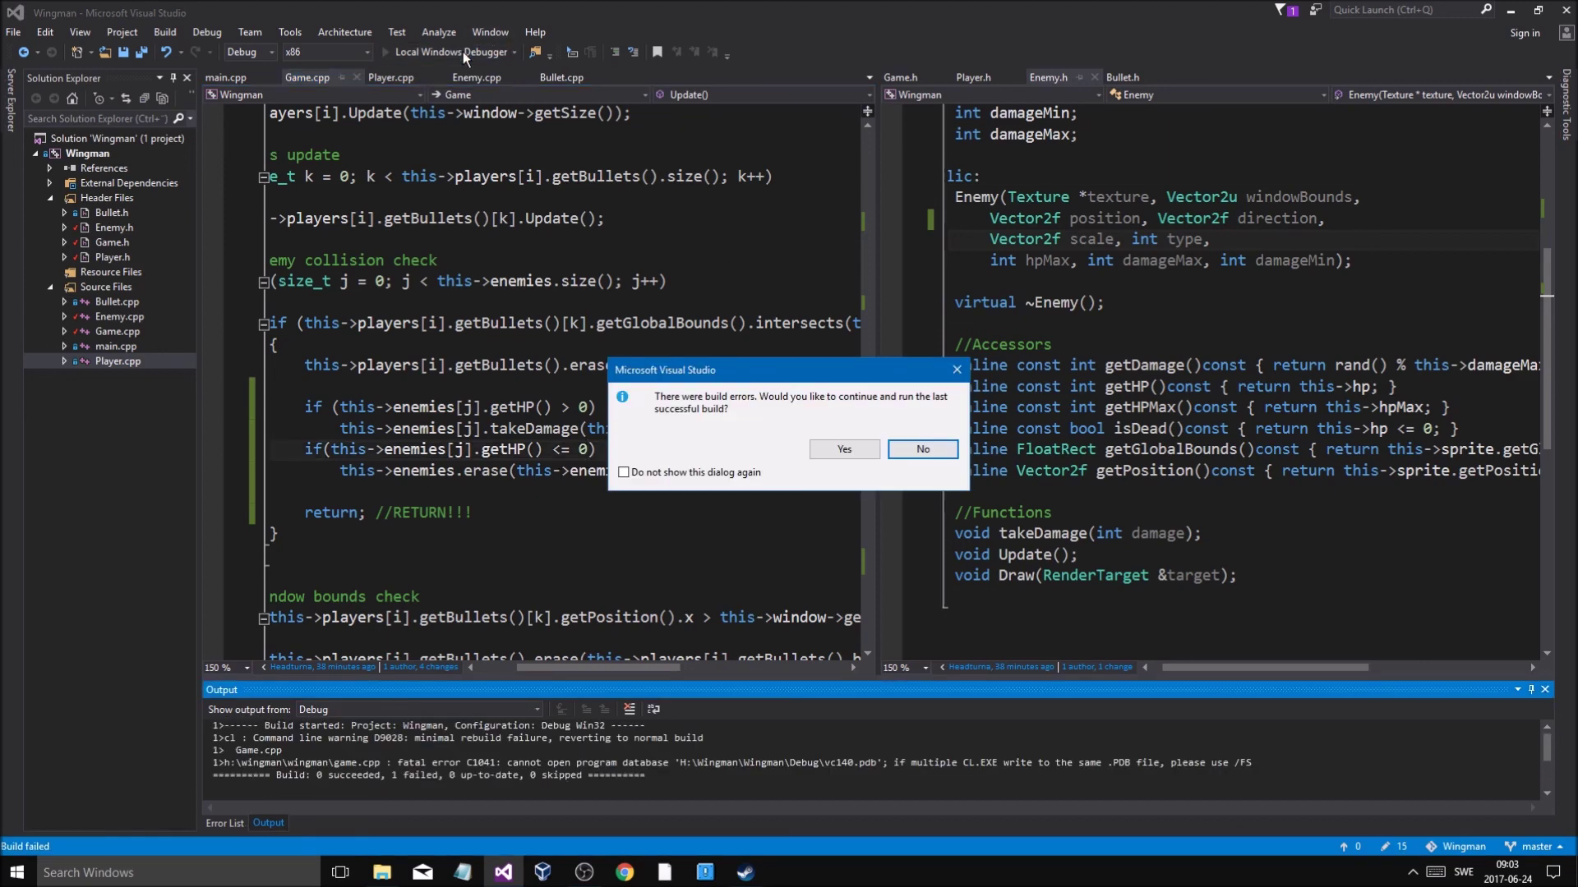
{"action": "left_click", "coordinate": [939, 450]}
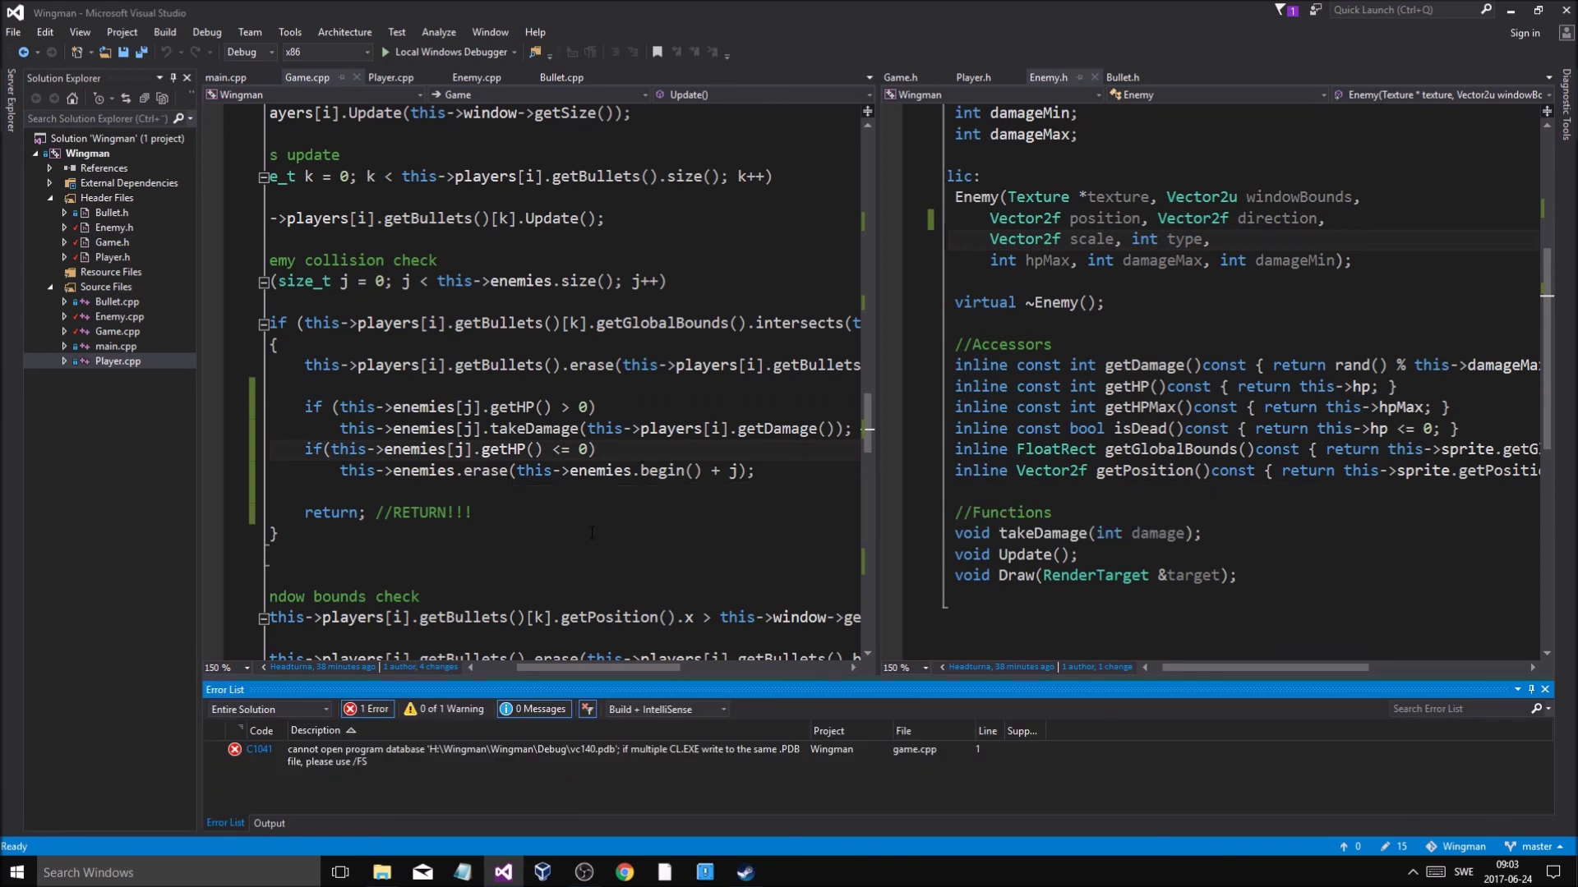
Inspect the build error, keep the getHP() <= 0 erase check, save, and add a blank line
{"action": "double_click", "coordinate": [603, 760]}
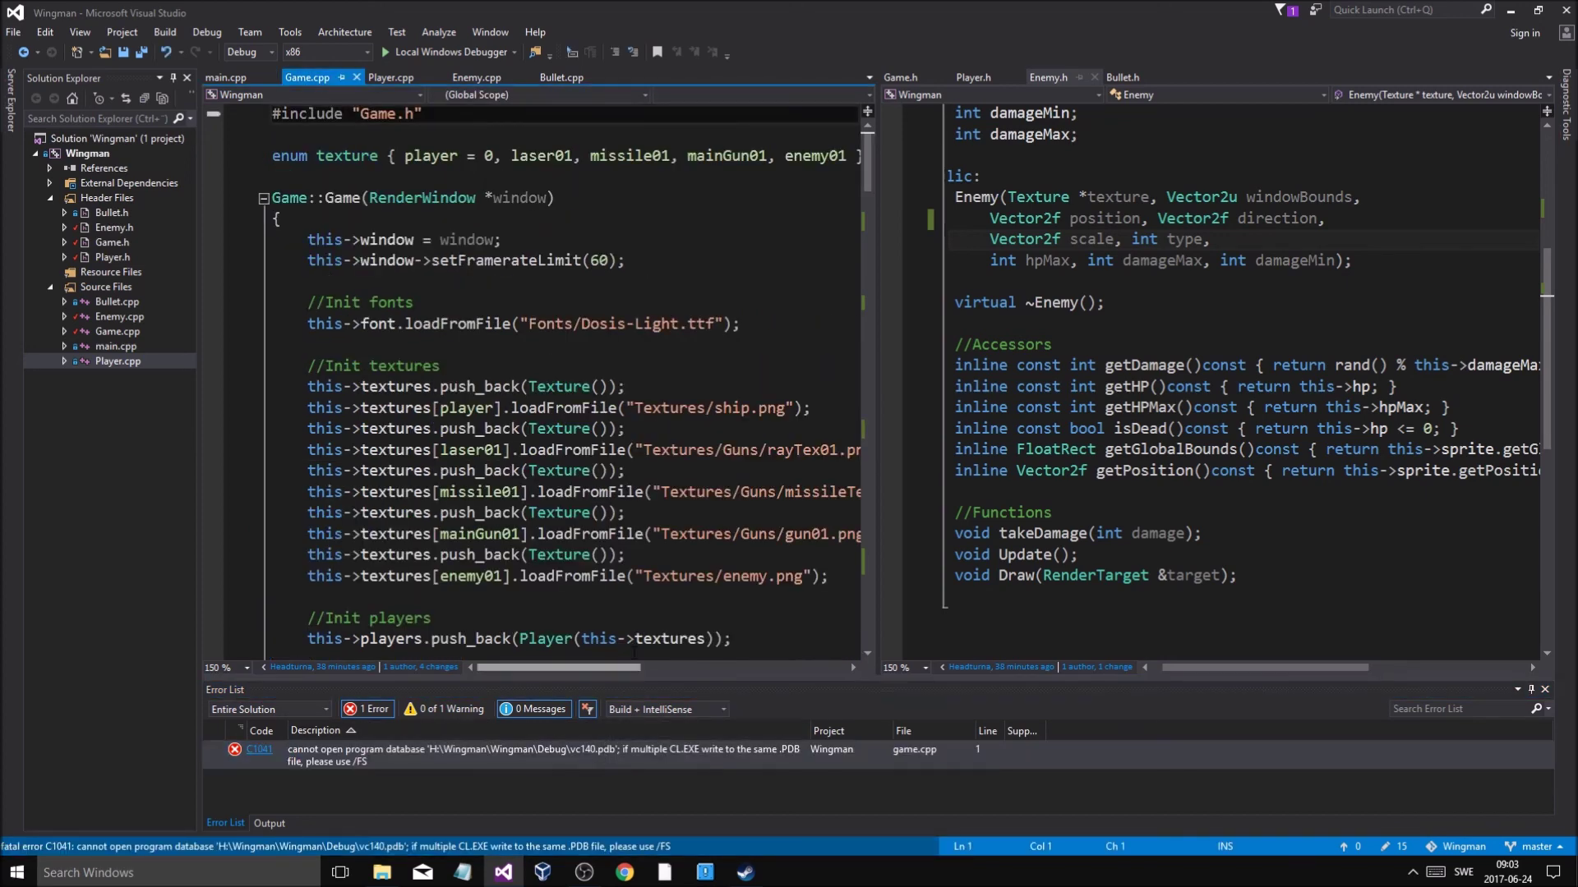
{"action": "left_click", "coordinate": [695, 624]}
{"action": "key", "text": "ctrl+minus"}
{"action": "type", "text": "if(this->enemies[j].getHP("}
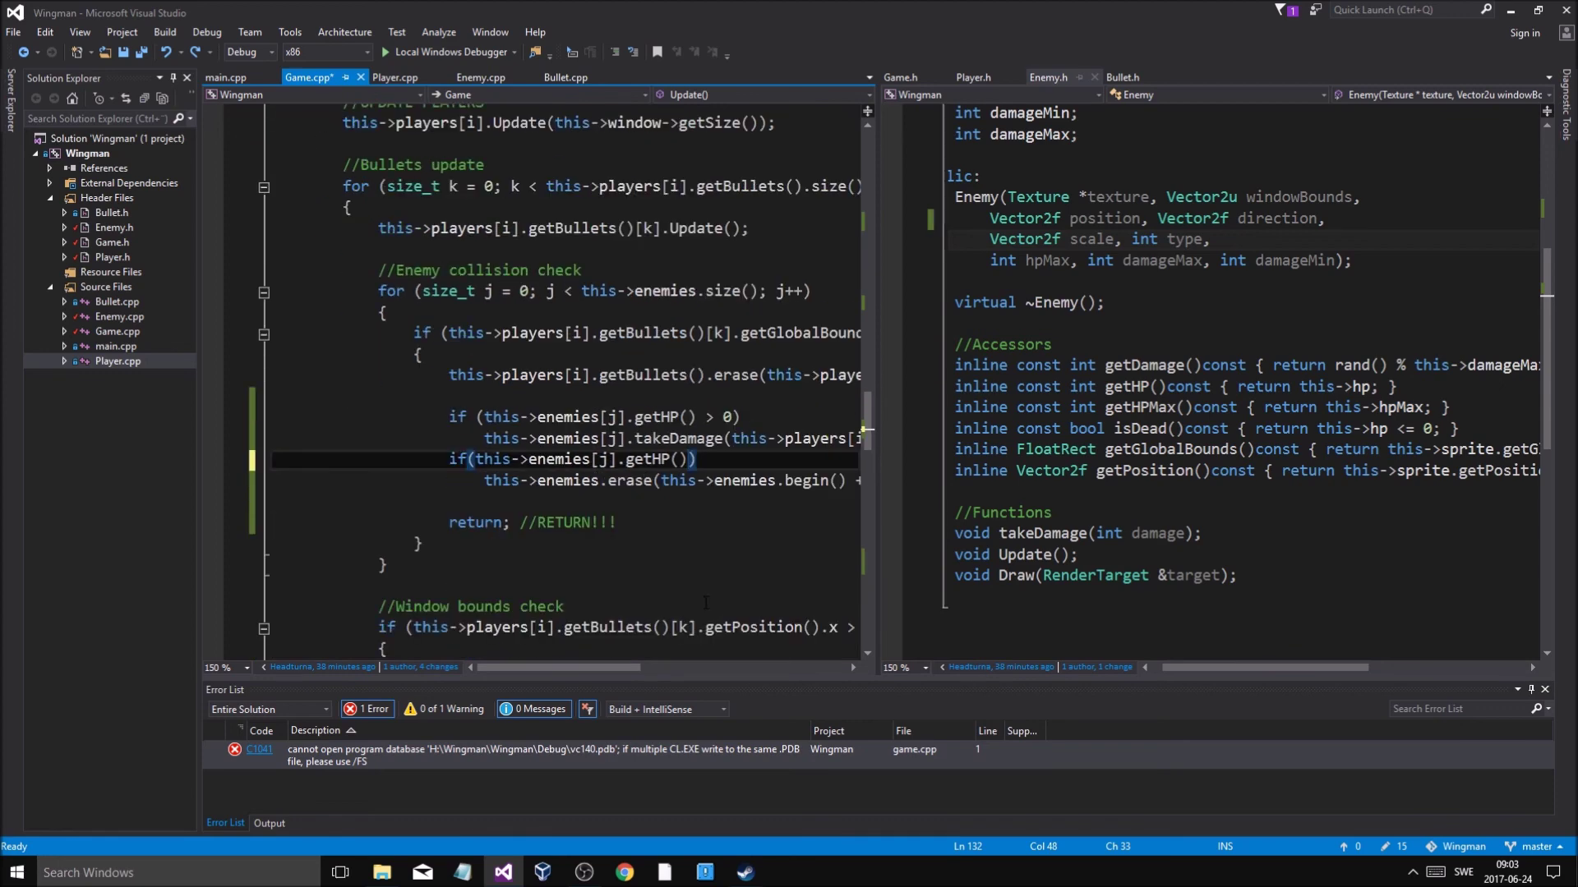
{"action": "type", "text": "<= 0"}
{"action": "key", "text": "ctrl+s"}
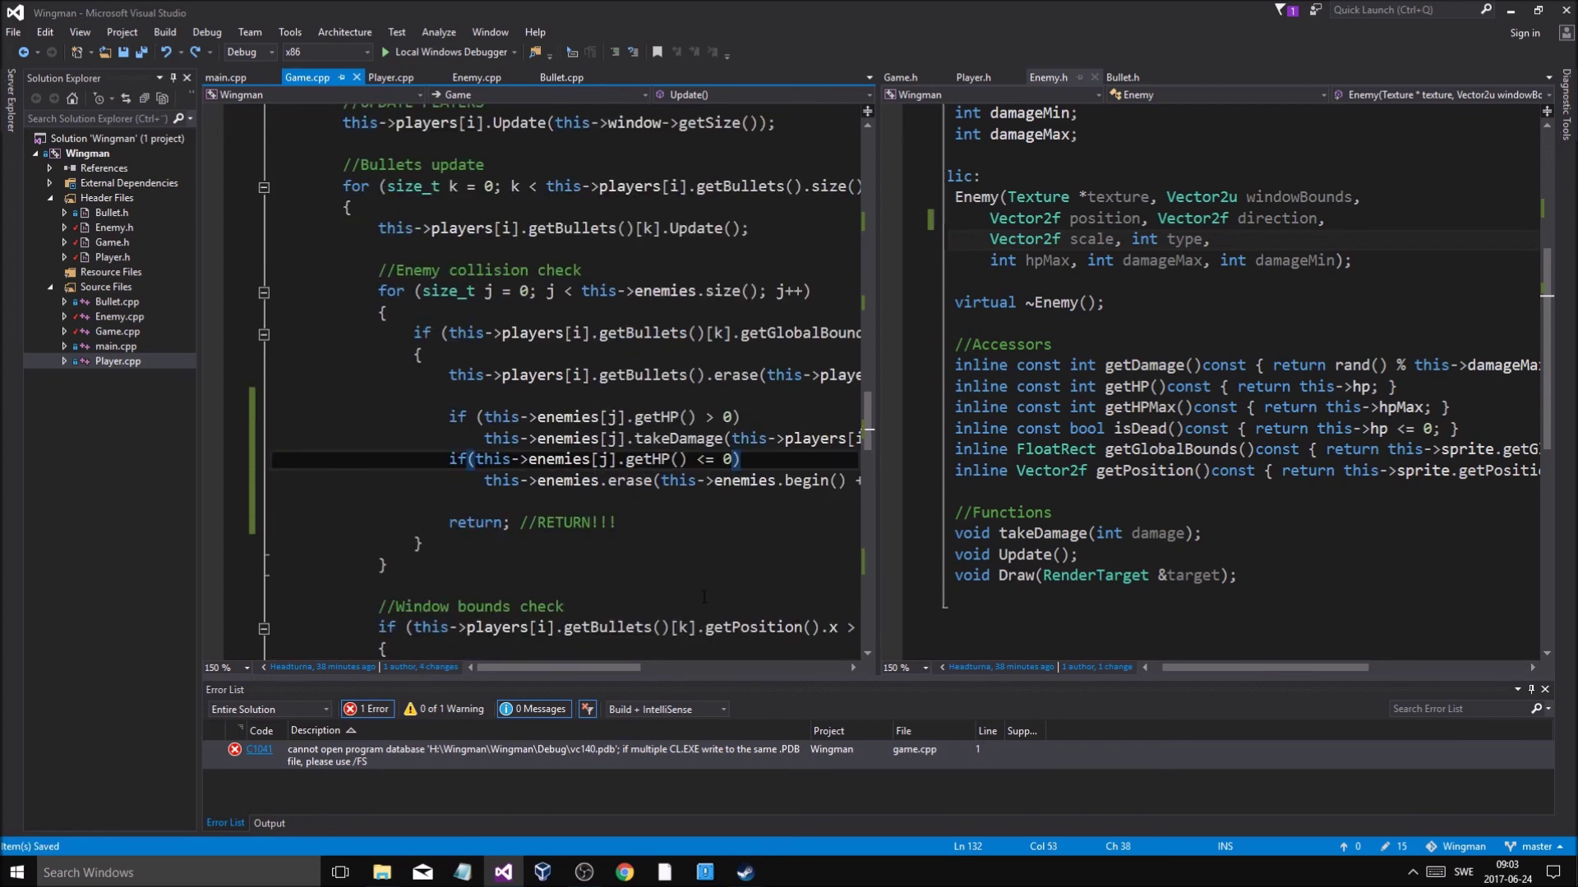
{"action": "key", "text": "Left"}
{"action": "key", "text": "Left"}
{"action": "mouse_move", "coordinate": [611, 670]}
{"action": "left_mouse_down"}
{"action": "mouse_move", "coordinate": [672, 675]}
{"action": "mouse_move", "coordinate": [612, 678]}
{"action": "left_mouse_up"}
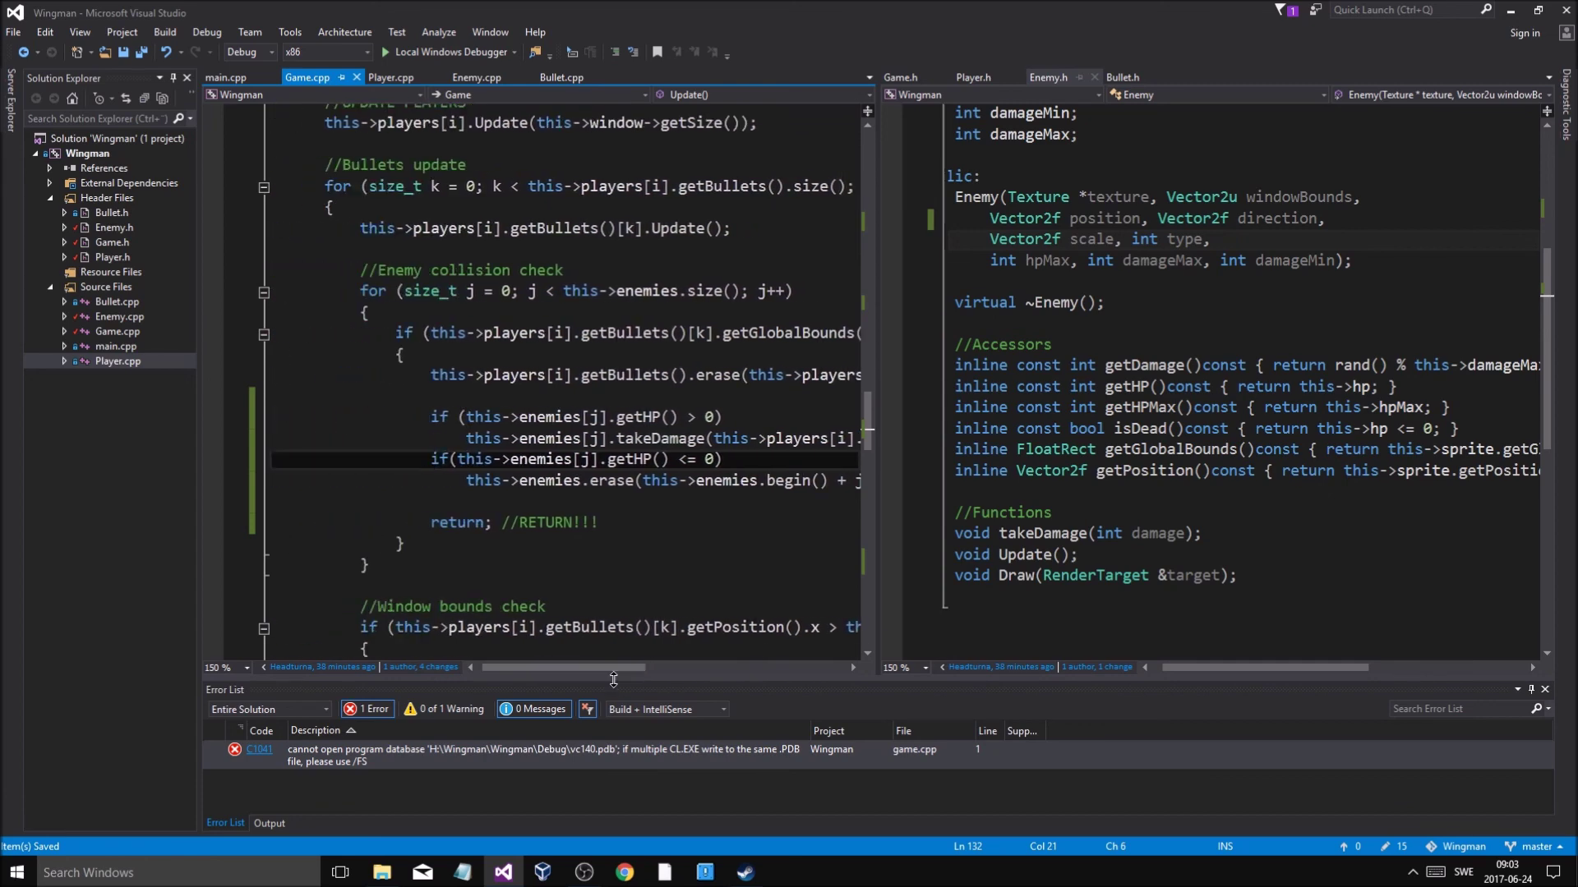
{"action": "key", "text": "Return"}
Launch Wingman Game and steer the ship up and down among the HP-labelled enemies
{"action": "key", "text": "F5"}
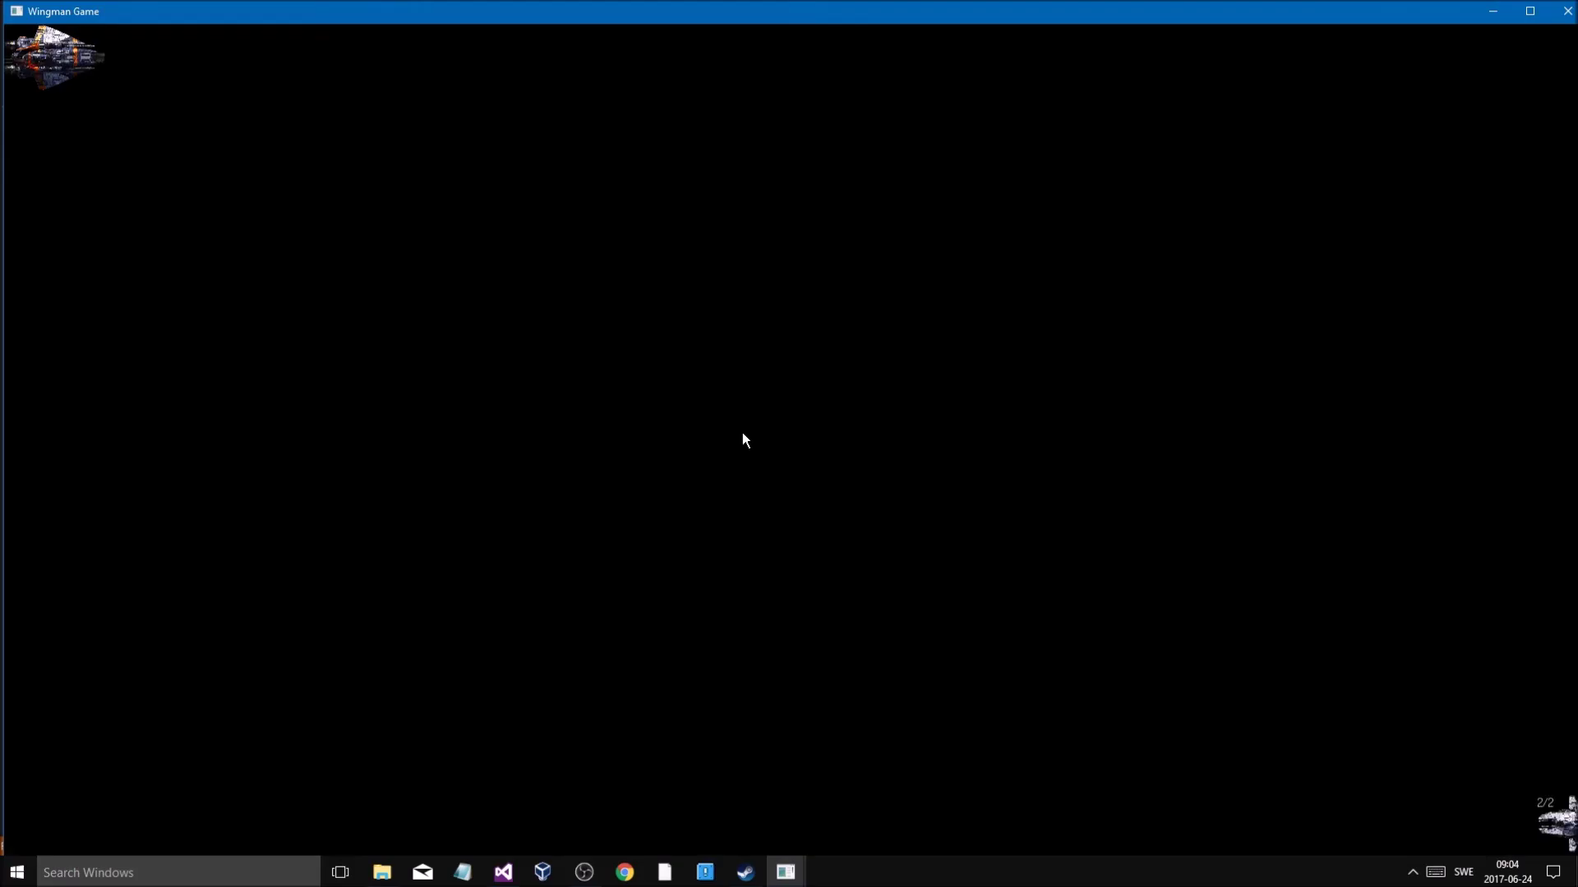
{"action": "key", "text": "Down"}
{"action": "key", "text": "Down"}
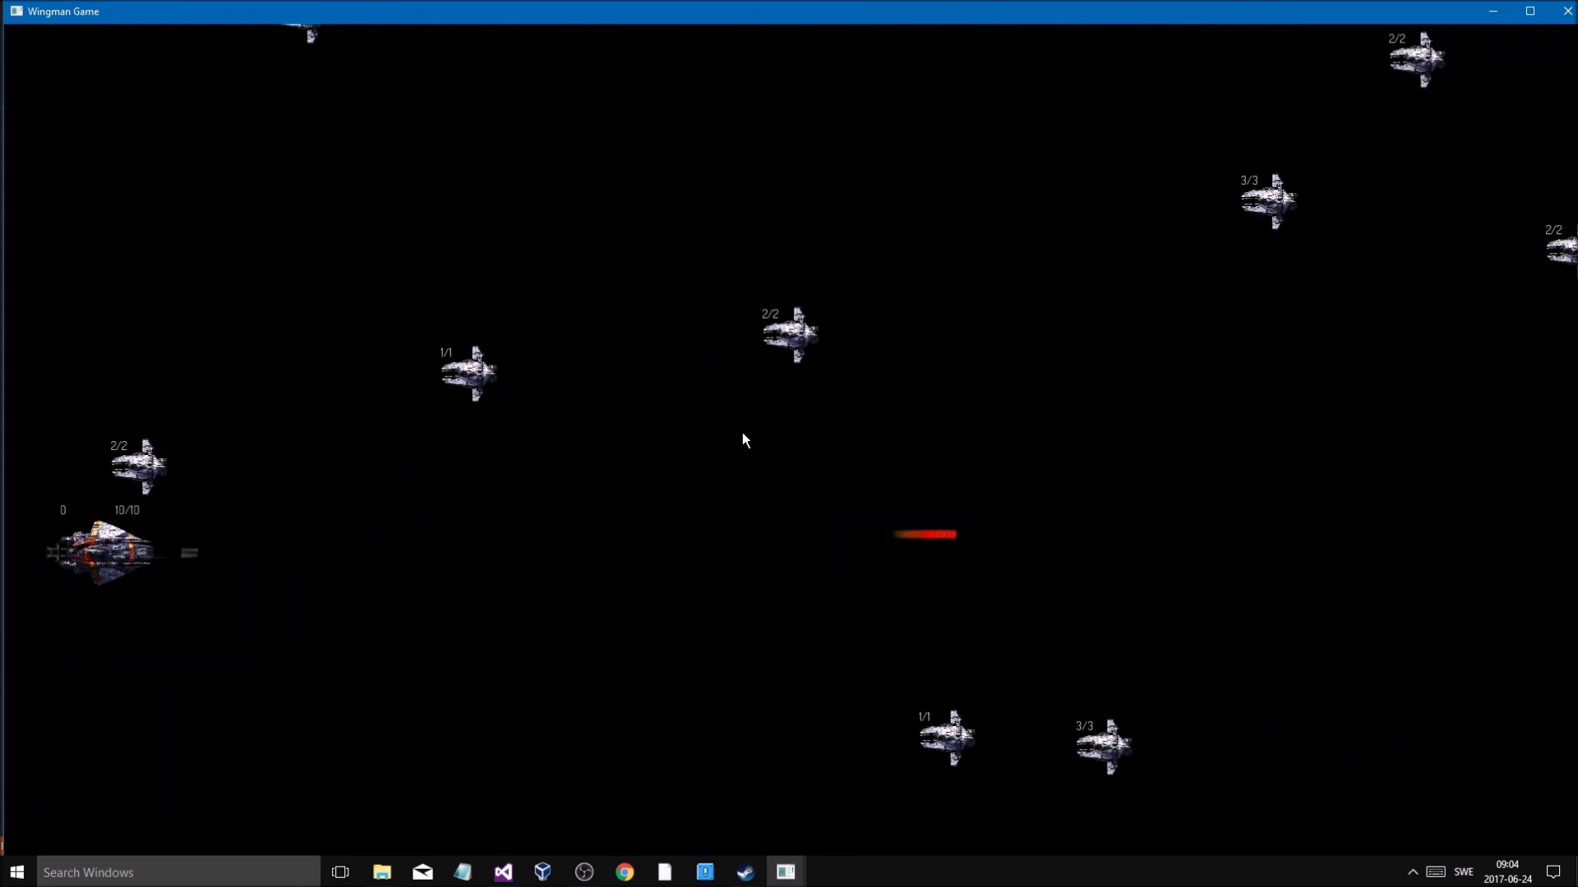
{"action": "key", "text": "Down"}
{"action": "key", "text": "Down"}
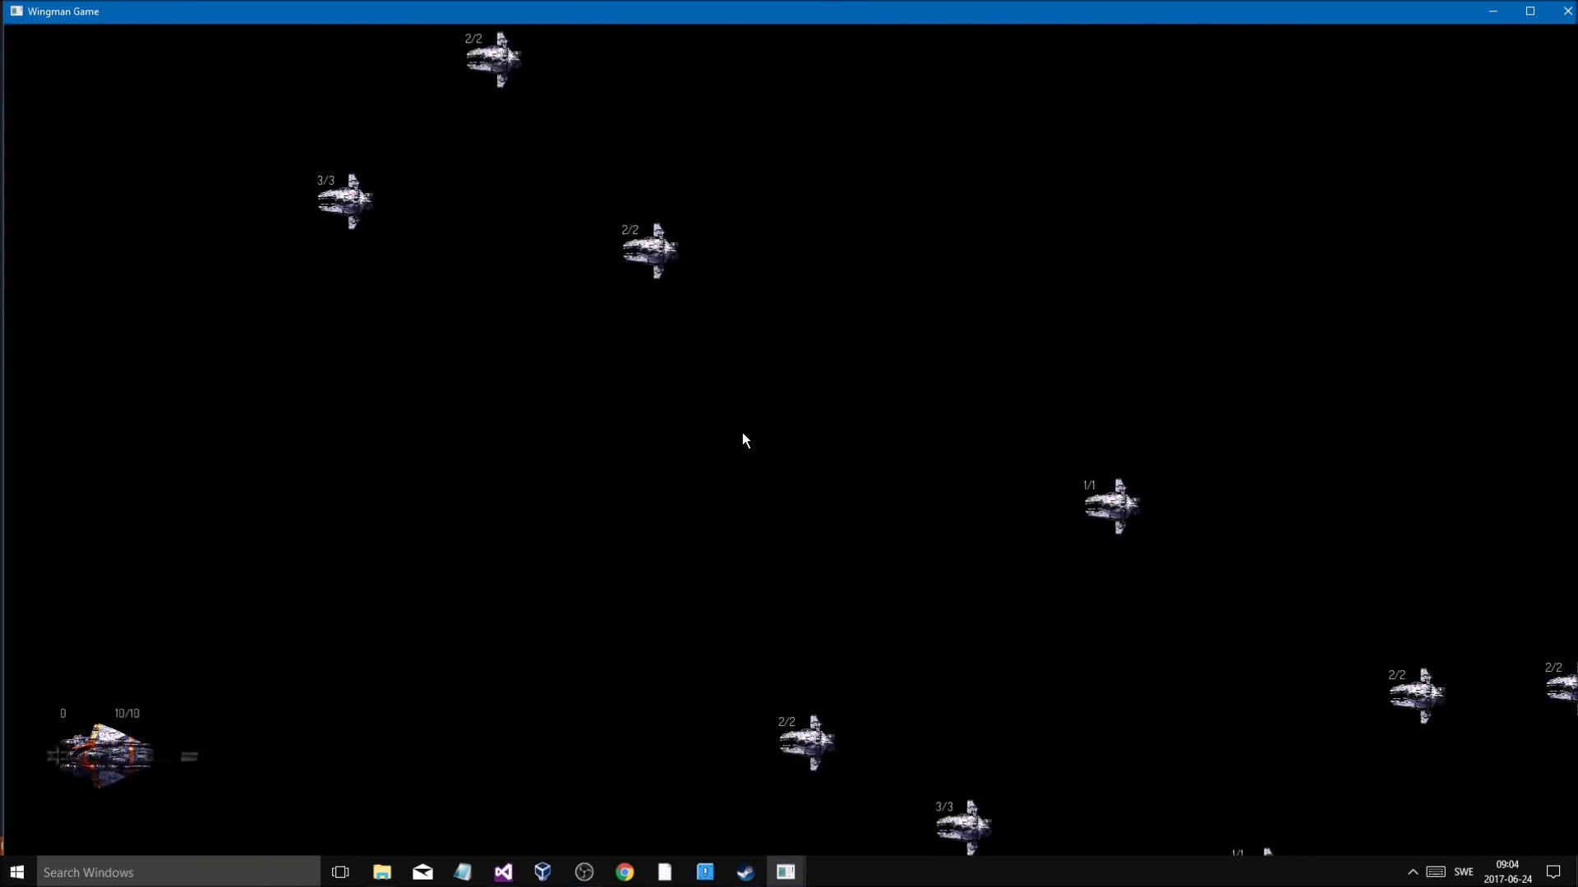
{"action": "key", "text": "Down"}
{"action": "key", "text": "Up"}
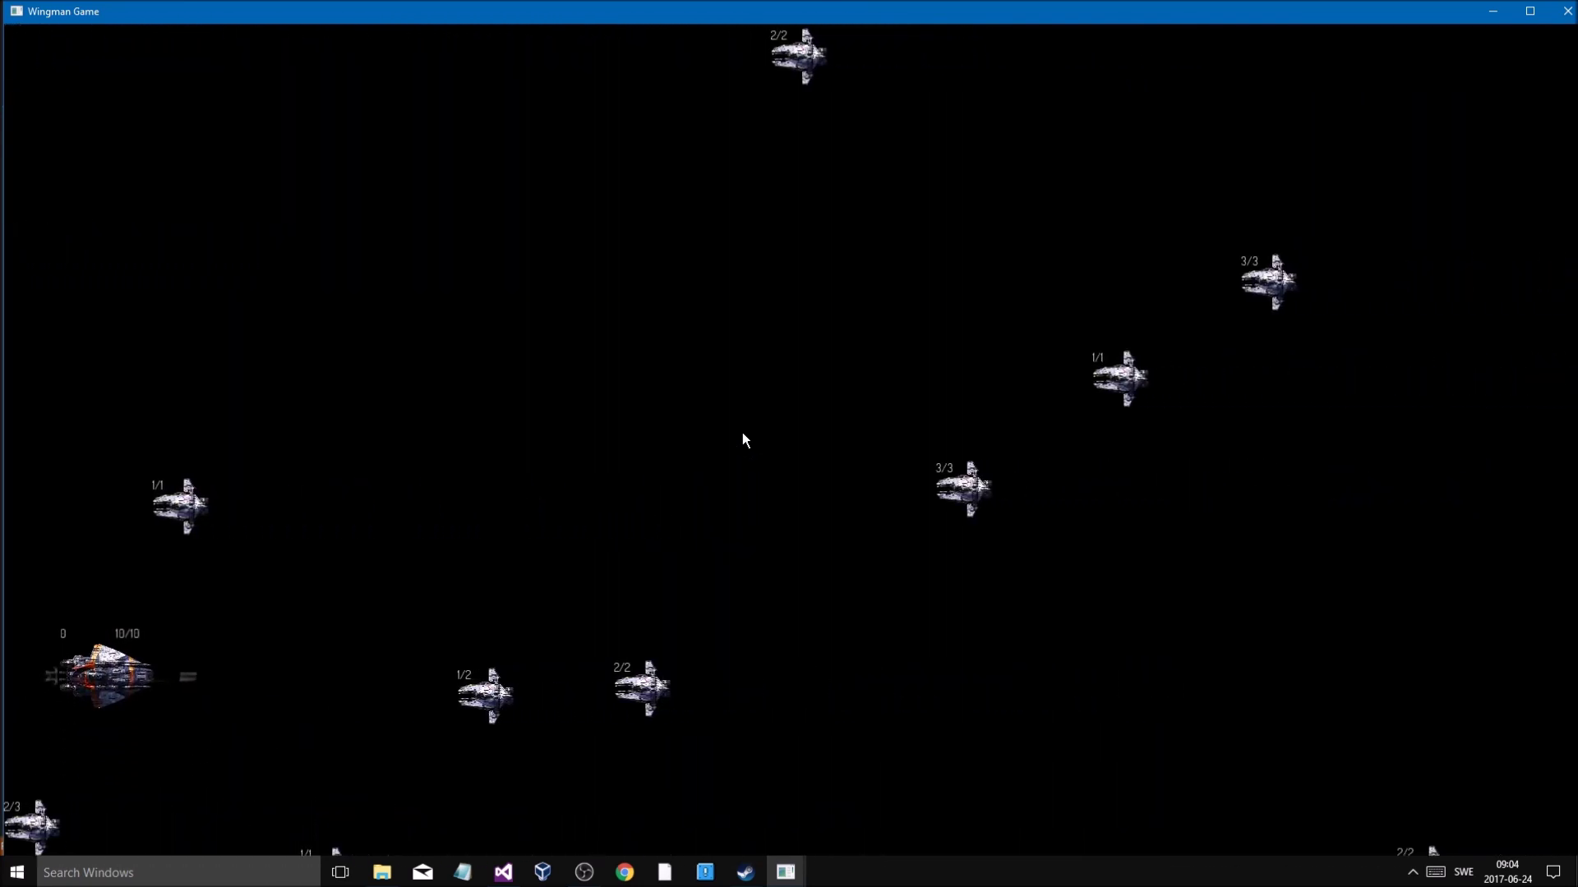
{"action": "key", "text": "Up"}
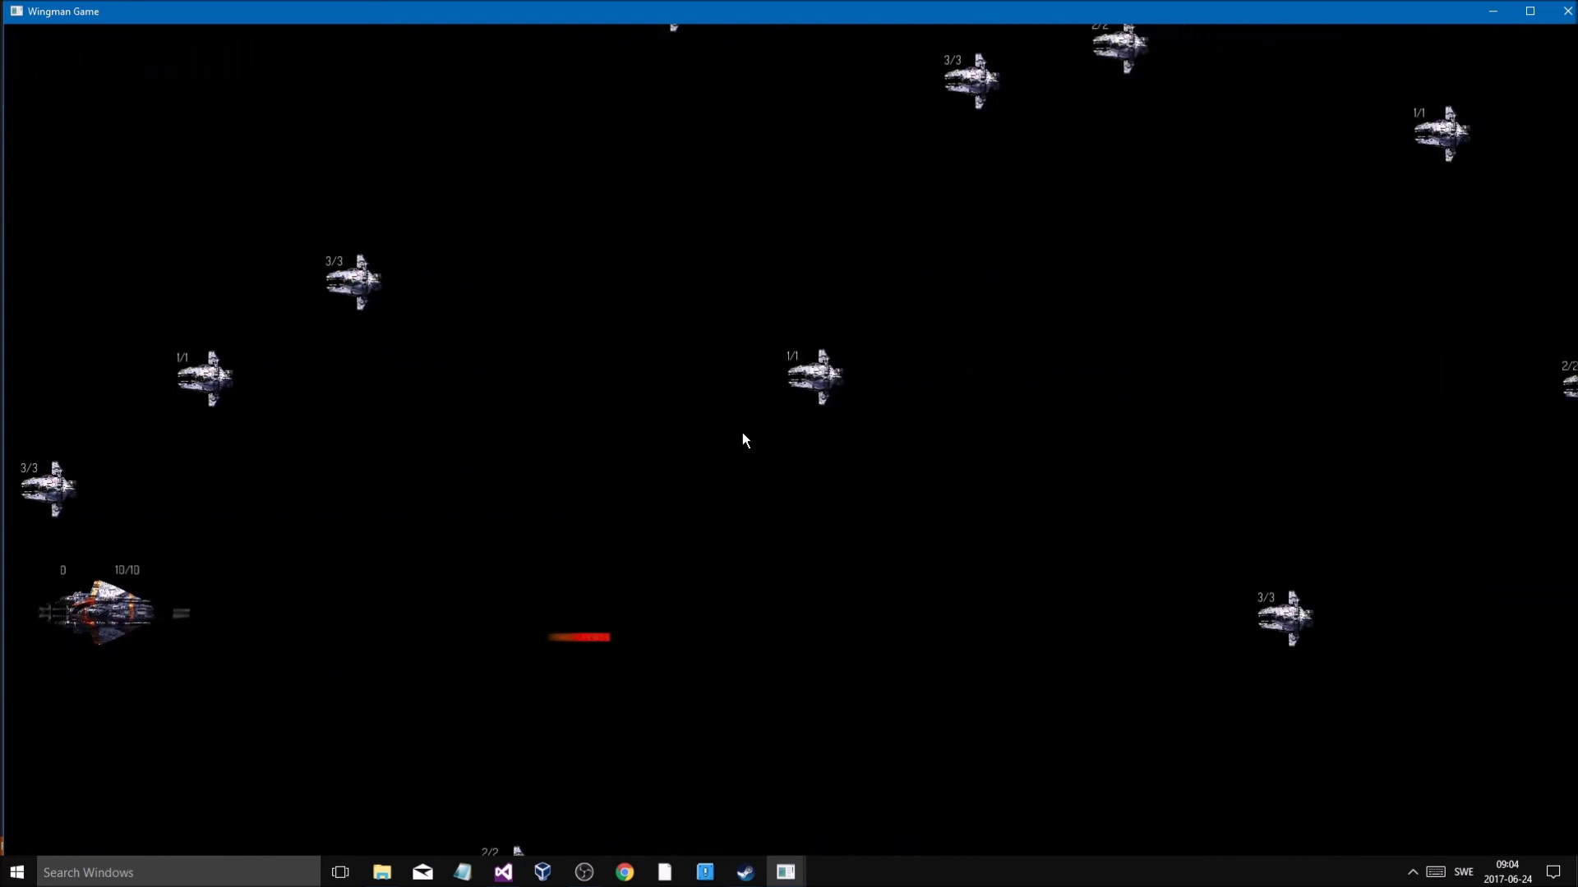
{"action": "key", "text": "Down"}
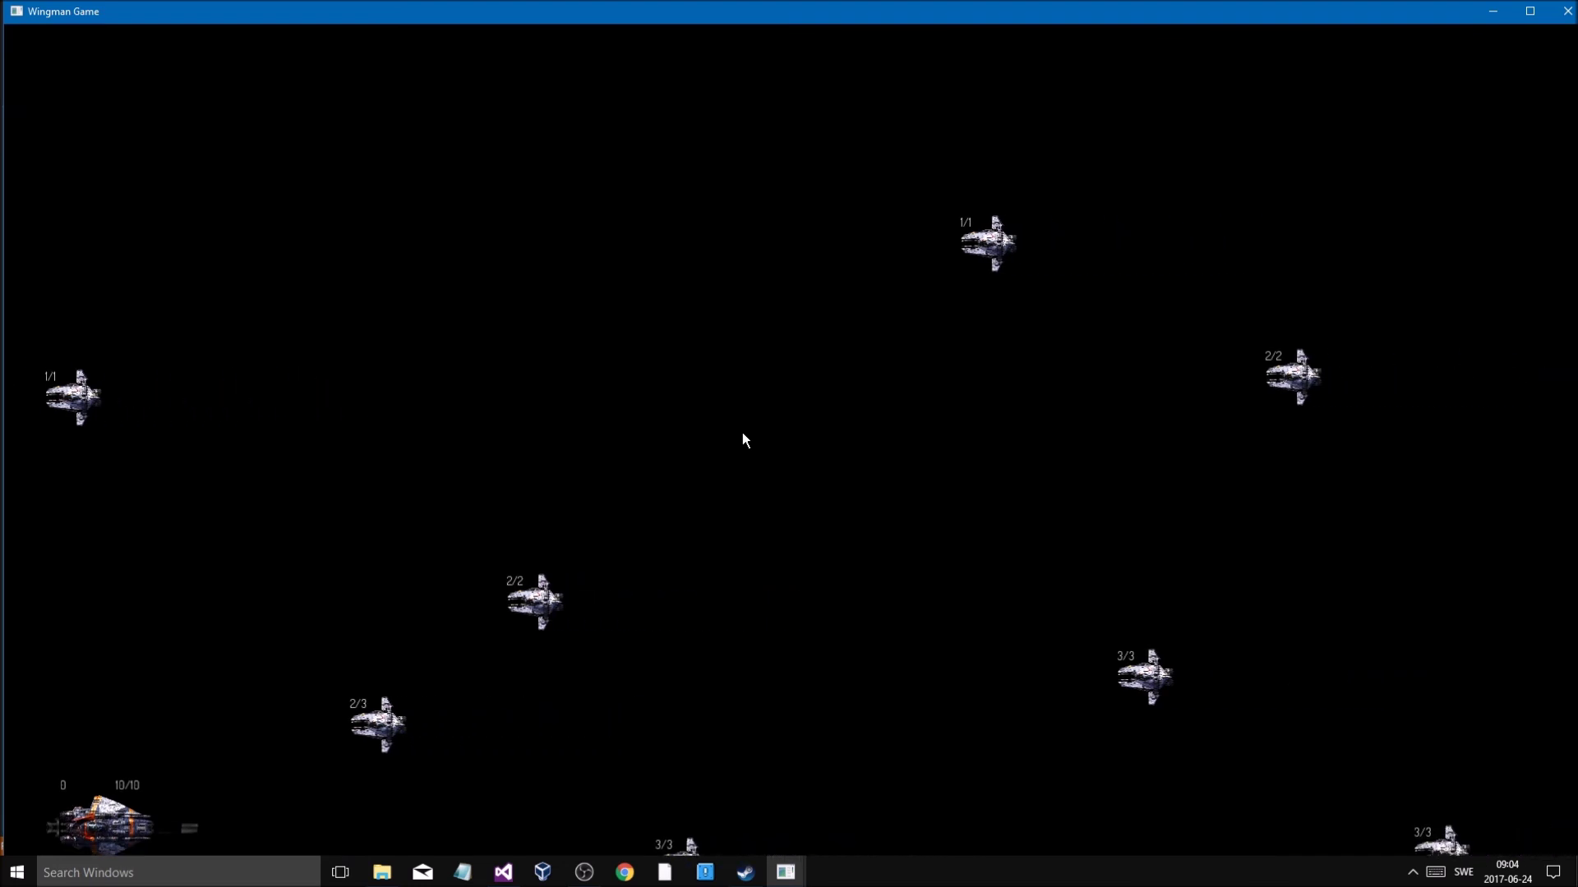
{"action": "key", "text": "Up"}
{"action": "key", "text": "Down"}
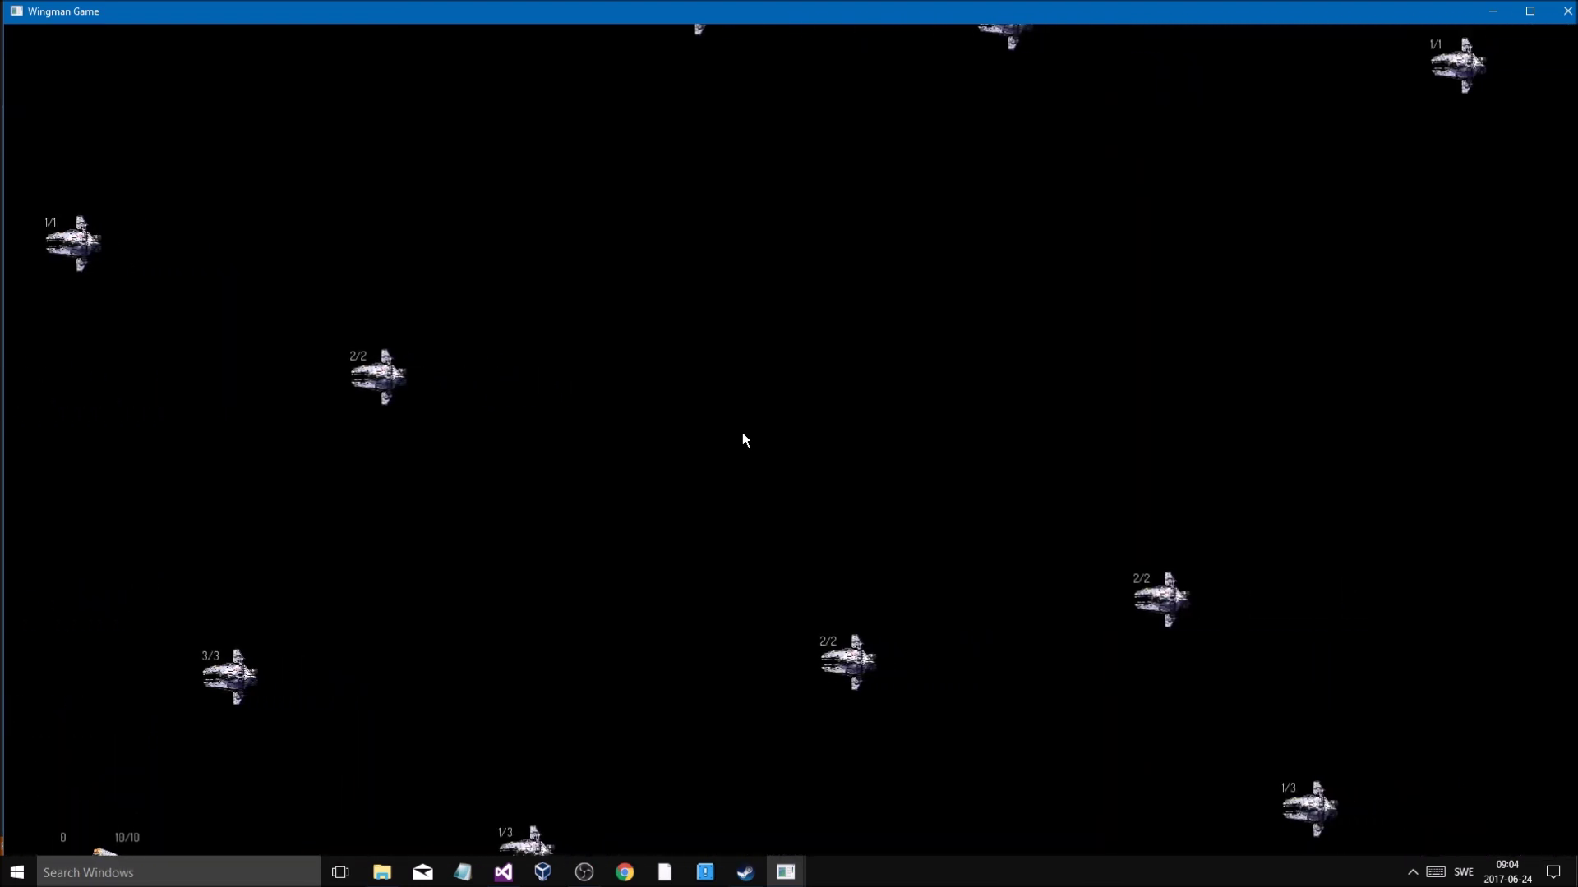
{"action": "key", "text": "Up"}
{"action": "key", "text": "Up"}
{"action": "key", "text": "Down"}
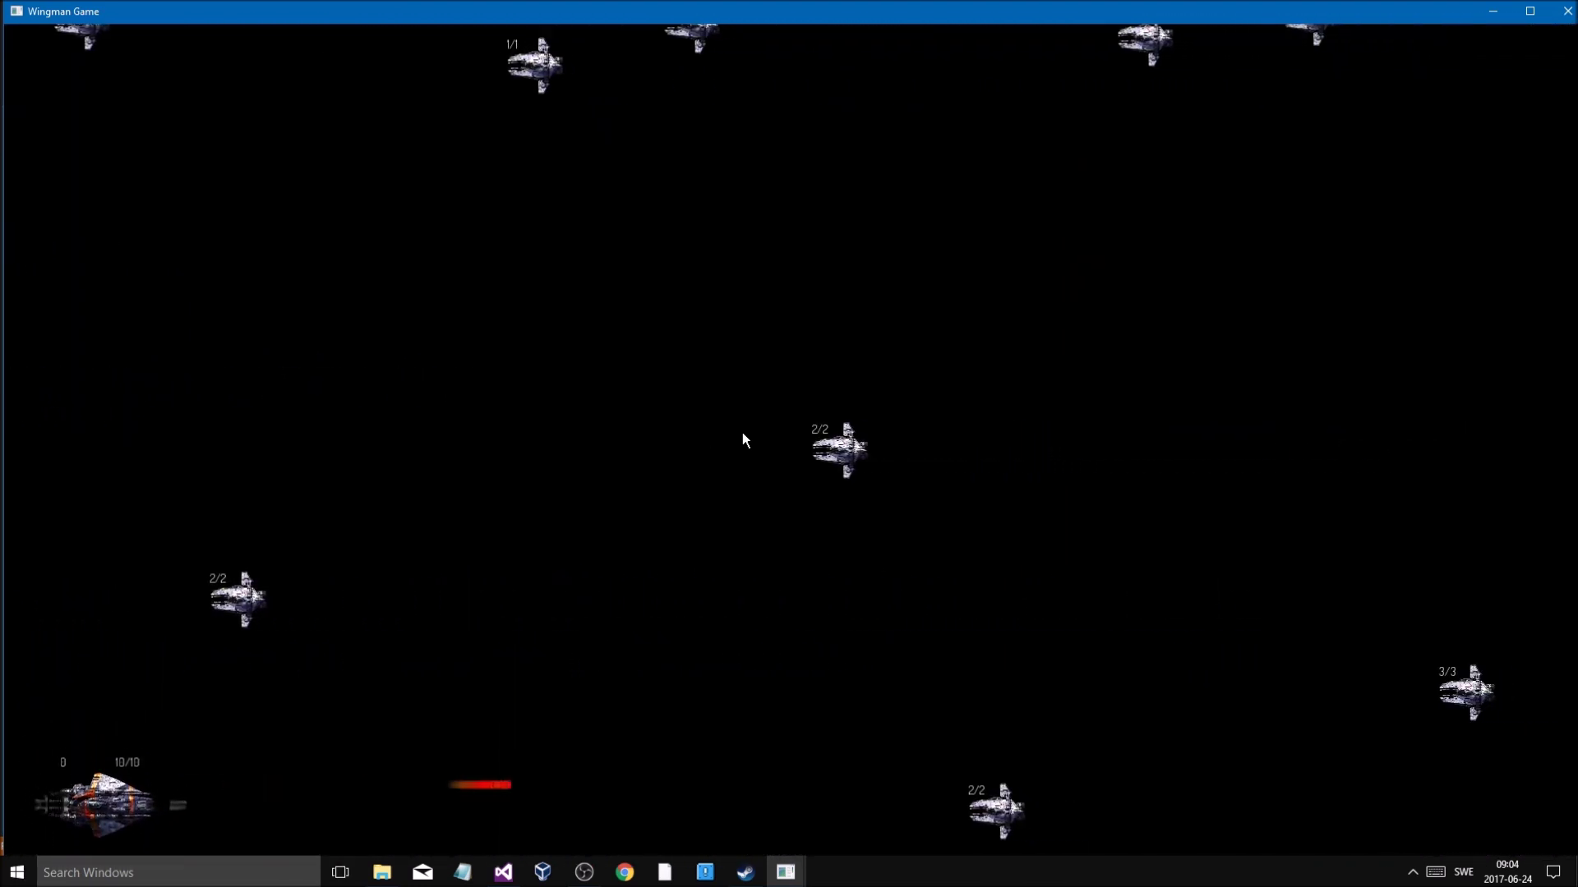
{"action": "key", "text": "Up"}
Shoot enemies down to 2/3 and 1/3 HP, then quit the game
{"action": "key", "text": "Up"}
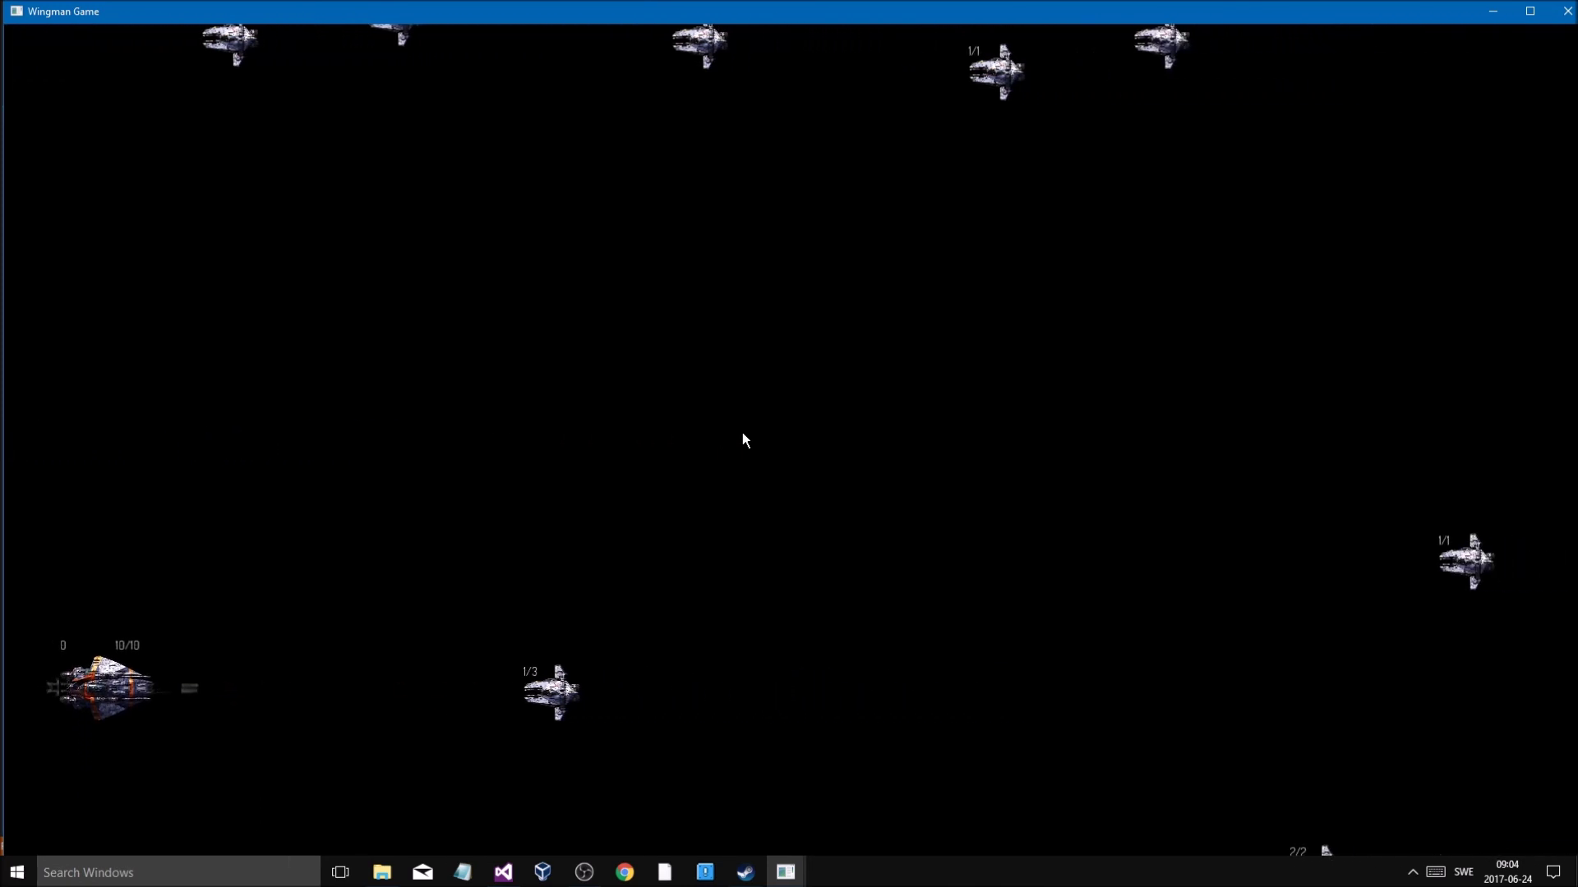
{"action": "key", "text": "Up"}
{"action": "key", "text": "space"}
{"action": "key", "text": "Up"}
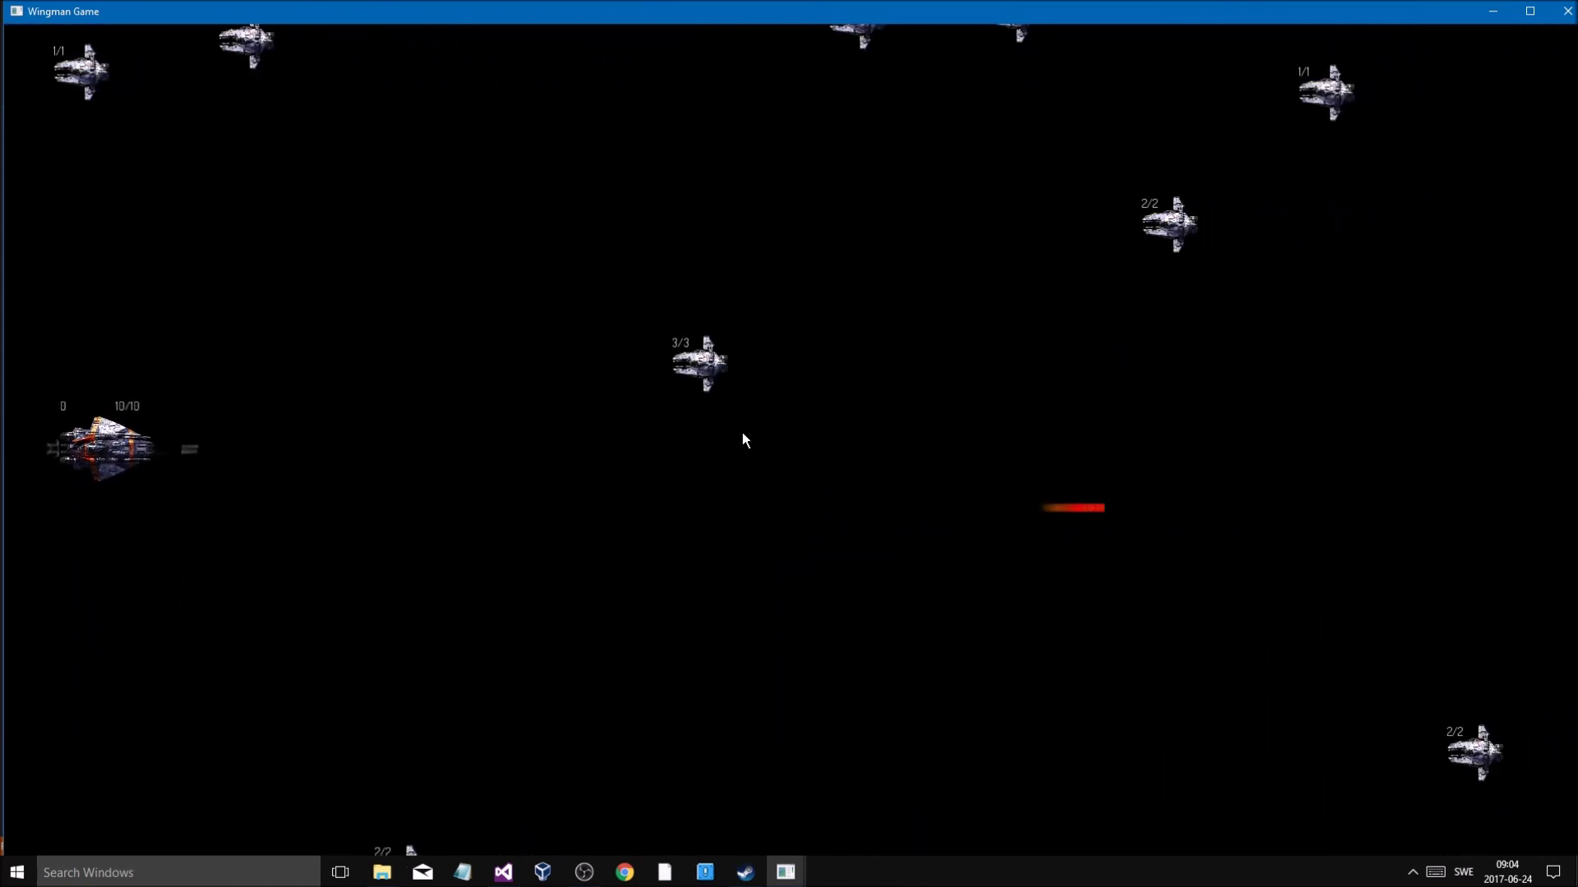
{"action": "key", "text": "Down"}
{"action": "key", "text": "space"}
{"action": "key", "text": "Down"}
{"action": "key", "text": "space"}
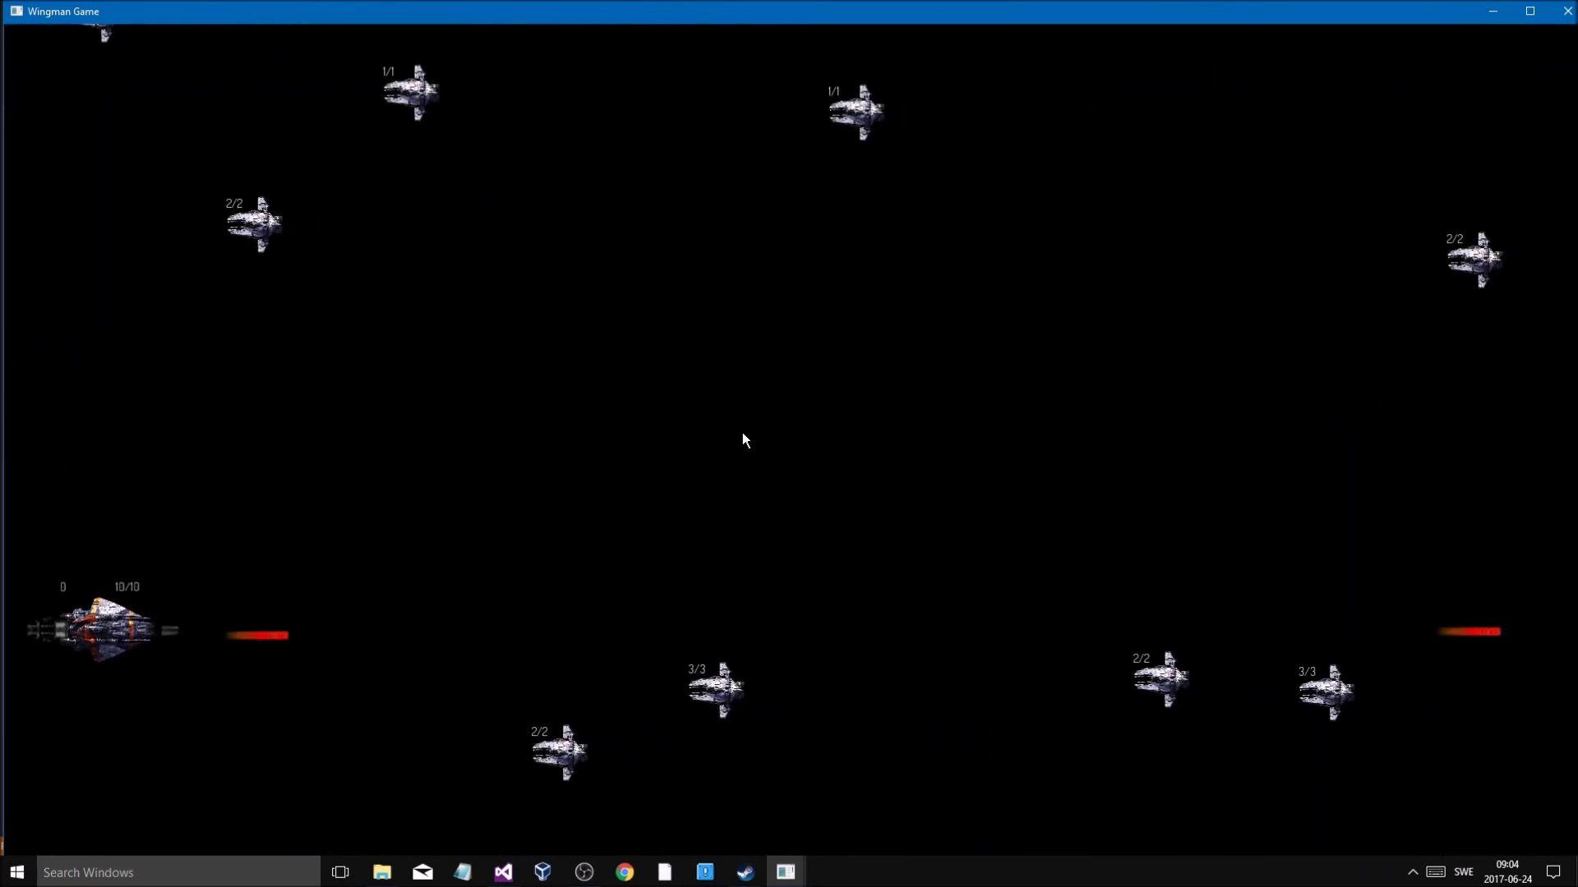
{"action": "key", "text": "Up"}
{"action": "key", "text": "Escape"}
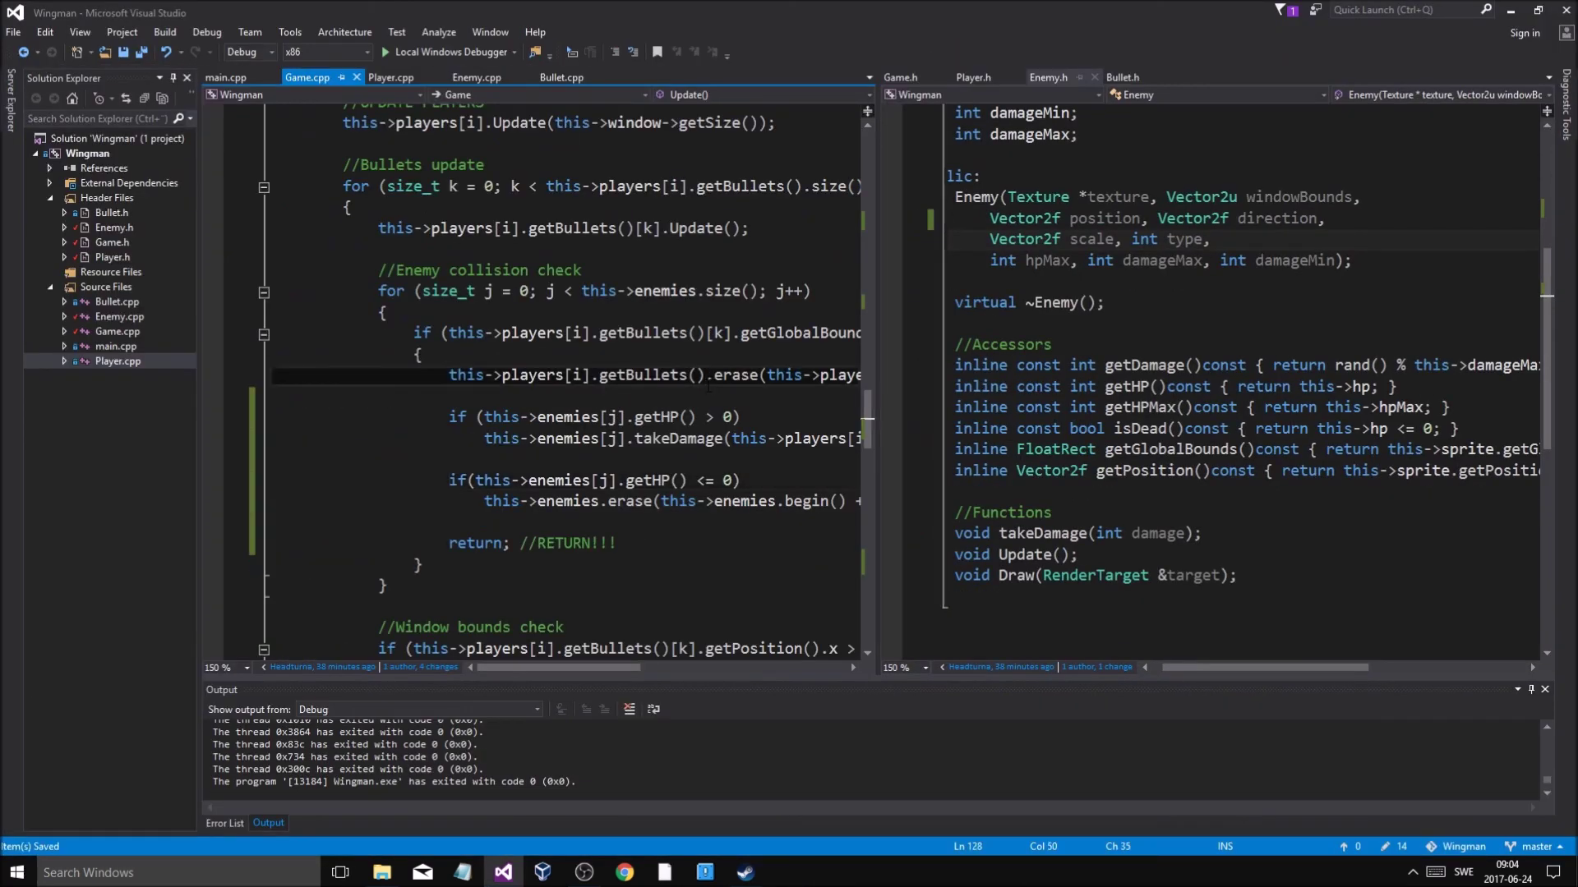
{"action": "scroll", "coordinate": [700, 376], "scroll_direction": "down", "scroll_amount": 2}
{"action": "scroll", "coordinate": [700, 376], "scroll_direction": "up", "scroll_amount": 4}
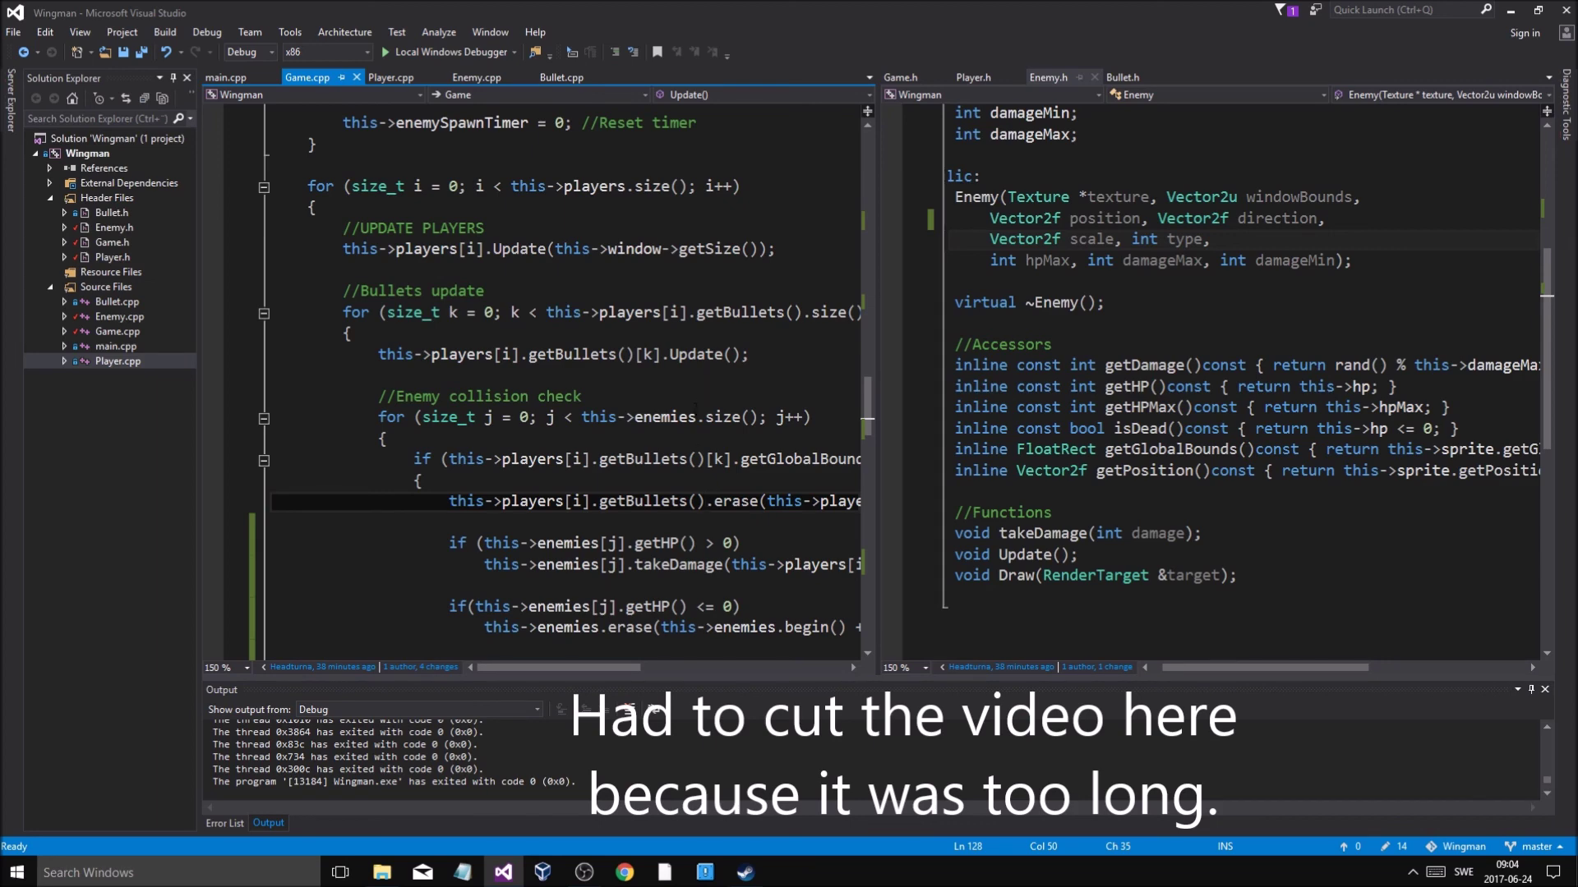
{"action": "scroll", "coordinate": [689, 472], "scroll_direction": "down", "scroll_amount": 1}
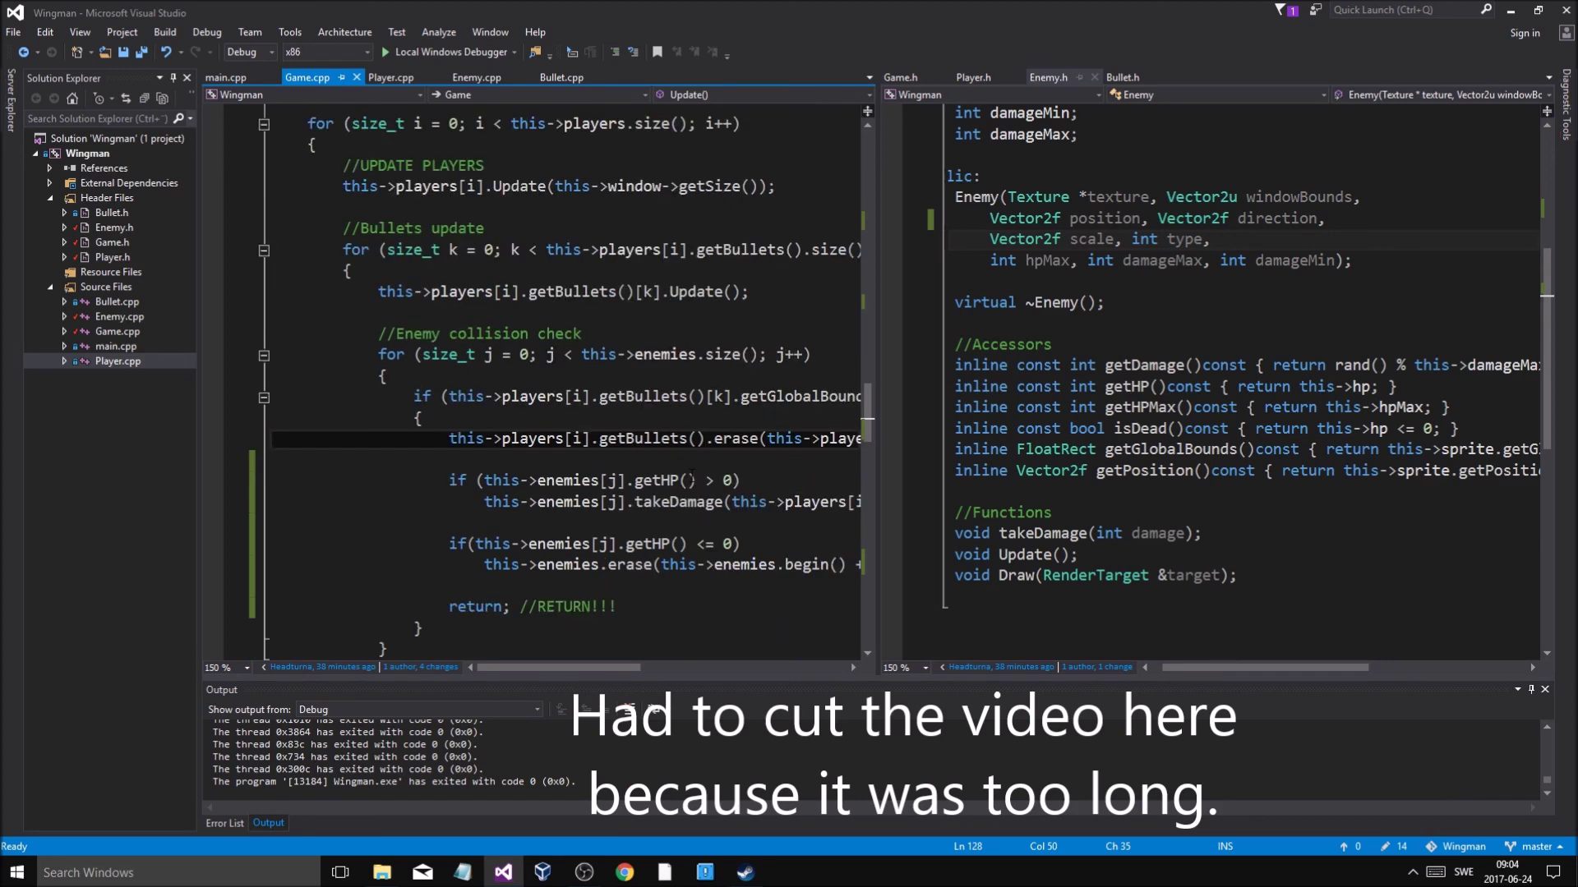
{"action": "scroll", "coordinate": [690, 478], "scroll_direction": "up", "scroll_amount": 3}
{"action": "scroll", "coordinate": [691, 477], "scroll_direction": "down", "scroll_amount": 4}
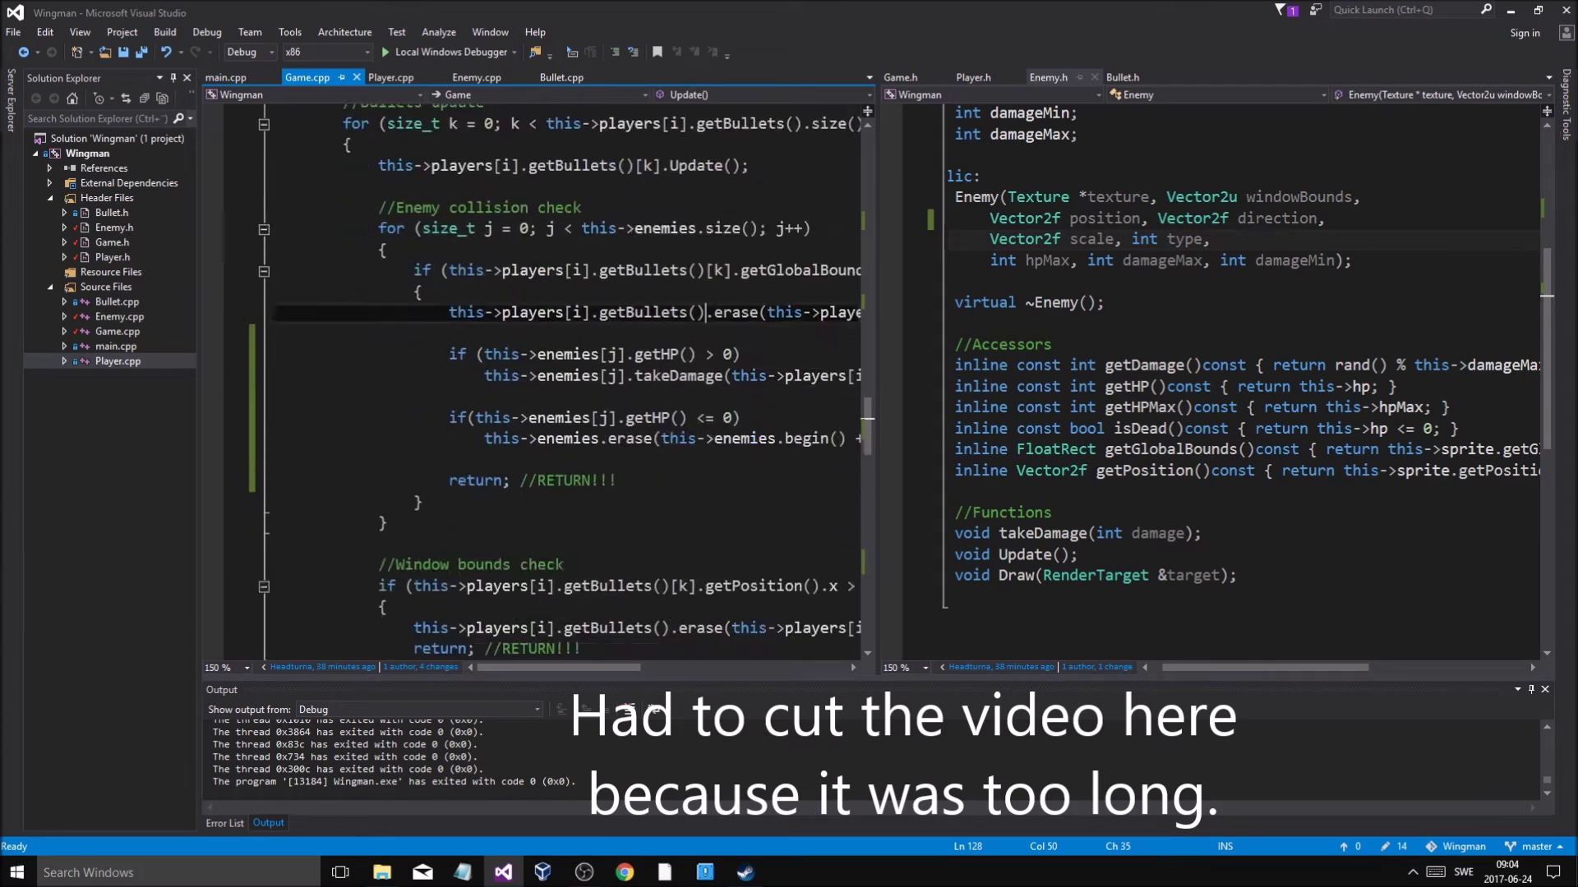